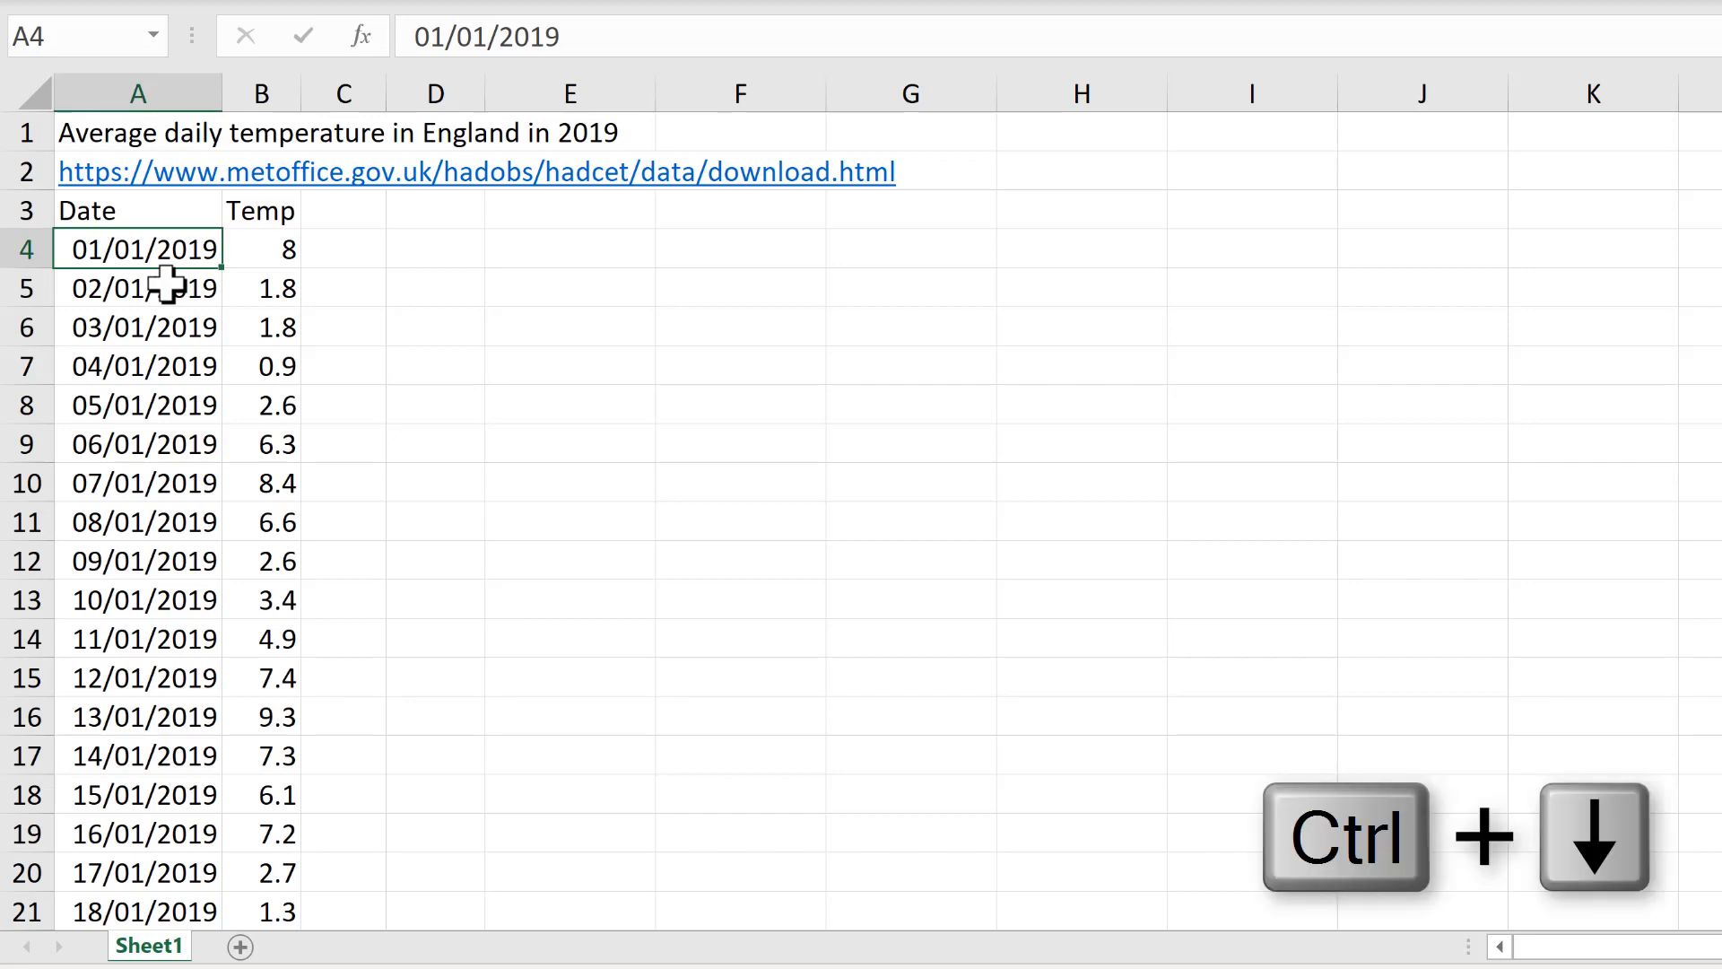
Step: Check where the date list in column A ends, and return to its beginning
{"action": "key", "text": "ctrl+Down"}
{"action": "key", "text": "Down"}
{"action": "key", "text": "Up"}
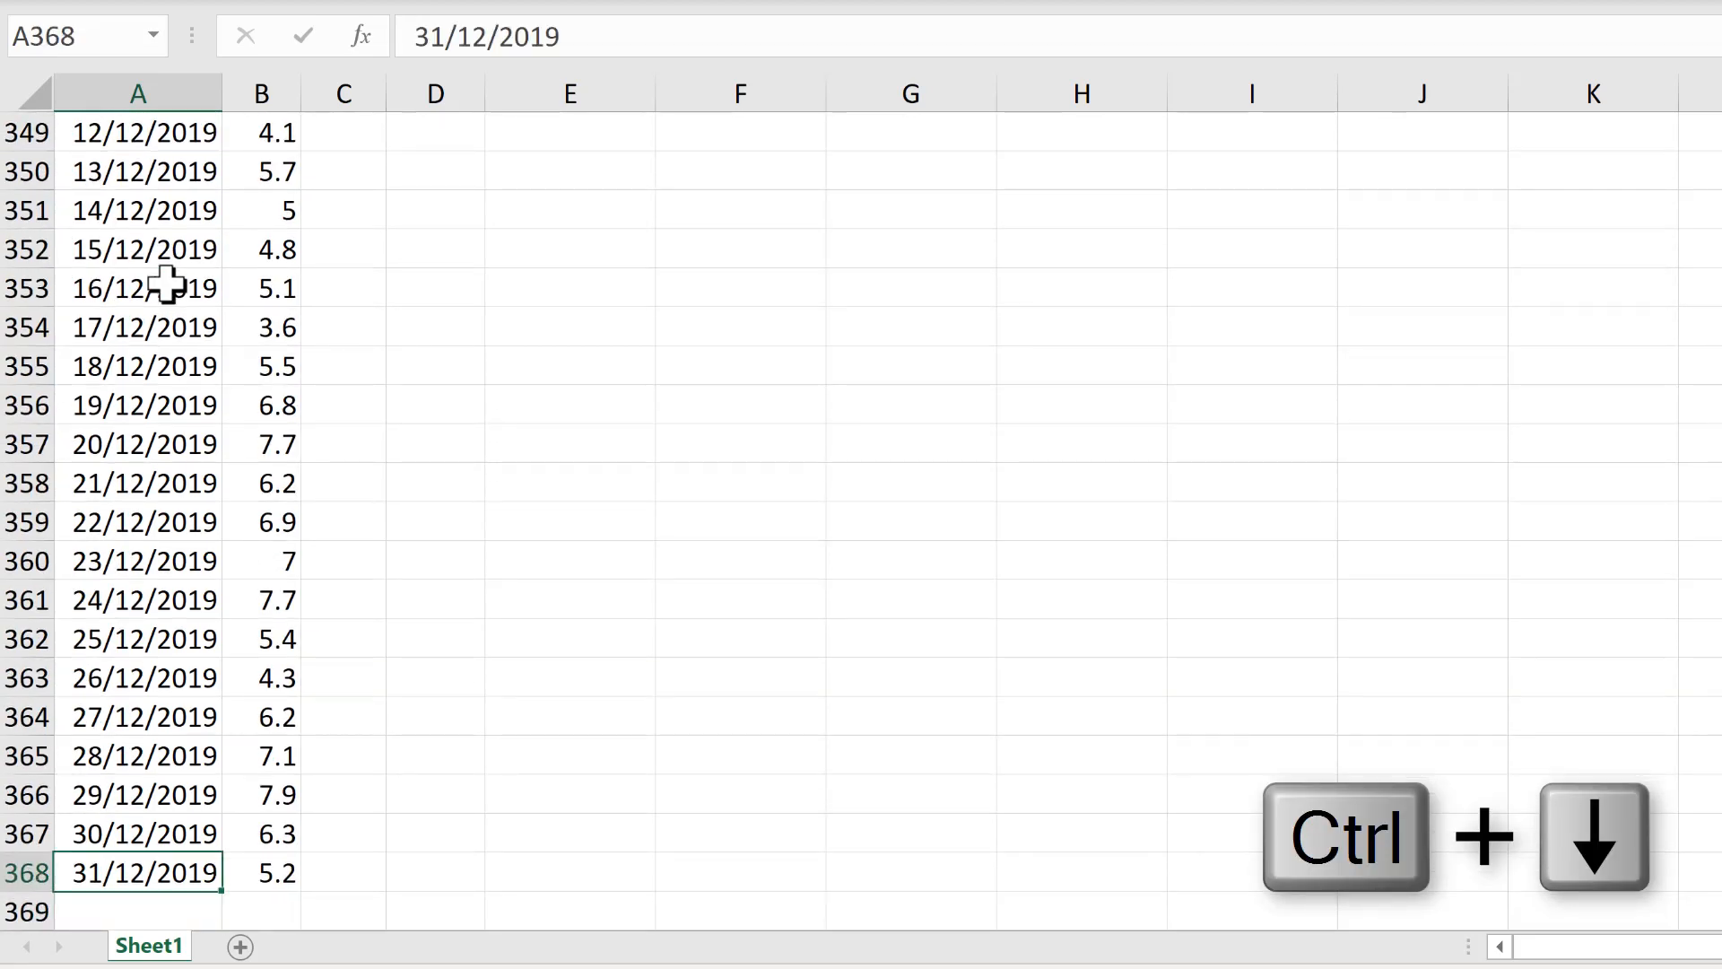
{"action": "key", "text": "ctrl+Up"}
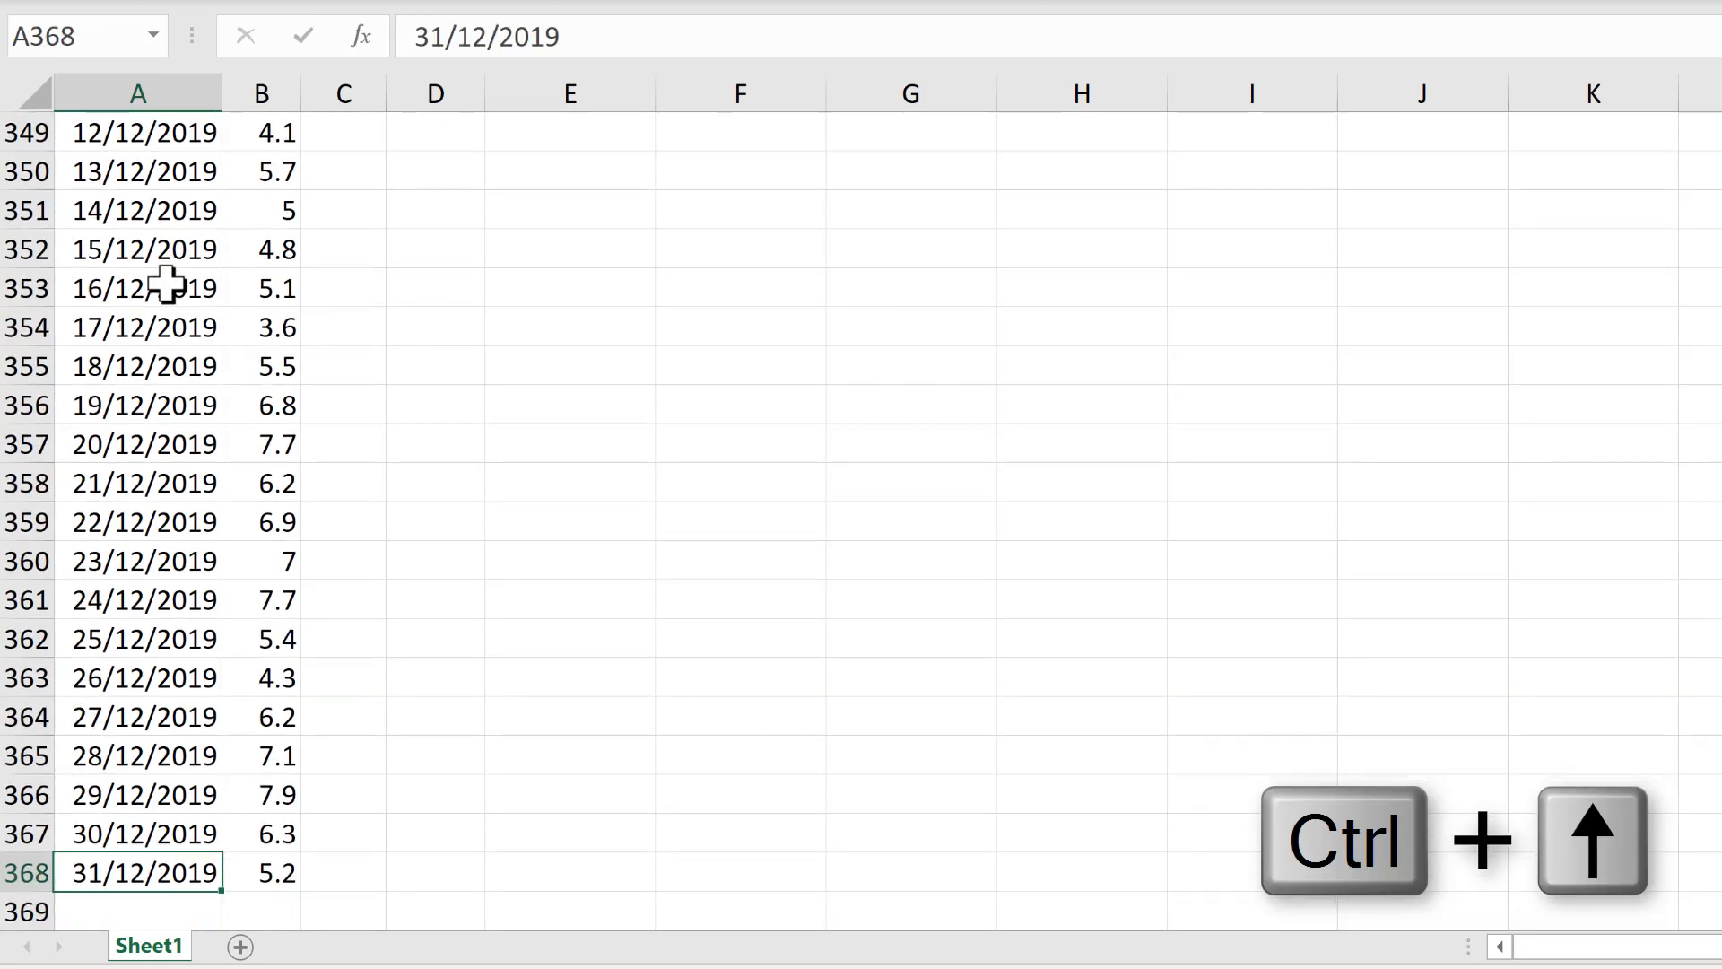
Step: Enter the weekday initials M, T, W, T, F, S, S as headers across cells E3 to K3
{"action": "key", "text": "Down"}
{"action": "key", "text": "Down"}
{"action": "key", "text": "Right"}
{"action": "key", "text": "Right"}
{"action": "key", "text": "Right"}
{"action": "key", "text": "Right"}
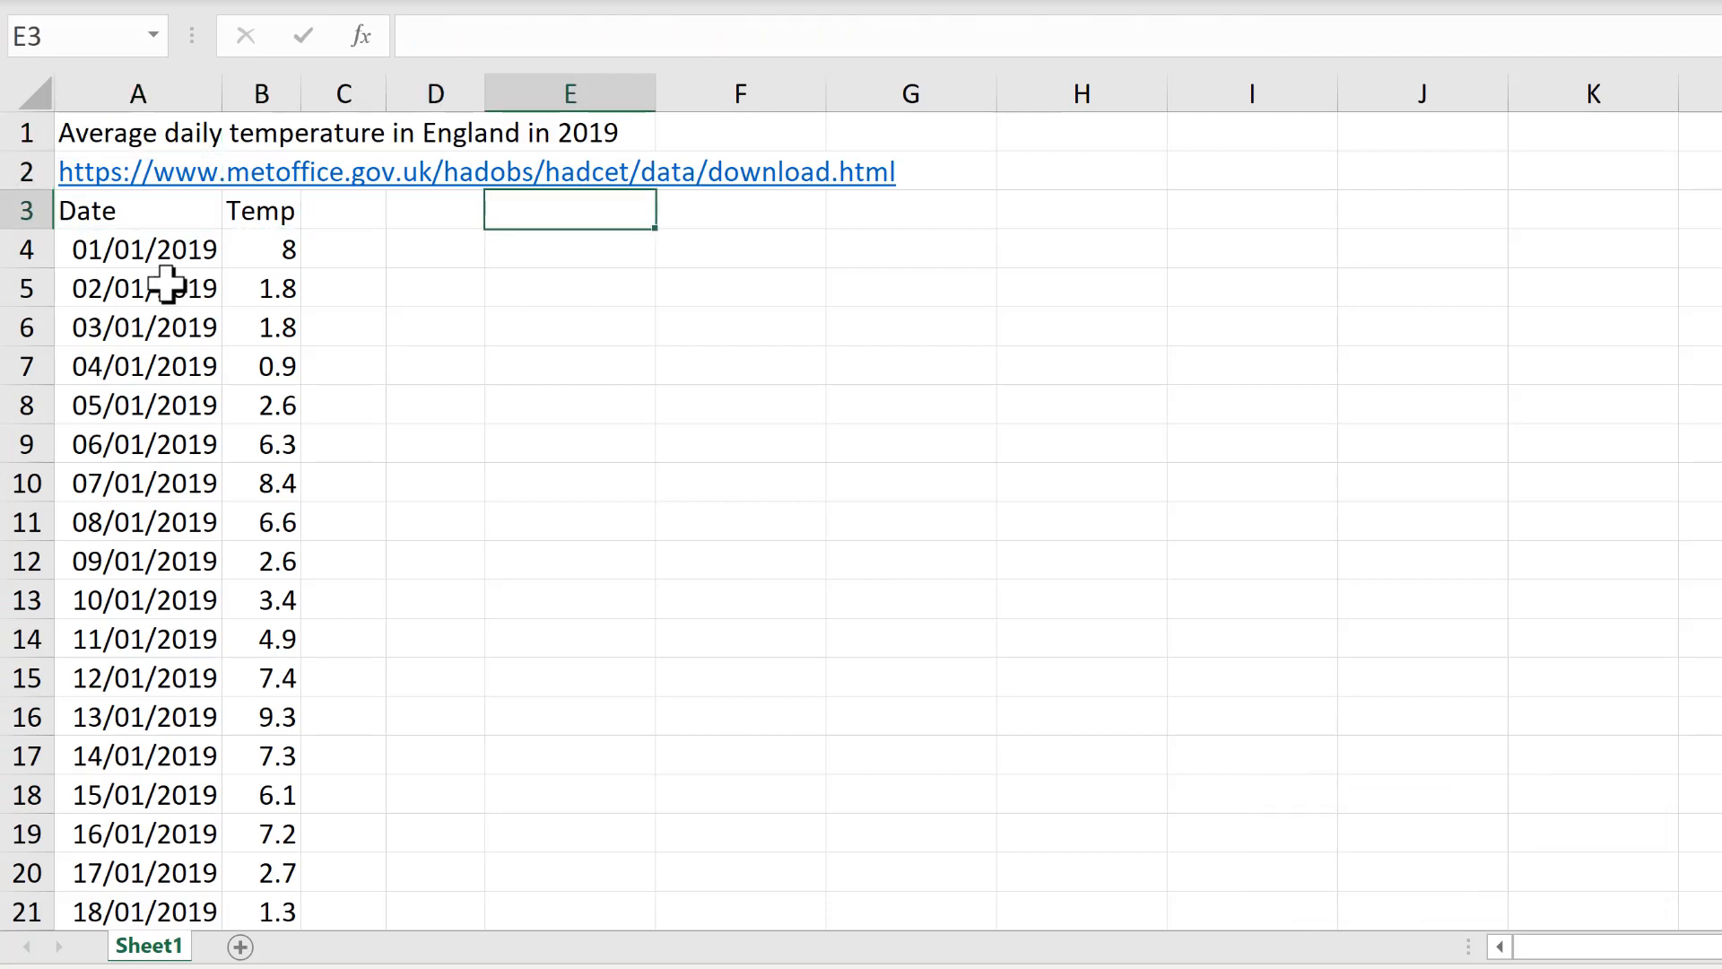
{"action": "key", "text": "Tab"}
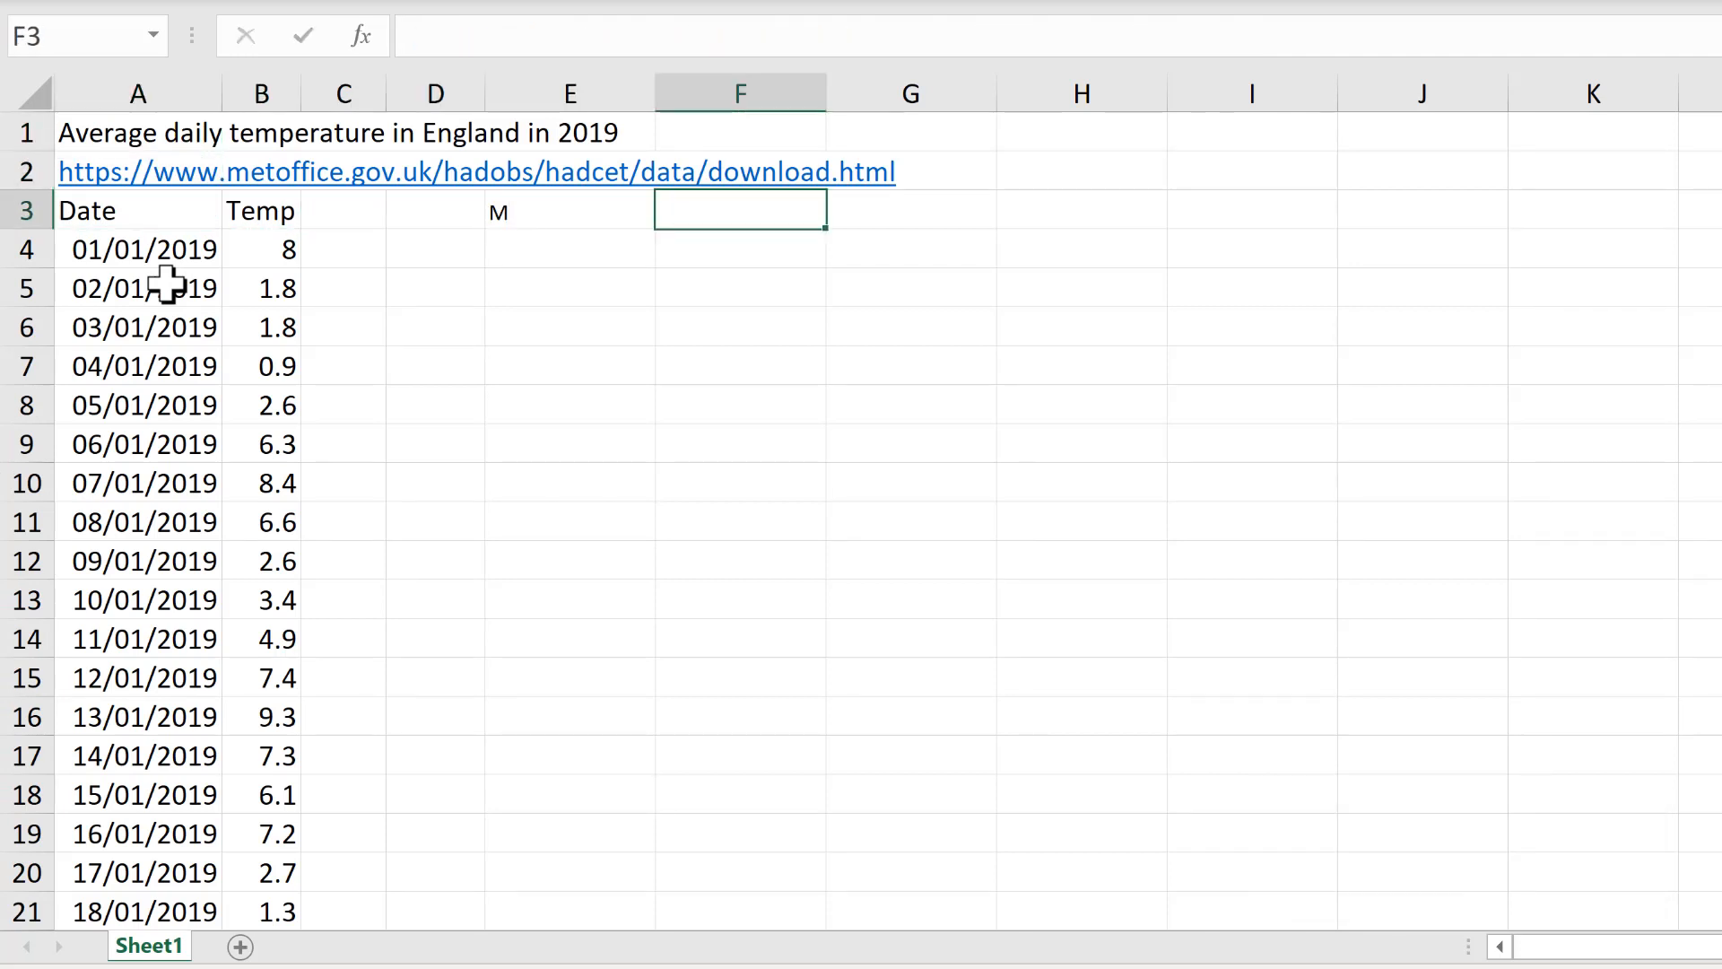
{"action": "key", "text": "Tab"}
{"action": "key", "text": "Tab"}
{"action": "type", "text": "T"}
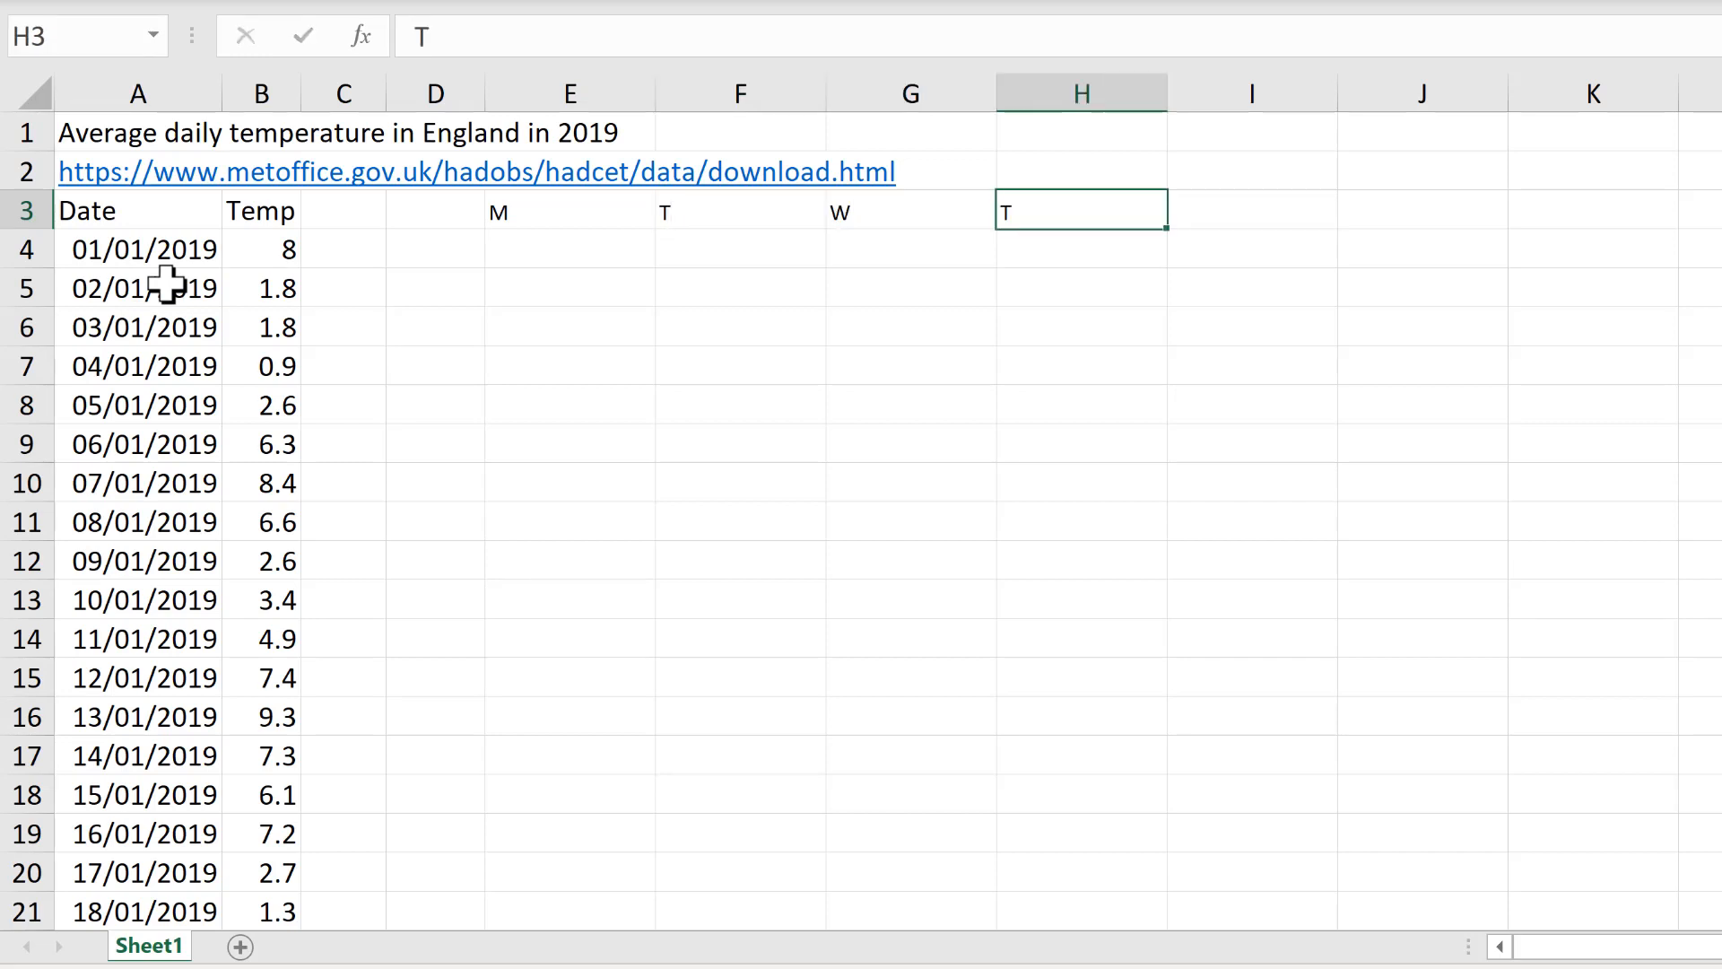
{"action": "key", "text": "Tab"}
{"action": "type", "text": "F"}
{"action": "key", "text": "Tab"}
{"action": "type", "text": "S"}
{"action": "key", "text": "Tab"}
{"action": "type", "text": "S"}
{"action": "key", "text": "Tab"}
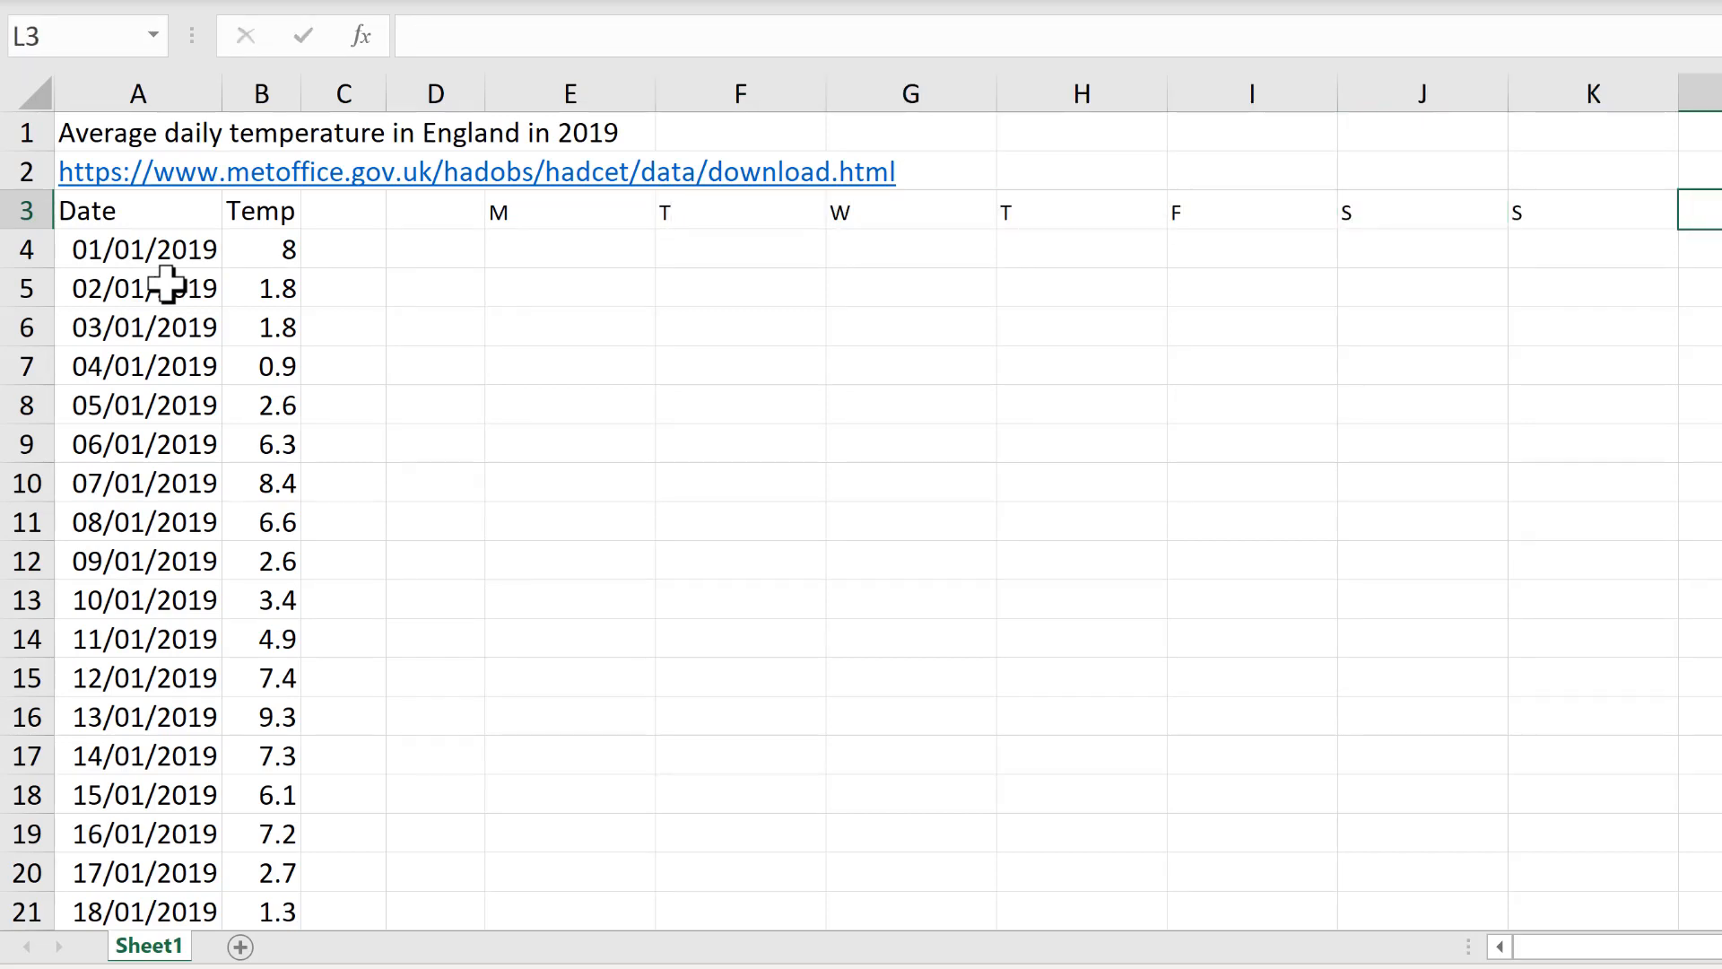
Step: Enter the header "weeks" in cell D3 and the starting value 0 in cell D4
{"action": "left_click", "coordinate": [450, 209]}
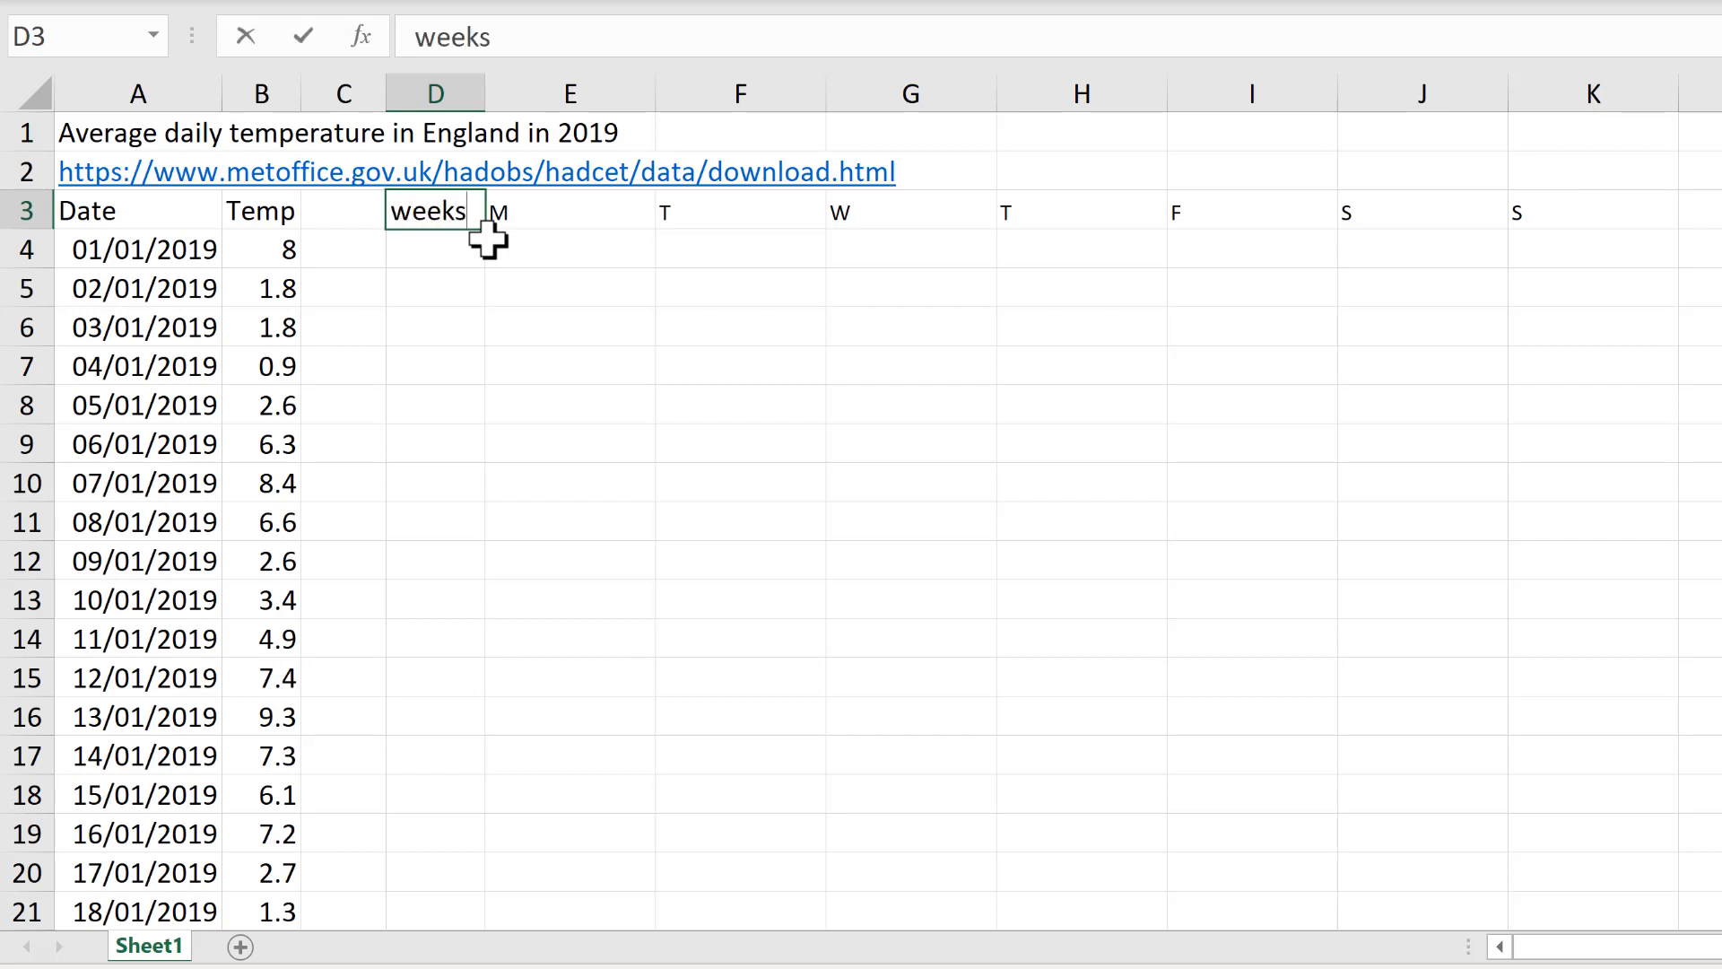
{"action": "key", "text": "Return"}
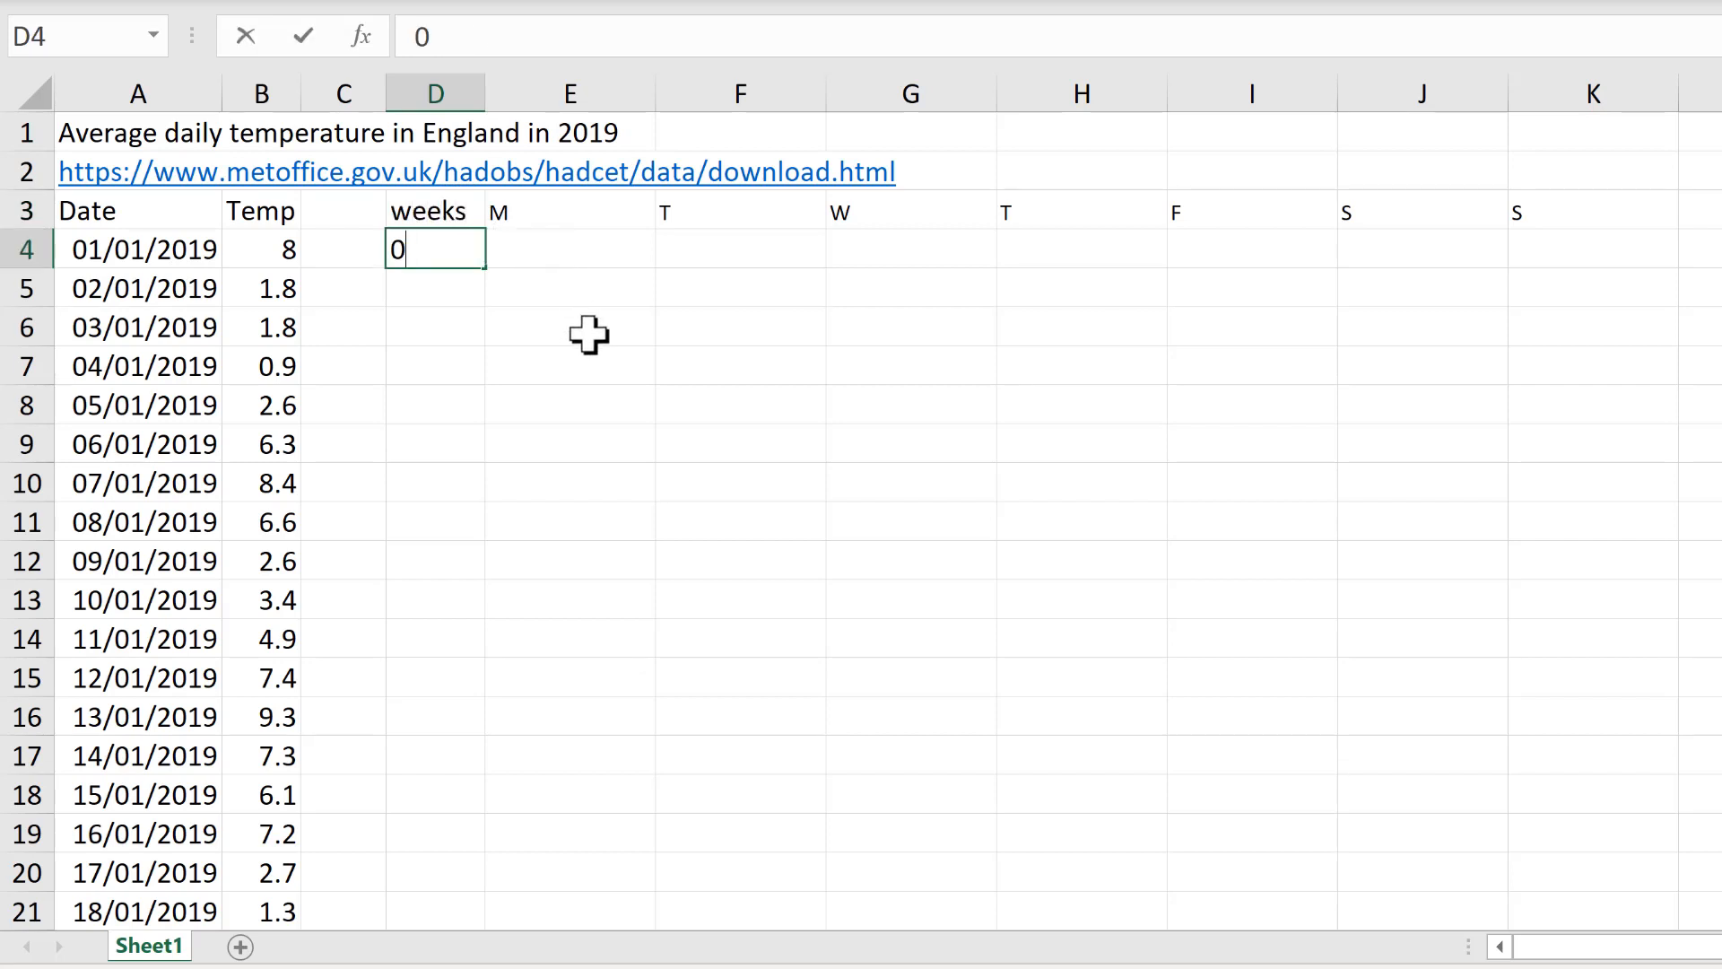
{"action": "key", "text": "Return"}
Step: Fill the weeks column from D4 down to D56 with a number series increasing by 1, and return to the sheet's first row
{"action": "left_click", "coordinate": [461, 254]}
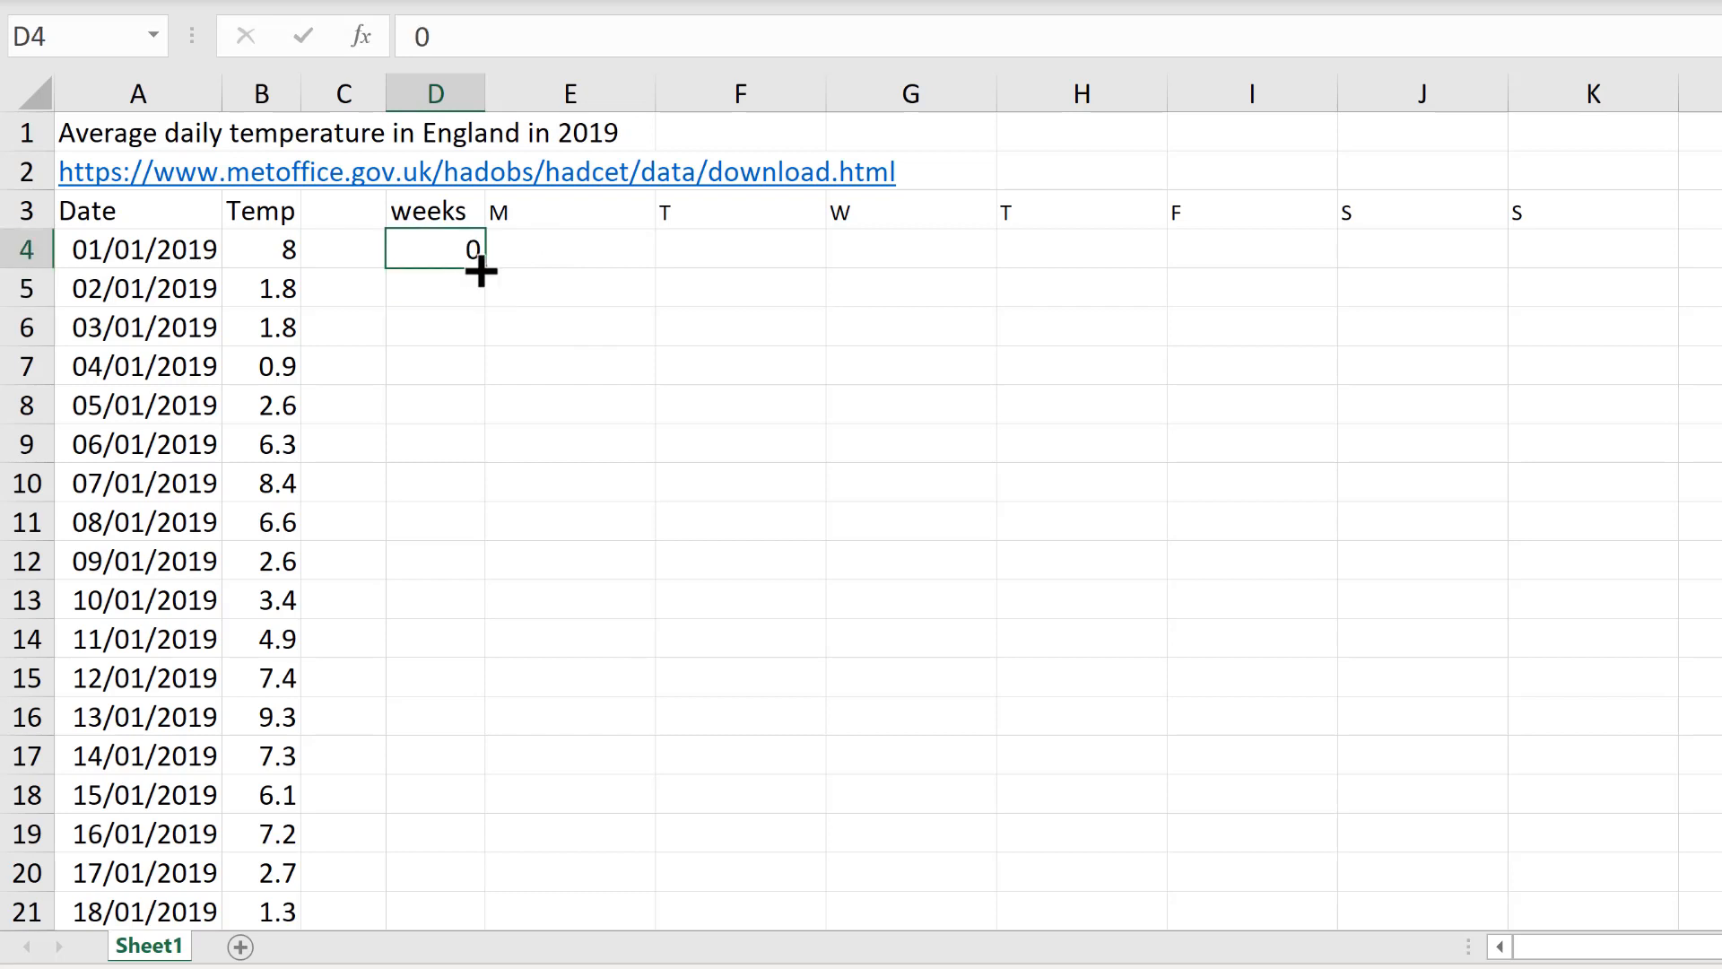
{"action": "key", "text": "ctrl"}
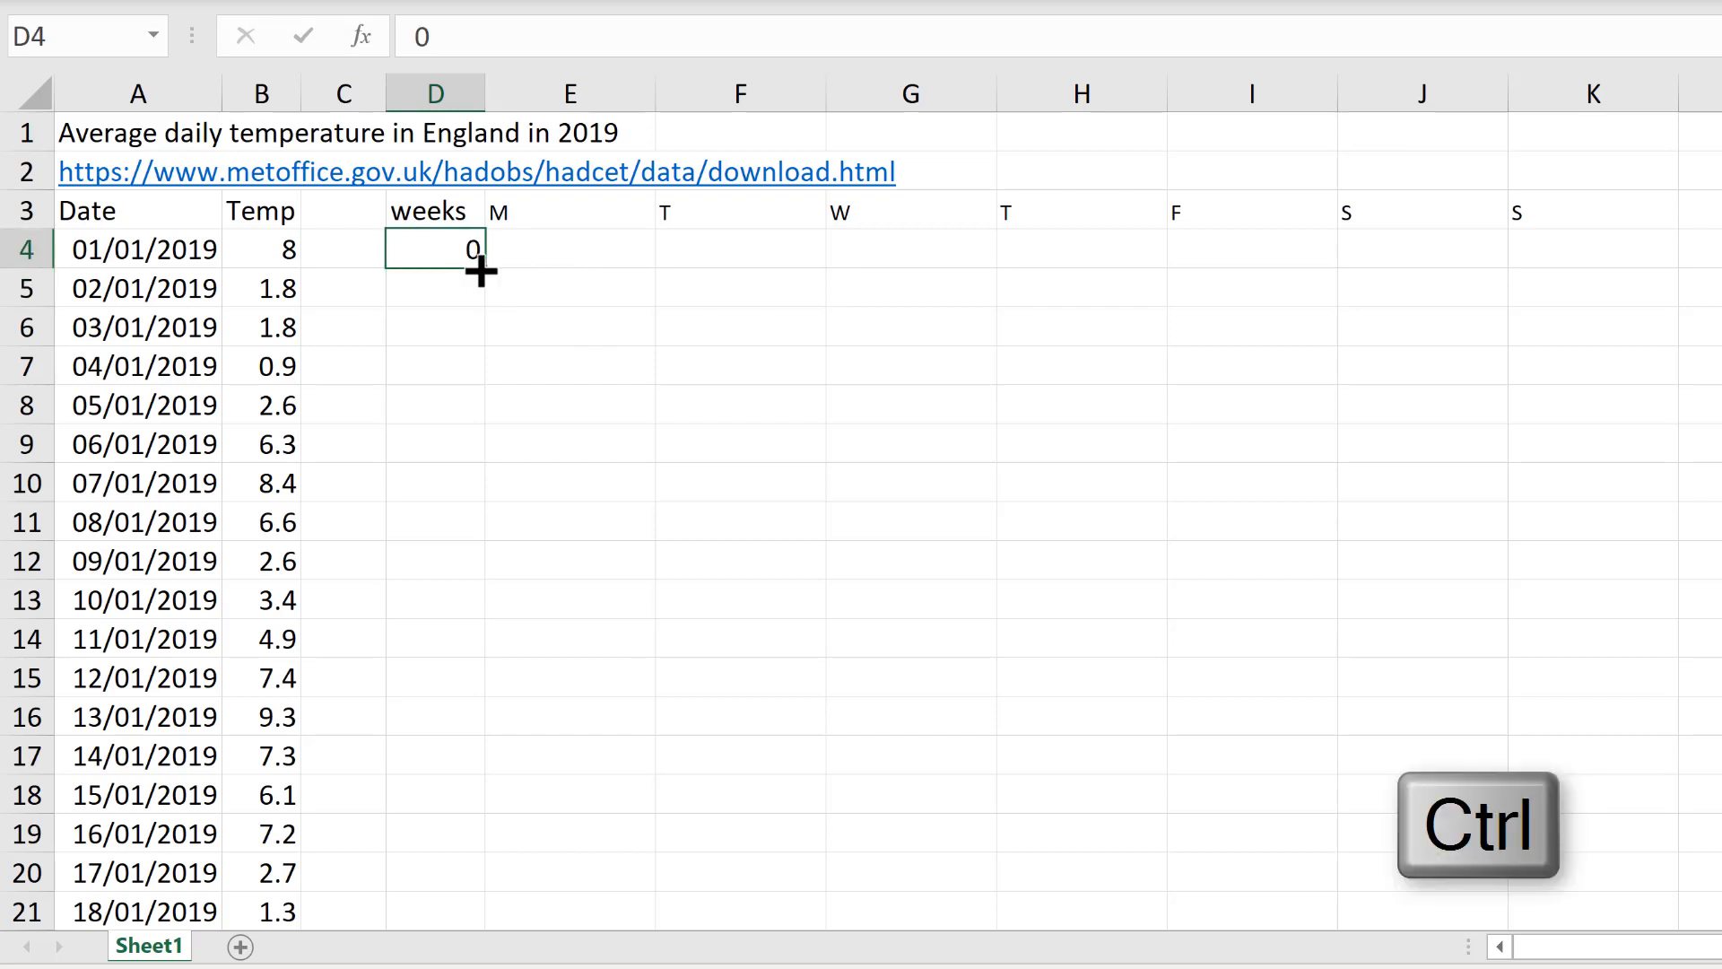
{"action": "mouse_move", "coordinate": [482, 271]}
{"action": "left_mouse_down"}
{"action": "mouse_move", "coordinate": [476, 530]}
{"action": "mouse_move", "coordinate": [515, 823]}
{"action": "mouse_move", "coordinate": [487, 951]}
{"action": "mouse_move", "coordinate": [489, 812]}
{"action": "left_mouse_up"}
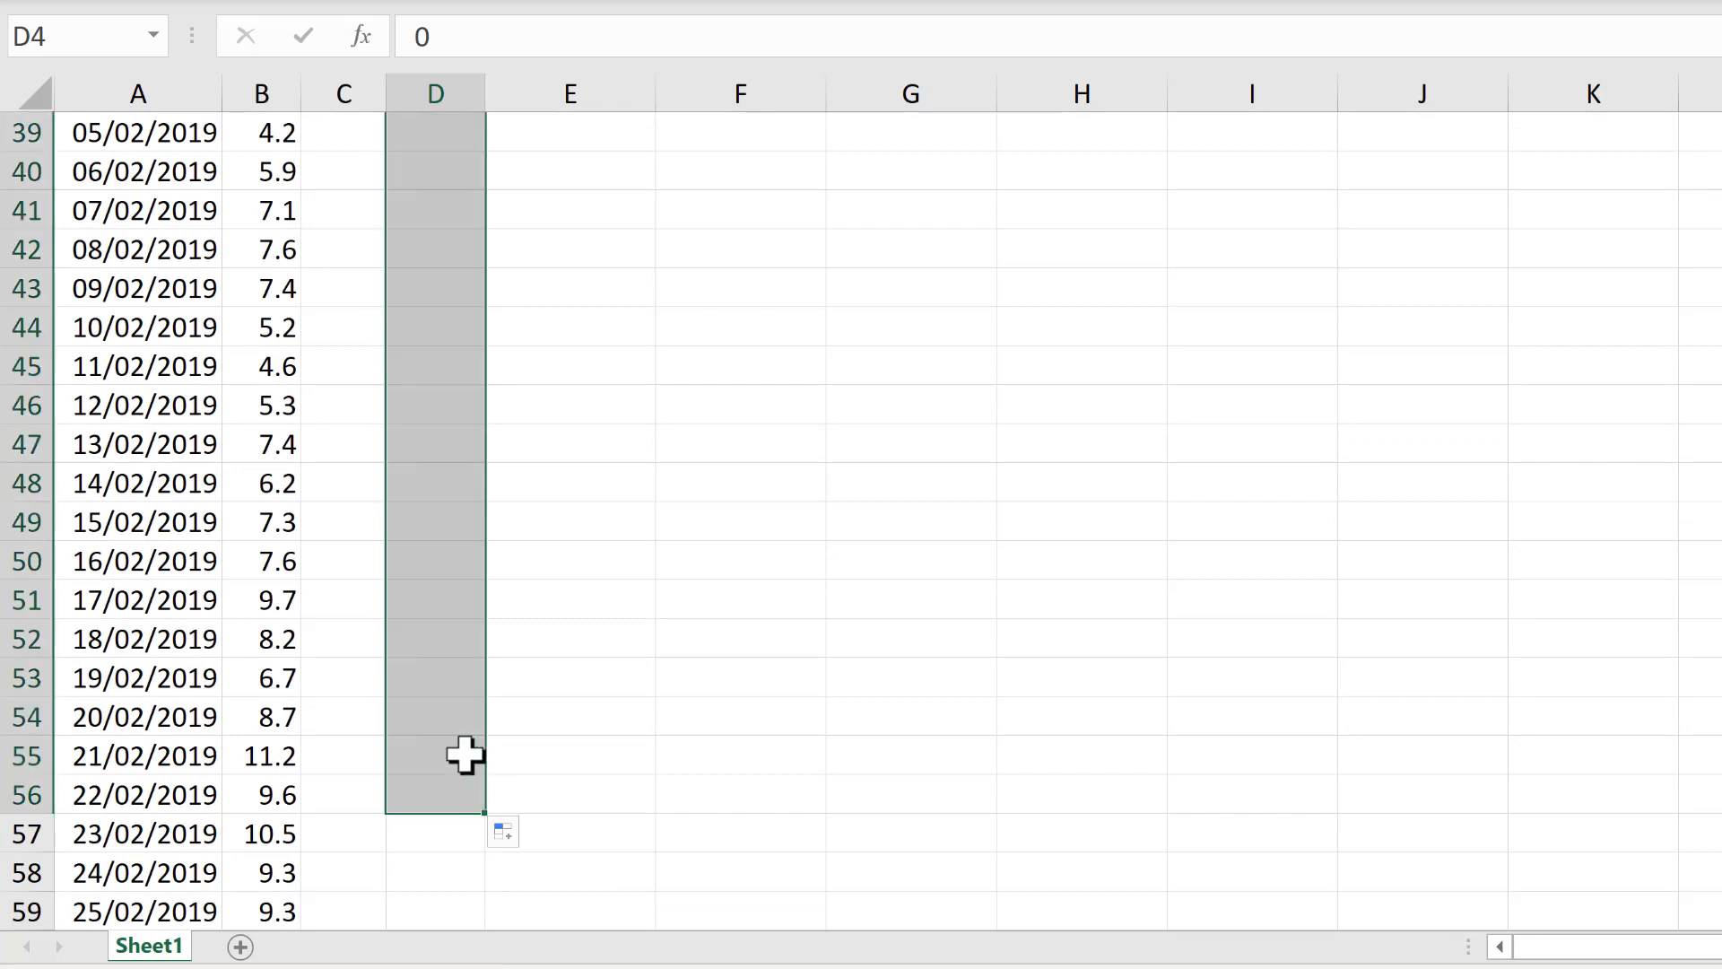
{"action": "left_click", "coordinate": [438, 793]}
{"action": "key", "text": "ctrl+Up"}
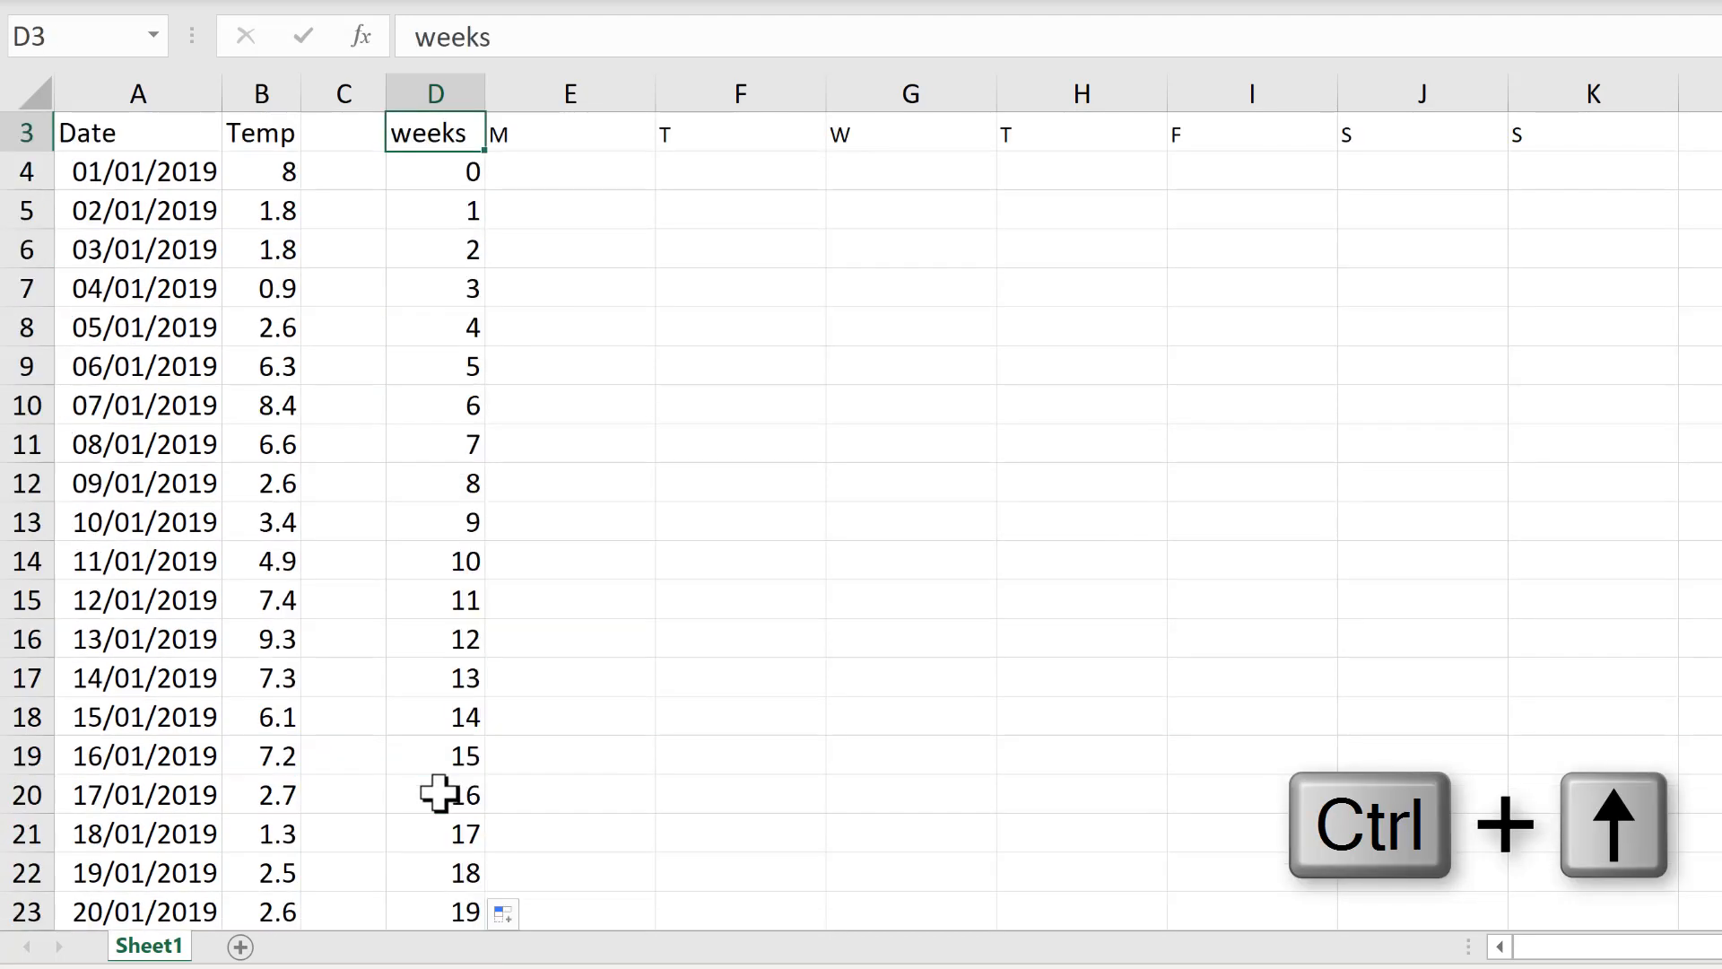
{"action": "key", "text": "Down"}
{"action": "key", "text": "Up"}
{"action": "key", "text": "Up"}
{"action": "key", "text": "Up"}
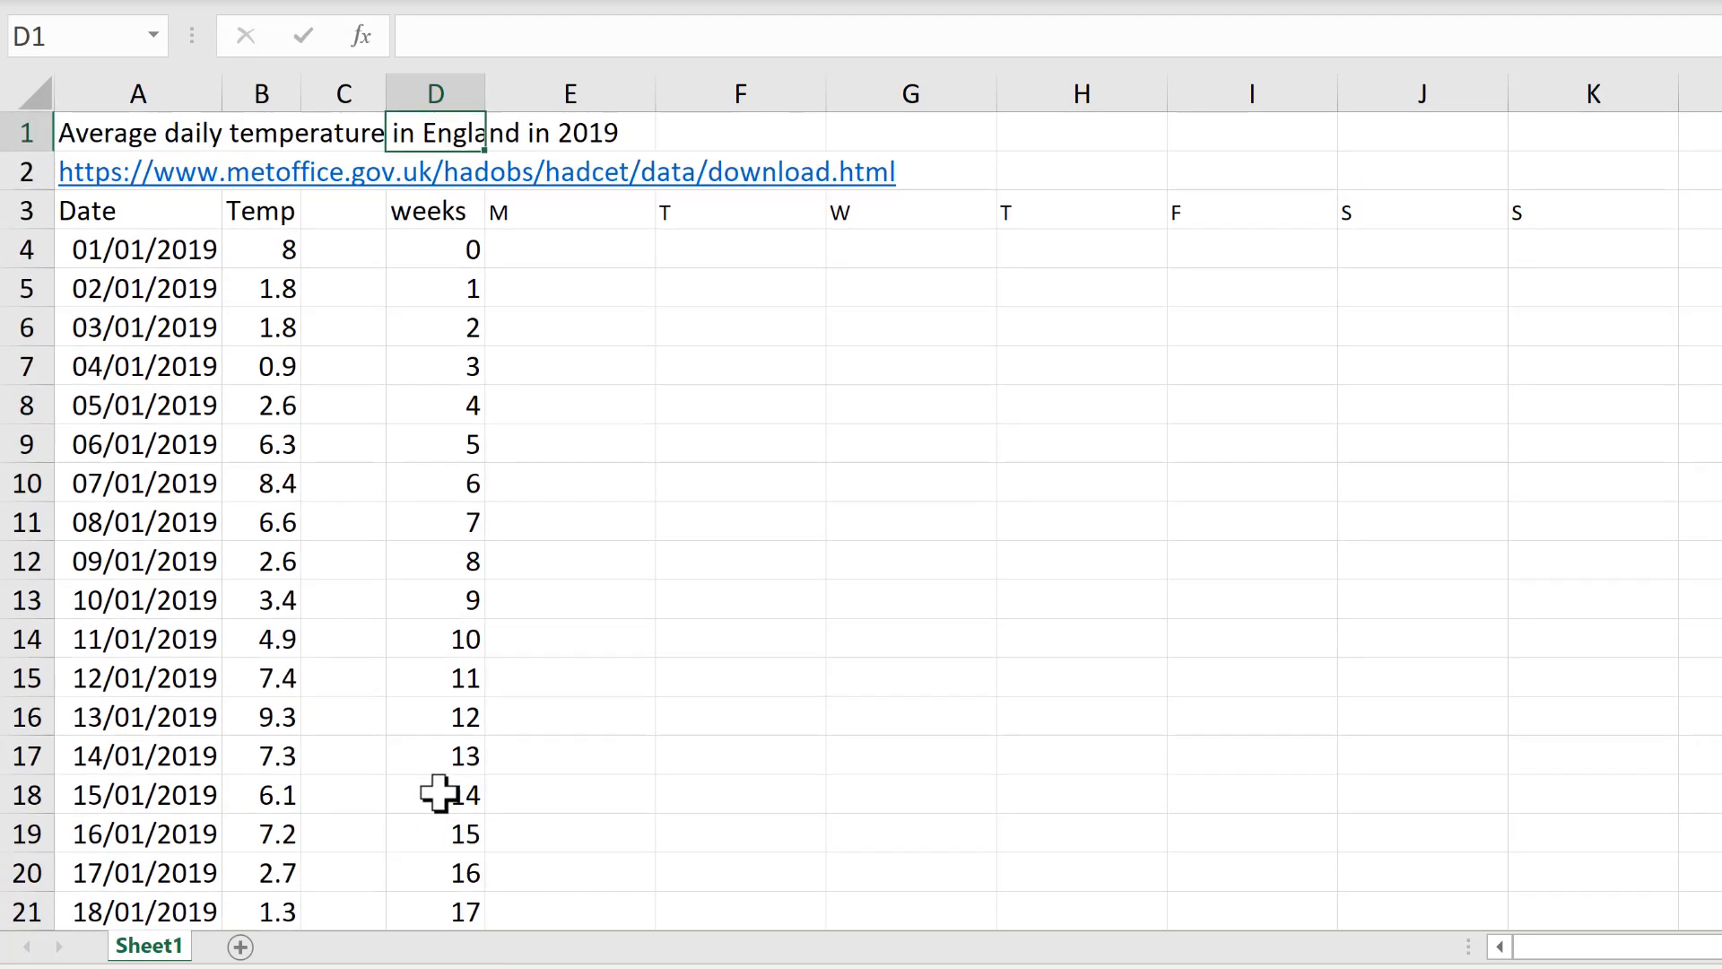
Step: Enter the date 01/01/2019 in cell E4, the first week row under the M header
{"action": "left_click", "coordinate": [563, 282]}
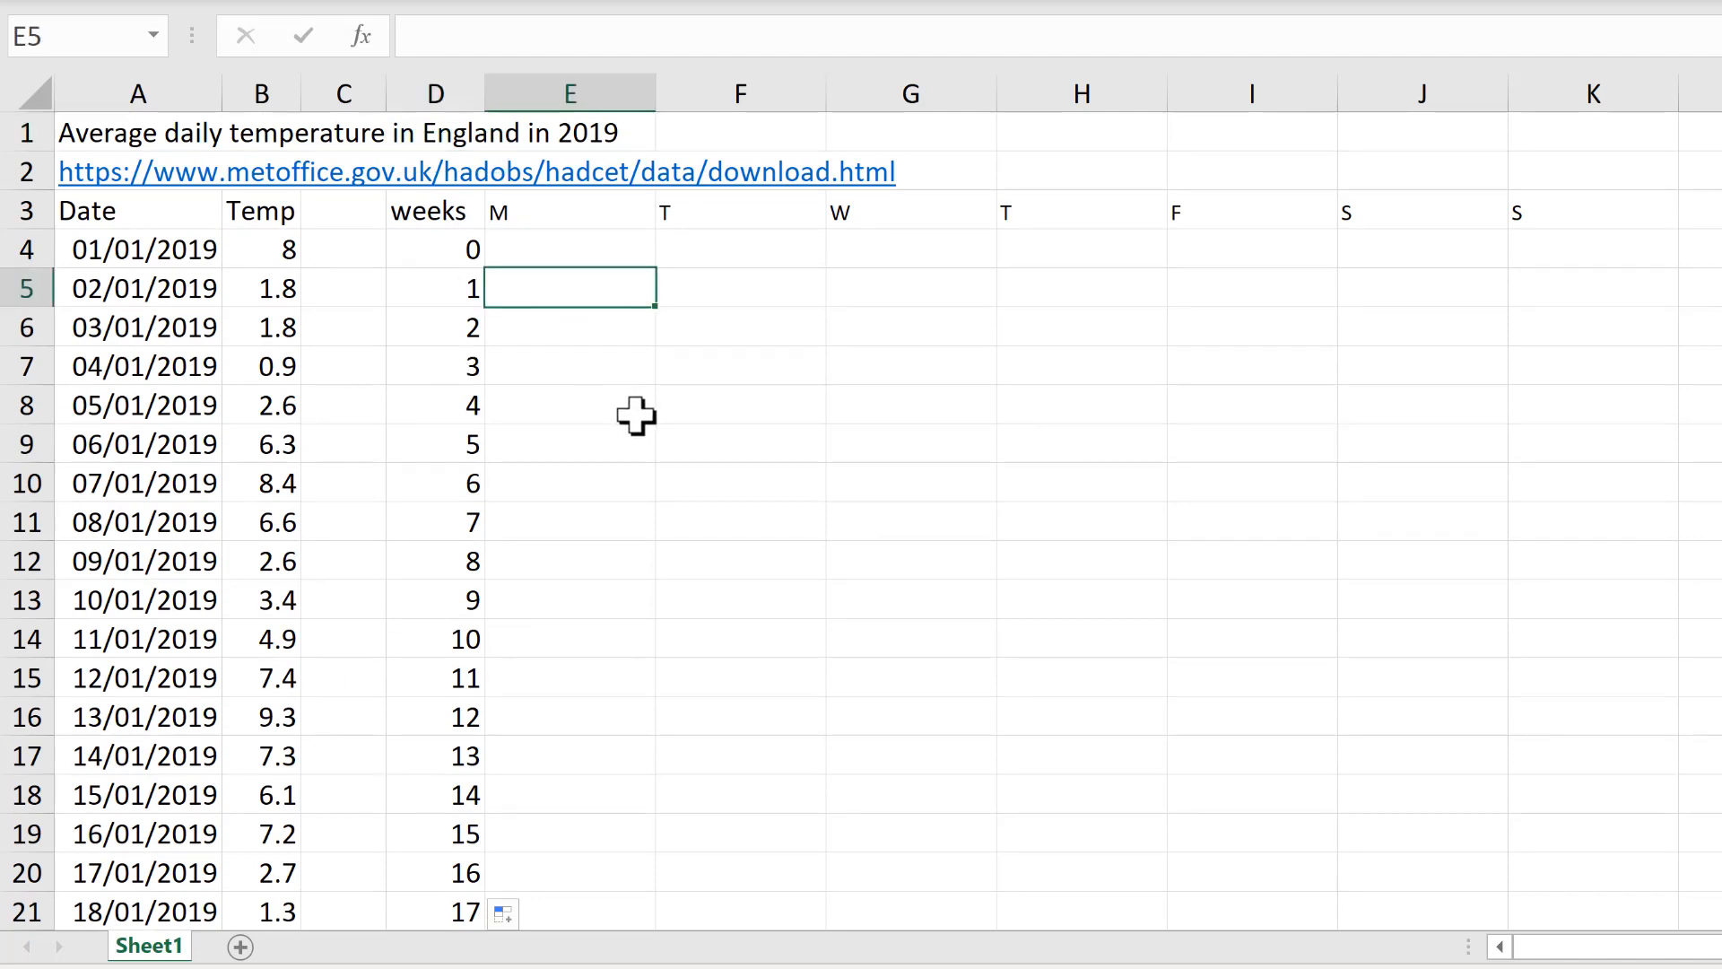
{"action": "left_click", "coordinate": [604, 242]}
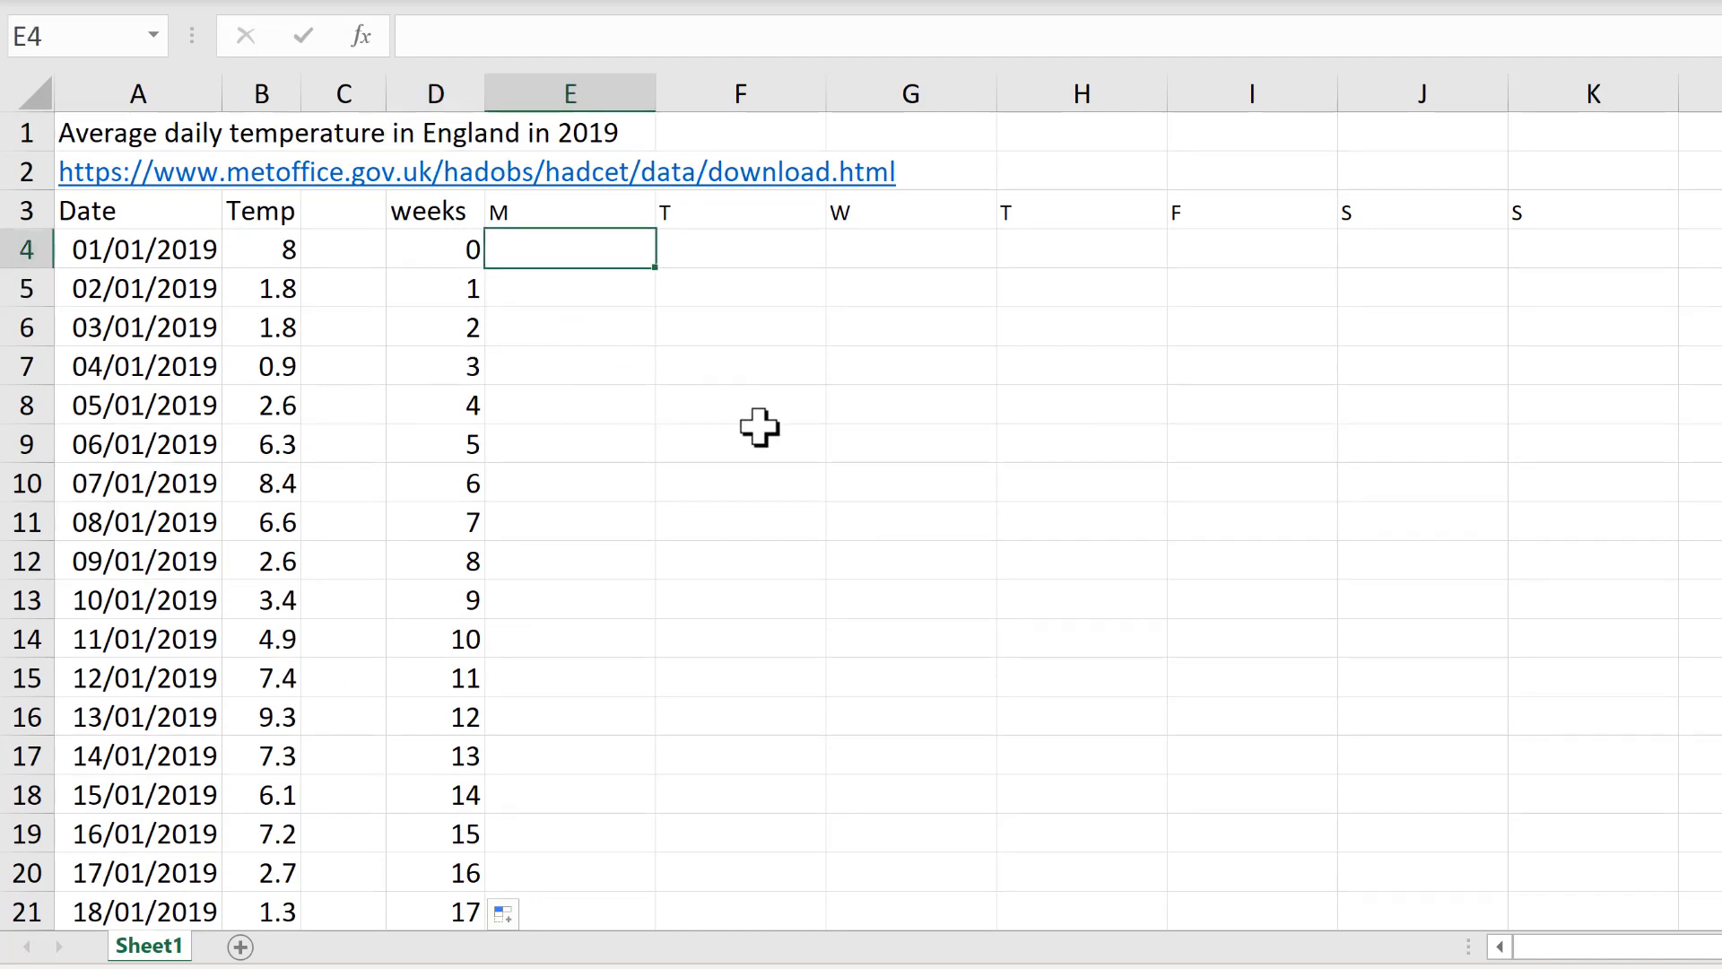
{"action": "type", "text": "01/01/2019"}
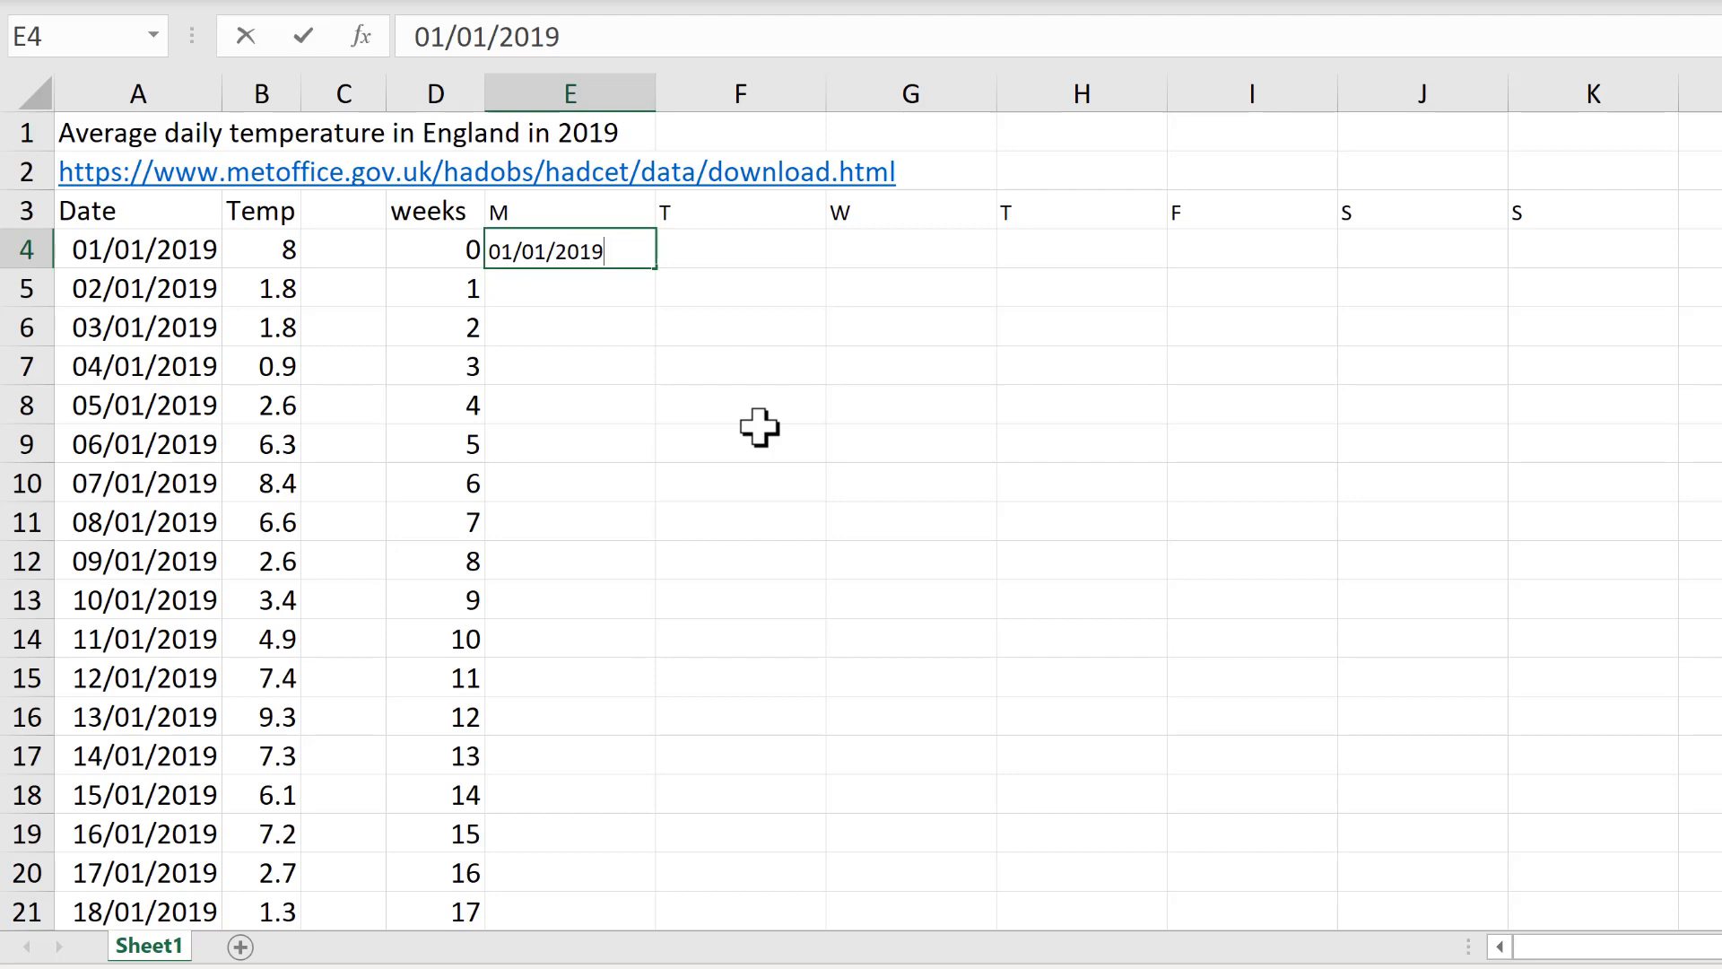
{"action": "key", "text": "Return"}
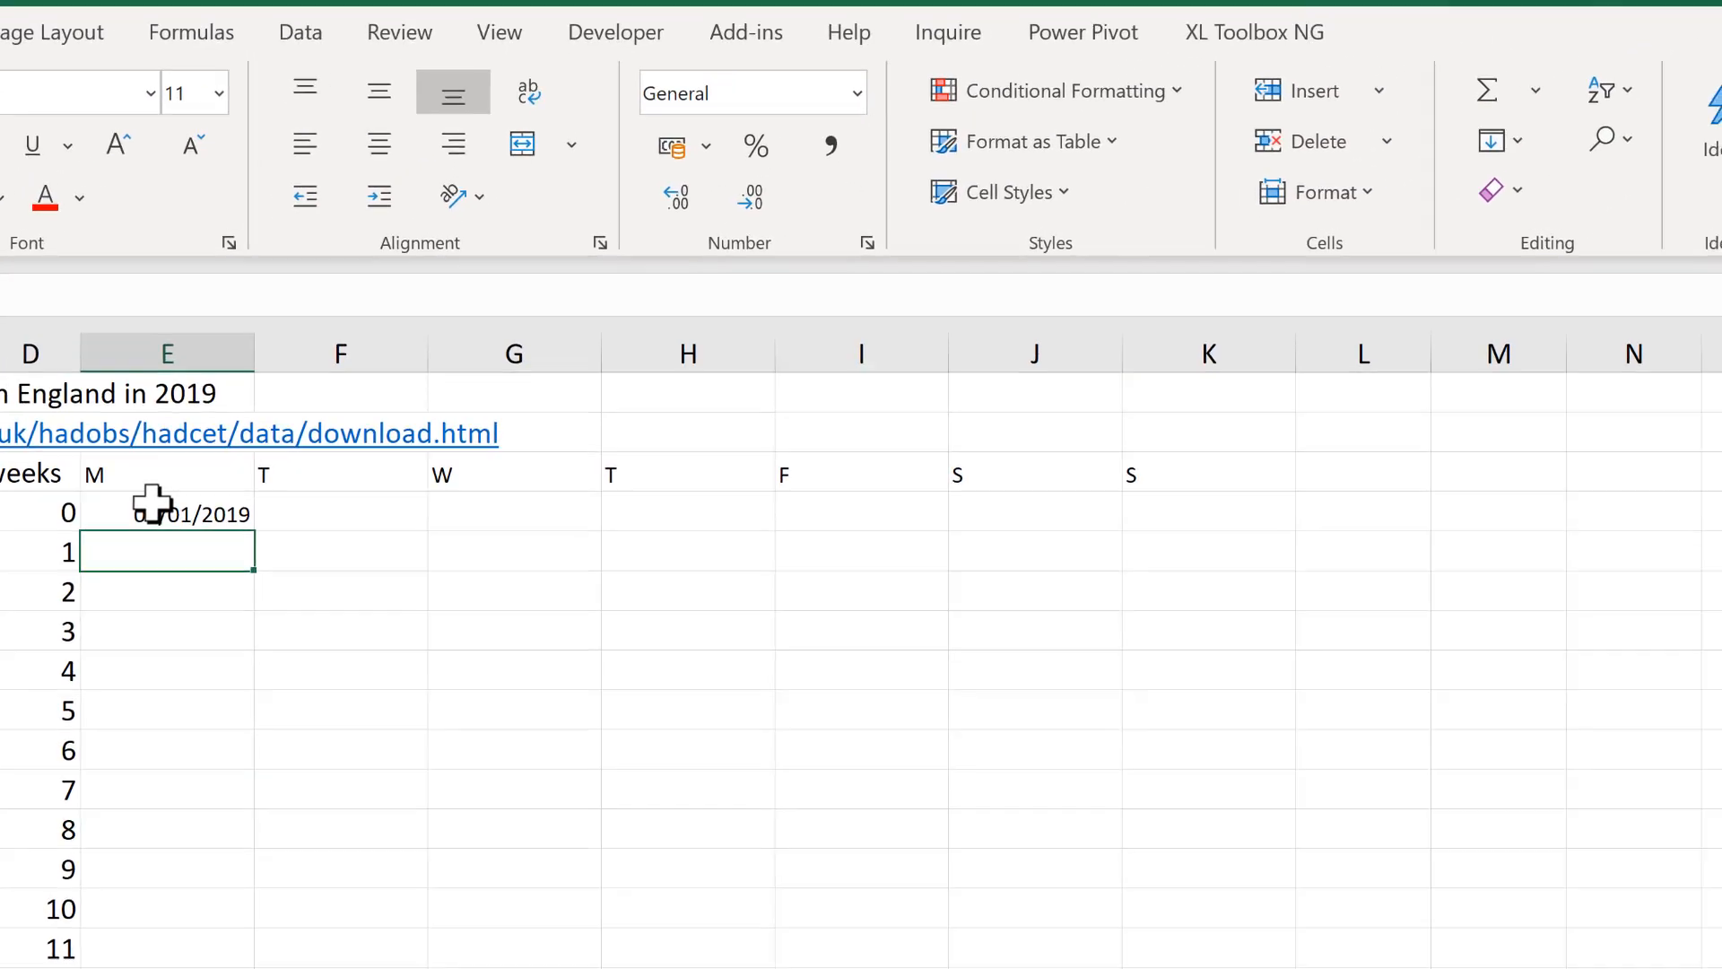
Step: Apply the custom number format ddd dd/mm/yy to the date in cell E4
{"action": "left_click", "coordinate": [561, 247]}
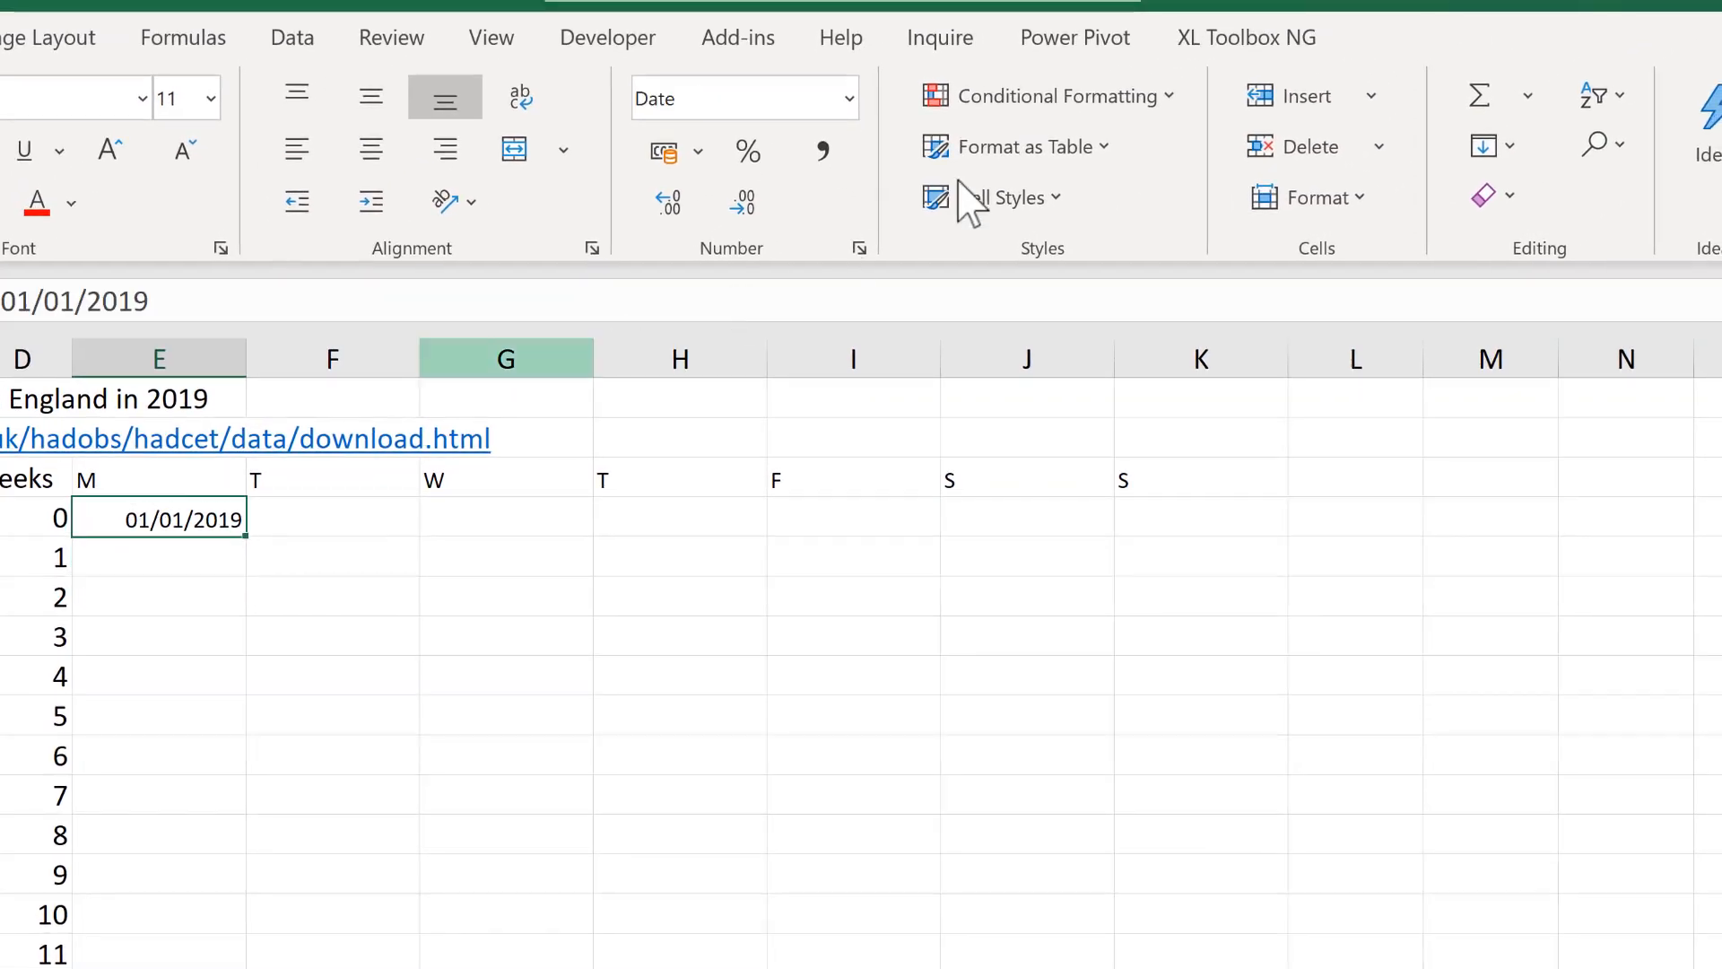
{"action": "left_click", "coordinate": [859, 248]}
{"action": "left_click", "coordinate": [716, 469]}
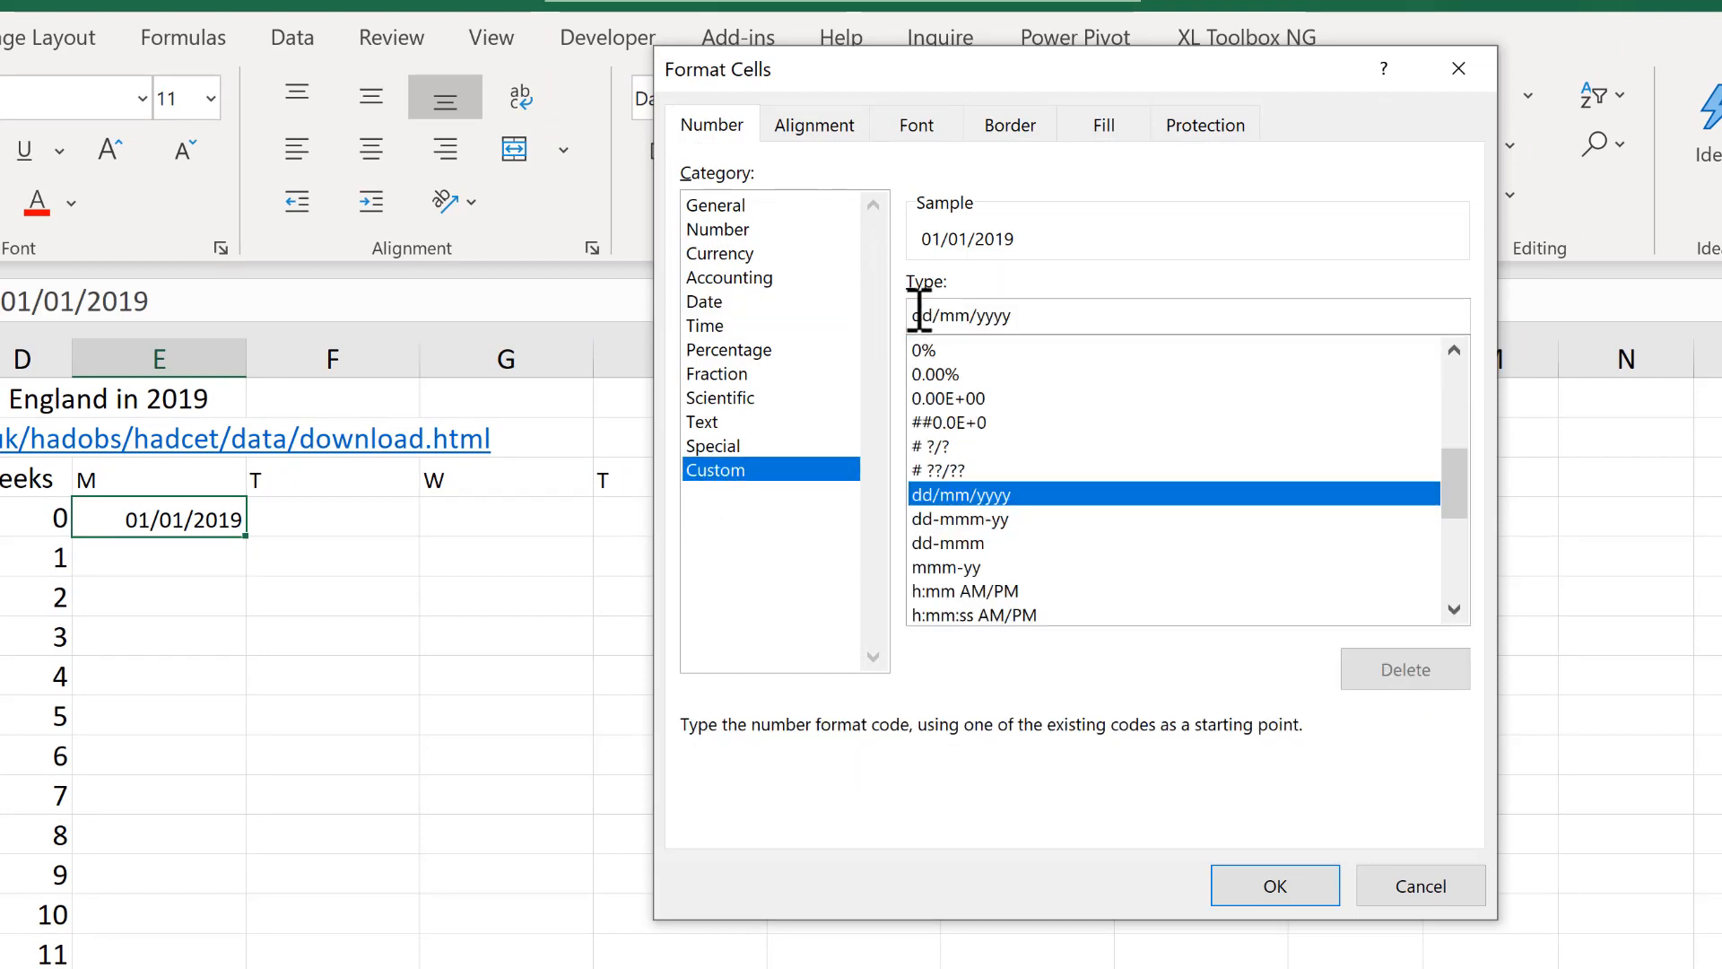
{"action": "type", "text": "ddd"}
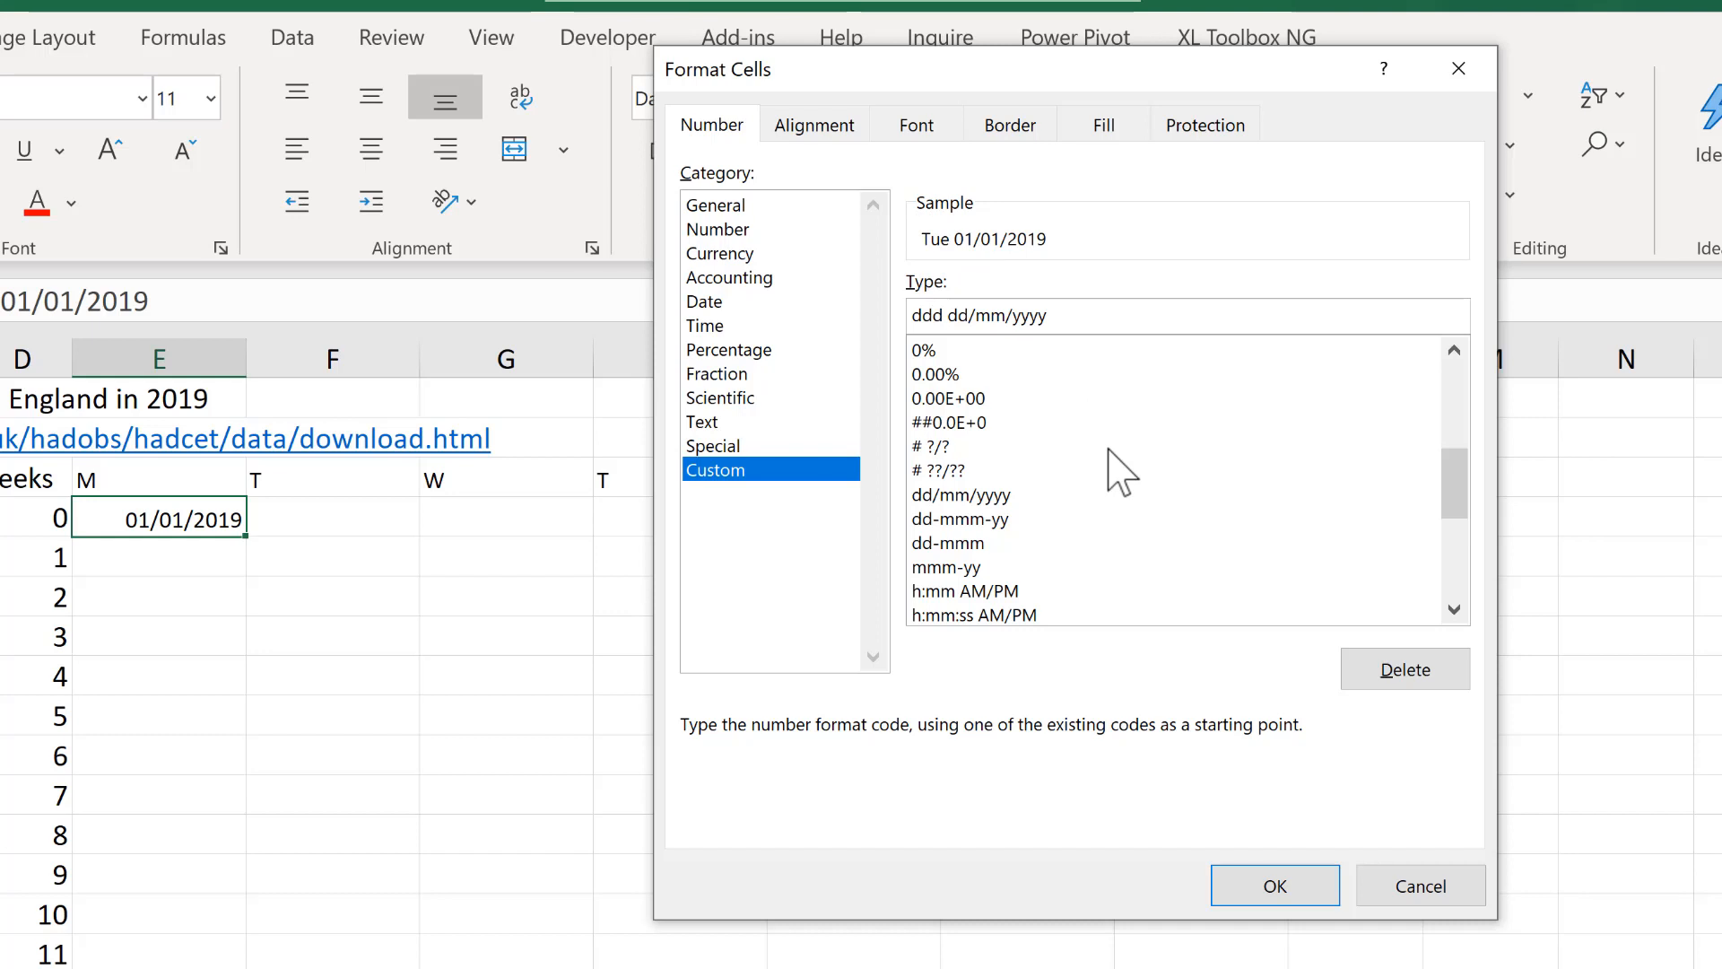
{"action": "key", "text": "BackSpace"}
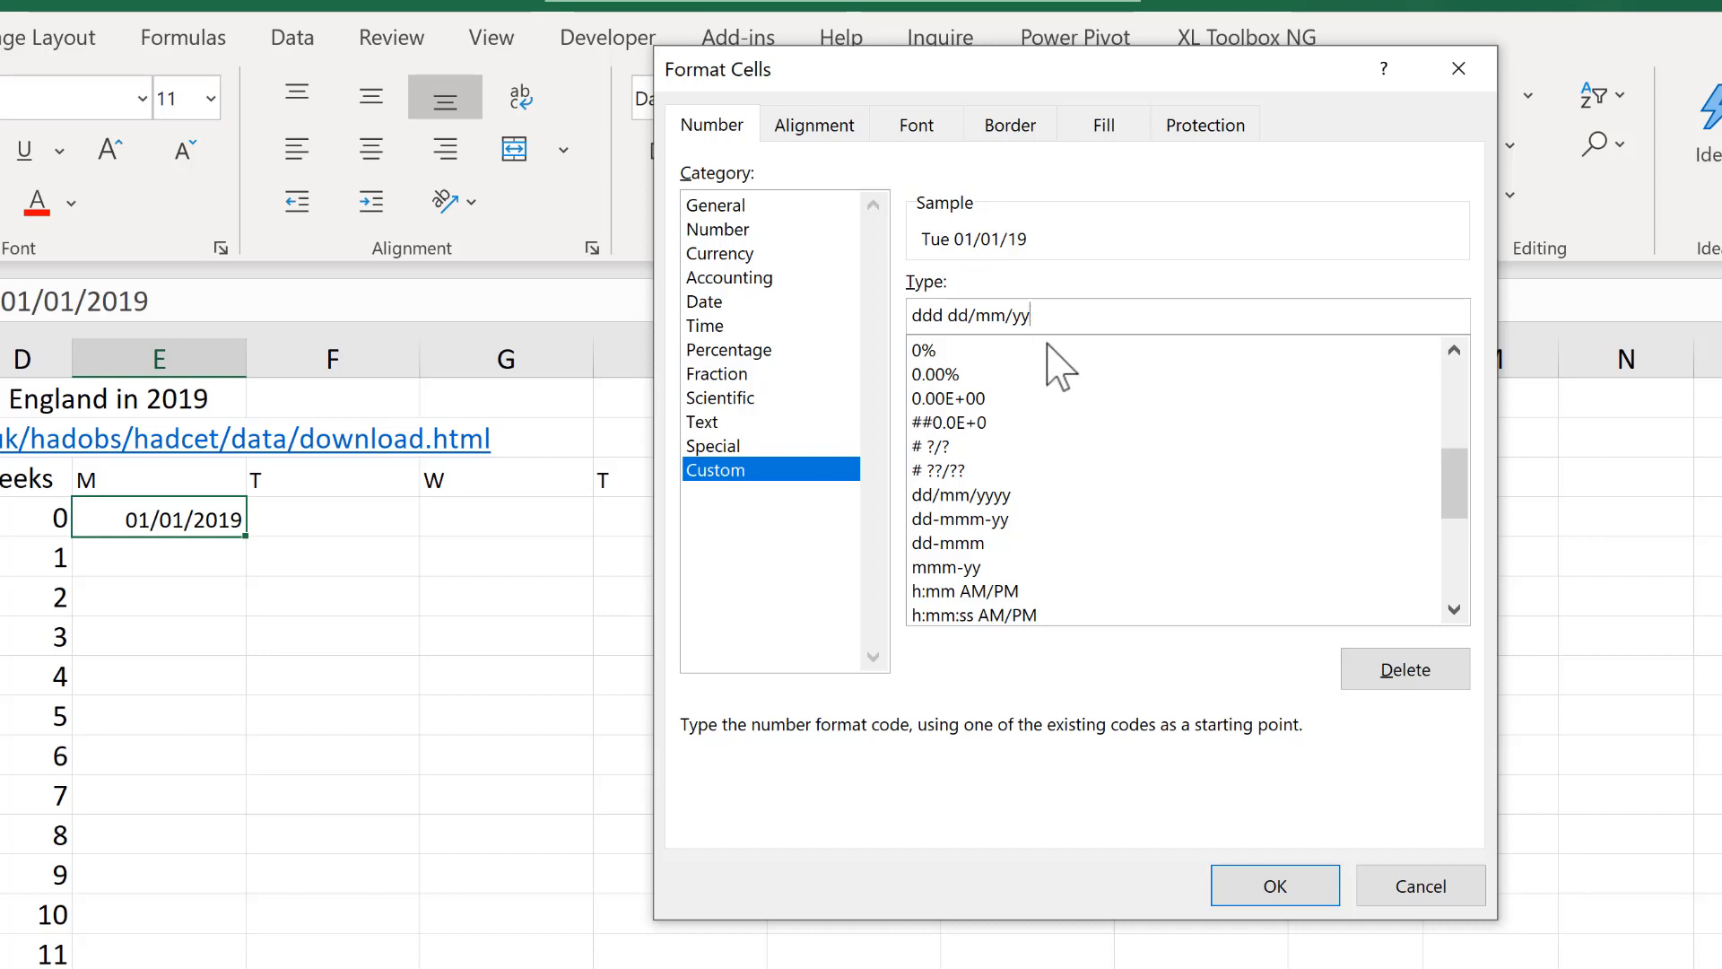
{"action": "left_click", "coordinate": [1240, 882]}
{"action": "left_click", "coordinate": [278, 635]}
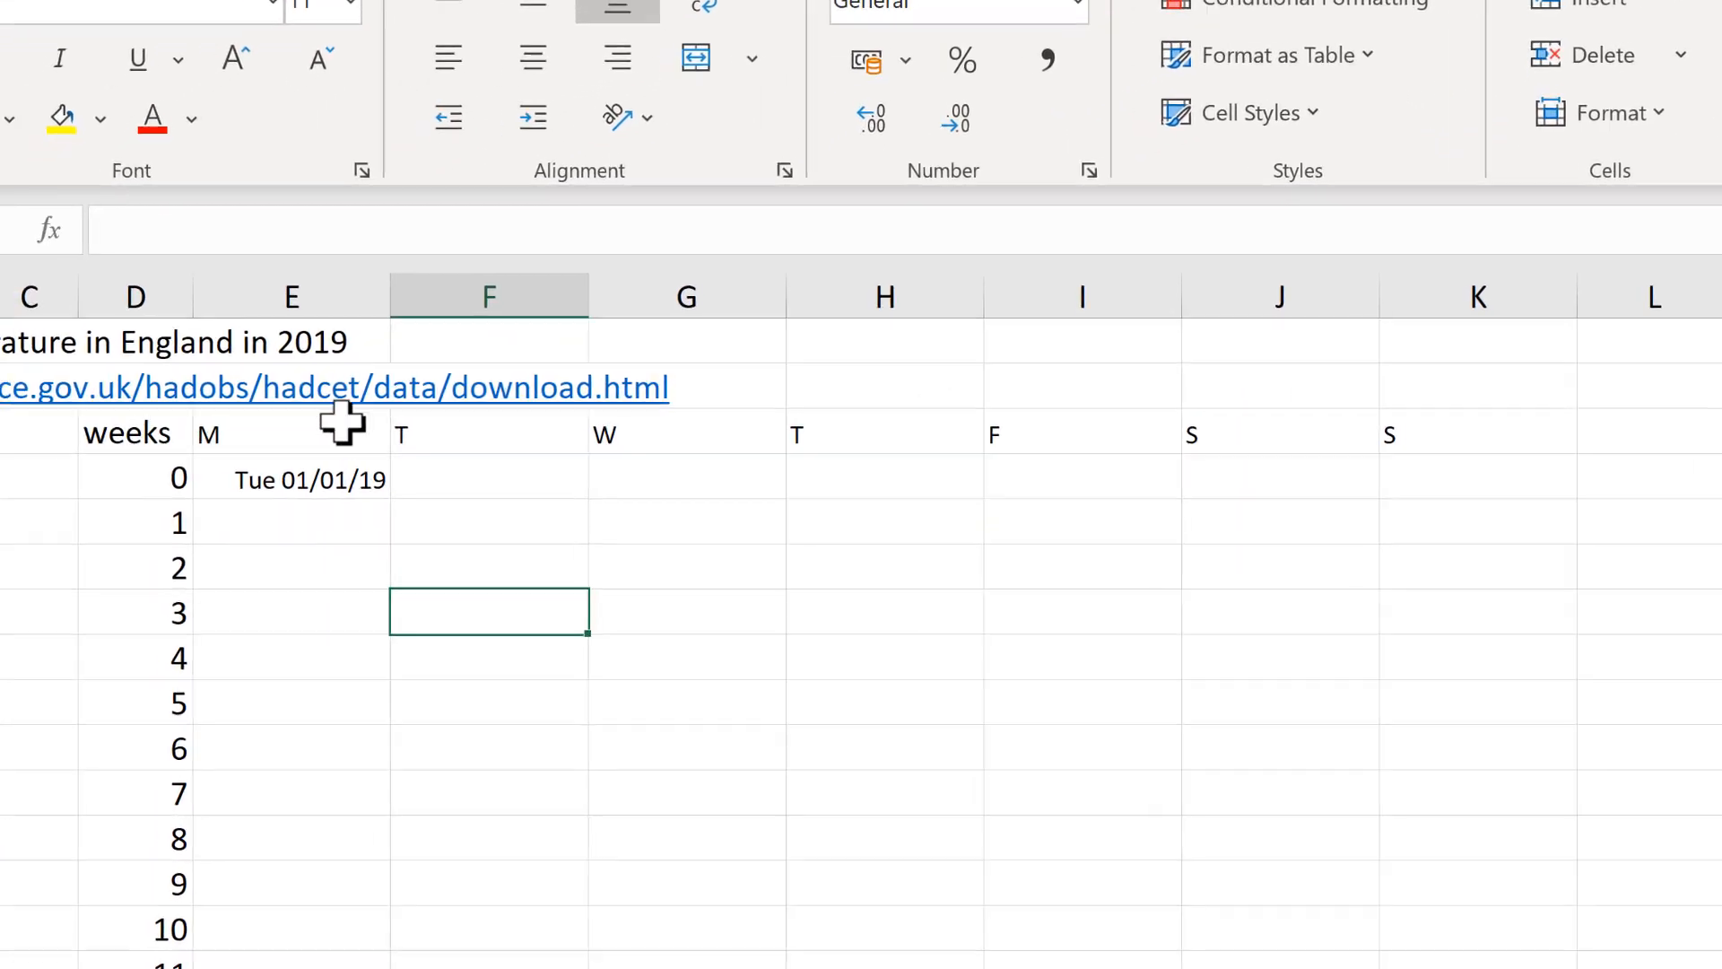
Step: Move the date from E4 to F4 under the Tuesday header, and enter the formula =F4+1 in cell G4
{"action": "left_click", "coordinate": [306, 475]}
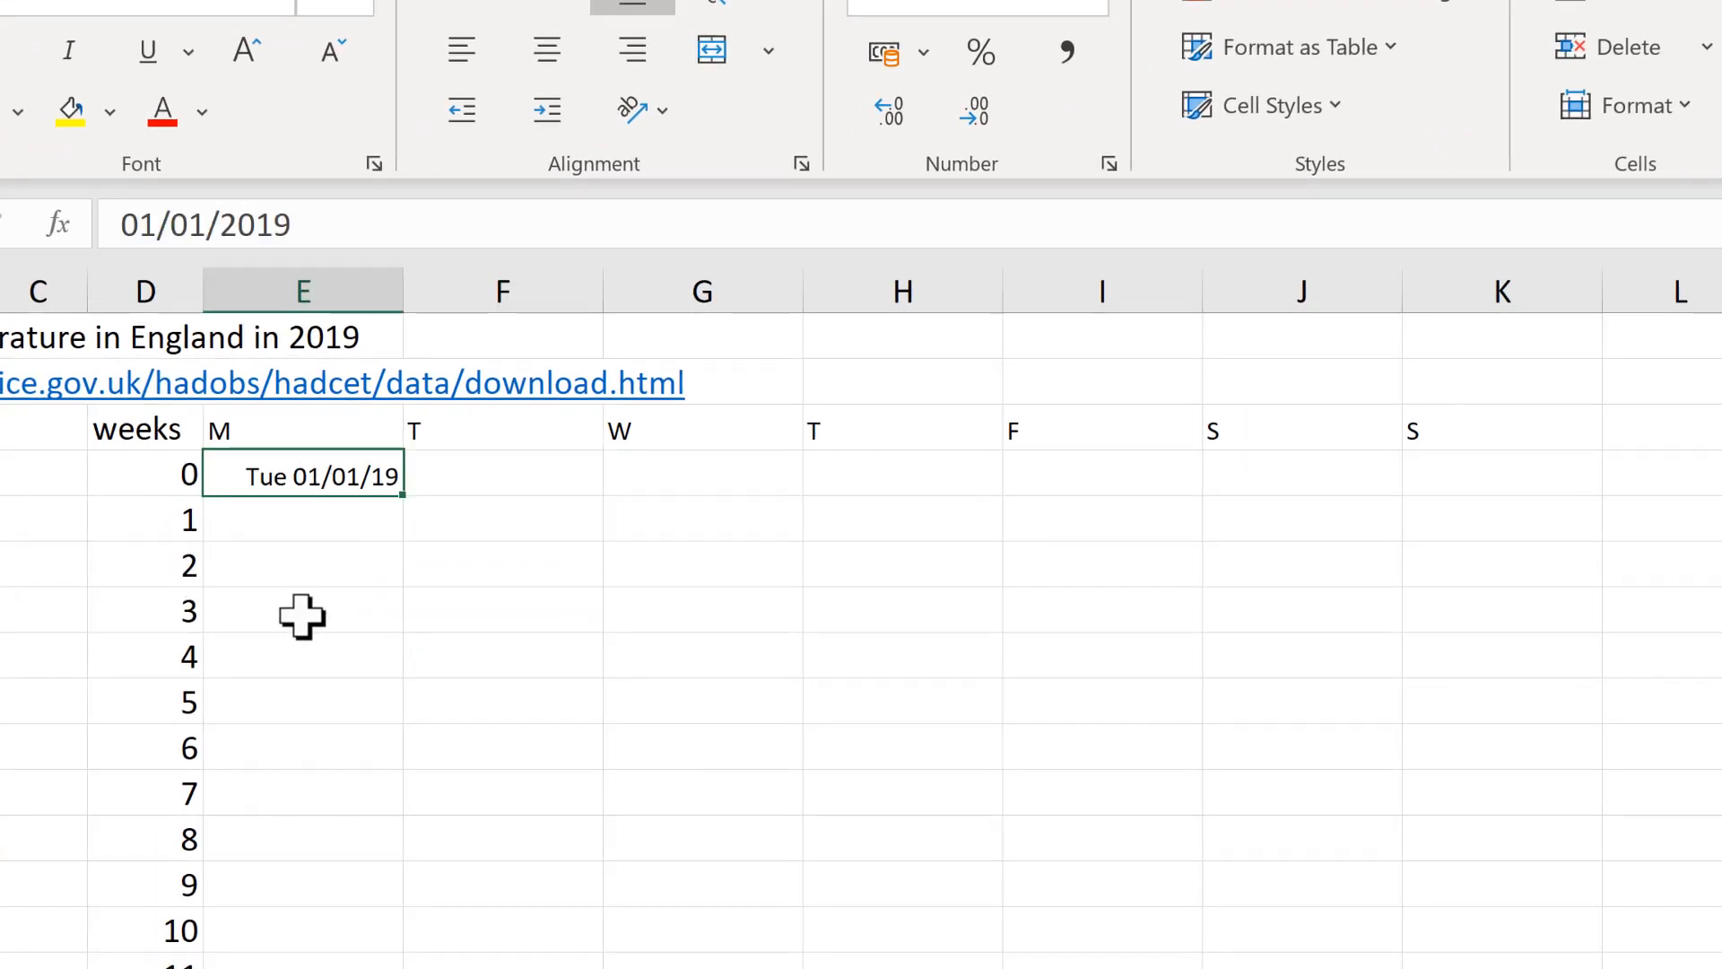
{"action": "left_click_drag", "start_coordinate": [285, 491], "coordinate": [473, 485]}
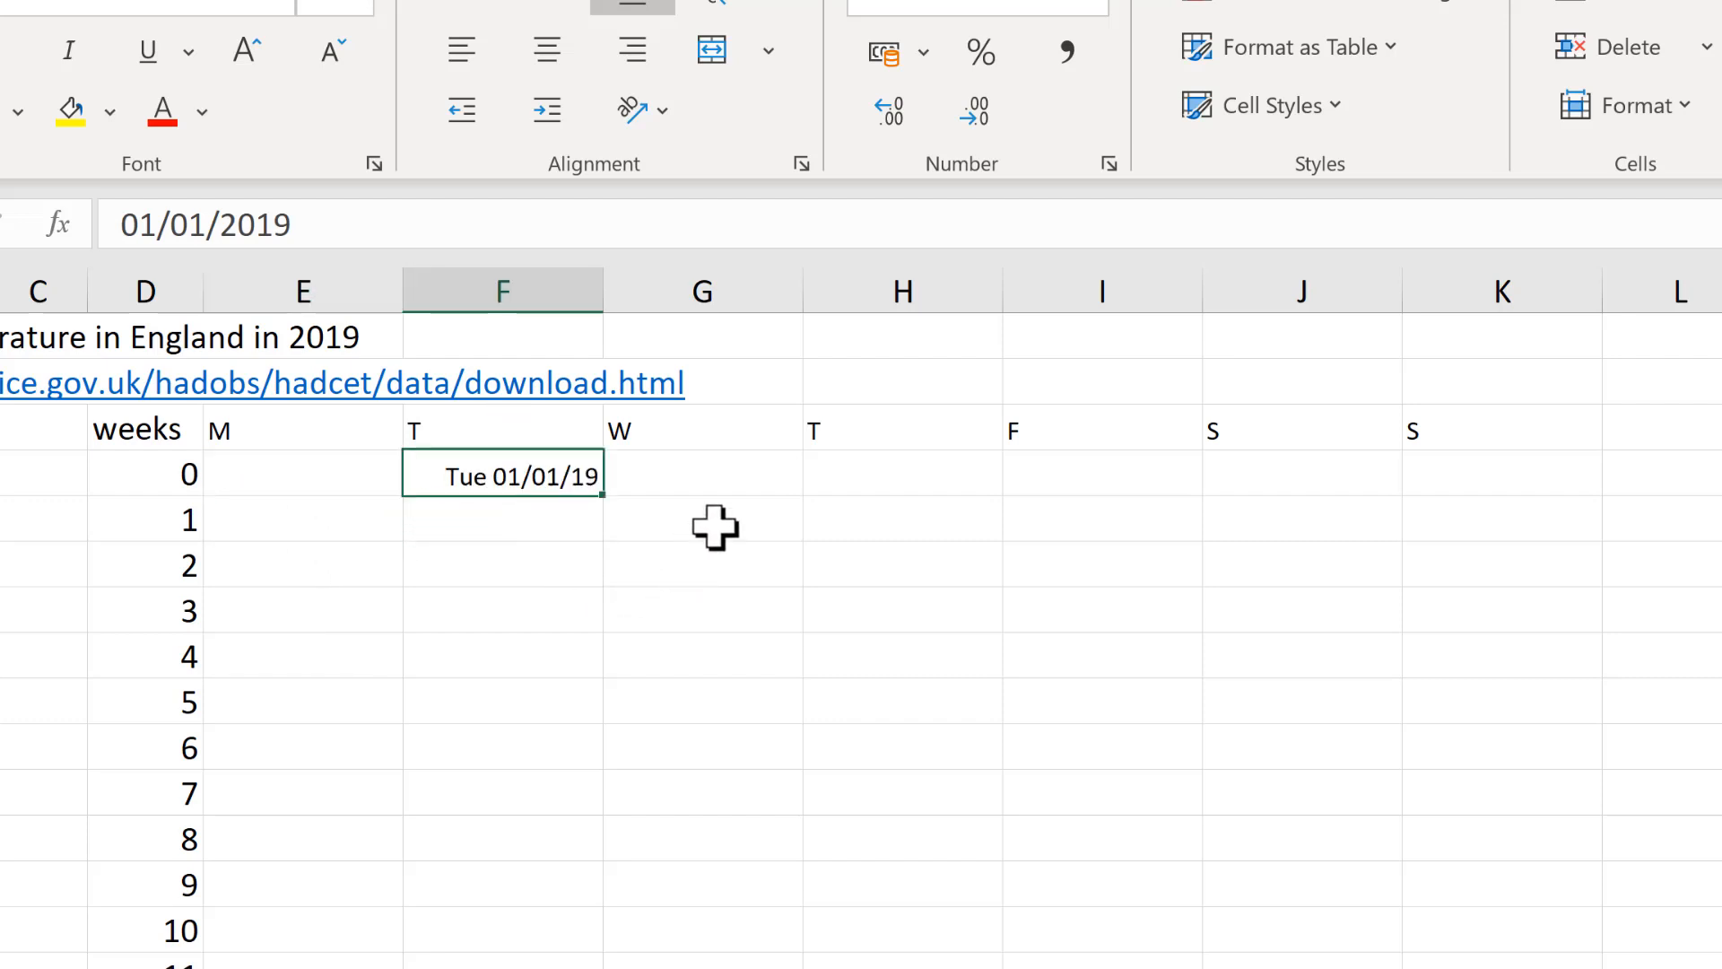
{"action": "left_click", "coordinate": [713, 475]}
{"action": "type", "text": "="}
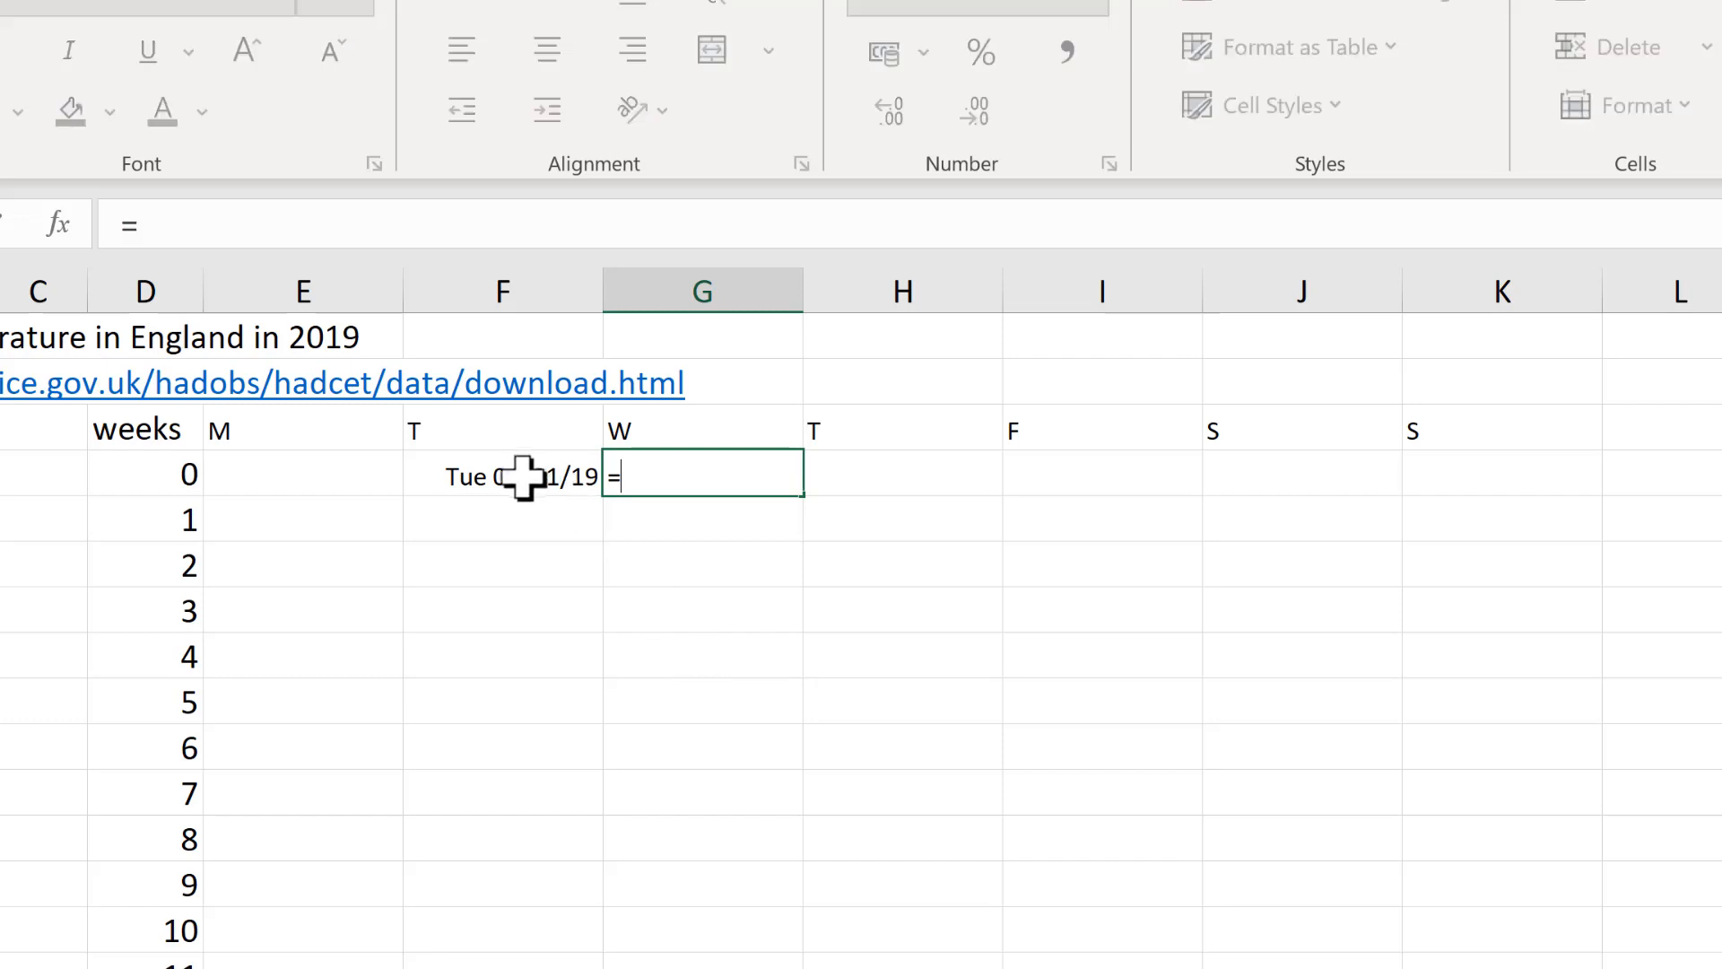
{"action": "left_click", "coordinate": [520, 476]}
{"action": "type", "text": "+"}
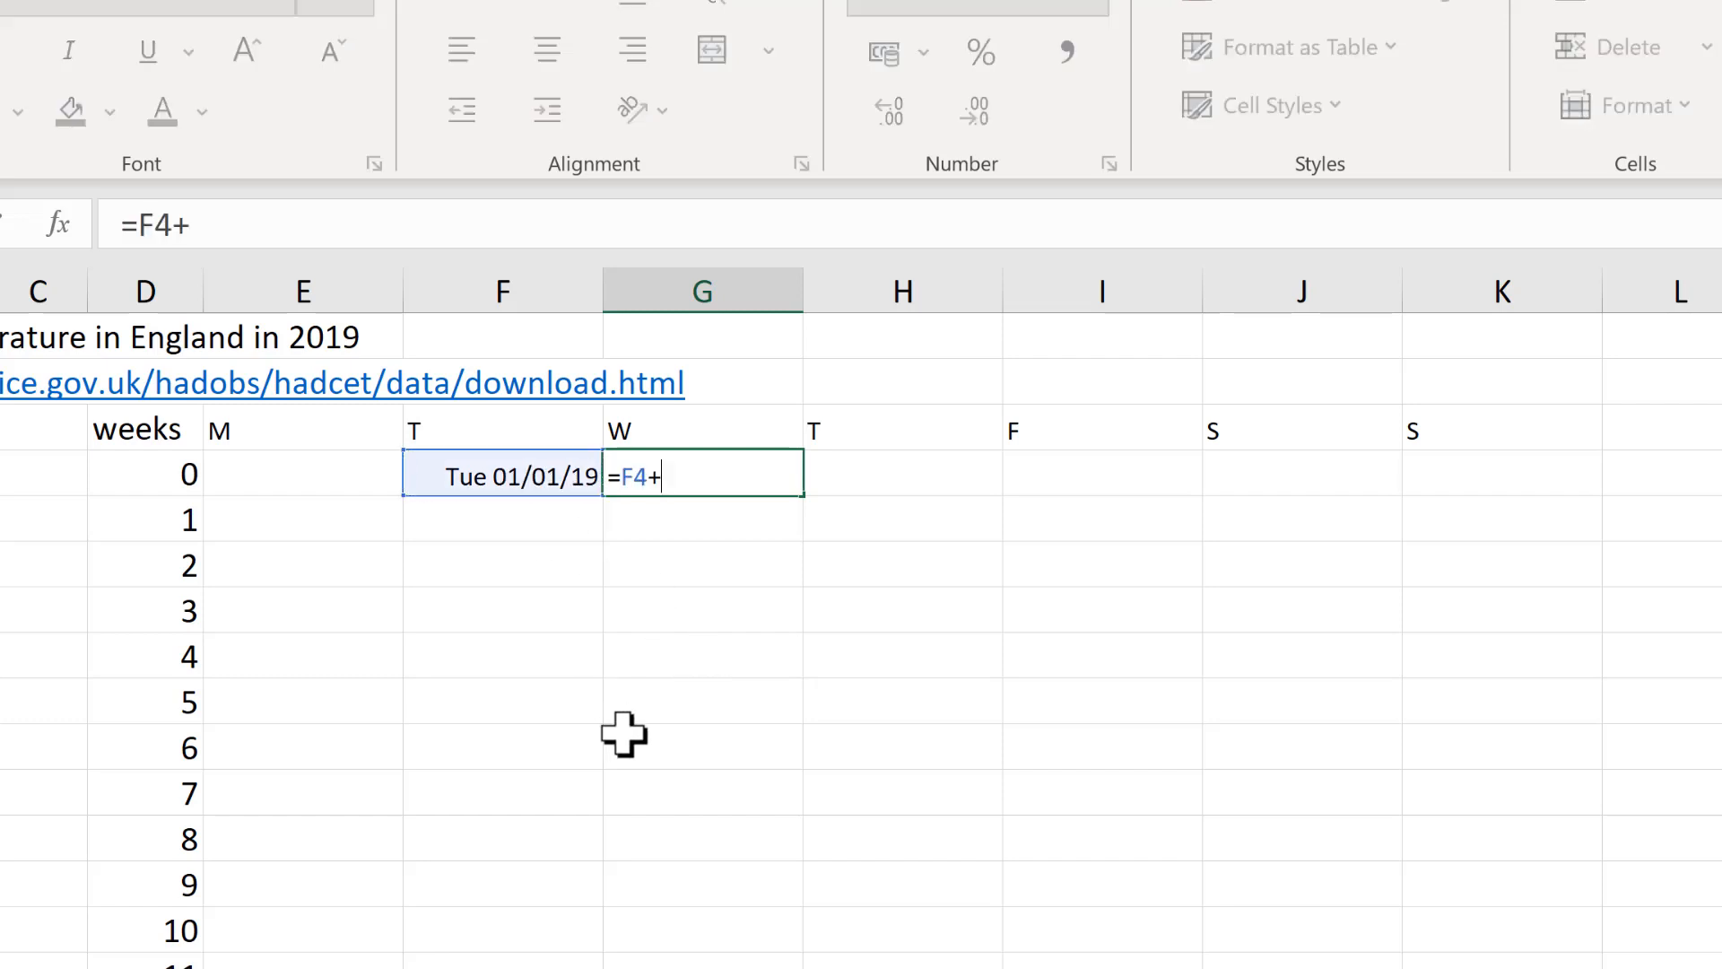
{"action": "type", "text": "1"}
{"action": "key", "text": "Return"}
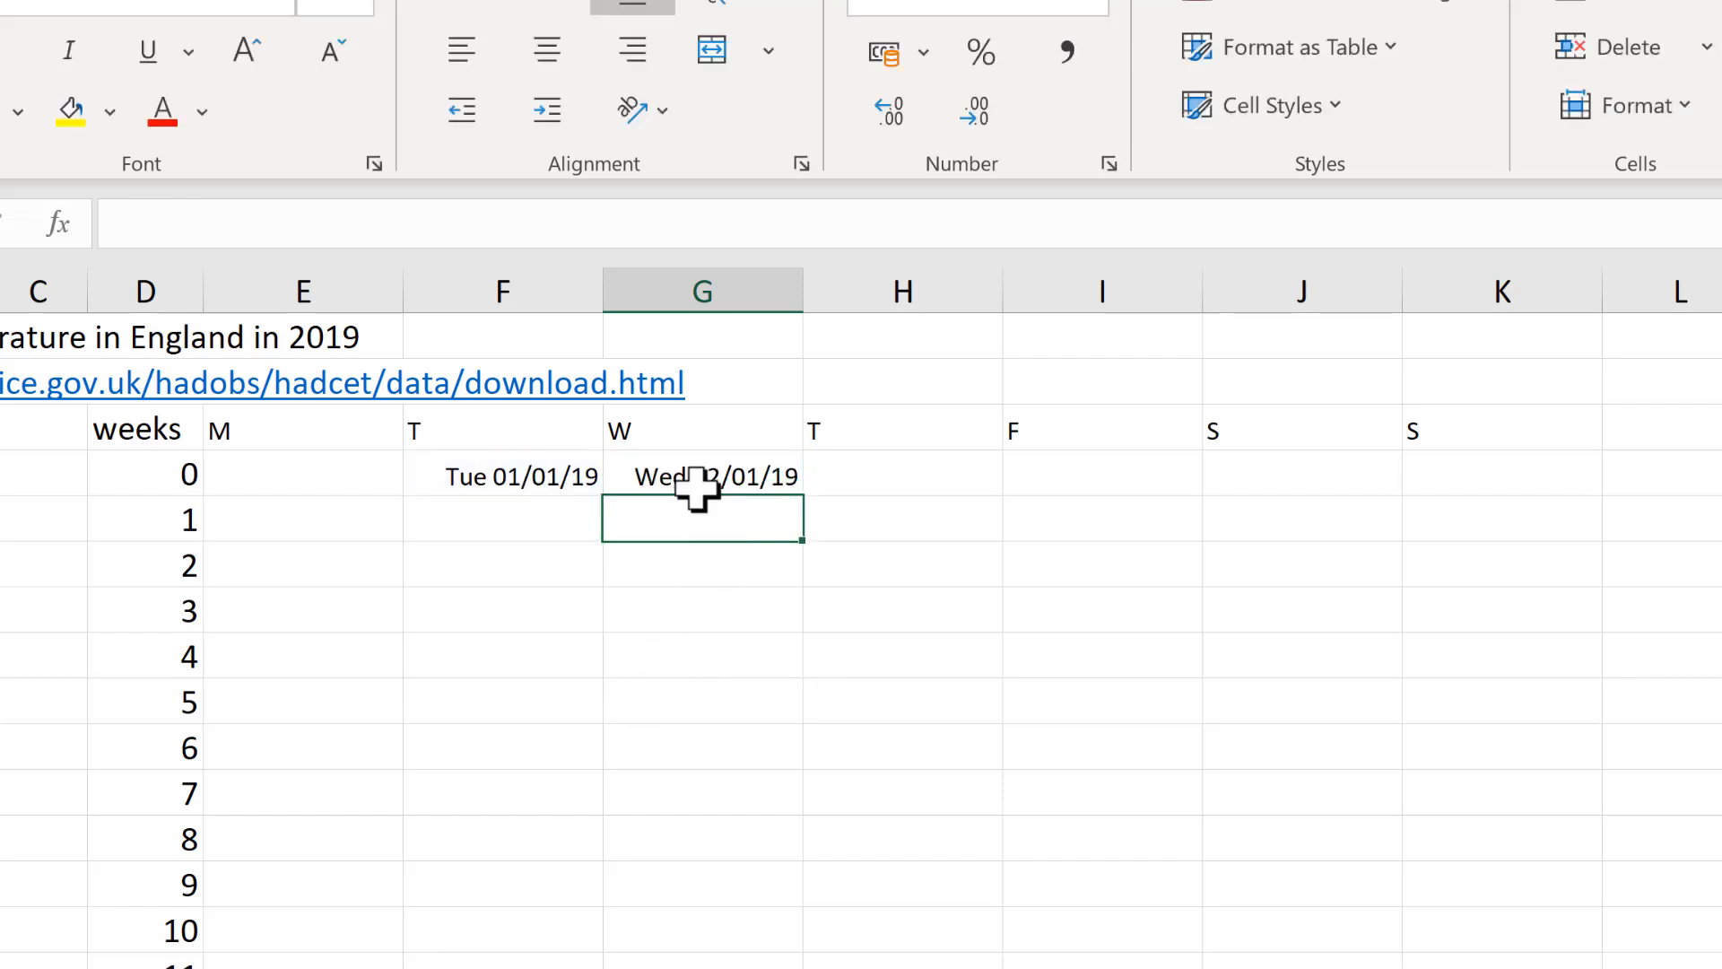
Step: Fill the G4 next-day formula across to K4, and check the cell reference in K4
{"action": "left_click", "coordinate": [697, 485]}
{"action": "left_click_drag", "start_coordinate": [804, 494], "coordinate": [1499, 476]}
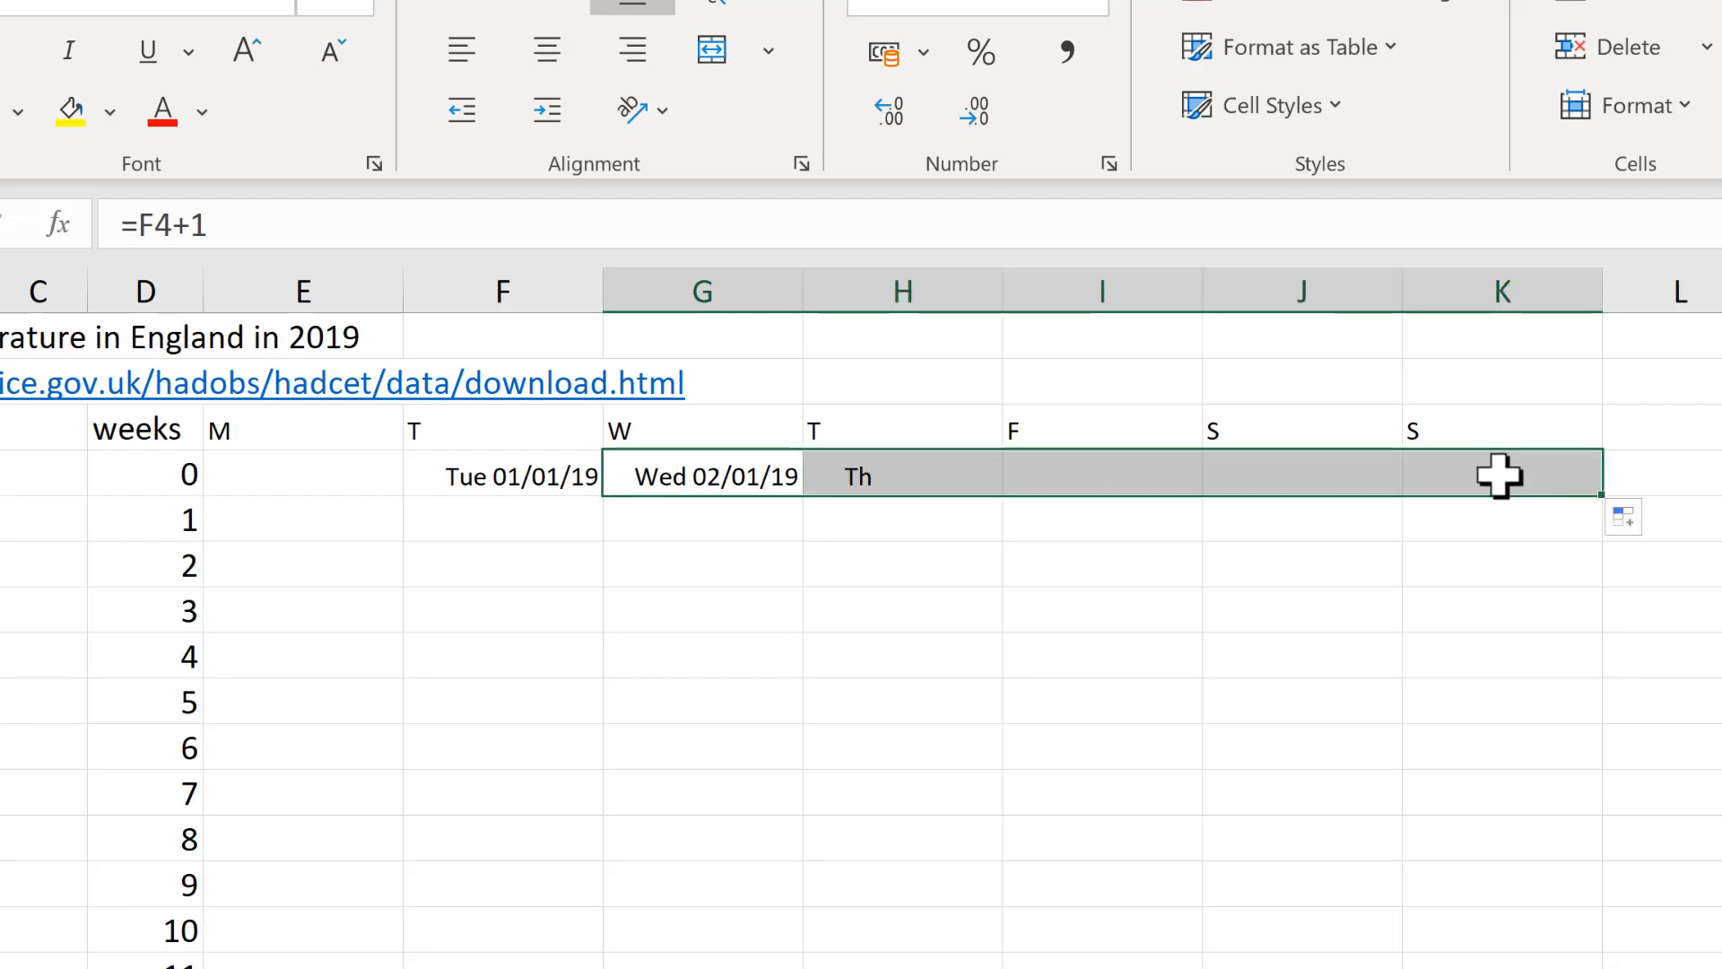
{"action": "left_click", "coordinate": [1499, 476]}
{"action": "left_click", "coordinate": [255, 218]}
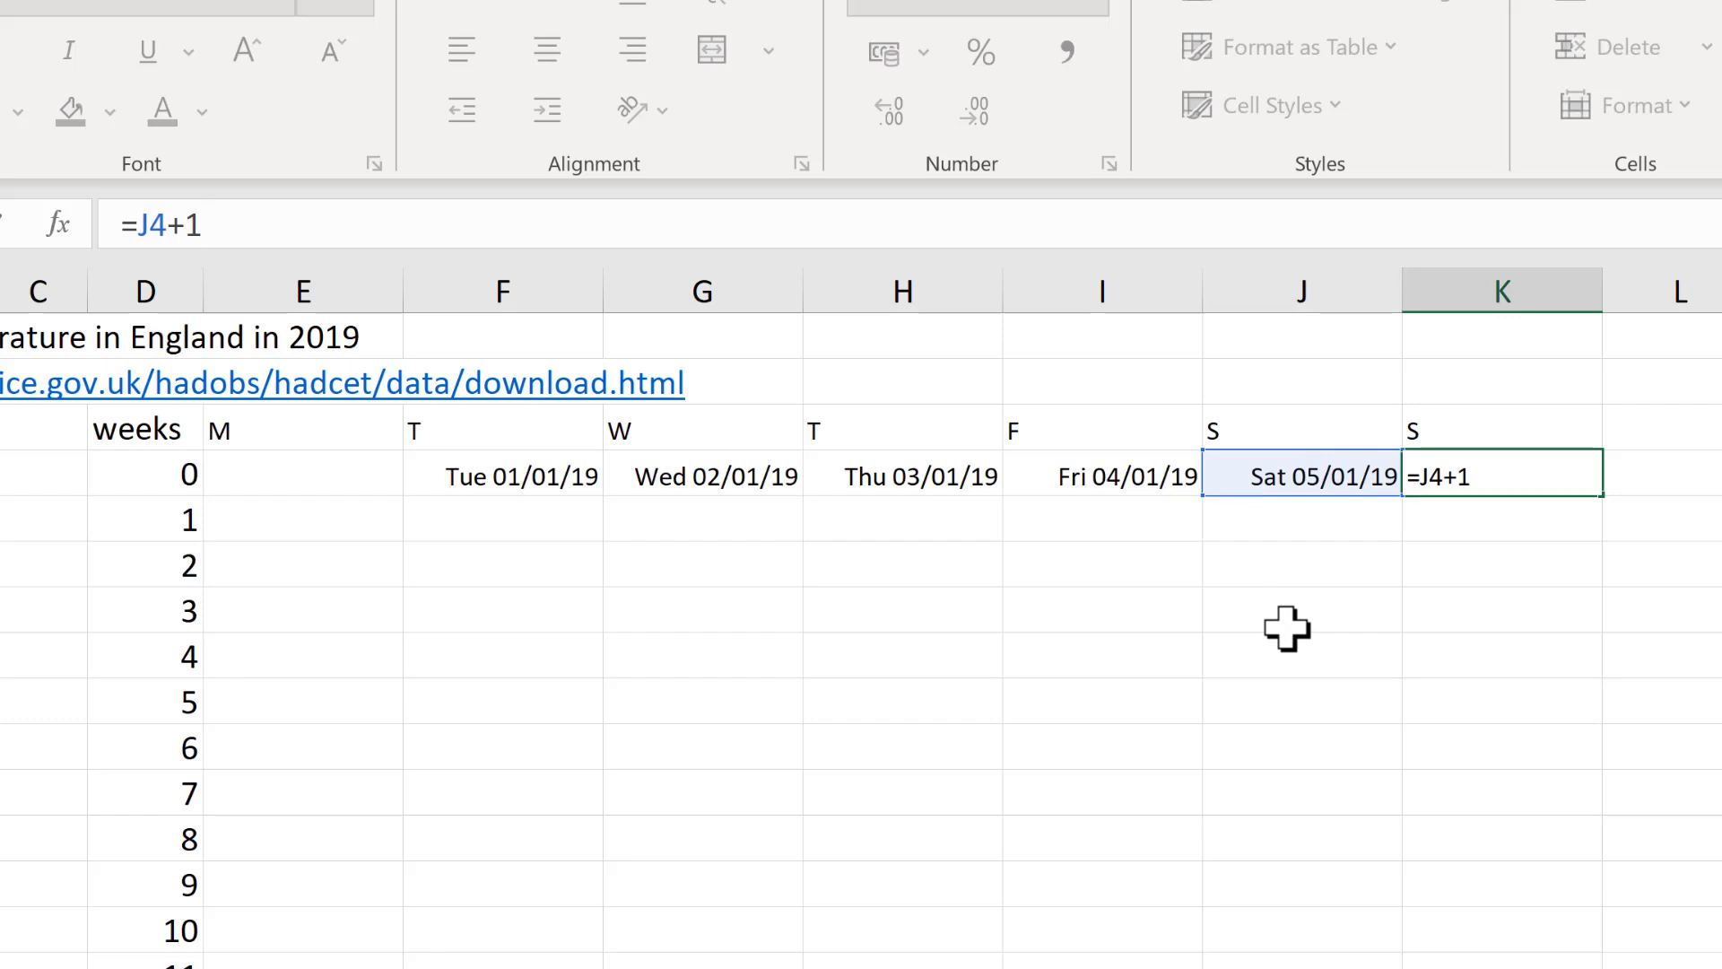
{"action": "key", "text": "Return"}
Step: Enter the formula =K4+1 in cell E5 to continue the dates on the Monday of week 1
{"action": "left_click", "coordinate": [263, 515]}
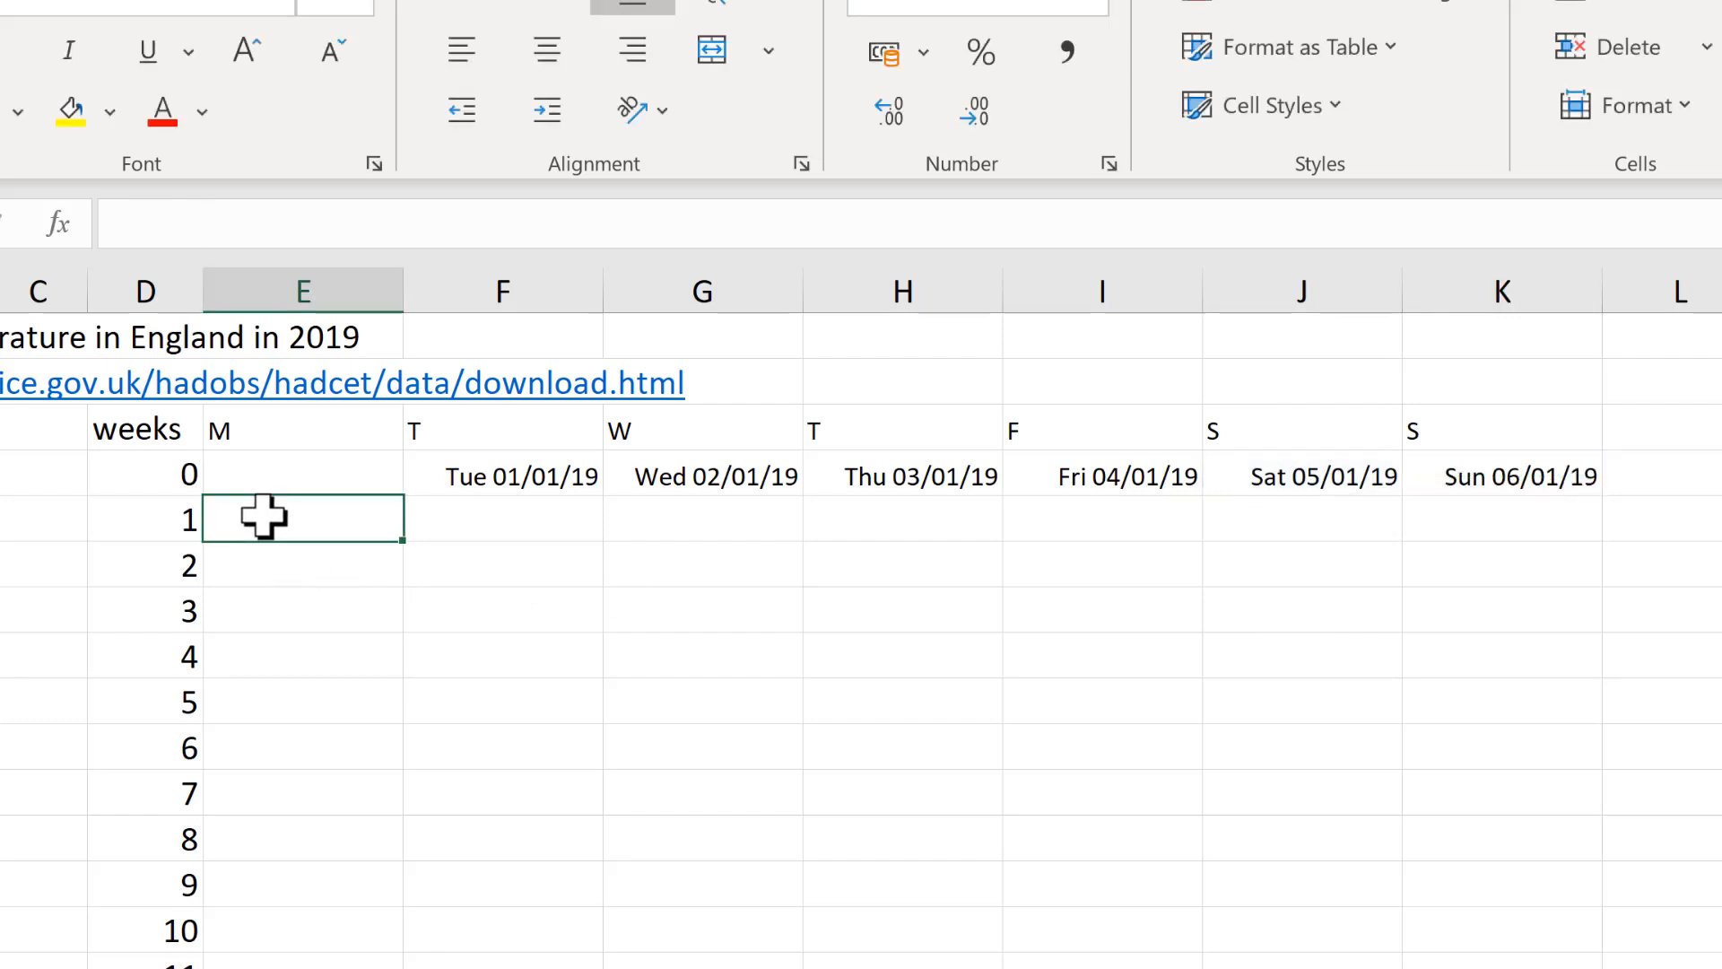
{"action": "type", "text": "="}
{"action": "left_click", "coordinate": [1528, 479]}
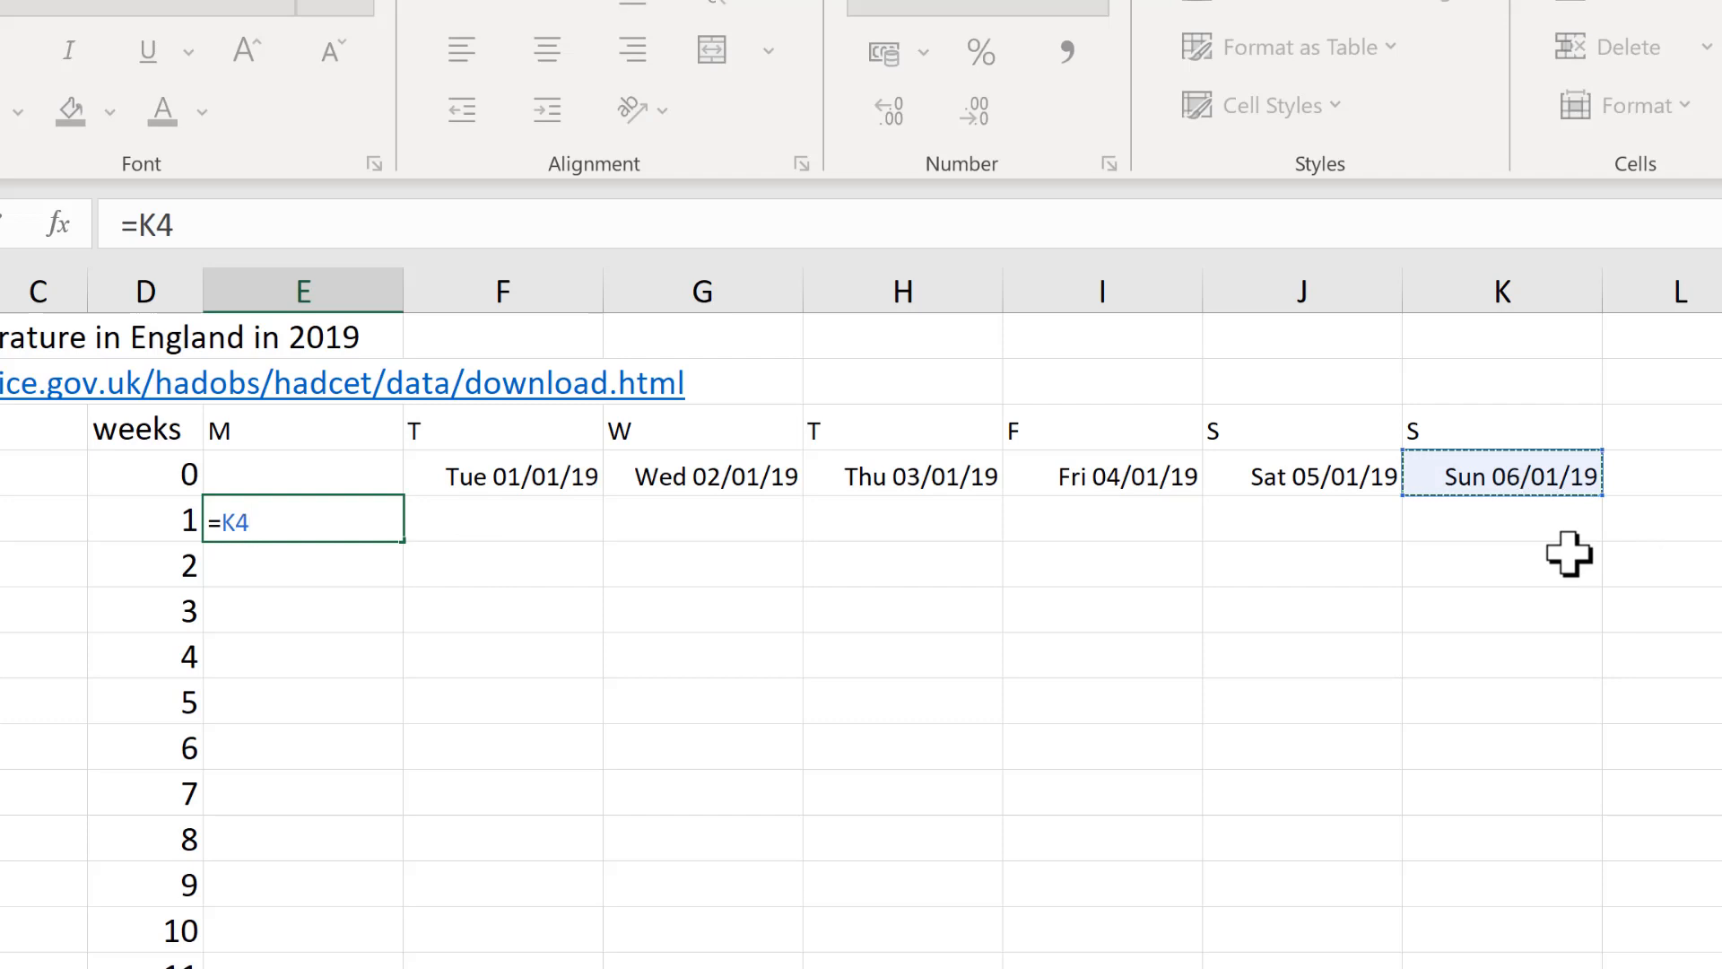
{"action": "type", "text": "+1"}
{"action": "key", "text": "Return"}
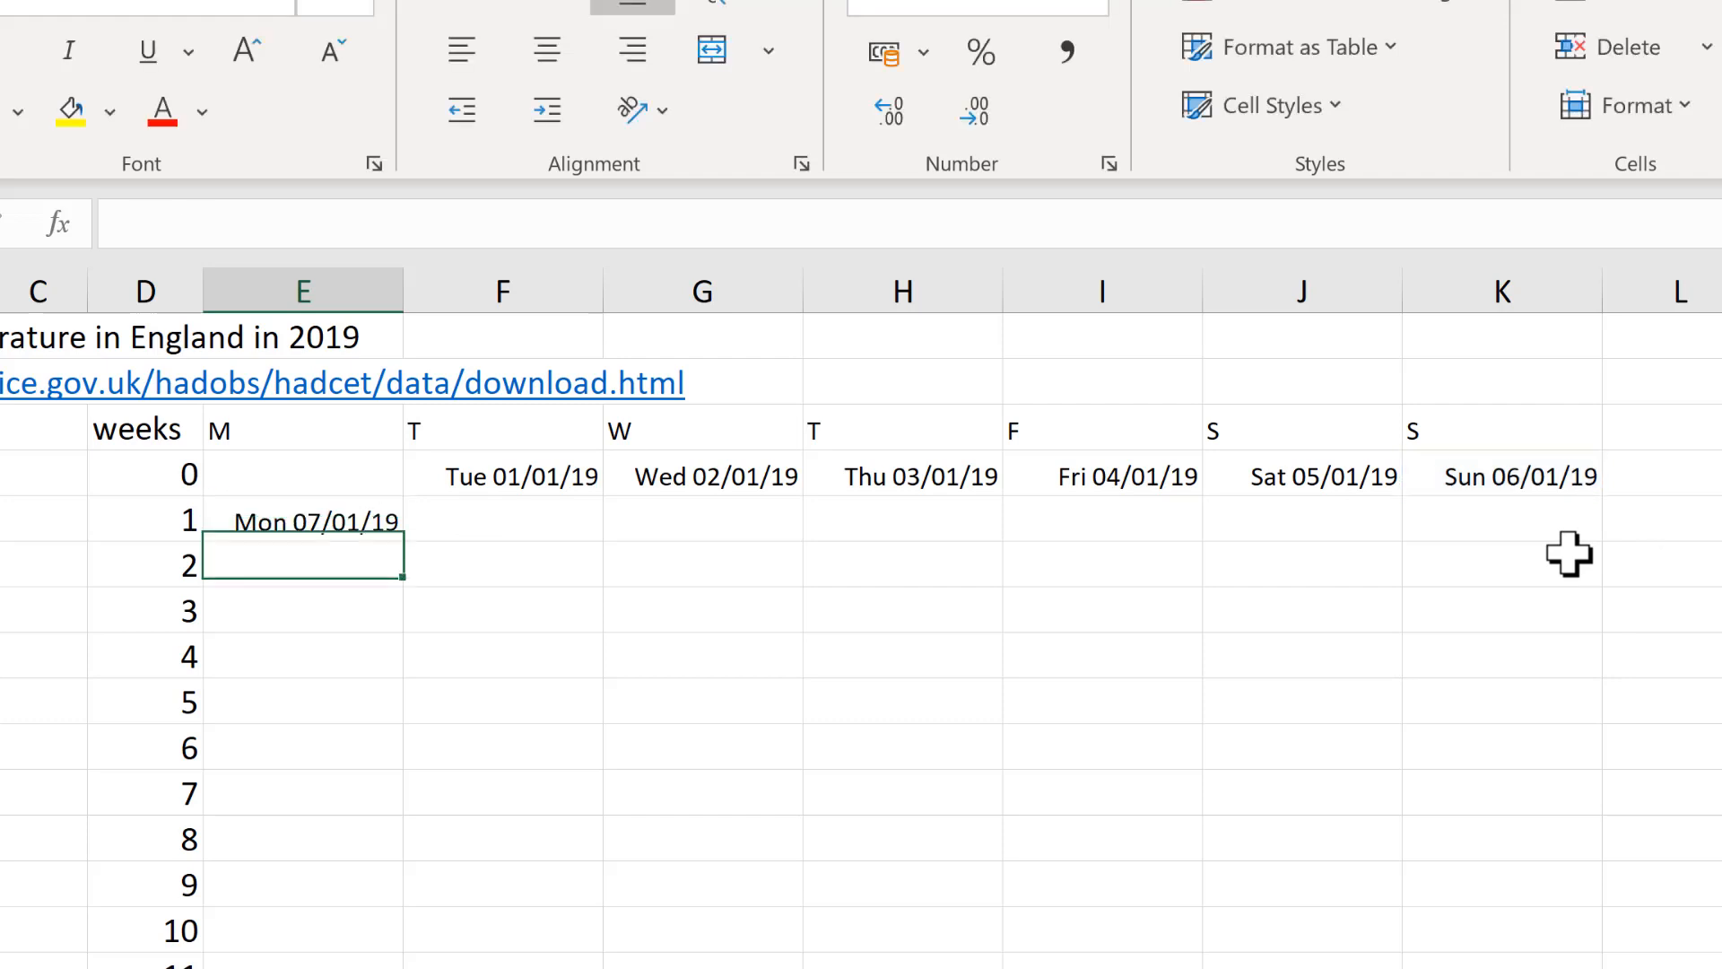
Step: Enter the formula =E5+1 in cell F5 for the Tuesday of week 1, and select that cell
{"action": "left_click", "coordinate": [526, 528]}
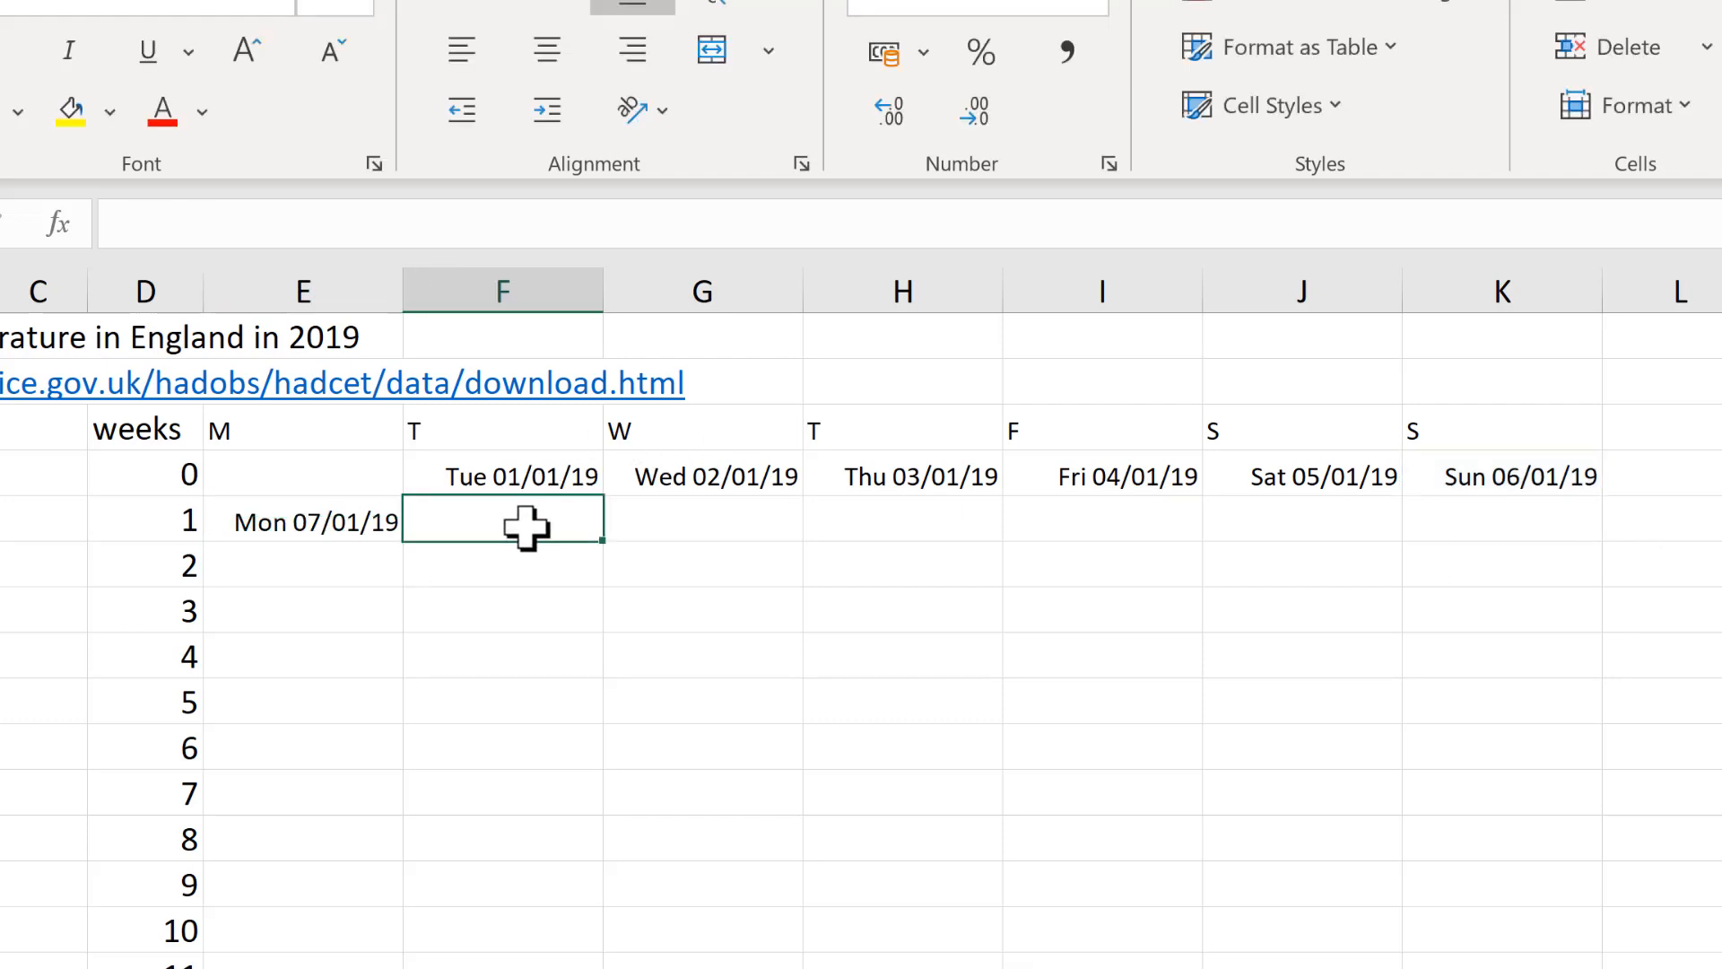
{"action": "type", "text": "="}
{"action": "left_click", "coordinate": [278, 531]}
{"action": "type", "text": "+"}
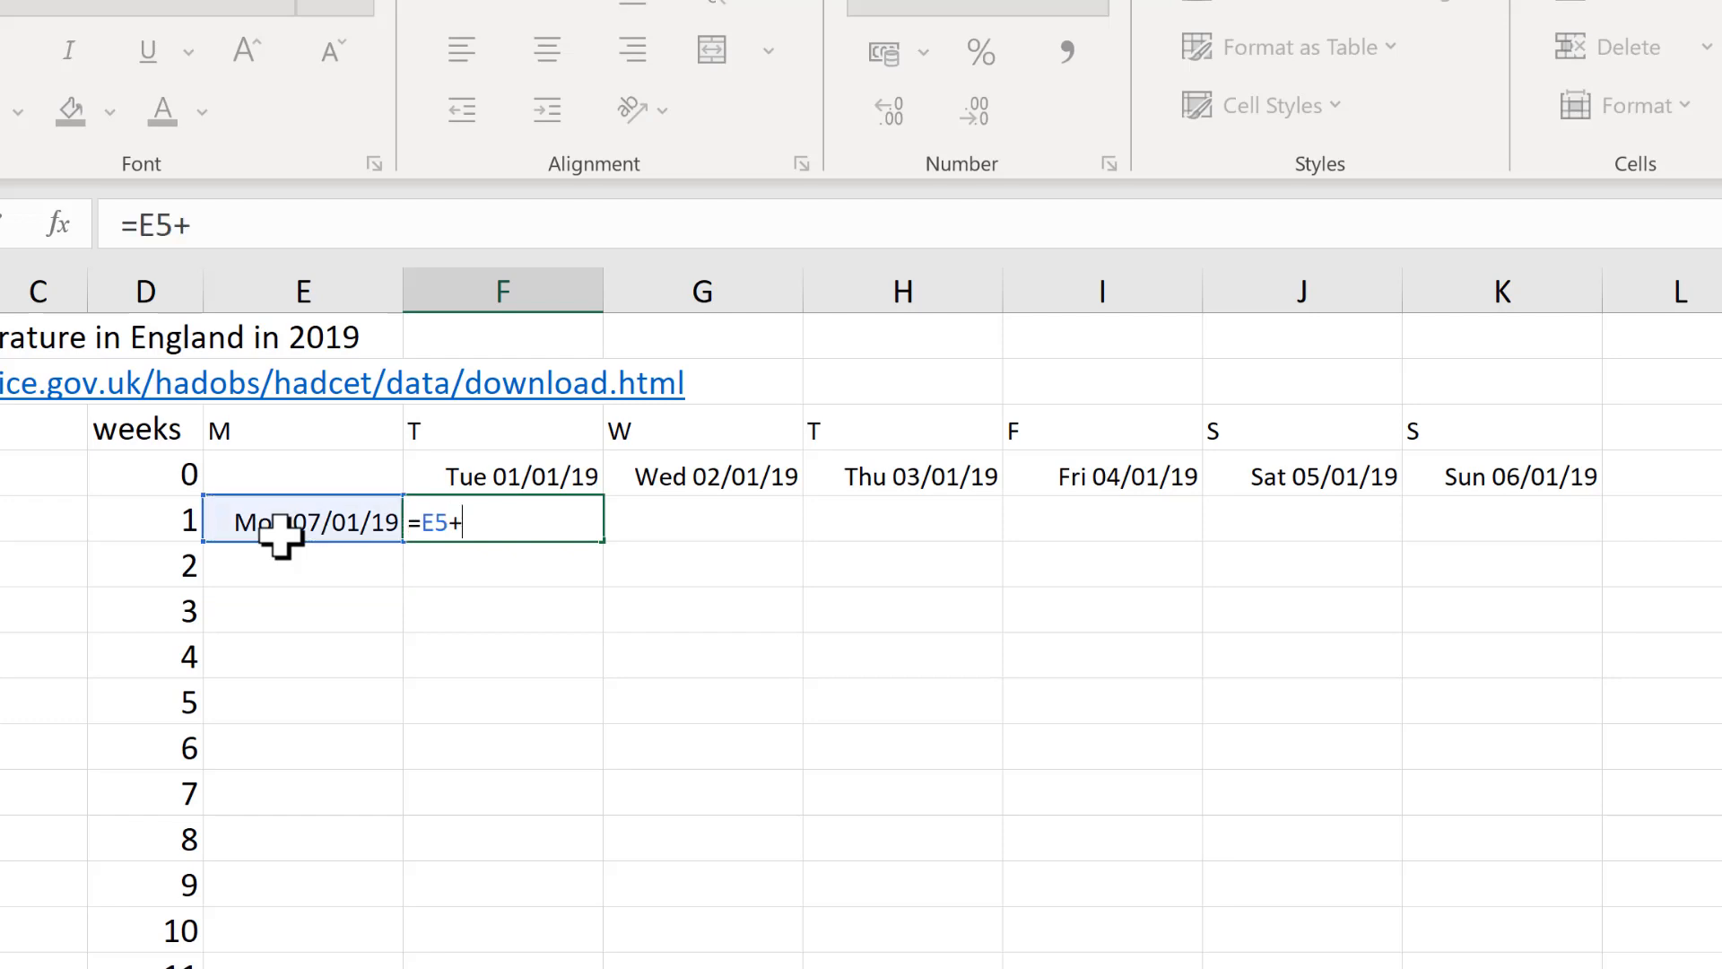
{"action": "type", "text": "1"}
{"action": "key", "text": "Return"}
{"action": "left_click", "coordinate": [574, 534]}
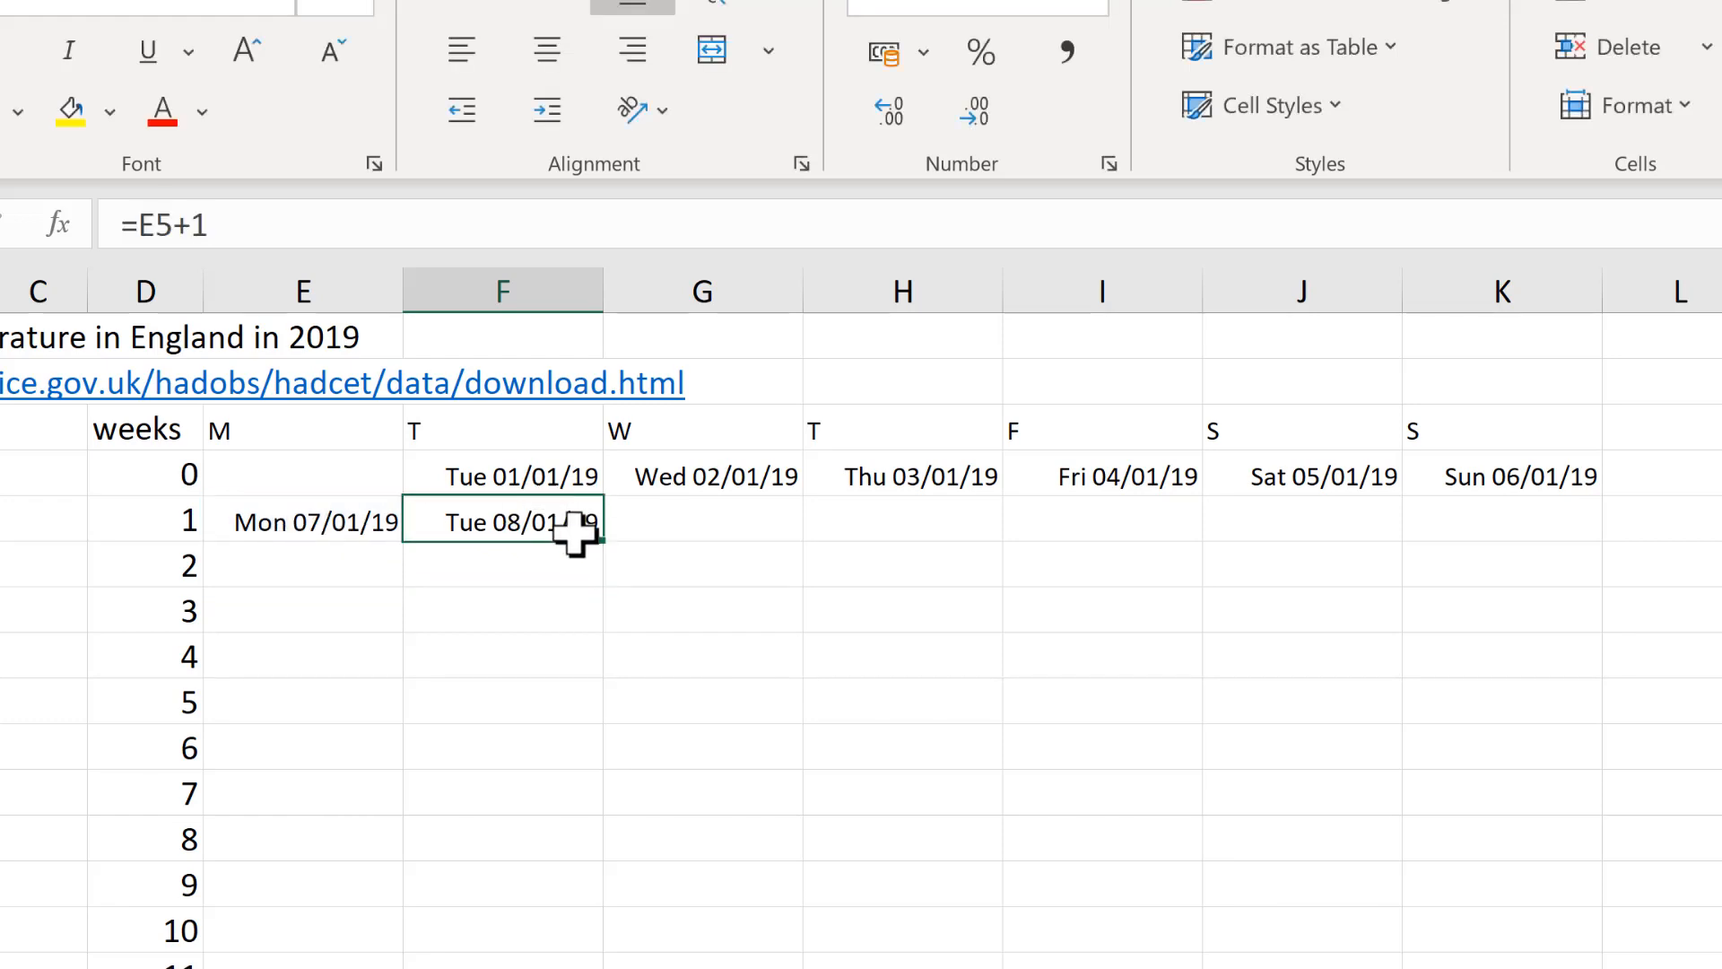
Step: Fill the F5 next-day formula across to K5, and copy the week 1 row E5:K5 down through week 52
{"action": "left_click_drag", "start_coordinate": [603, 541], "coordinate": [1453, 544]}
{"action": "left_click", "coordinate": [1145, 608]}
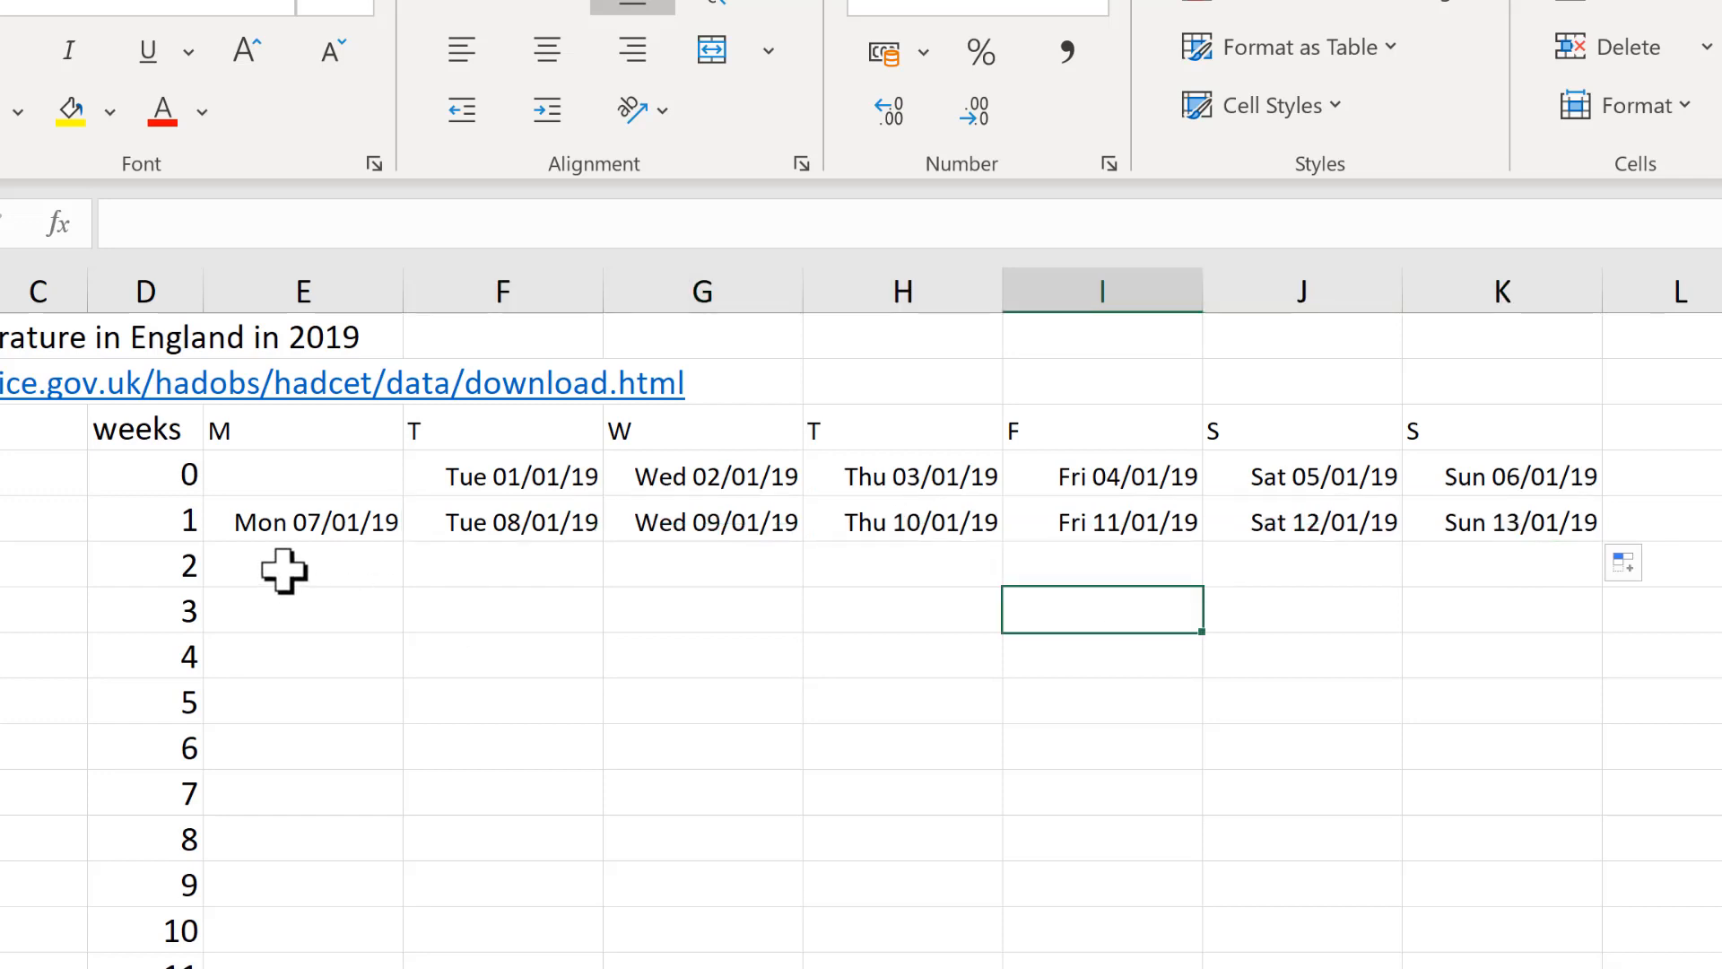
{"action": "left_click_drag", "start_coordinate": [327, 521], "coordinate": [1584, 537]}
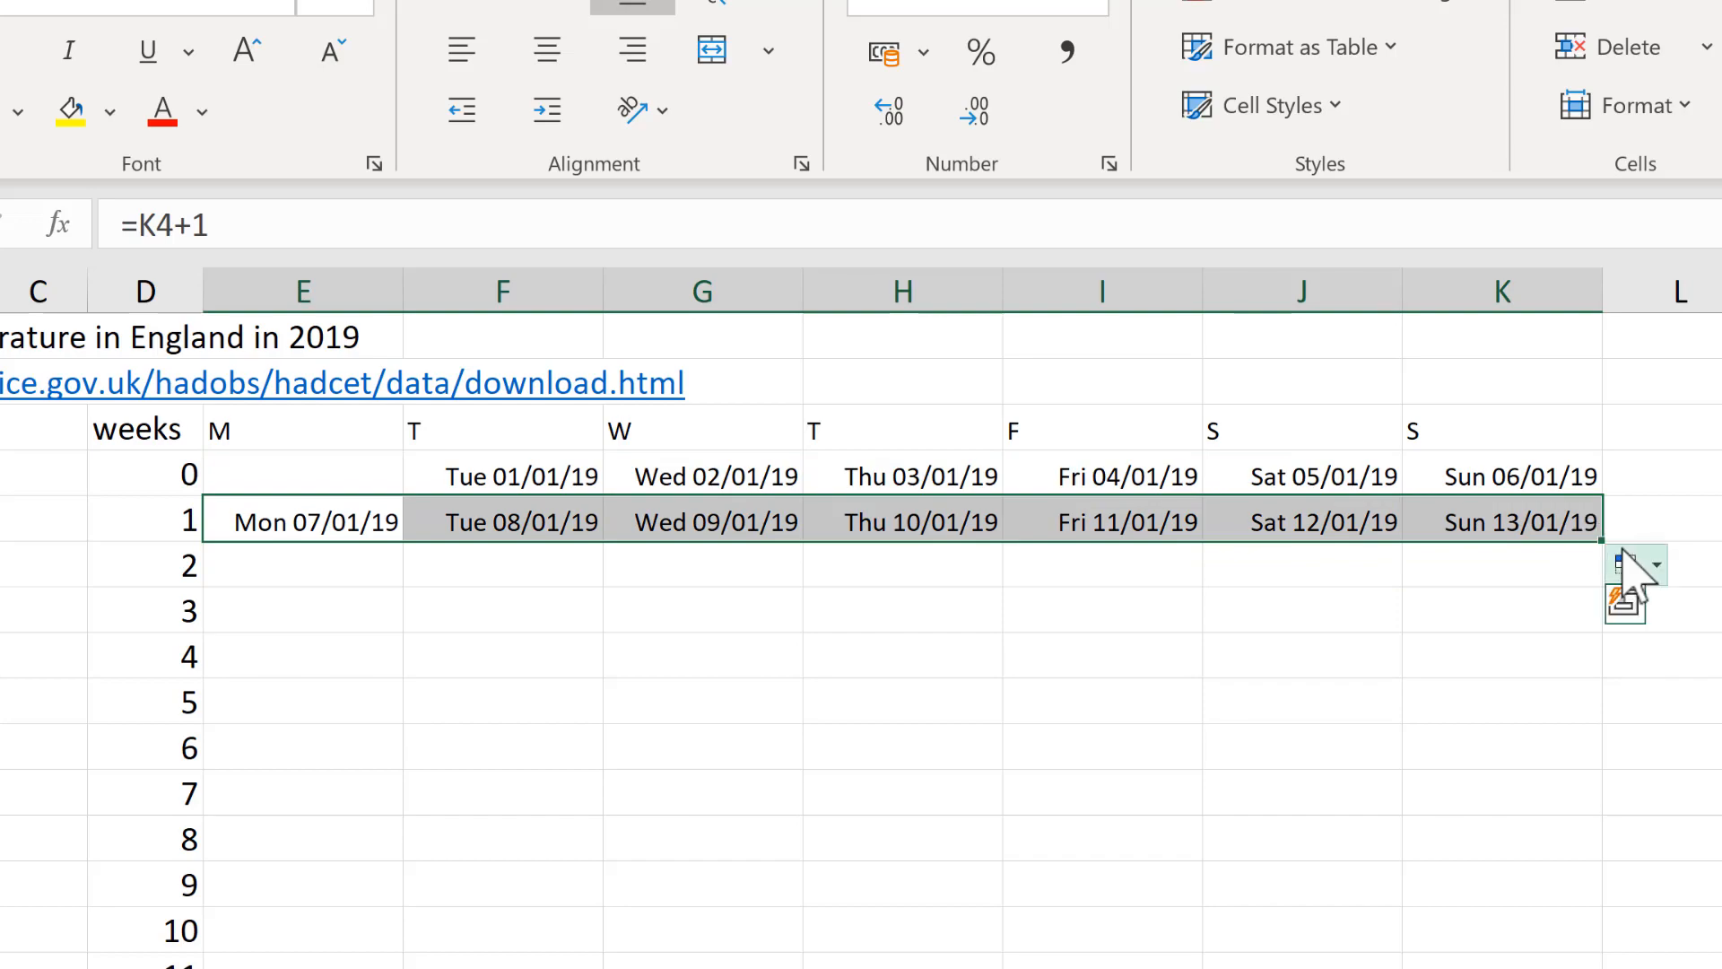
{"action": "double_click", "coordinate": [1606, 545]}
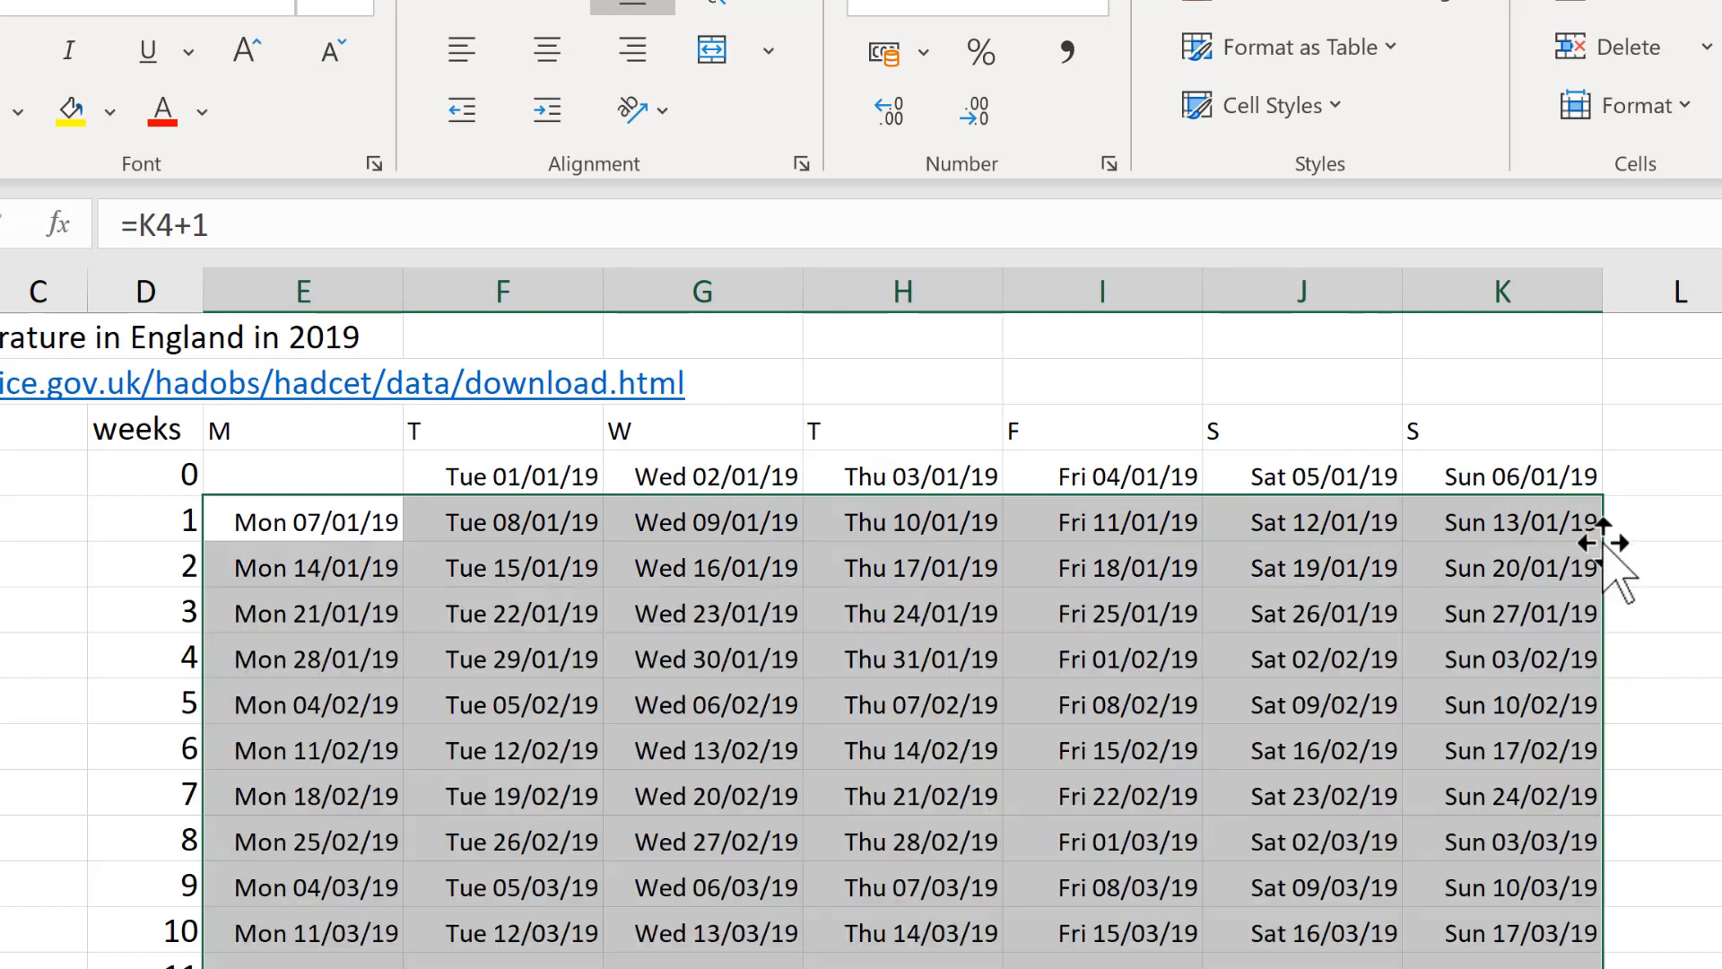
{"action": "left_click", "coordinate": [466, 644]}
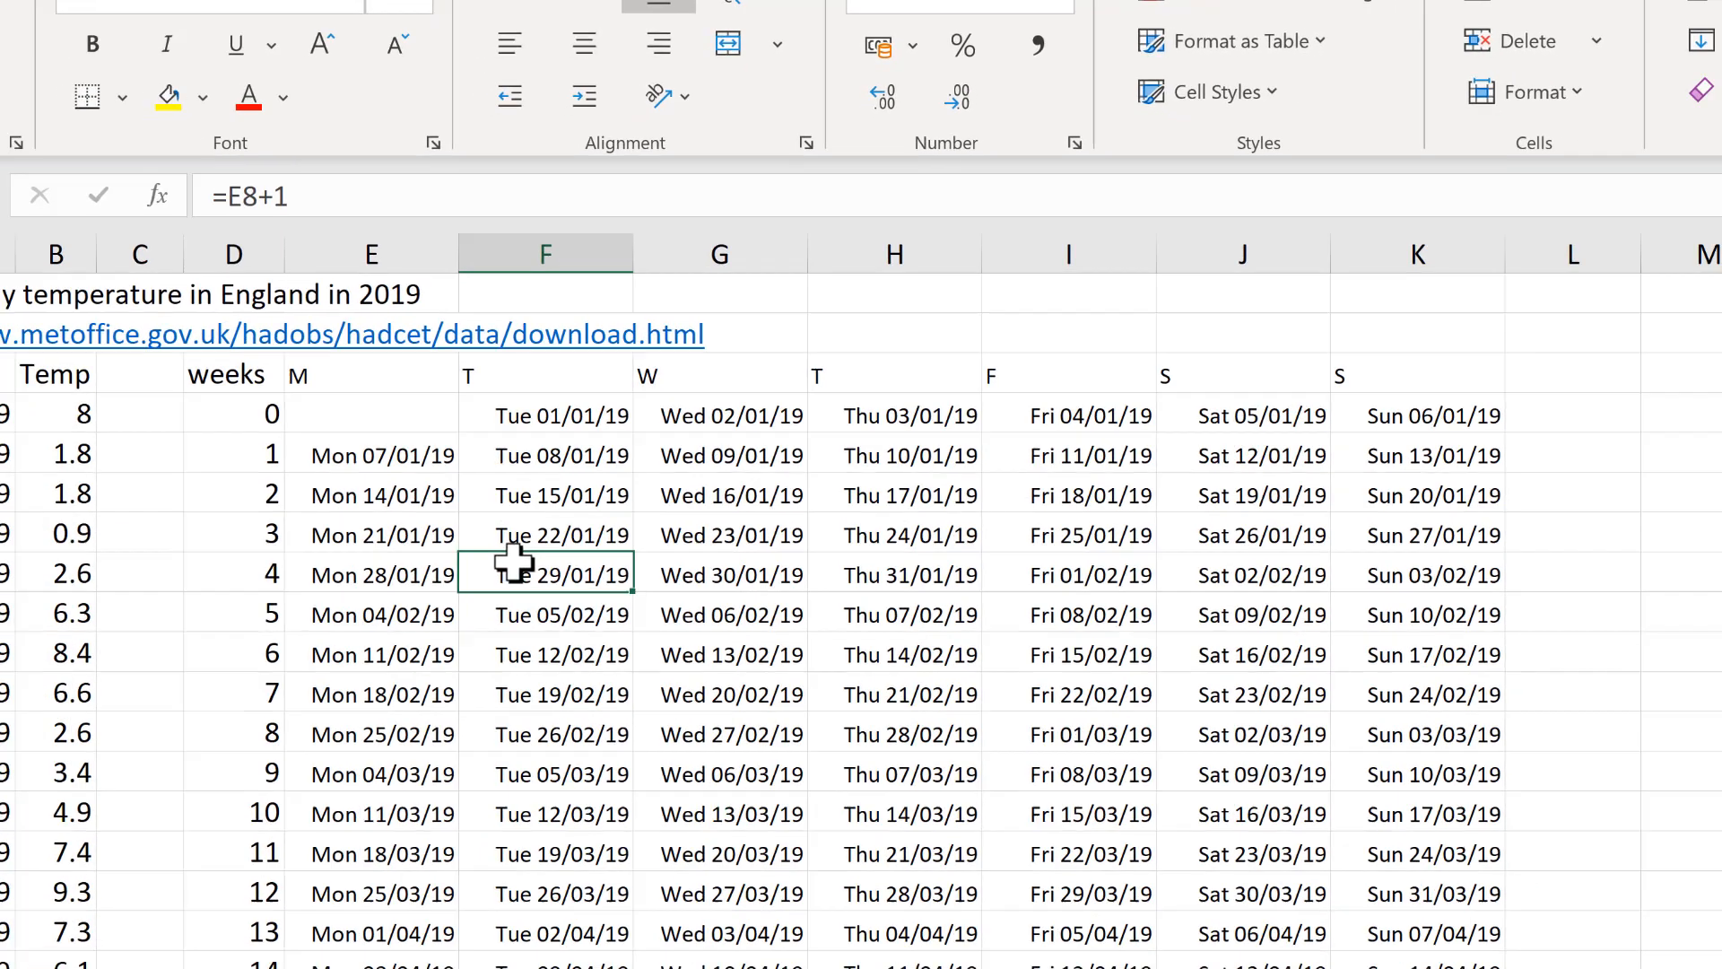
Step: Clear the January 2020 dates in G56:K56 at the end of the week 52 row
{"action": "key", "text": "ctrl+Down"}
{"action": "key", "text": "Down"}
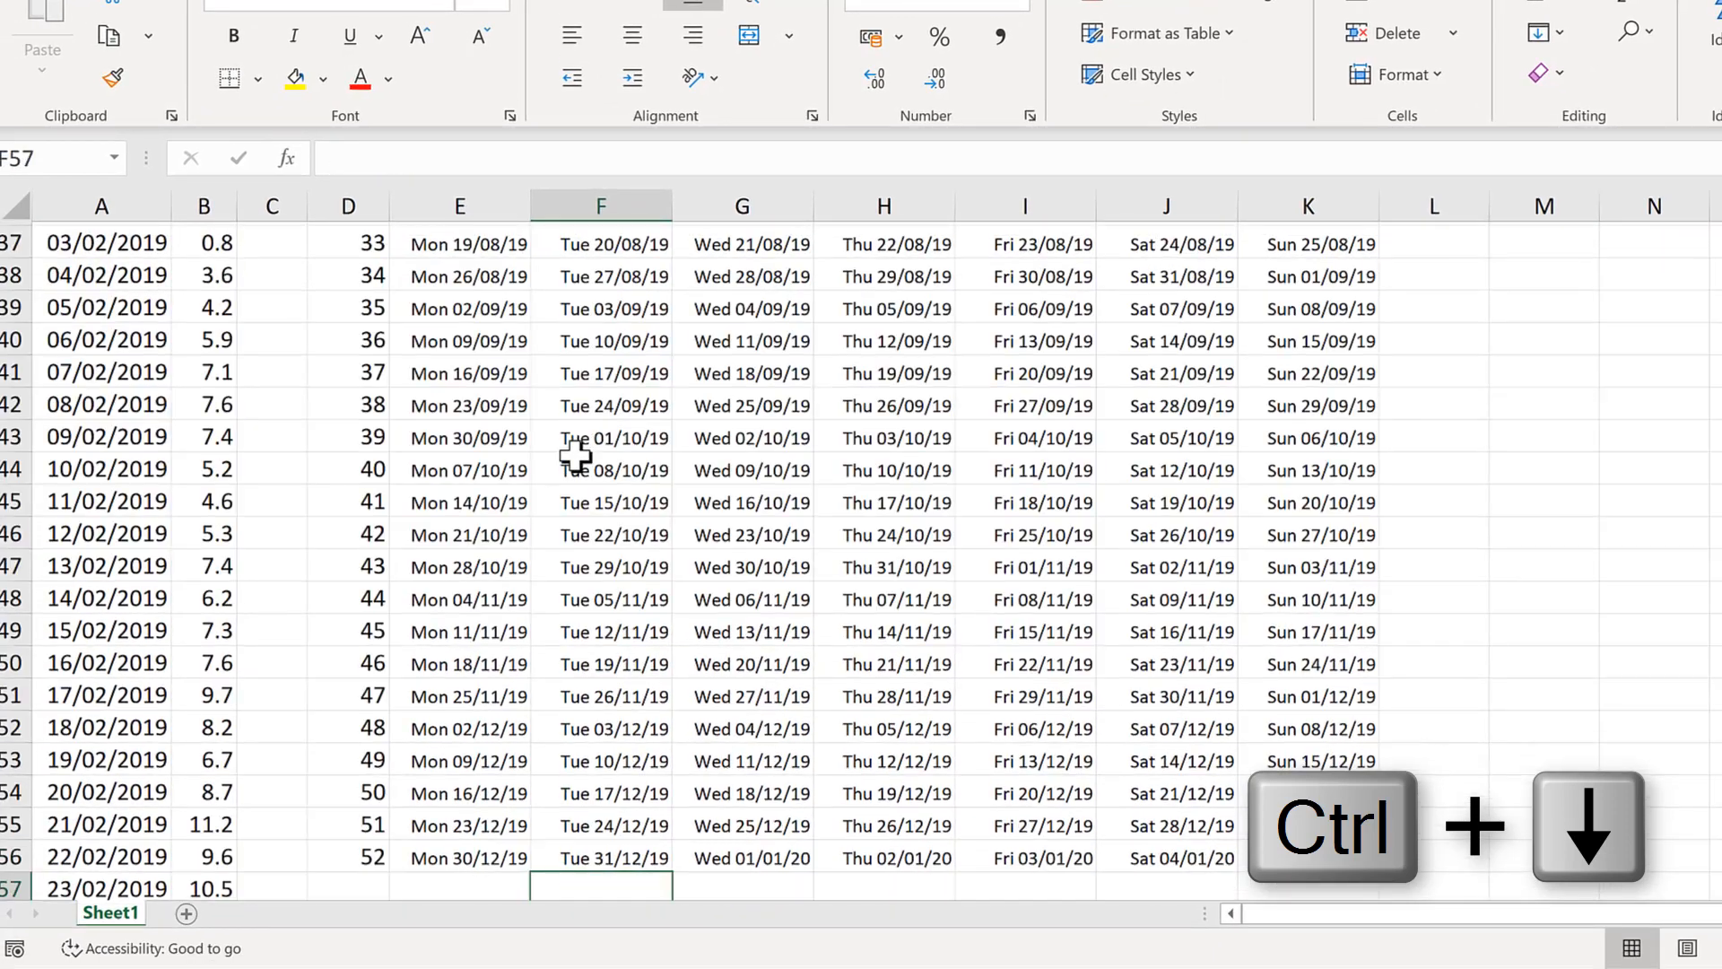
{"action": "key", "text": "Up"}
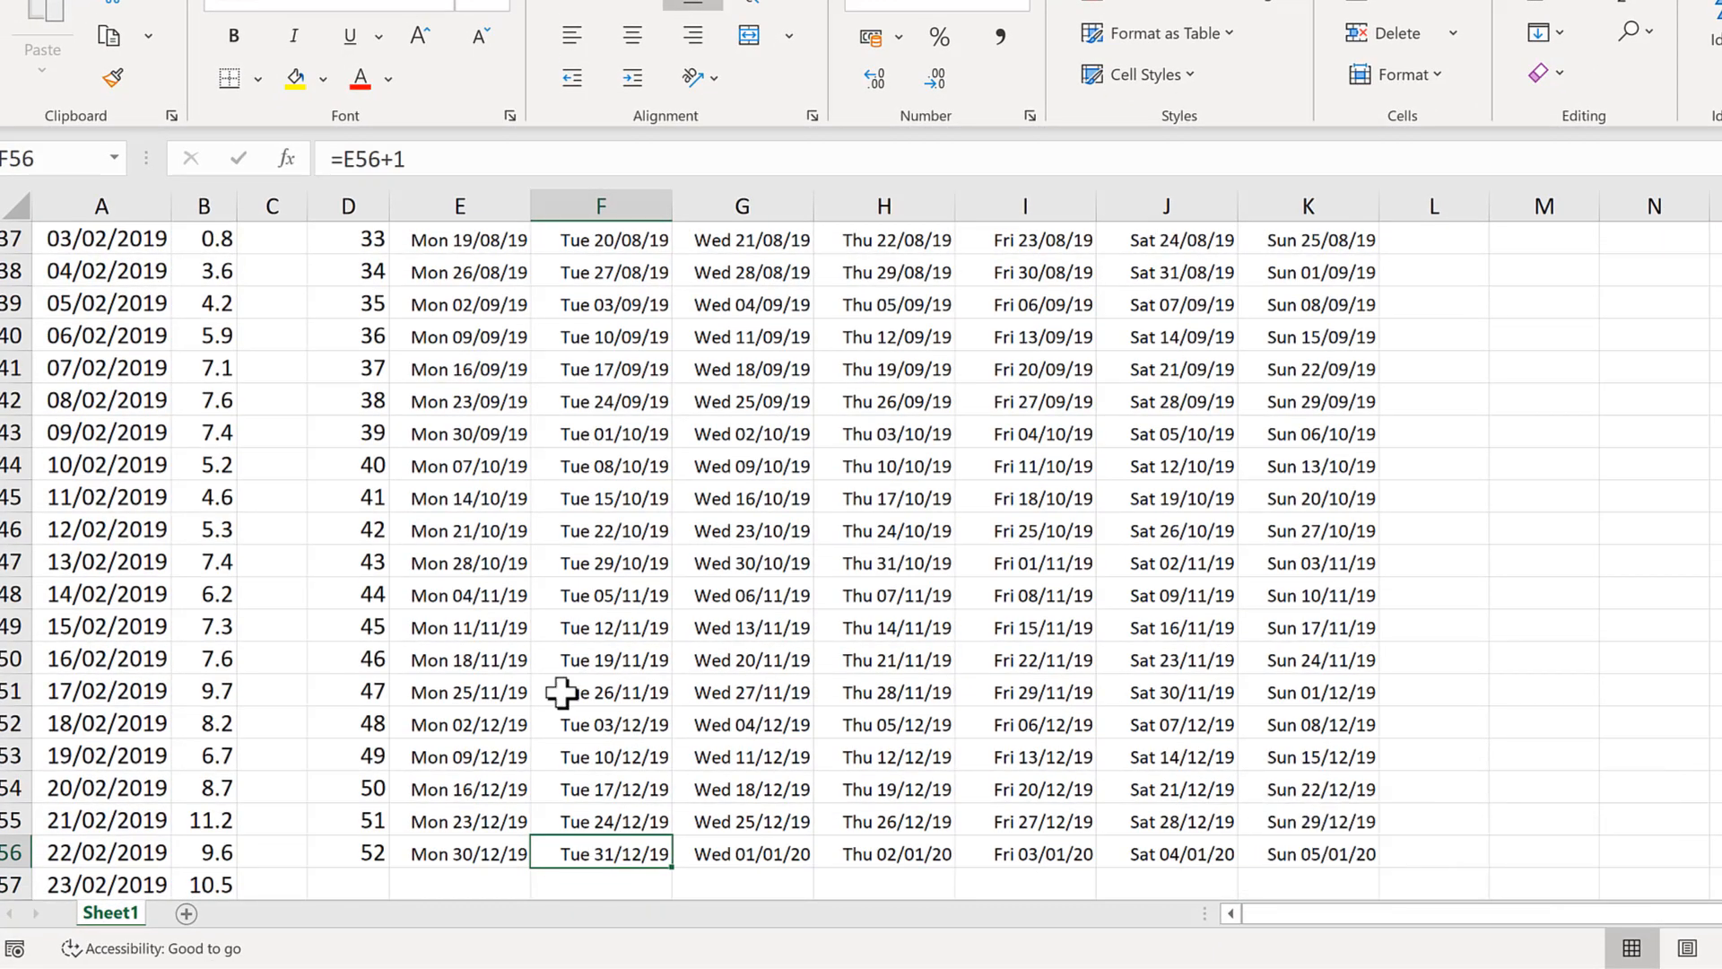
{"action": "scroll", "coordinate": [638, 757], "scroll_direction": "down", "scroll_amount": 1}
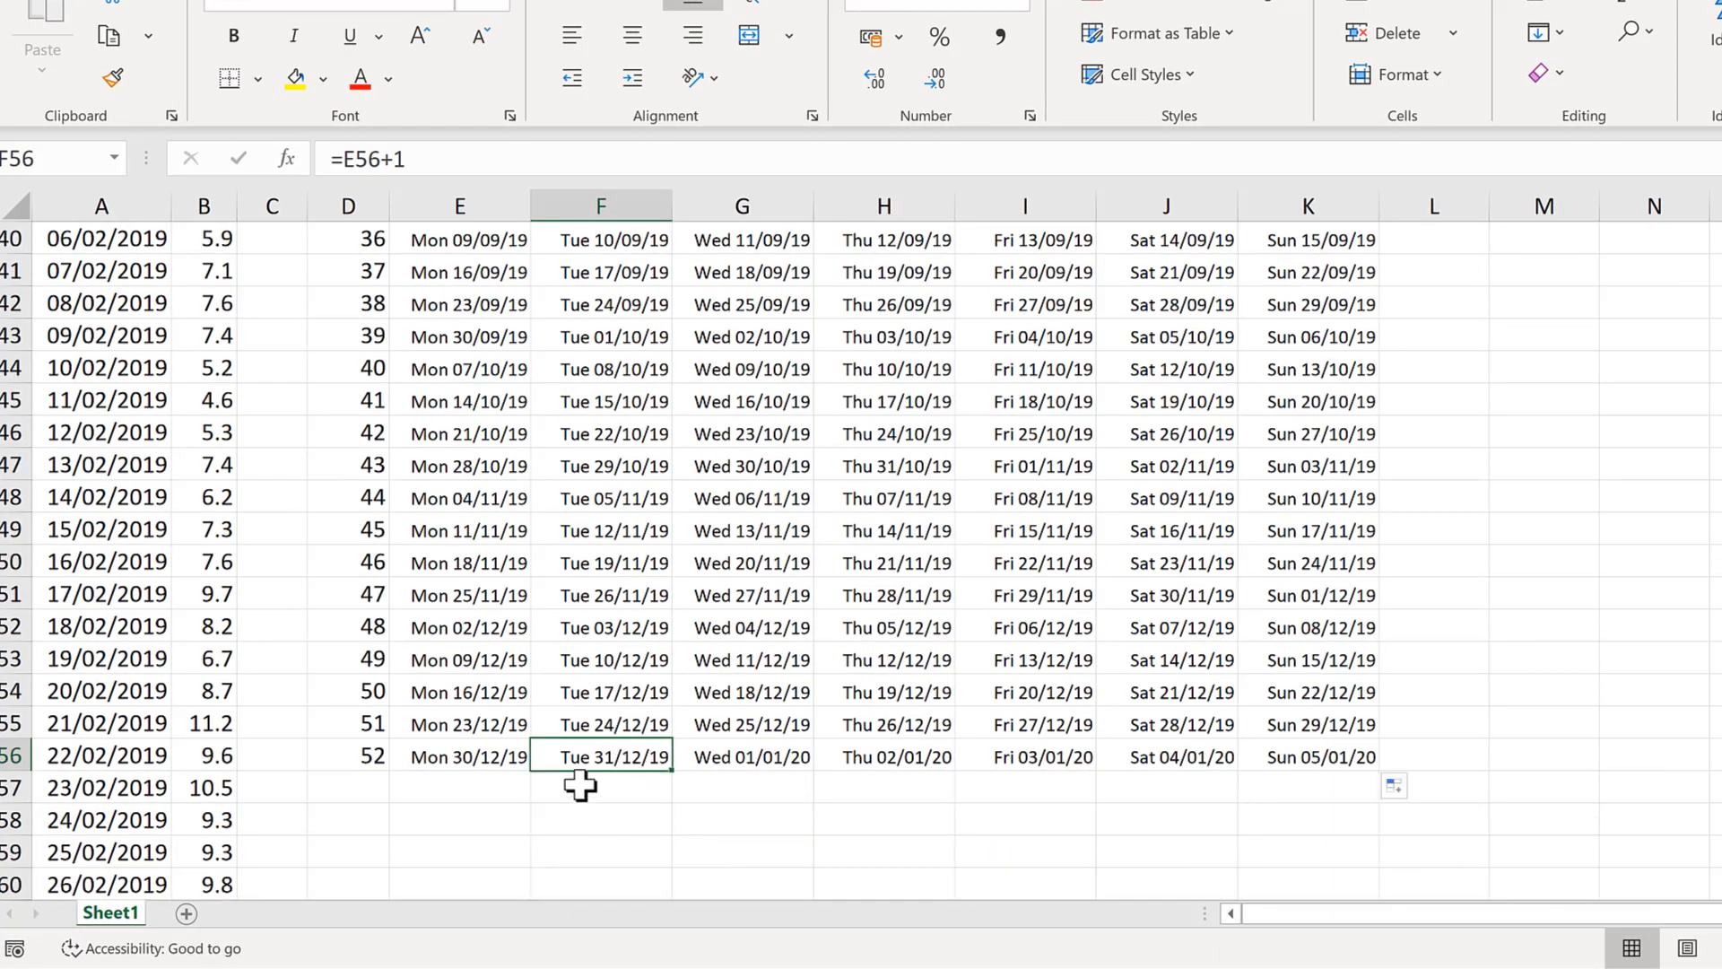
{"action": "left_click_drag", "start_coordinate": [771, 757], "coordinate": [1280, 768]}
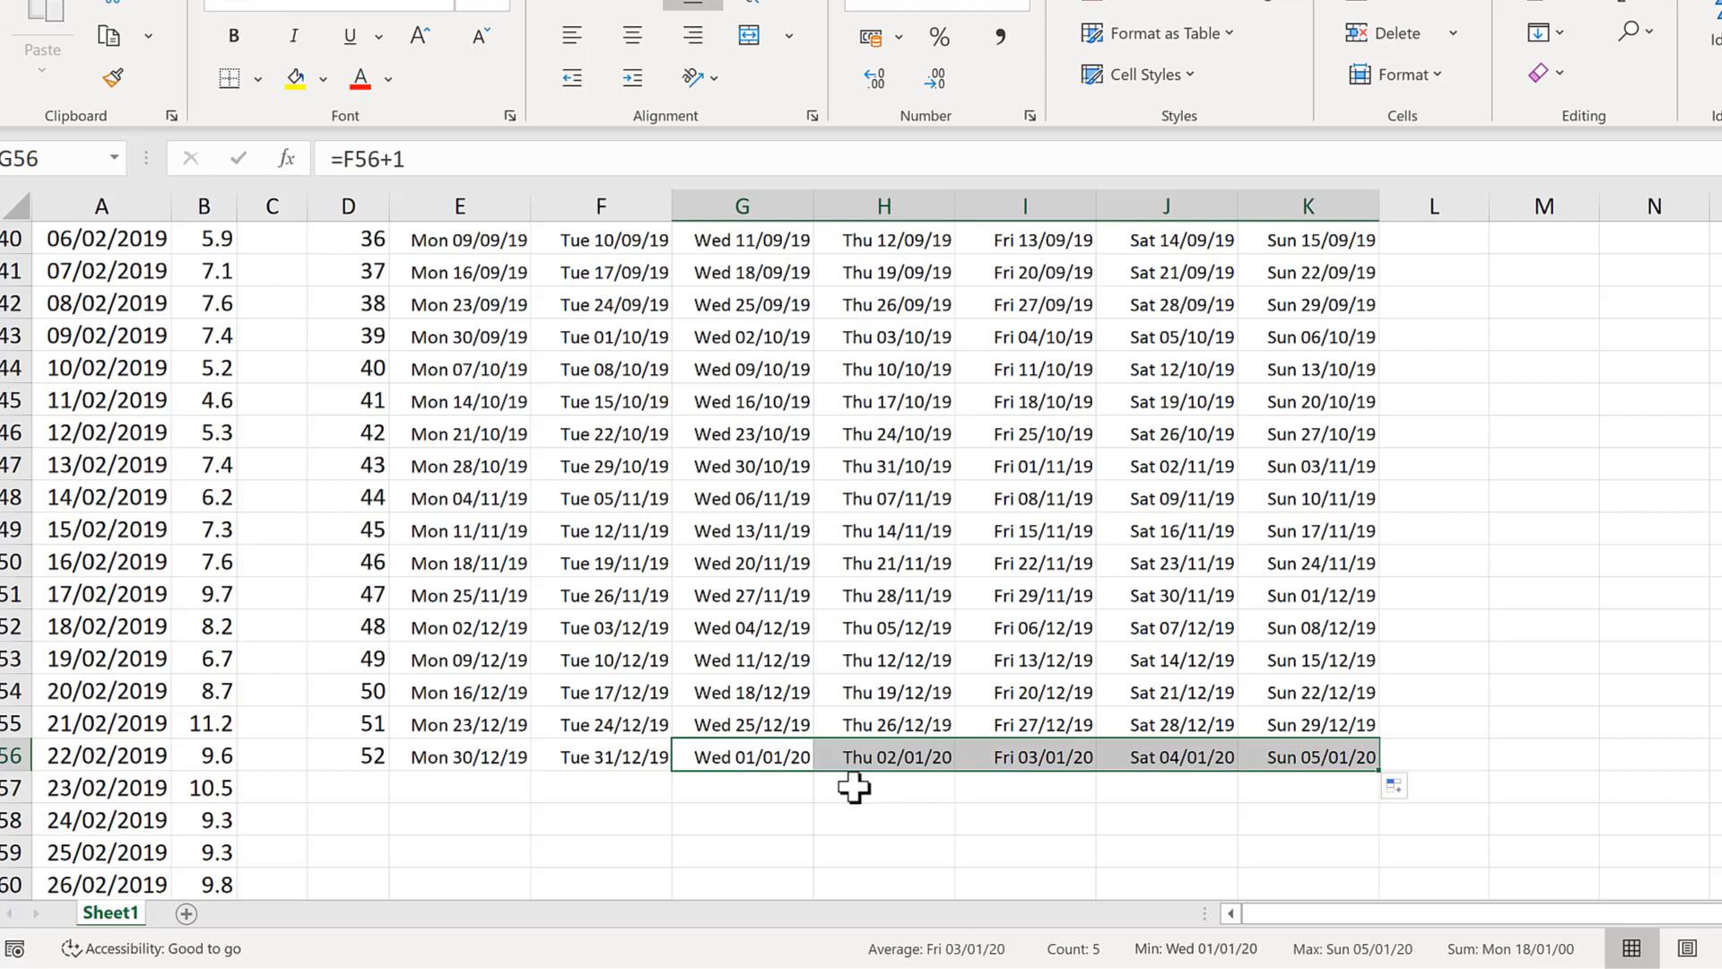
{"action": "key", "text": "Delete"}
{"action": "left_click", "coordinate": [703, 595]}
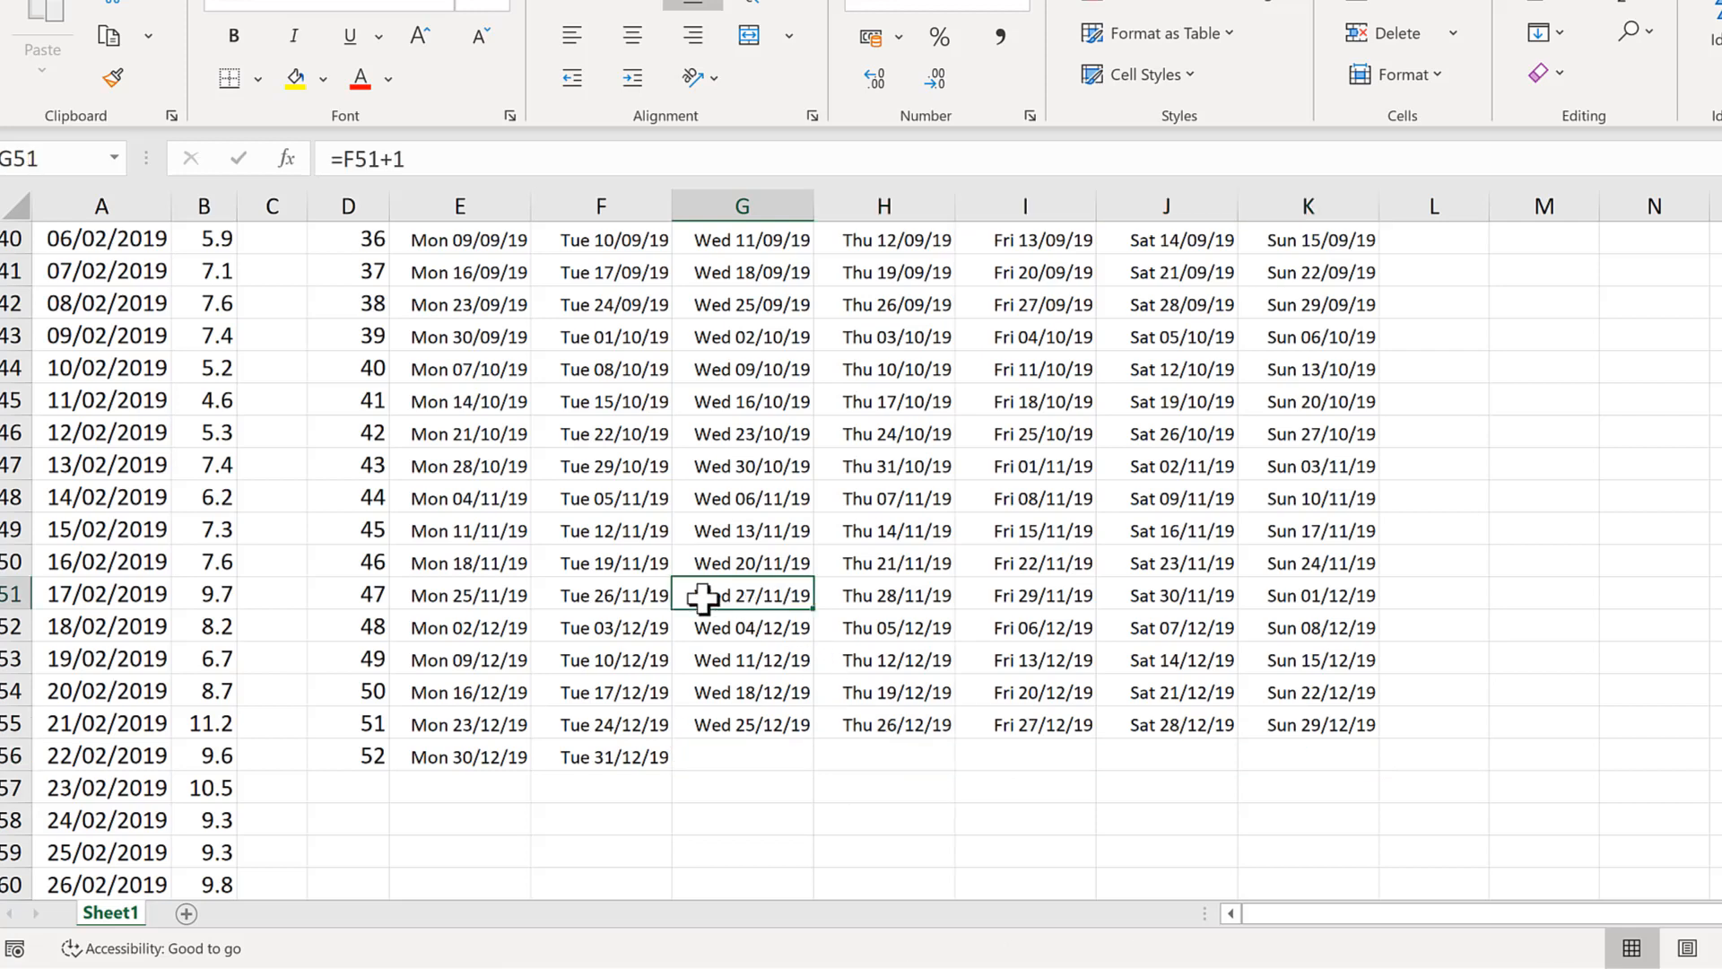
Step: Narrow the date columns E to K evenly, keeping them just wide enough to show the full dates
{"action": "key", "text": "ctrl+Up"}
{"action": "key", "text": "ctrl+Up"}
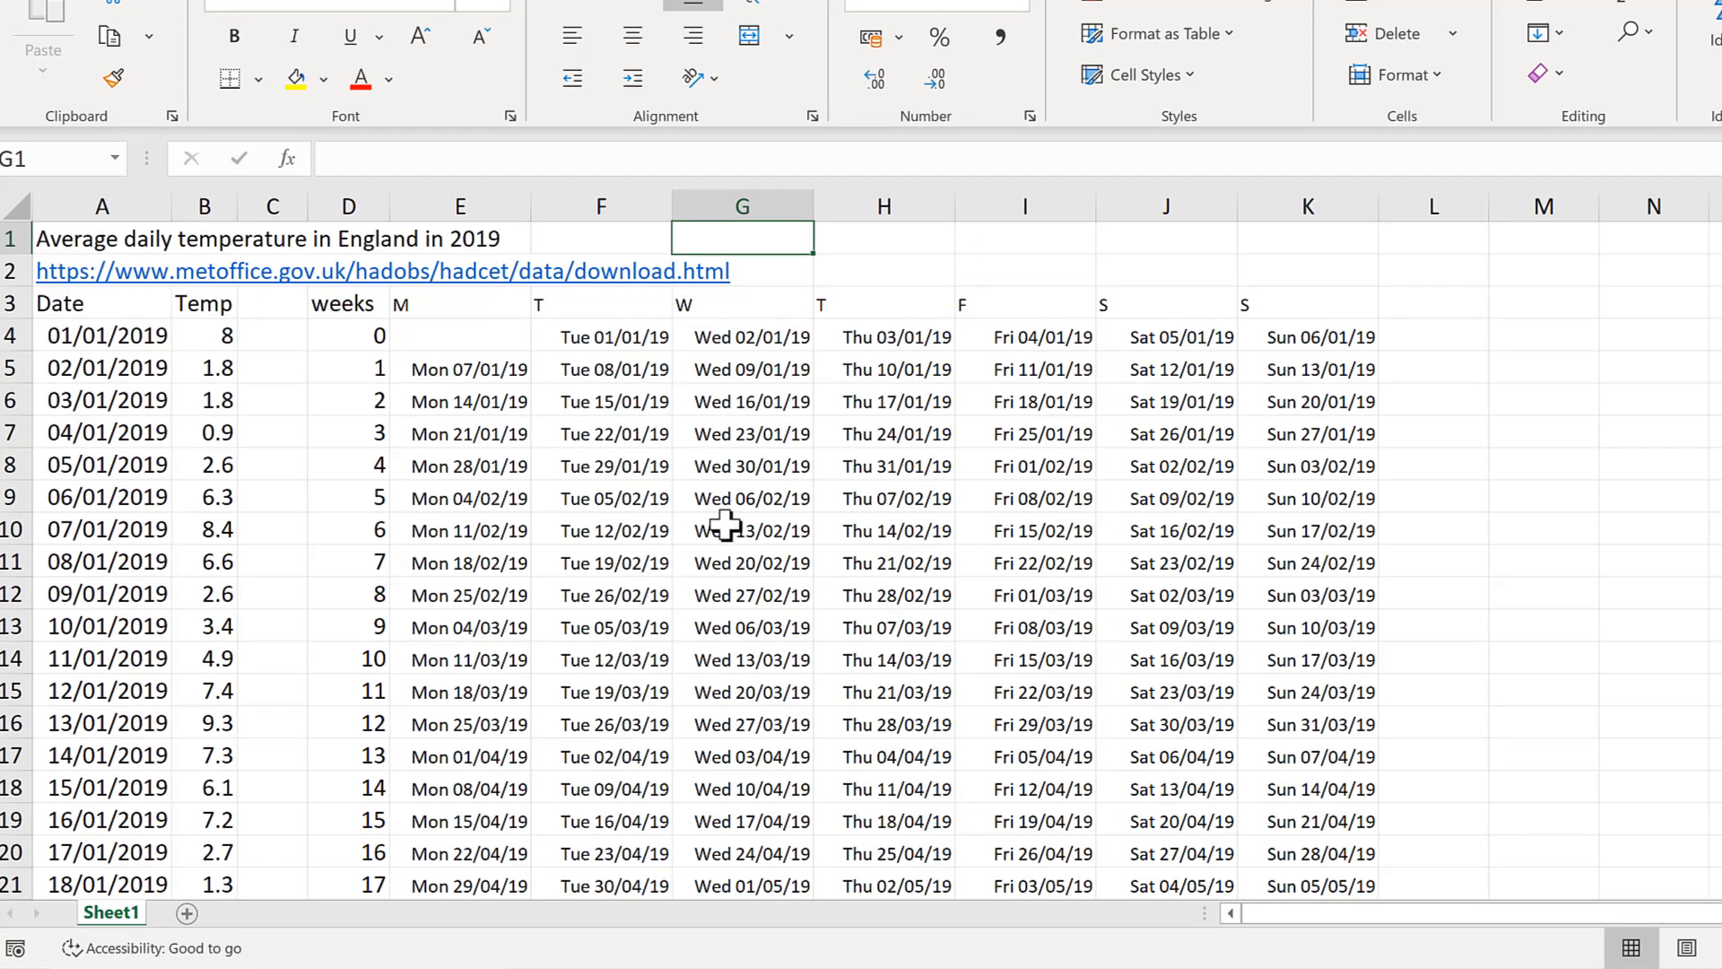
{"action": "left_click_drag", "start_coordinate": [449, 196], "coordinate": [1345, 192]}
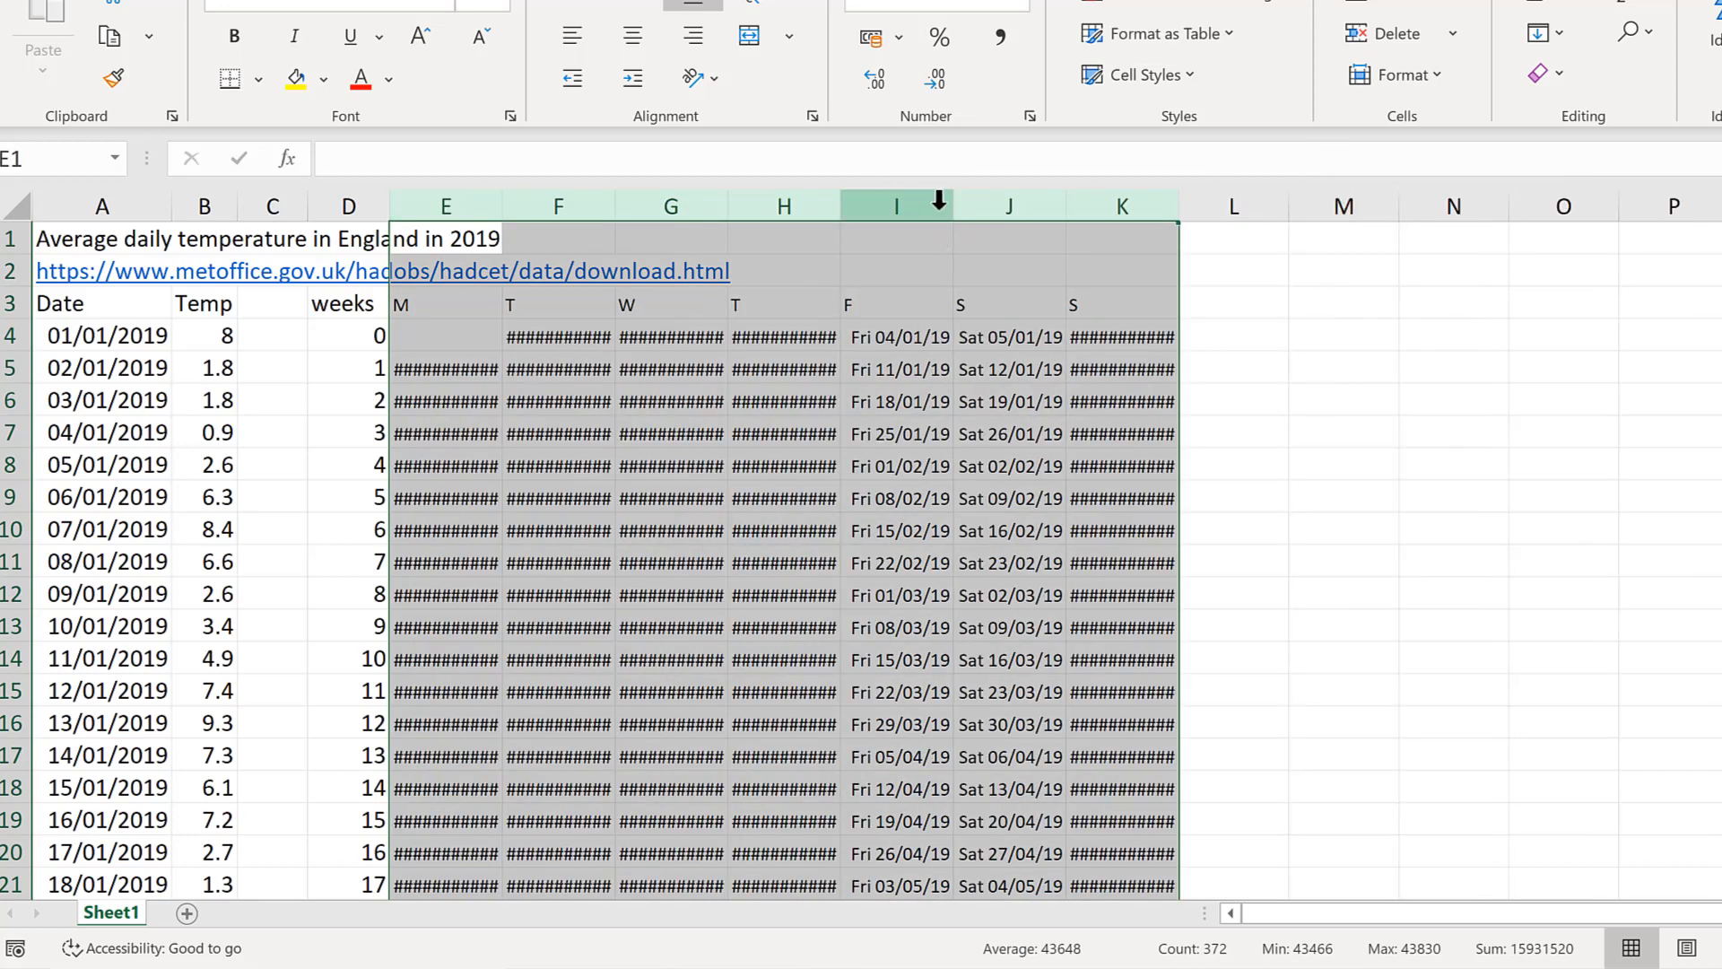
{"action": "left_click_drag", "start_coordinate": [953, 206], "coordinate": [1007, 206]}
{"action": "left_click", "coordinate": [812, 368]}
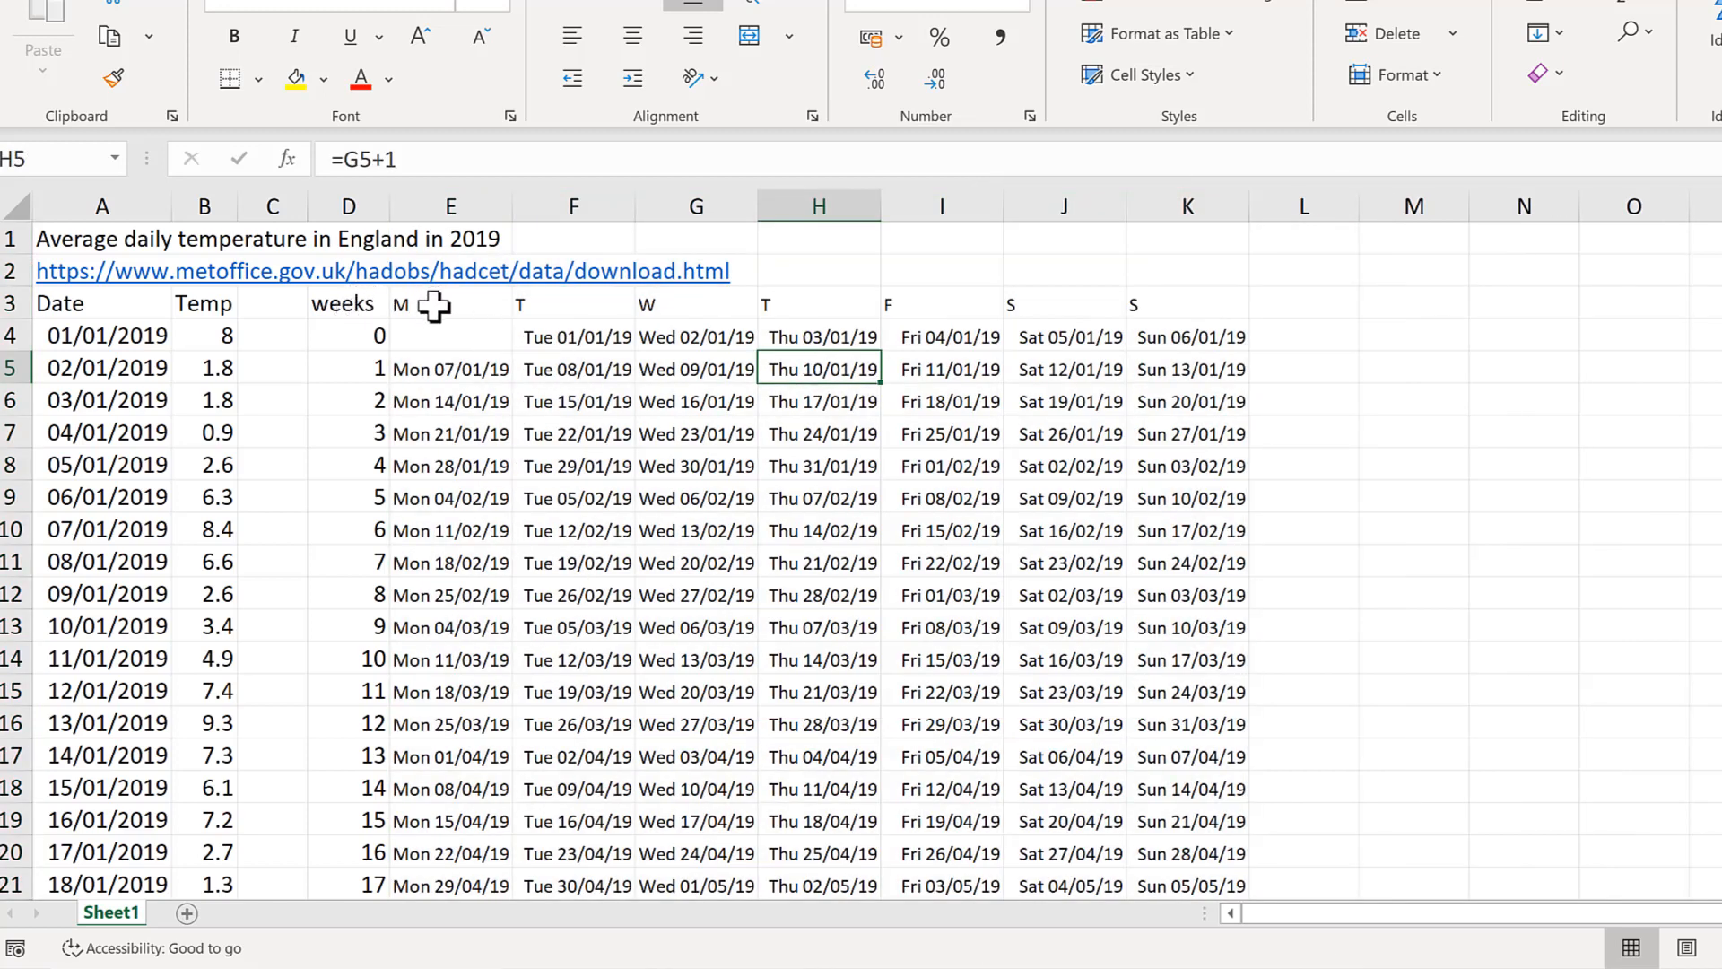
Step: Copy the weekday headers in E3:K3 and paste them starting at cell N3
{"action": "left_click_drag", "start_coordinate": [461, 308], "coordinate": [1154, 293]}
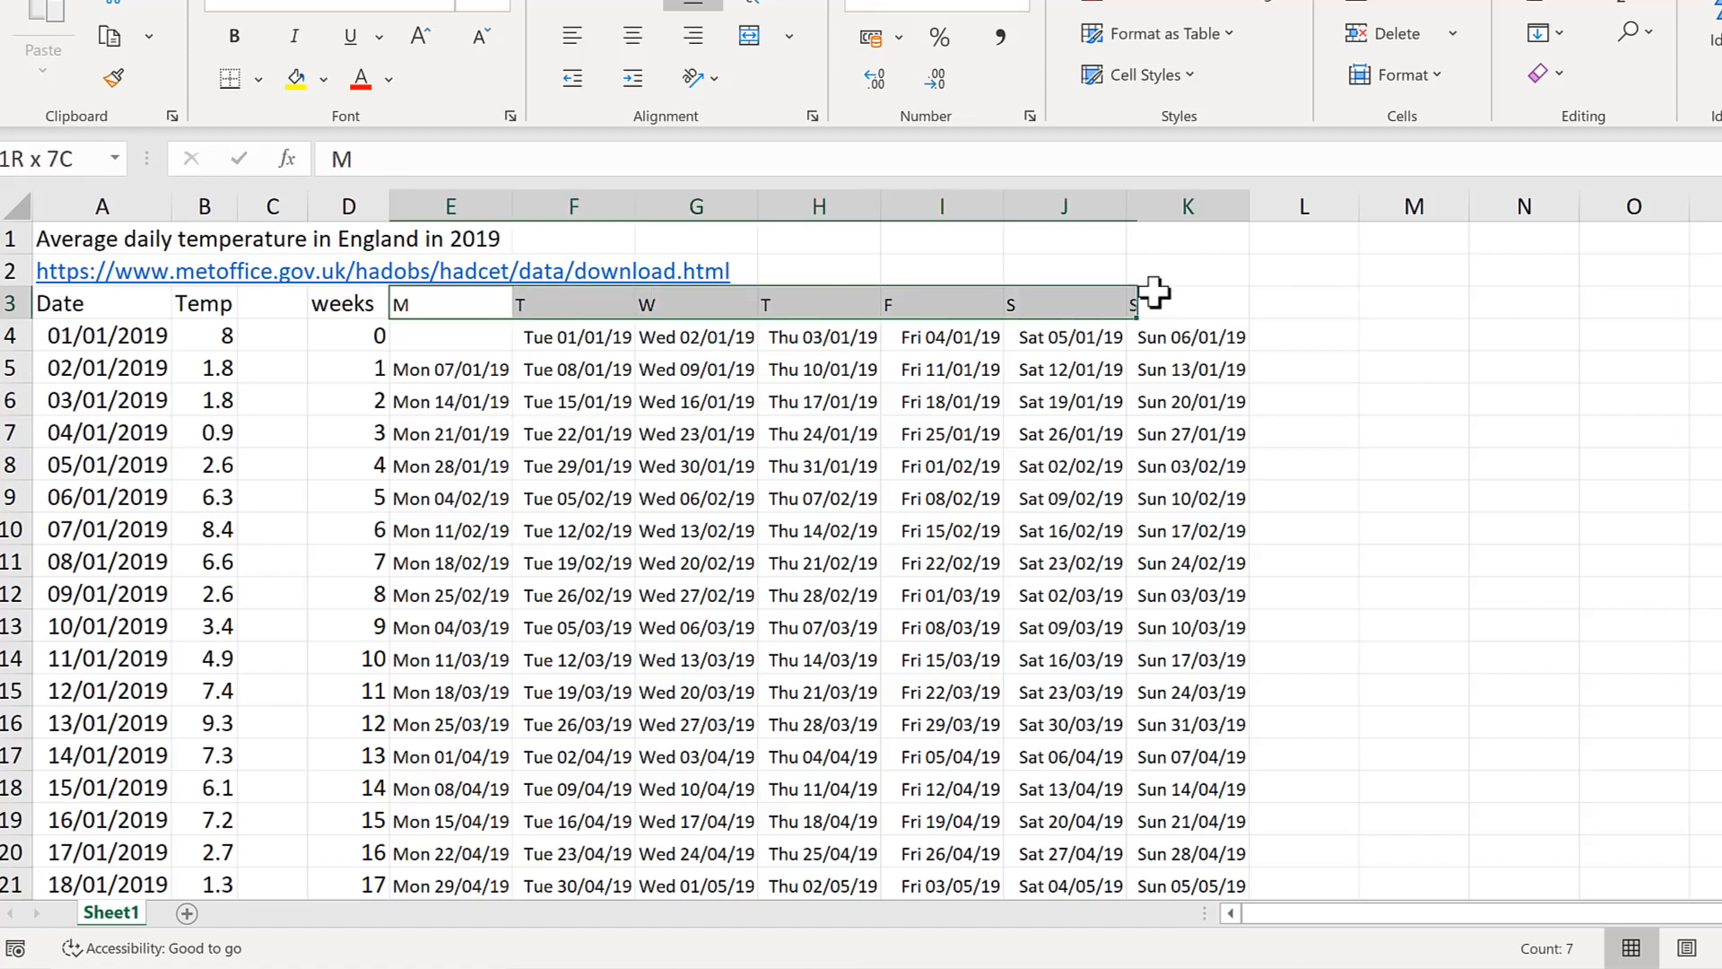
{"action": "key", "text": "ctrl+c"}
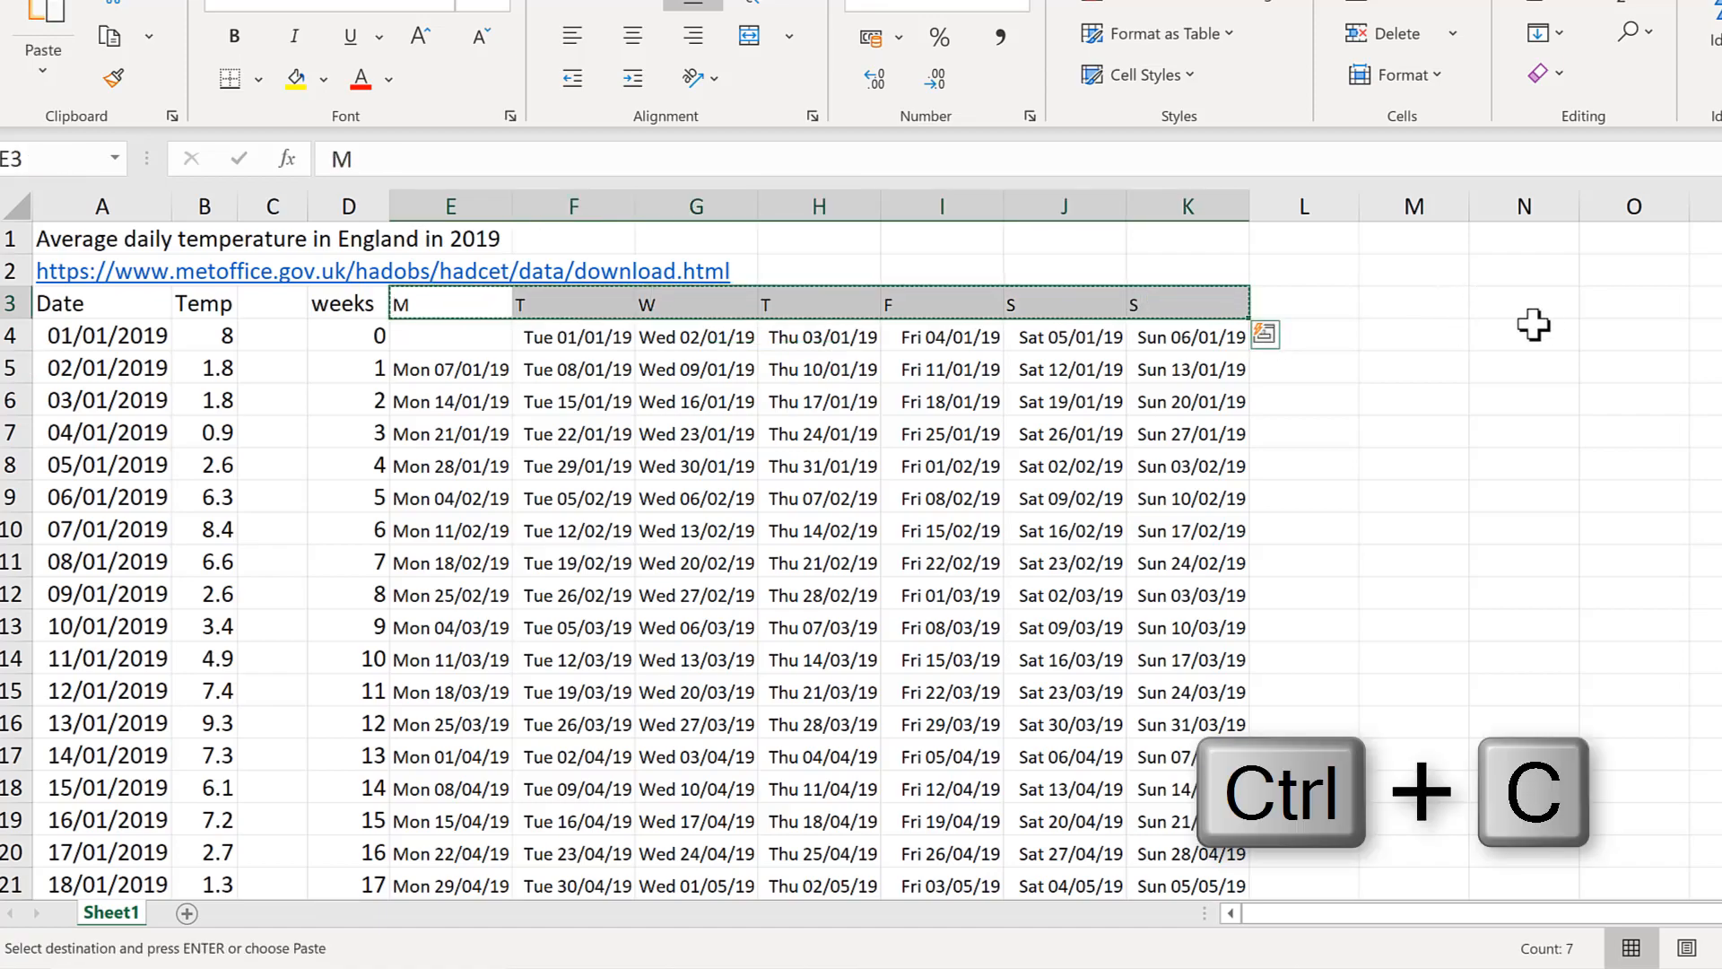
{"action": "left_click", "coordinate": [1508, 308]}
{"action": "key", "text": "ctrl+v"}
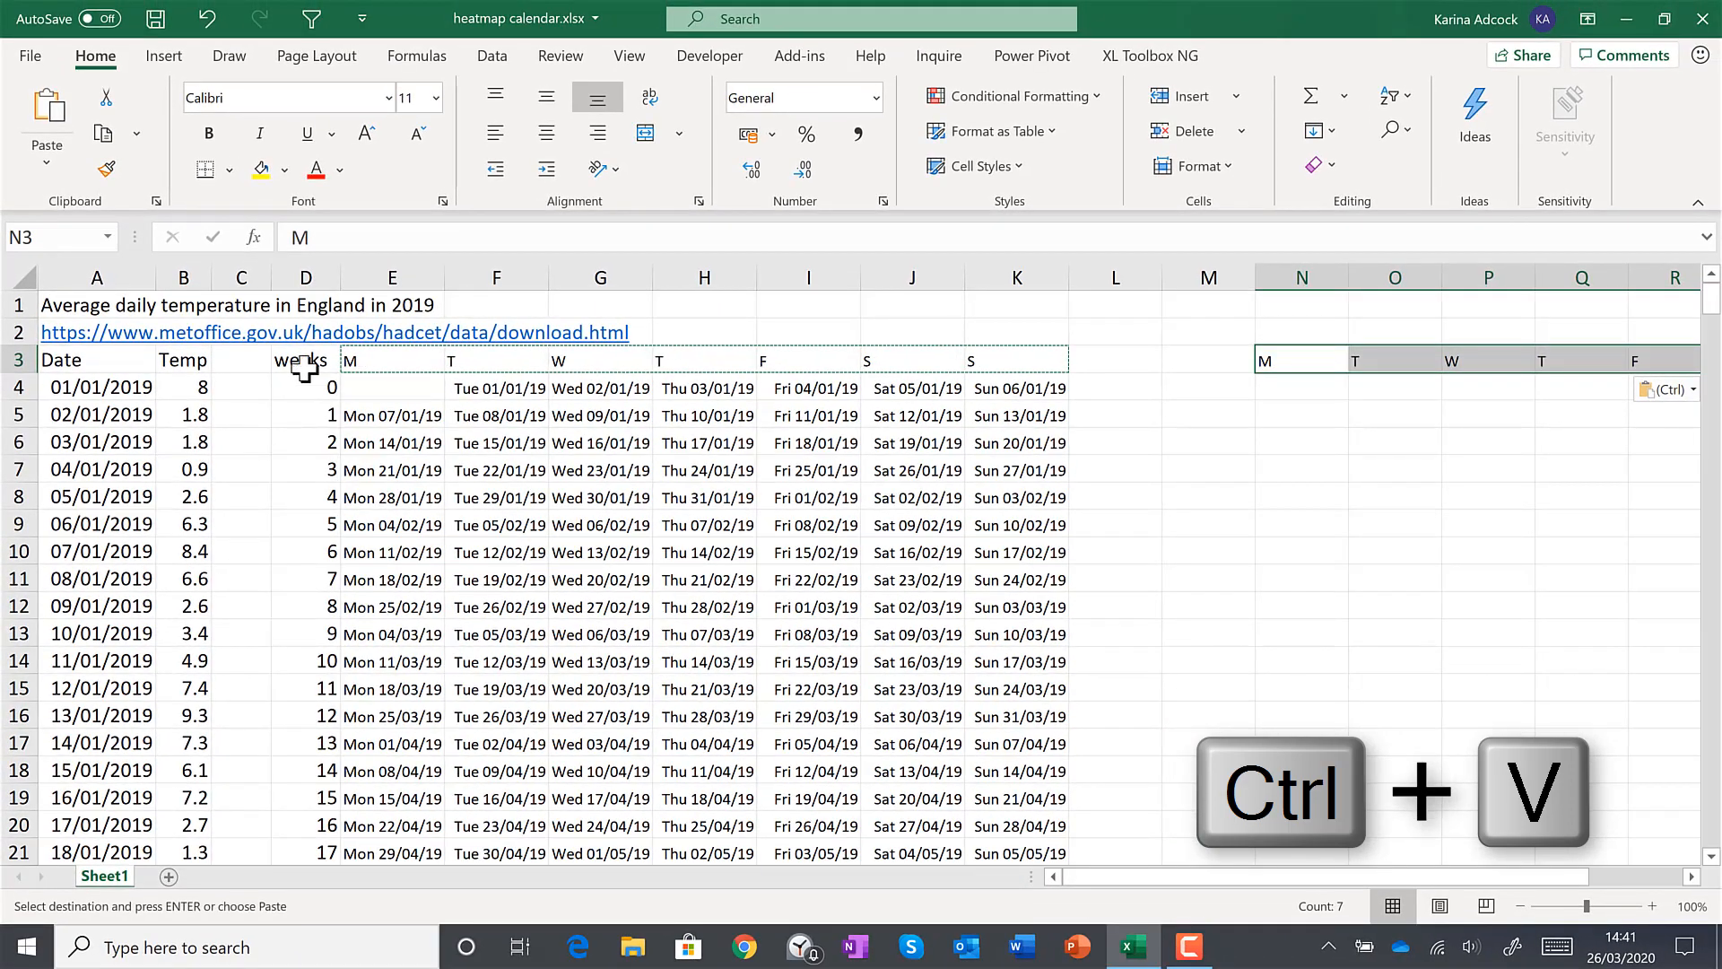
Step: Copy the weeks column D3:D56 with its header, paste it at cell M3, and end the copy mode
{"action": "left_click", "coordinate": [304, 363]}
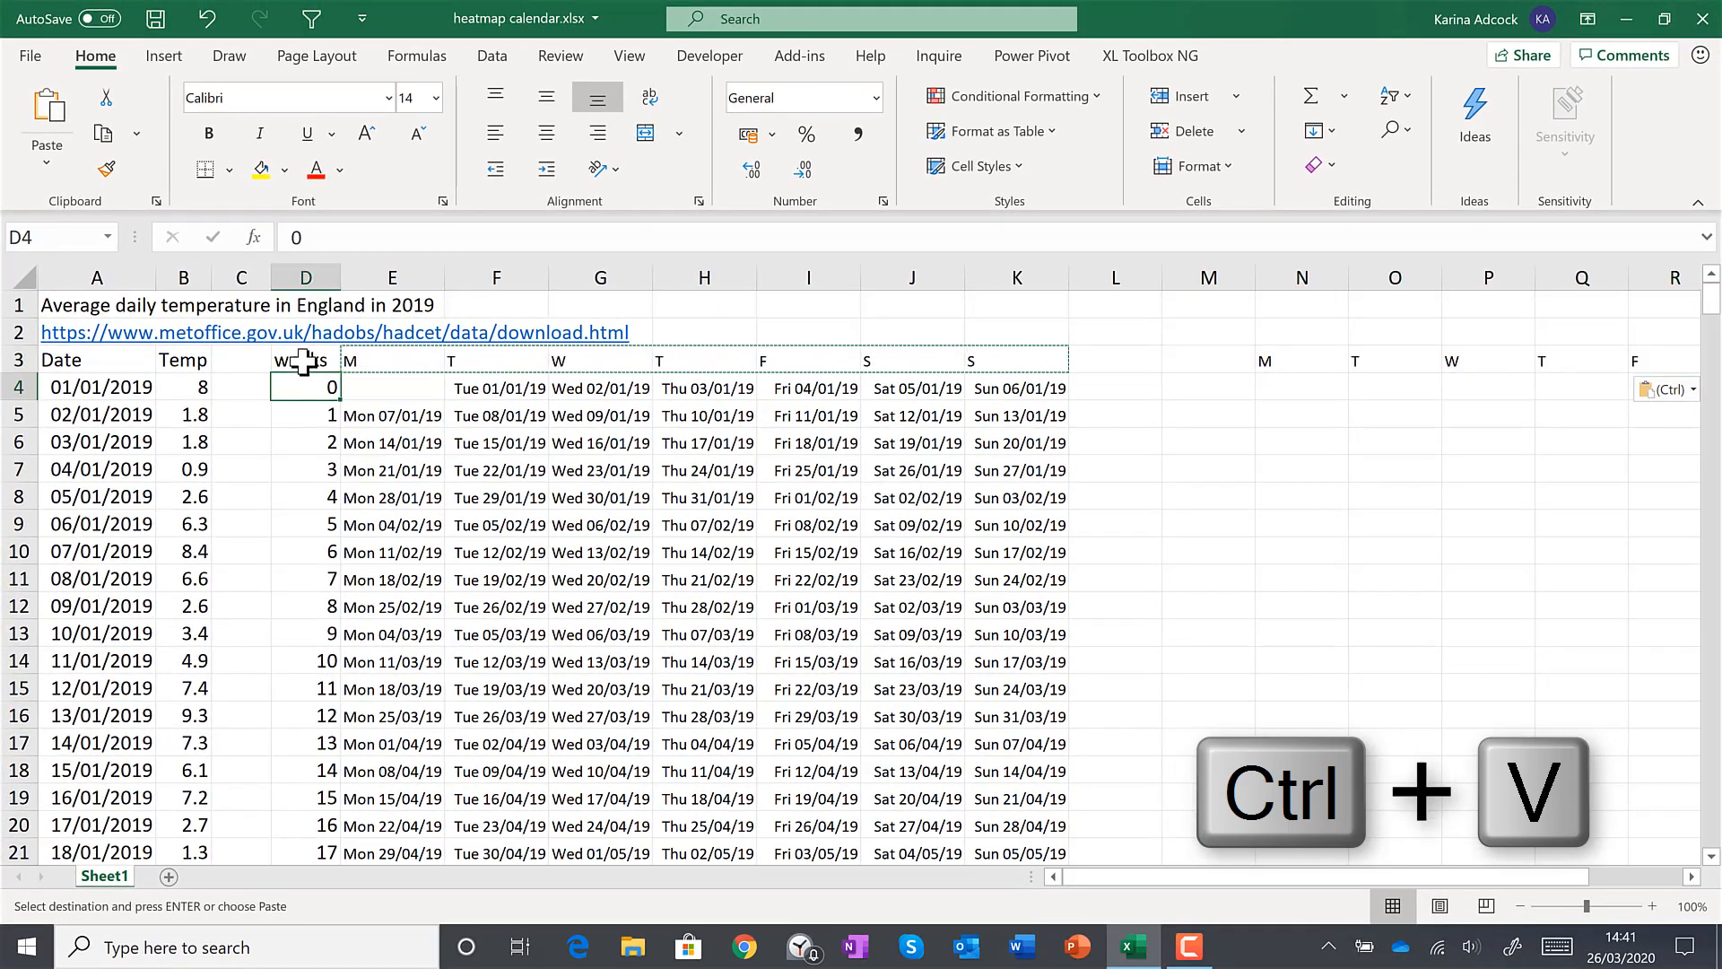
{"action": "key", "text": "ctrl+shift+Down"}
{"action": "key", "text": "ctrl+c"}
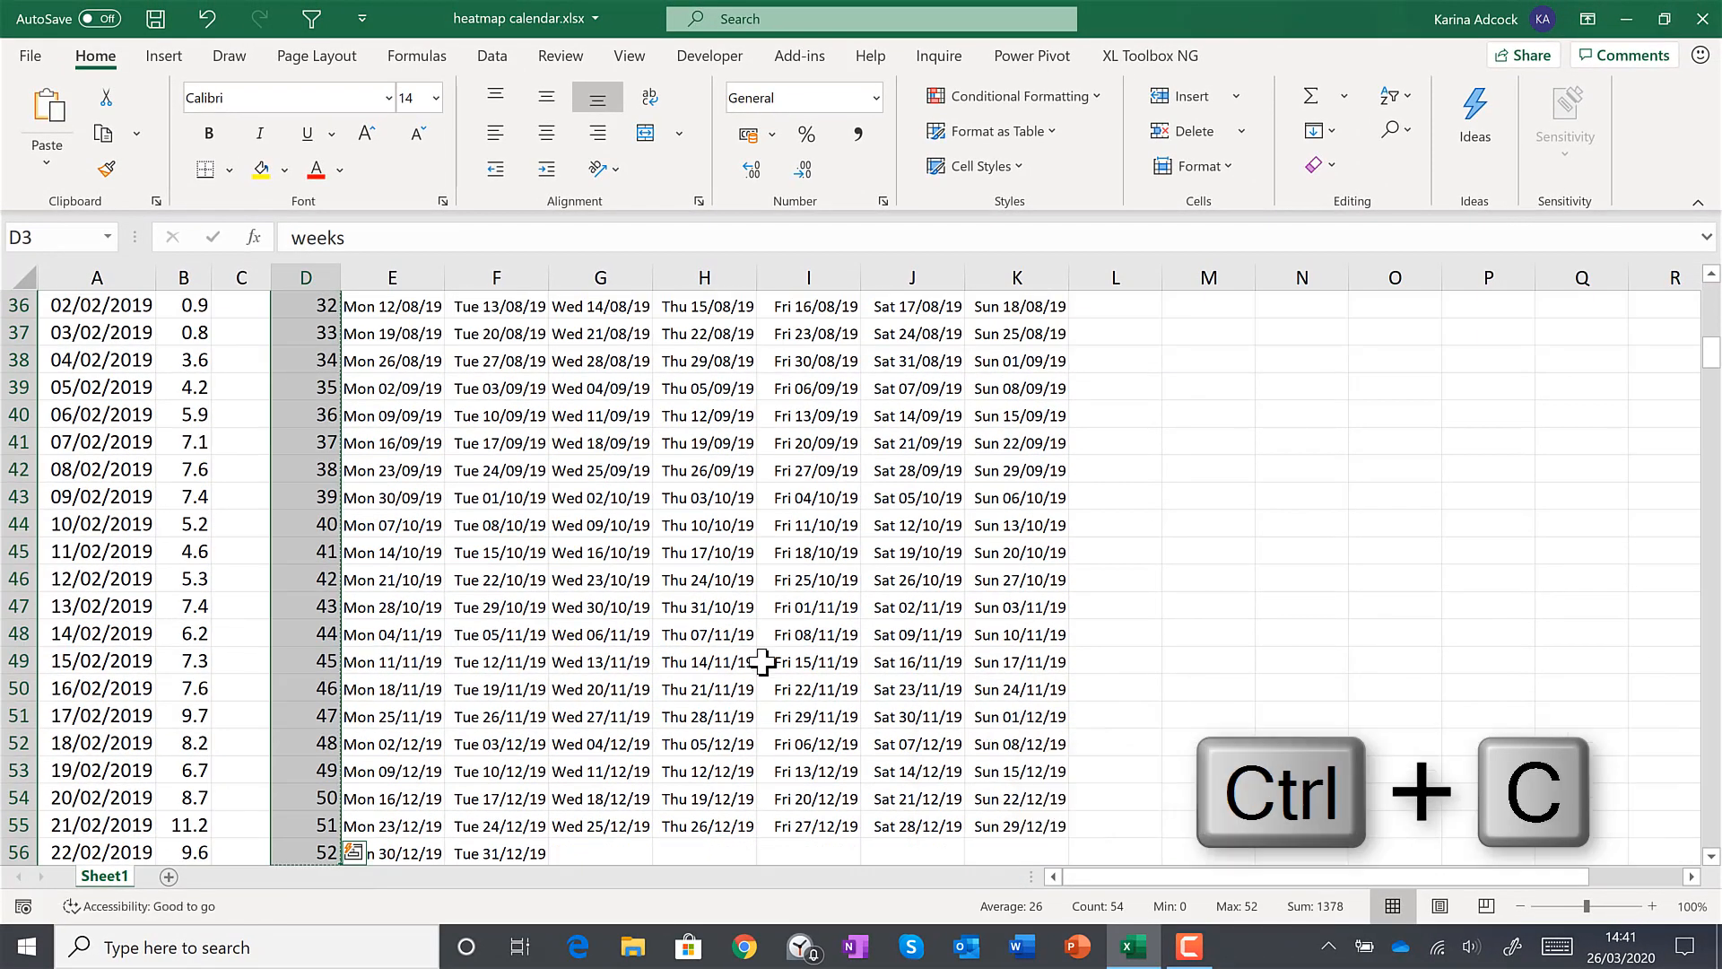
{"action": "scroll", "coordinate": [1205, 438], "scroll_direction": "up", "scroll_amount": 12}
{"action": "left_click", "coordinate": [1211, 365]}
{"action": "key", "text": "ctrl+v"}
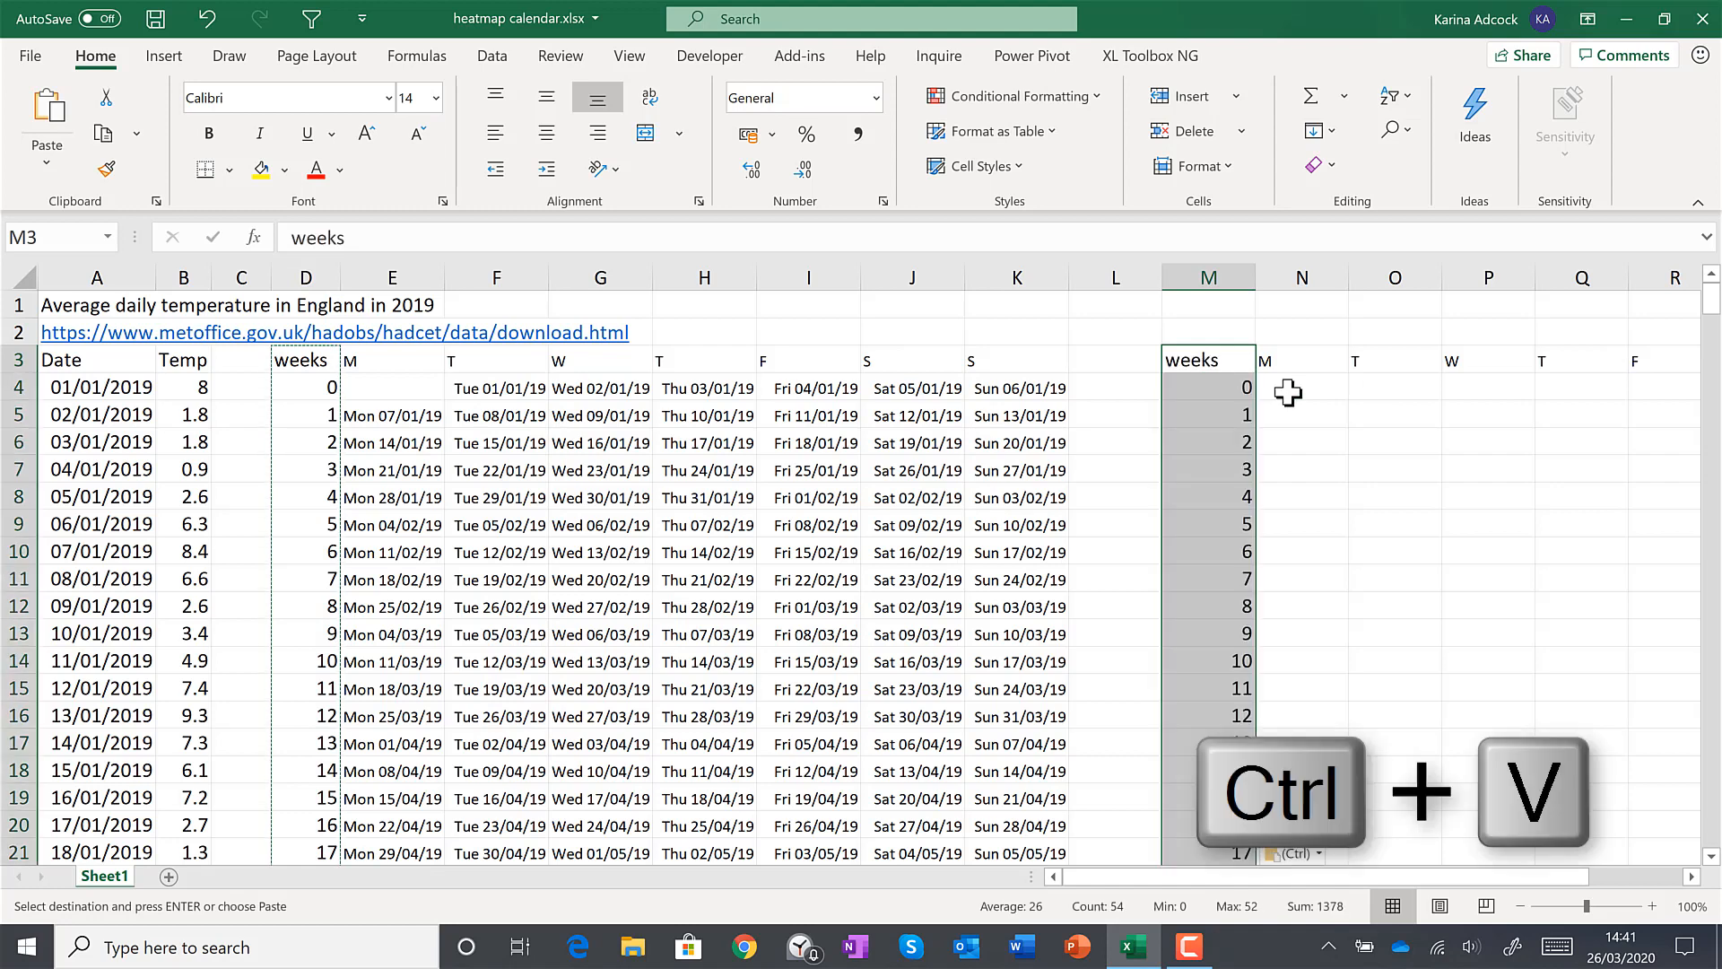
{"action": "left_click", "coordinate": [1289, 392]}
{"action": "key", "text": "Escape"}
Step: Start a VLOOKUP formula in cell O4 with lookup value F4 and the absolute table range $A$3:$B$368
{"action": "left_click", "coordinate": [1396, 391]}
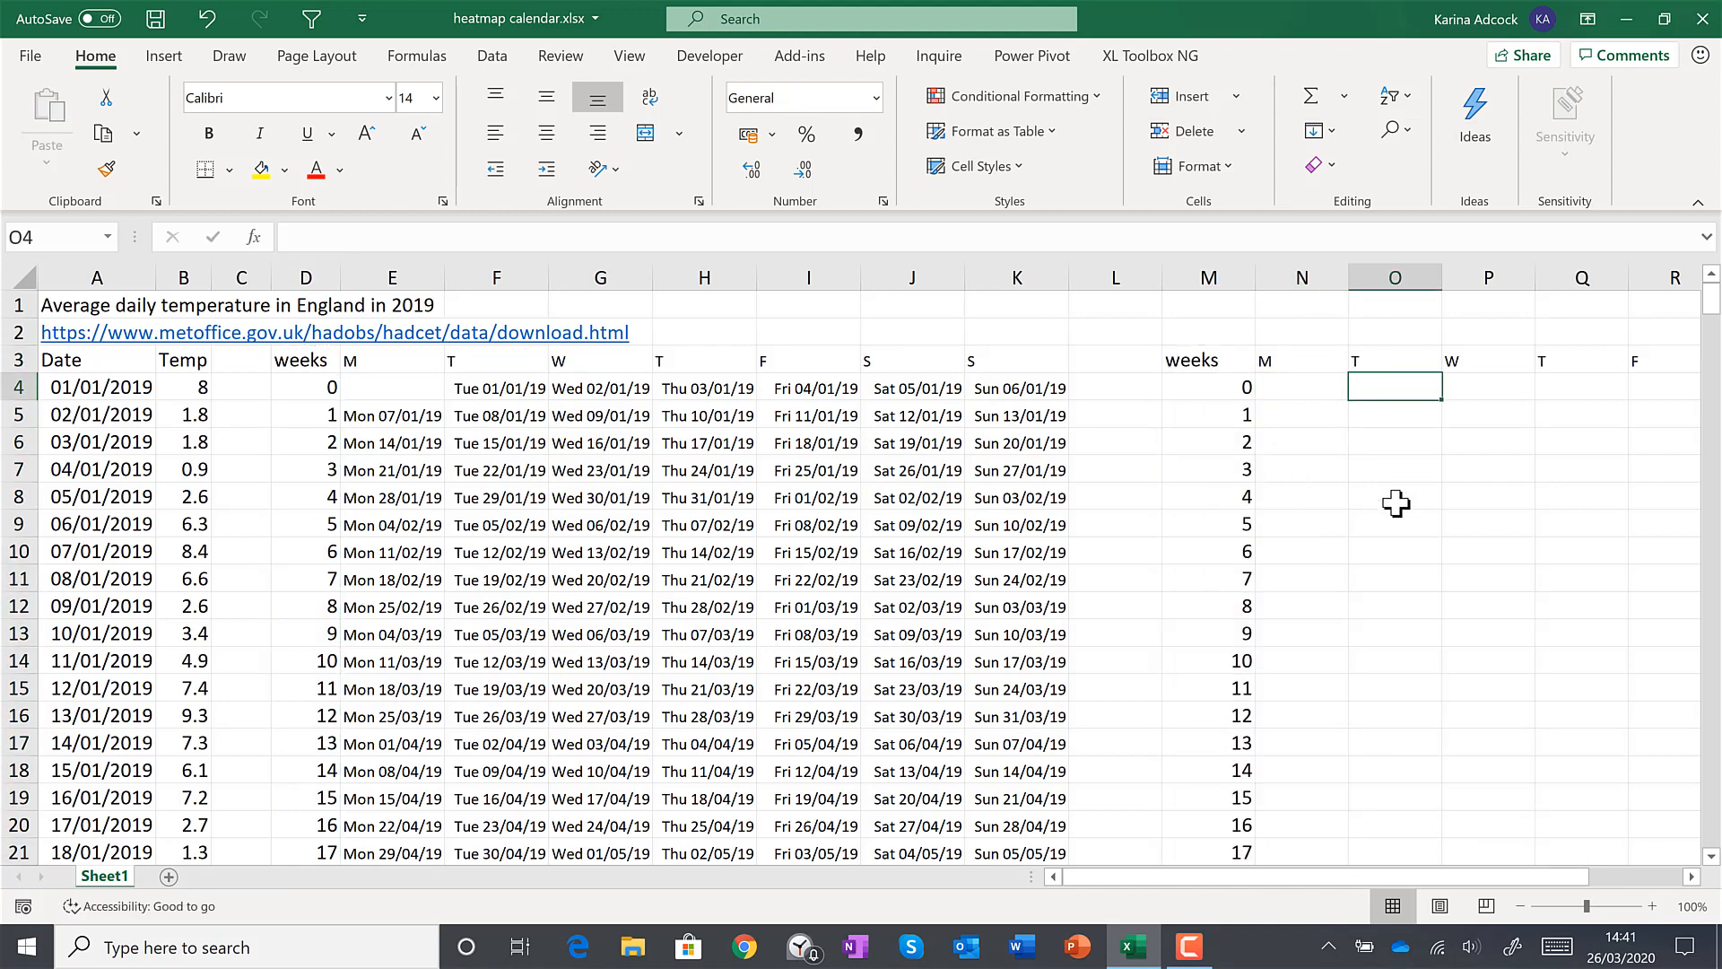
{"action": "type", "text": "="}
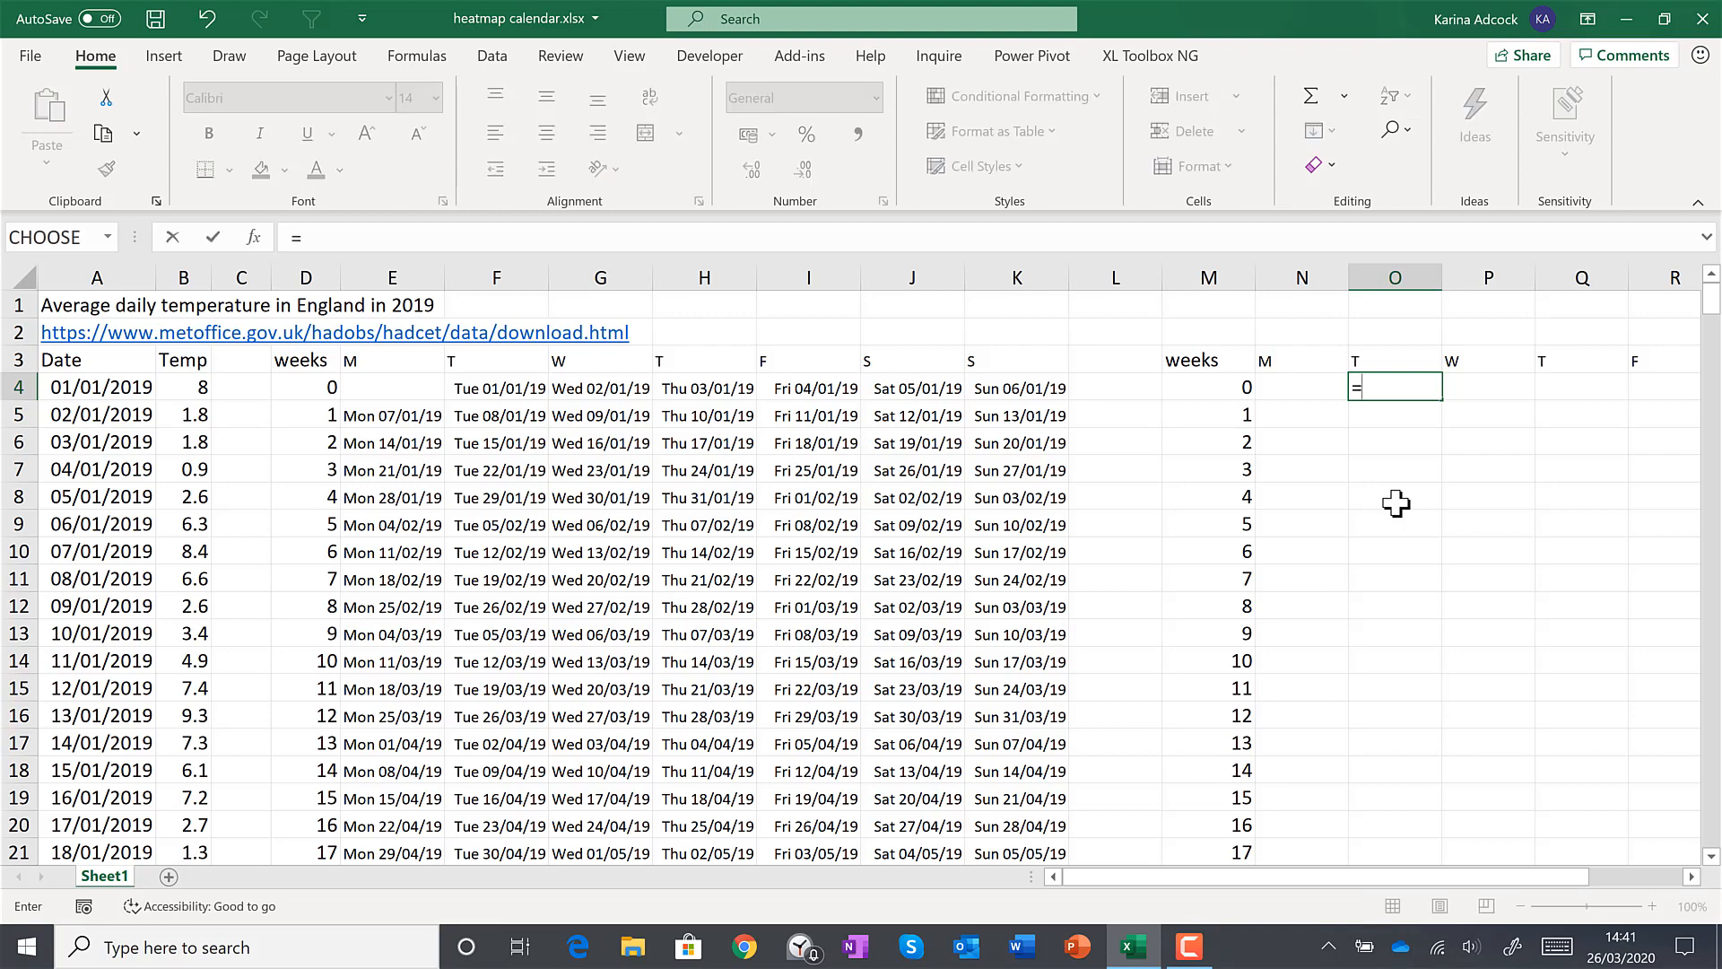
{"action": "type", "text": "vlookup"}
{"action": "key", "text": "Tab"}
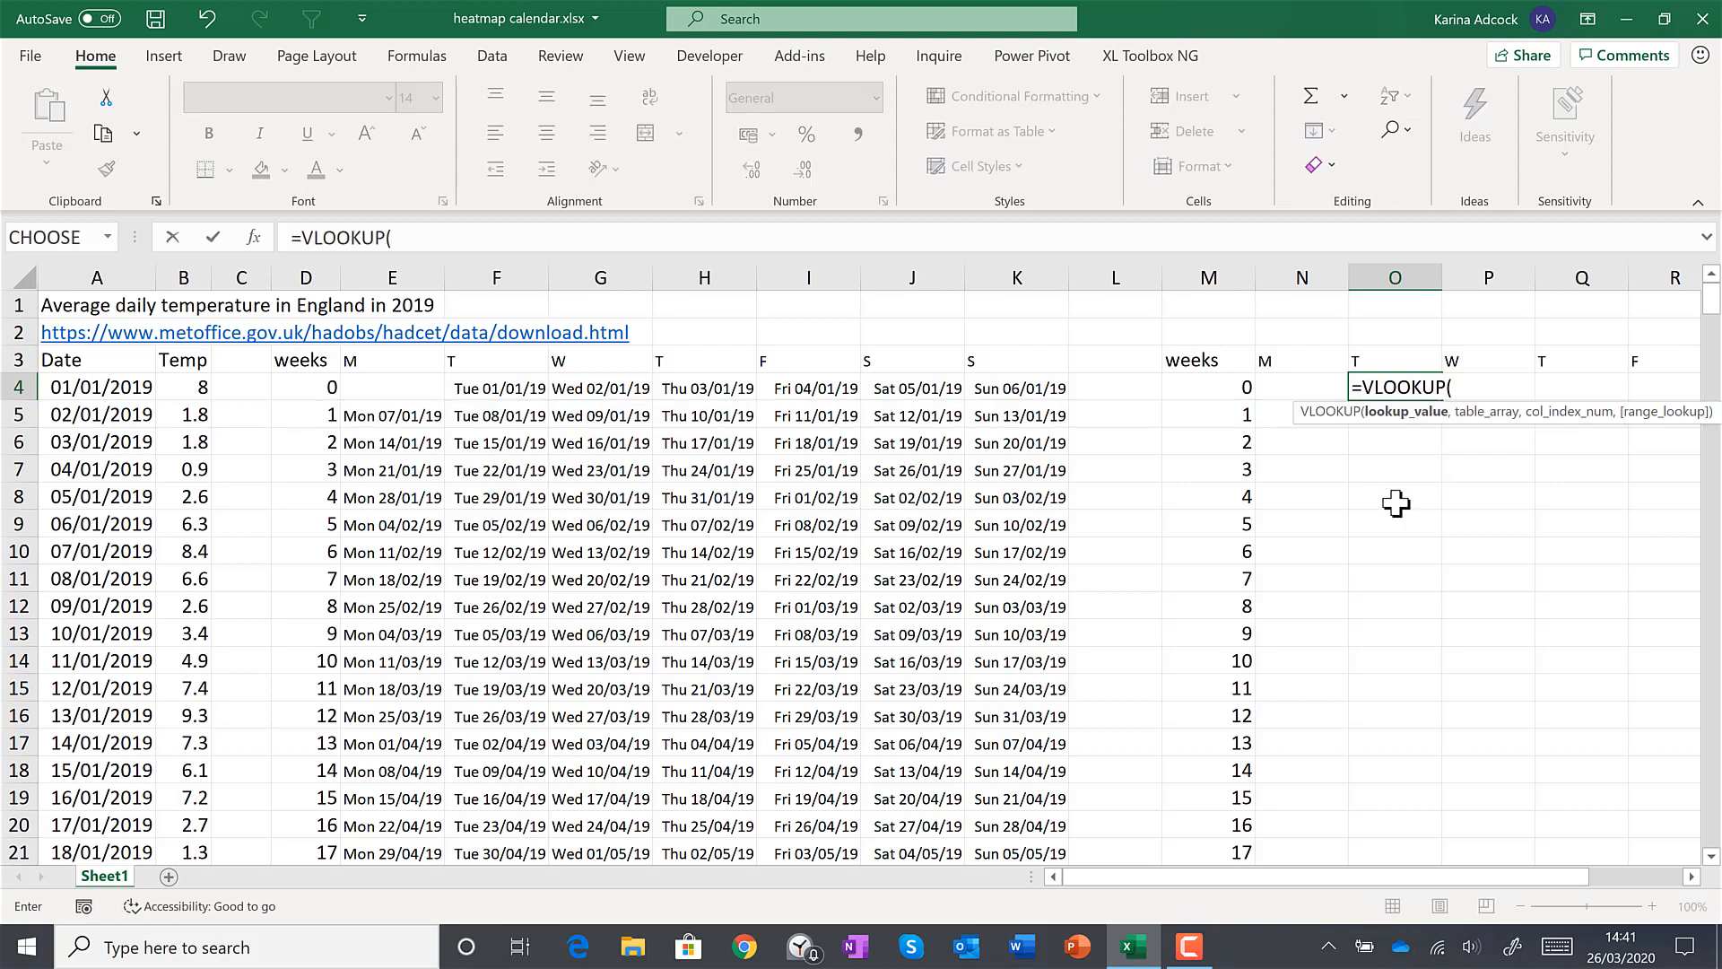
{"action": "left_click", "coordinate": [524, 391]}
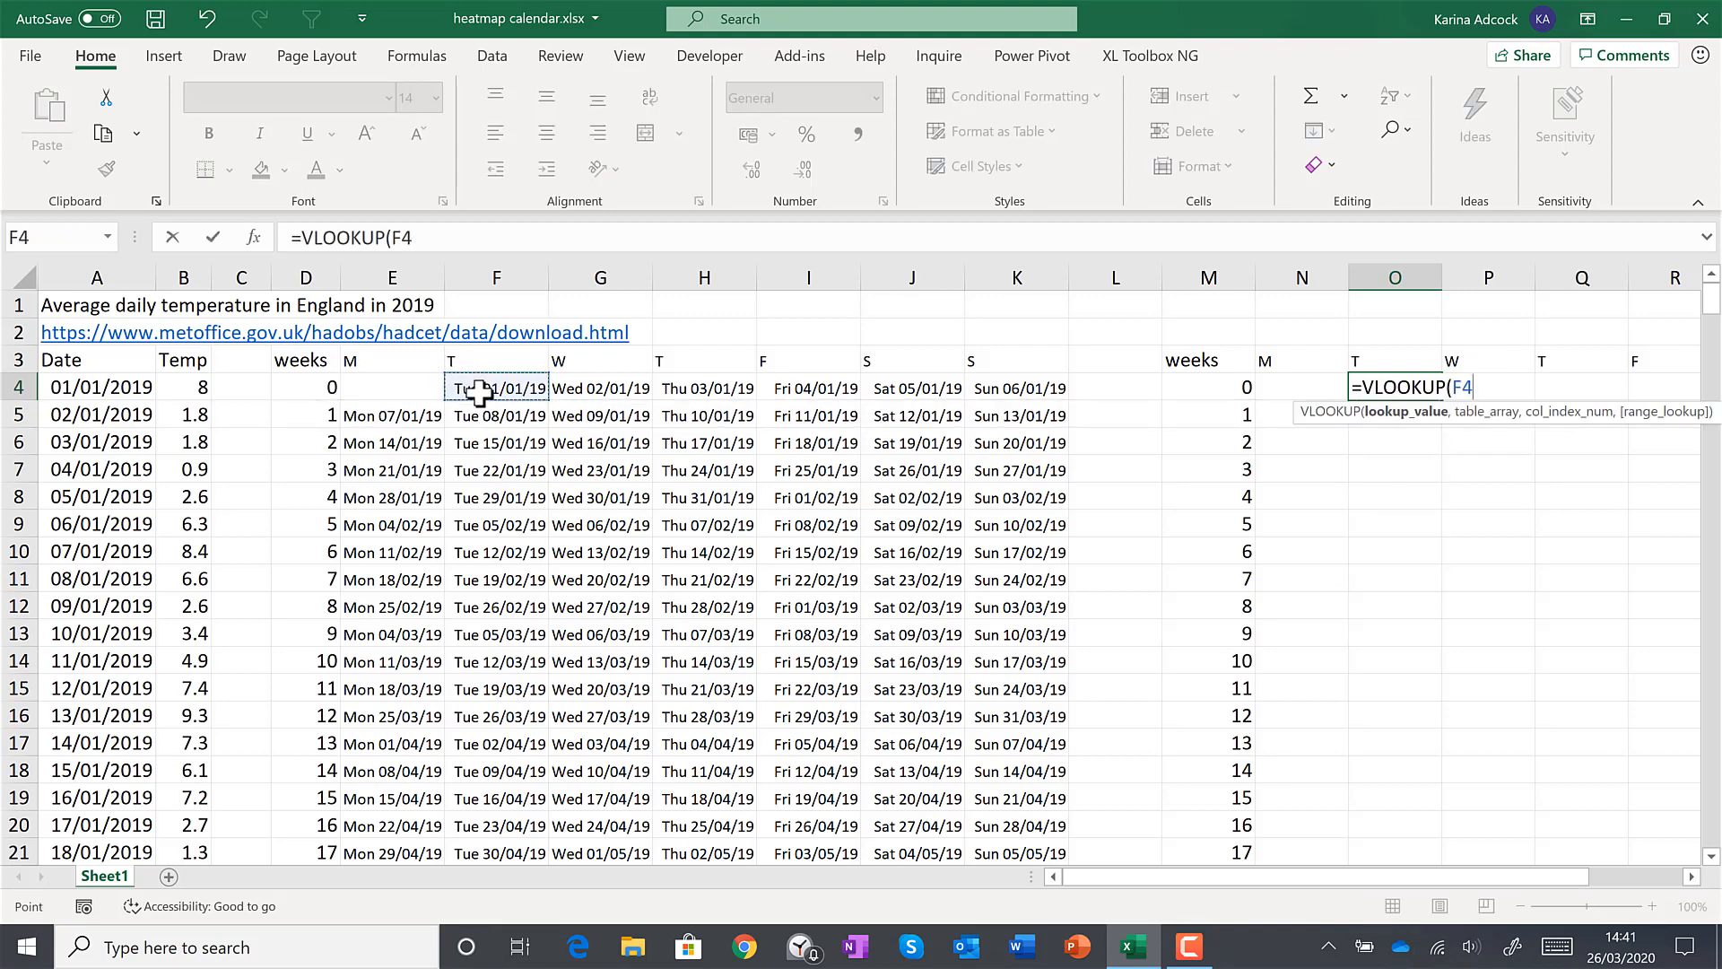
{"action": "type", "text": ","}
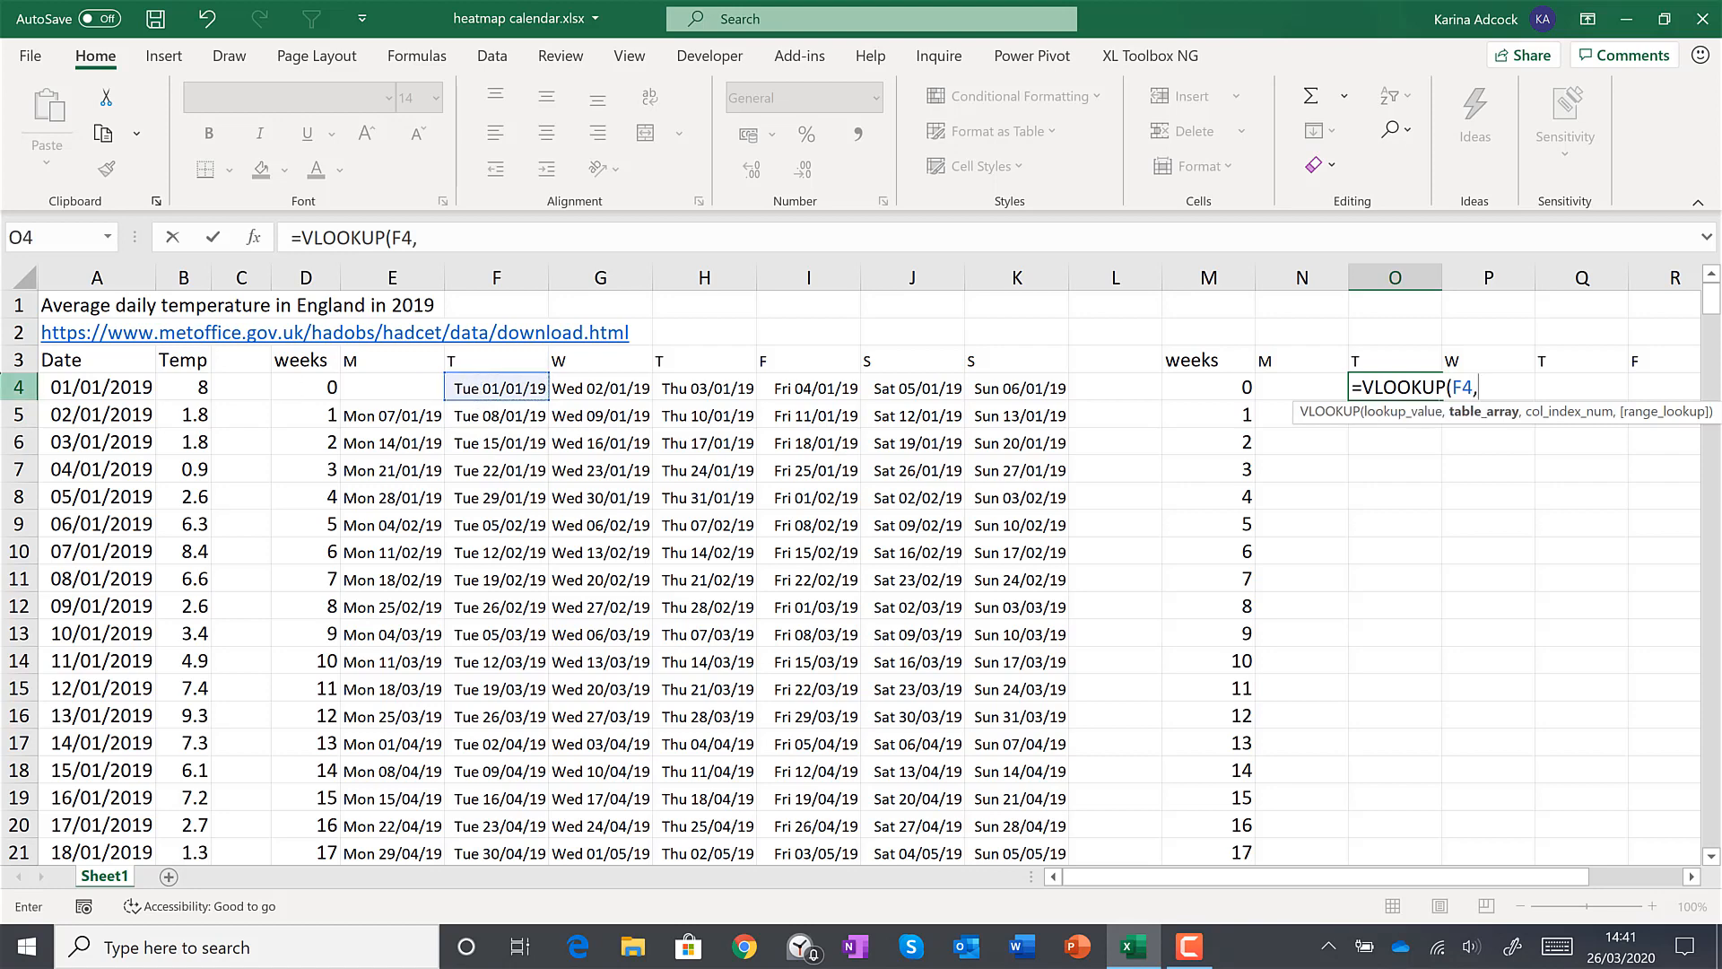
{"action": "left_click_drag", "start_coordinate": [85, 368], "coordinate": [160, 363]}
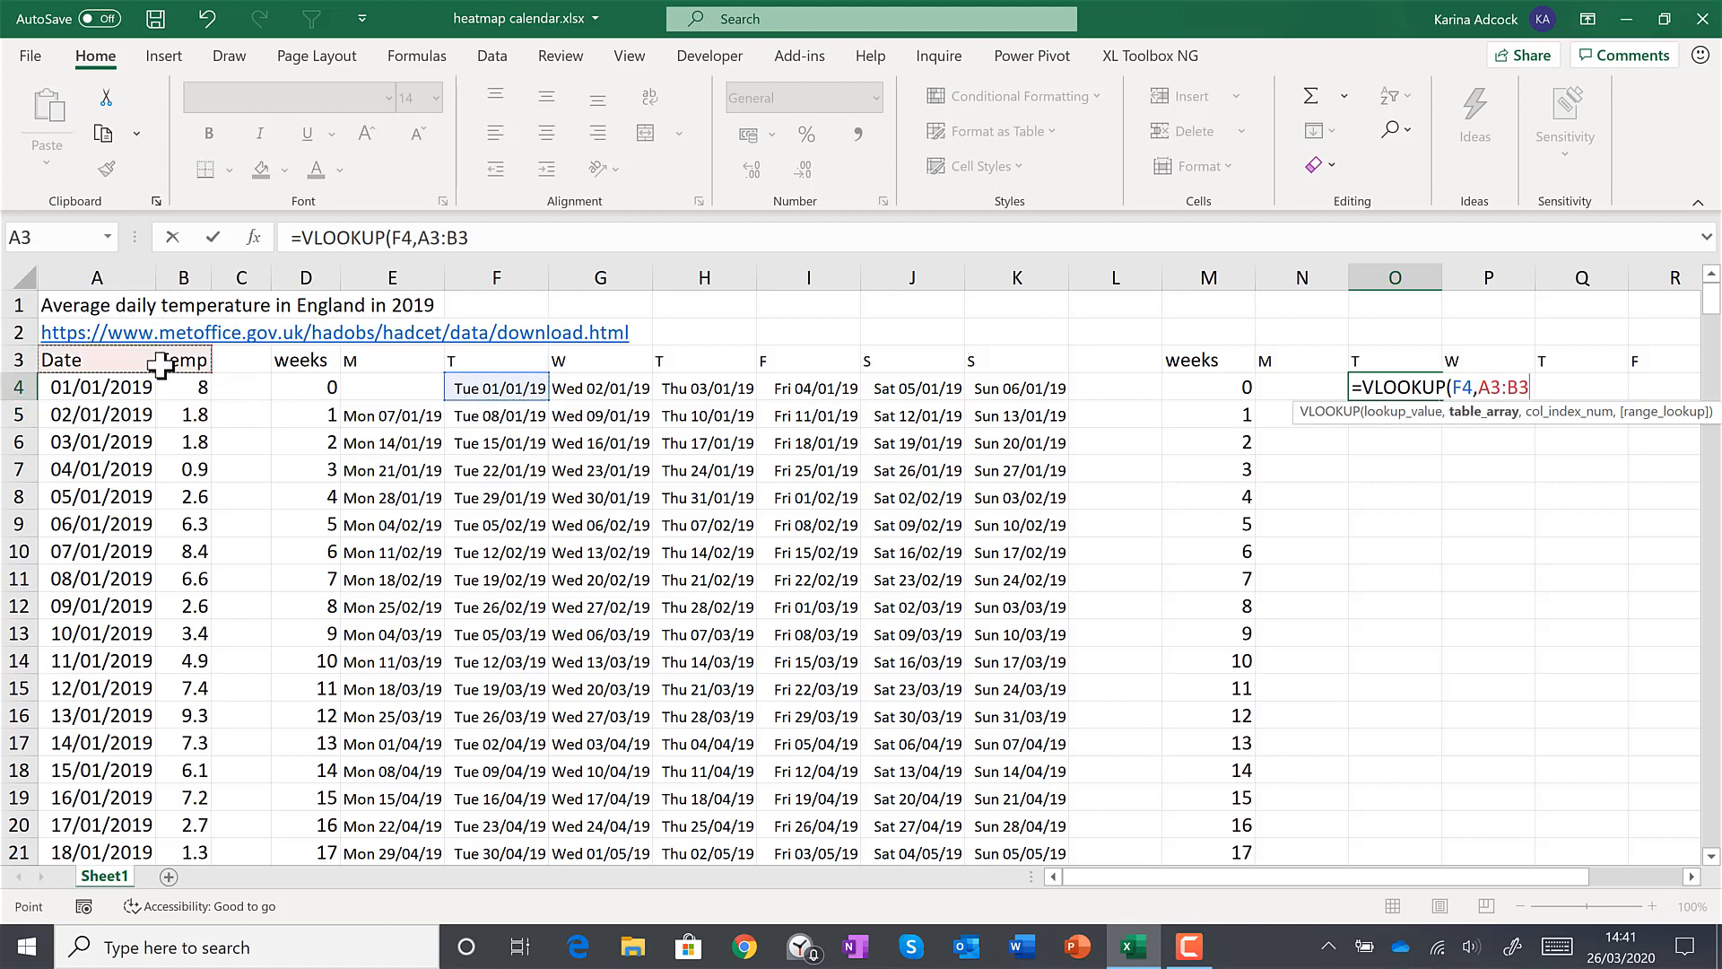
{"action": "key", "text": "ctrl+shift+Down"}
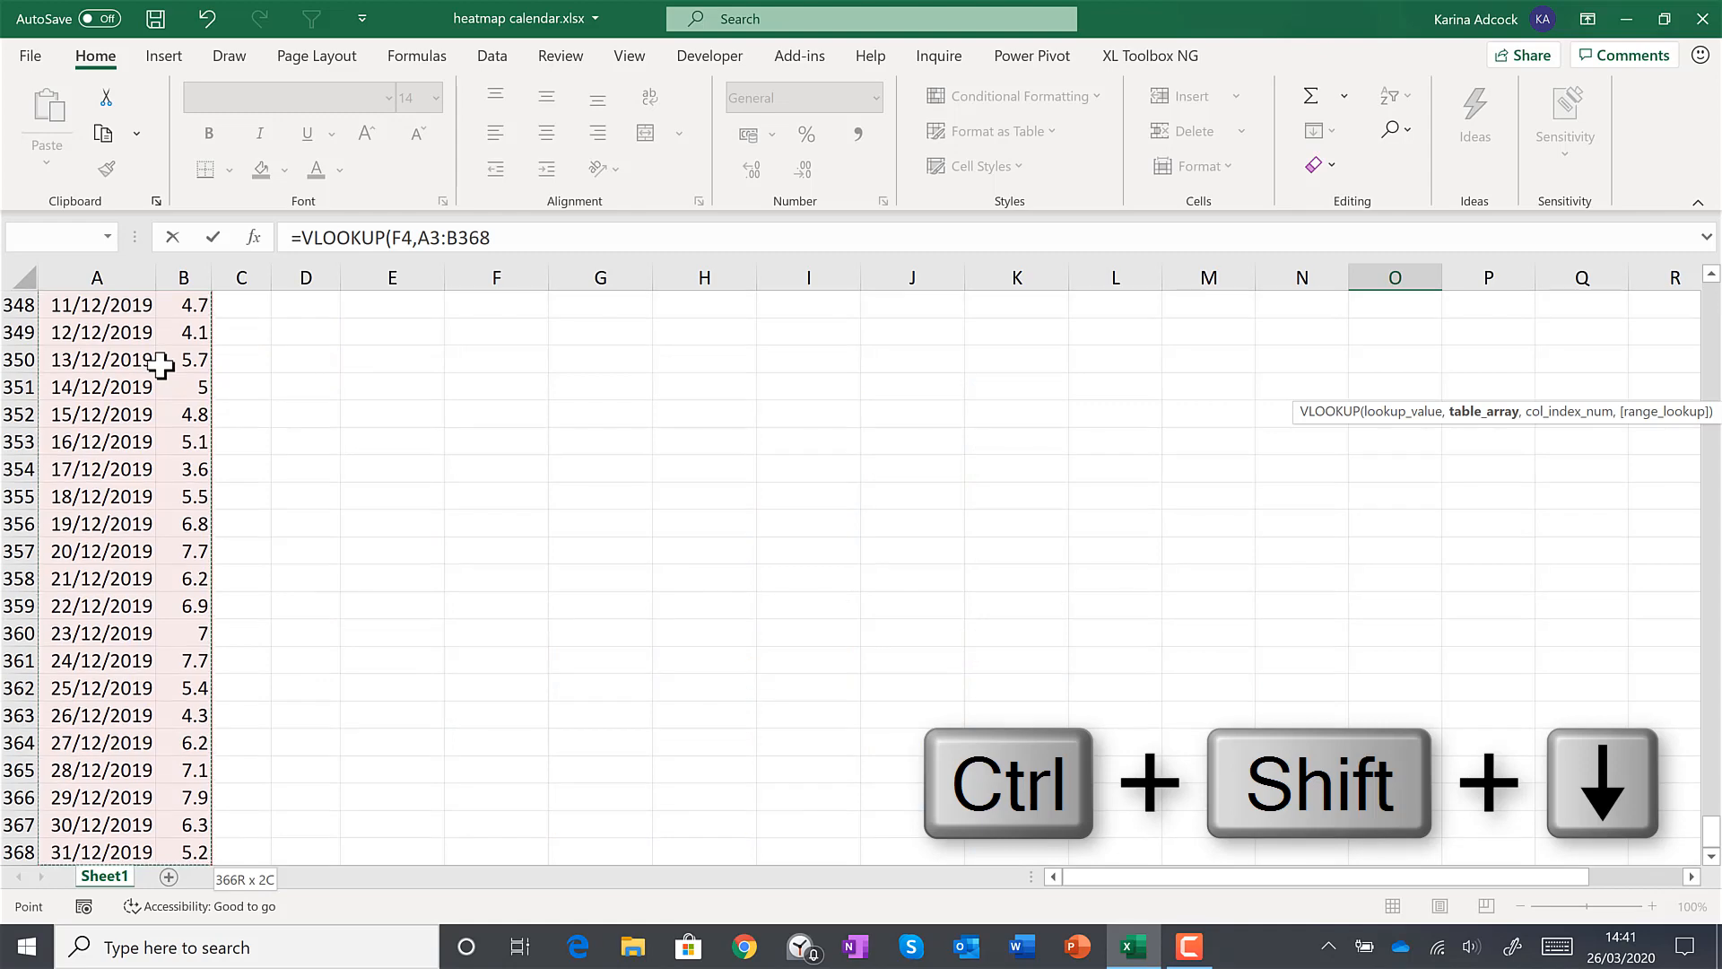
{"action": "key", "text": "F4"}
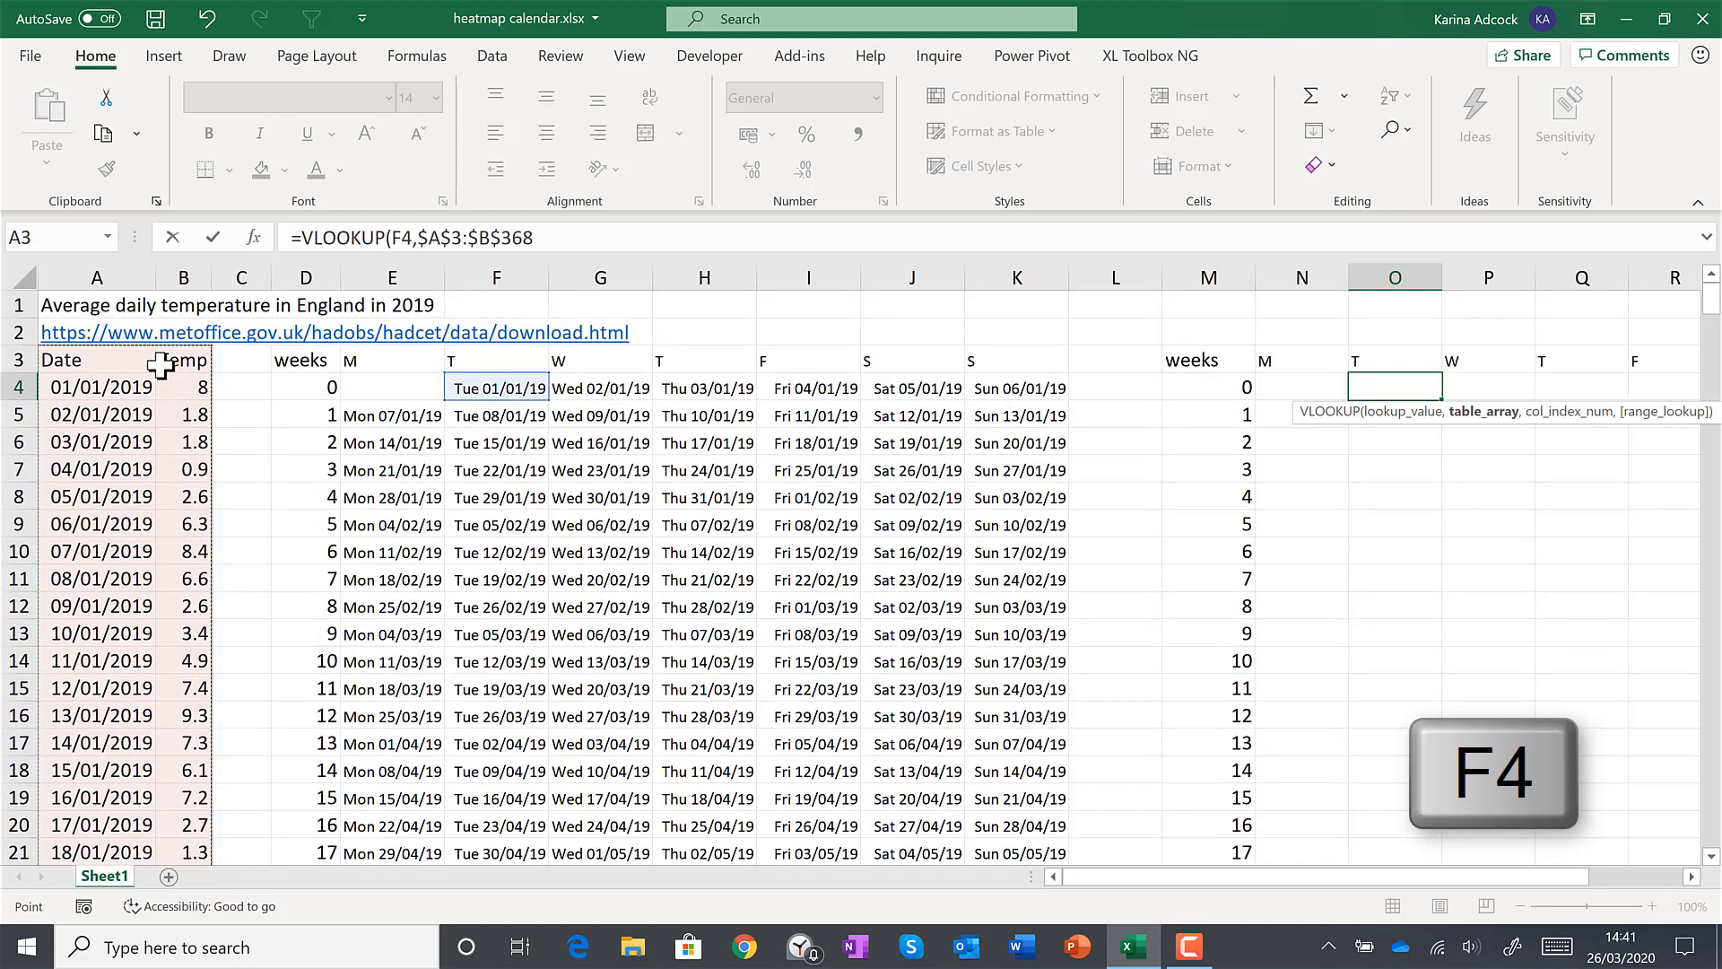
{"action": "left_click", "coordinate": [541, 239]}
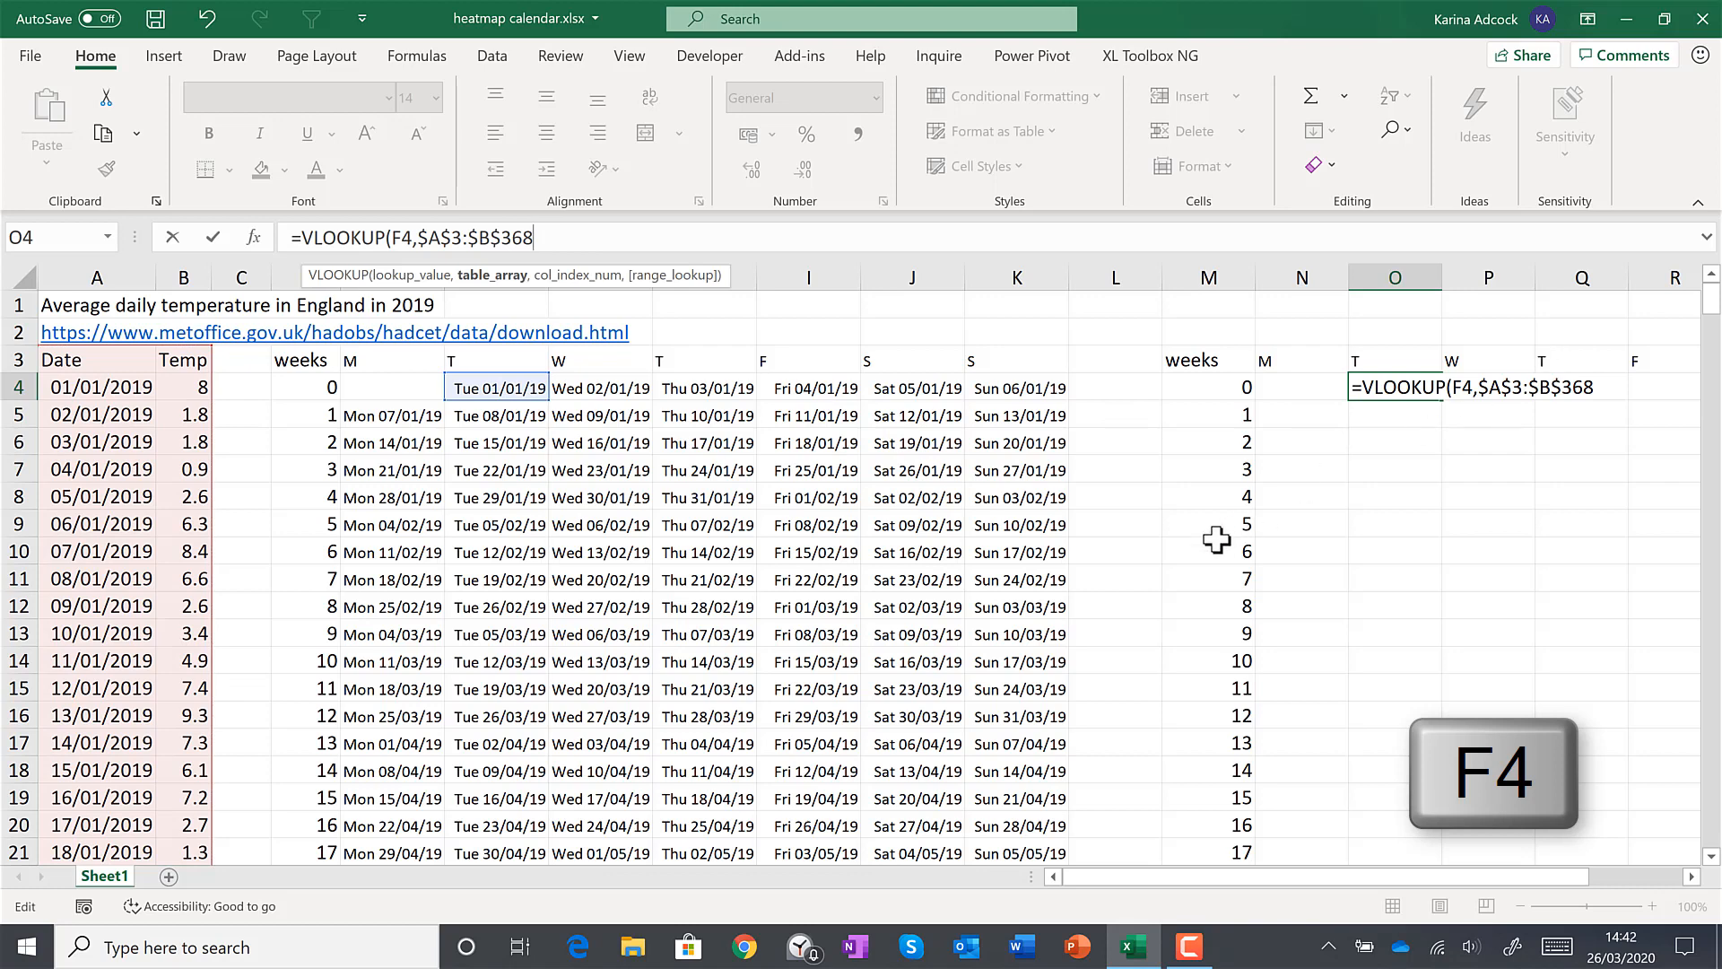
Step: Complete the VLOOKUP formula in O4 with column index 2 and the exact-match option FALSE
{"action": "type", "text": ","}
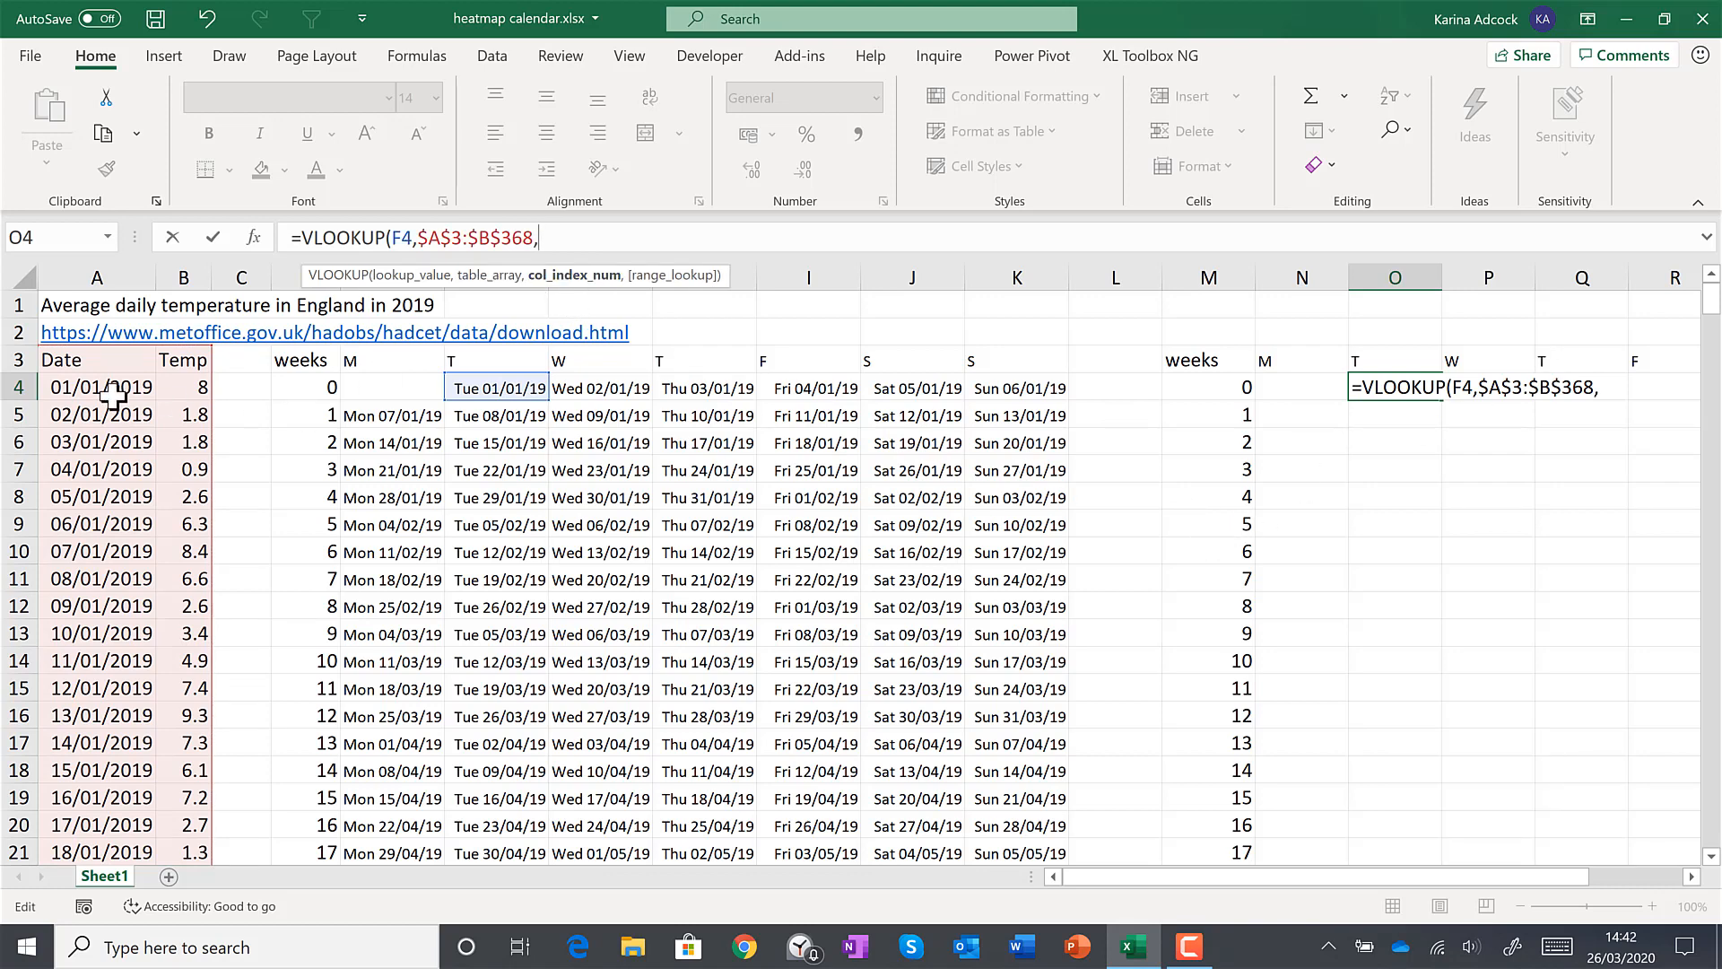
{"action": "type", "text": "2,"}
{"action": "double_click", "coordinate": [656, 302]}
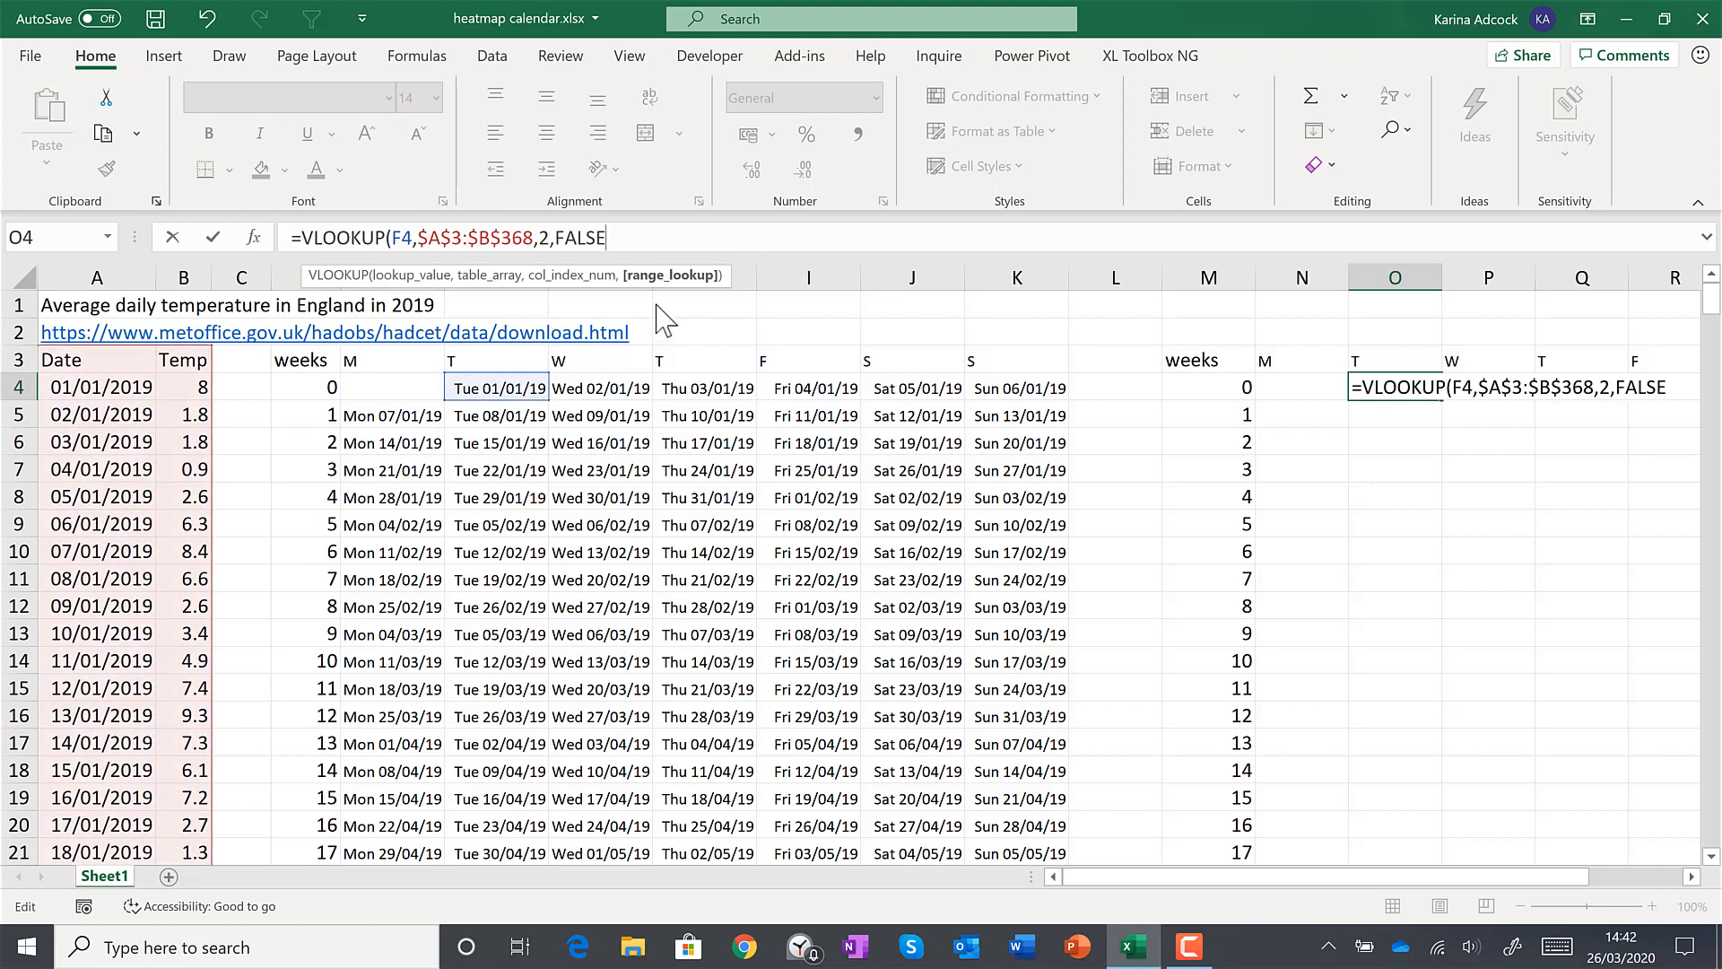
{"action": "type", "text": ")"}
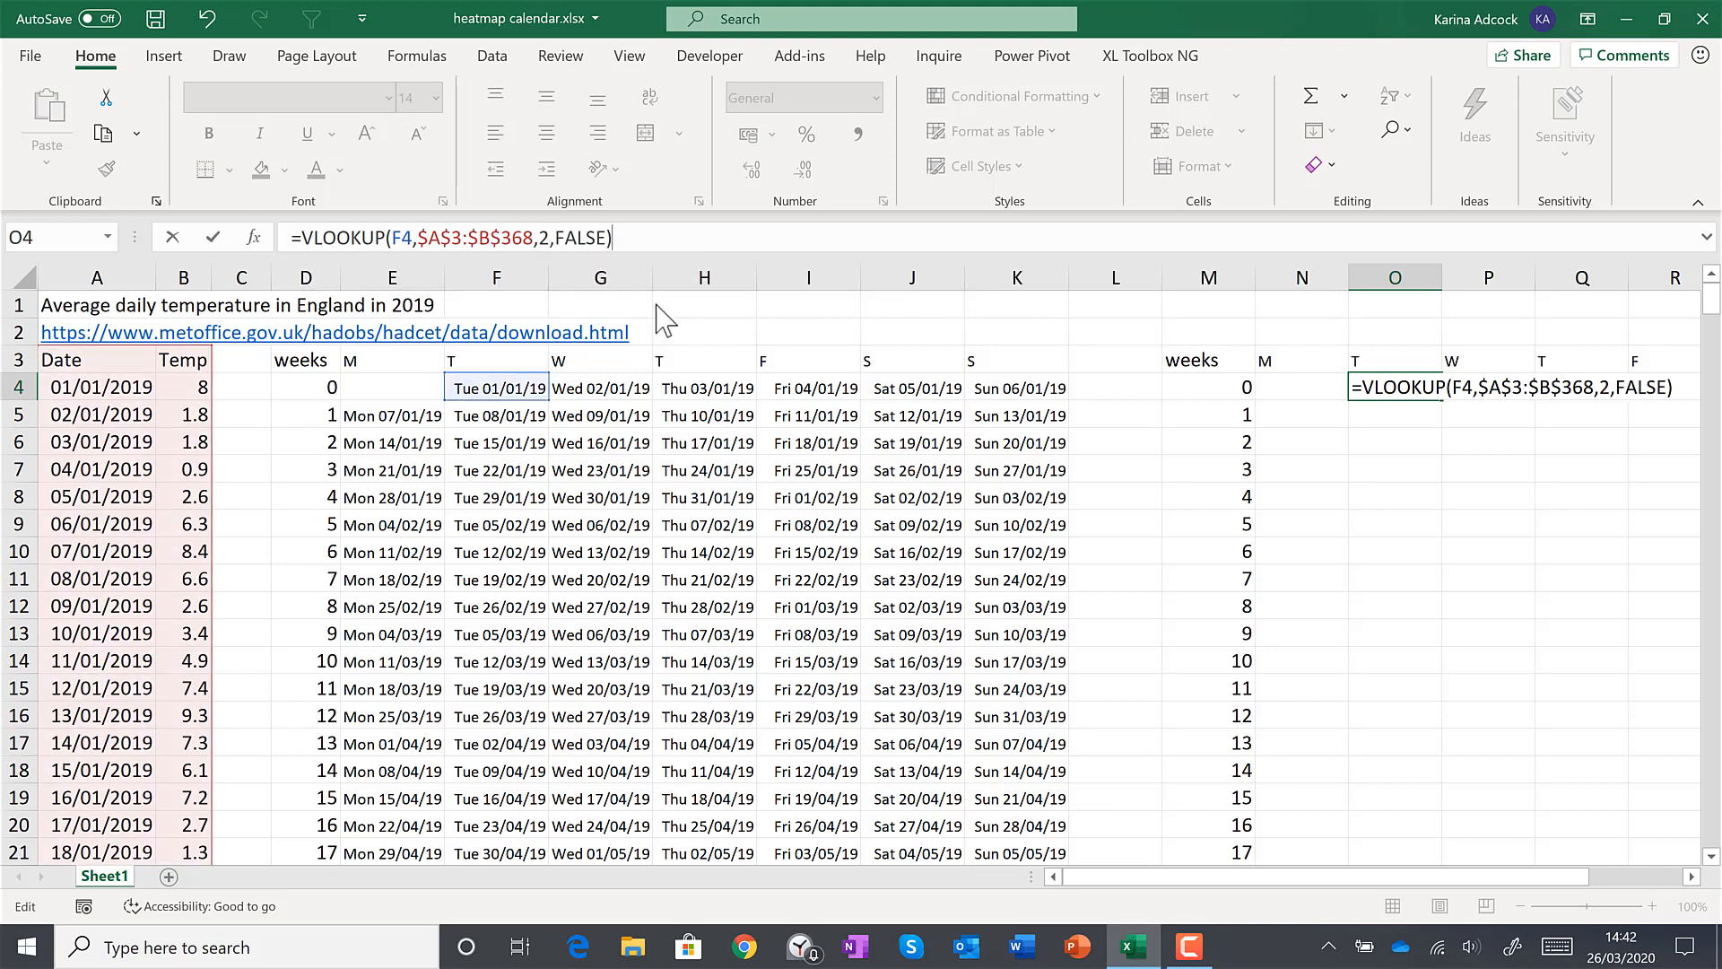
{"action": "key", "text": "Return"}
Step: Narrow the spacer column L, the weeks column M and the weekday columns N to T of the temperature grid
{"action": "left_click", "coordinate": [1281, 386]}
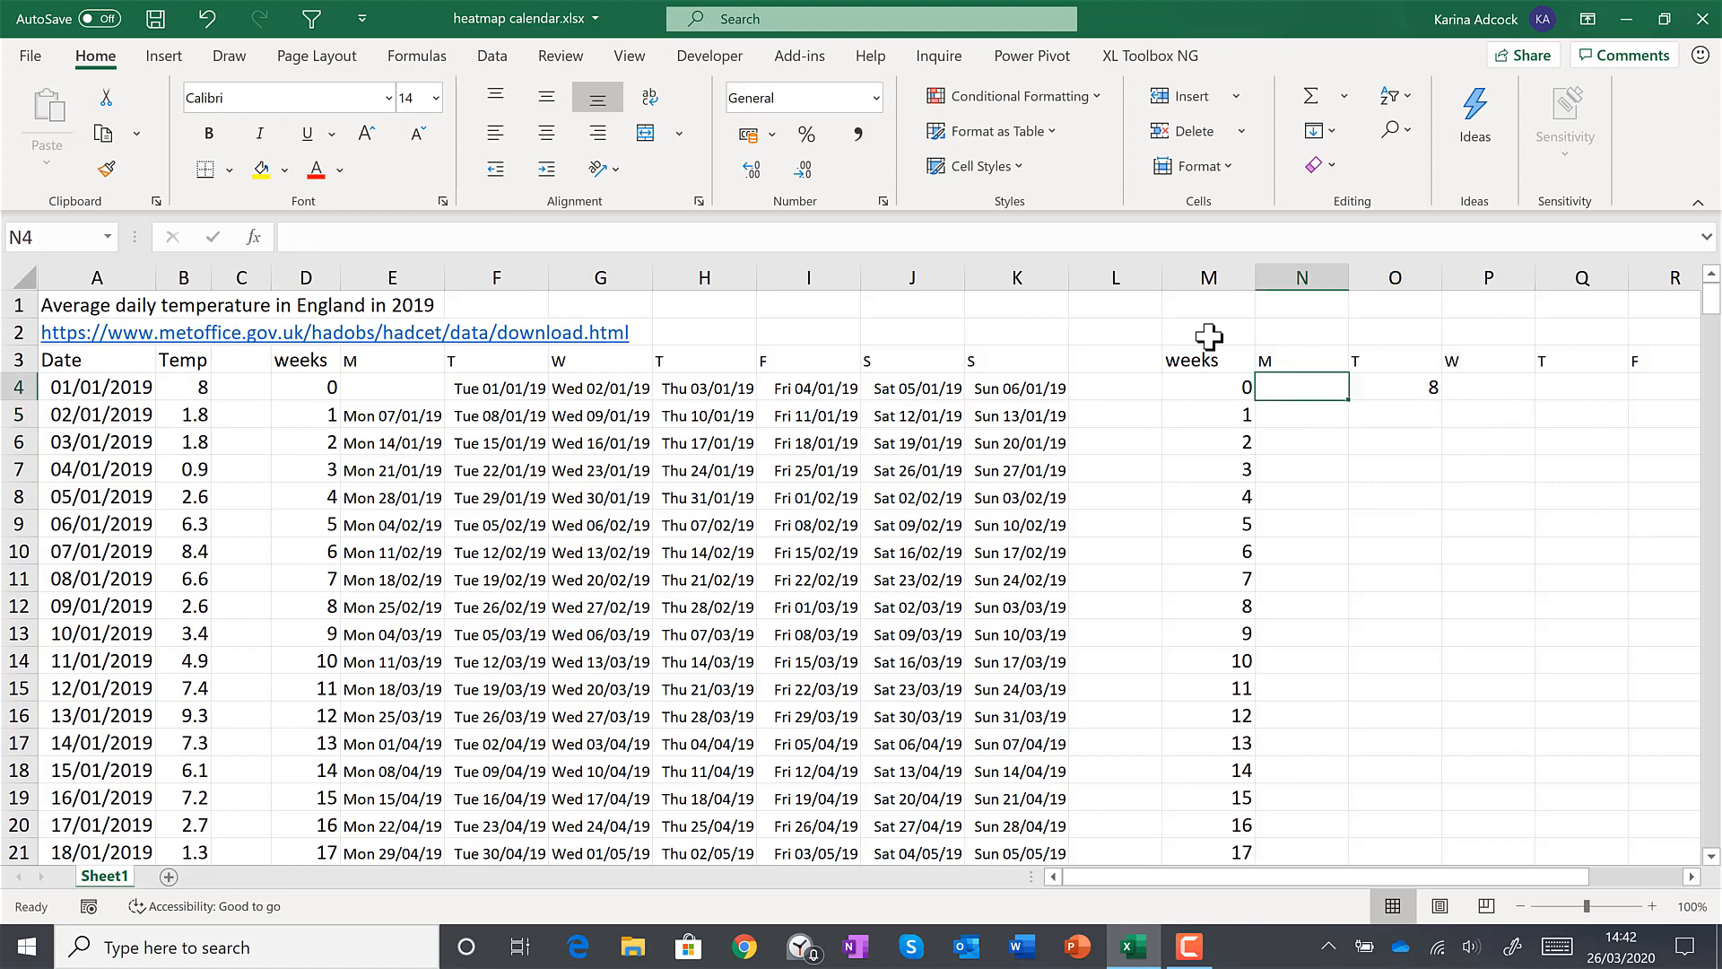
{"action": "left_click_drag", "start_coordinate": [1162, 280], "coordinate": [1115, 290]}
{"action": "left_click_drag", "start_coordinate": [1216, 269], "coordinate": [1176, 280]}
{"action": "left_click", "coordinate": [1223, 278]}
{"action": "left_click_drag", "start_coordinate": [1678, 267], "coordinate": [1542, 277]}
{"action": "left_click", "coordinate": [1039, 388]}
{"action": "left_click", "coordinate": [1160, 877]}
{"action": "left_click_drag", "start_coordinate": [1160, 877], "coordinate": [1087, 878]}
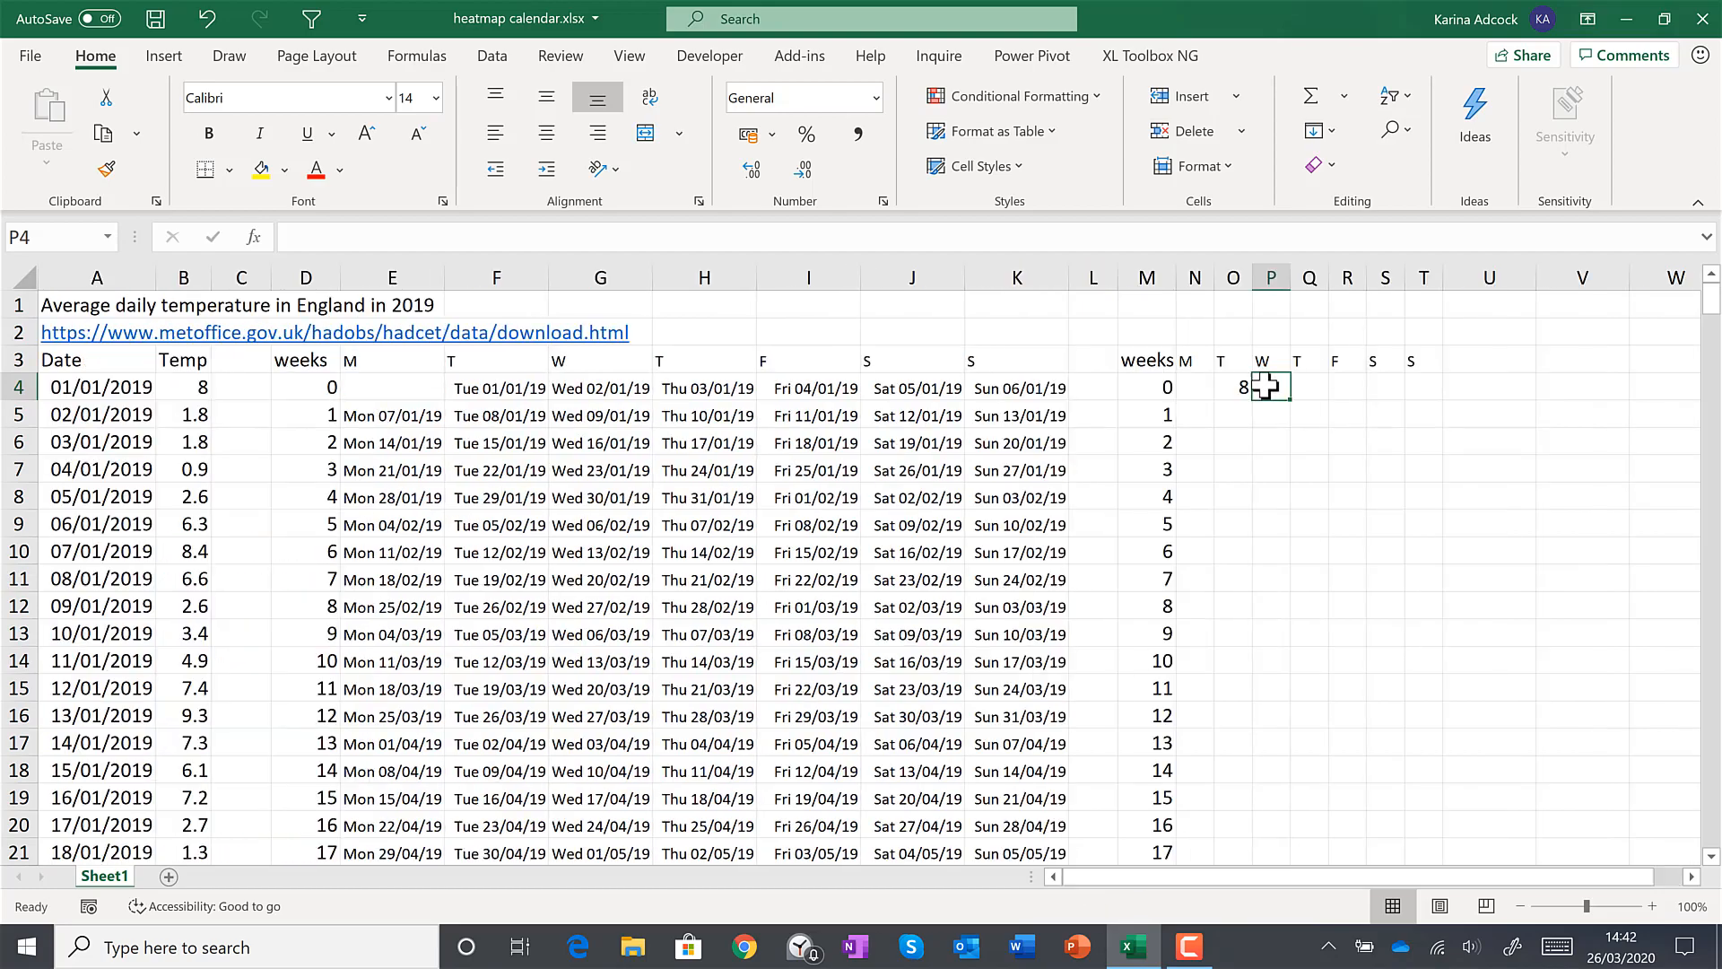
Step: Fill the O4 temperature lookup across to T4, and open the O4 formula to check its references
{"action": "left_click", "coordinate": [1238, 388]}
{"action": "left_click_drag", "start_coordinate": [1252, 401], "coordinate": [1443, 390]}
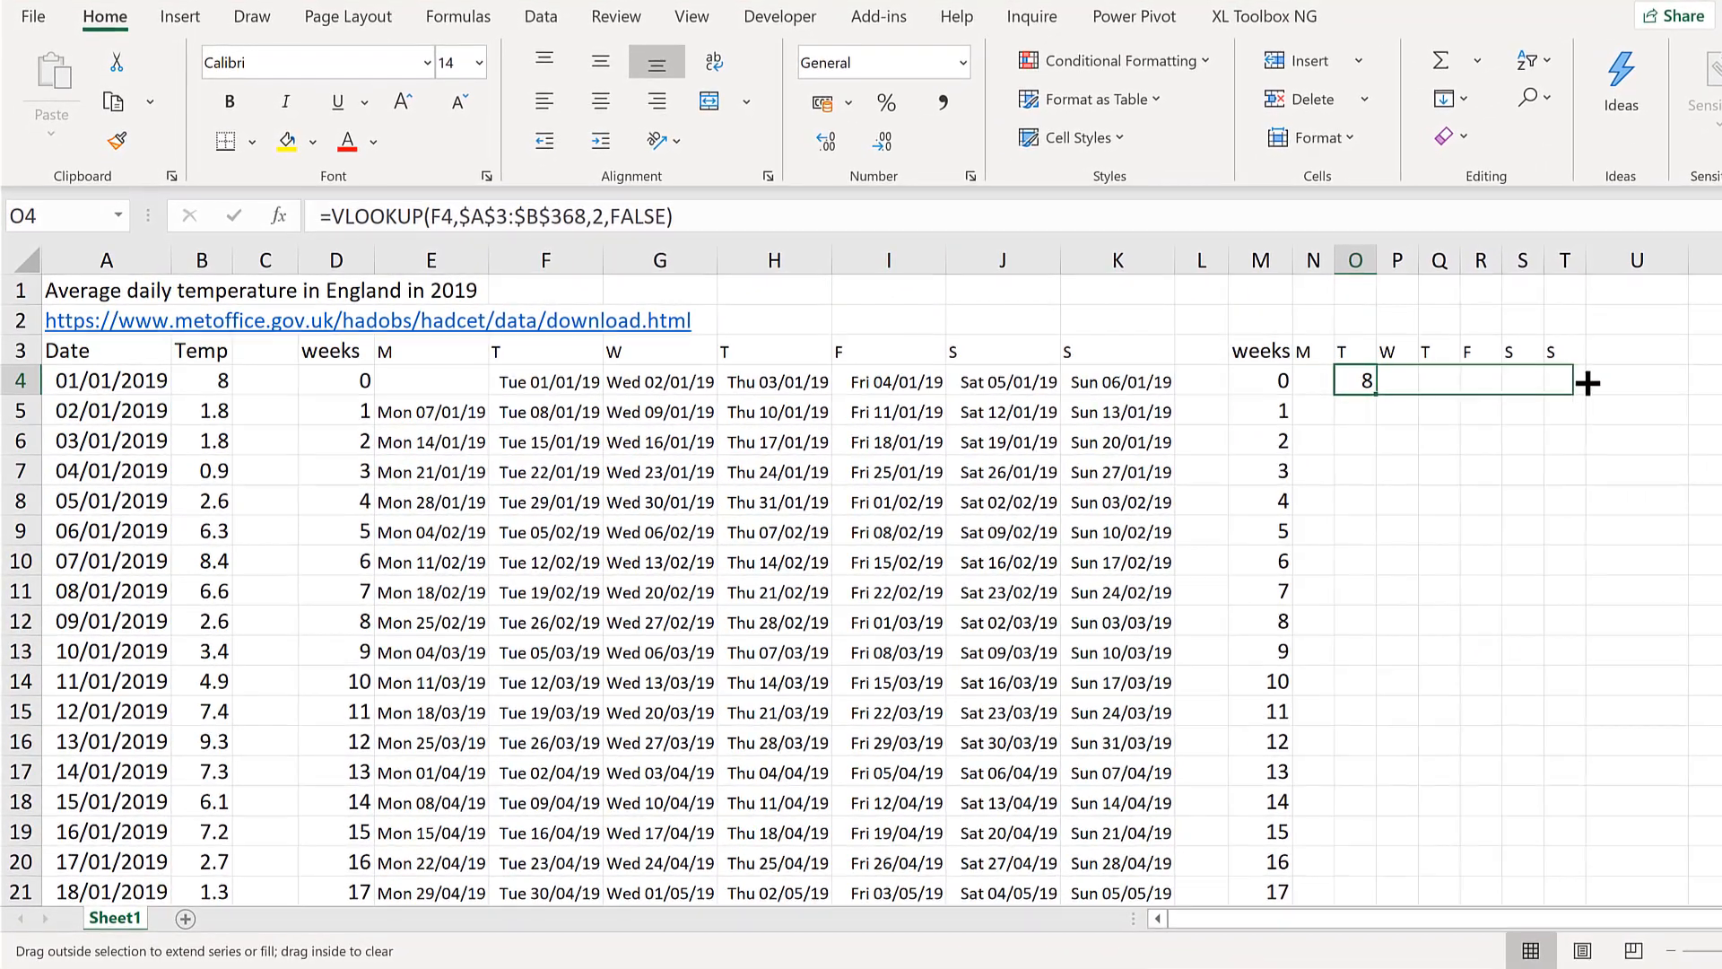
{"action": "left_click_drag", "start_coordinate": [1588, 383], "coordinate": [1577, 383]}
{"action": "left_click", "coordinate": [1362, 381]}
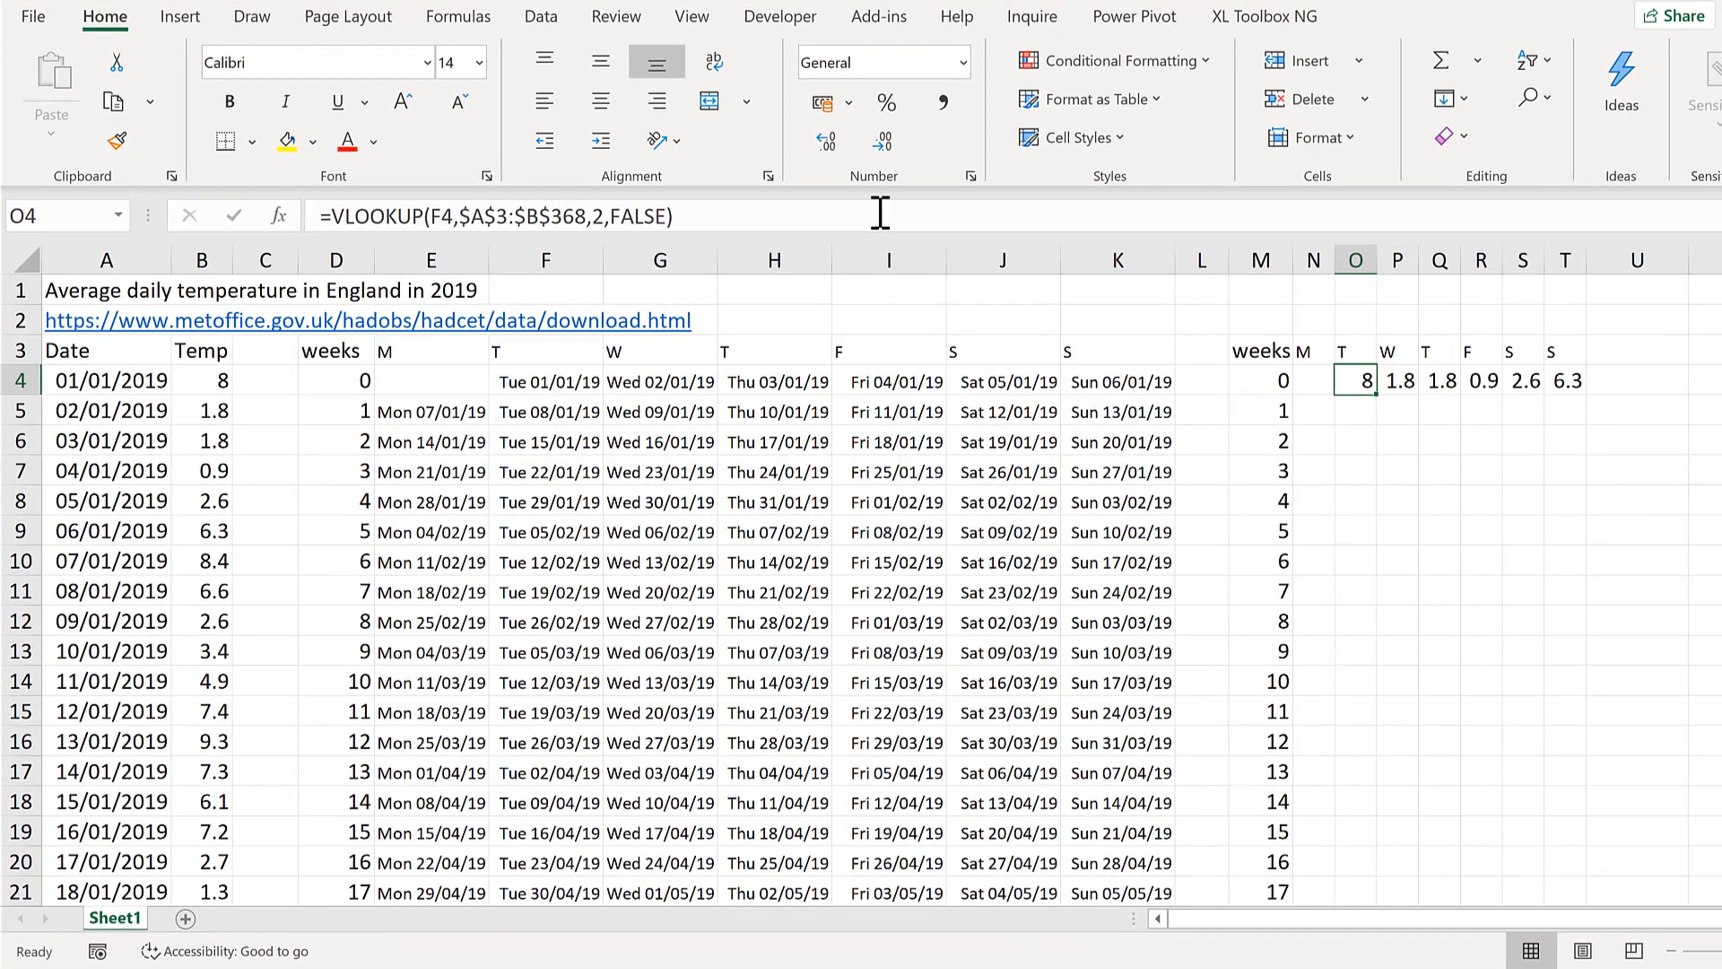
{"action": "left_click", "coordinate": [880, 213]}
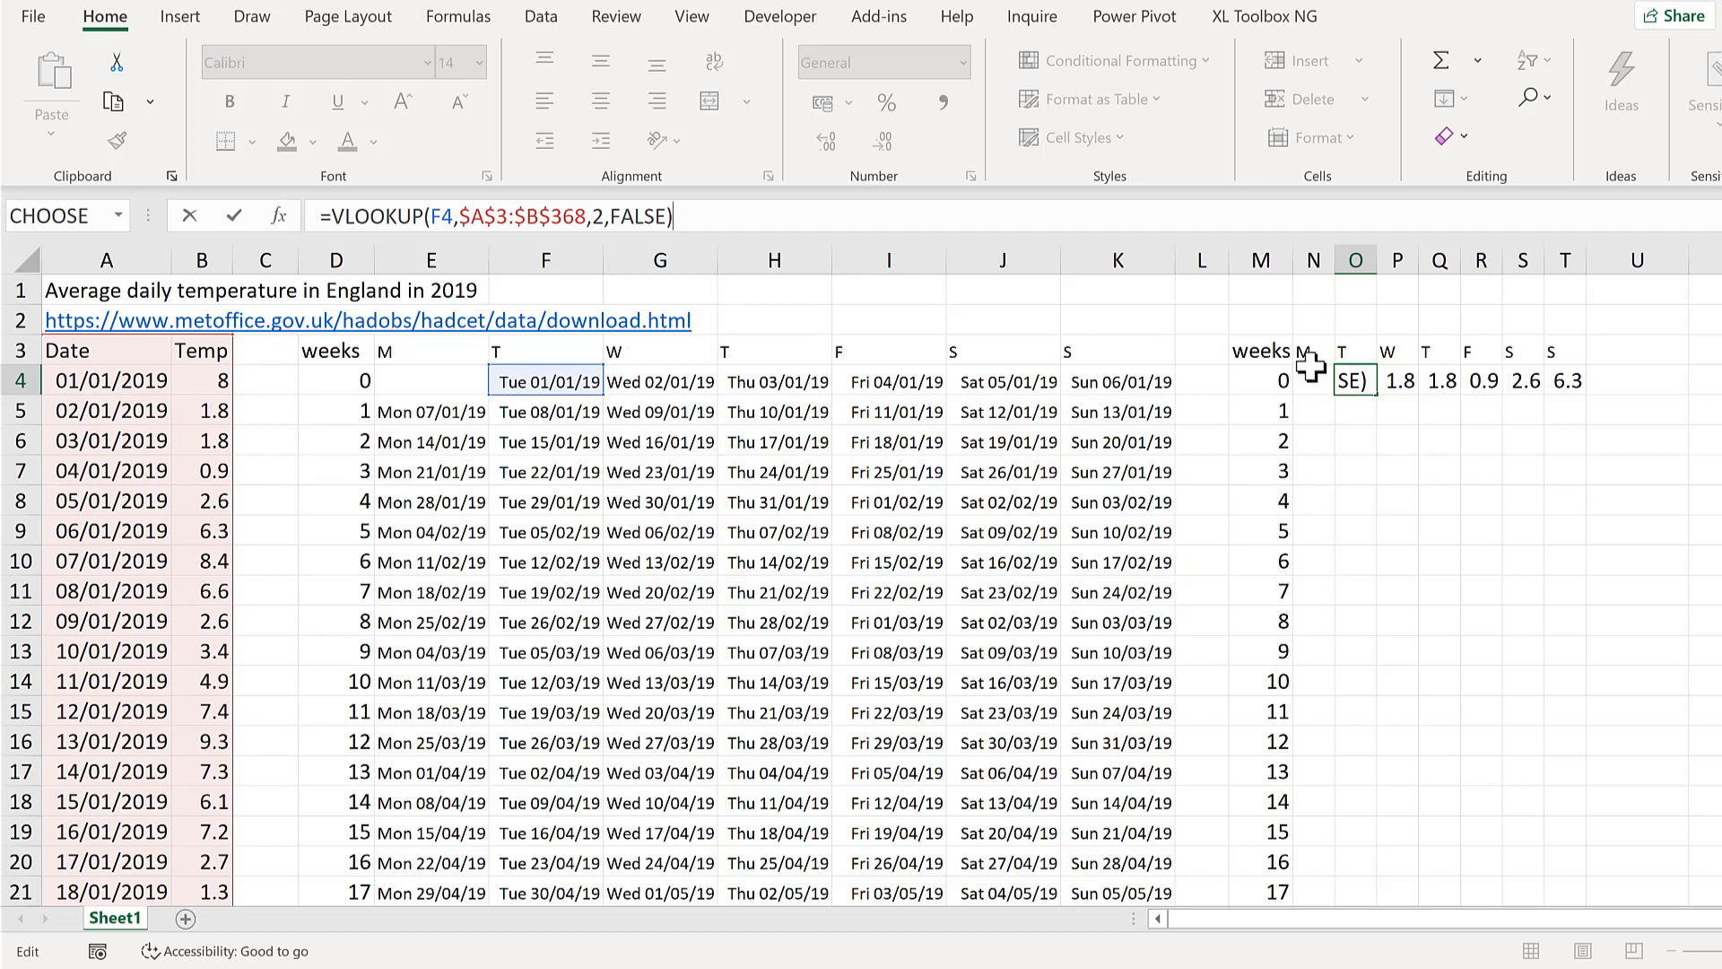
Step: Close the O4 formula unchanged and check the references of the filled lookup formula in T4
{"action": "key", "text": "Return"}
{"action": "left_click", "coordinate": [1565, 383]}
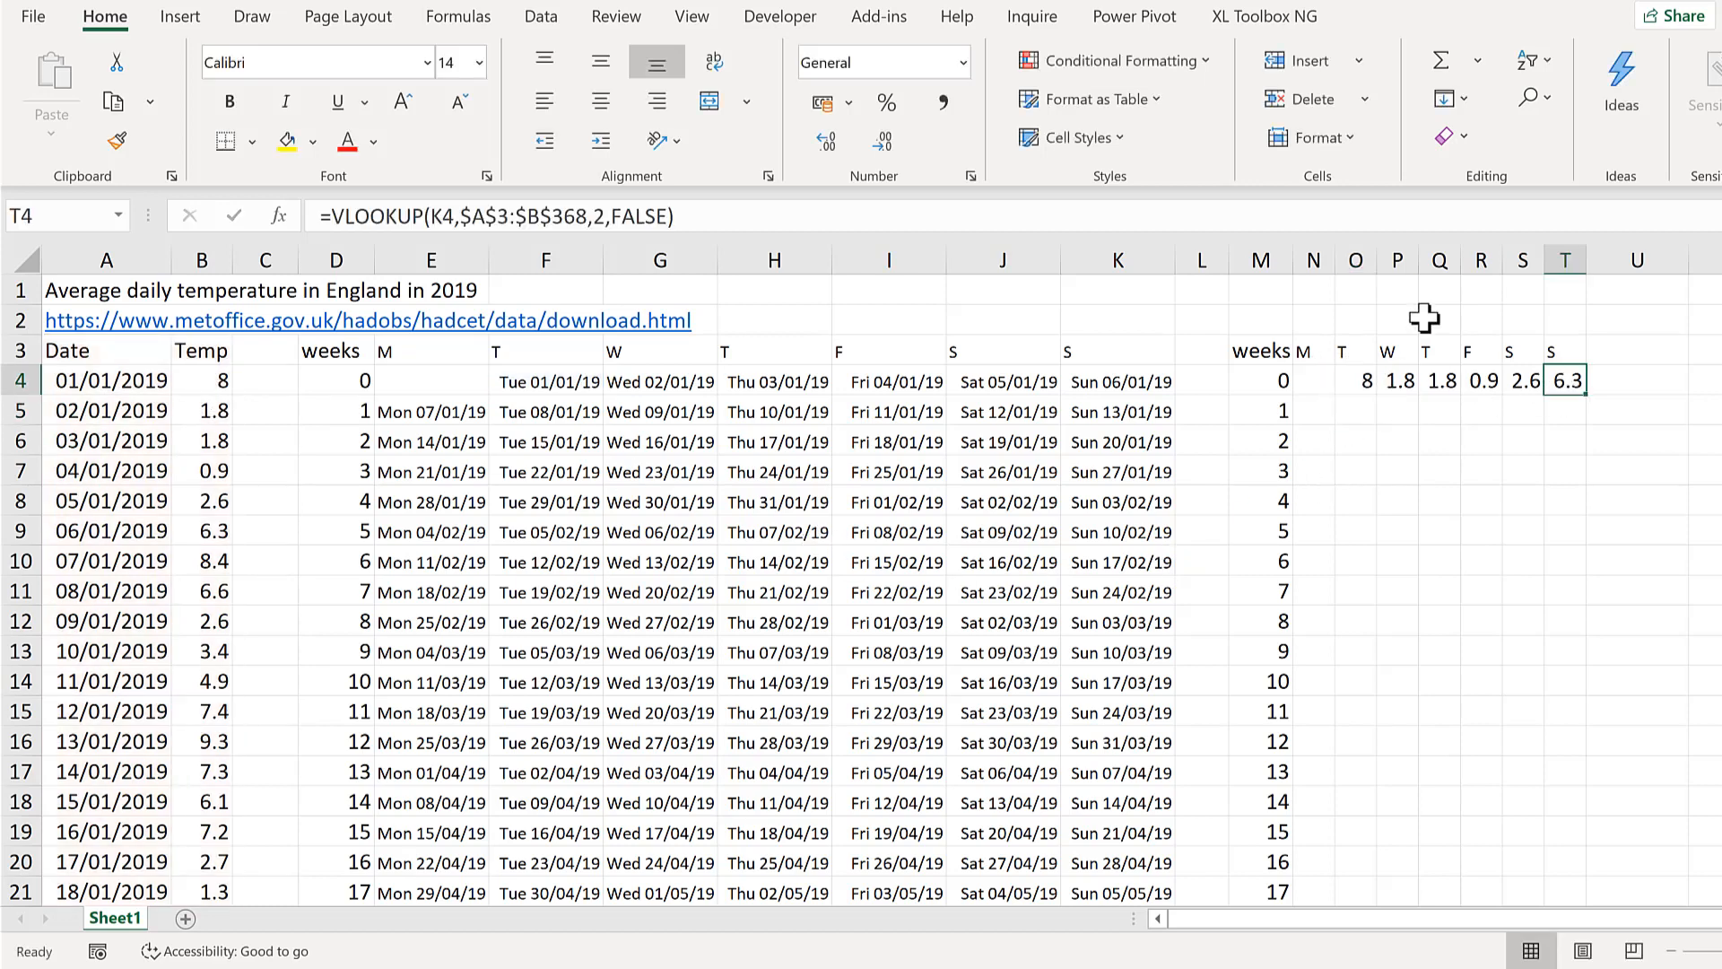
{"action": "left_click", "coordinate": [703, 217]}
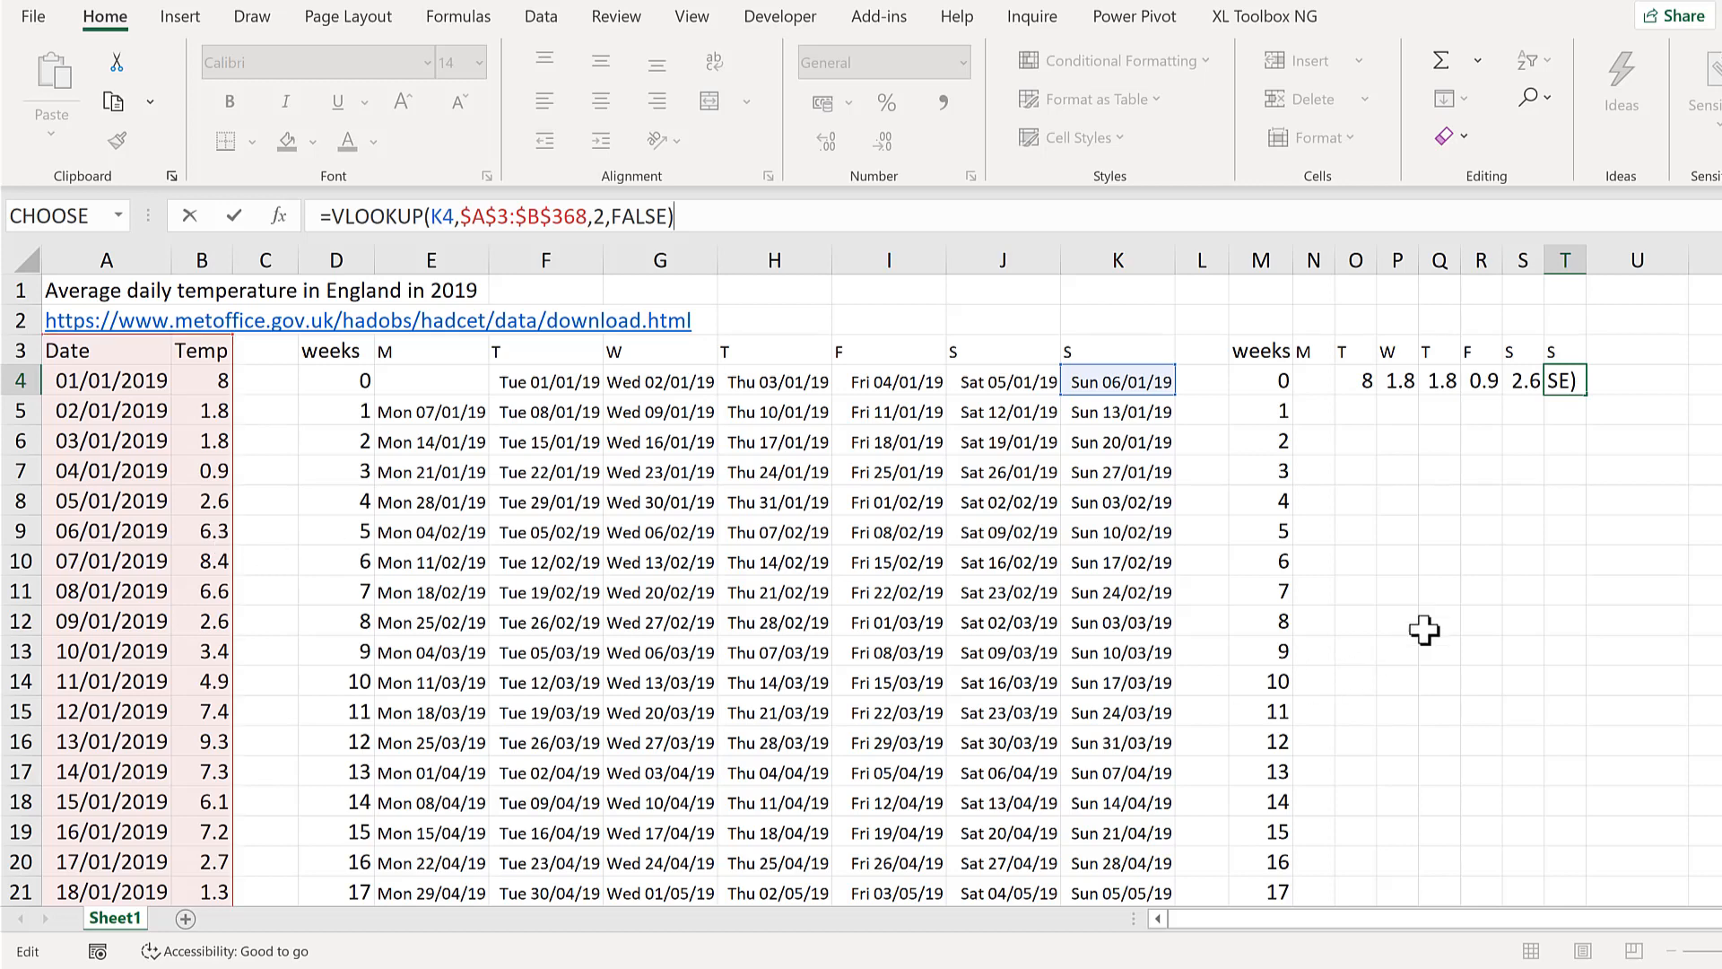
{"action": "key", "text": "Return"}
{"action": "key", "text": "Up"}
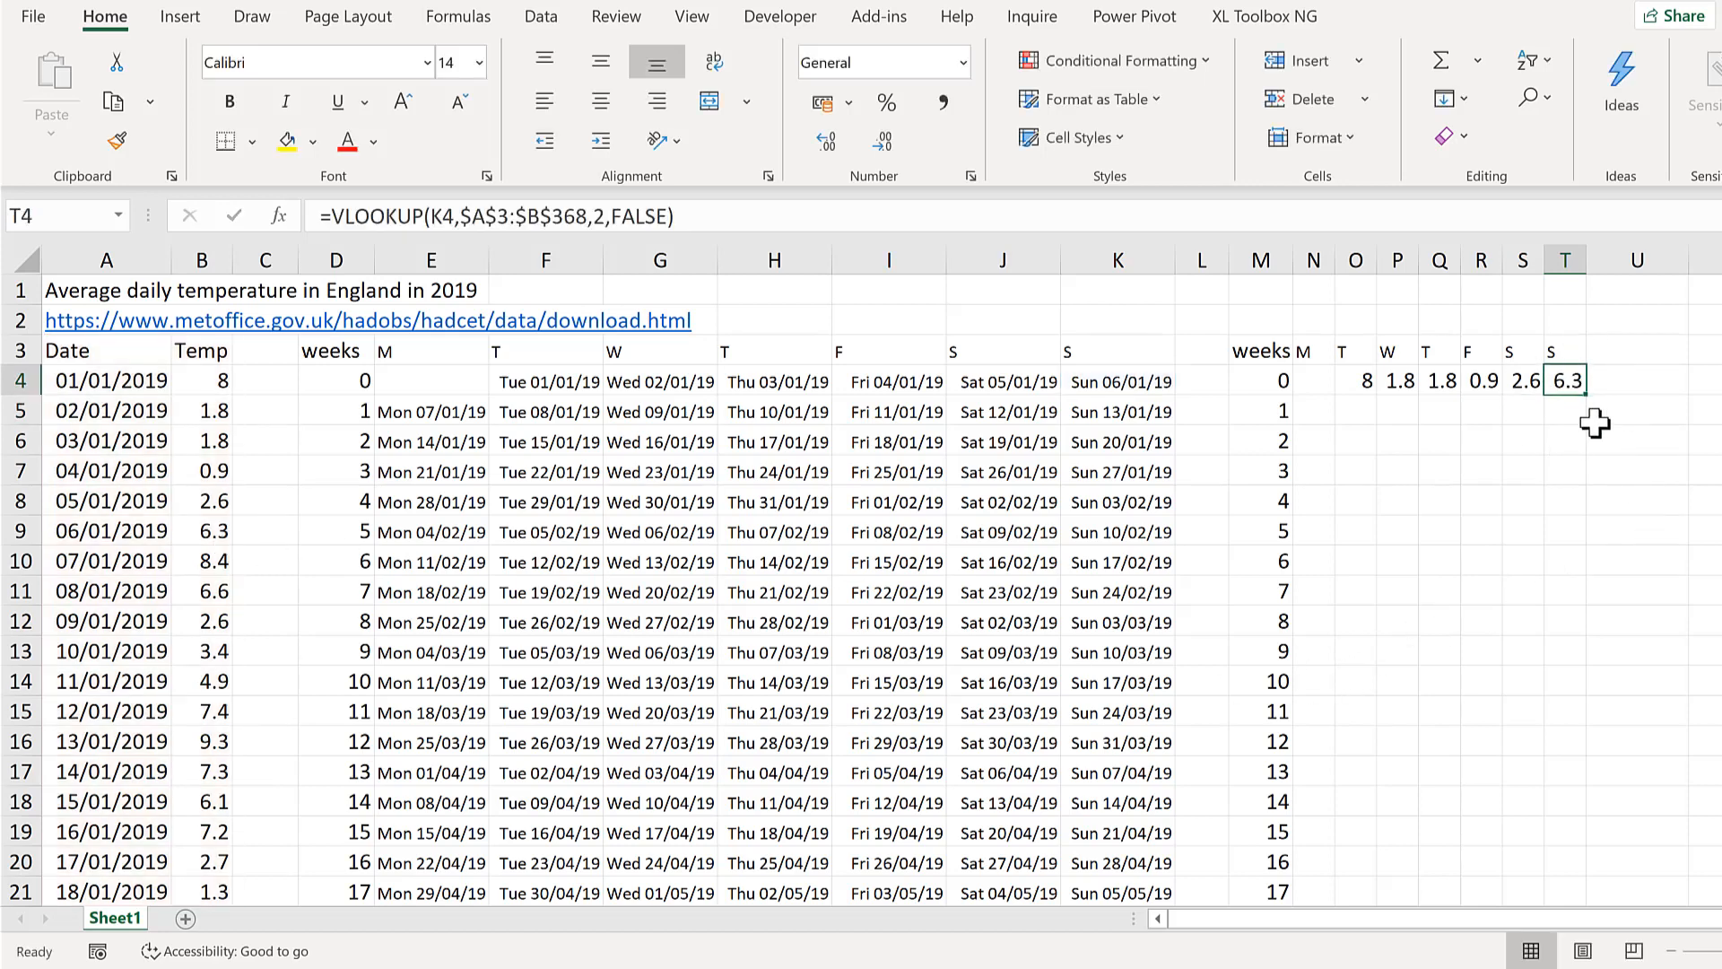
Step: Extend the O4 temperature lookup back to N4, and fill the N4:T4 formulas down through all the week rows
{"action": "left_click", "coordinate": [1356, 384]}
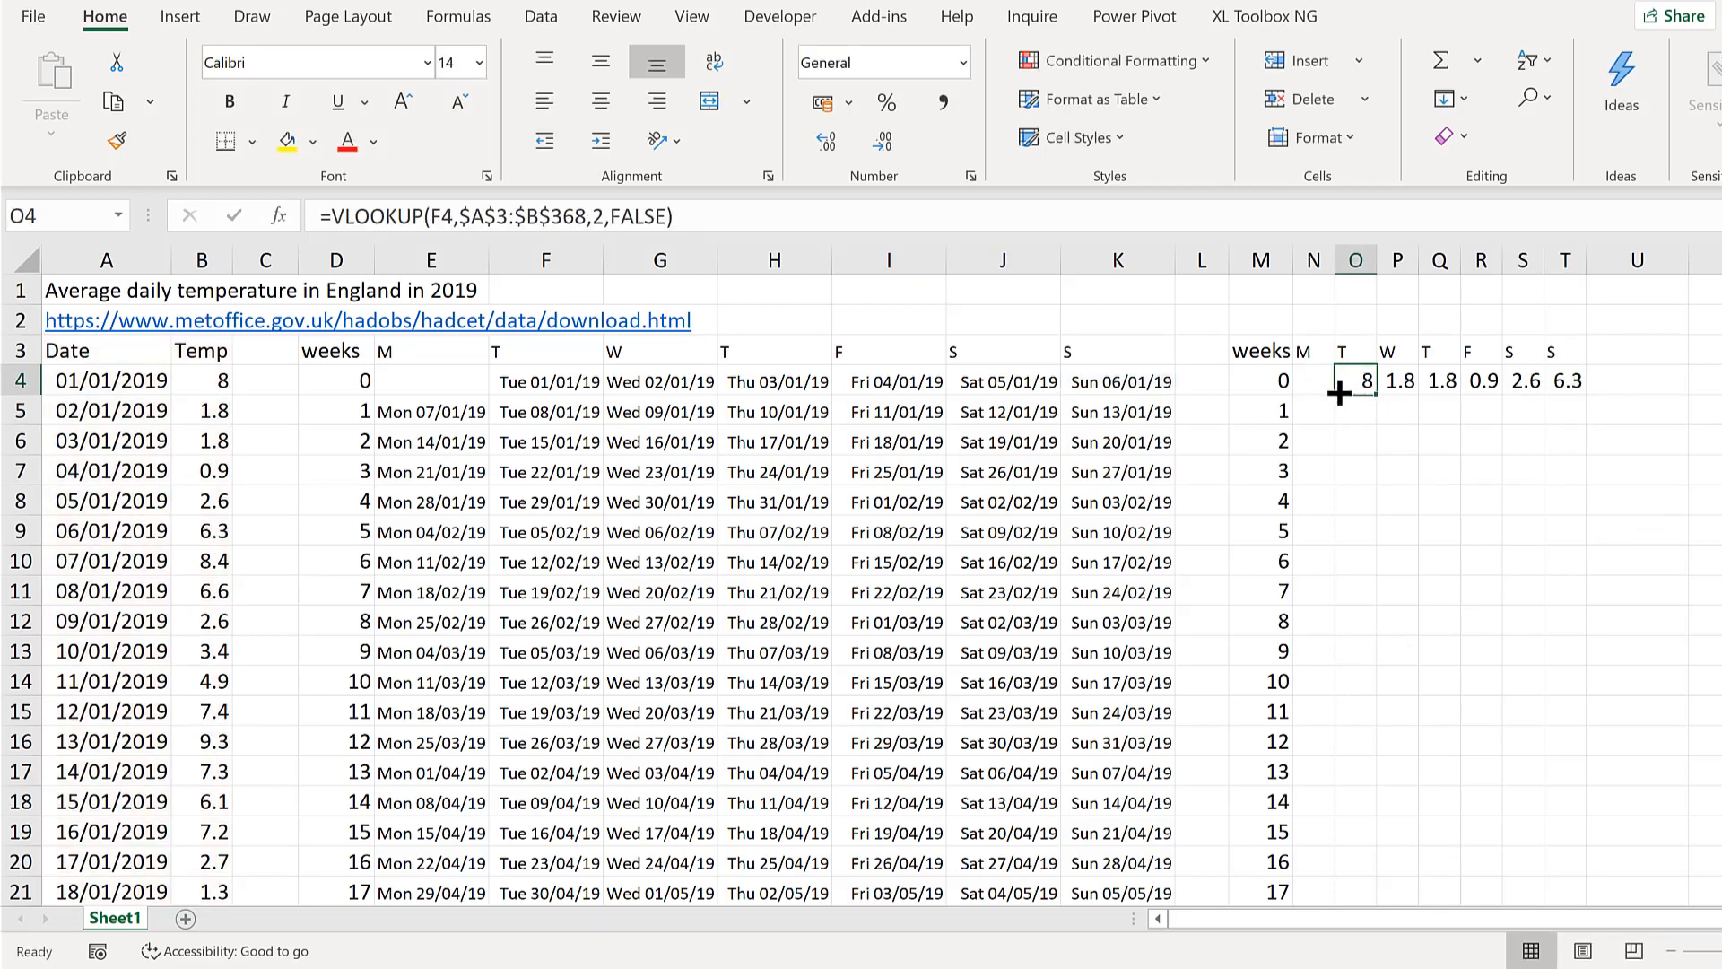
{"action": "left_click_drag", "start_coordinate": [1340, 392], "coordinate": [1576, 378]}
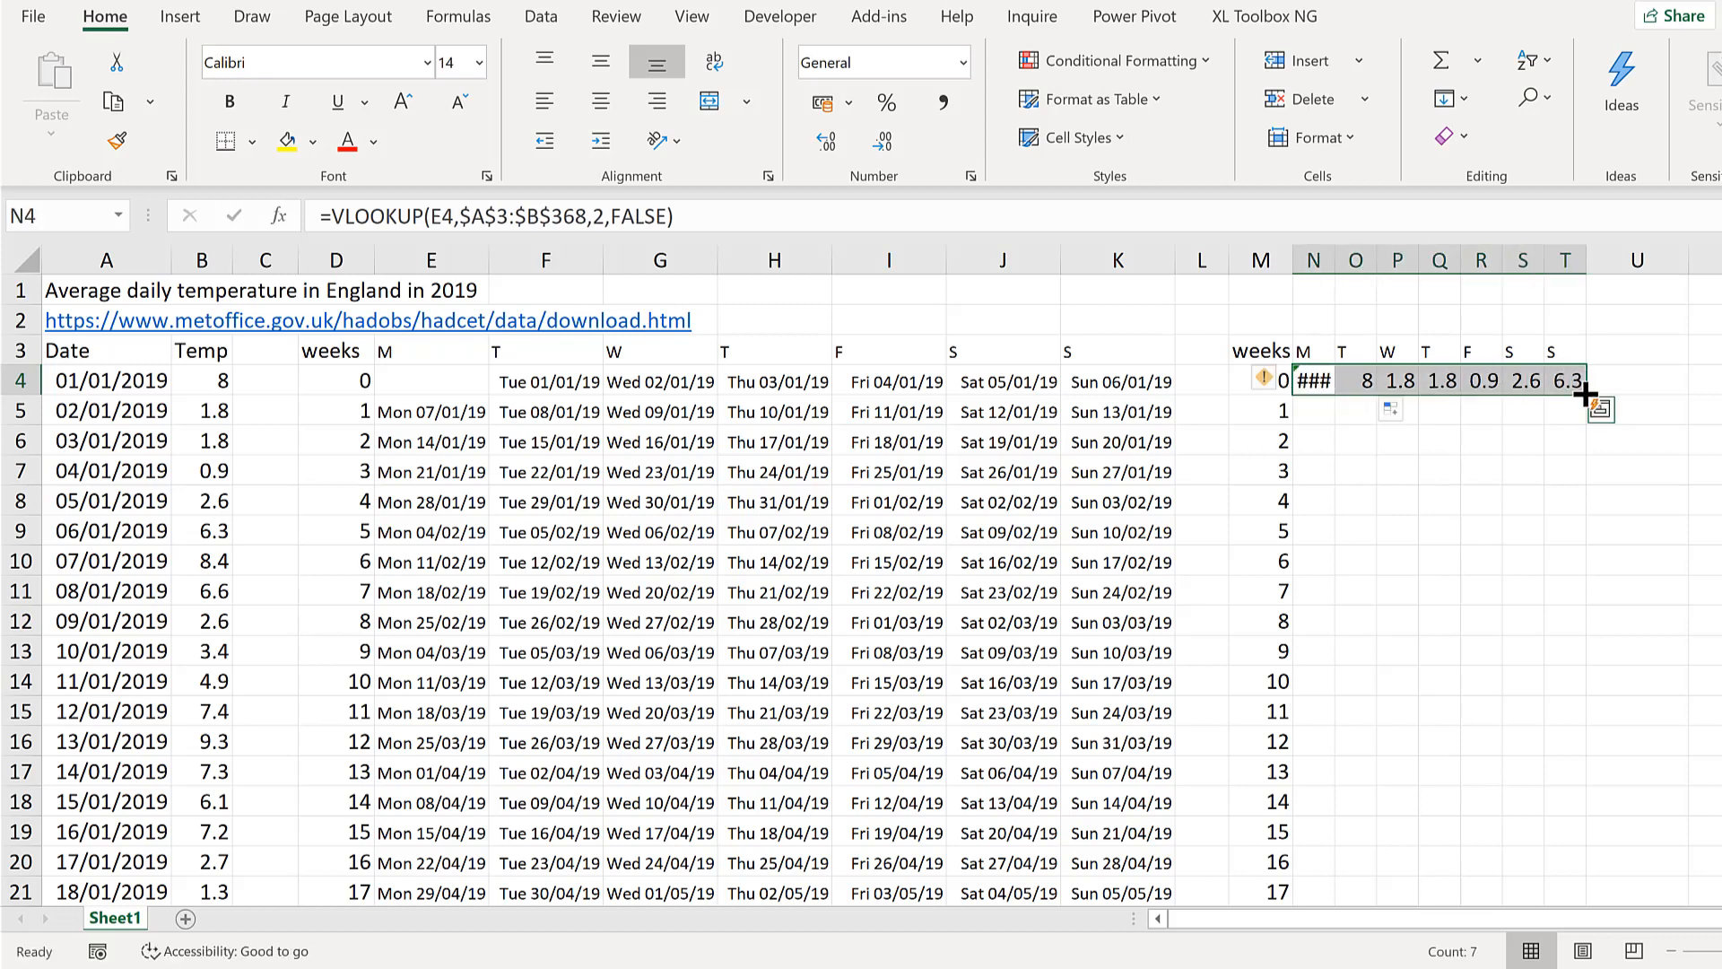
{"action": "double_click", "coordinate": [1584, 394]}
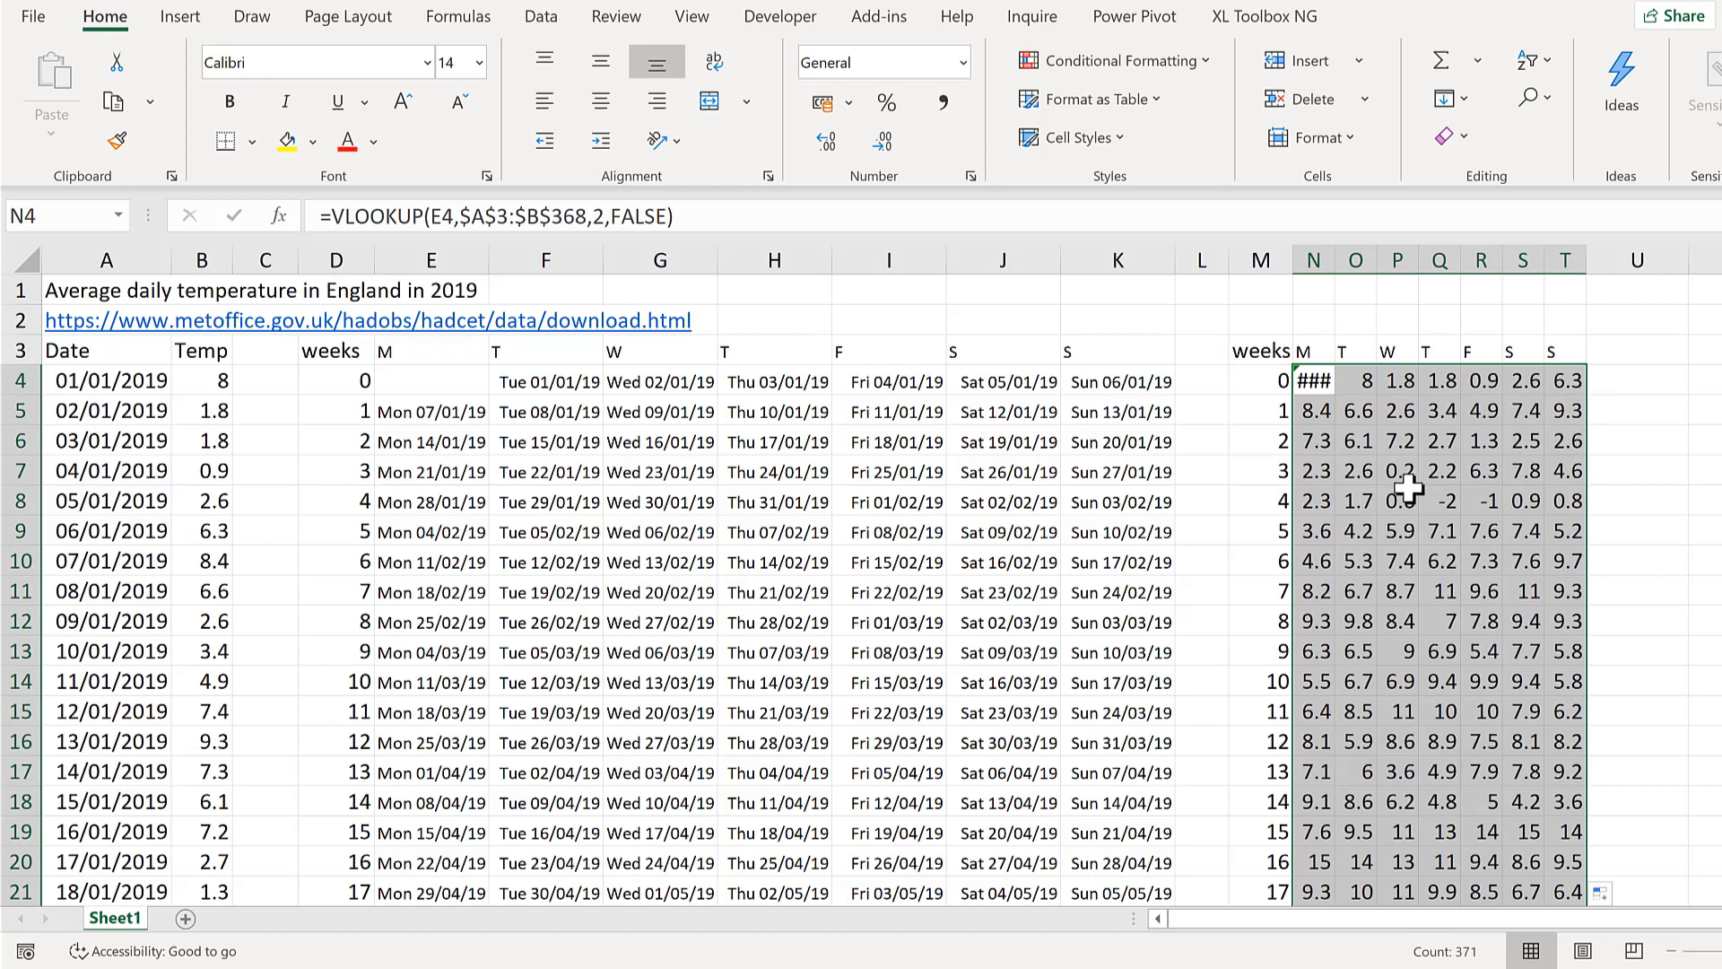
Step: Clear the lookup in N4, the Monday of week 0 that has no date
{"action": "left_click", "coordinate": [1400, 500]}
{"action": "left_click", "coordinate": [1326, 384]}
{"action": "key", "text": "Delete"}
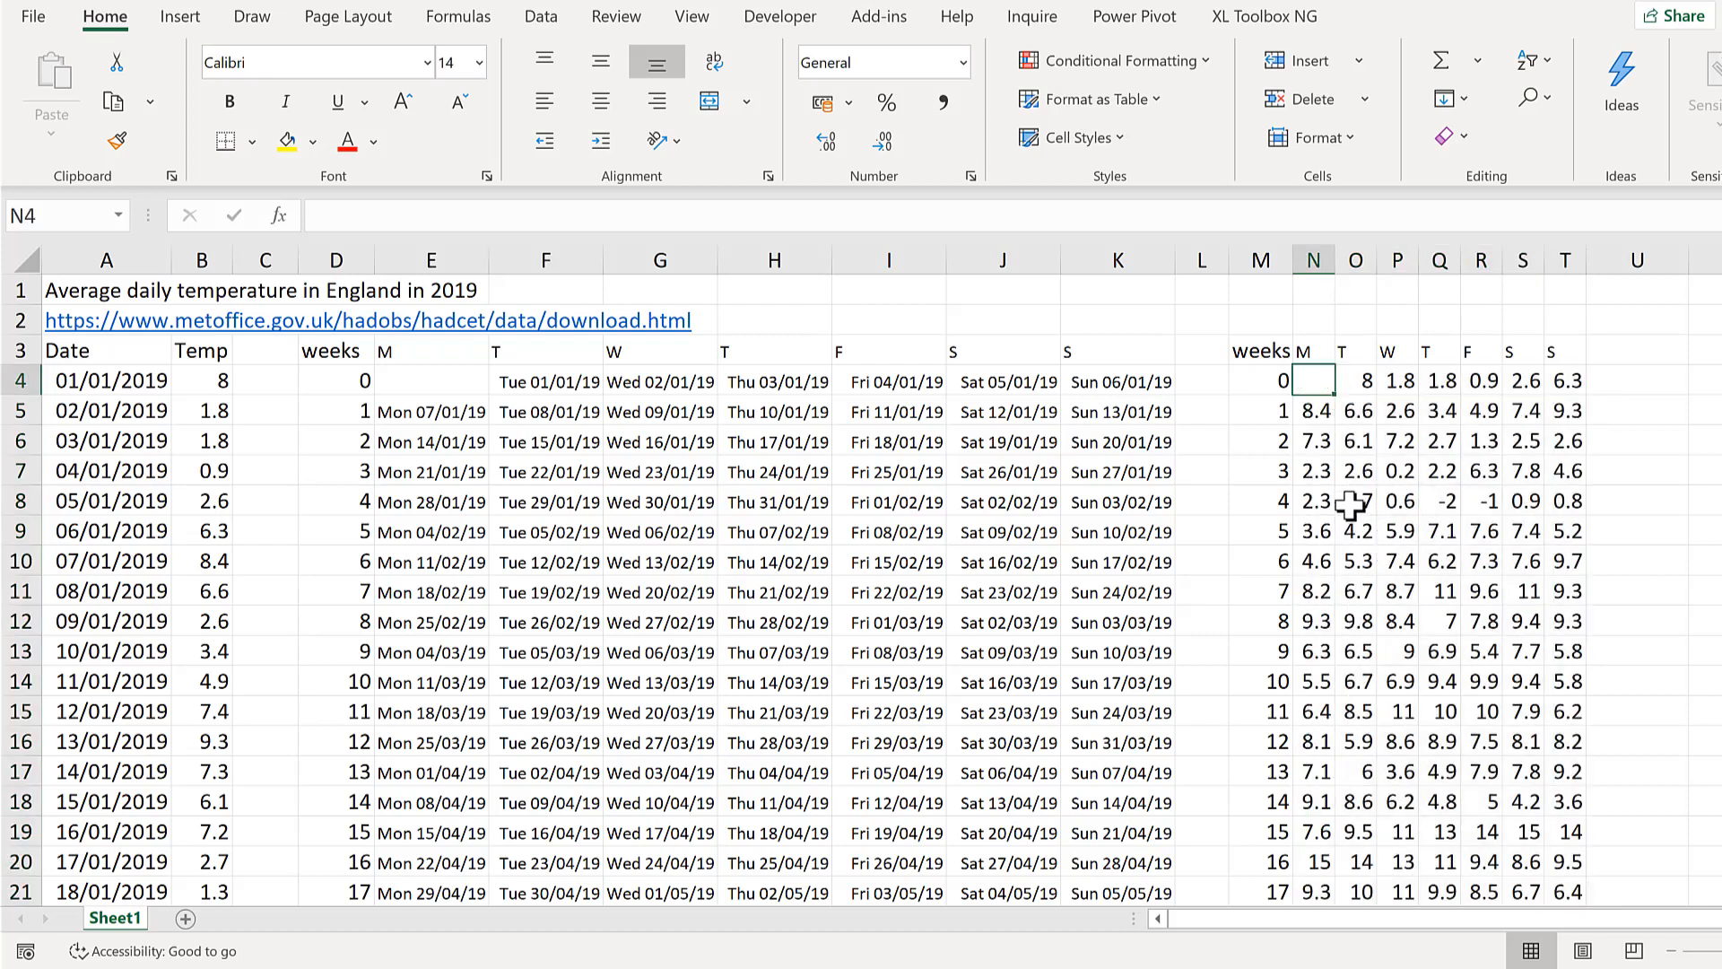
Step: Check the cell references of the N5 lookup formula, and inspect the date list in column A down to its last row
{"action": "left_click", "coordinate": [1318, 413]}
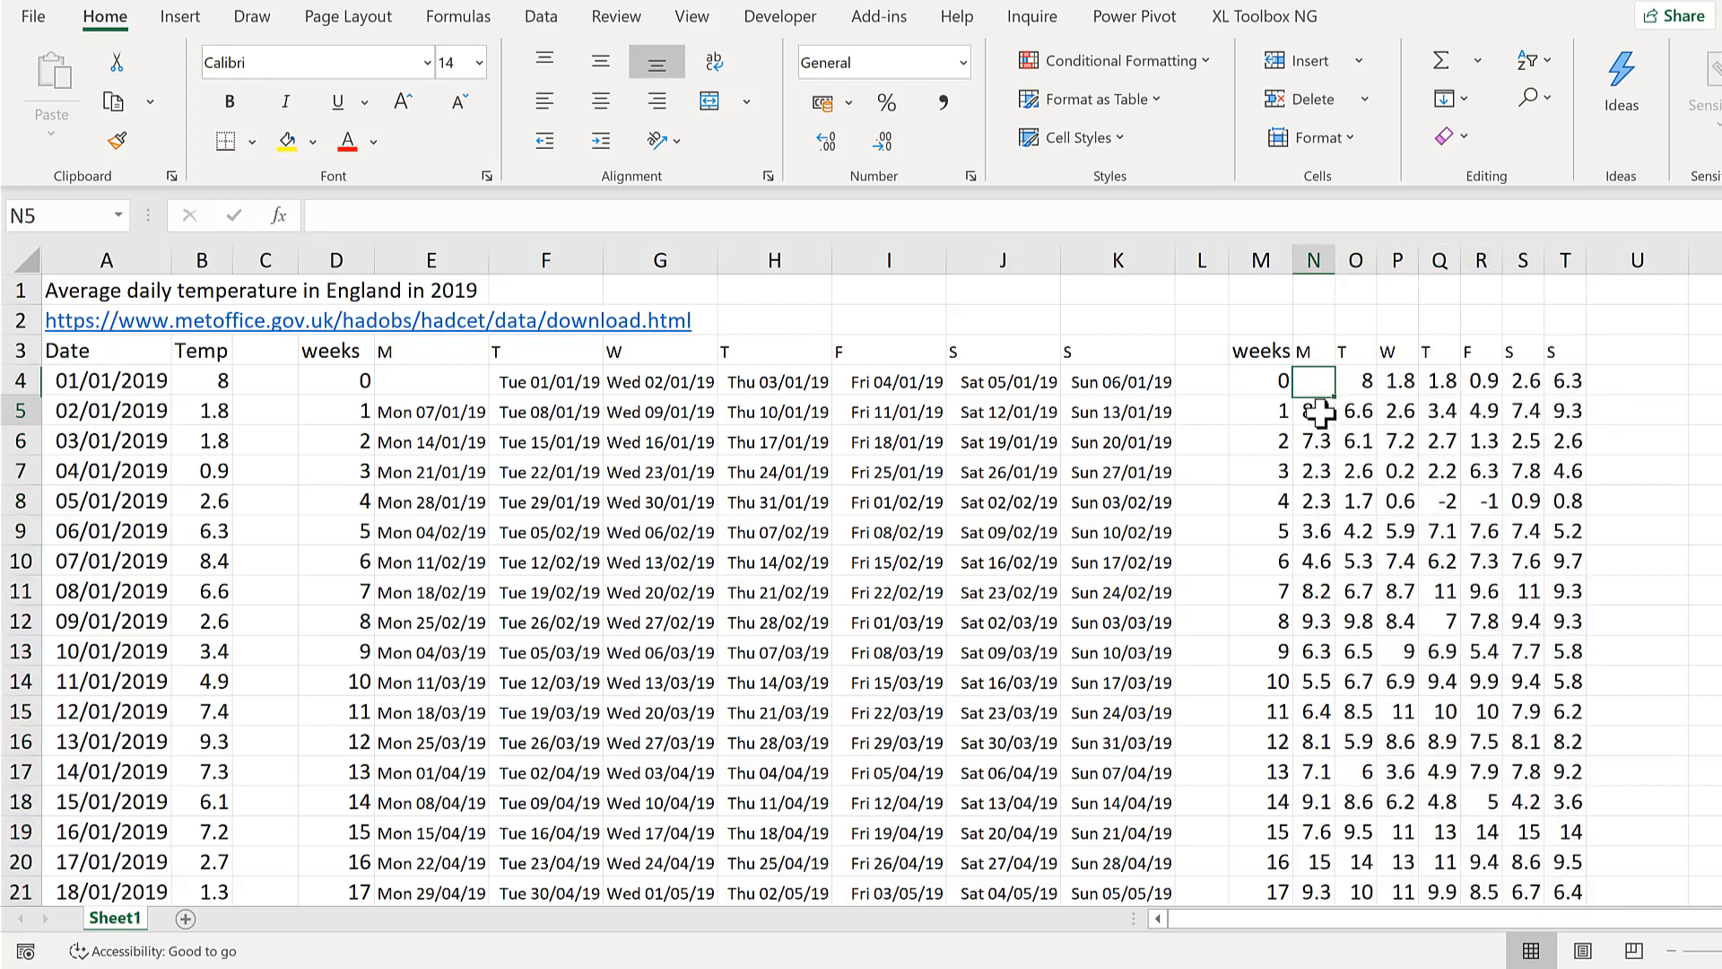
{"action": "left_click", "coordinate": [715, 215]}
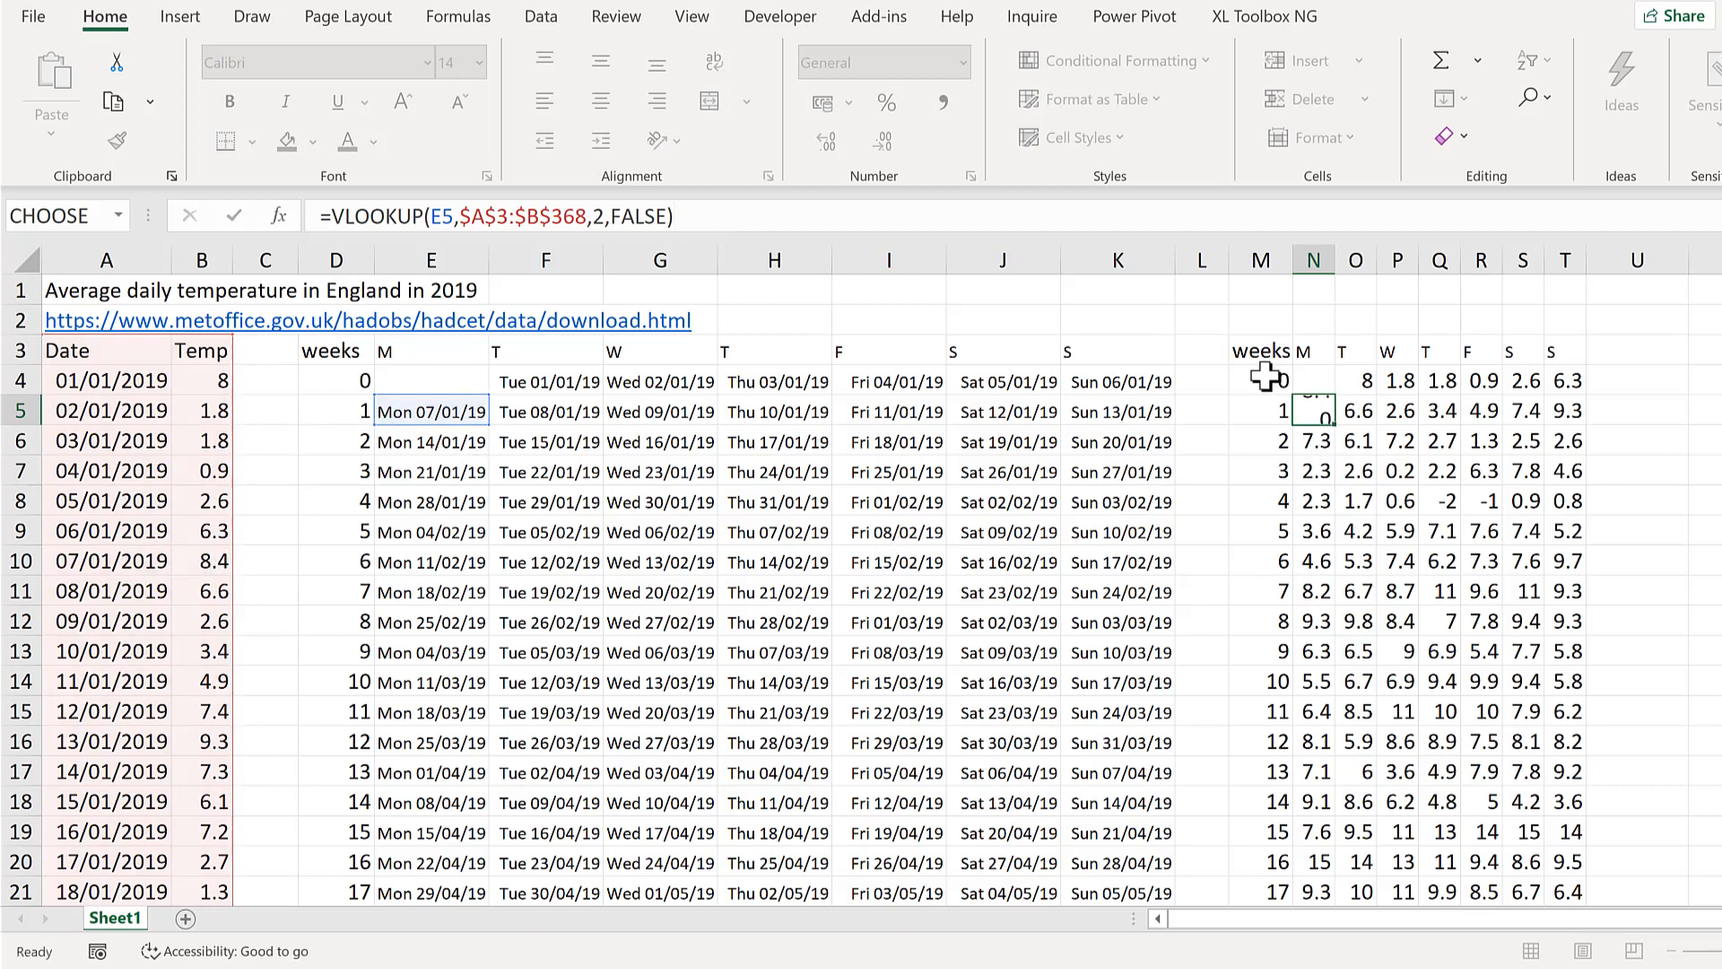
{"action": "key", "text": "Return"}
{"action": "left_click", "coordinate": [127, 593]}
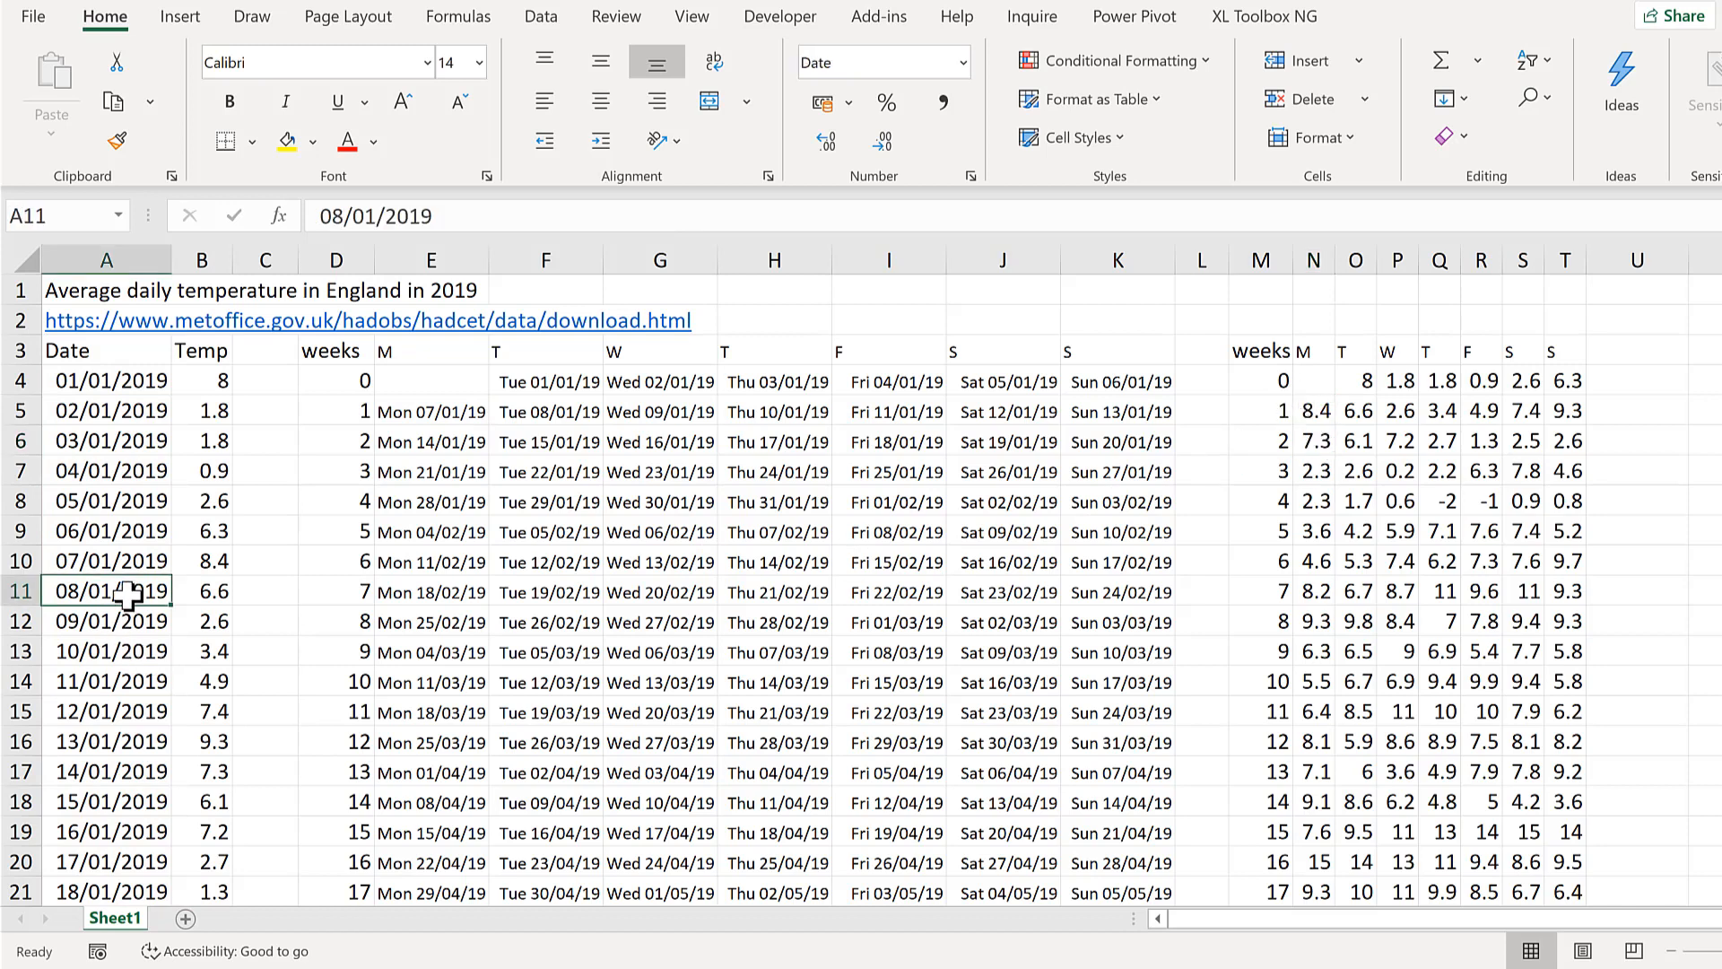
{"action": "key", "text": "ctrl+Down"}
{"action": "key", "text": "Down"}
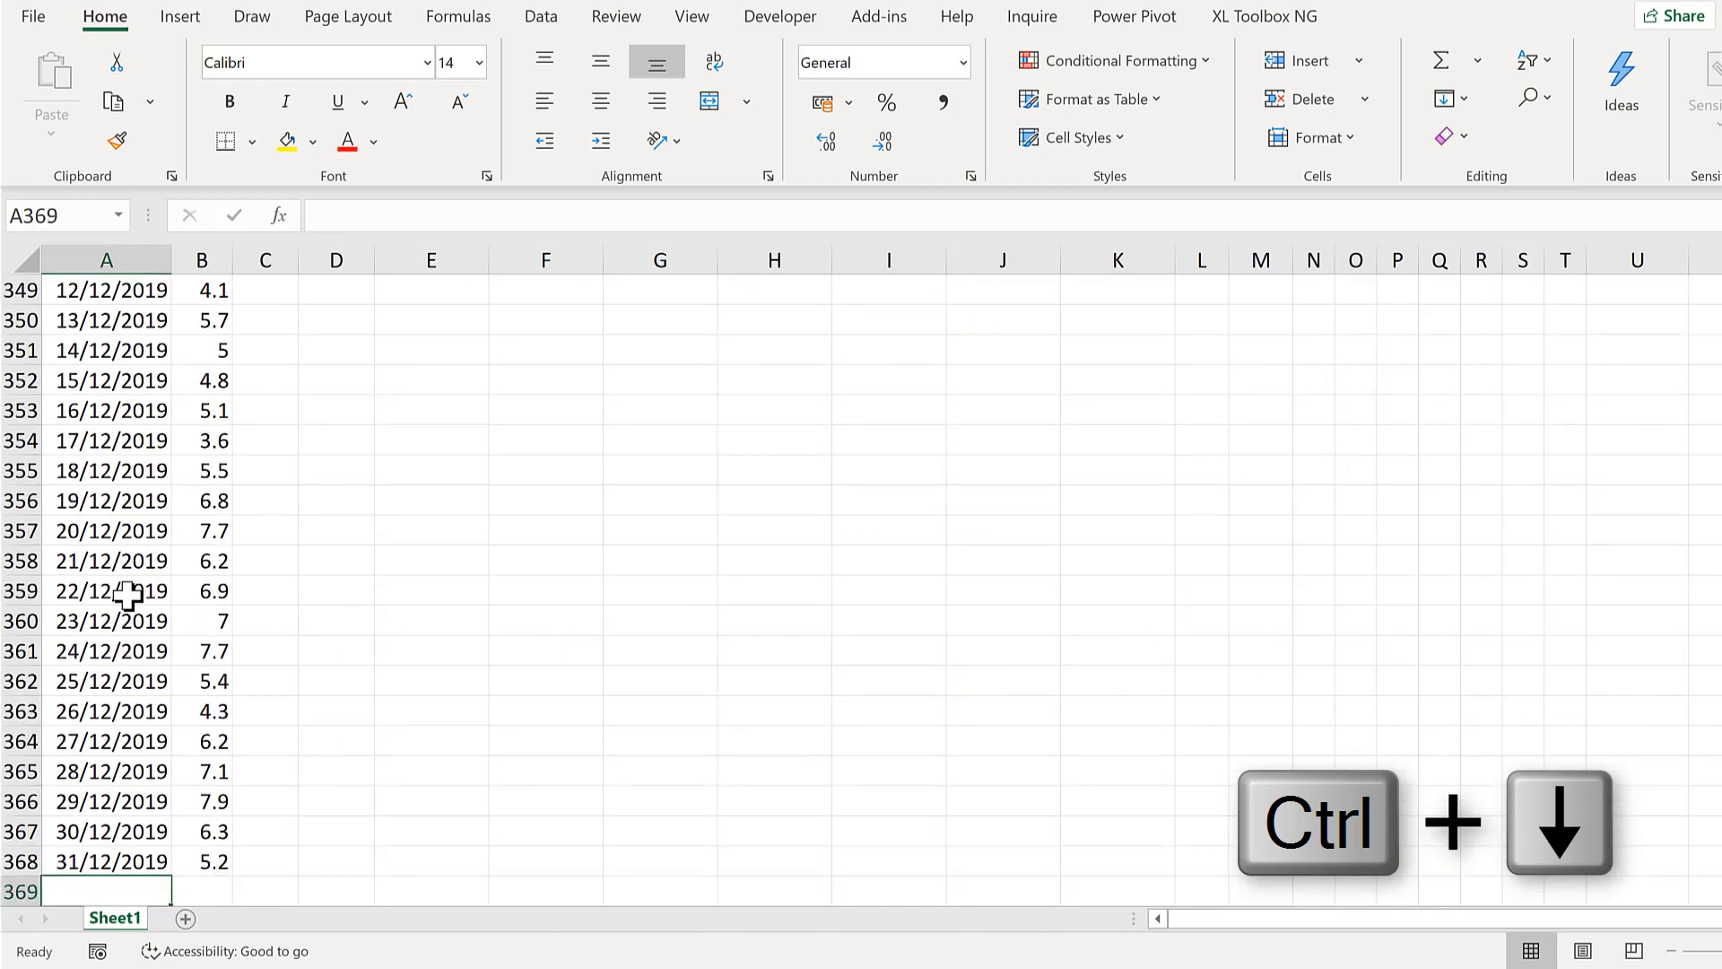
{"action": "key", "text": "Up"}
{"action": "key", "text": "ctrl+Up"}
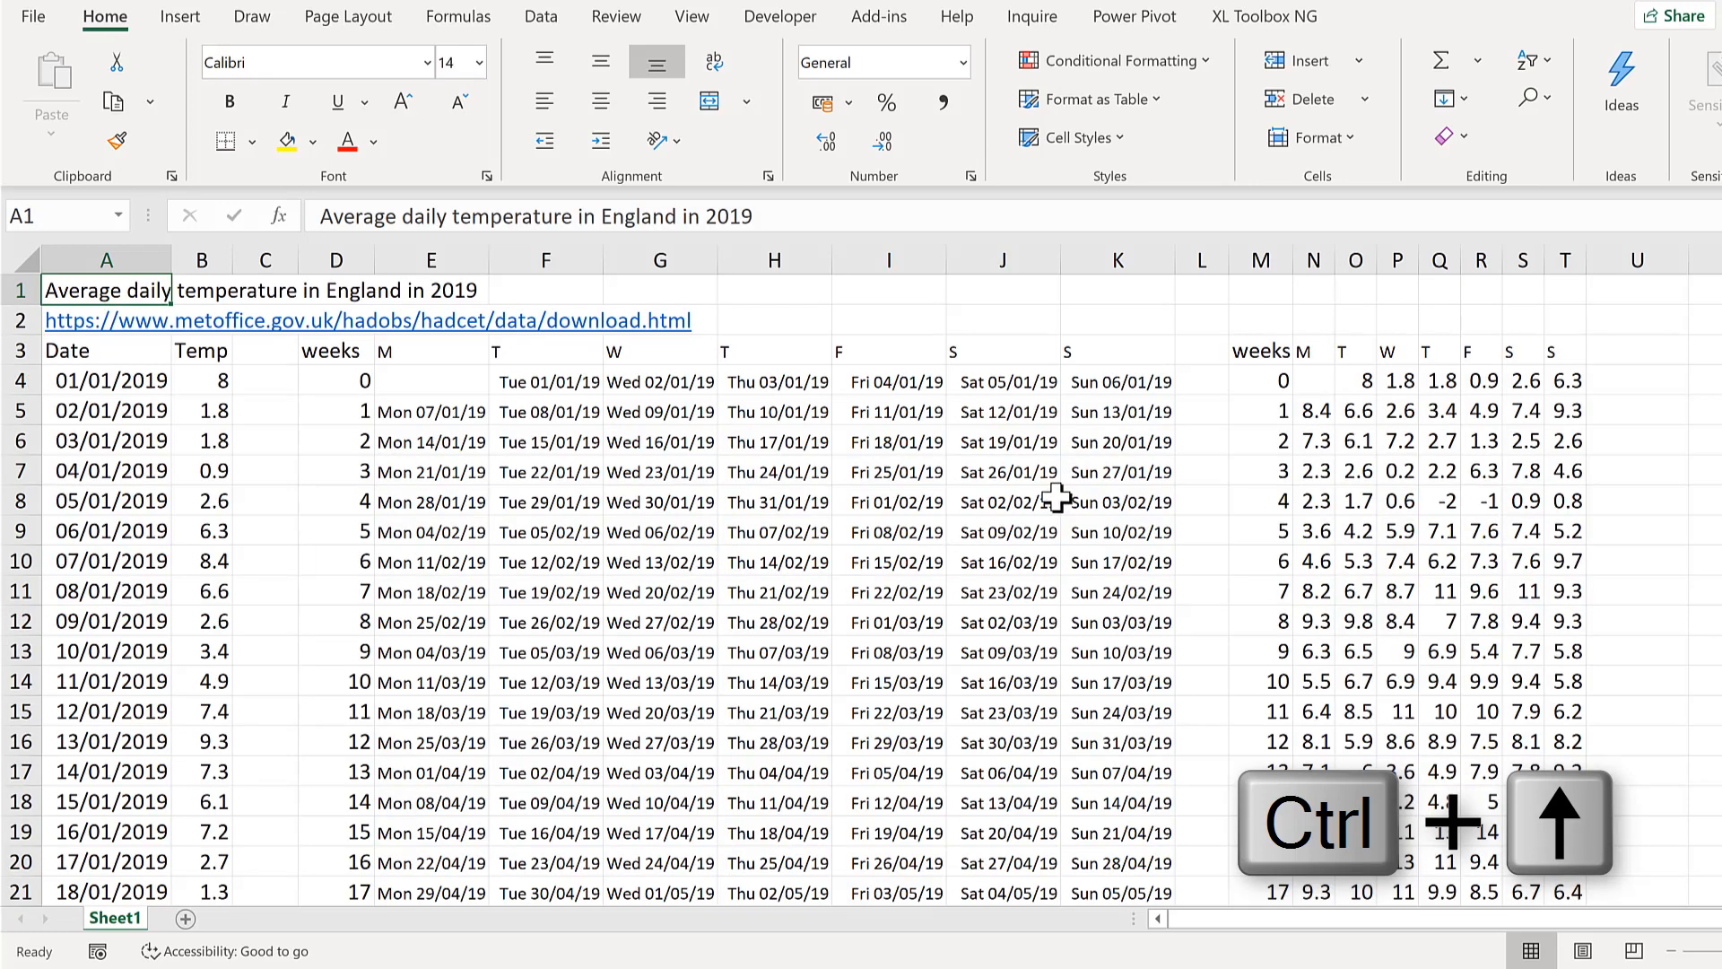
Step: Clear the lookups in P56:T56, the week 52 days that have no date, and return to the grid's first rows
{"action": "left_click", "coordinate": [1270, 523]}
{"action": "key", "text": "ctrl+Down"}
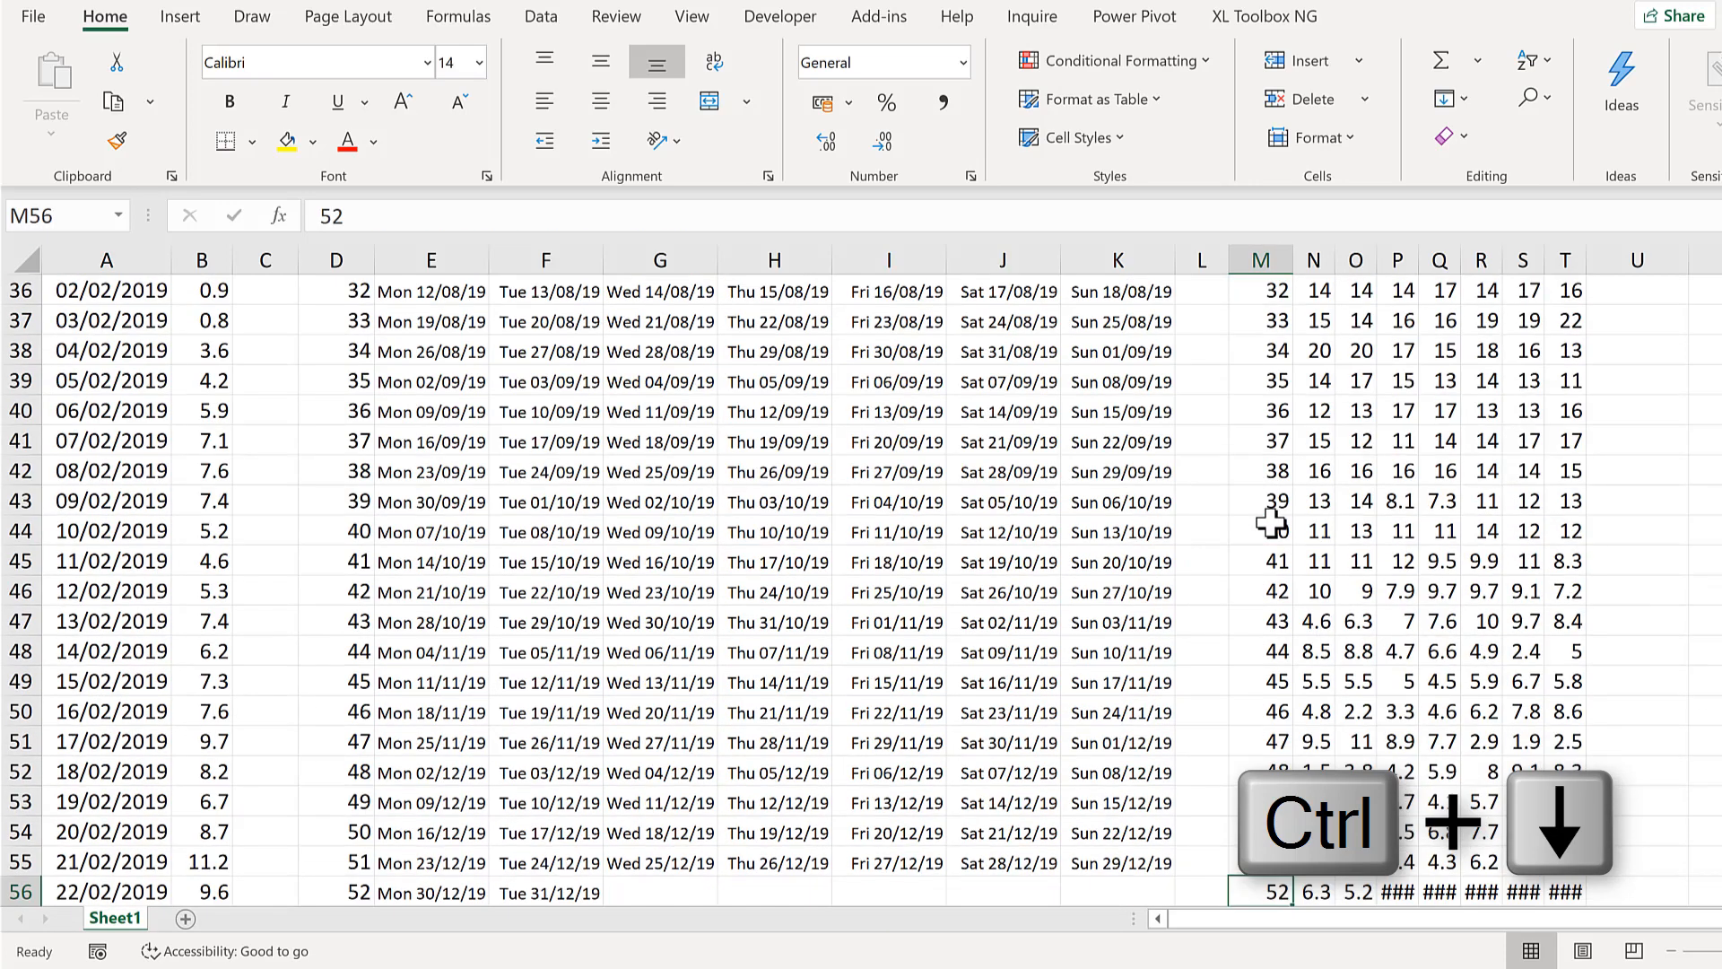
{"action": "scroll", "coordinate": [1223, 713], "scroll_direction": "down", "scroll_amount": 2}
{"action": "left_click", "coordinate": [1358, 713]}
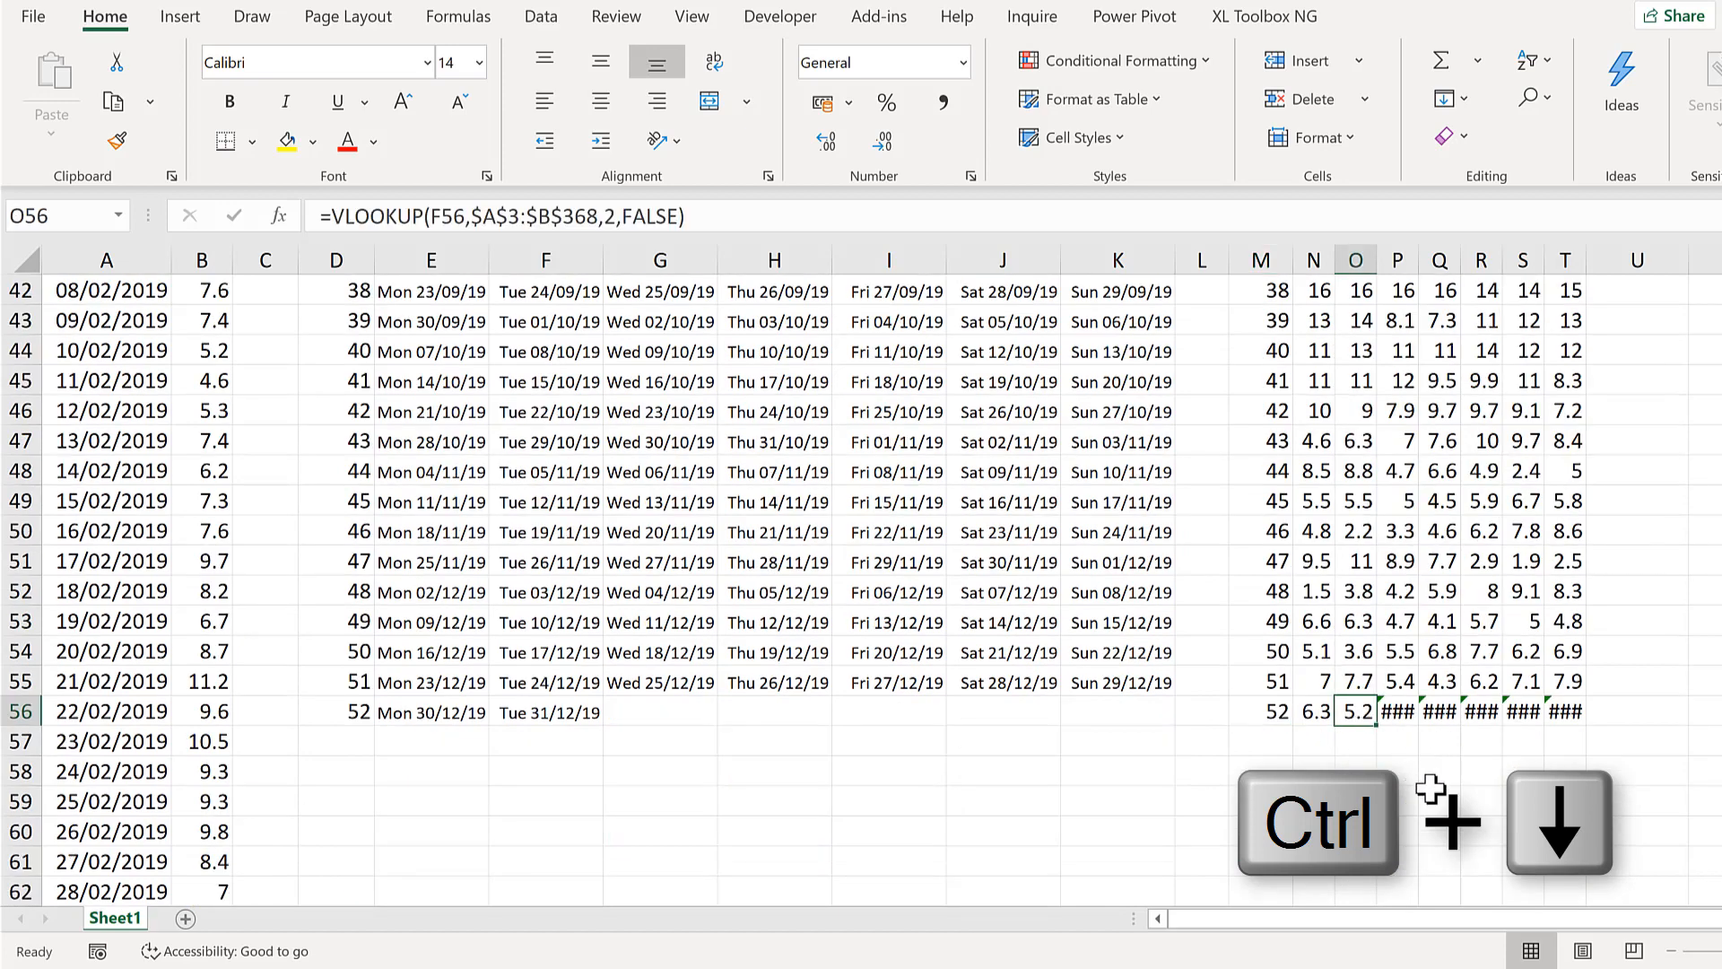
{"action": "left_click_drag", "start_coordinate": [1387, 713], "coordinate": [1568, 715]}
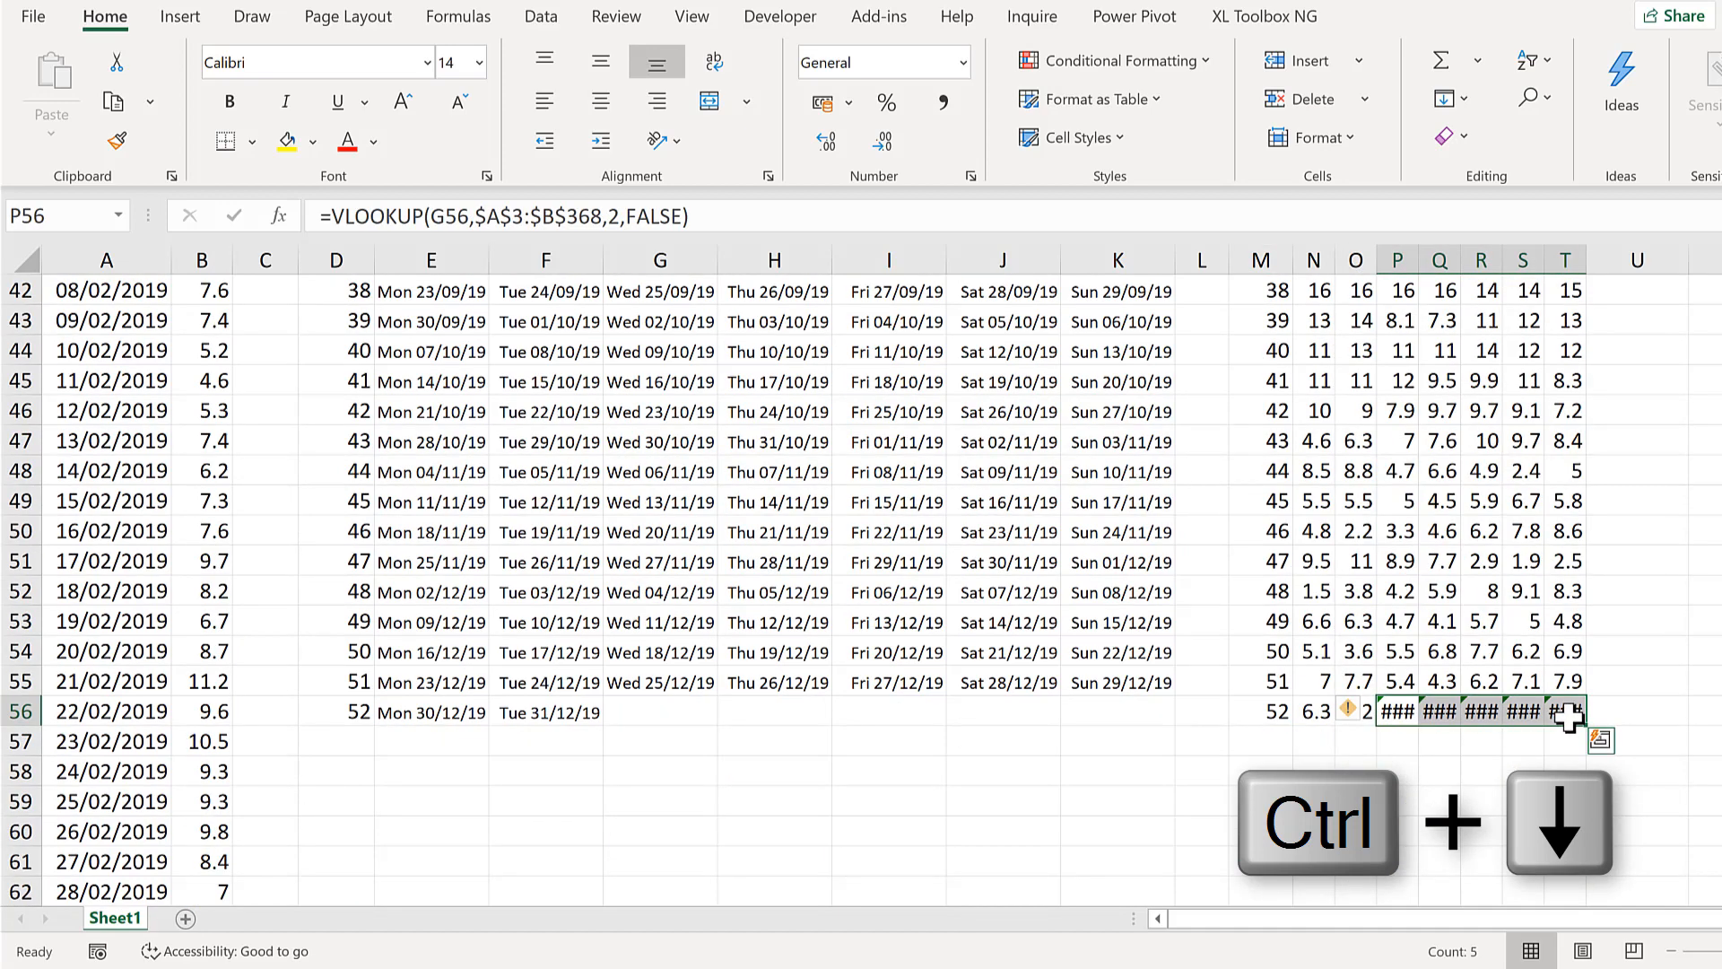
{"action": "key", "text": "Delete"}
{"action": "left_click", "coordinate": [1423, 566]}
{"action": "key", "text": "ctrl+Up"}
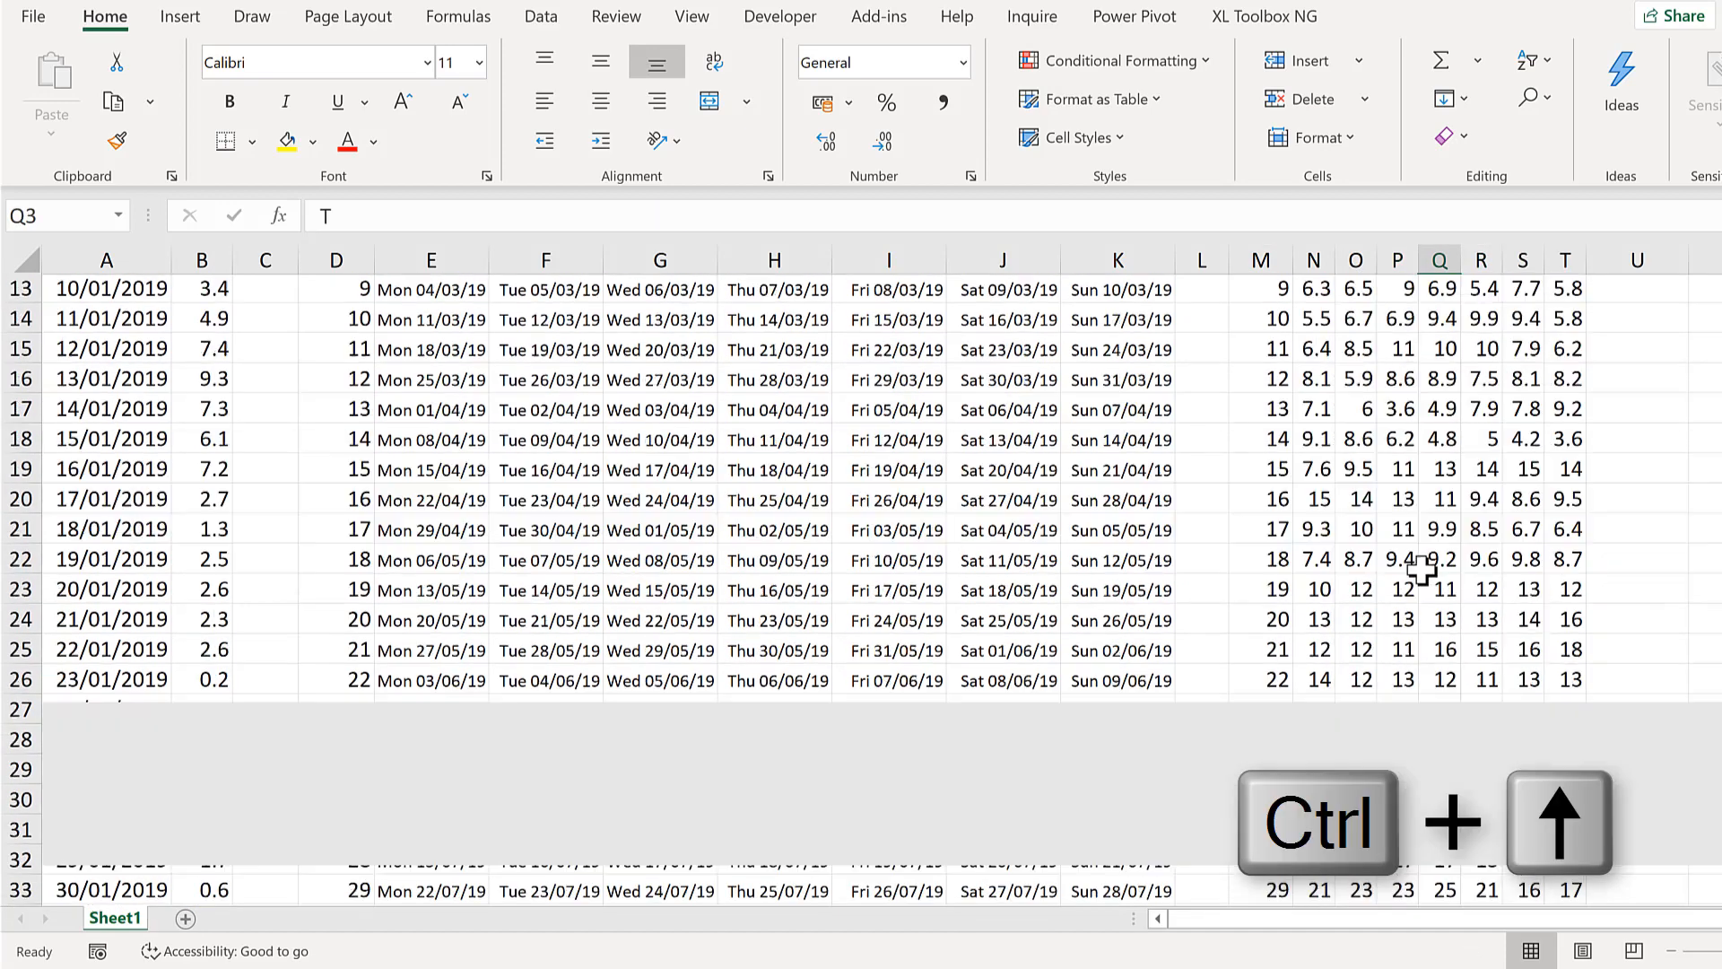
{"action": "scroll", "coordinate": [1420, 567], "scroll_direction": "up", "scroll_amount": 1}
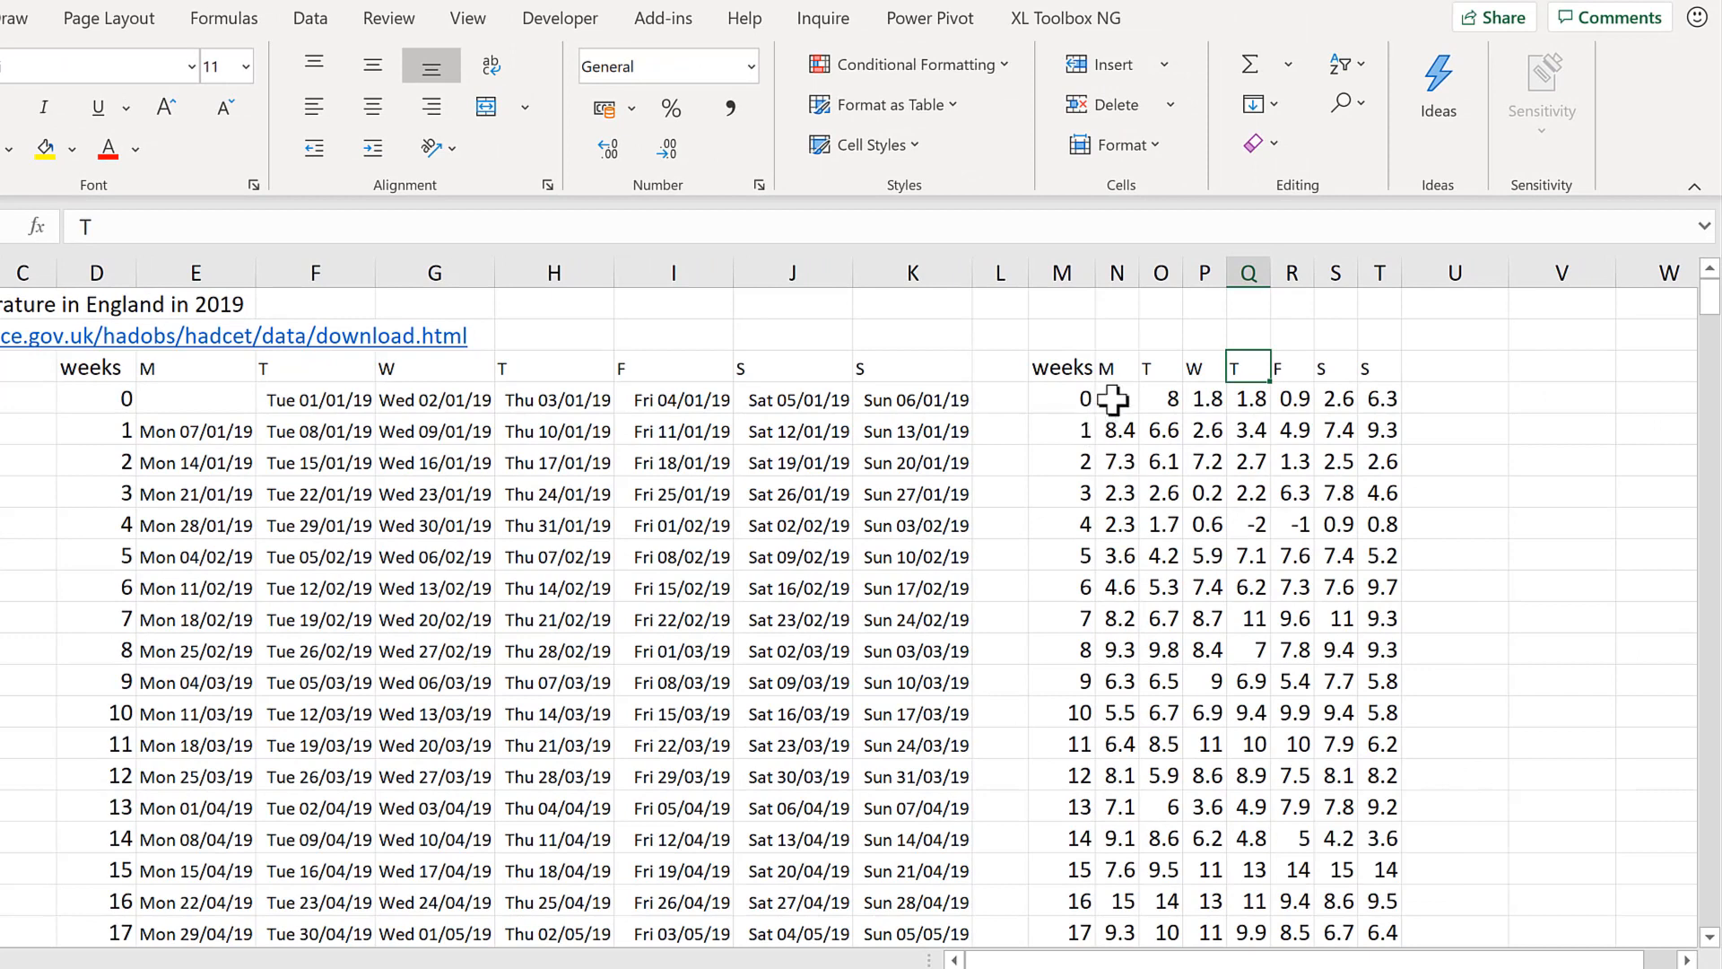
Step: Apply the Red - White - Blue Color Scale conditional formatting to the whole temperature grid N4:T56
{"action": "left_click_drag", "start_coordinate": [1112, 399], "coordinate": [1364, 388]}
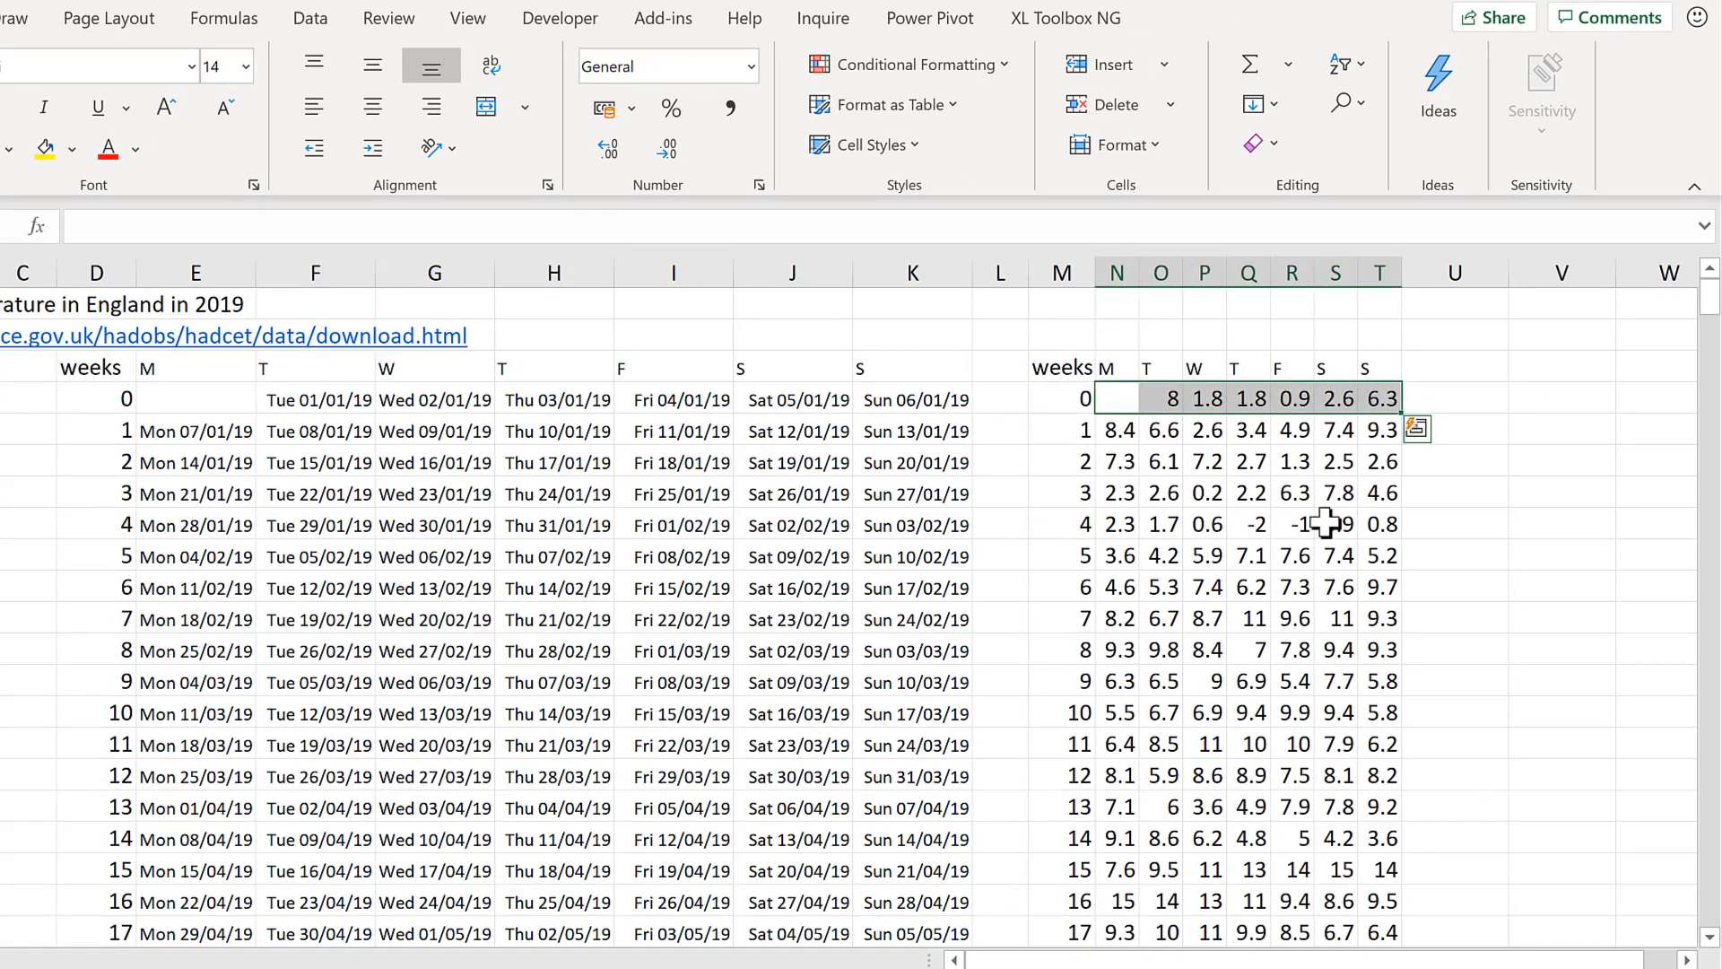
{"action": "key", "text": "ctrl+shift+Down"}
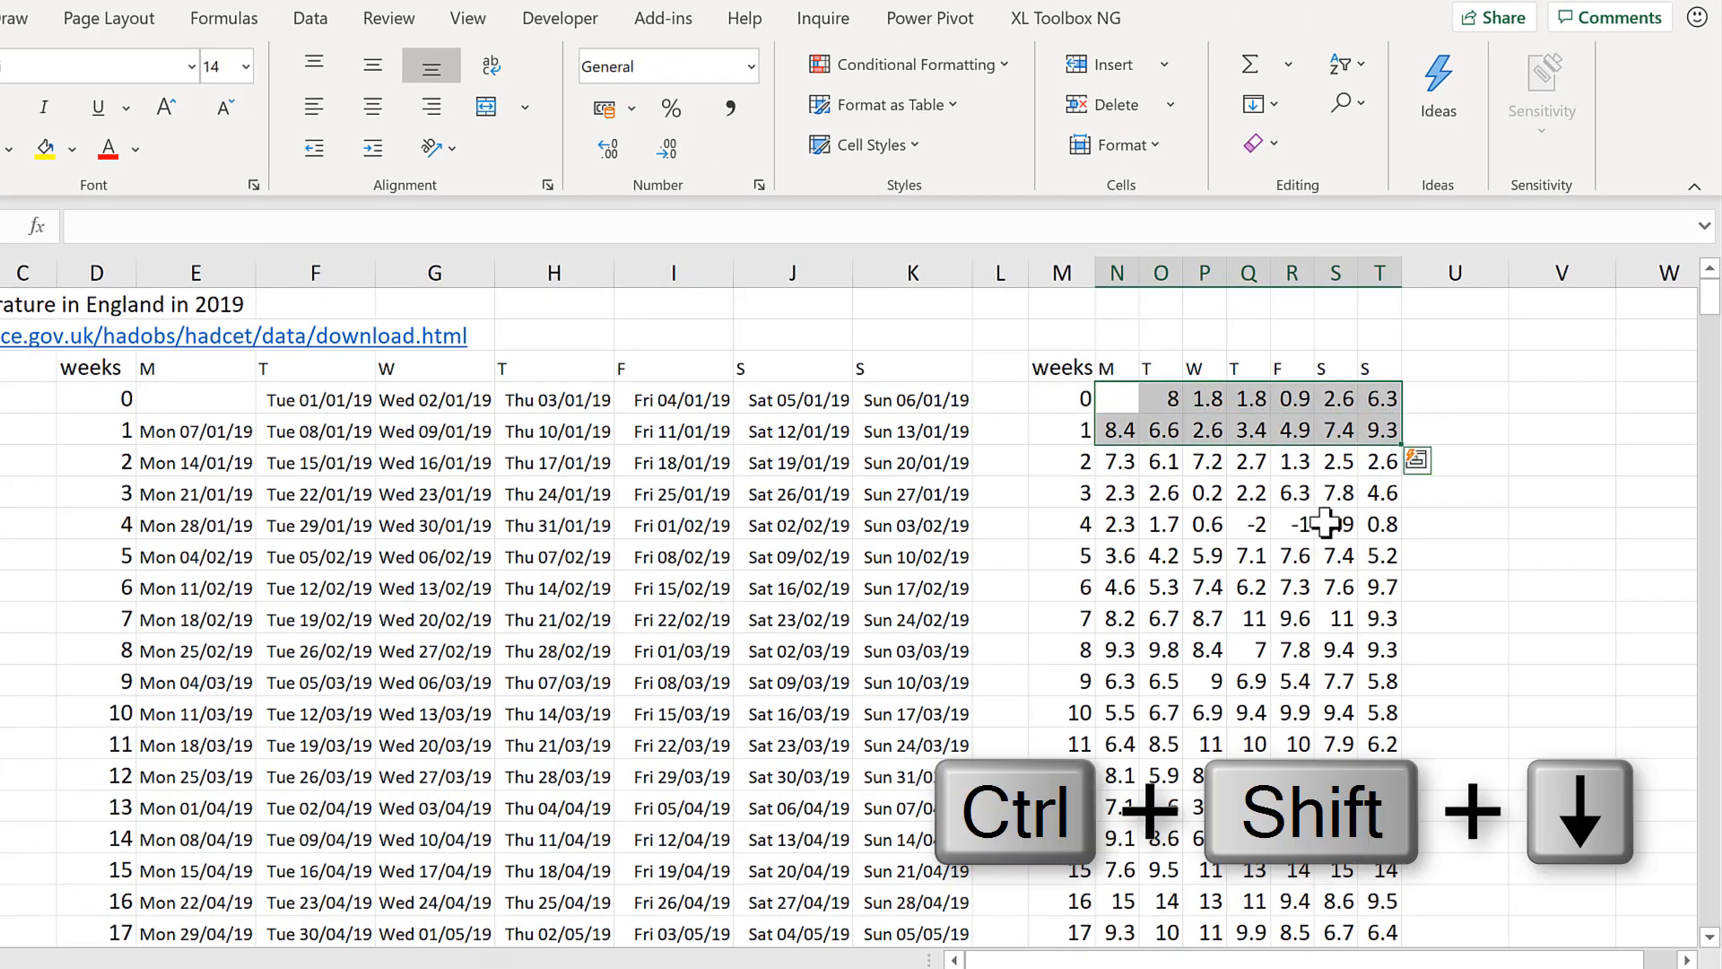
{"action": "key", "text": "ctrl+shift+Down"}
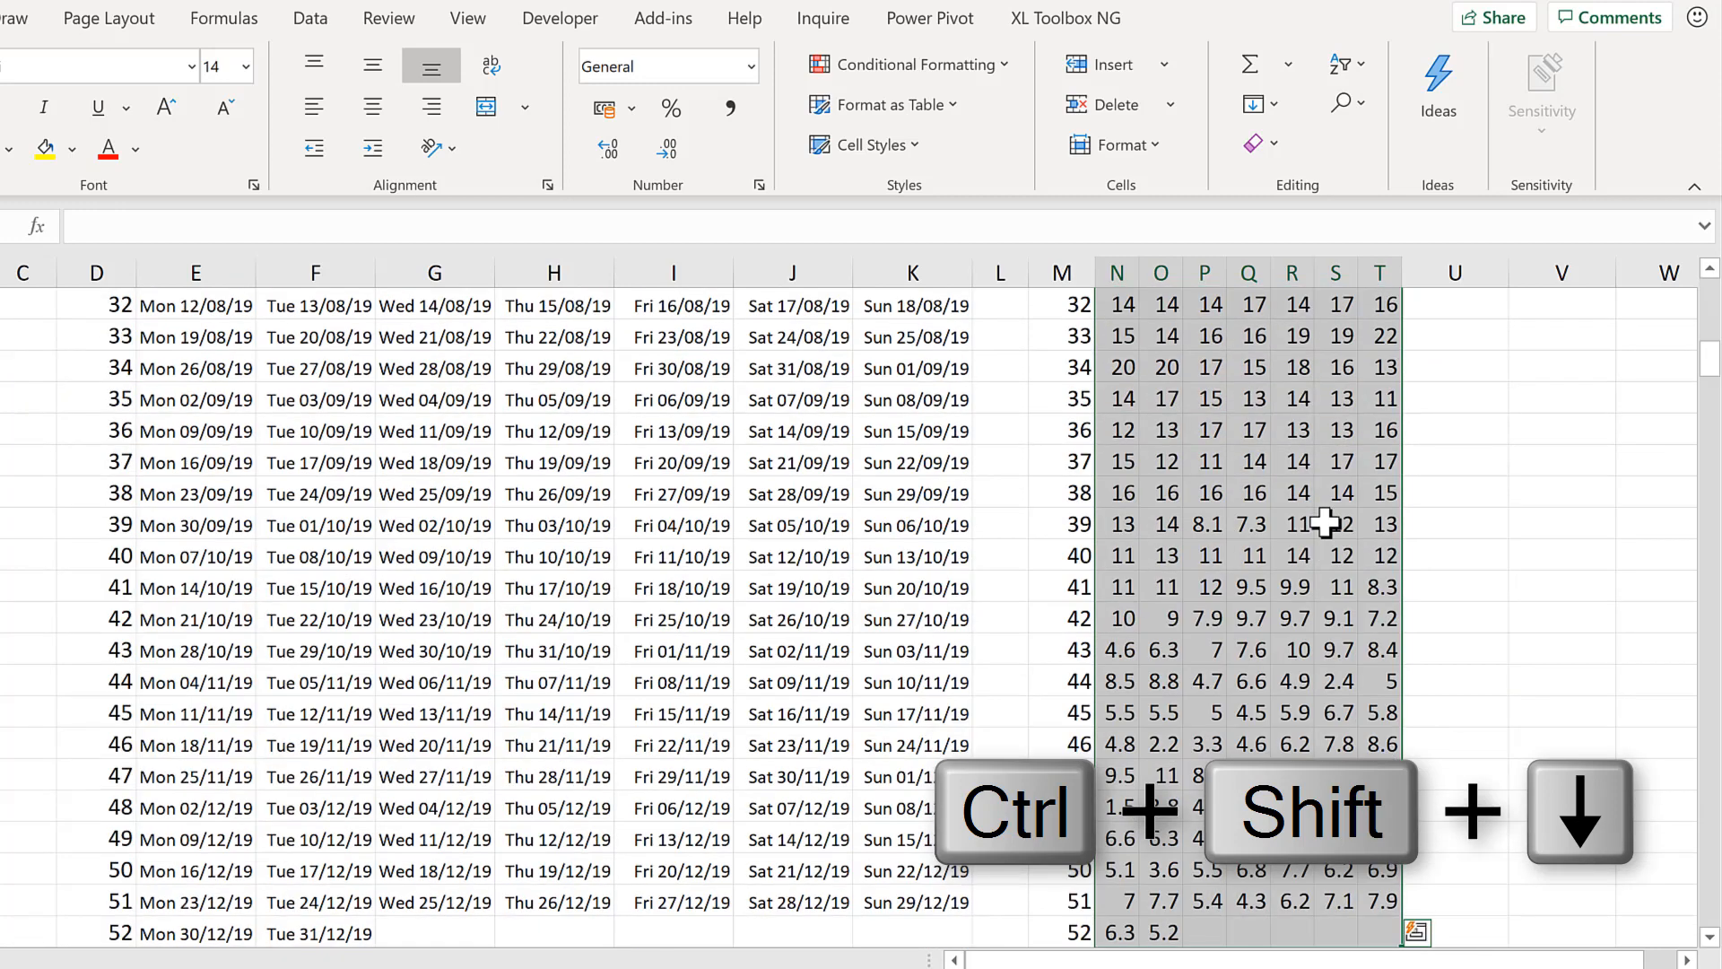
{"action": "key", "text": "ctrl+BackSpace"}
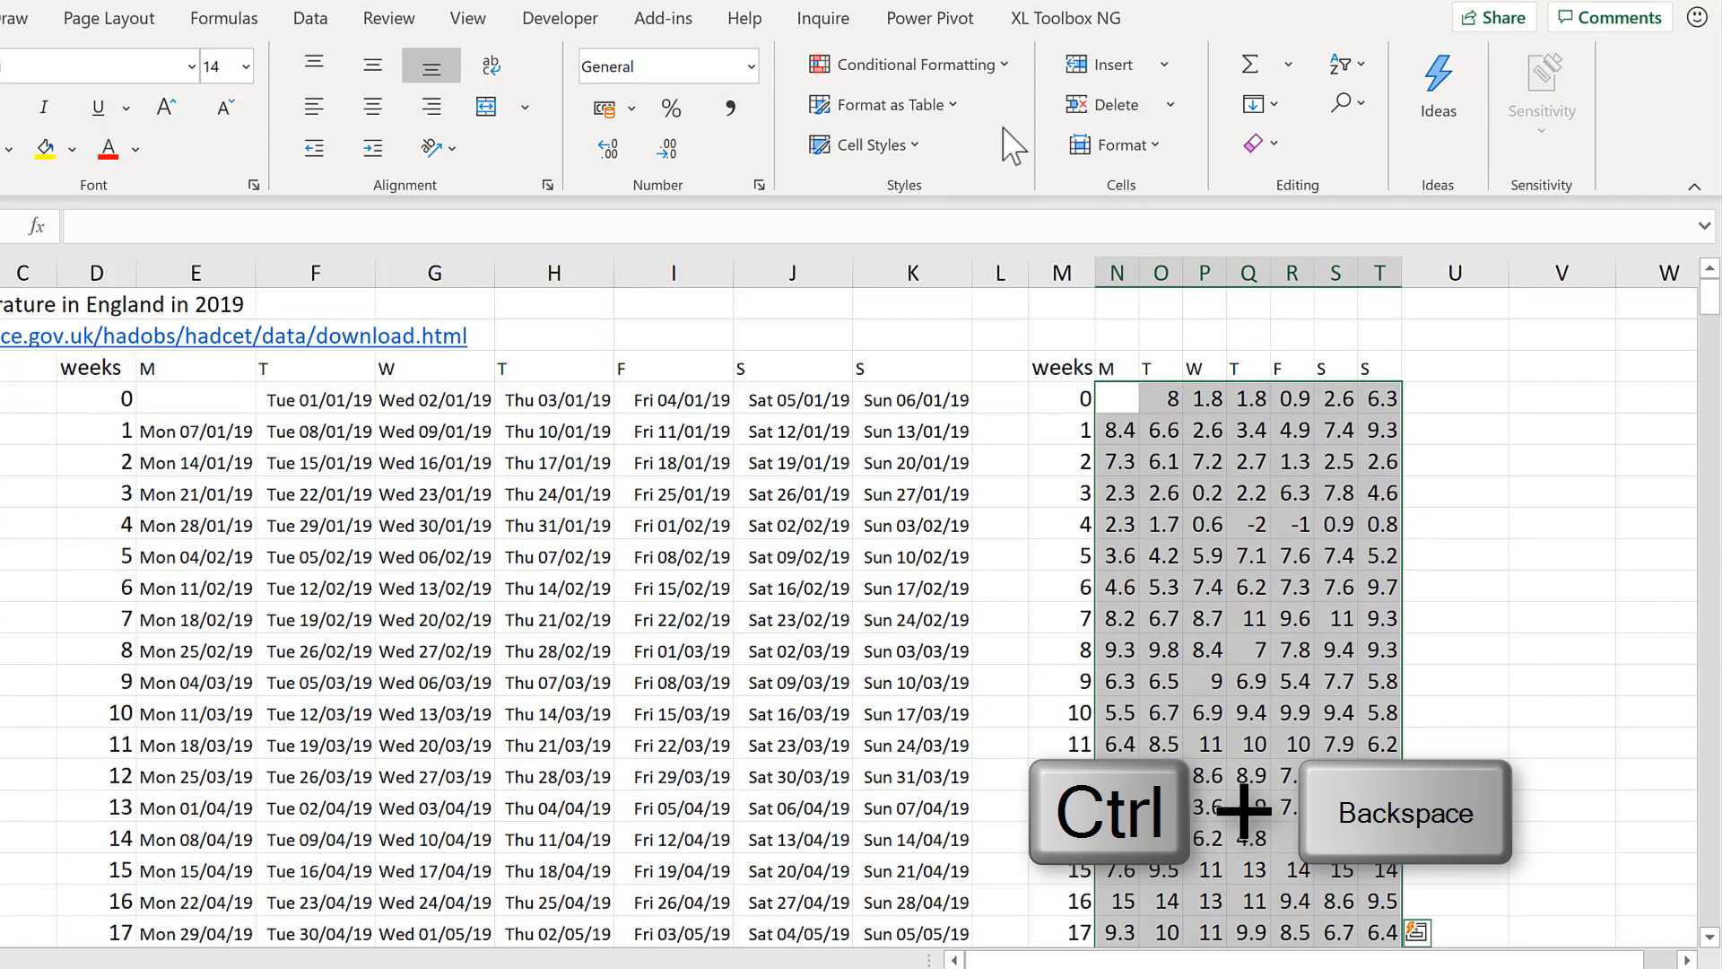
{"action": "left_click", "coordinate": [962, 77]}
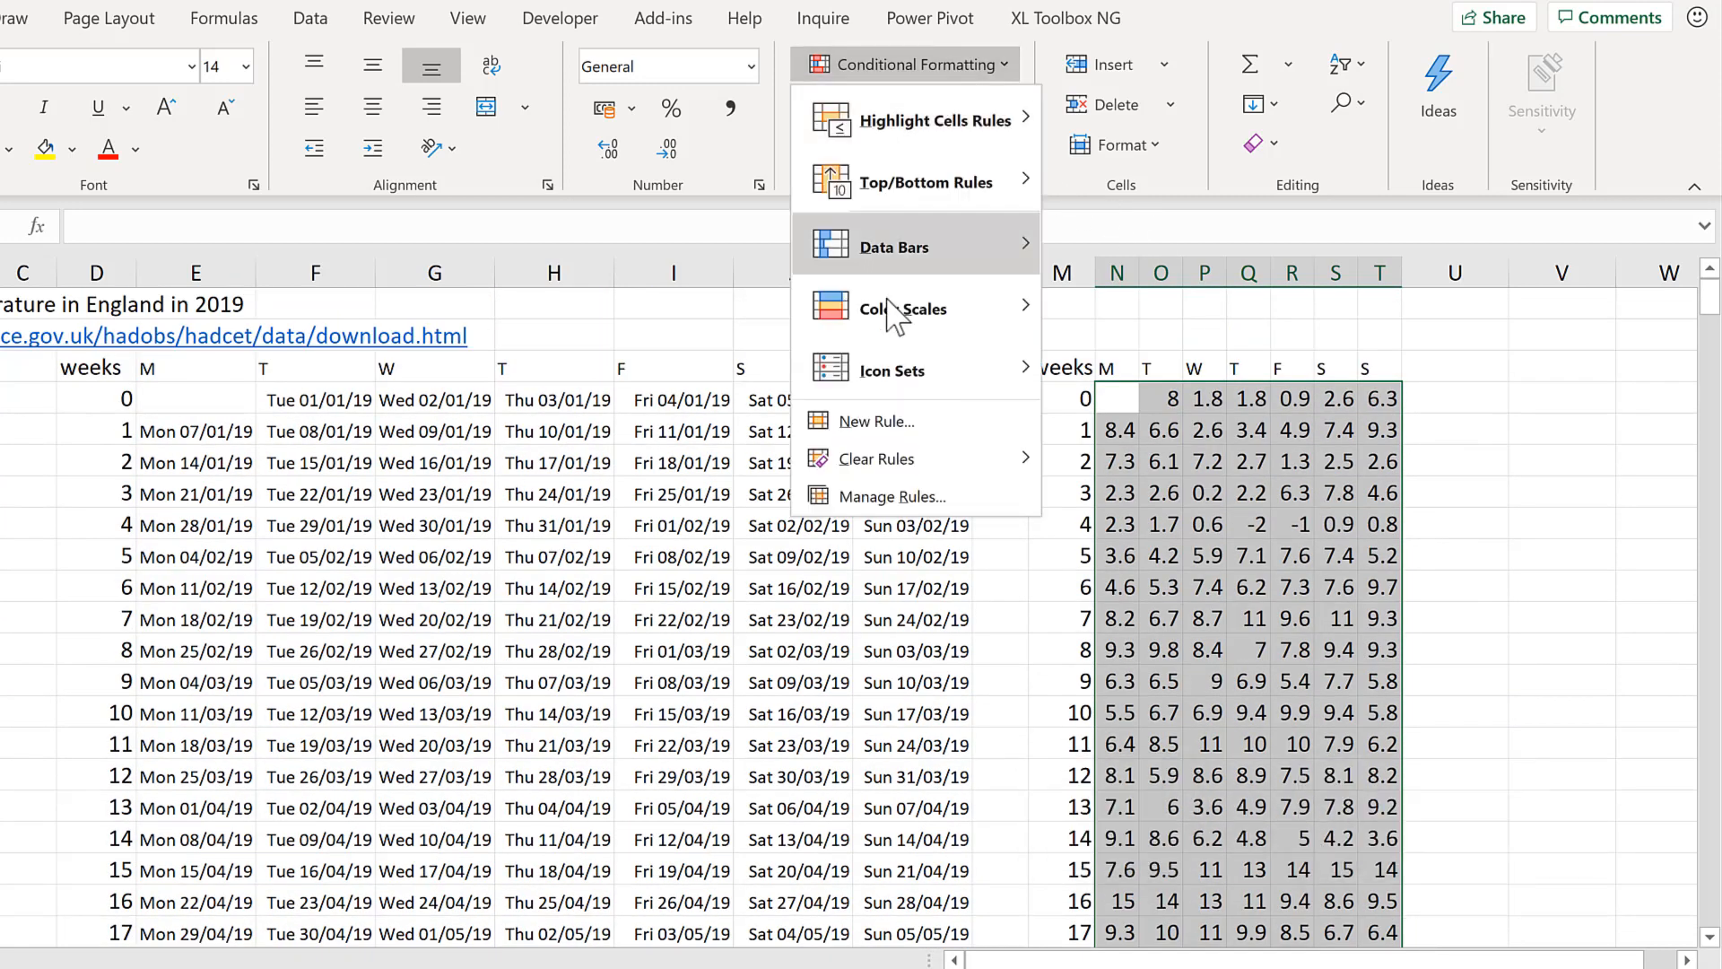
{"action": "mouse_move", "coordinate": [894, 314]}
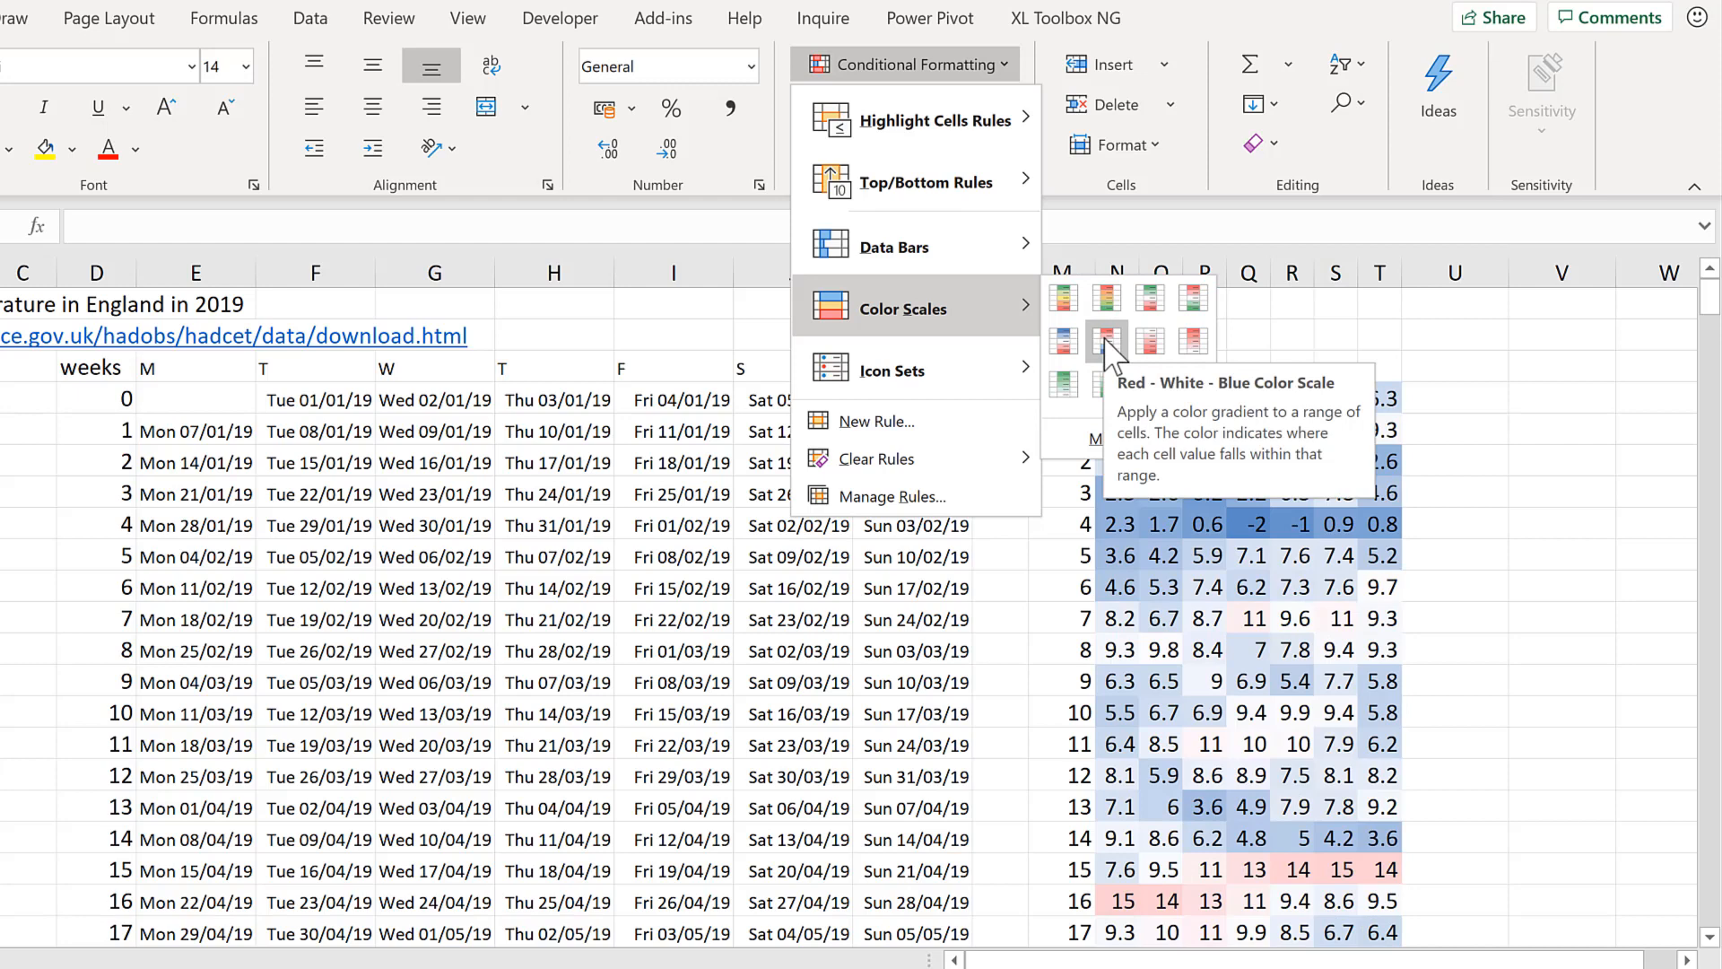
{"action": "left_click", "coordinate": [1107, 342]}
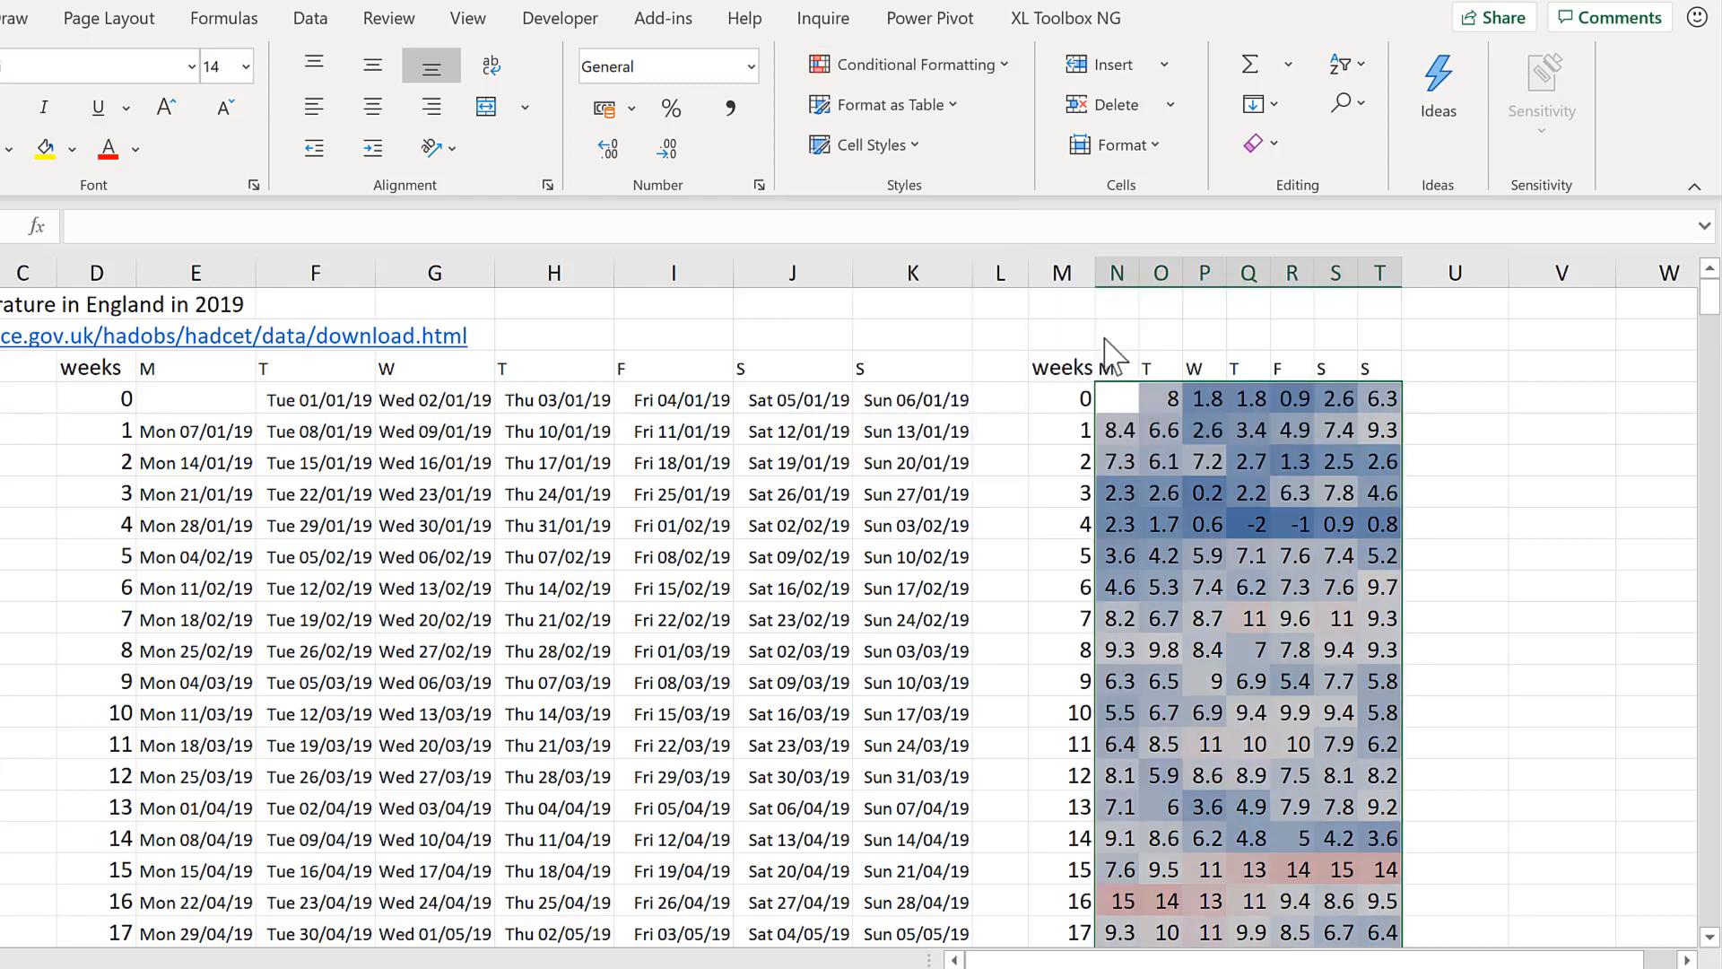
{"action": "left_click", "coordinate": [1123, 459]}
{"action": "left_click", "coordinate": [1116, 398]}
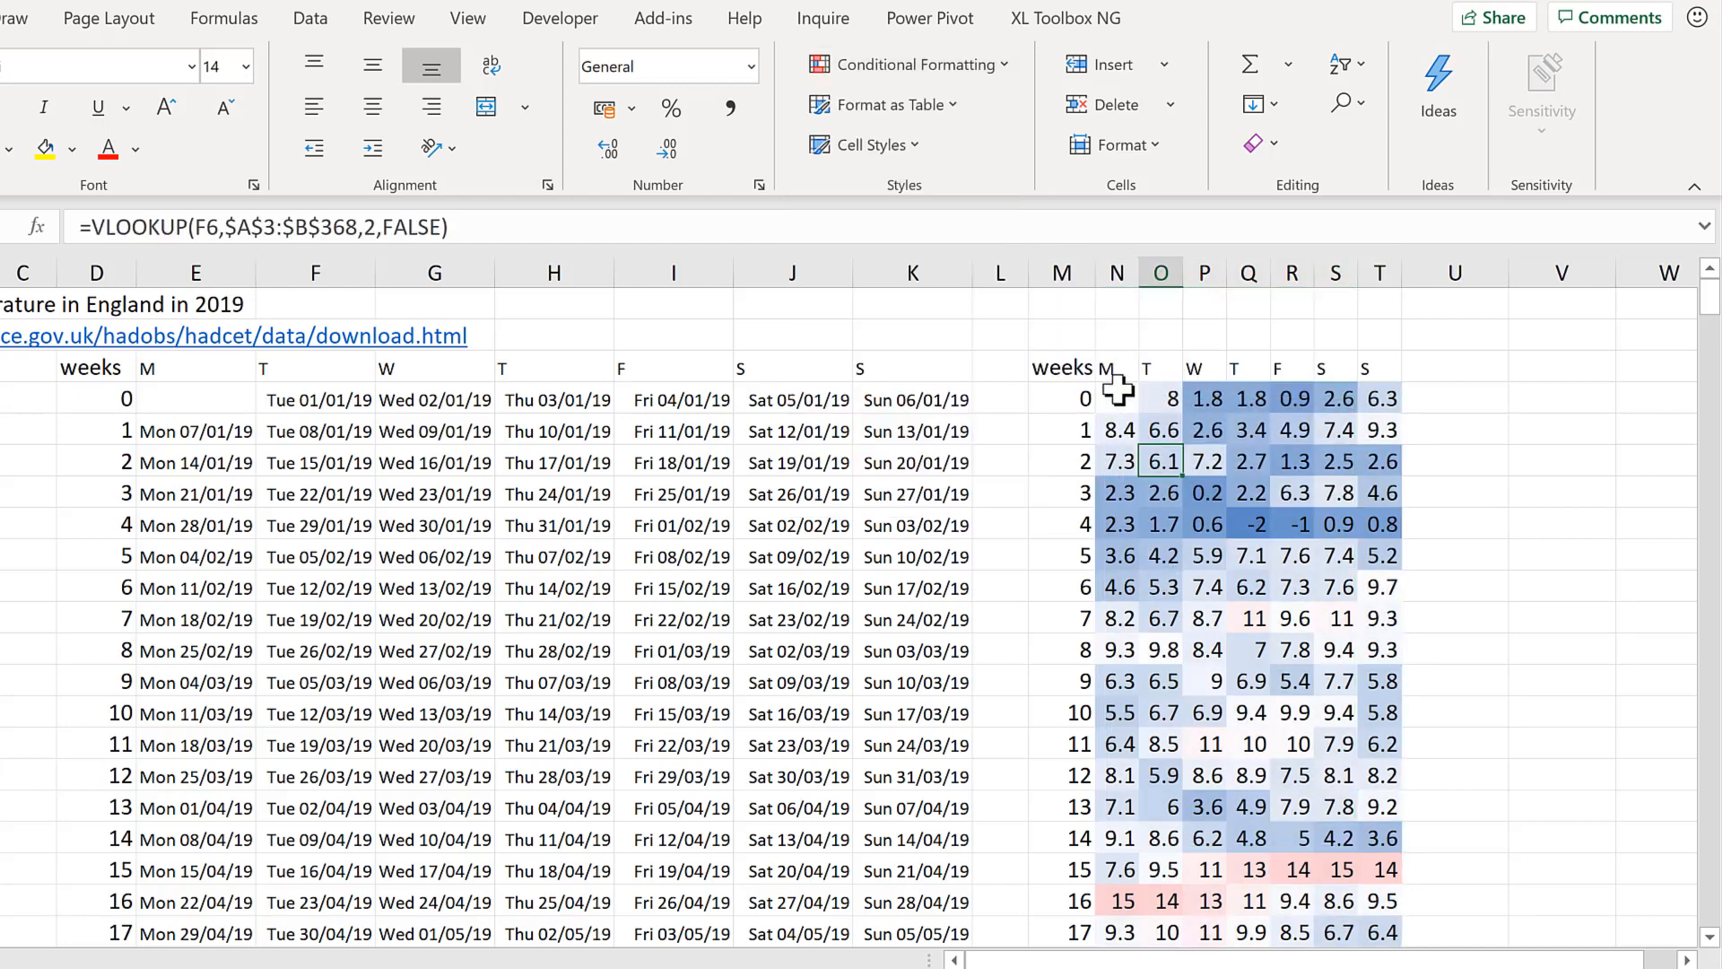
{"action": "left_click", "coordinate": [1370, 621]}
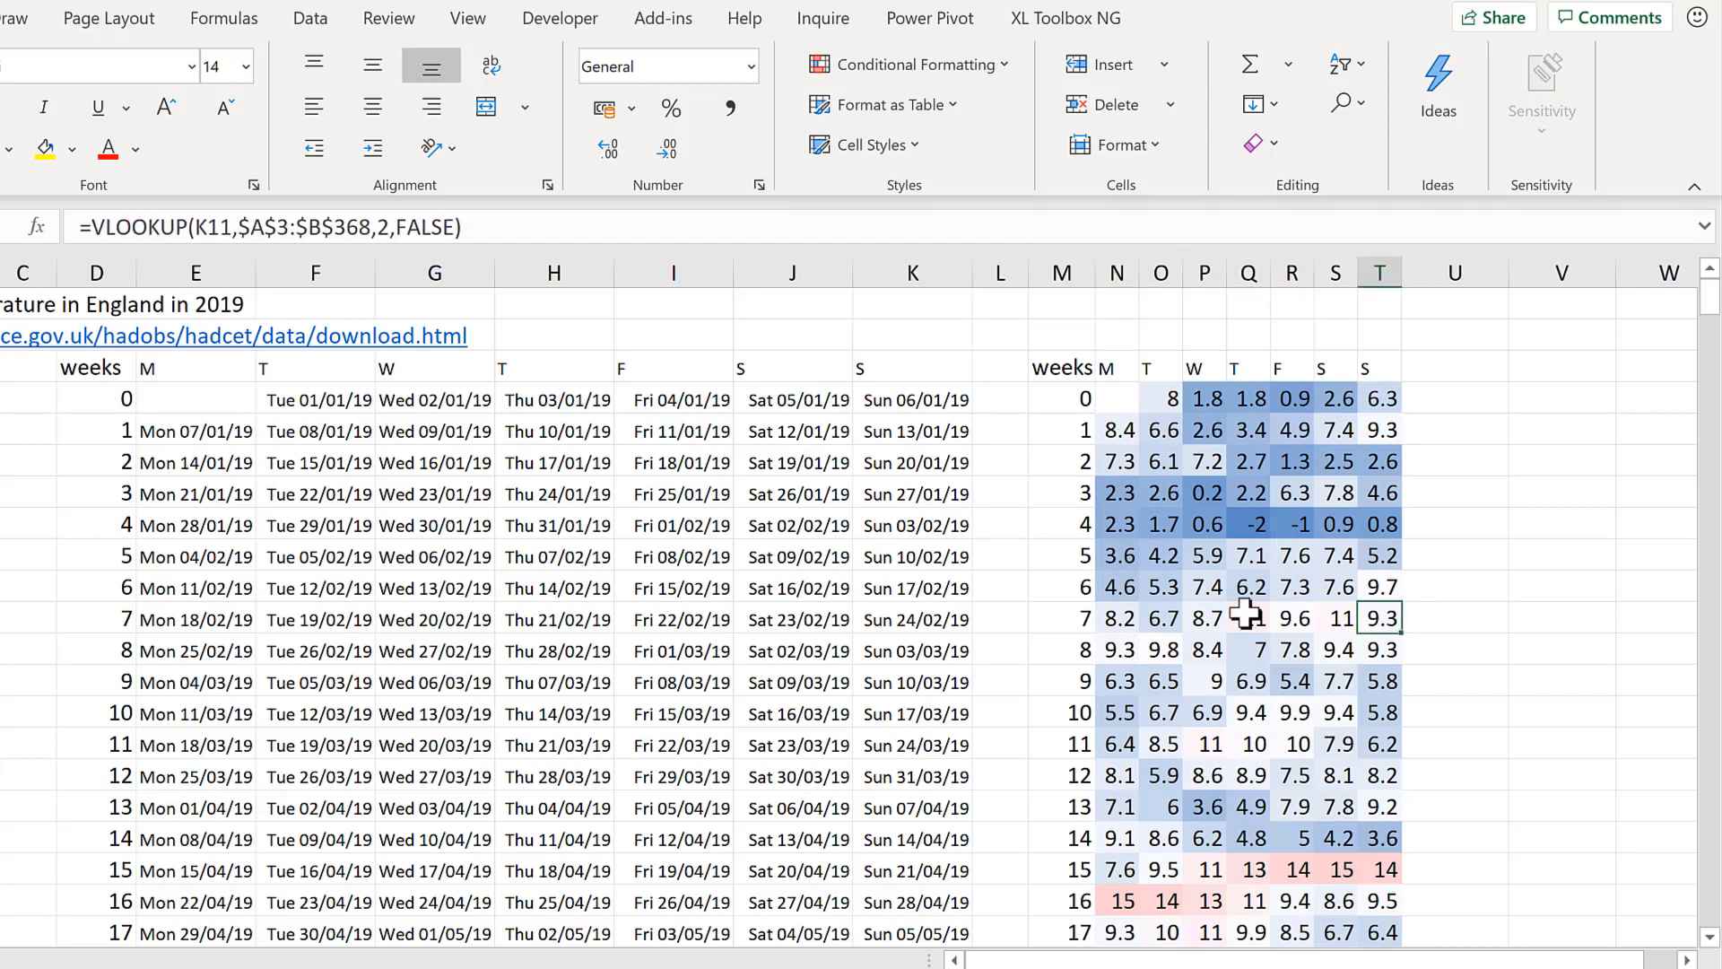
Step: Set the width of the temperature grid's weekday columns N to T to 2
{"action": "left_click_drag", "start_coordinate": [1117, 270], "coordinate": [1376, 266]}
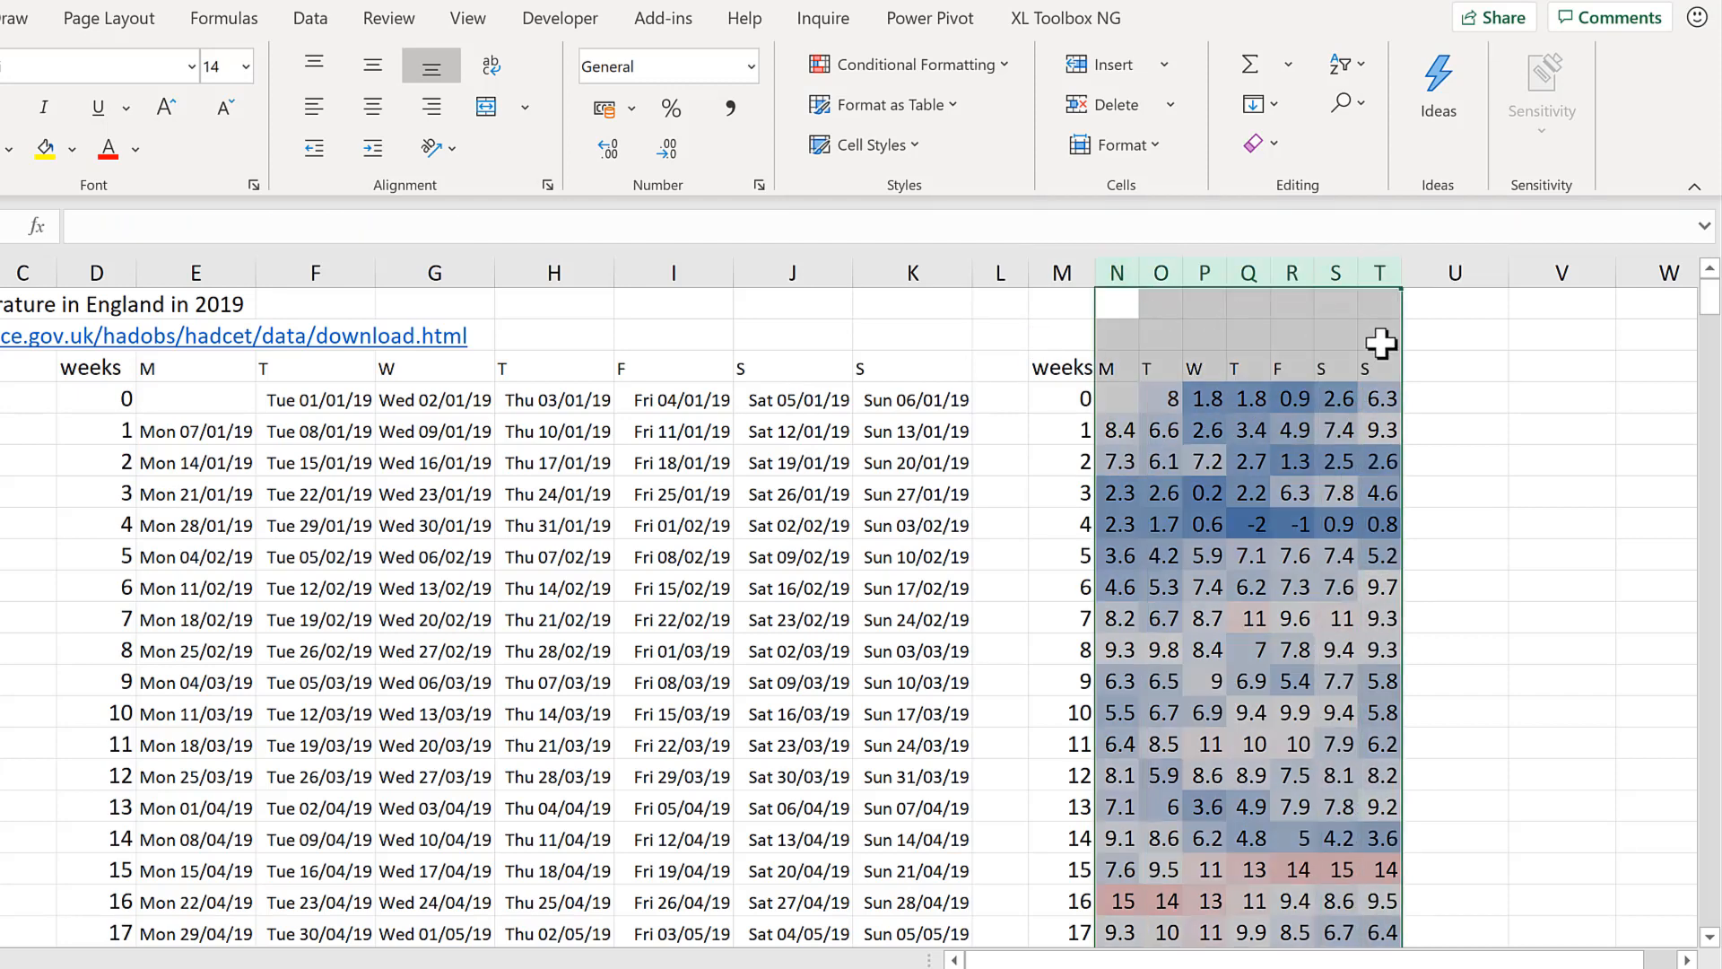
{"action": "left_click", "coordinate": [1121, 144]}
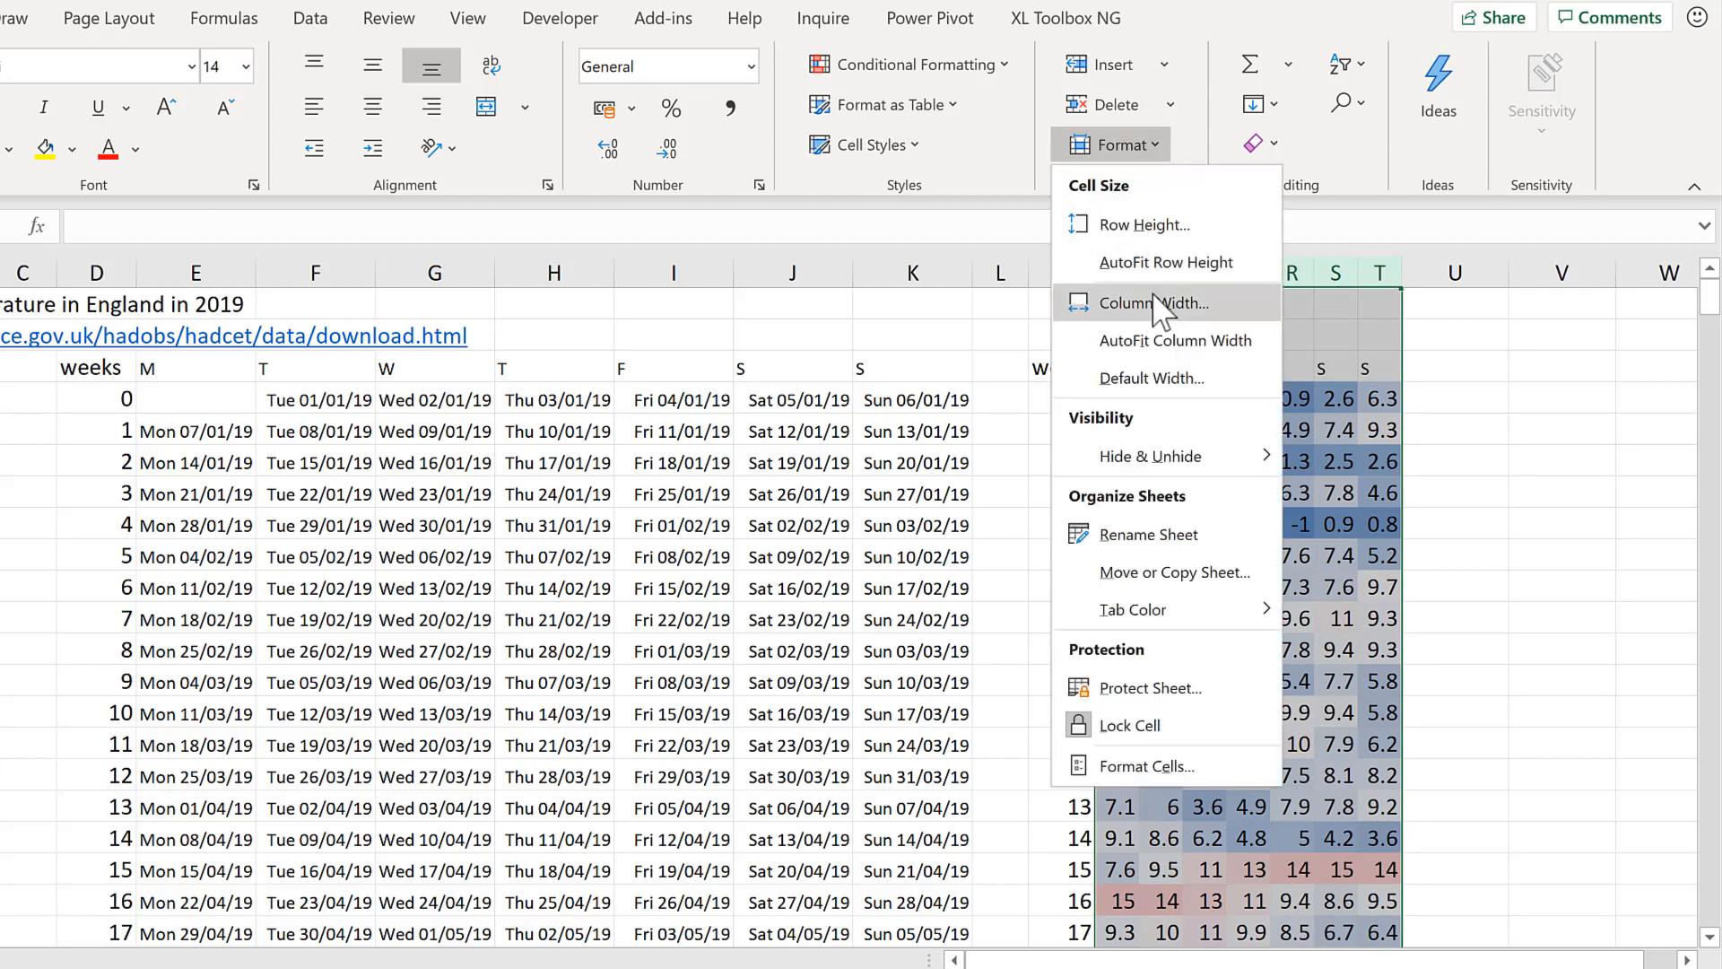
{"action": "left_click", "coordinate": [1155, 301]}
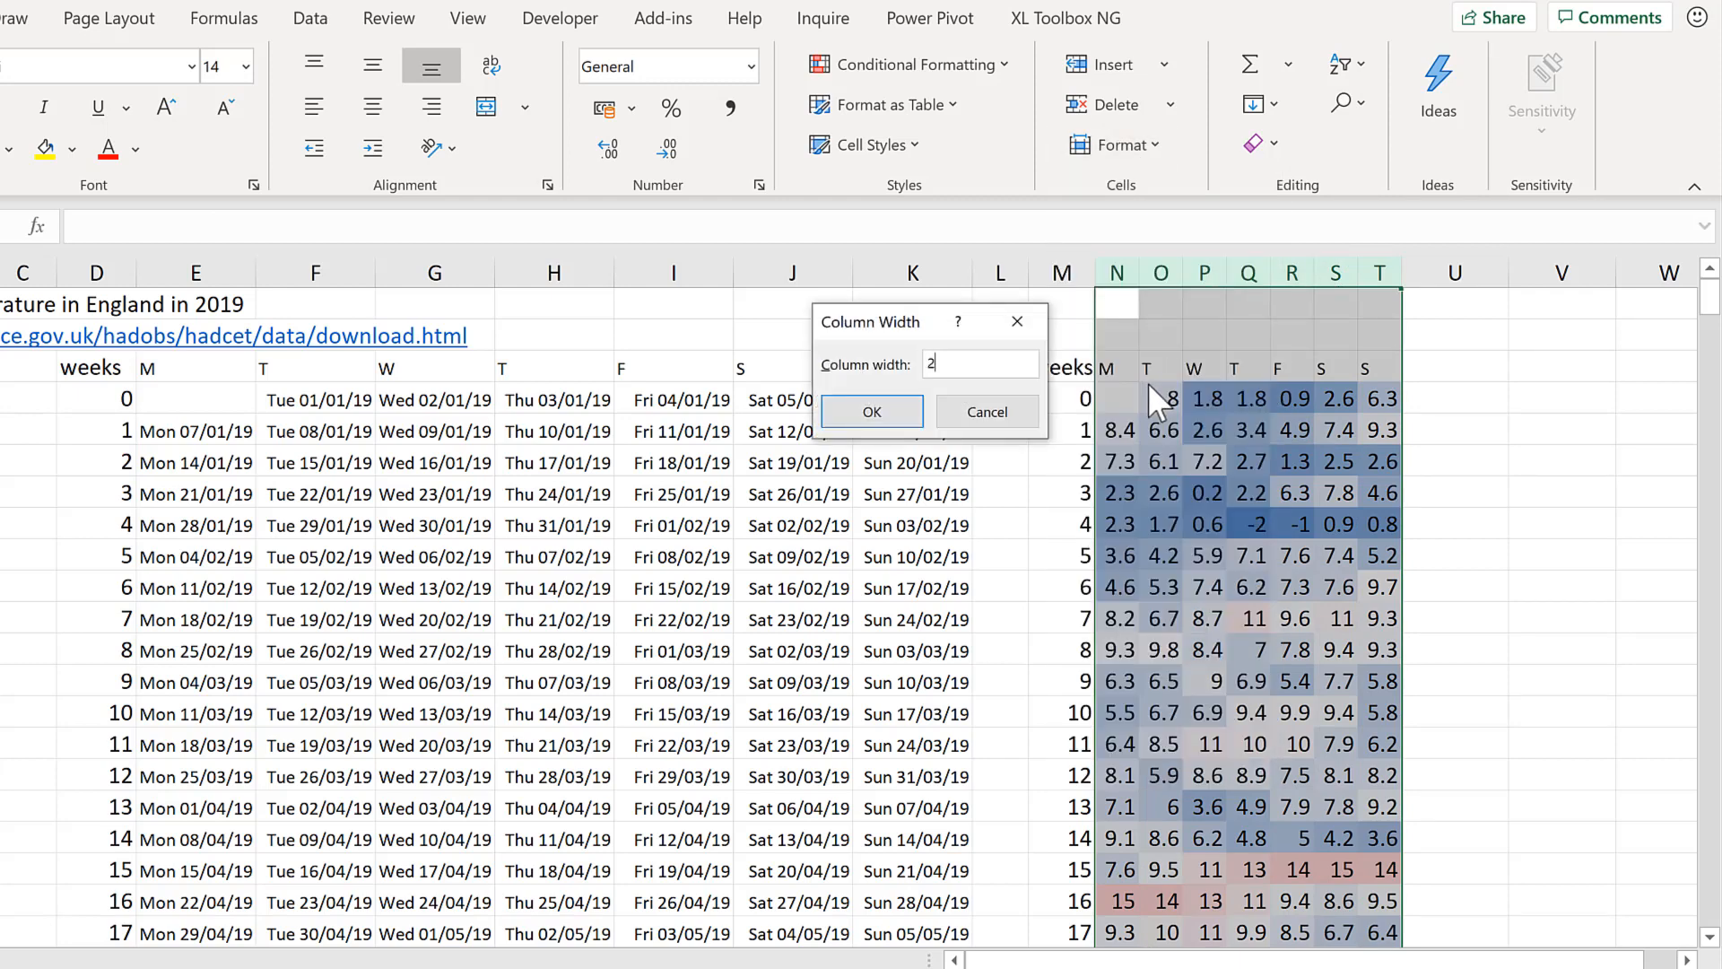
{"action": "key", "text": "Return"}
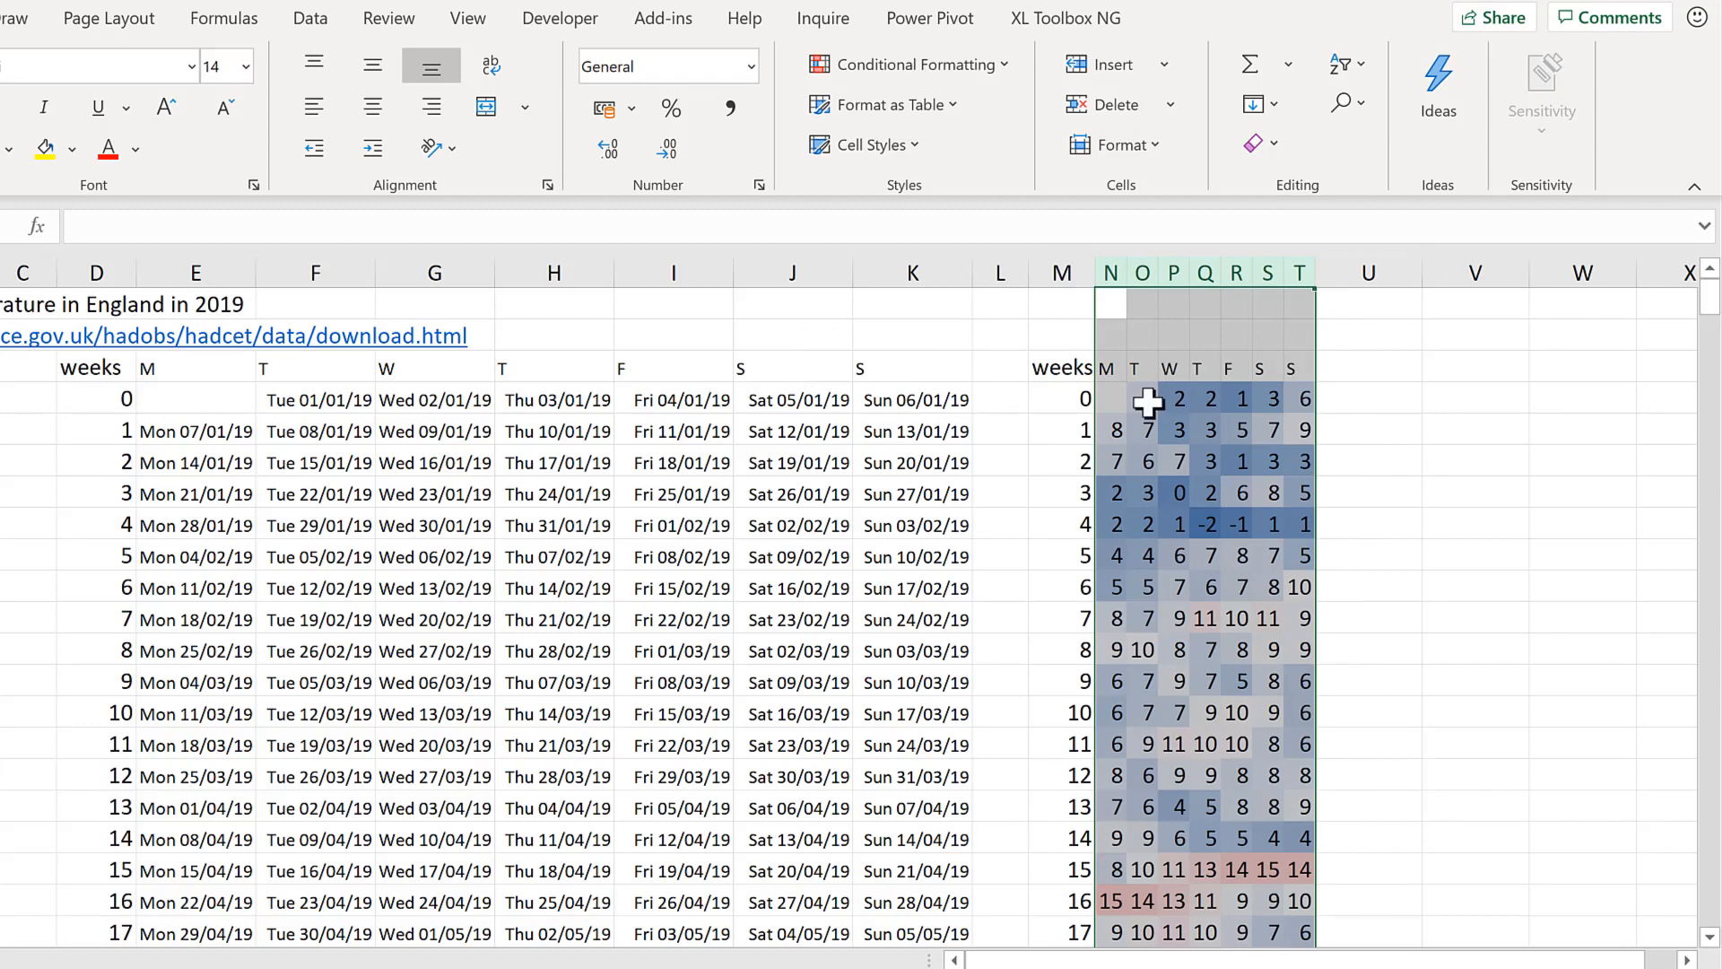
{"action": "left_click", "coordinate": [1117, 429]}
Step: Hide the temperature values in the heatmap grid N4:T56 with the custom number format ;;;
{"action": "scroll", "coordinate": [1184, 503], "scroll_direction": "down", "scroll_amount": 4}
{"action": "scroll", "coordinate": [1189, 514], "scroll_direction": "down", "scroll_amount": 10}
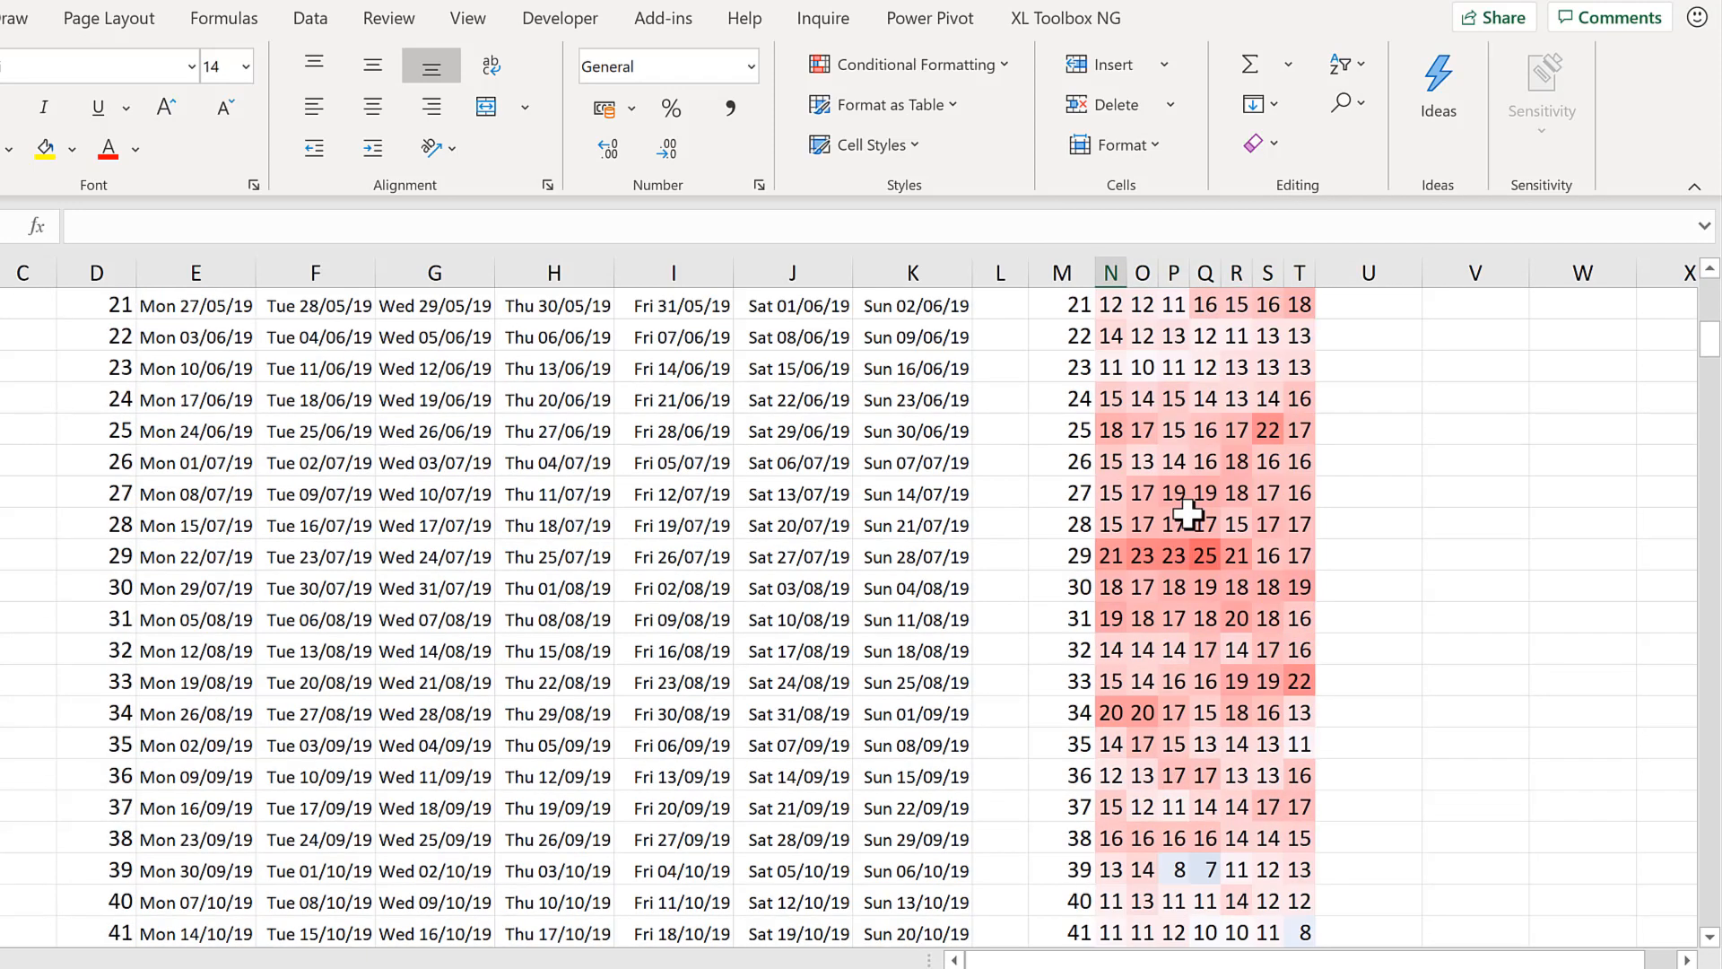
{"action": "scroll", "coordinate": [1188, 513], "scroll_direction": "up", "scroll_amount": 5}
{"action": "scroll", "coordinate": [1193, 510], "scroll_direction": "up", "scroll_amount": 9}
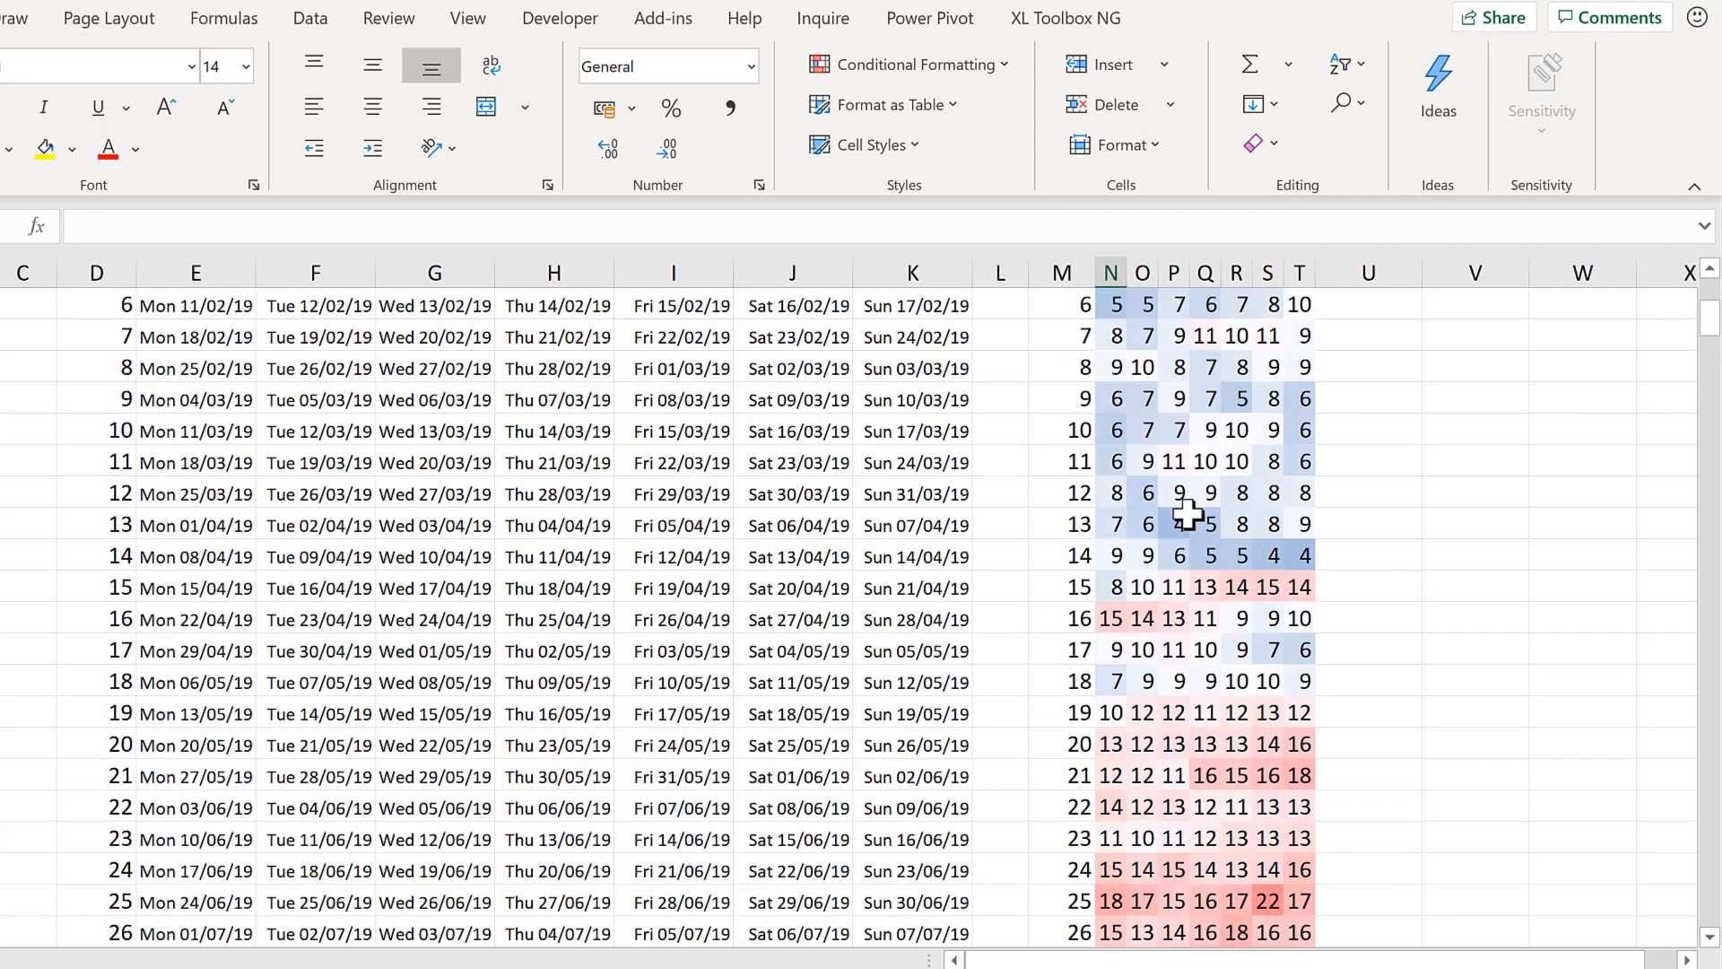
{"action": "left_click_drag", "start_coordinate": [1111, 398], "coordinate": [1292, 400]}
{"action": "key", "text": "ctrl+shift+Down"}
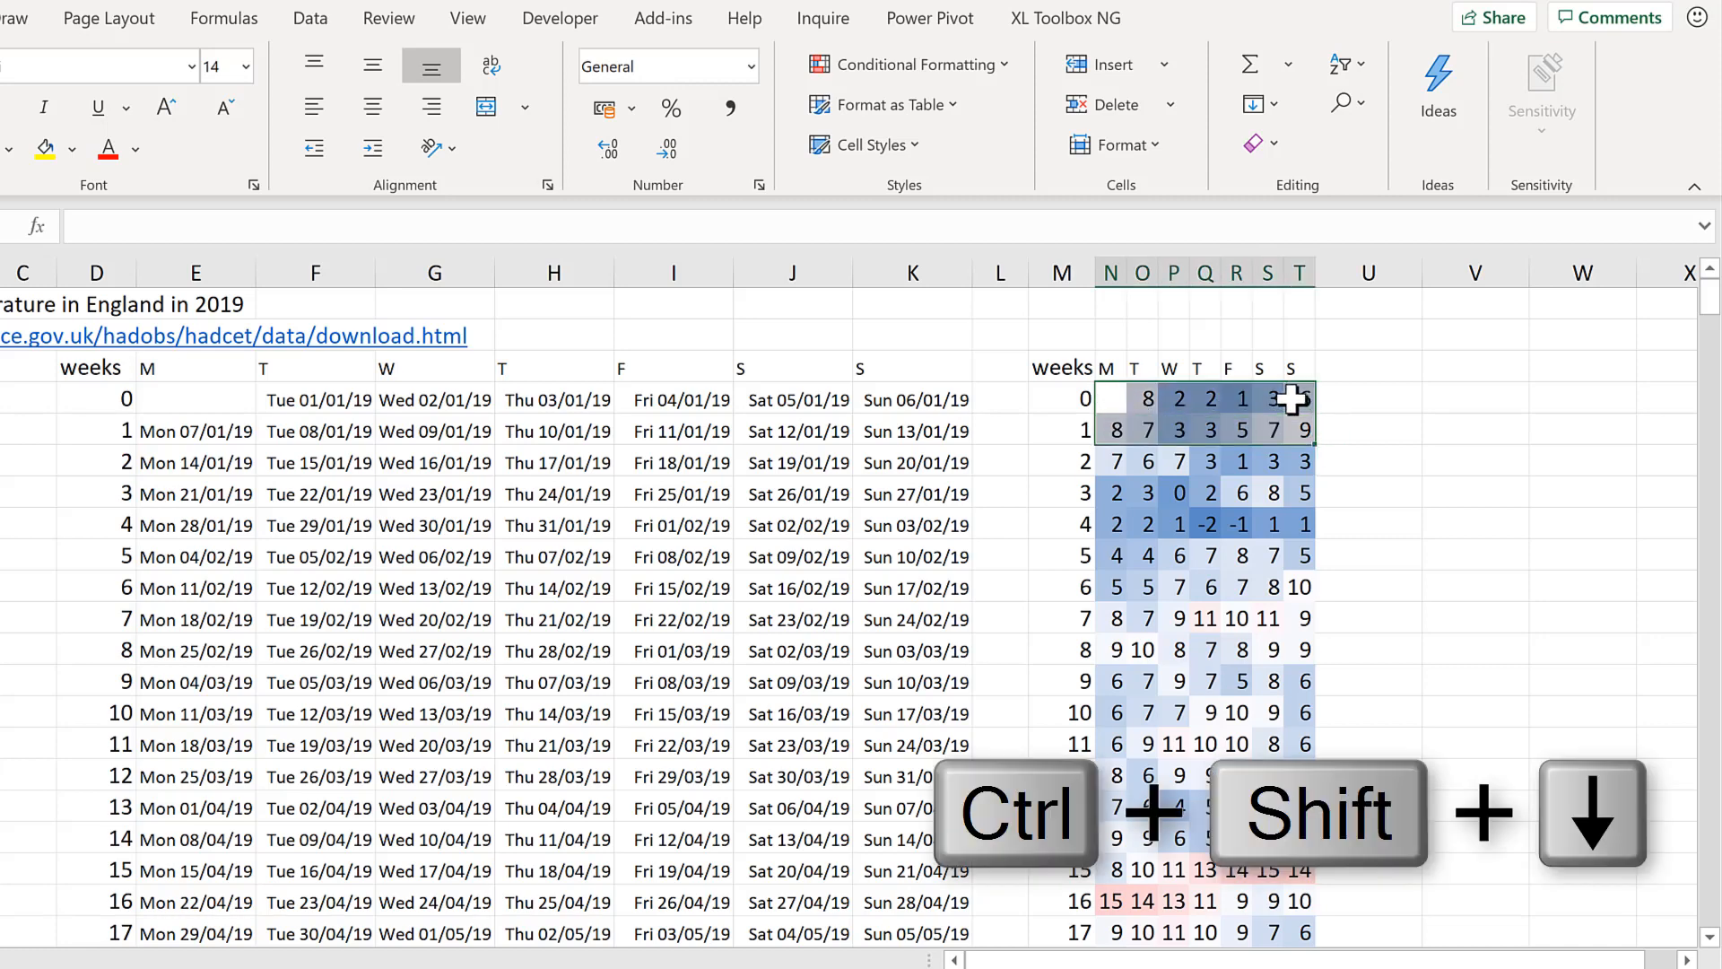
{"action": "key", "text": "ctrl+BackSpace"}
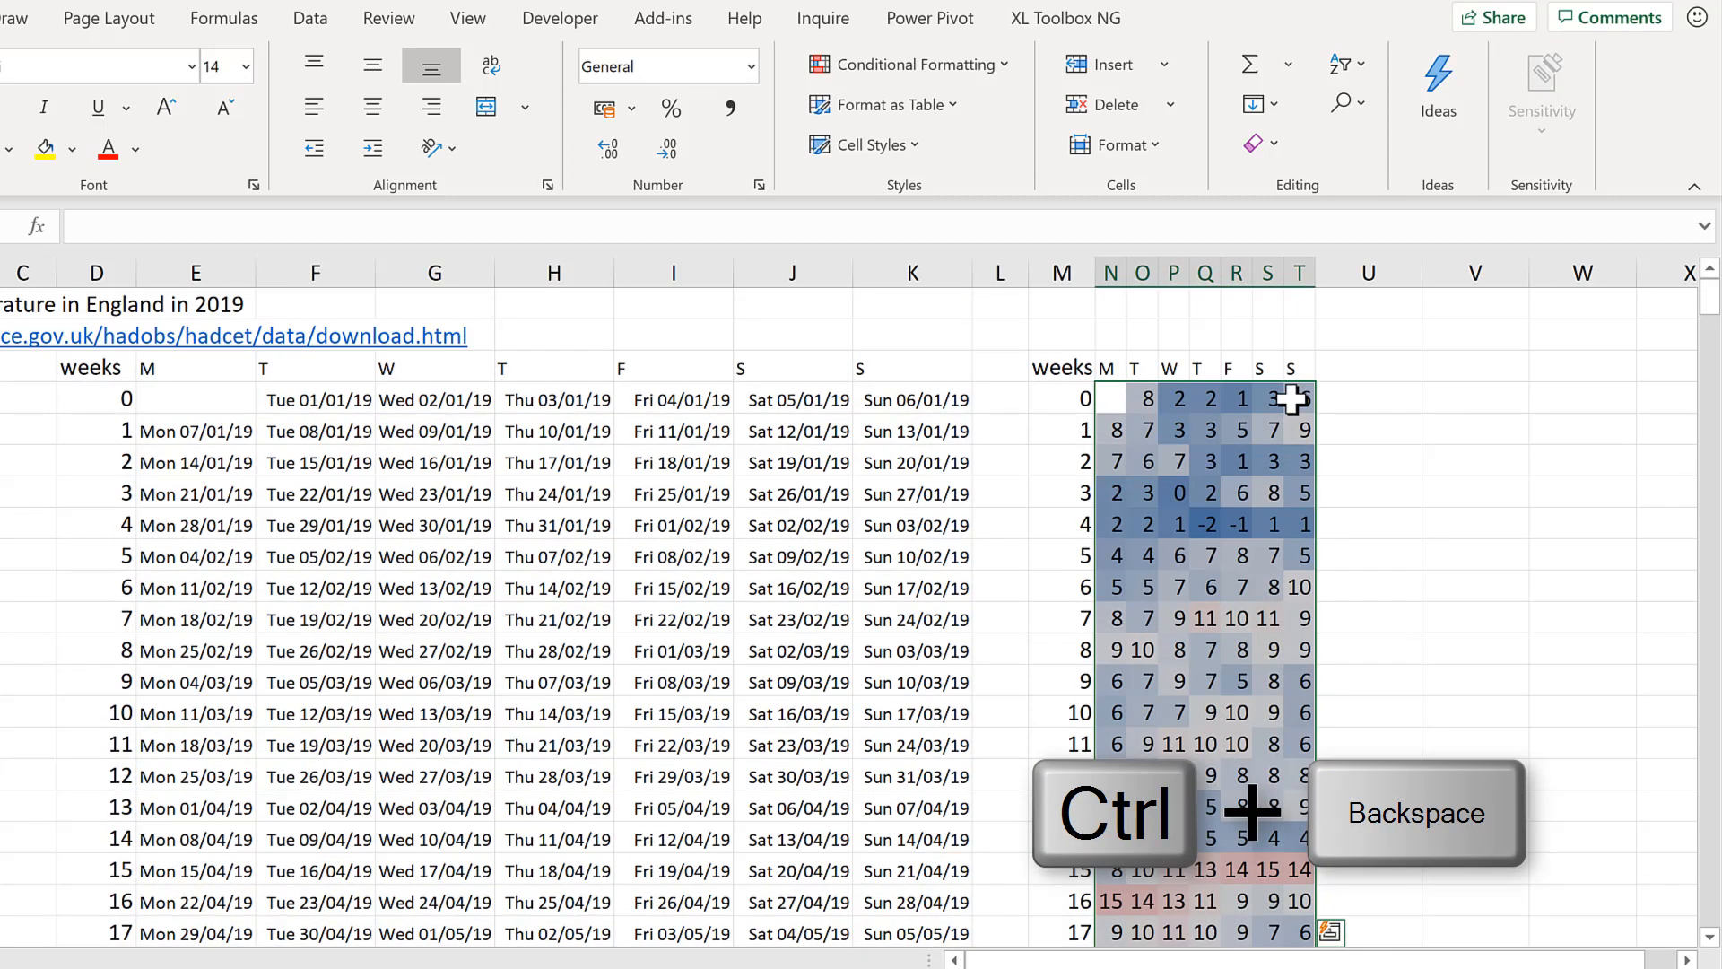
{"action": "left_click", "coordinate": [759, 185]}
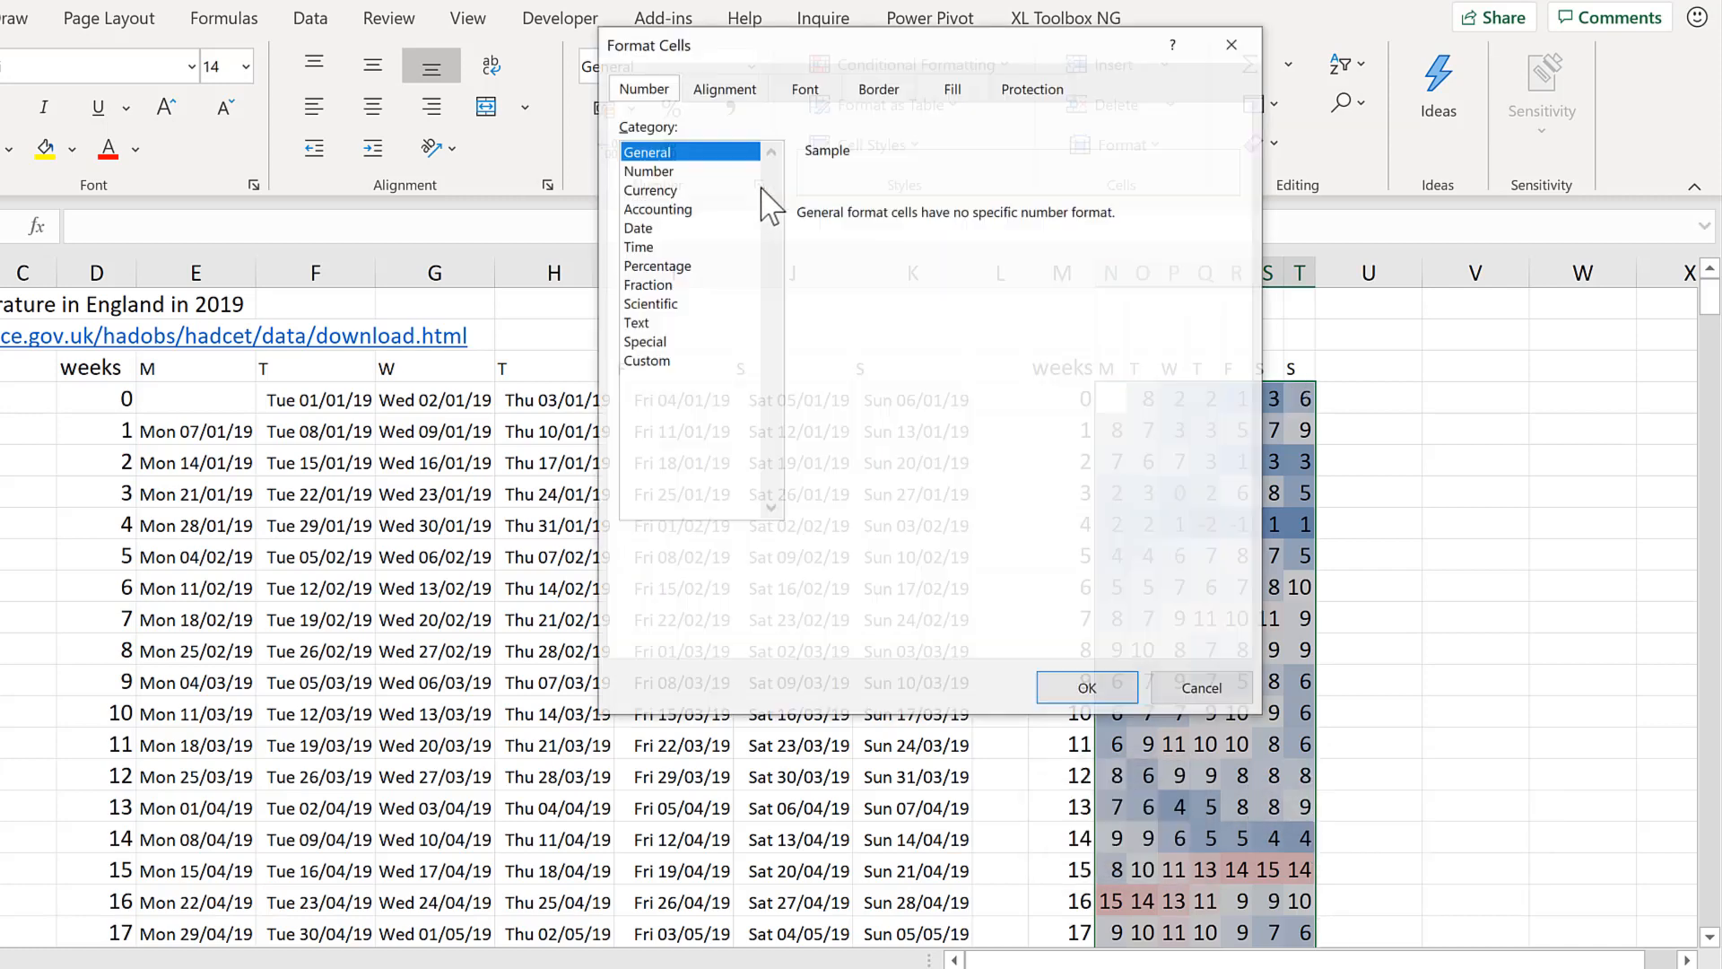
{"action": "left_click", "coordinate": [661, 361]}
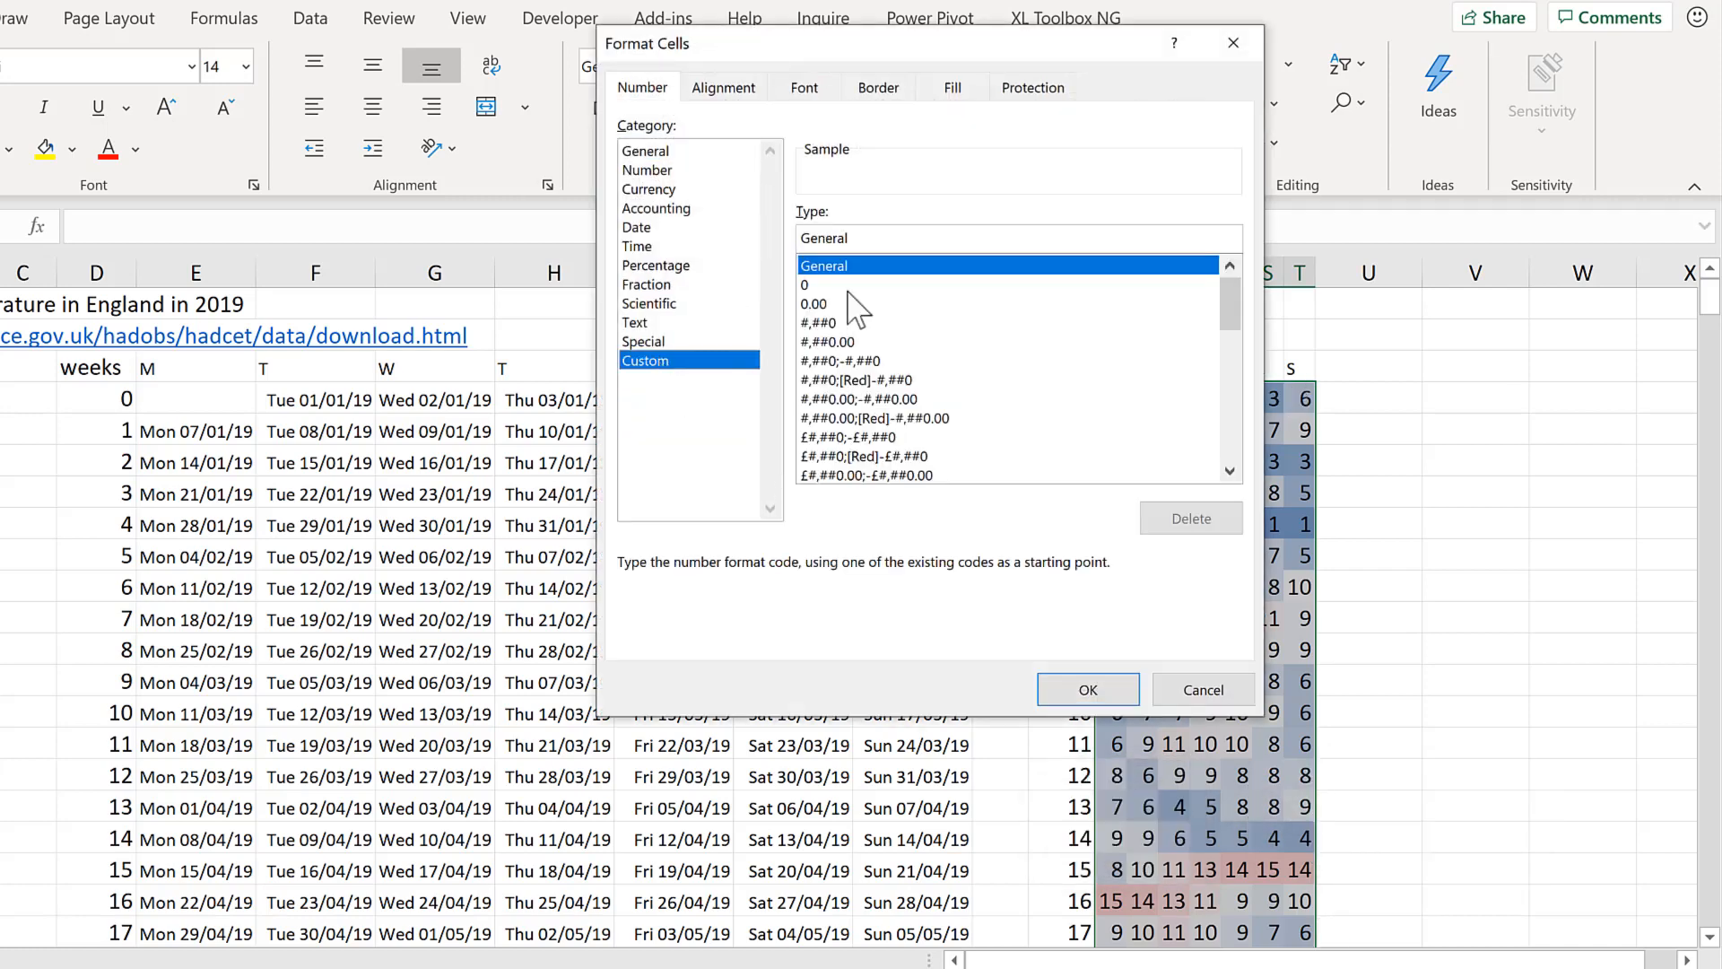
{"action": "double_click", "coordinate": [820, 237]}
{"action": "key", "text": "BackSpace"}
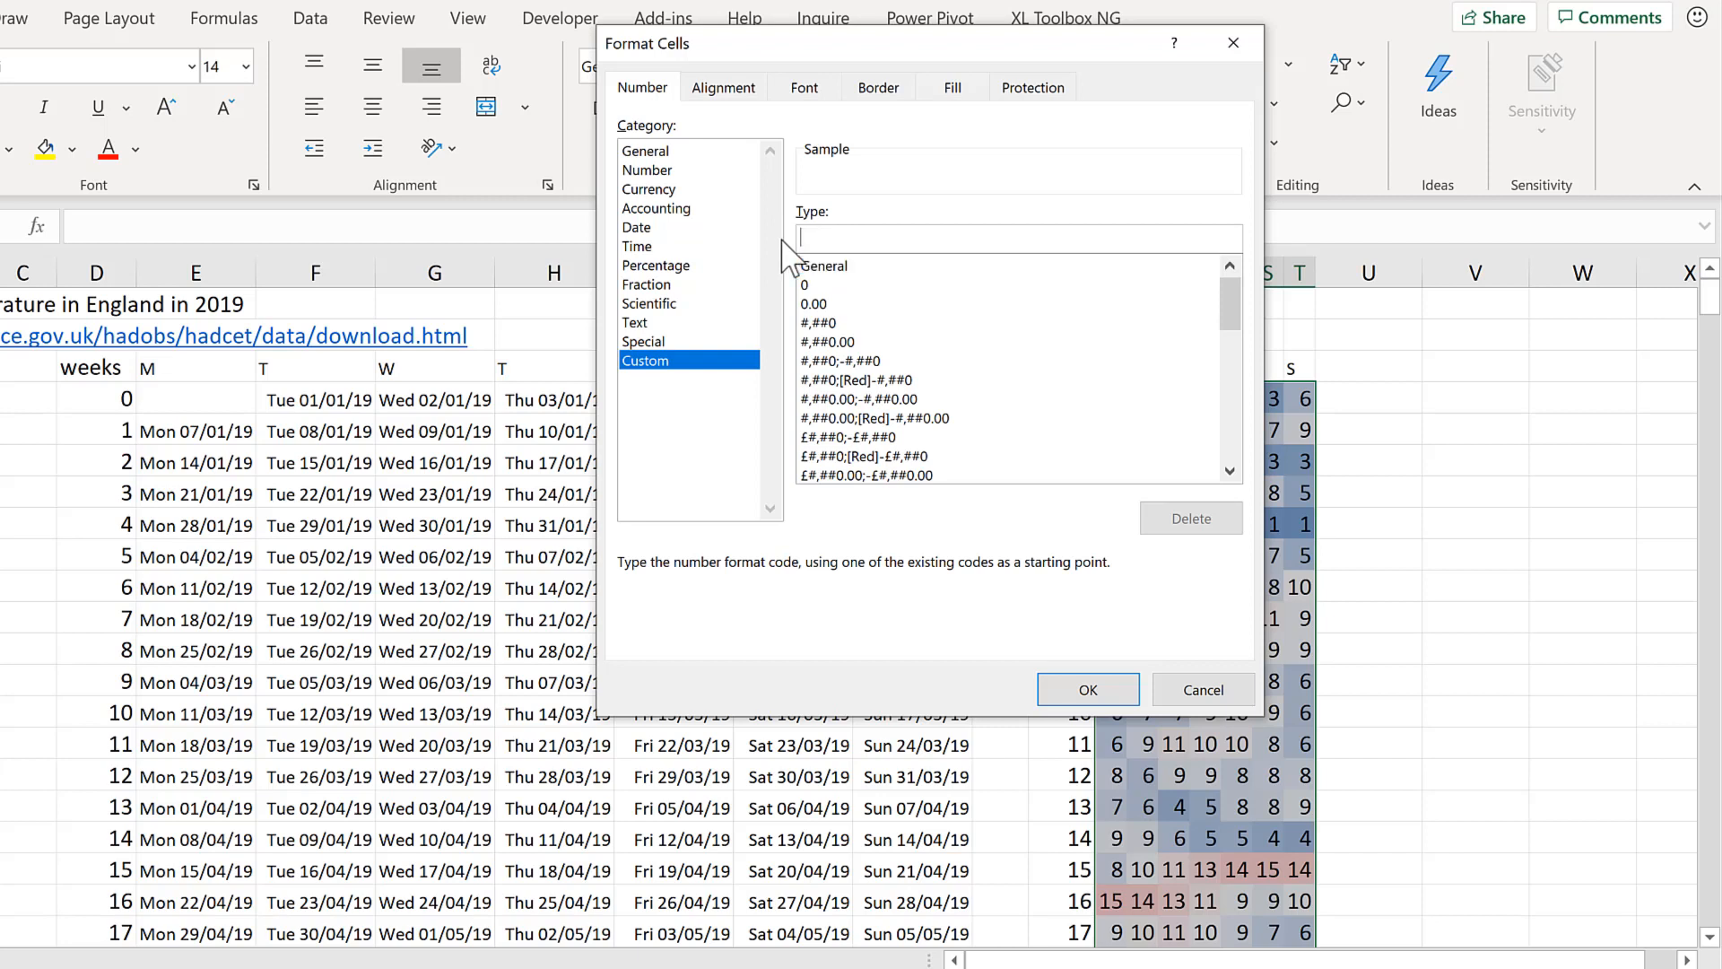
{"action": "type", "text": ";;;"}
{"action": "left_click", "coordinate": [1088, 690]}
{"action": "left_click", "coordinate": [1116, 397]}
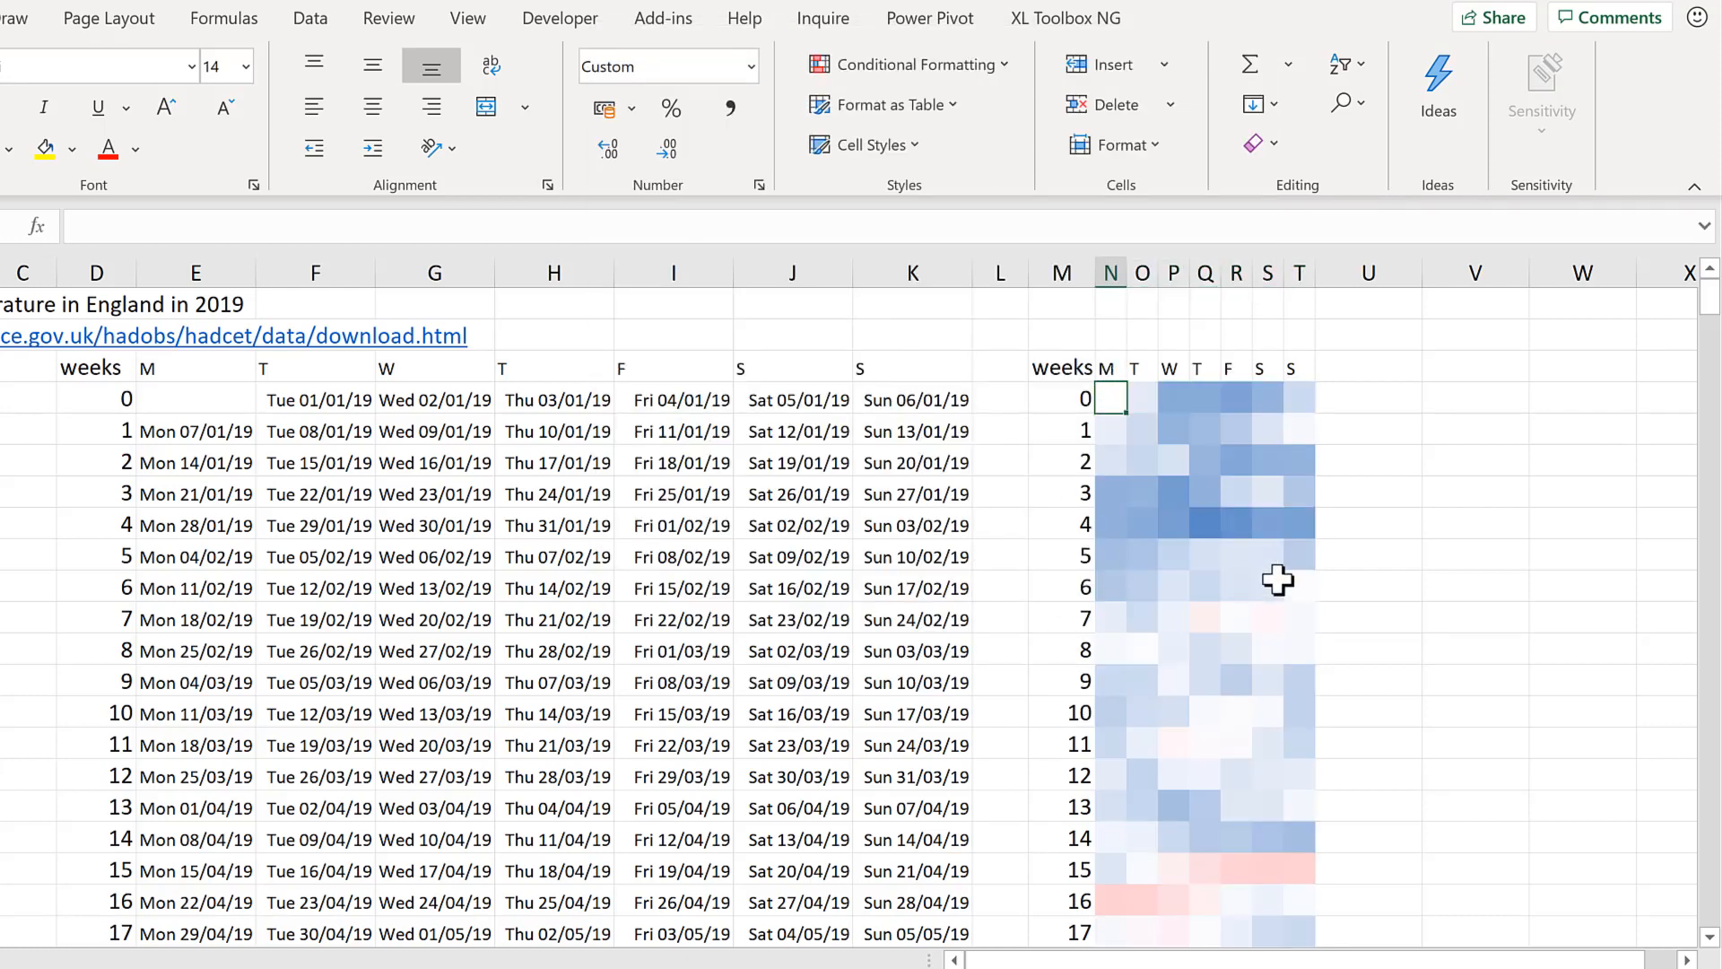
Step: Enter =MONTH(E4)<>MONTH(E5) in U4, beside the heatmap's week 0 row, to test for a month change between weeks
{"action": "scroll", "coordinate": [1282, 585], "scroll_direction": "down", "scroll_amount": 13}
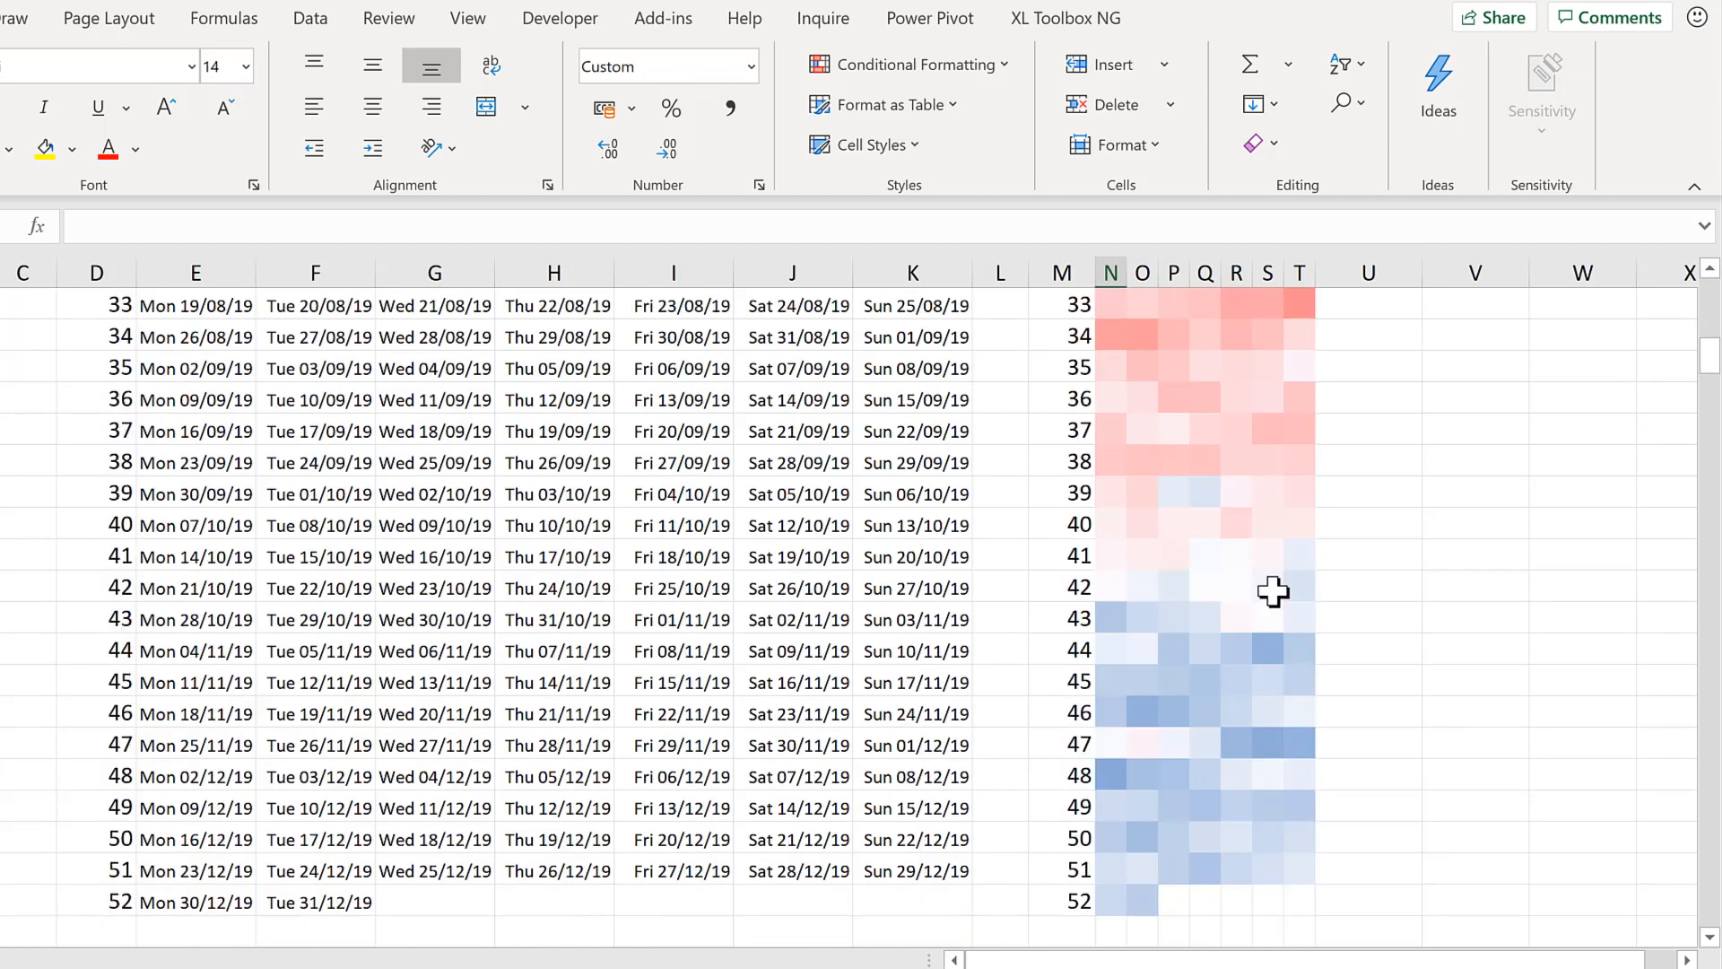
{"action": "scroll", "coordinate": [1263, 588], "scroll_direction": "up", "scroll_amount": 13}
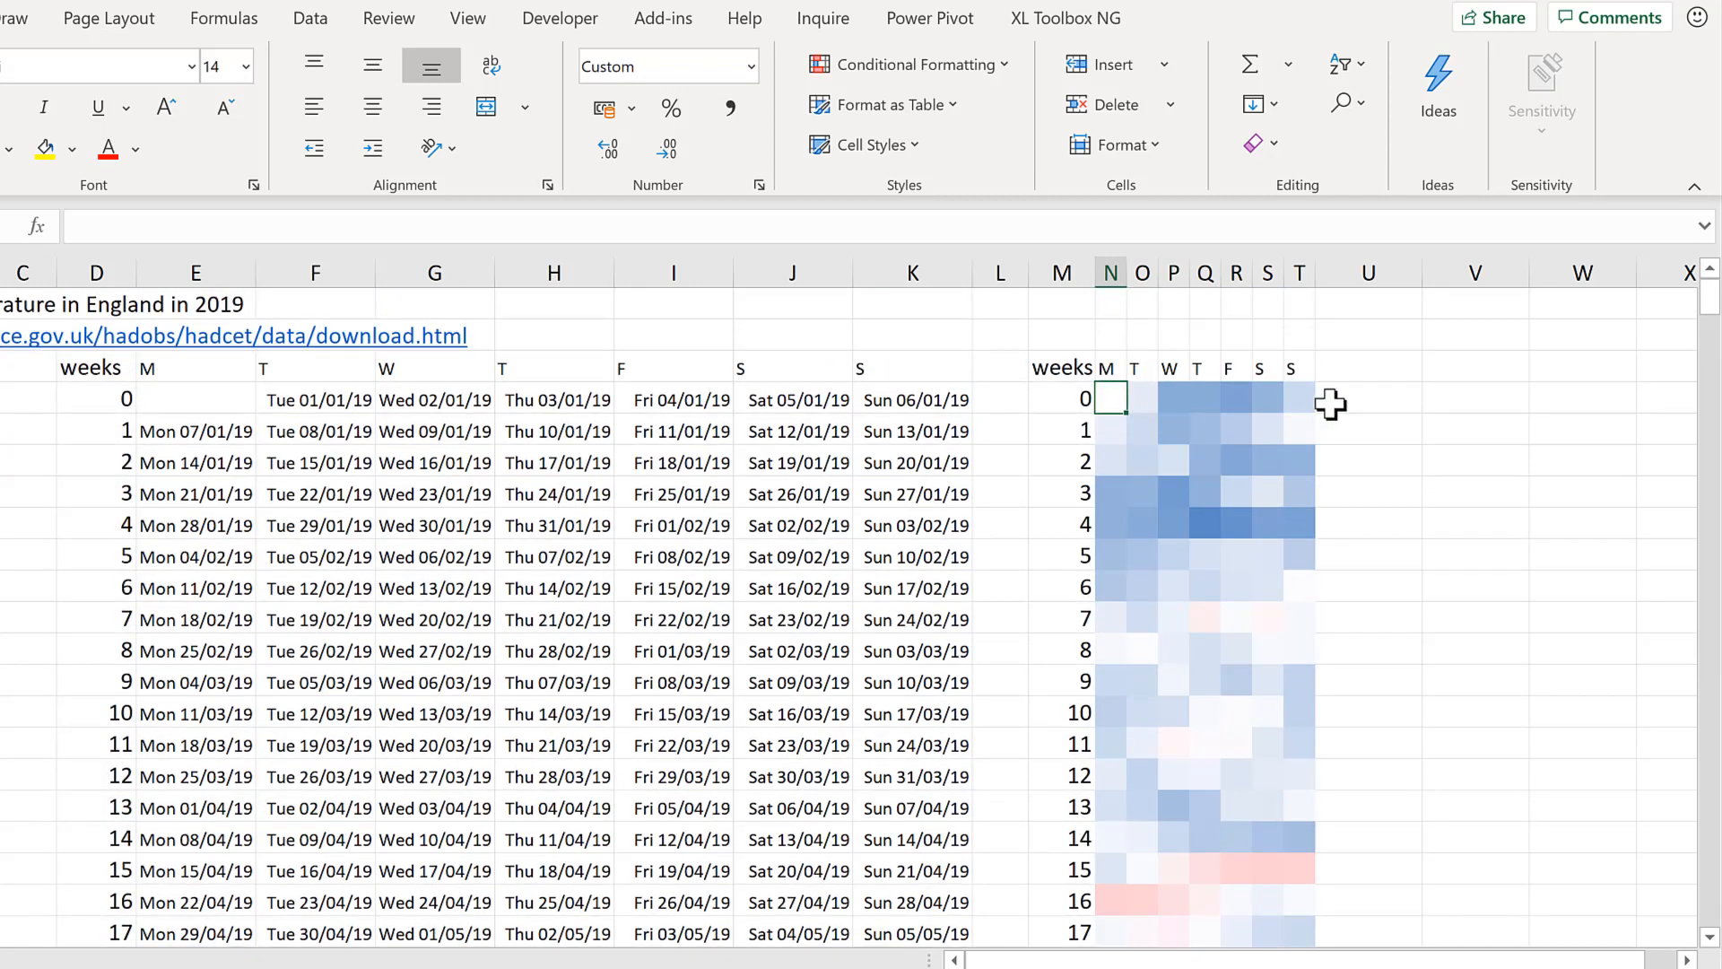
{"action": "left_click", "coordinate": [1327, 401]}
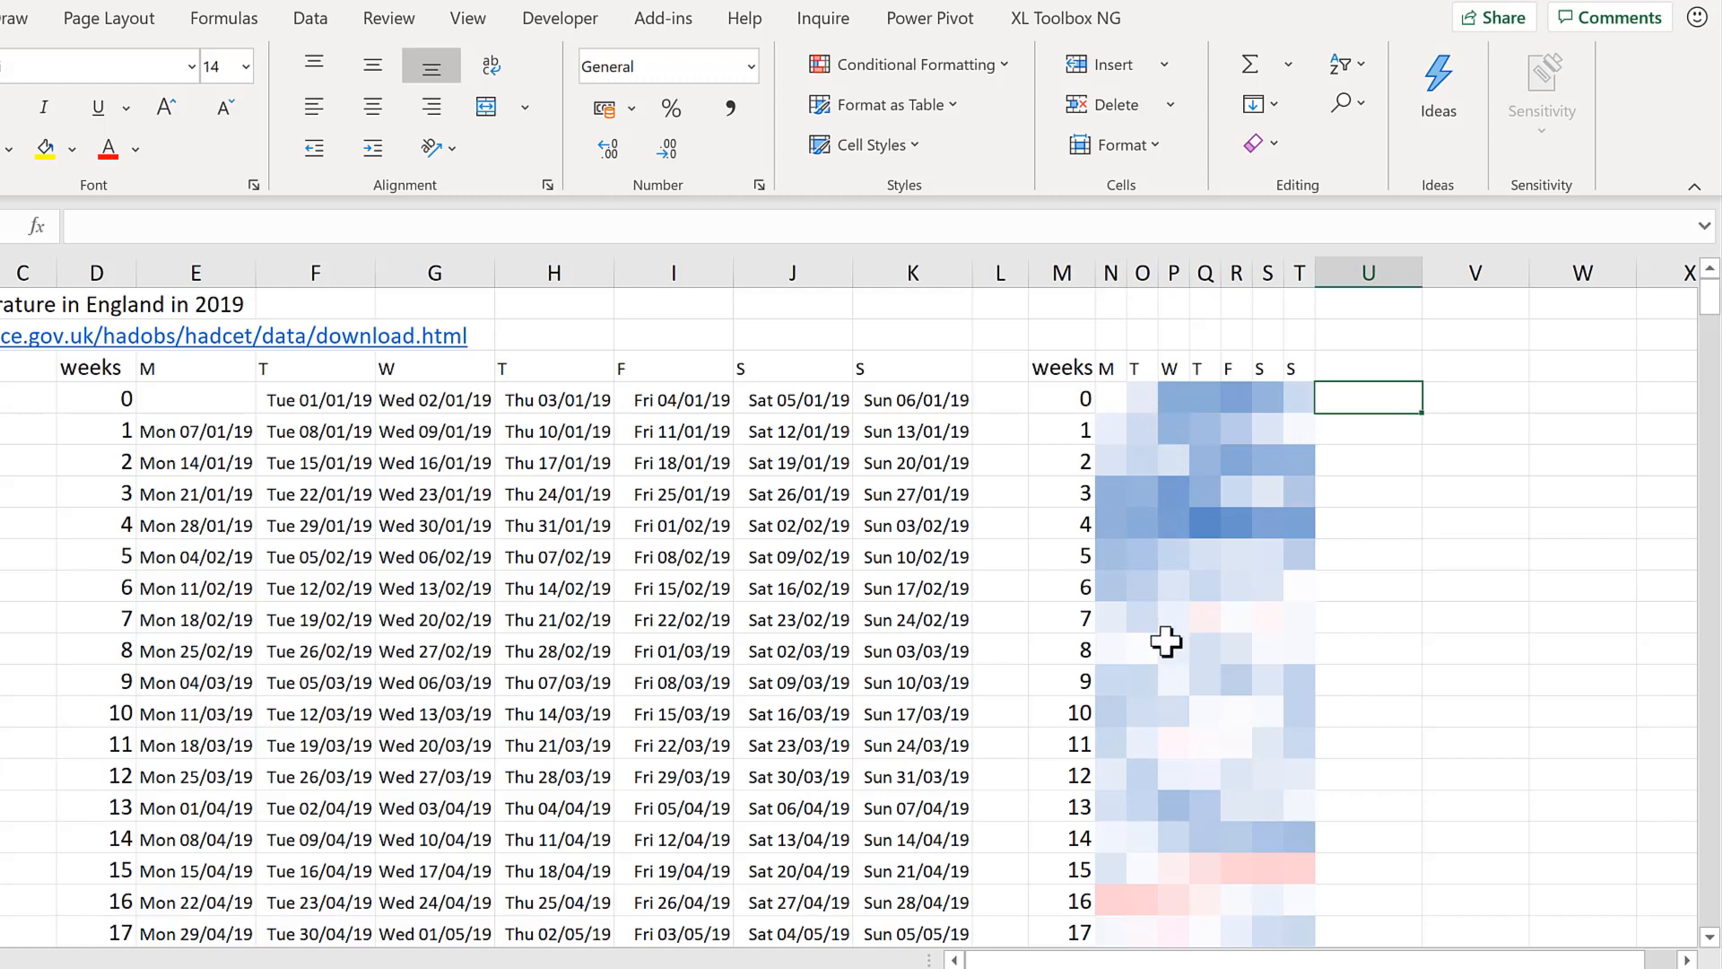
{"action": "left_click_drag", "start_coordinate": [1491, 958], "coordinate": [1606, 958]}
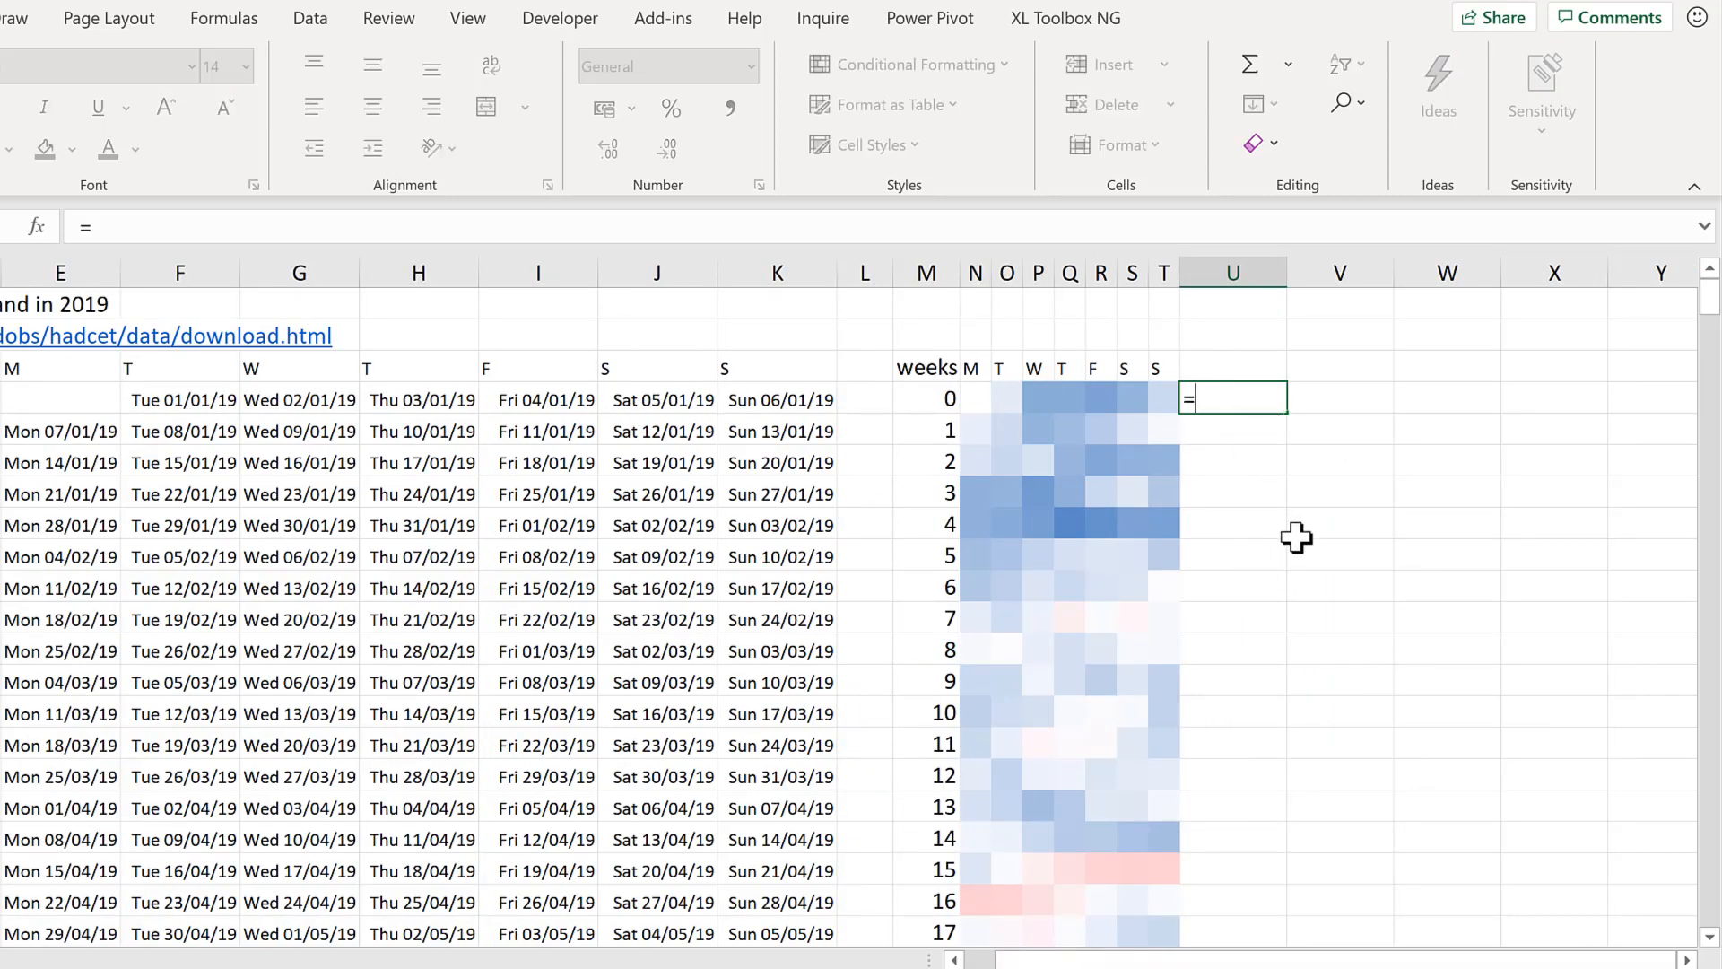
{"action": "type", "text": "month"}
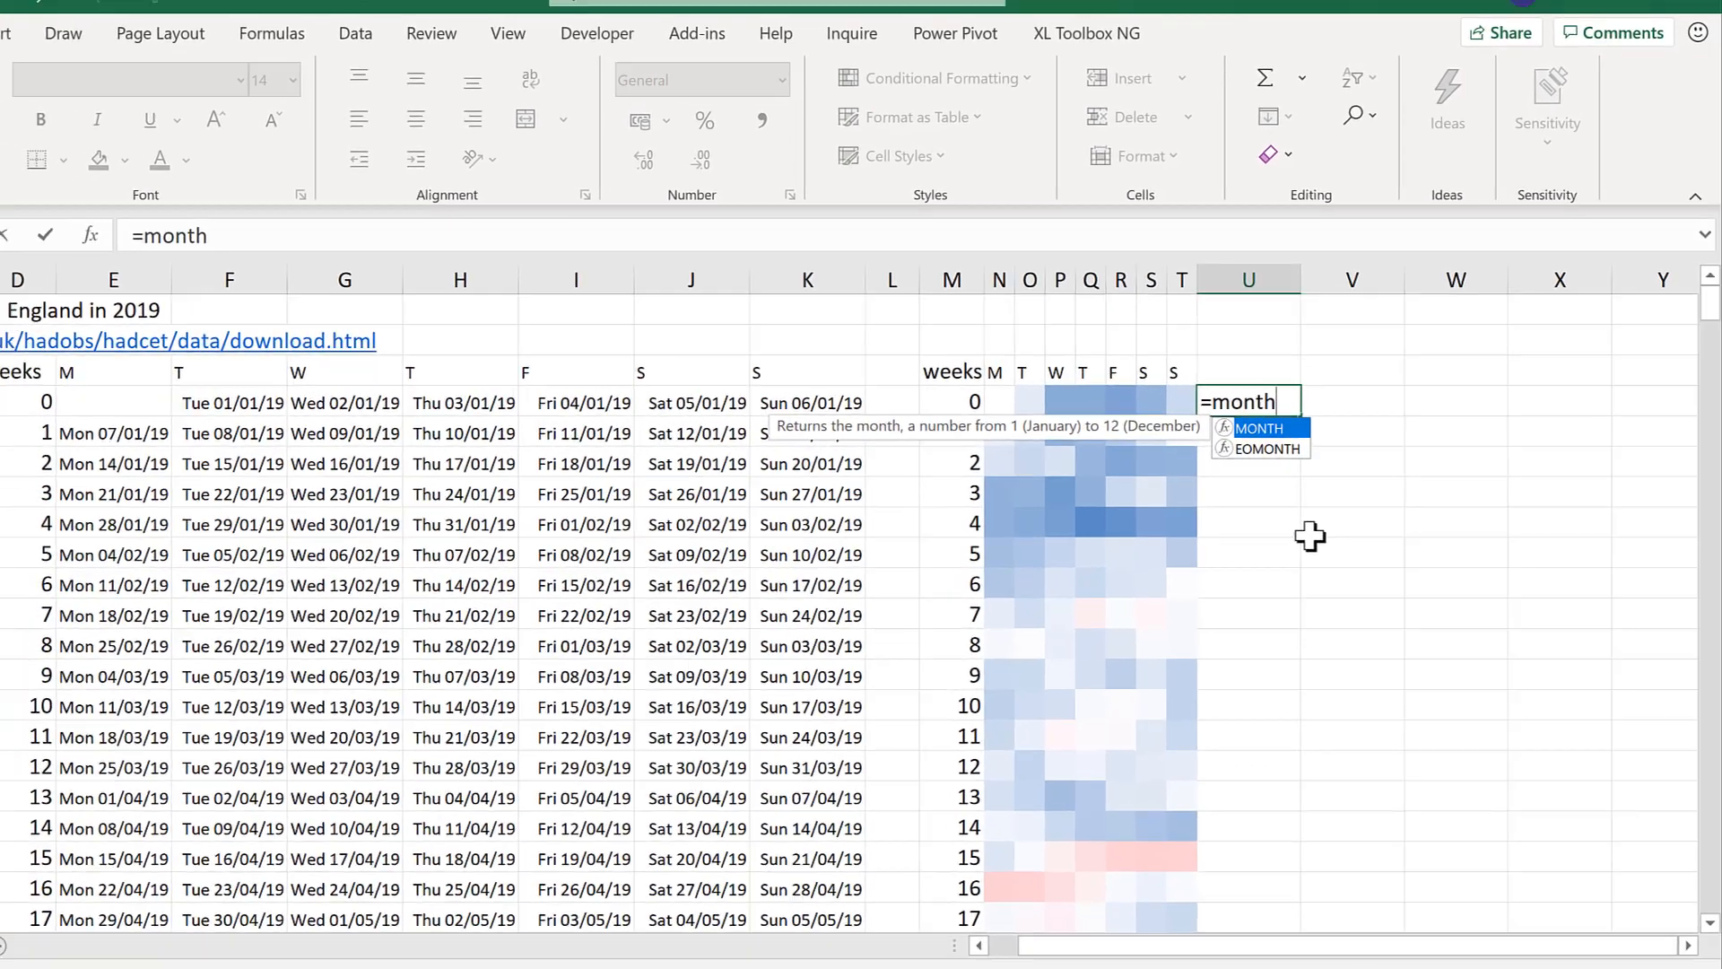
{"action": "key", "text": "Tab"}
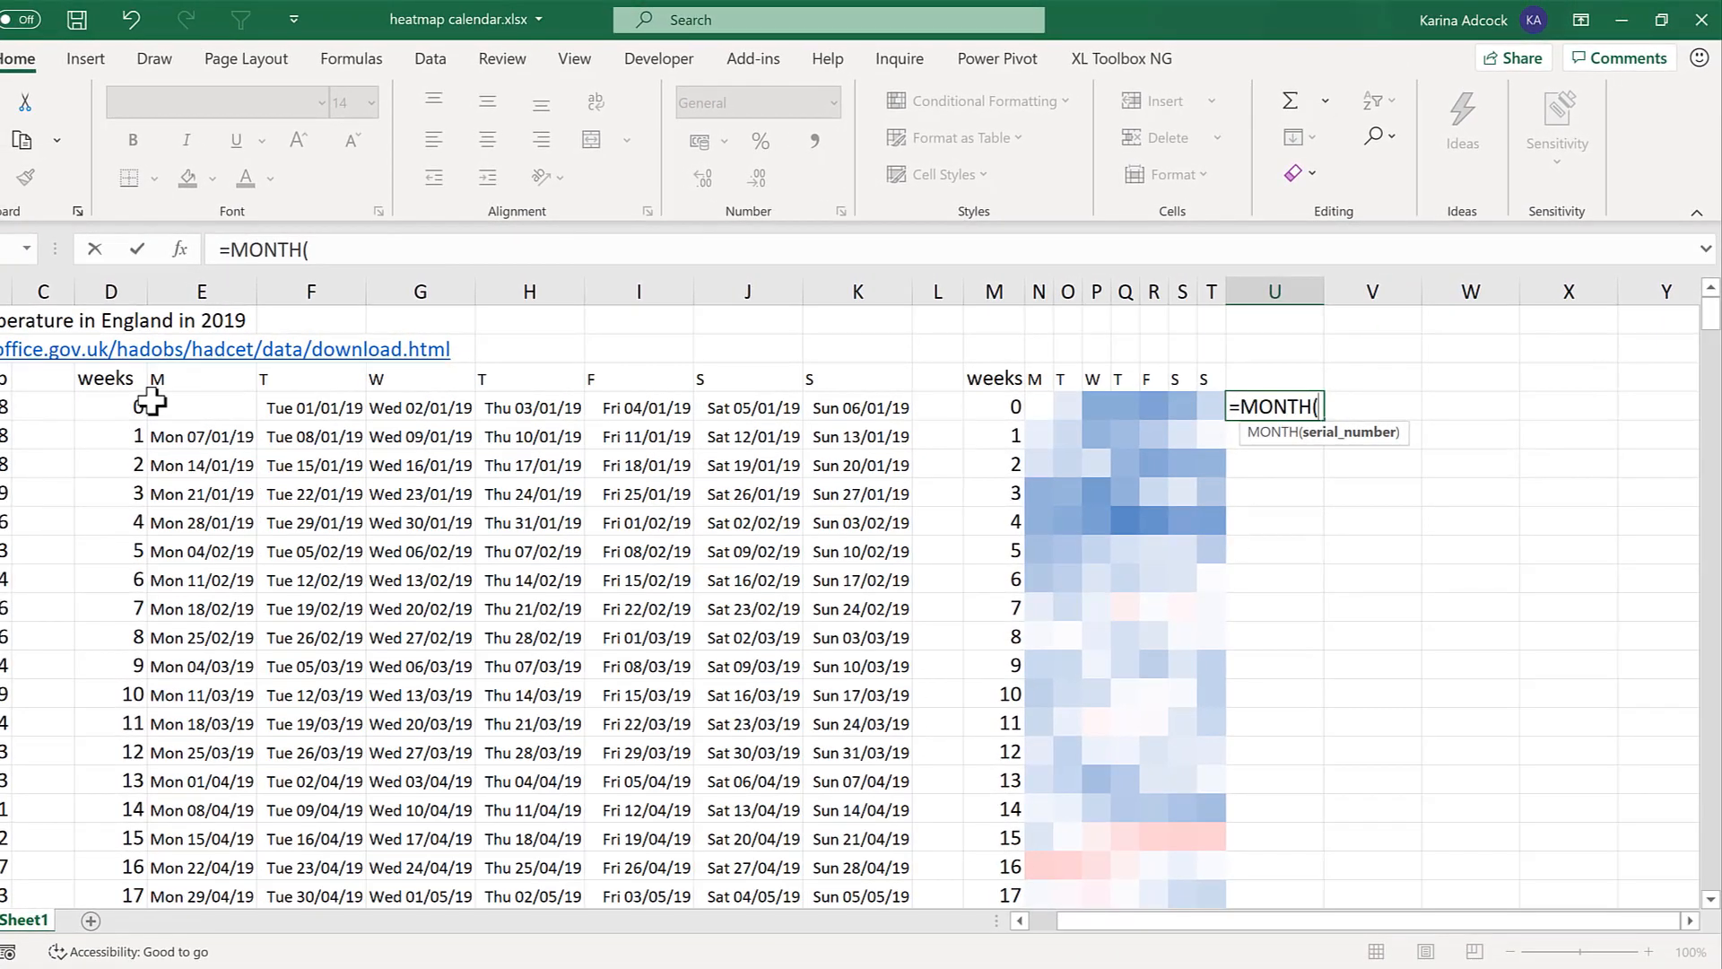
{"action": "left_click", "coordinate": [181, 404]}
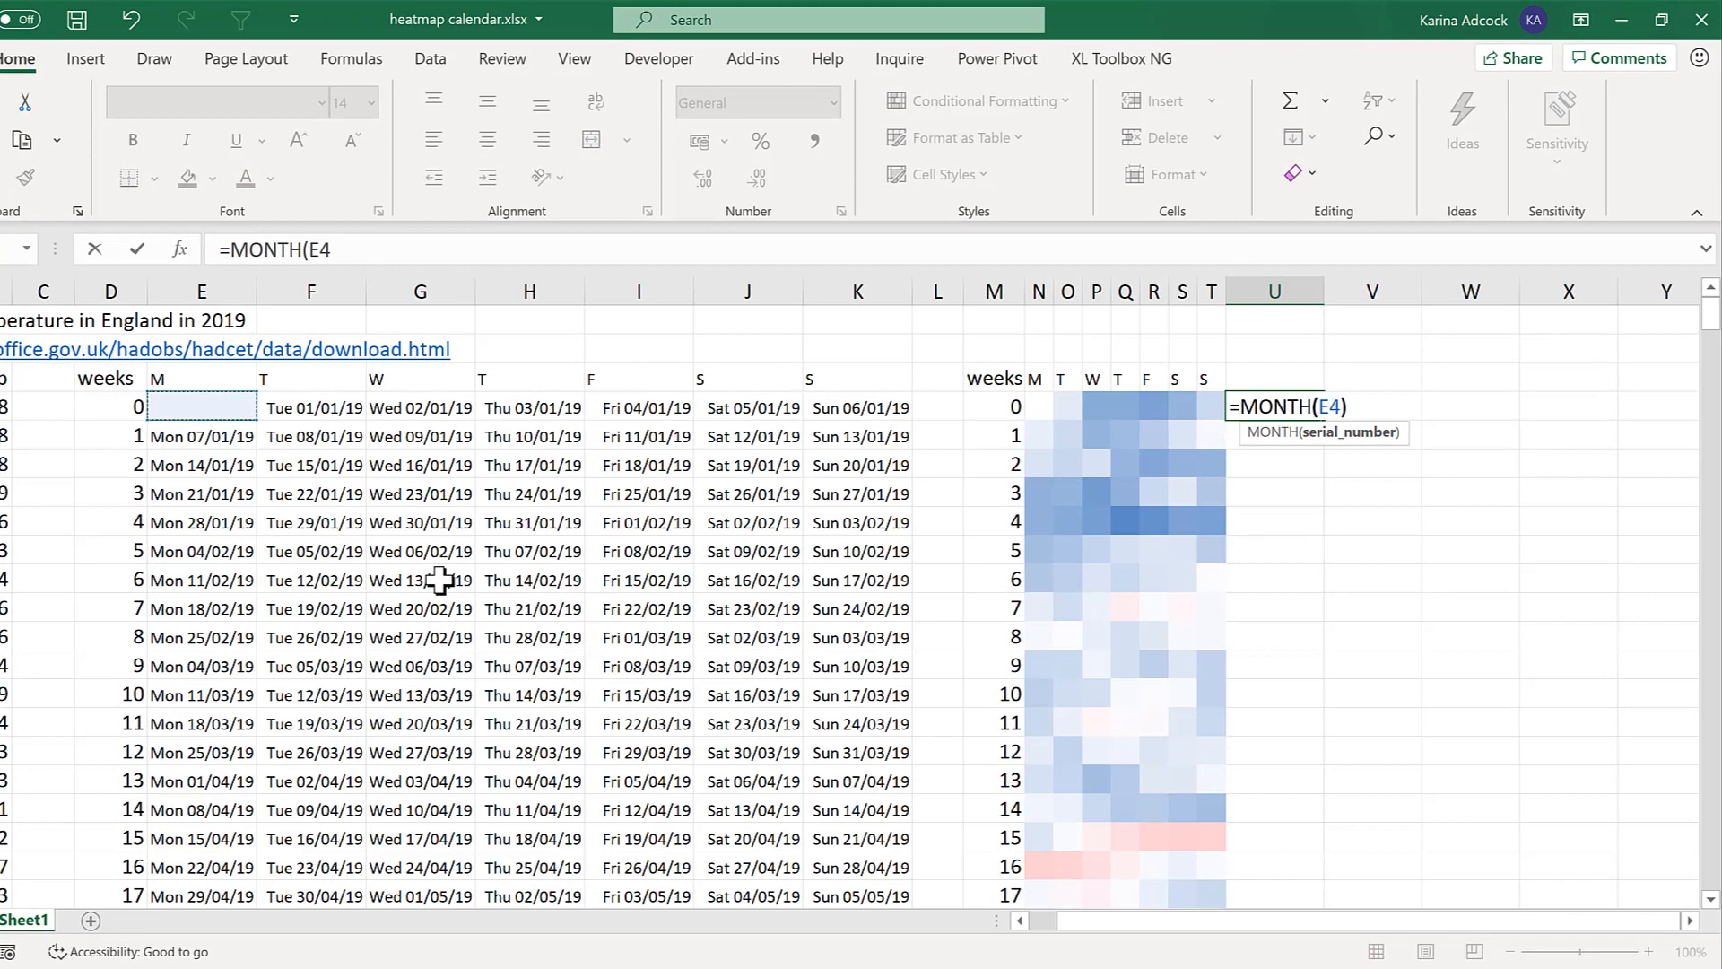
{"action": "type", "text": ")<>"}
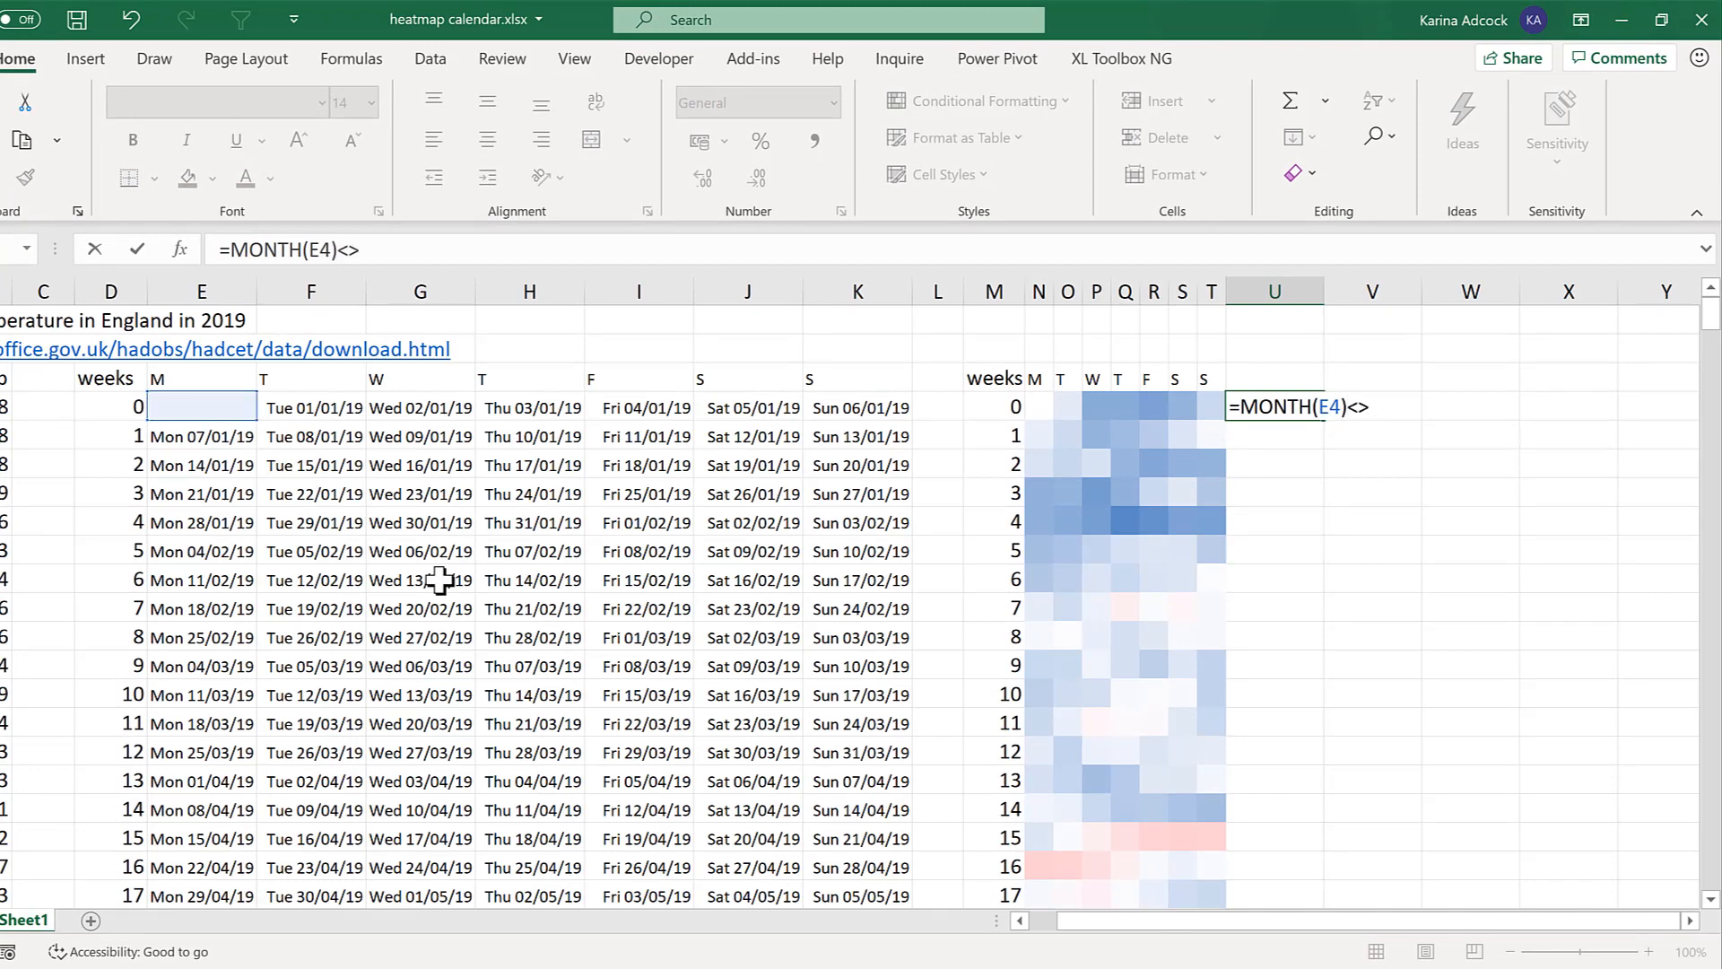
{"action": "type", "text": "month"}
{"action": "key", "text": "Tab"}
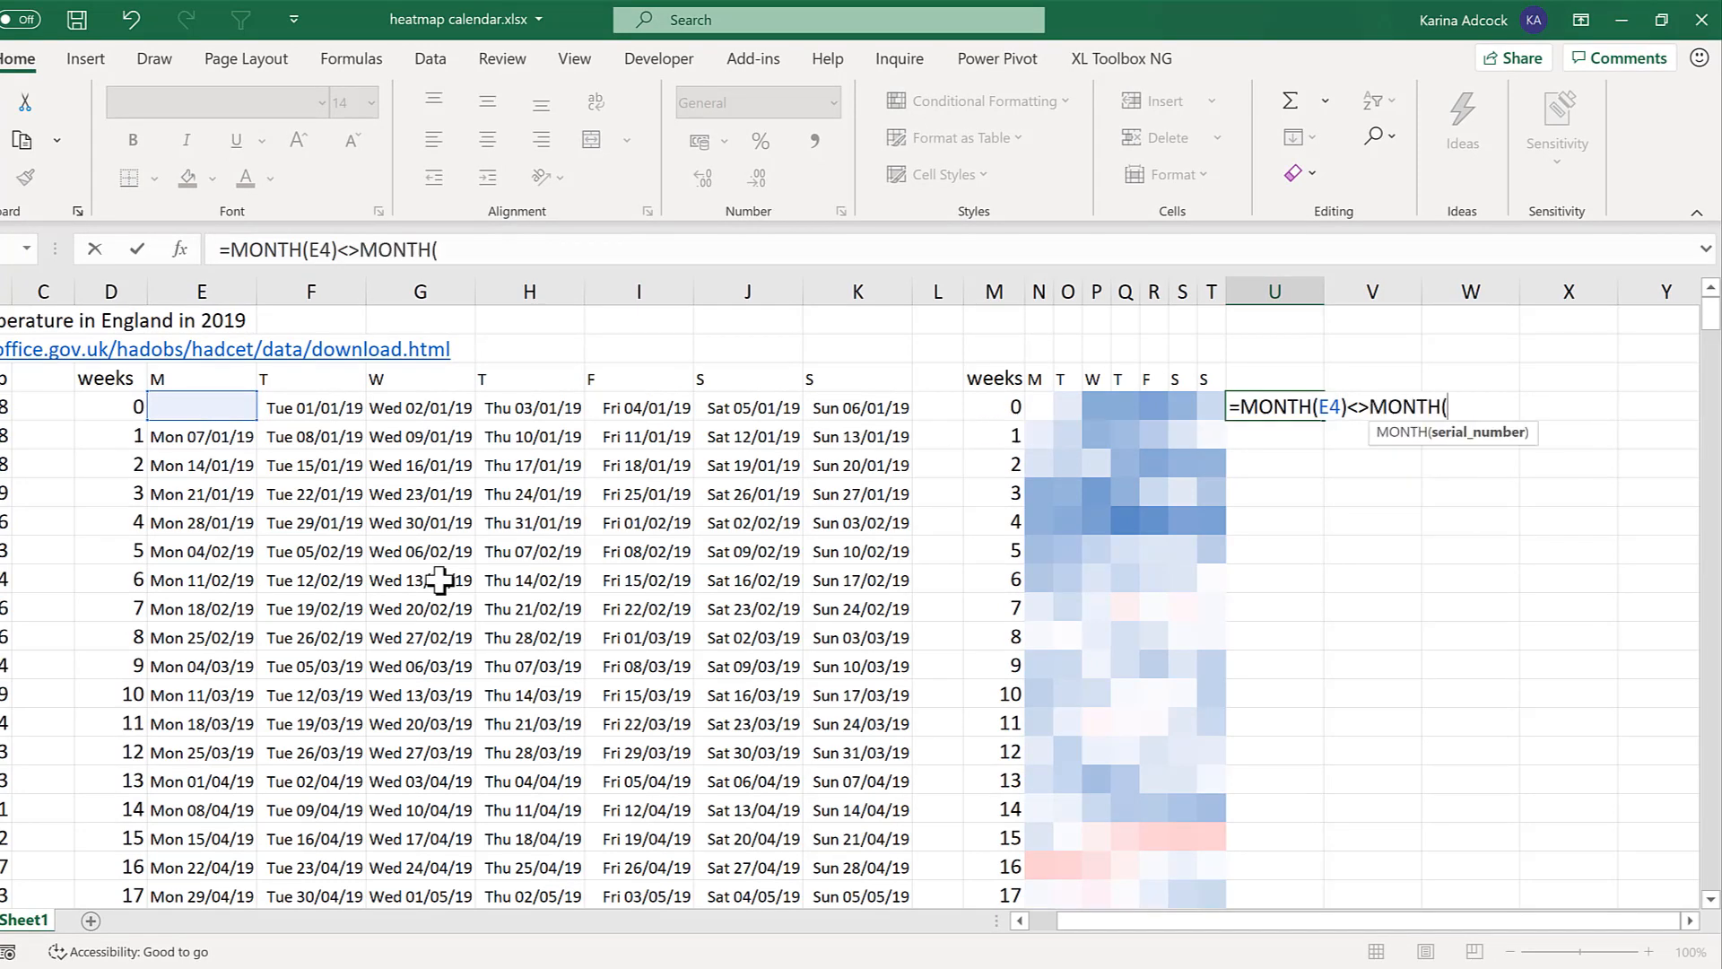
{"action": "left_click", "coordinate": [192, 436]}
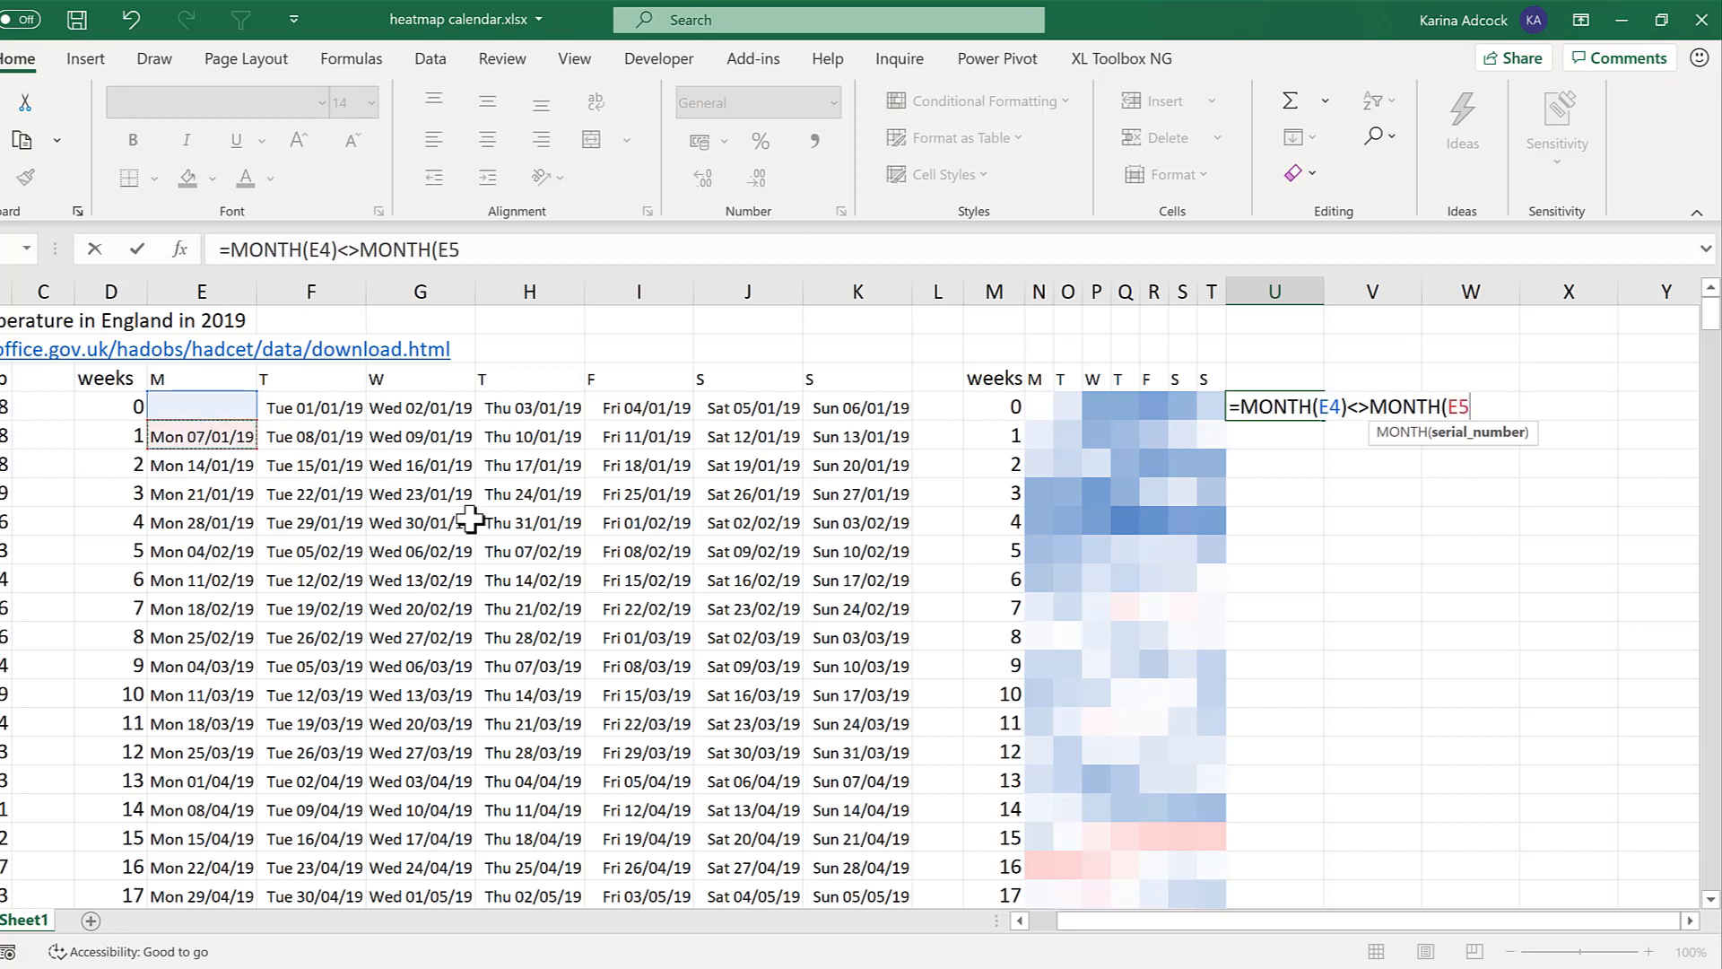
{"action": "type", "text": ")"}
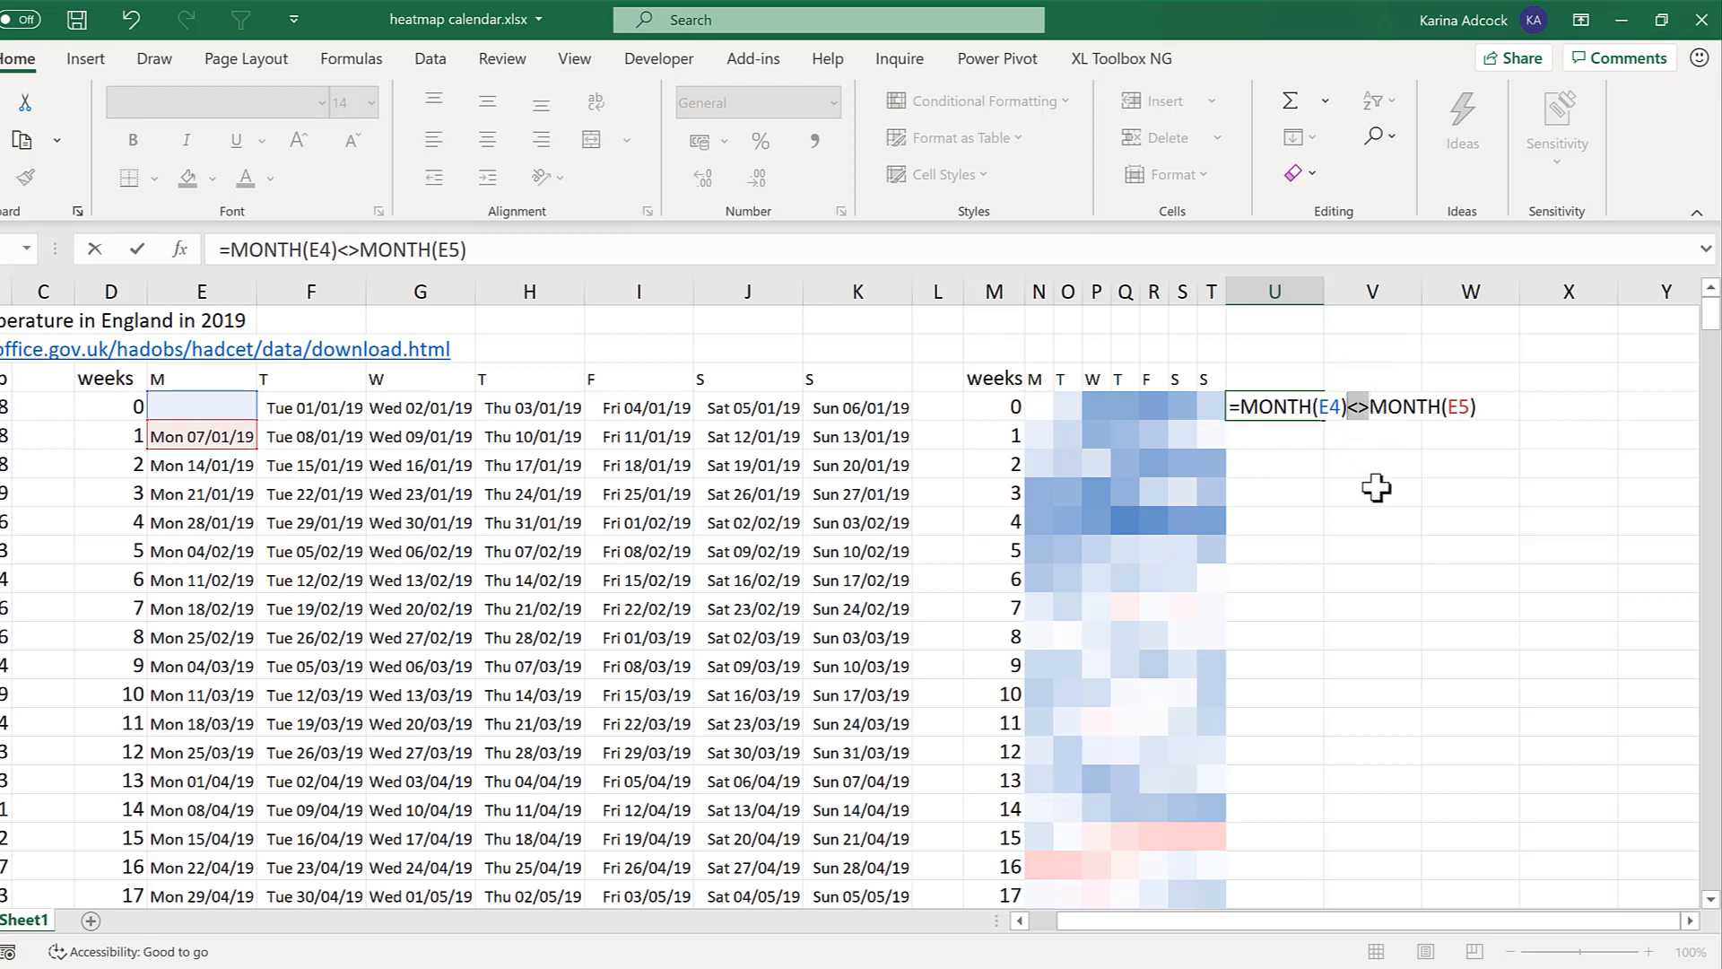
{"action": "left_click", "coordinate": [1487, 406]}
{"action": "key", "text": "Return"}
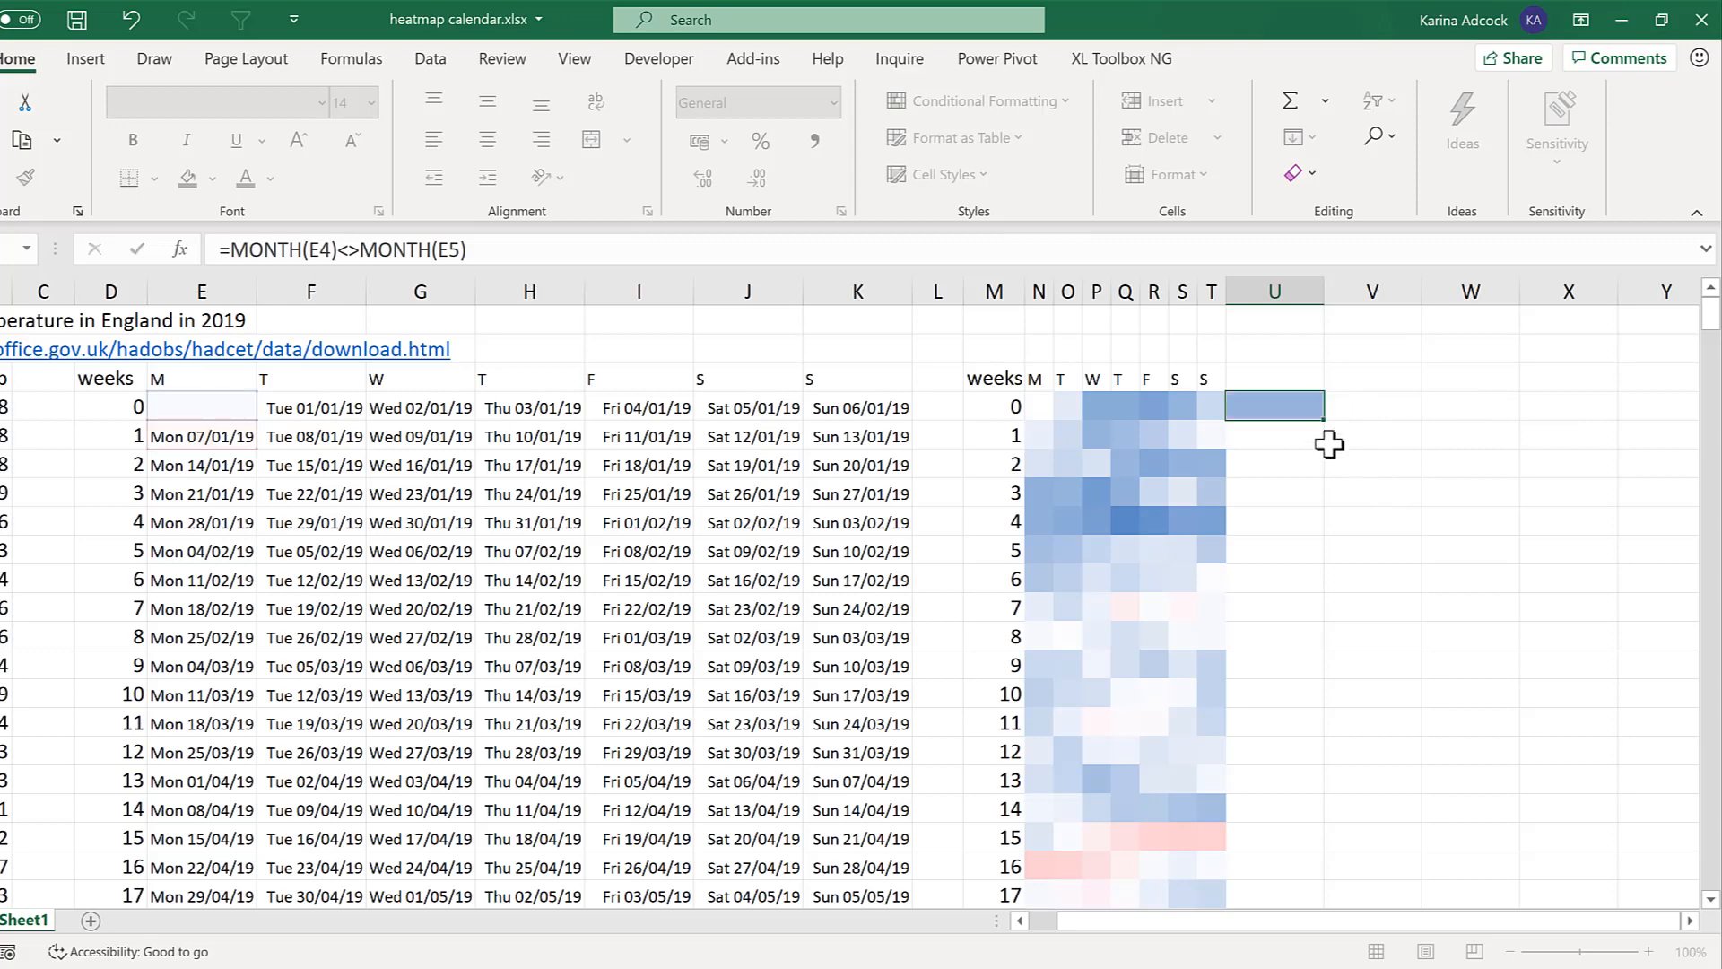
Step: Clear the formatting of U4 while keeping its month-comparison formula
{"action": "left_click", "coordinate": [1288, 407]}
{"action": "left_click", "coordinate": [1308, 184]}
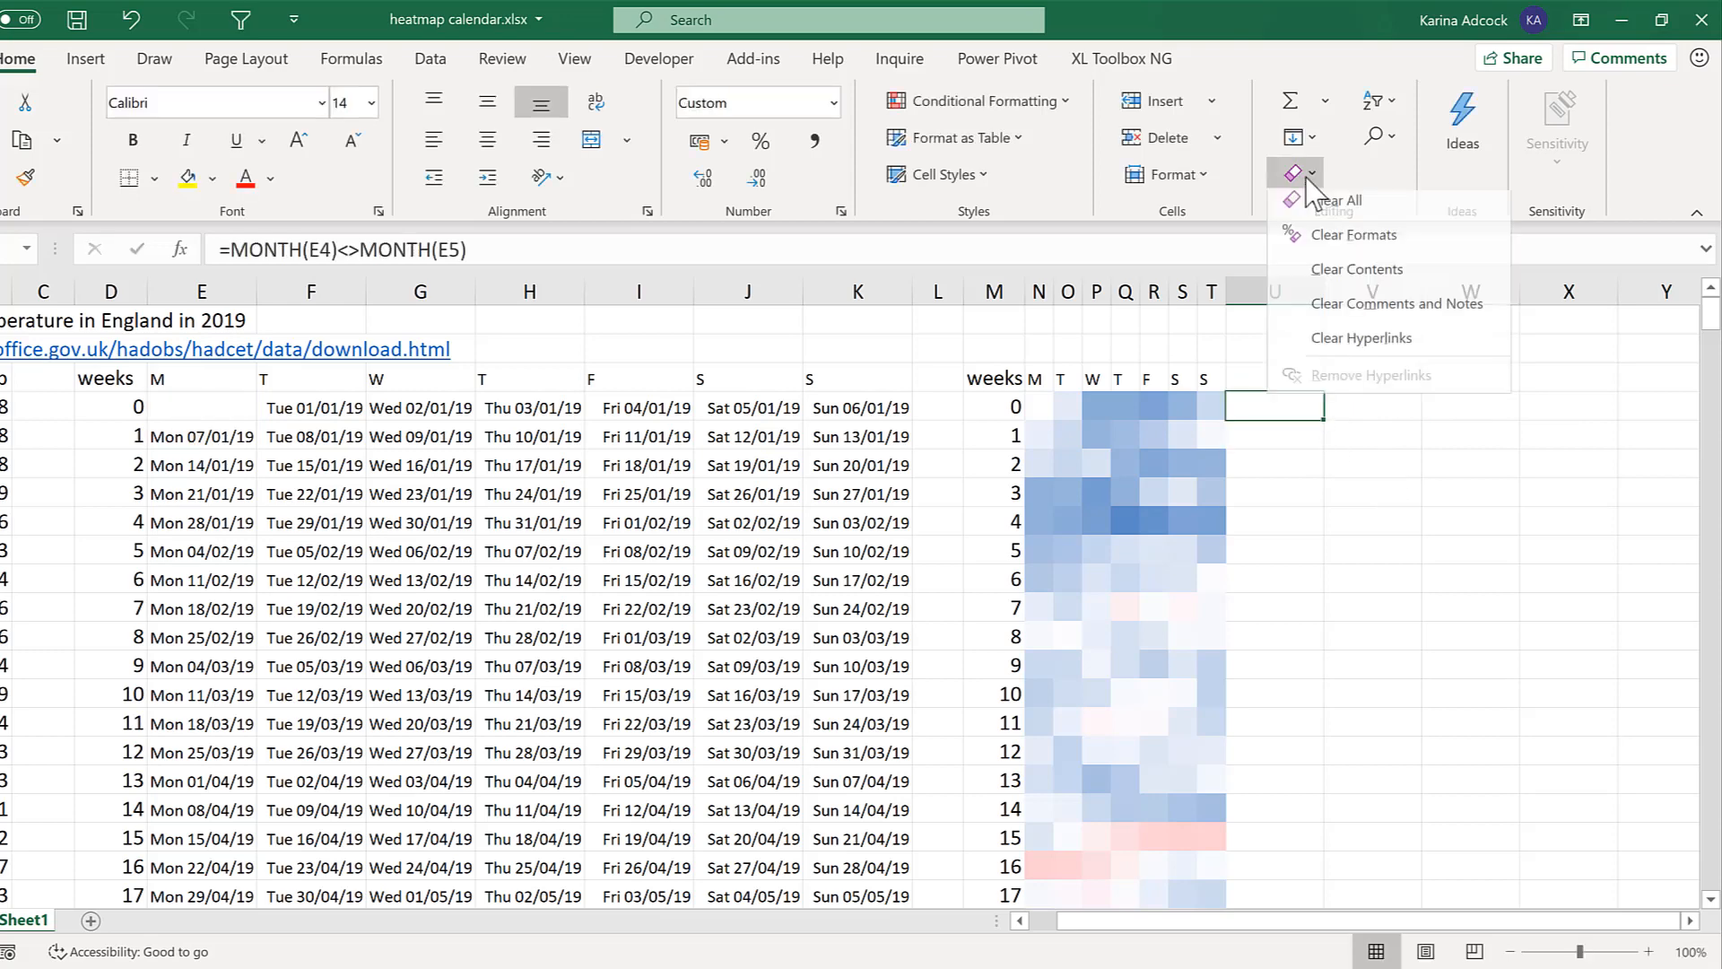
{"action": "left_click", "coordinate": [1390, 251]}
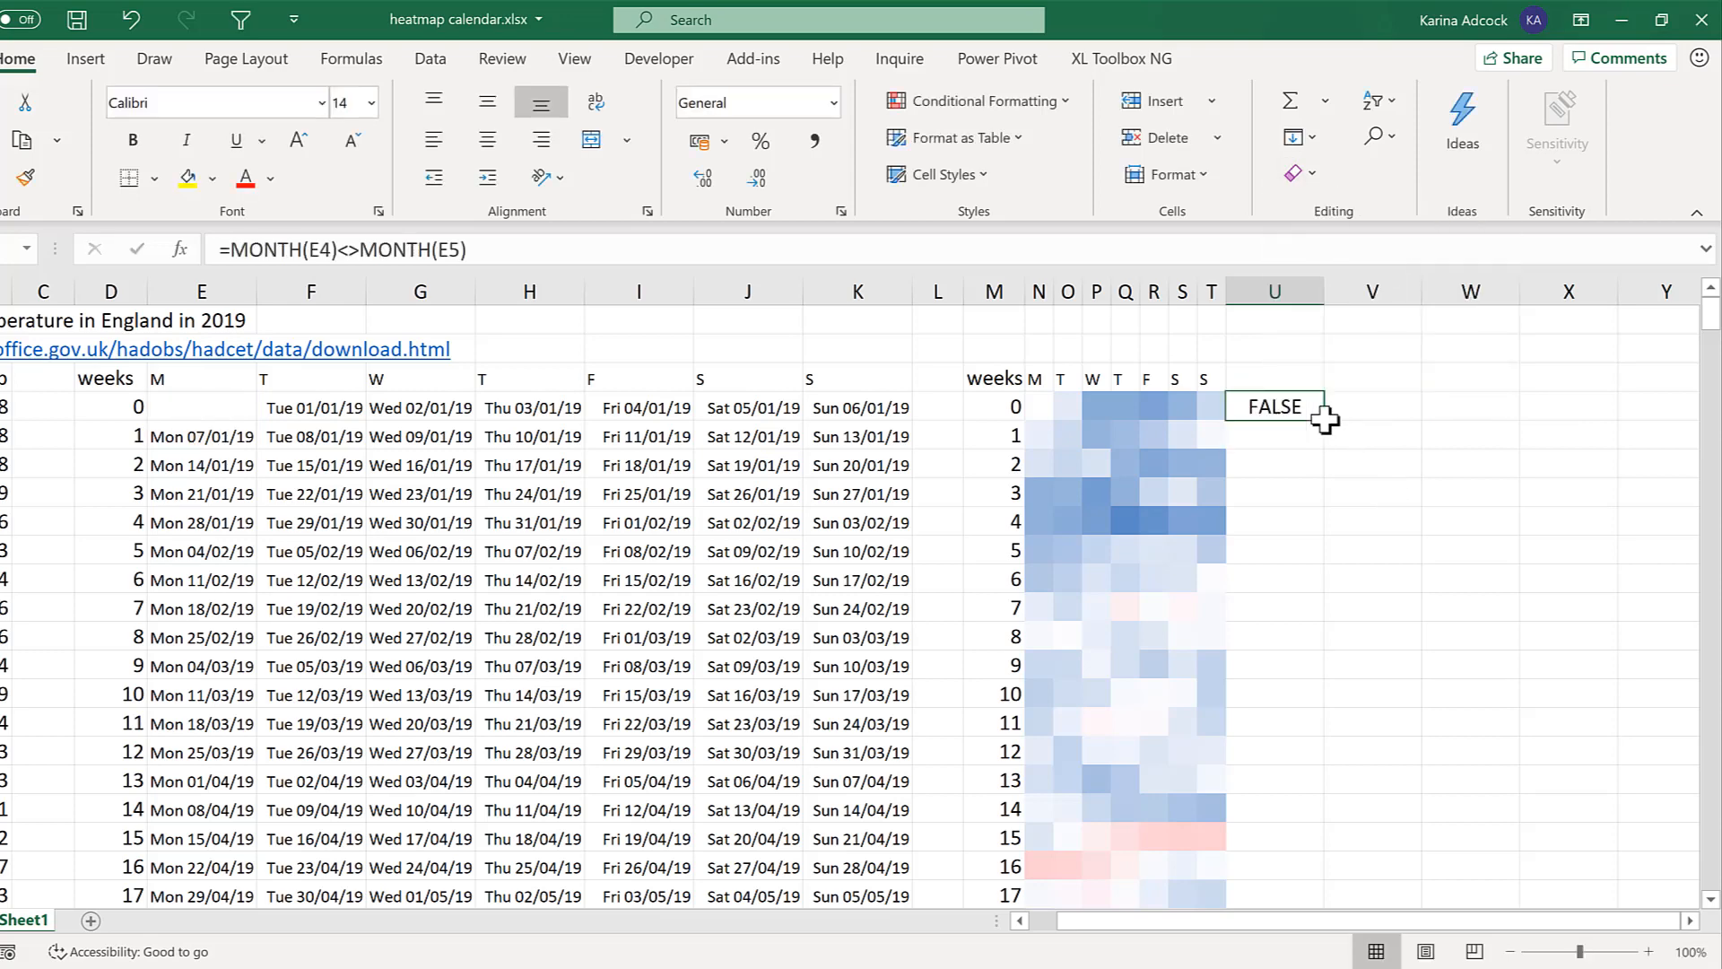
Step: Copy the U4 month-comparison formula across to AA4, leaving AB4 empty
{"action": "left_click_drag", "start_coordinate": [1322, 423], "coordinate": [1549, 413]}
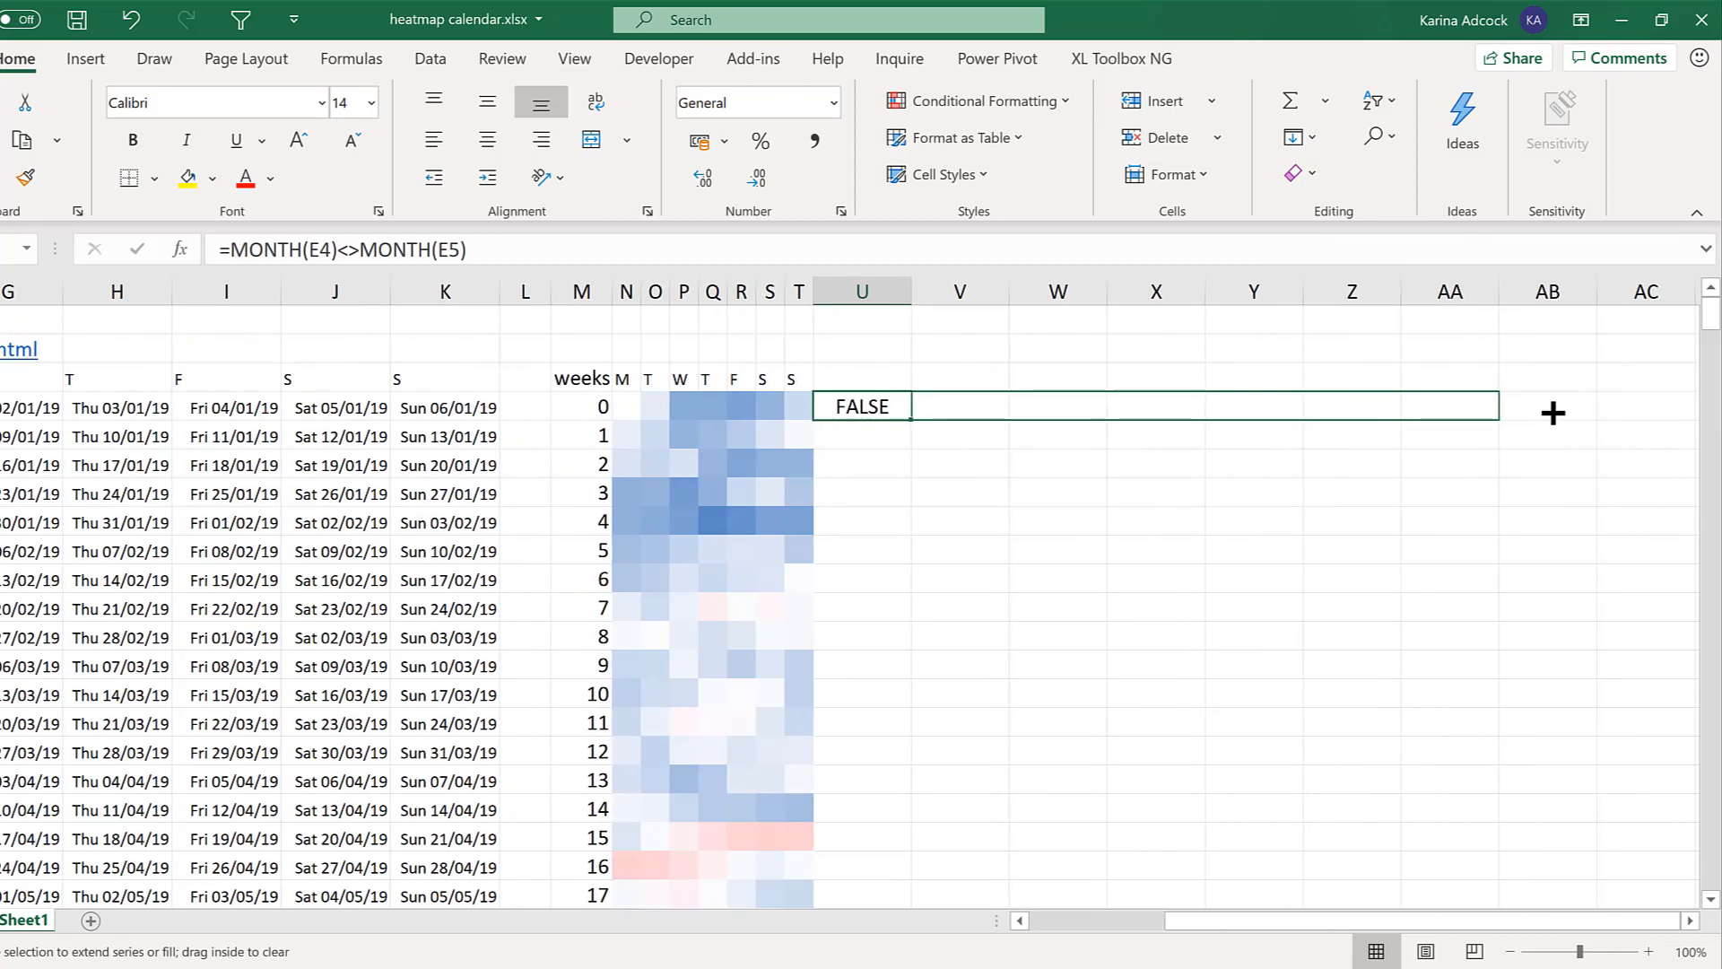
{"action": "left_click_drag", "start_coordinate": [1076, 353], "coordinate": [1076, 359]}
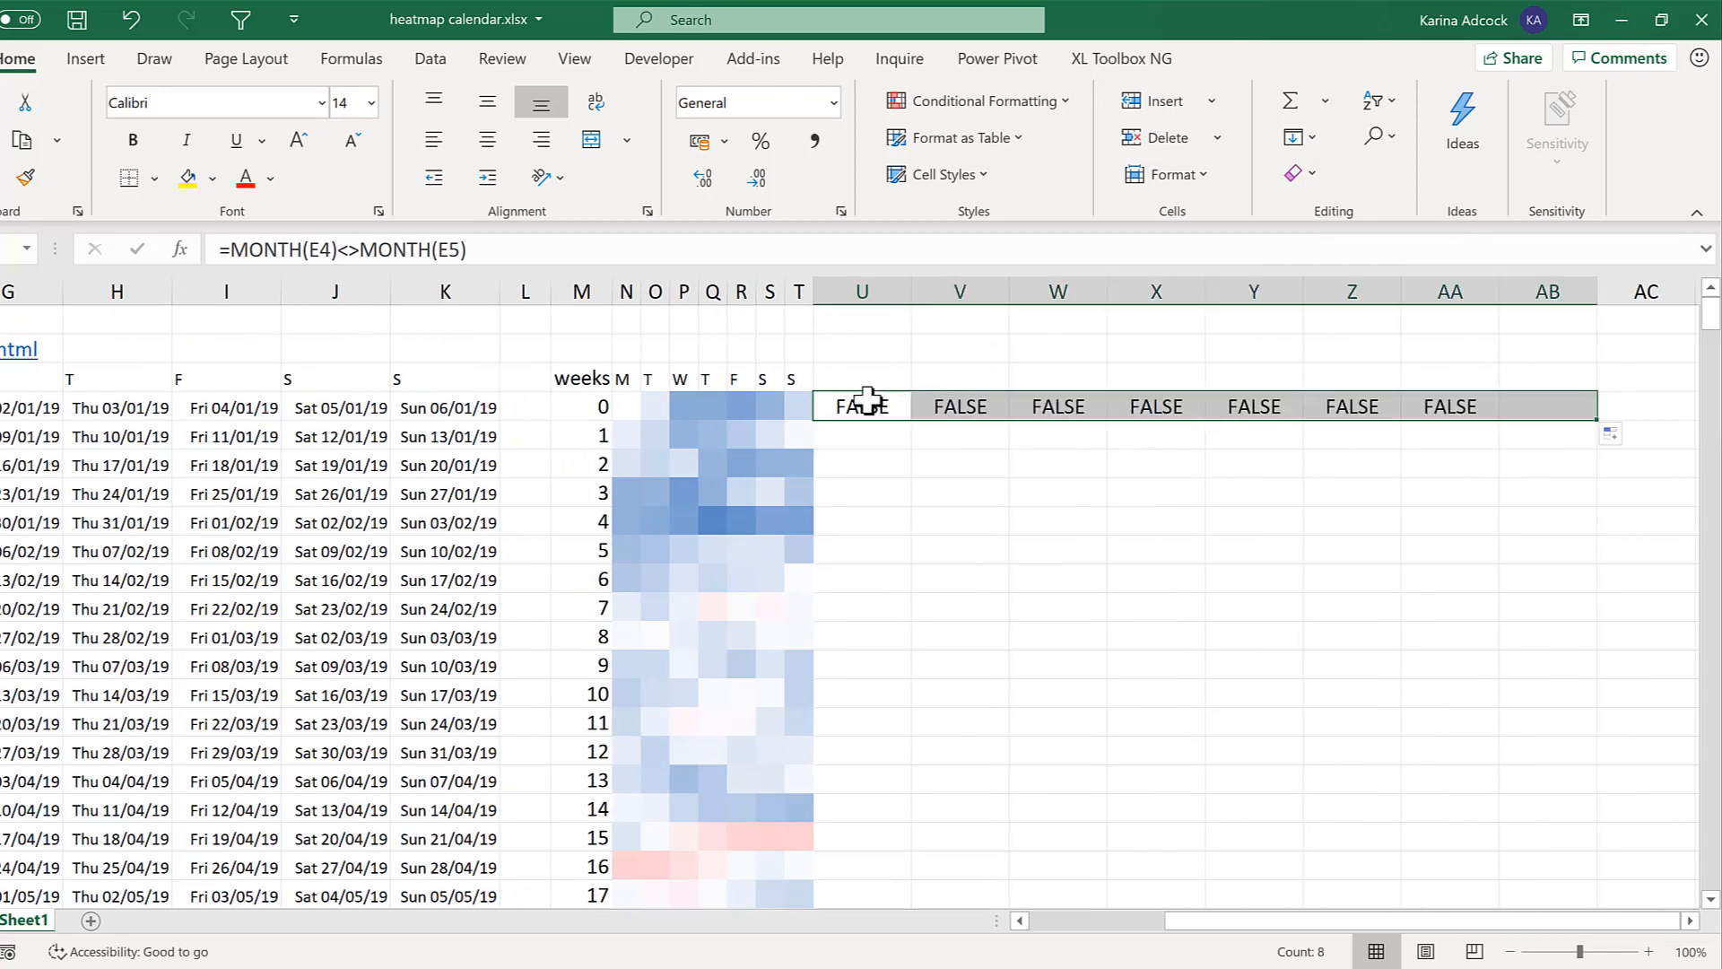
{"action": "left_click_drag", "start_coordinate": [870, 403], "coordinate": [1480, 411]}
{"action": "left_click", "coordinate": [1561, 413]}
{"action": "key", "text": "Delete"}
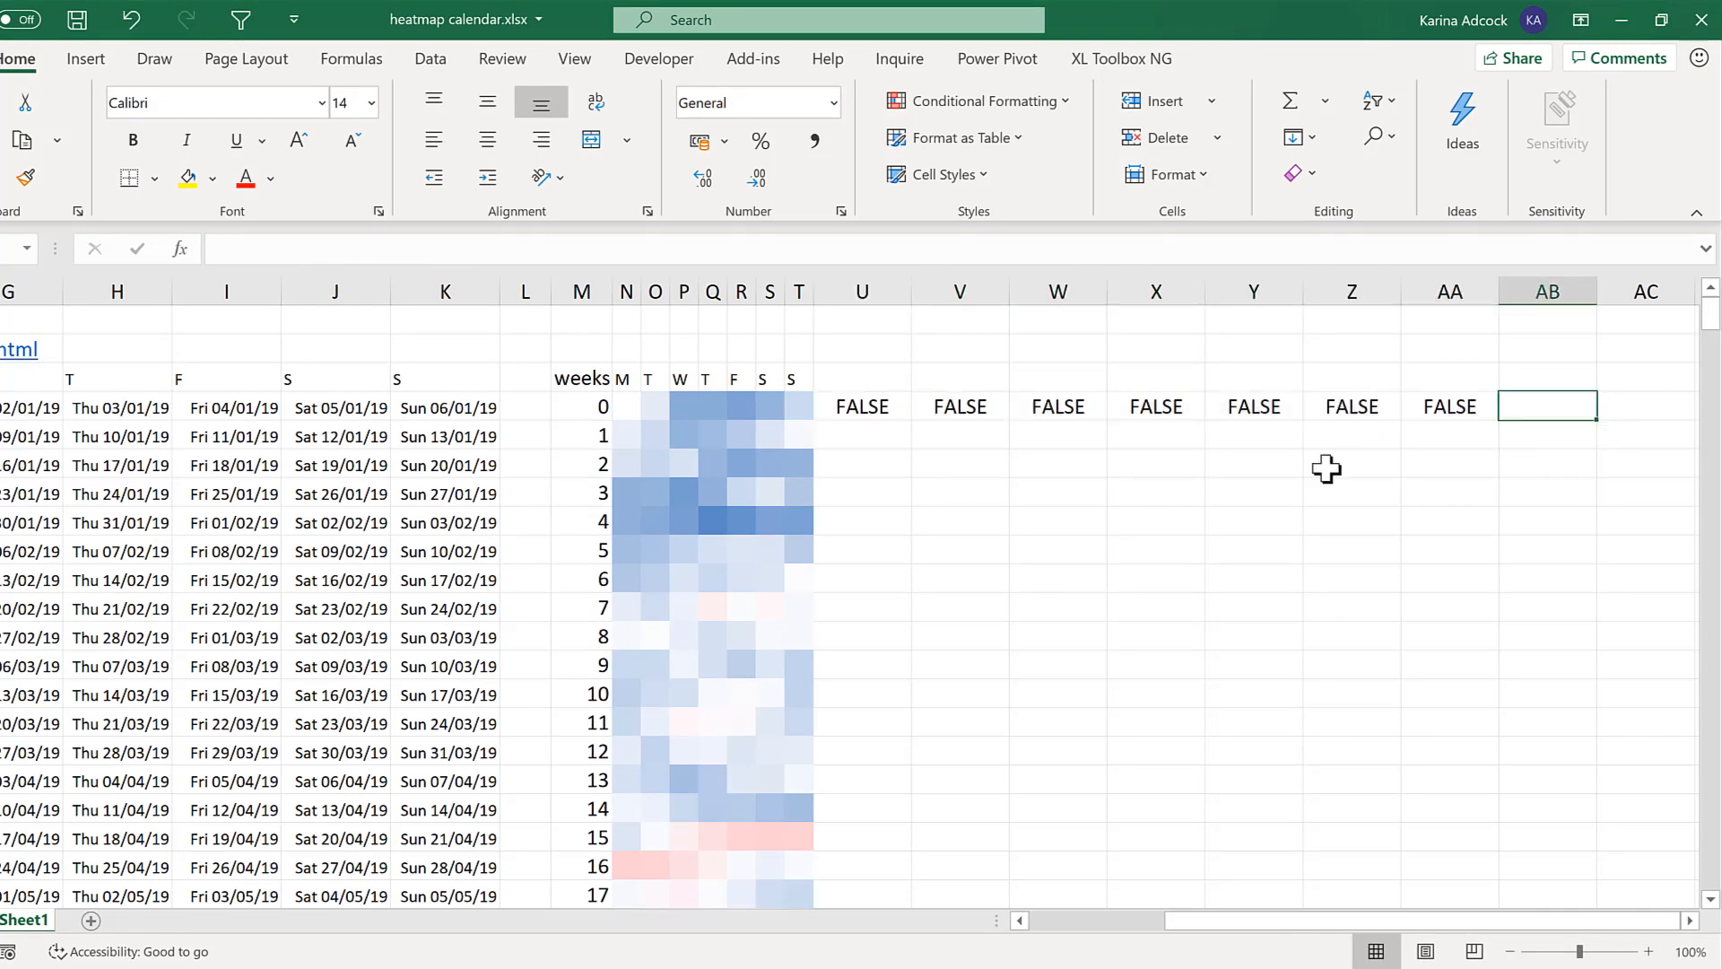
Step: Fill the formulas in U4:AA4 down the week rows and narrow columns U to AA to fit their contents
{"action": "left_click_drag", "start_coordinate": [861, 406], "coordinate": [1476, 409]}
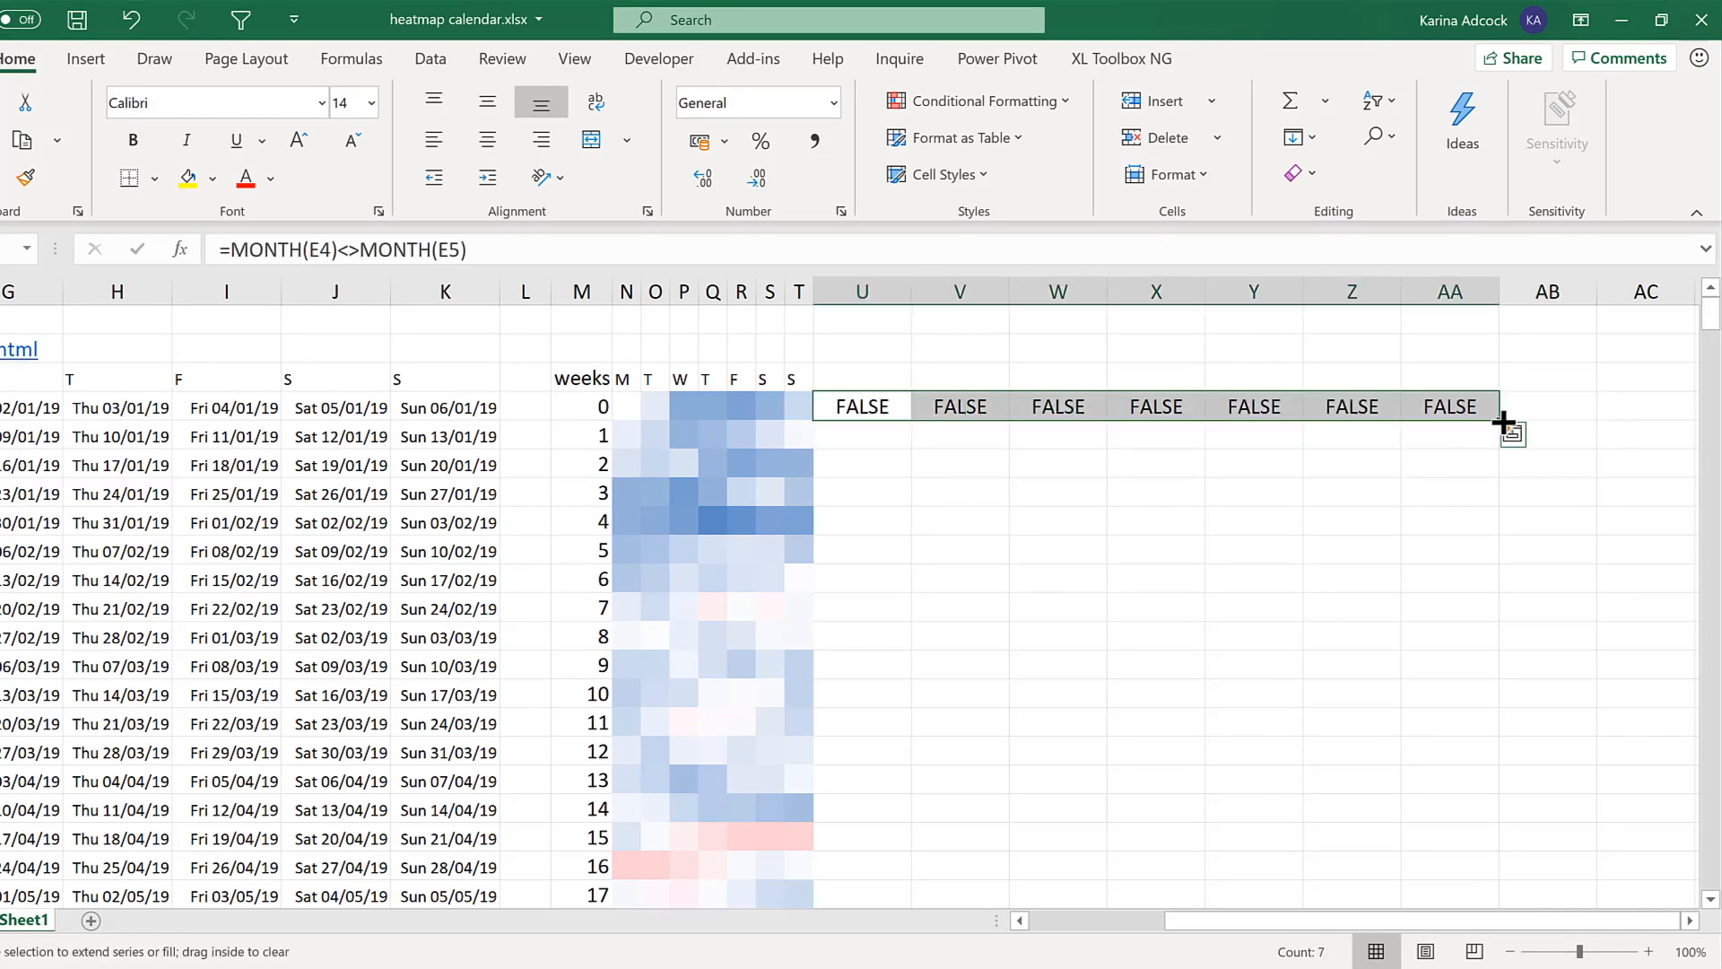
{"action": "double_click", "coordinate": [1503, 422]}
{"action": "left_click_drag", "start_coordinate": [895, 284], "coordinate": [1484, 287]}
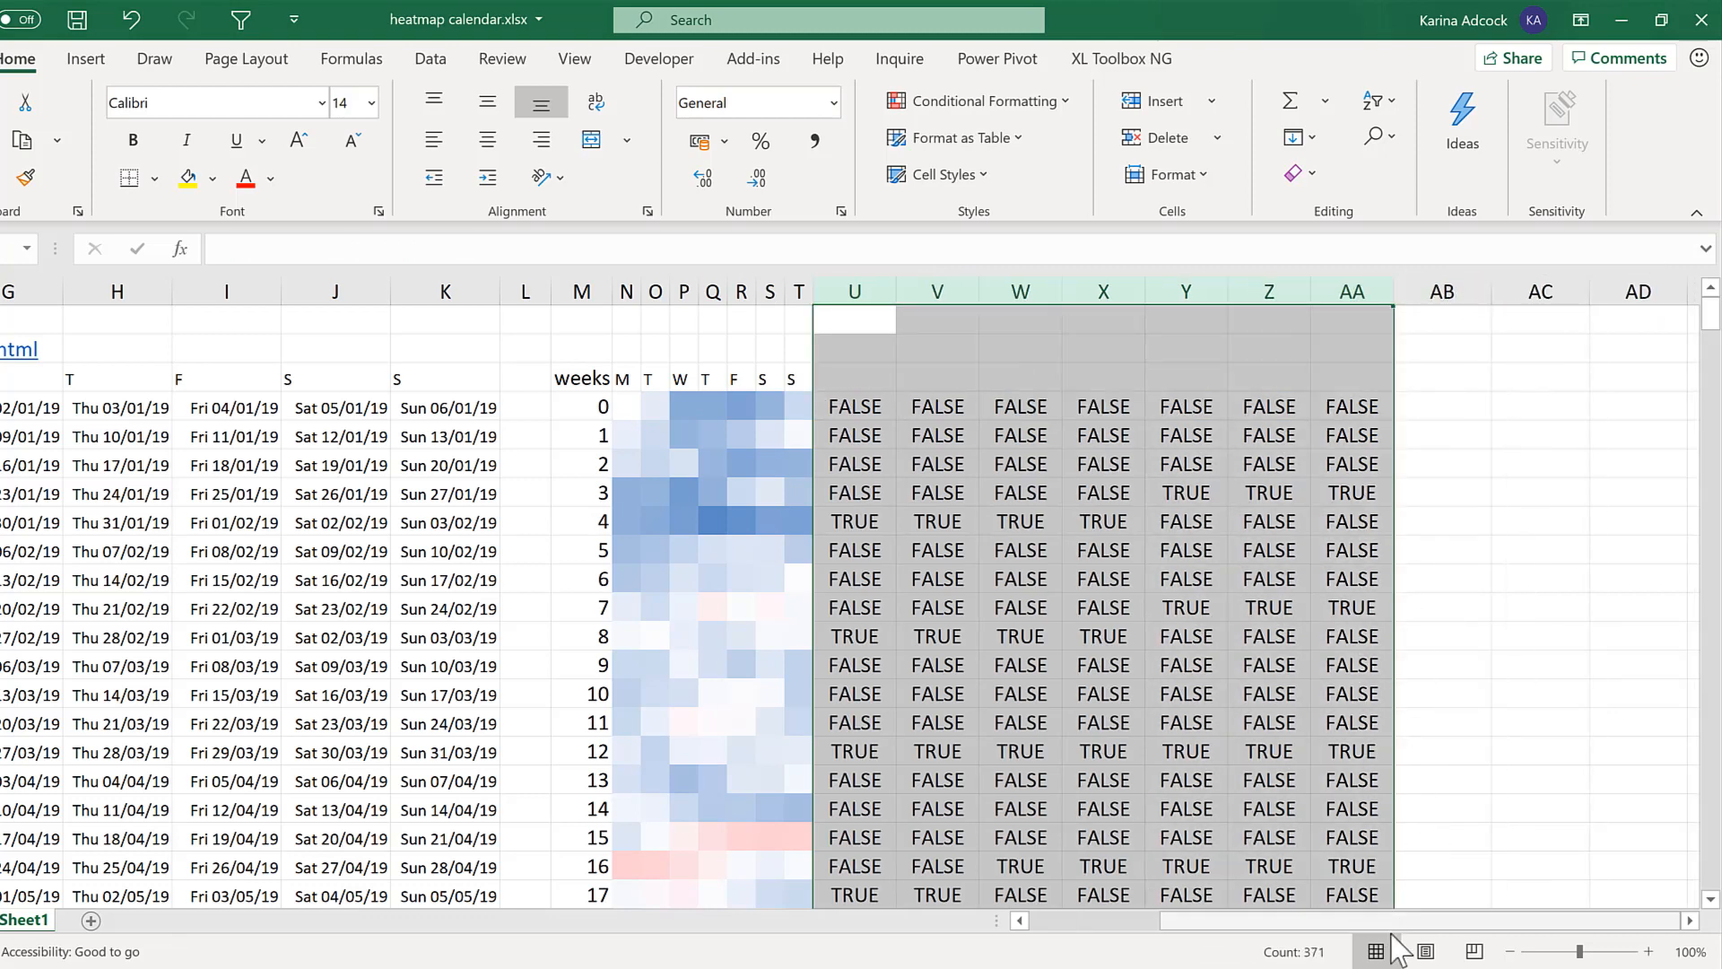
{"action": "left_click_drag", "start_coordinate": [1371, 922], "coordinate": [1311, 917]}
{"action": "left_click", "coordinate": [1395, 540]}
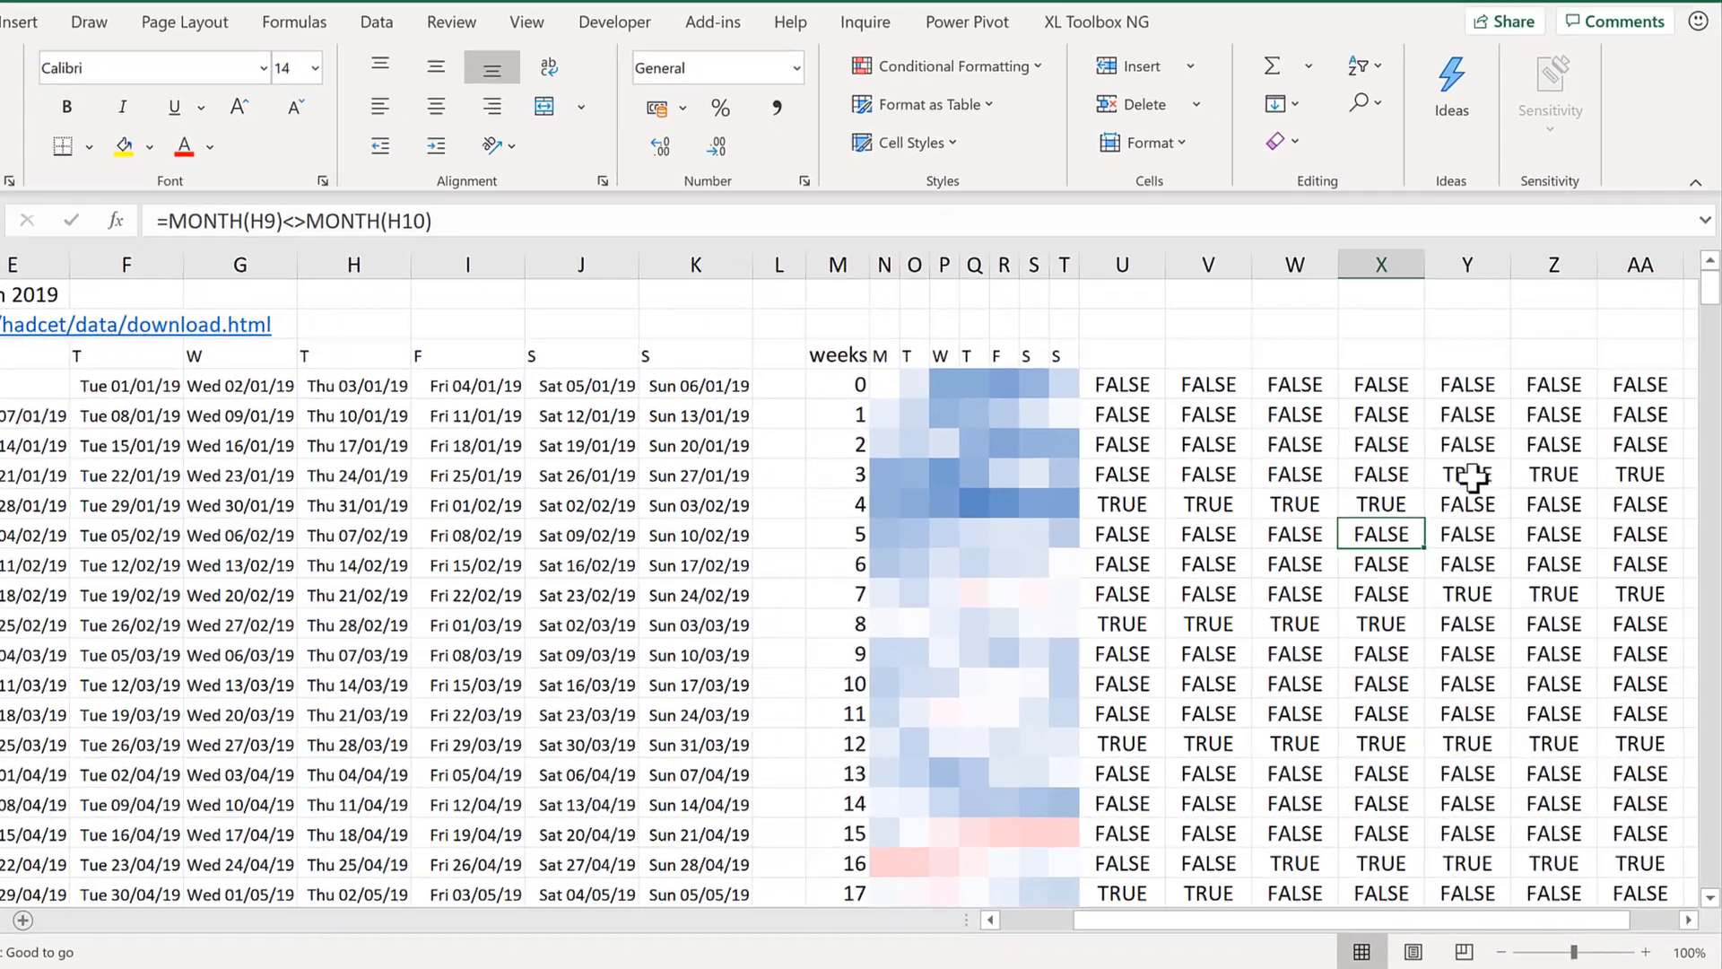
Step: Highlight the first month change's TRUE cells, Y7:AA7 and U8:X8, with a yellow fill
{"action": "left_click_drag", "start_coordinate": [1479, 491], "coordinate": [1619, 439]}
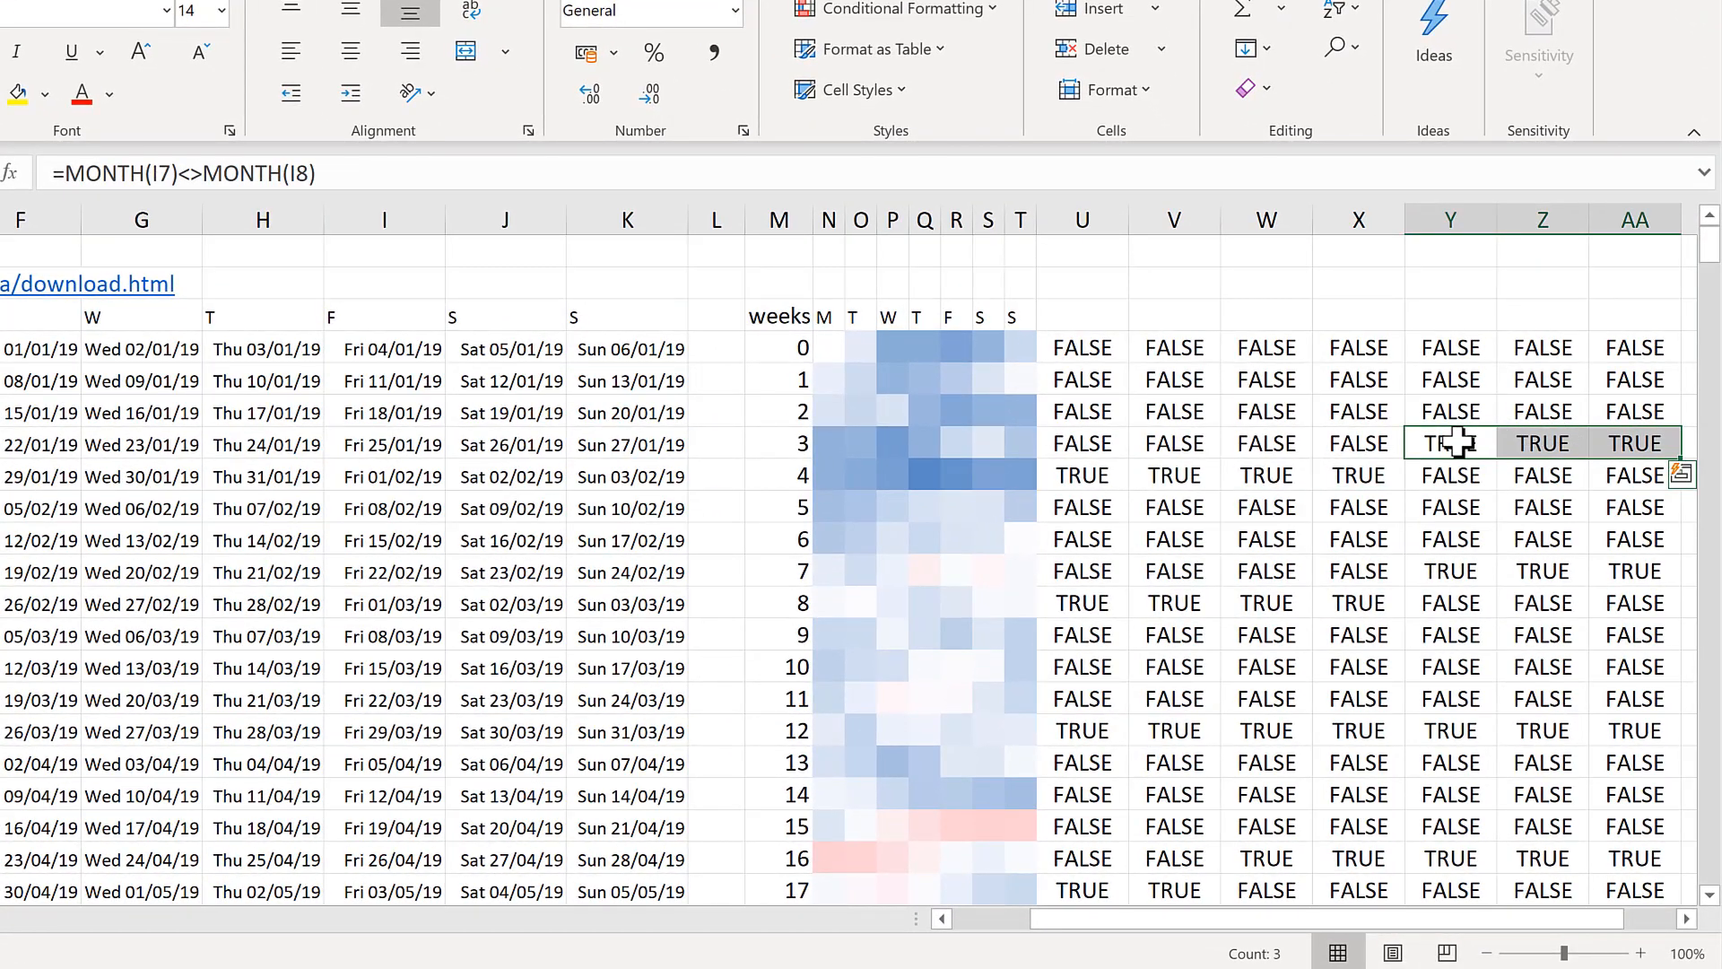
{"action": "right_click", "coordinate": [1458, 441]}
{"action": "left_click", "coordinate": [1230, 220]}
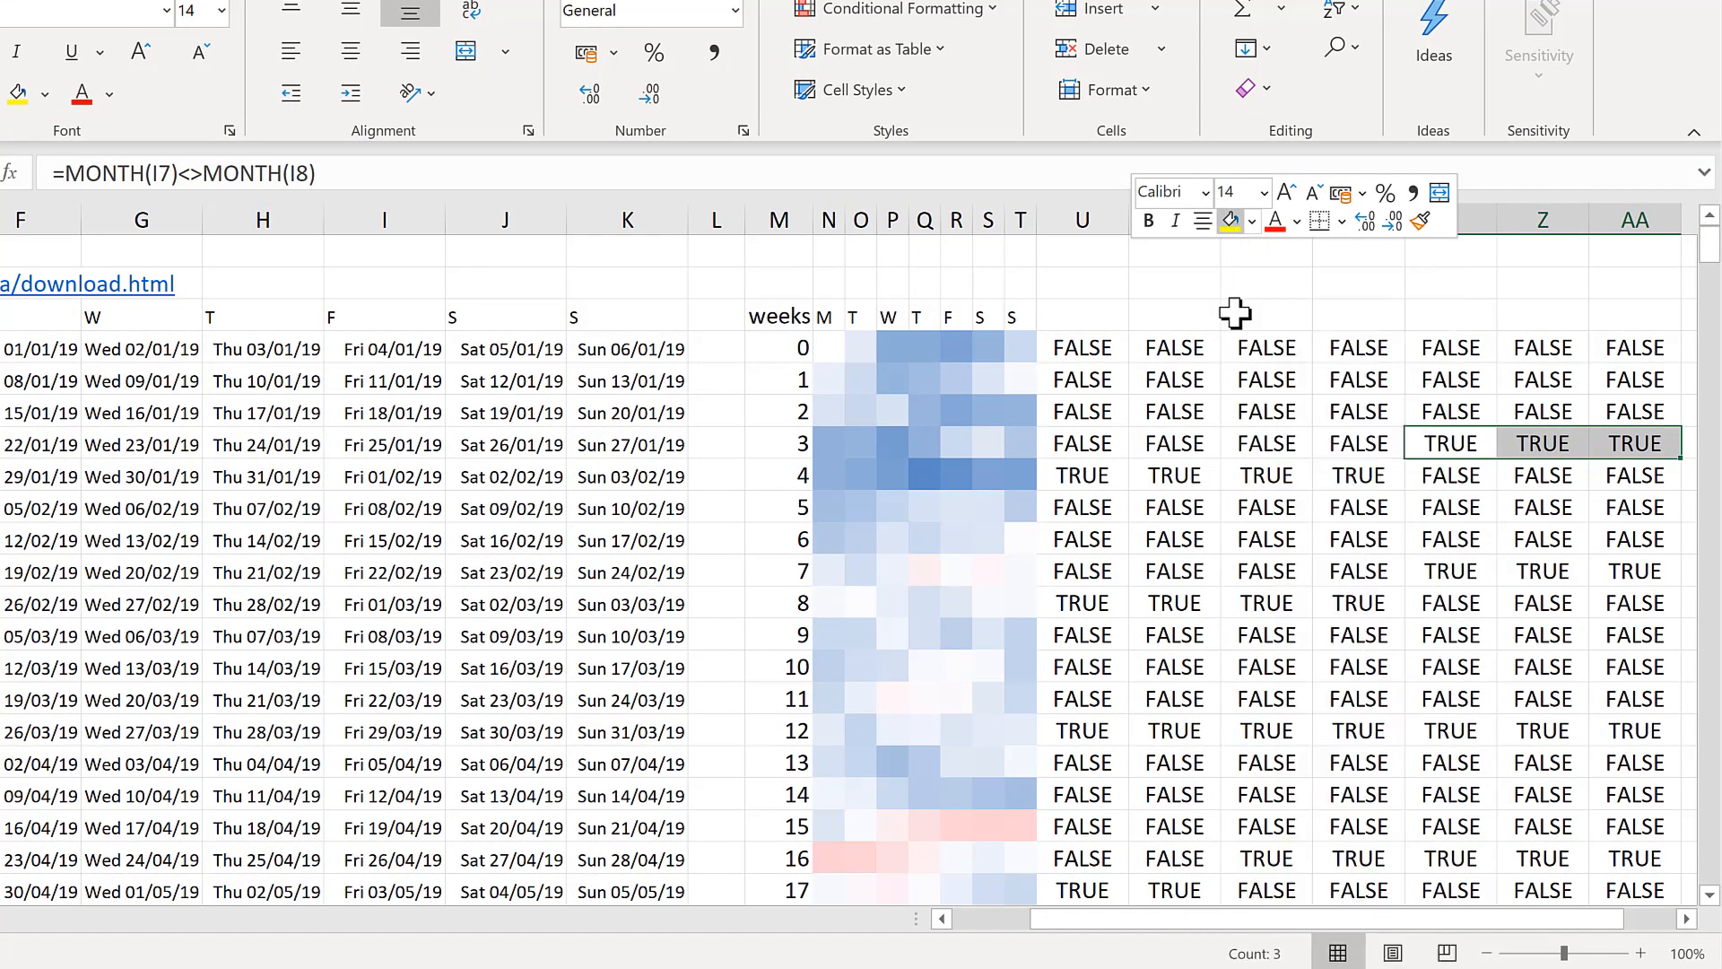
{"action": "left_click_drag", "start_coordinate": [1087, 477], "coordinate": [1363, 480]}
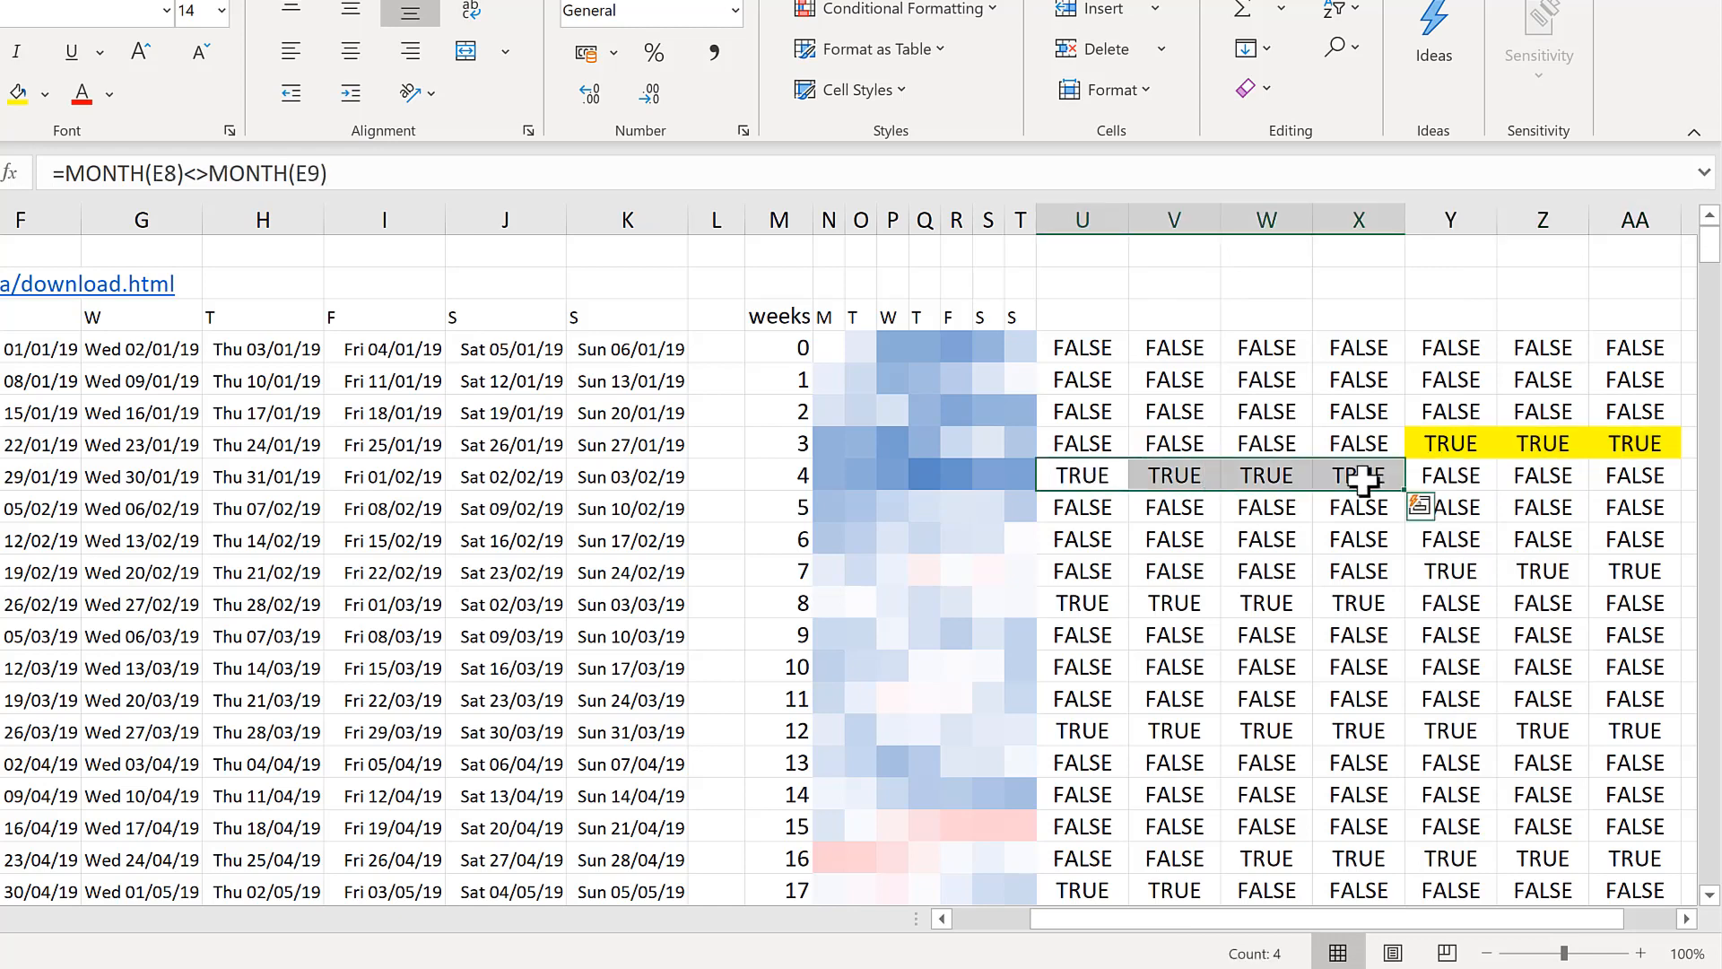
{"action": "key", "text": "F4"}
Step: Check which dates the month-comparison formula in Y7 refers to
{"action": "left_click", "coordinate": [1318, 570]}
{"action": "left_click", "coordinate": [1426, 446]}
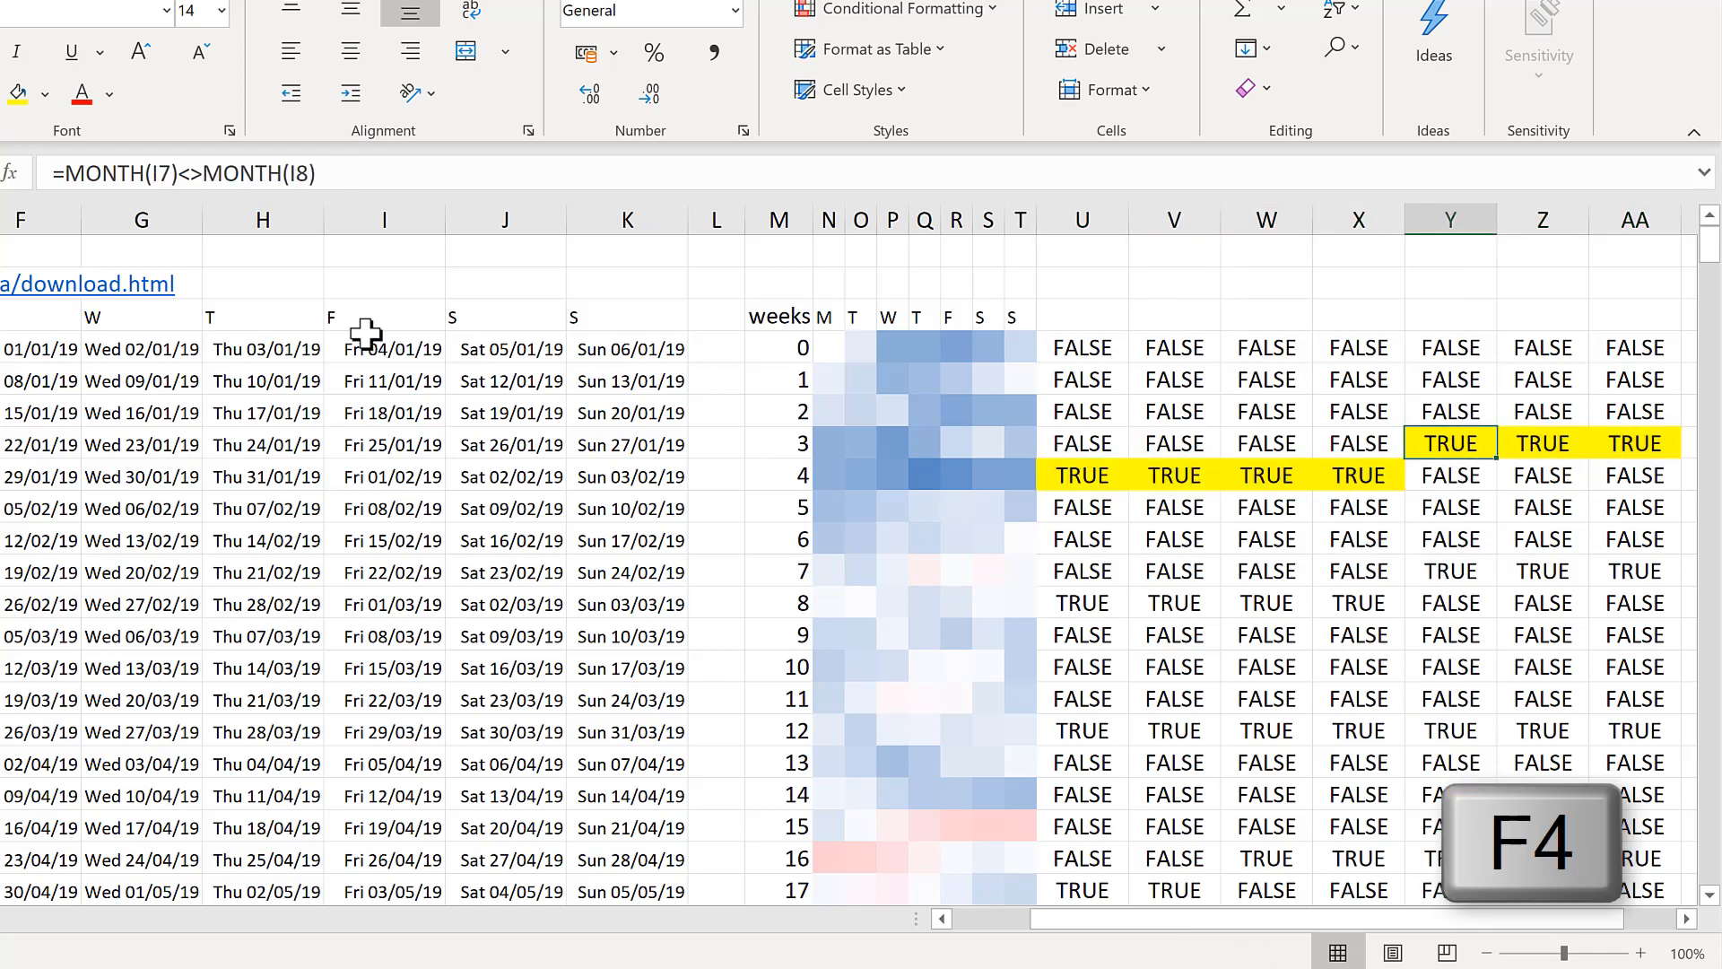
{"action": "left_click", "coordinate": [391, 172]}
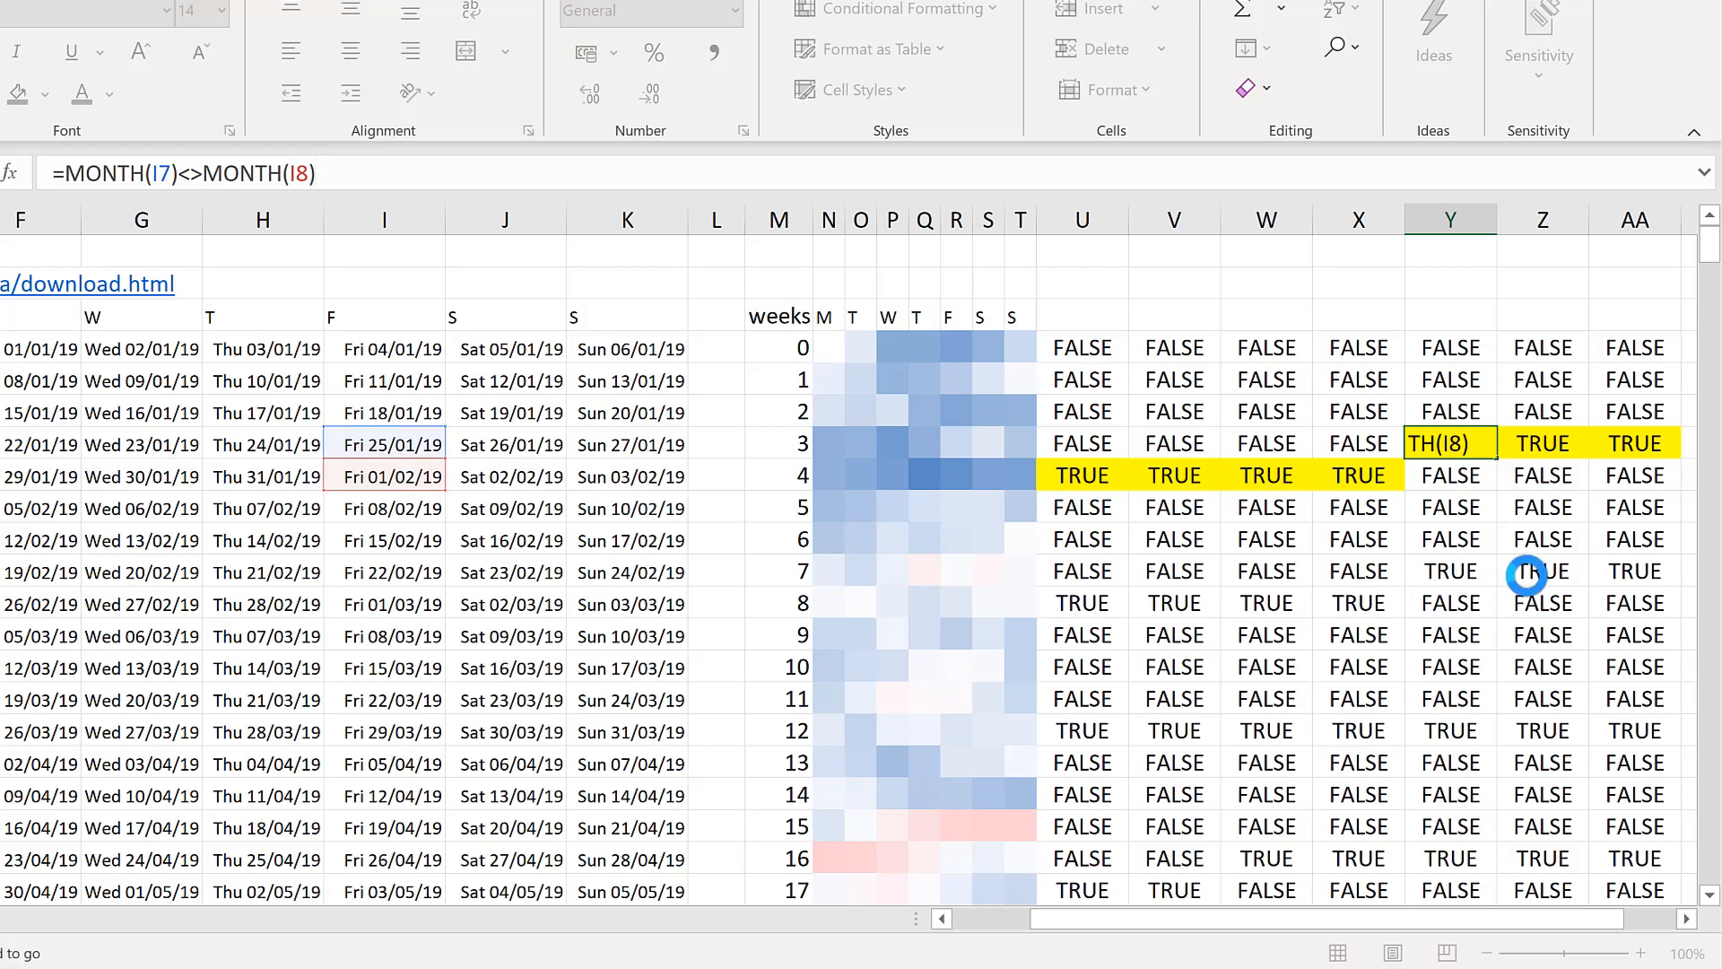
{"action": "key", "text": "Return"}
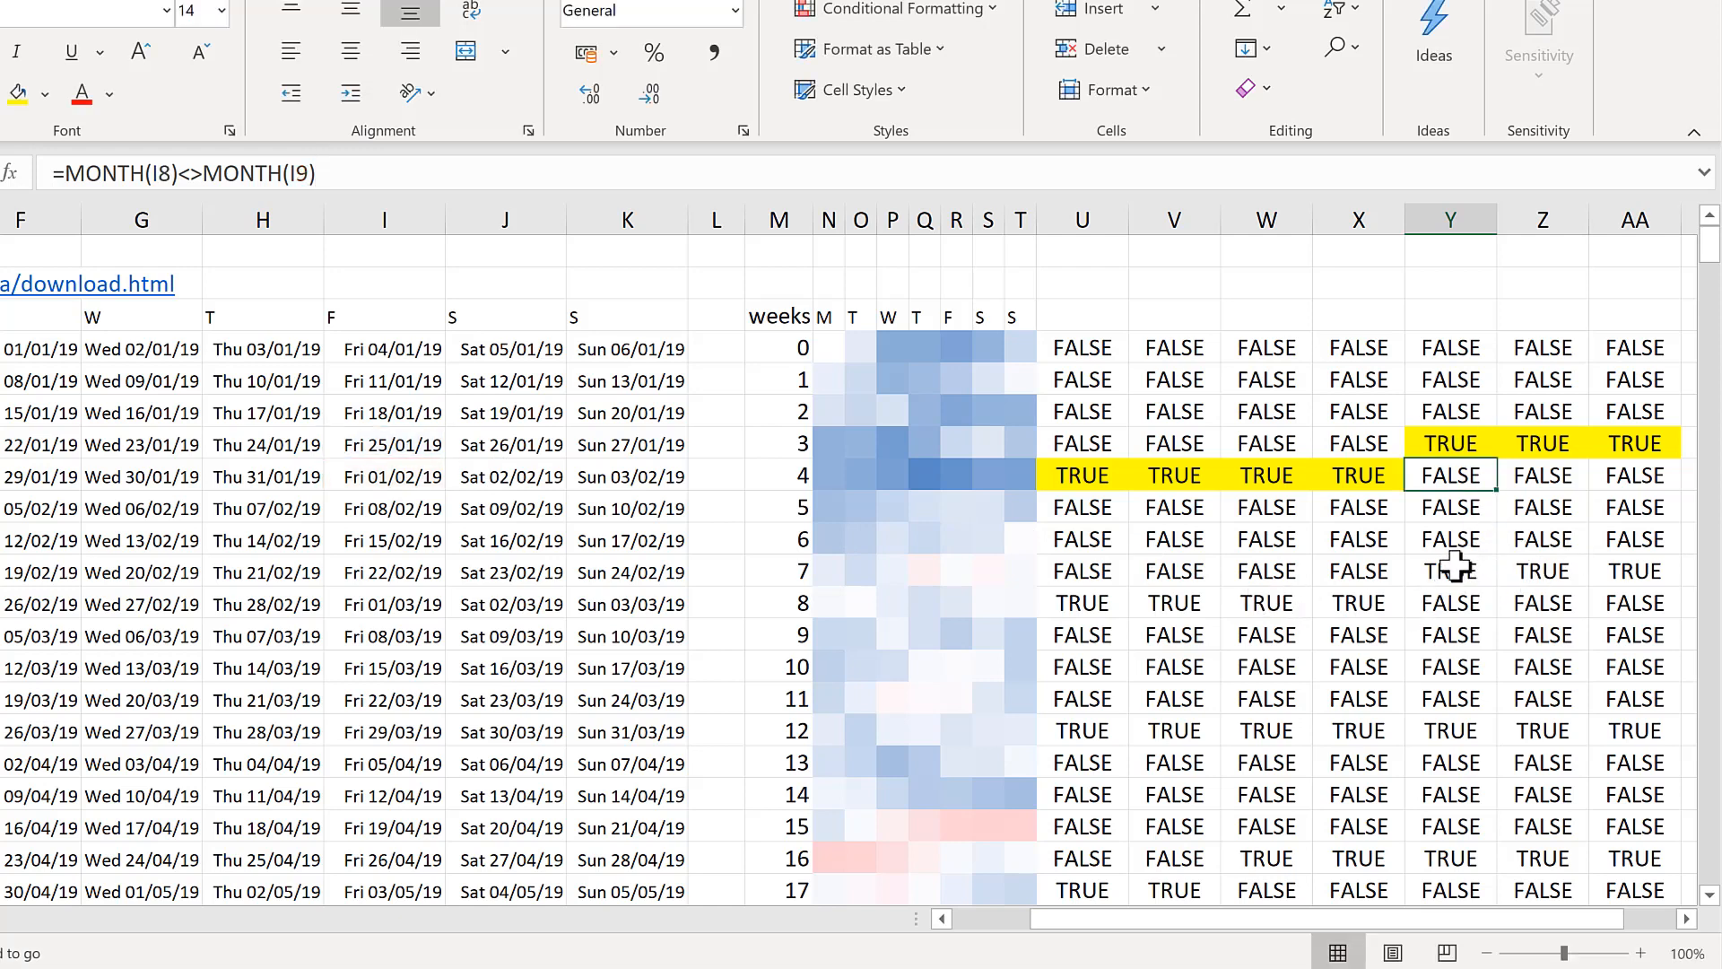
Step: Highlight the second month change's TRUE cells, Y11:AA11 and U12:X12, with the same yellow fill
{"action": "left_click_drag", "start_coordinate": [1446, 571], "coordinate": [1639, 583]}
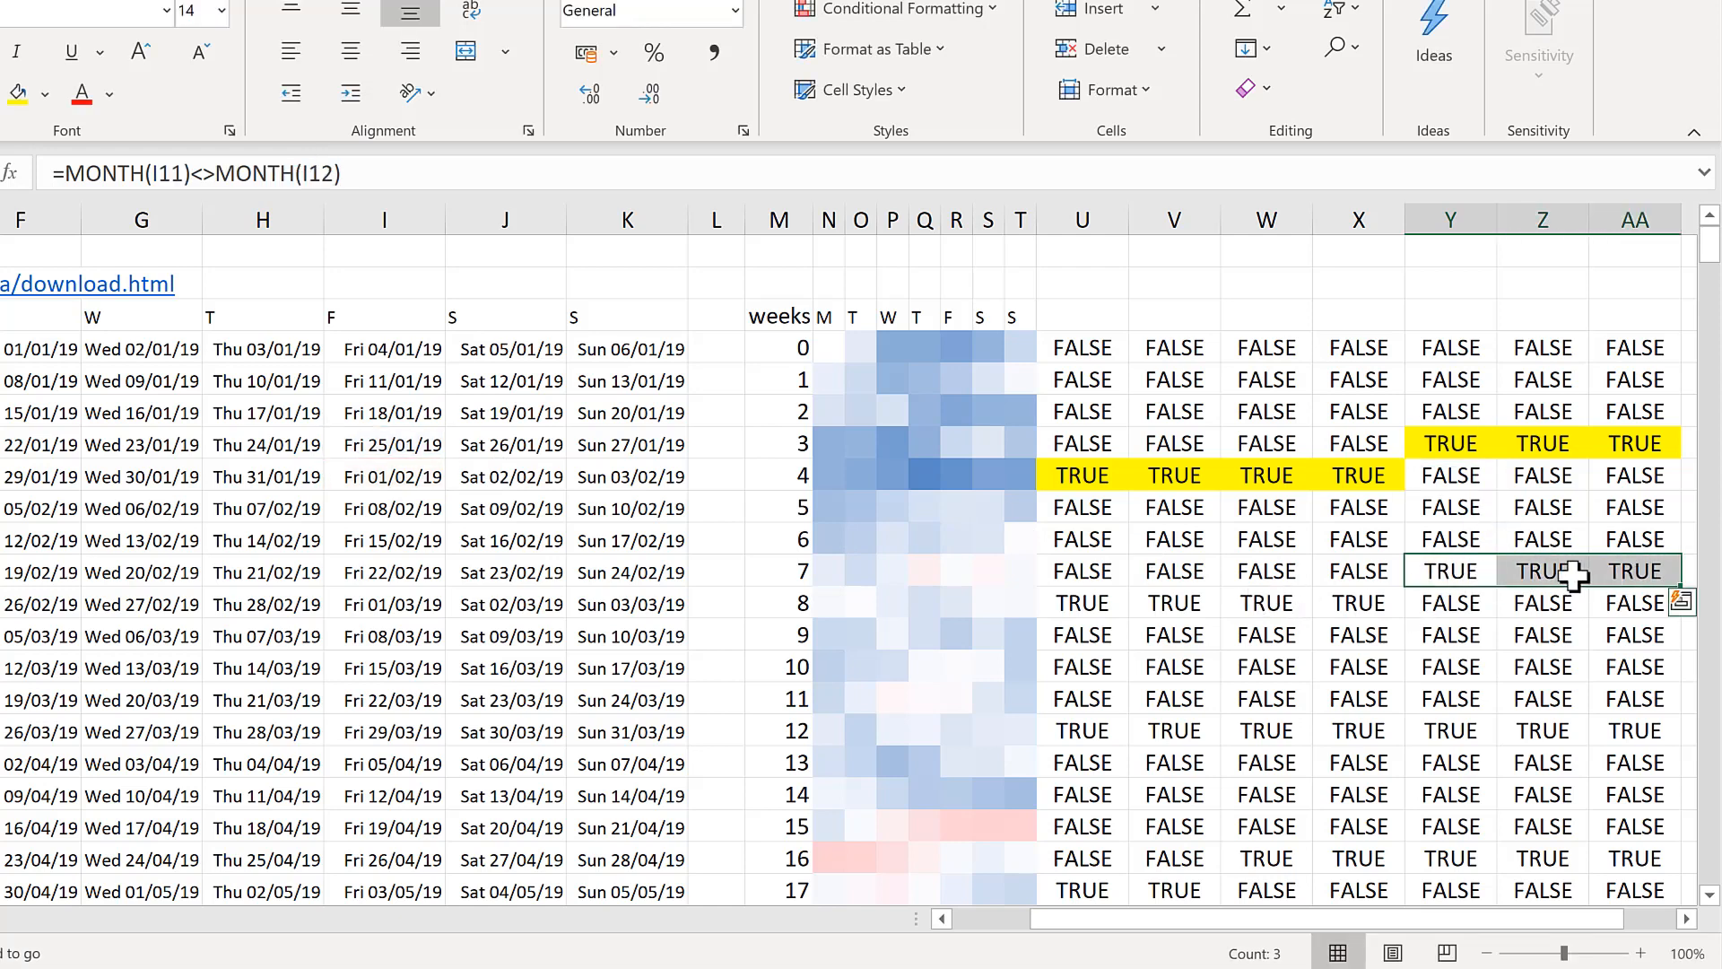
{"action": "key", "text": "F4"}
{"action": "left_click_drag", "start_coordinate": [1079, 604], "coordinate": [1361, 594]}
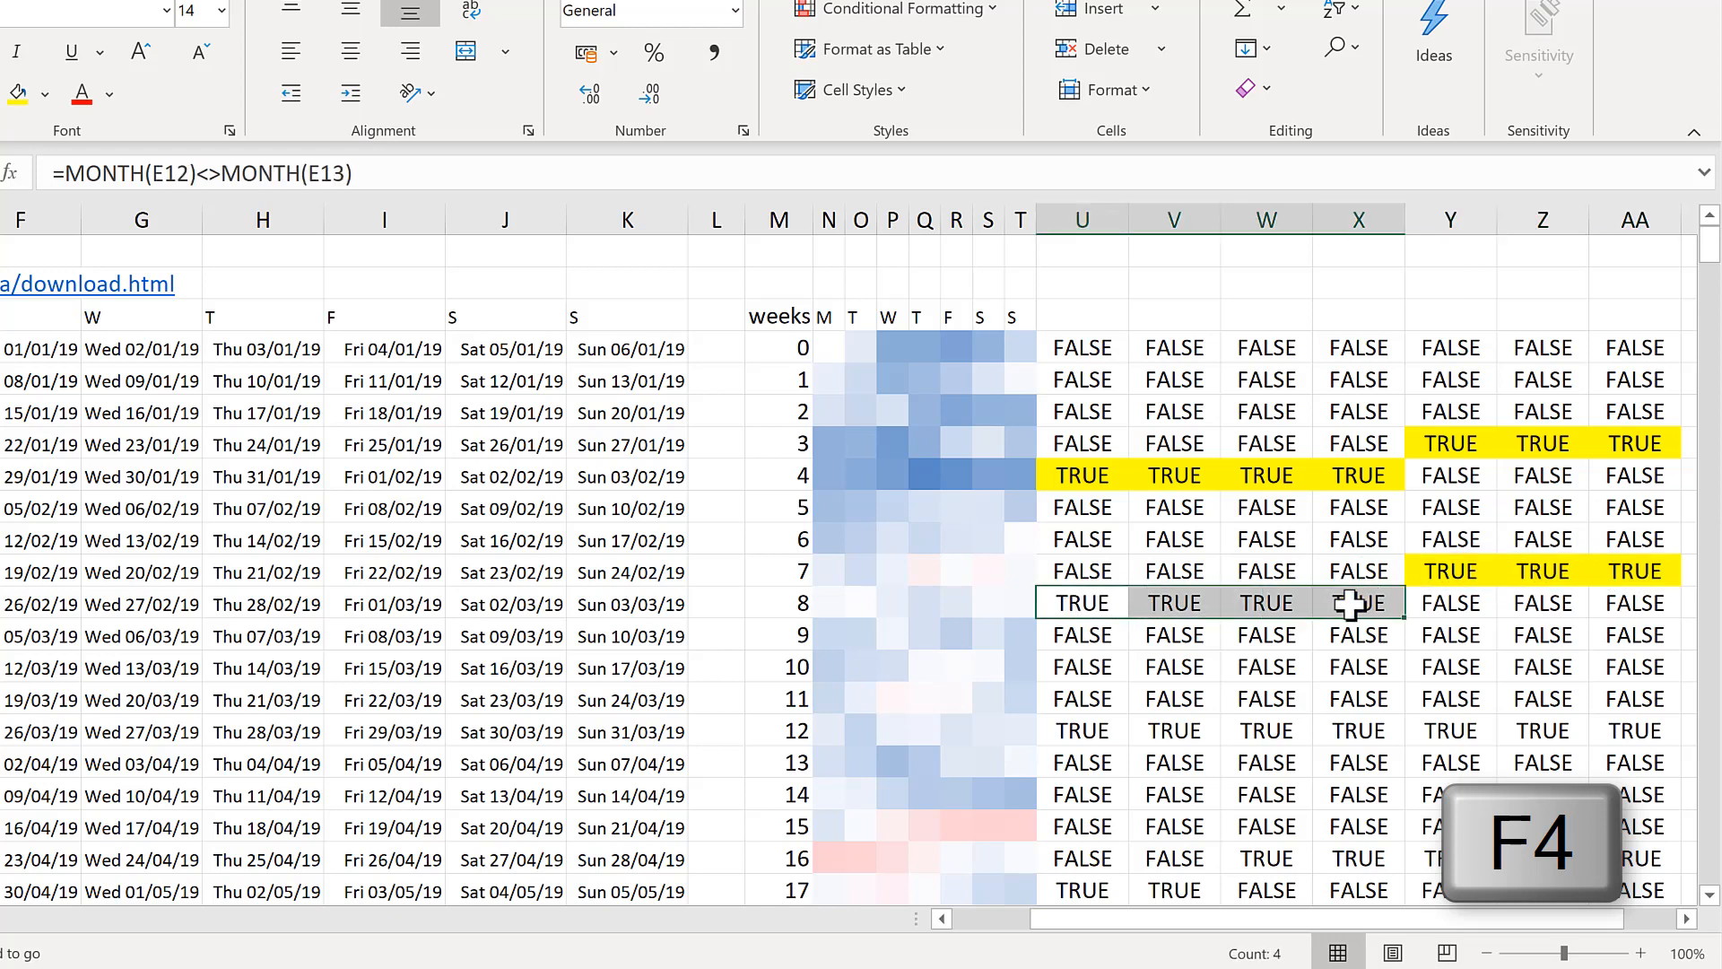
{"action": "key", "text": "F4"}
Step: Check which dates the month-comparison formula in Y11 refers to
{"action": "left_click", "coordinate": [1361, 550]}
{"action": "left_click", "coordinate": [1442, 564]}
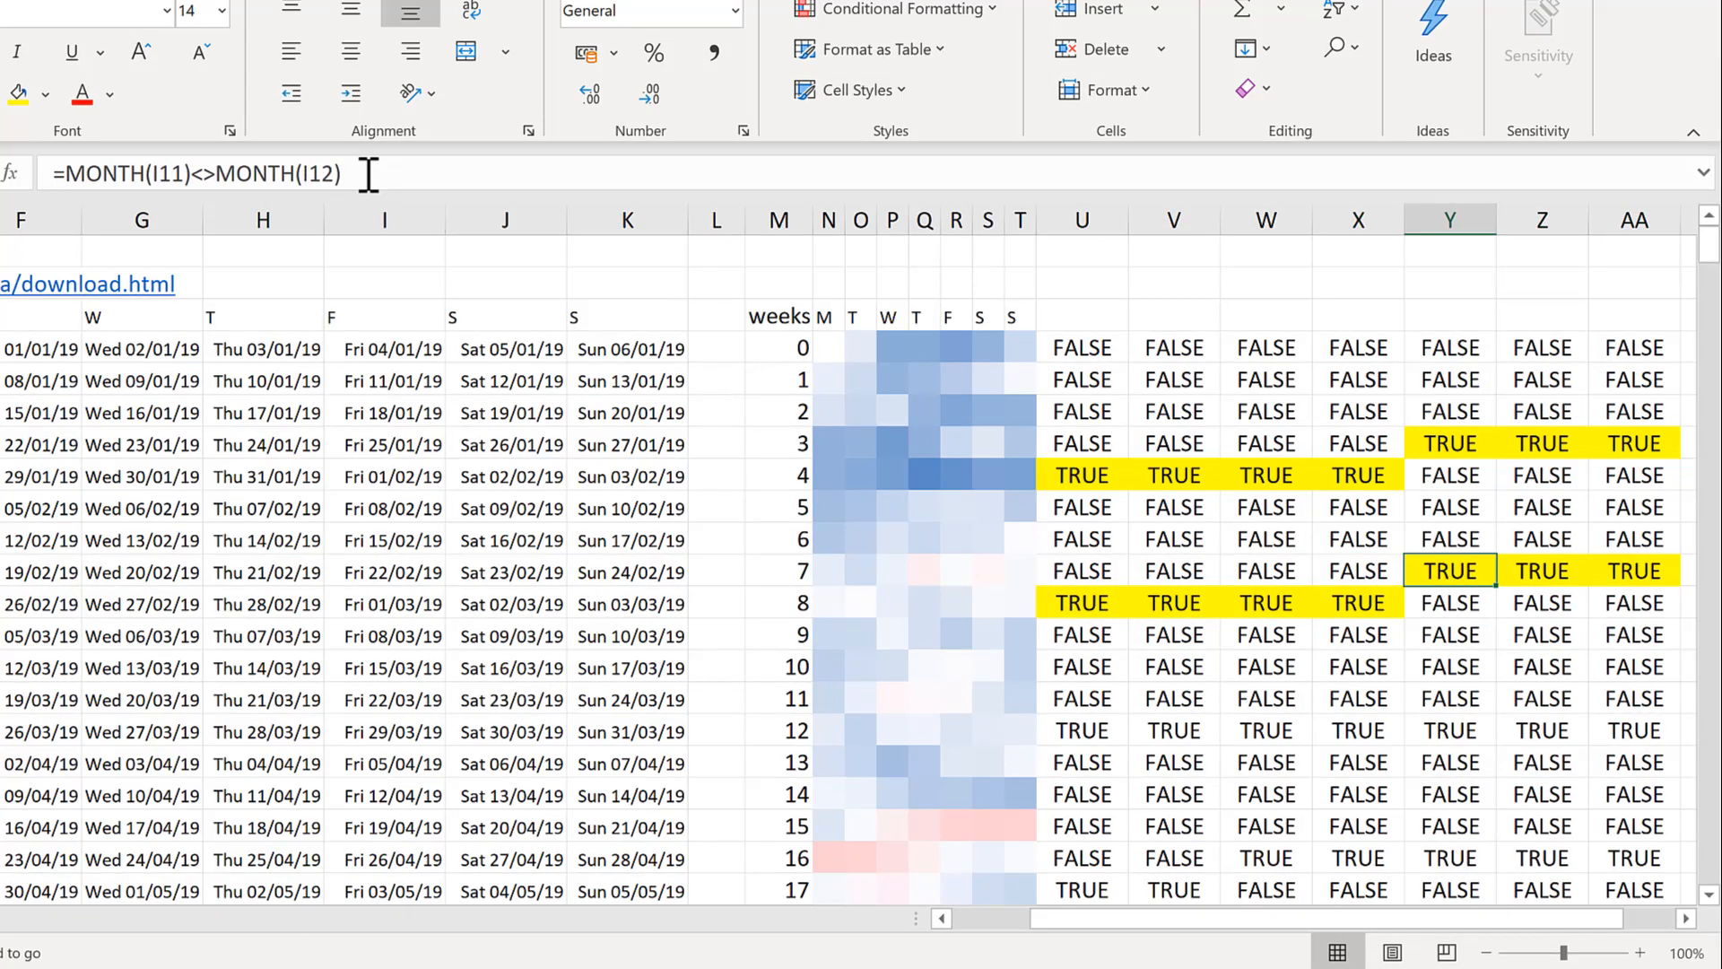
{"action": "left_click", "coordinate": [365, 173]}
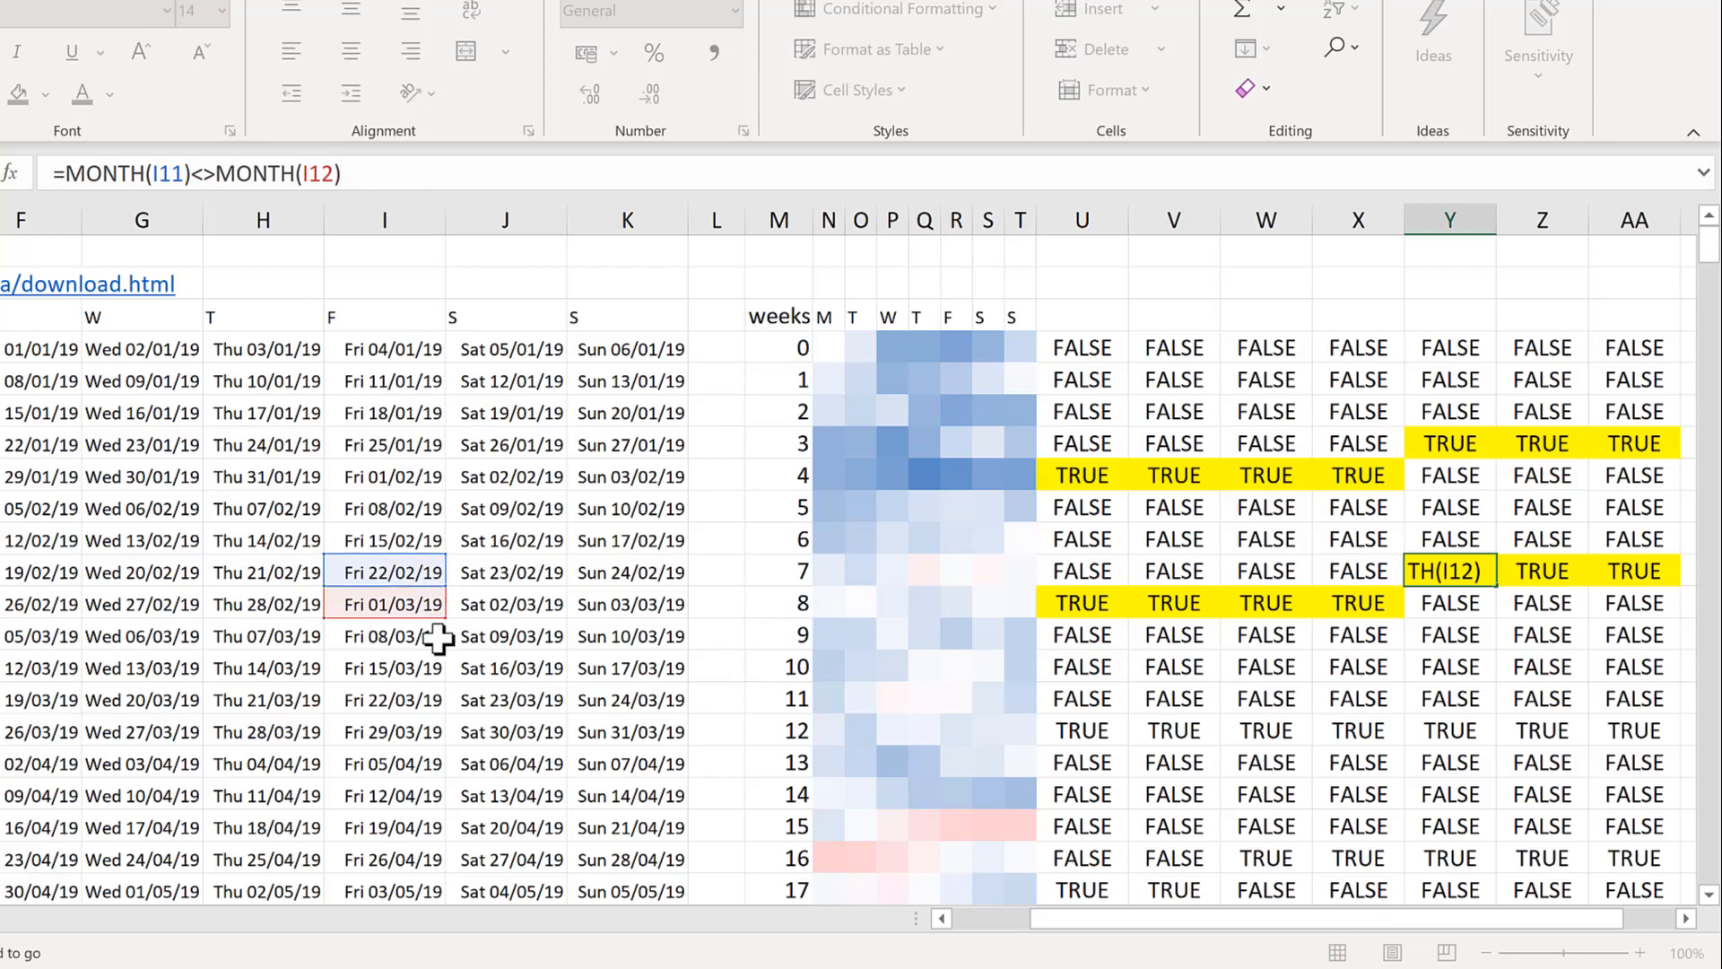
{"action": "key", "text": "Return"}
{"action": "left_click", "coordinate": [1357, 665]}
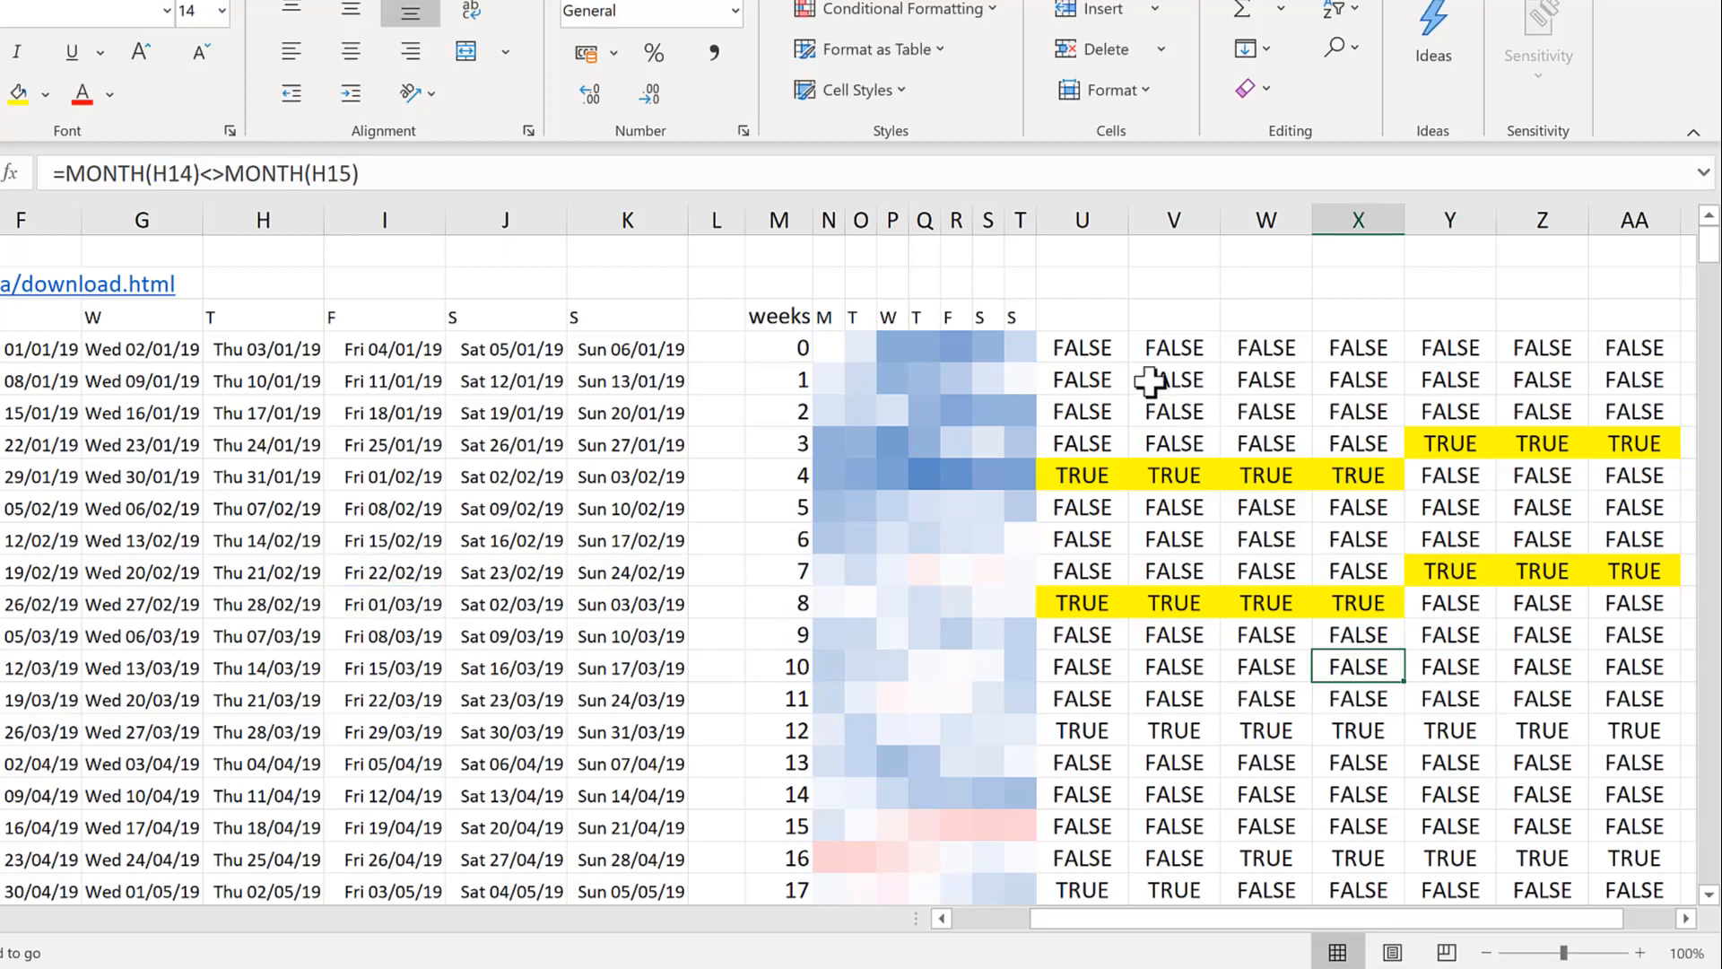
Step: Copy the full text of the month-comparison formula in U4, leaving the cell unedited
{"action": "left_click", "coordinate": [1095, 349]}
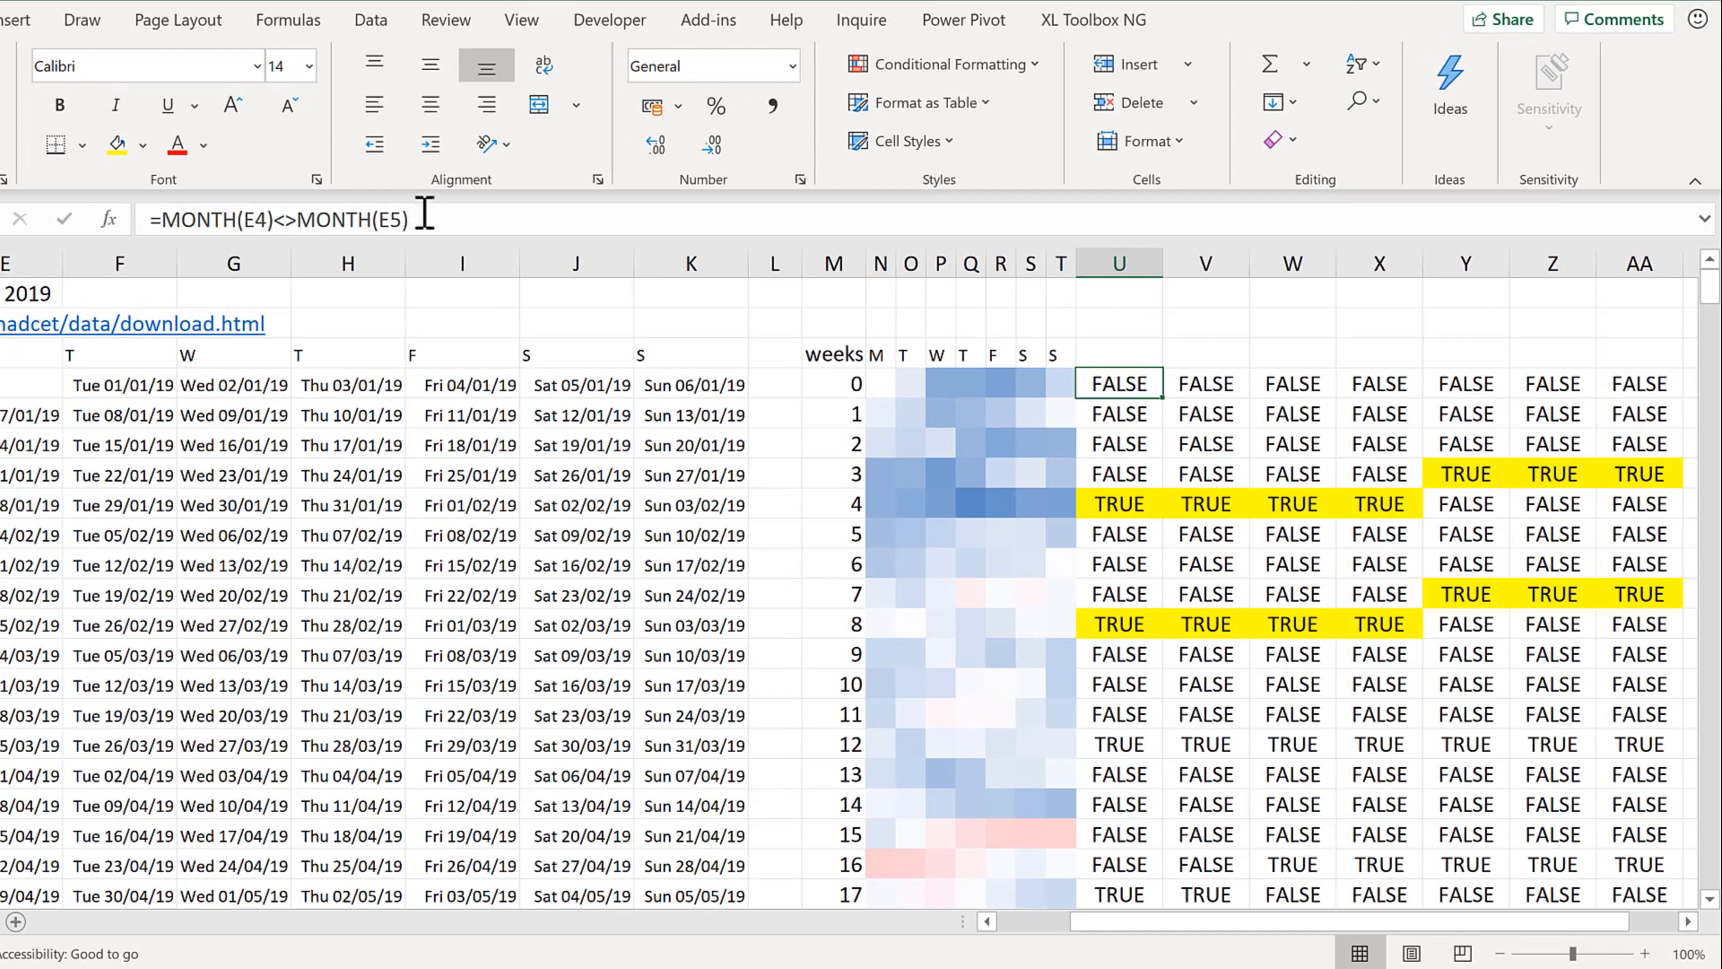
{"action": "left_click_drag", "start_coordinate": [409, 219], "coordinate": [144, 225]}
{"action": "key", "text": "ctrl+c"}
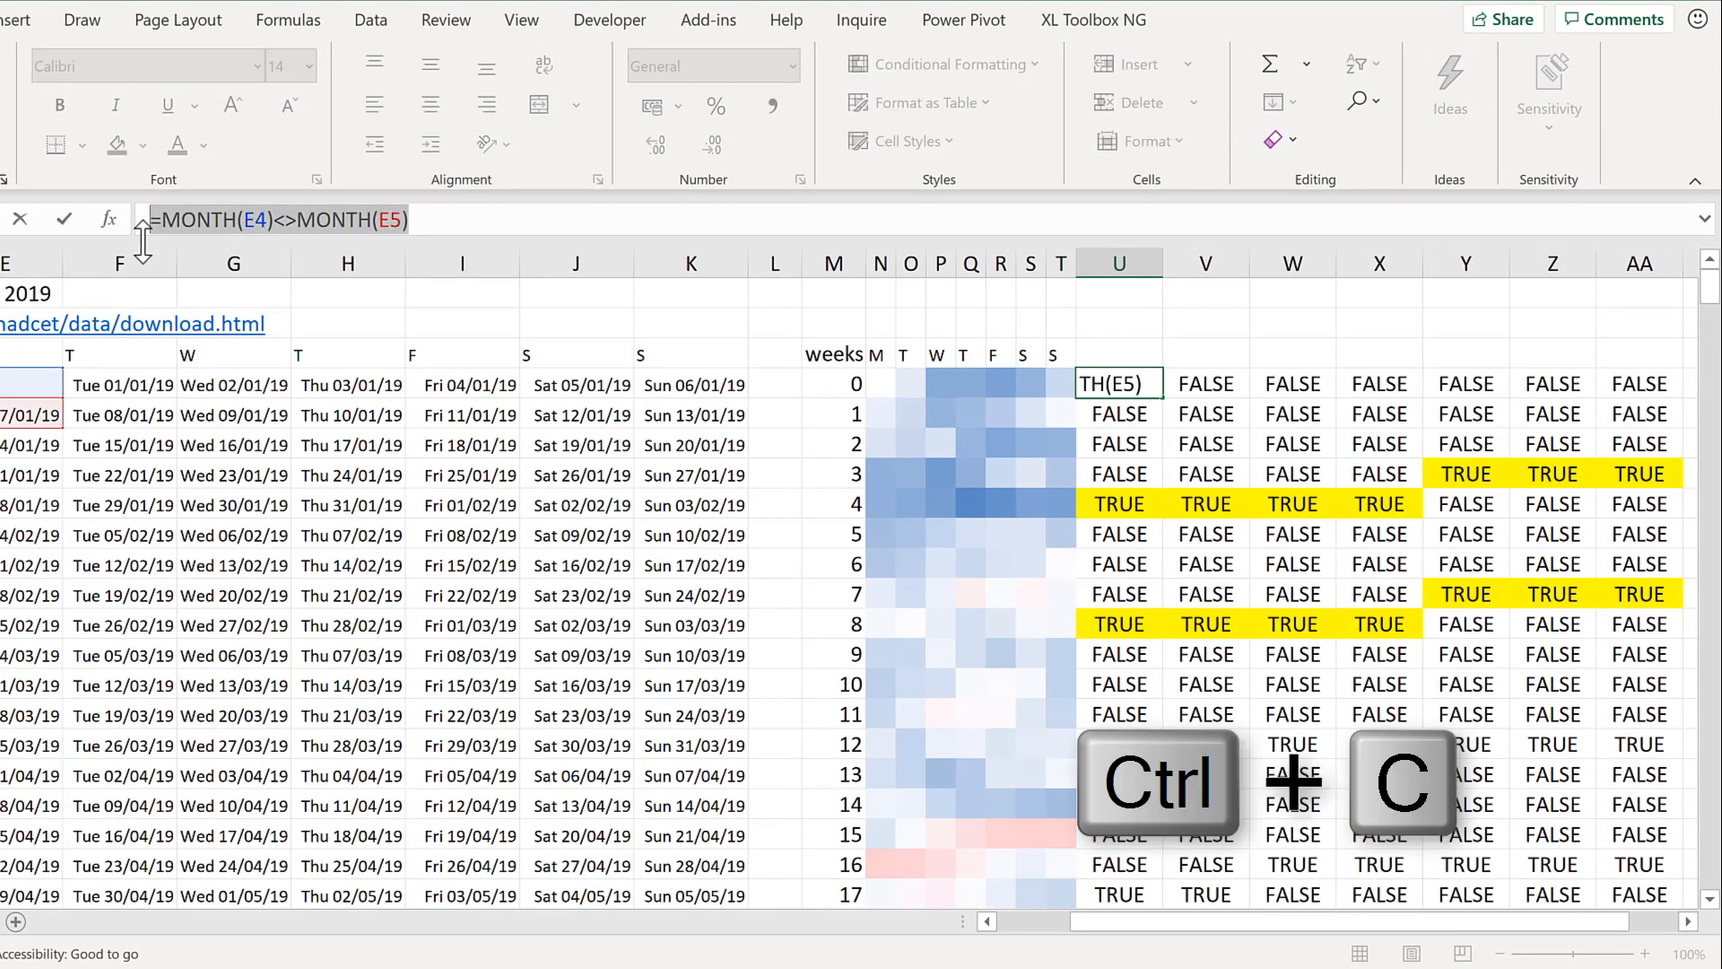
{"action": "key", "text": "Escape"}
Step: Create a formula-based conditional formatting rule for the heatmap cells N4:T56, using the copied formula =MONTH(E4)<>MONTH(E5)
{"action": "left_click_drag", "start_coordinate": [876, 384], "coordinate": [1065, 404]}
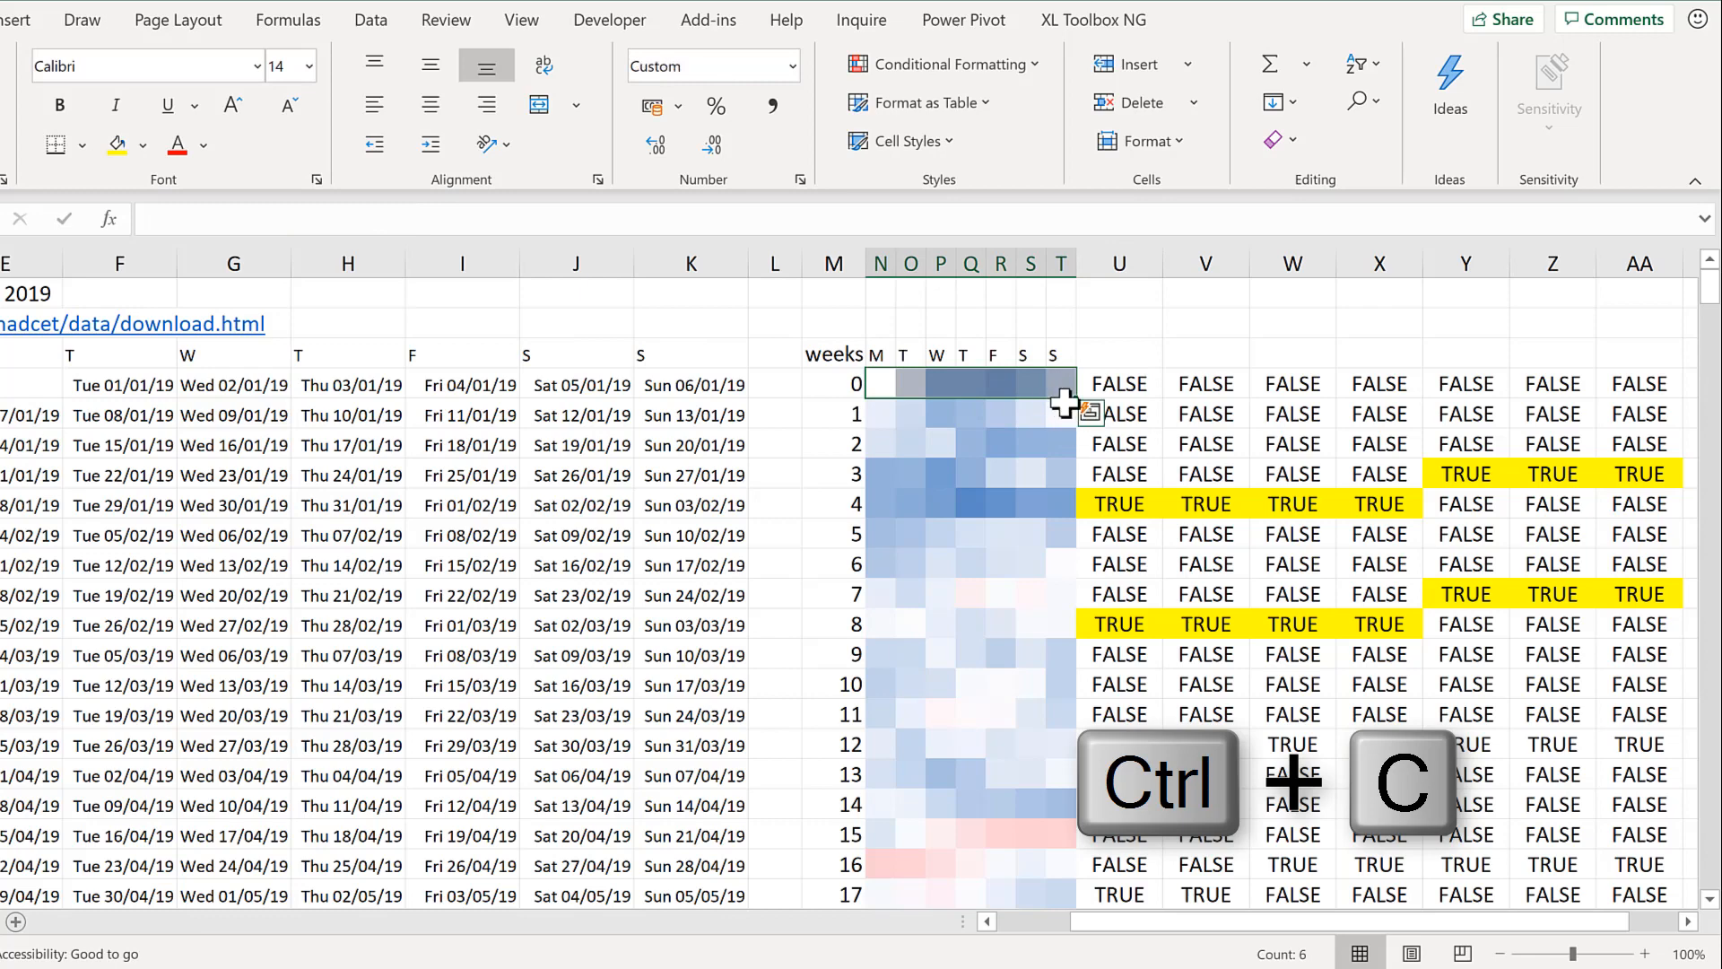
{"action": "key", "text": "ctrl+shift+Down"}
{"action": "key", "text": "ctrl+shift+Down"}
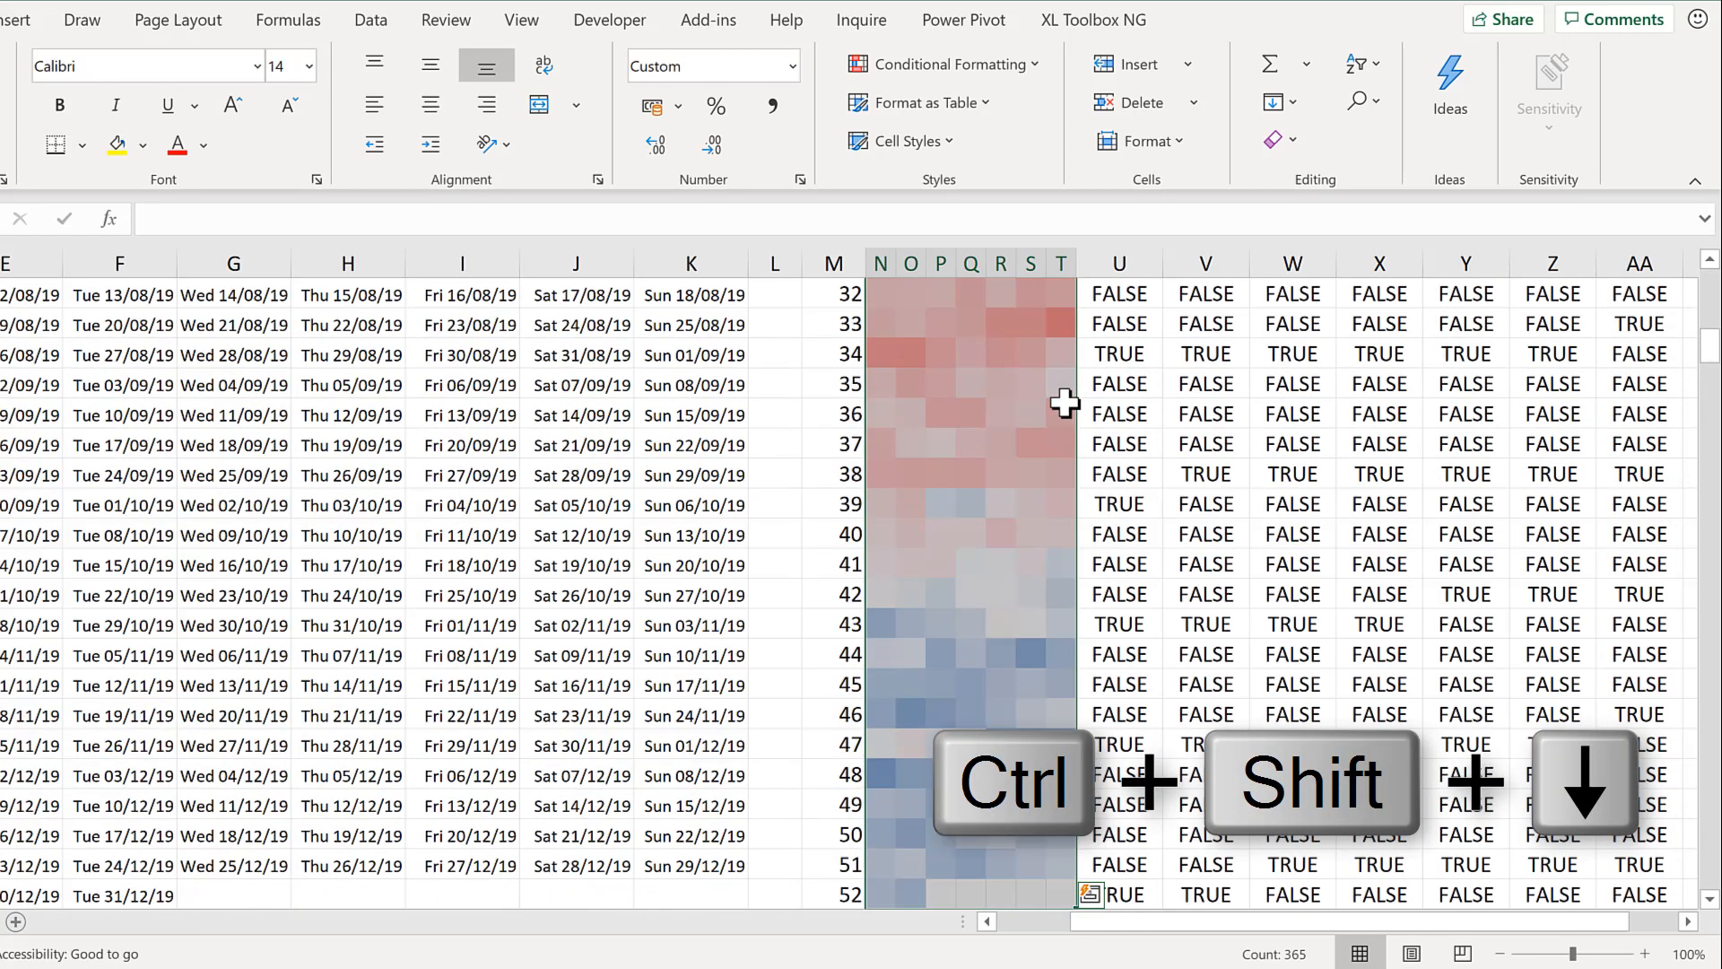
{"action": "key", "text": "ctrl+BackSpace"}
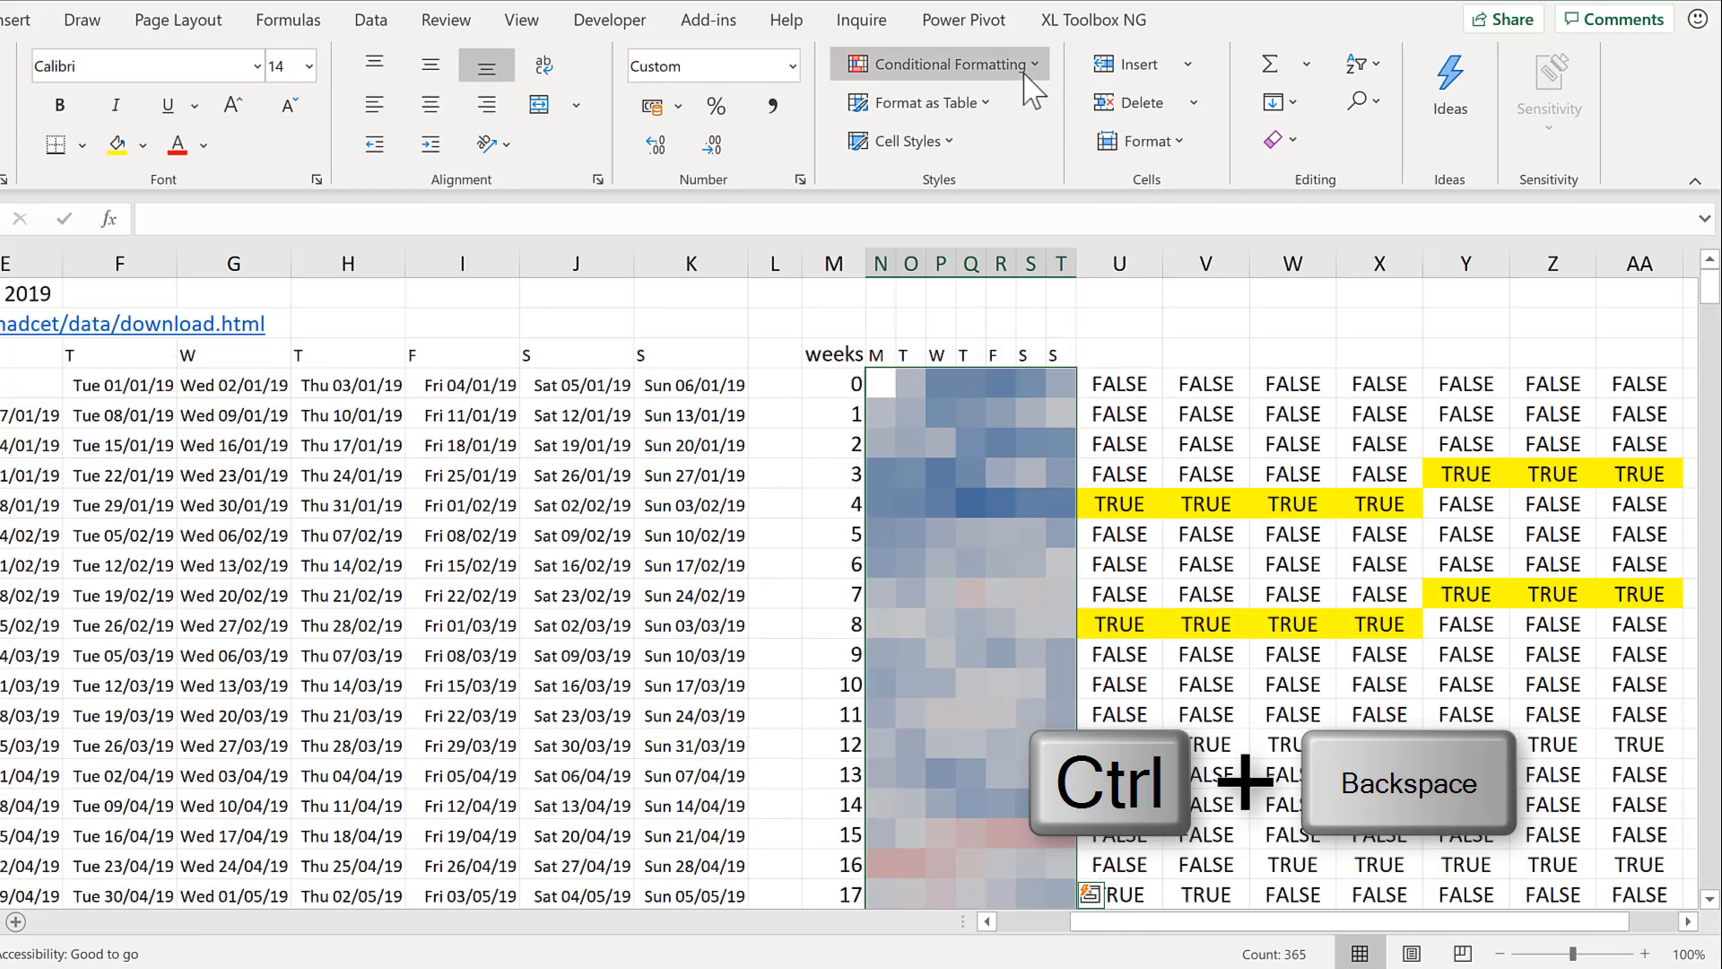
{"action": "left_click", "coordinate": [1026, 75]}
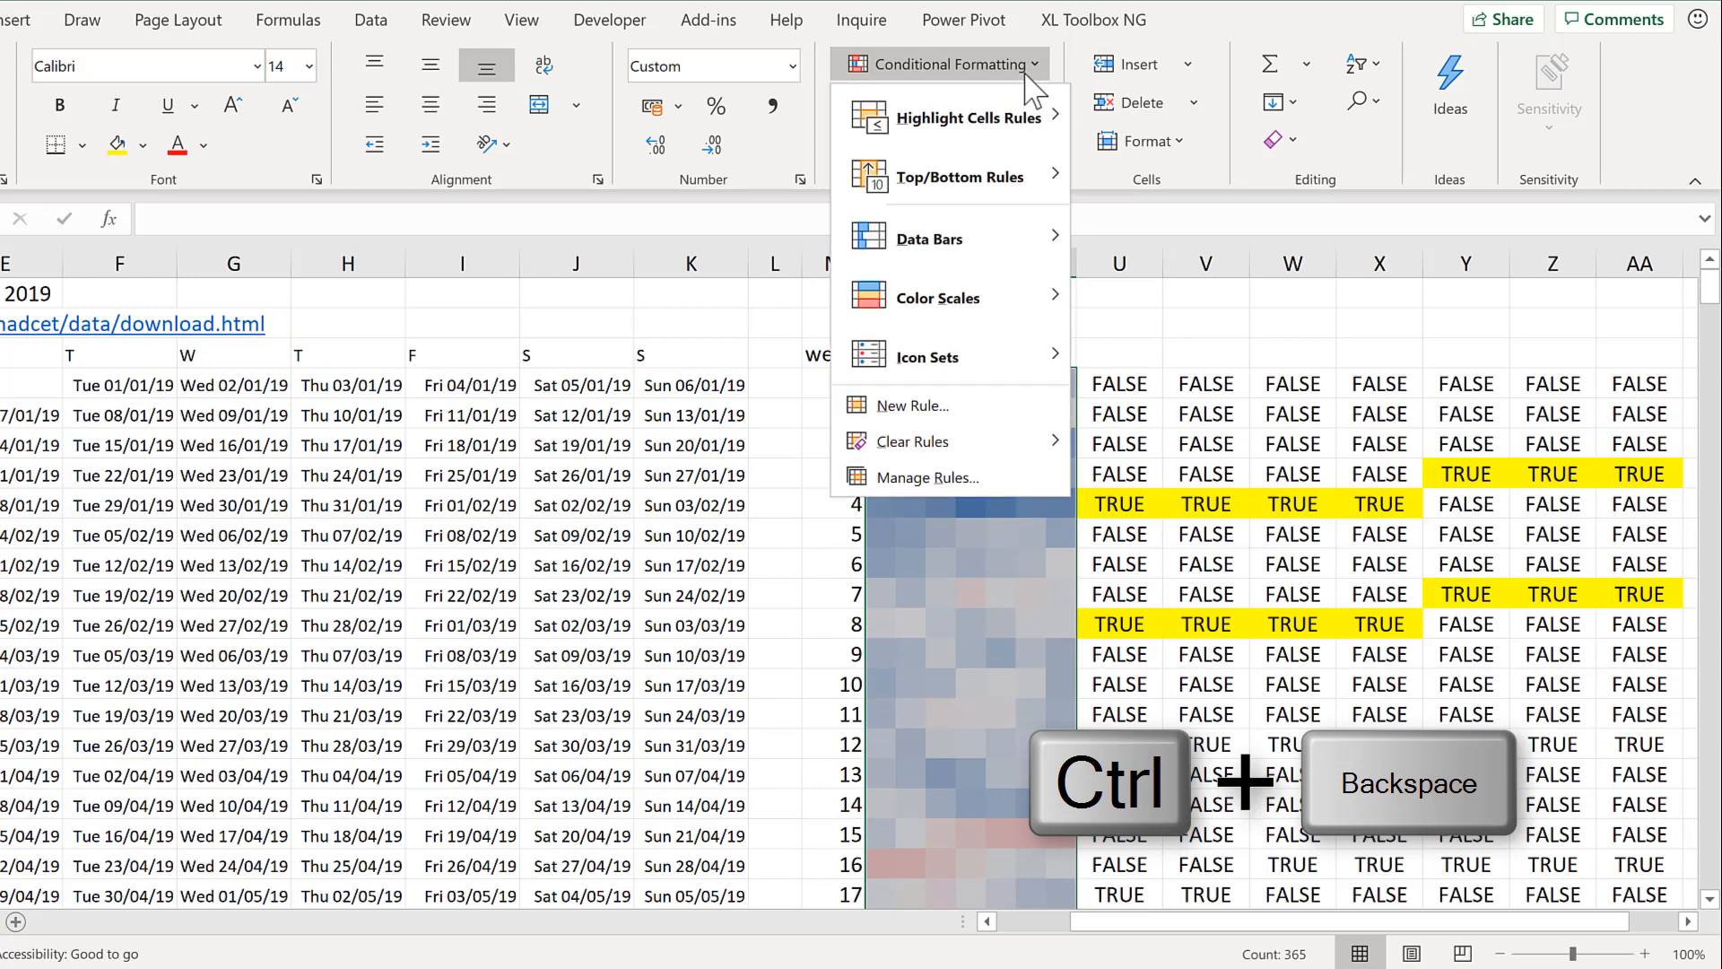
{"action": "left_click", "coordinate": [949, 404]}
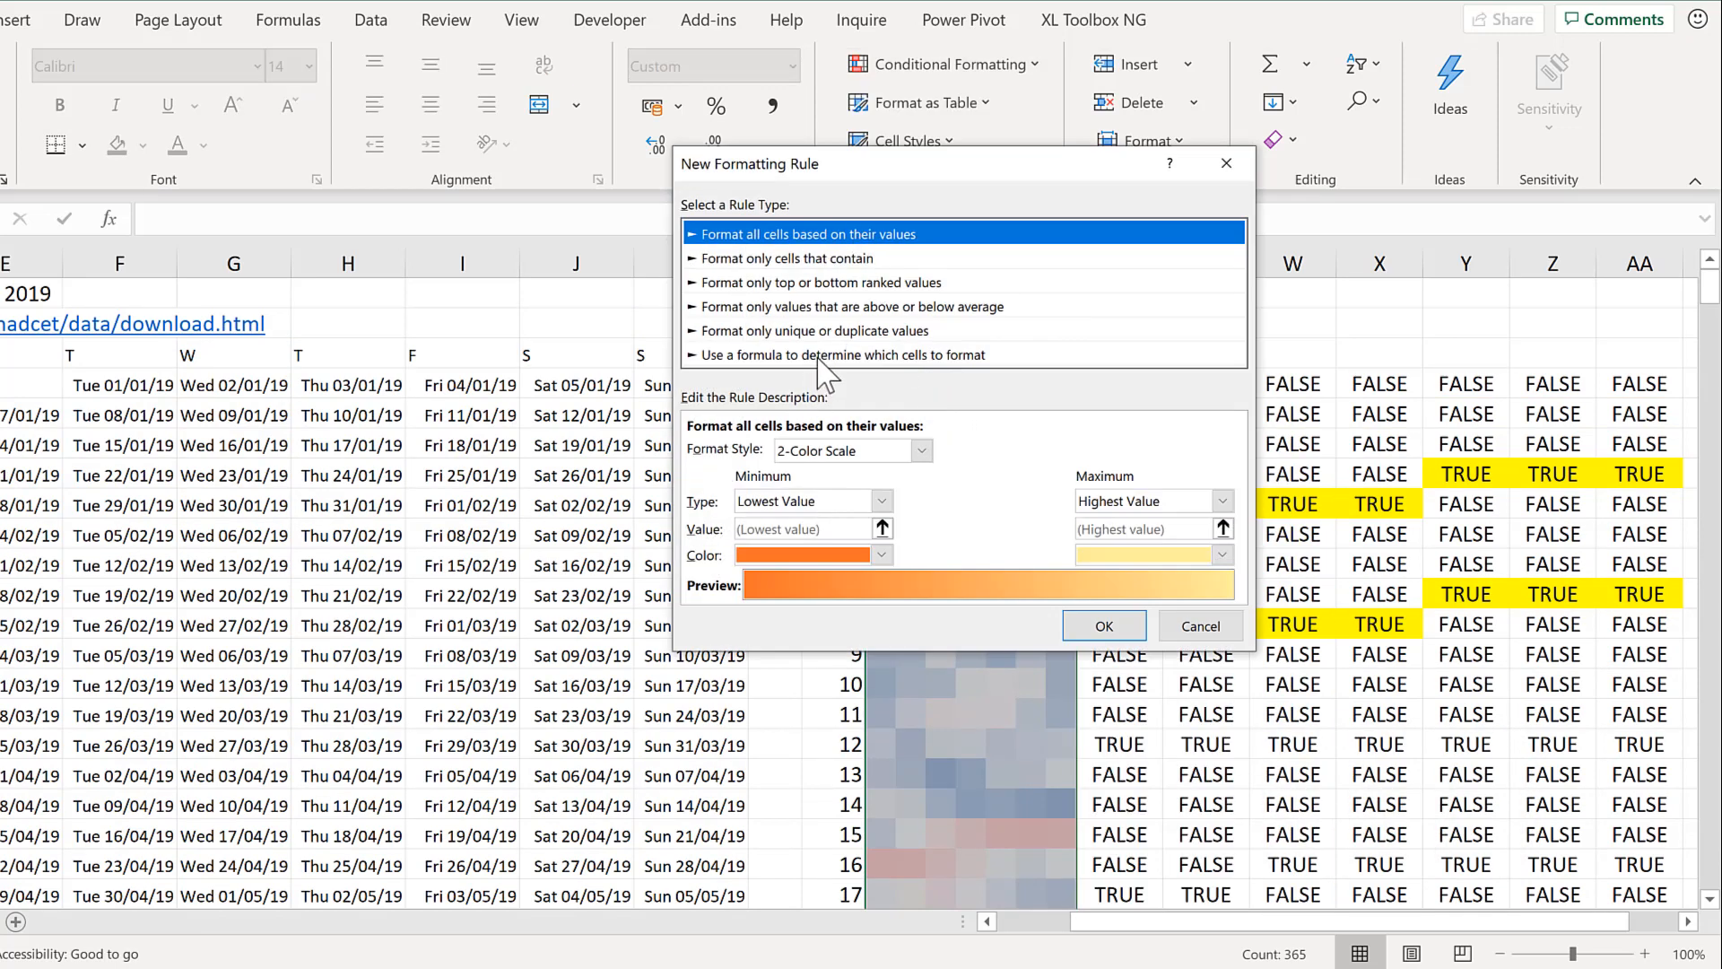
{"action": "left_click", "coordinate": [818, 356]}
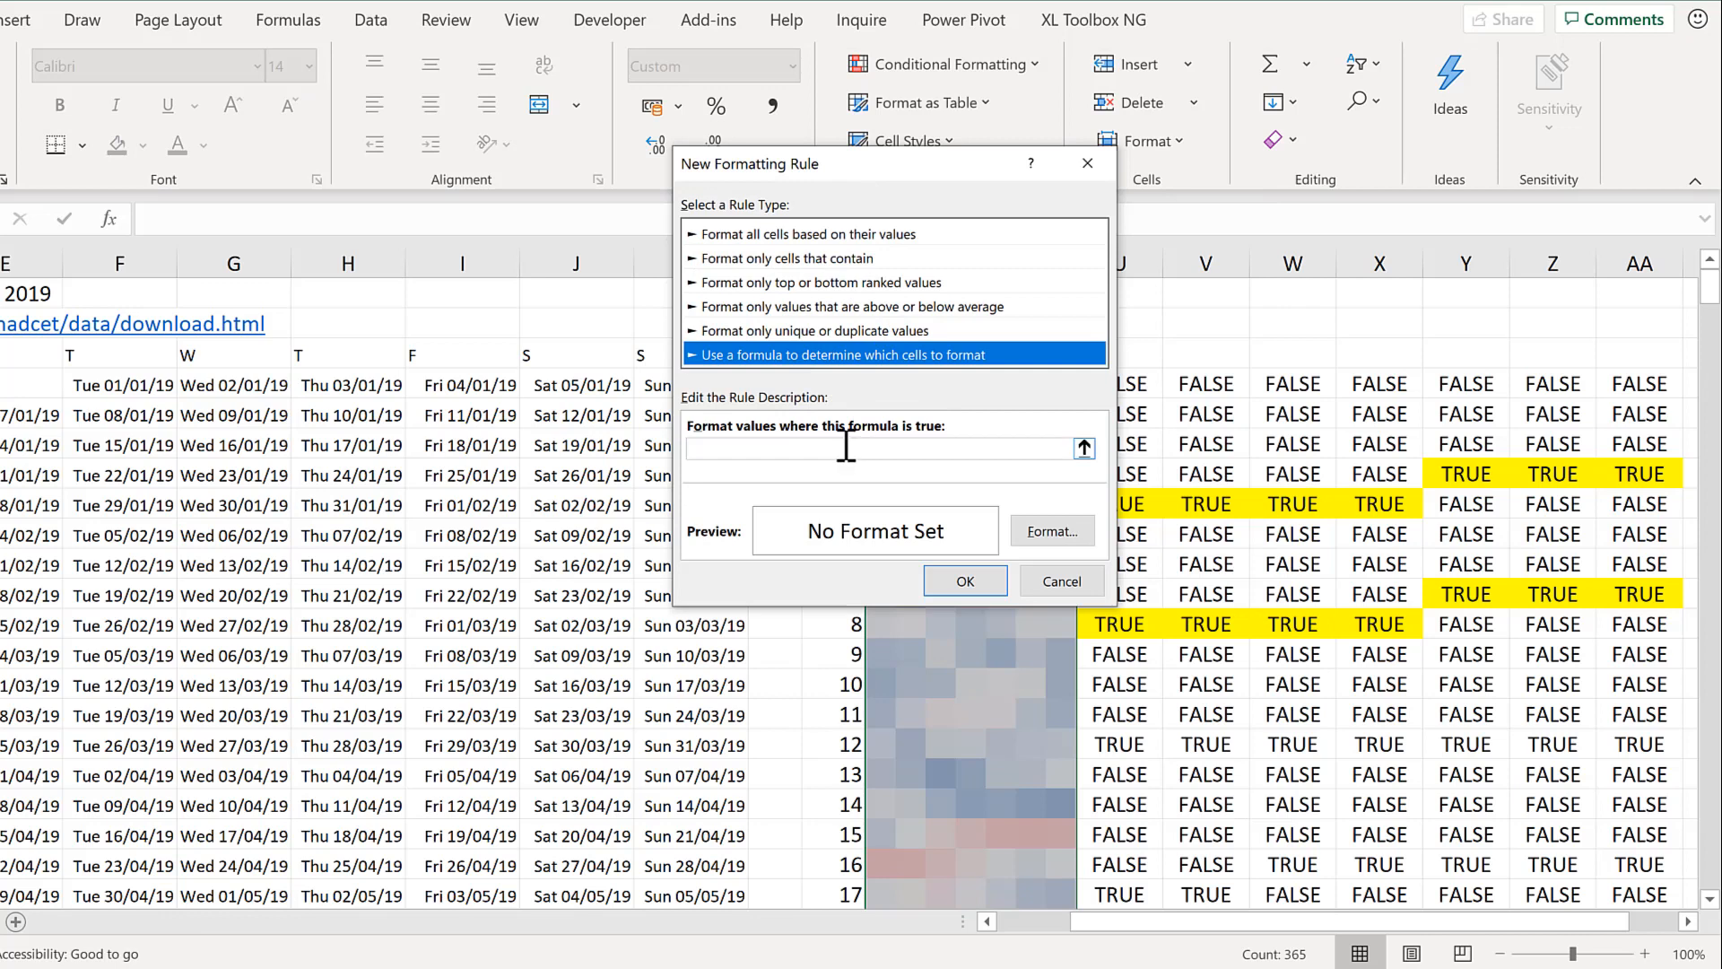
{"action": "left_click", "coordinate": [846, 448]}
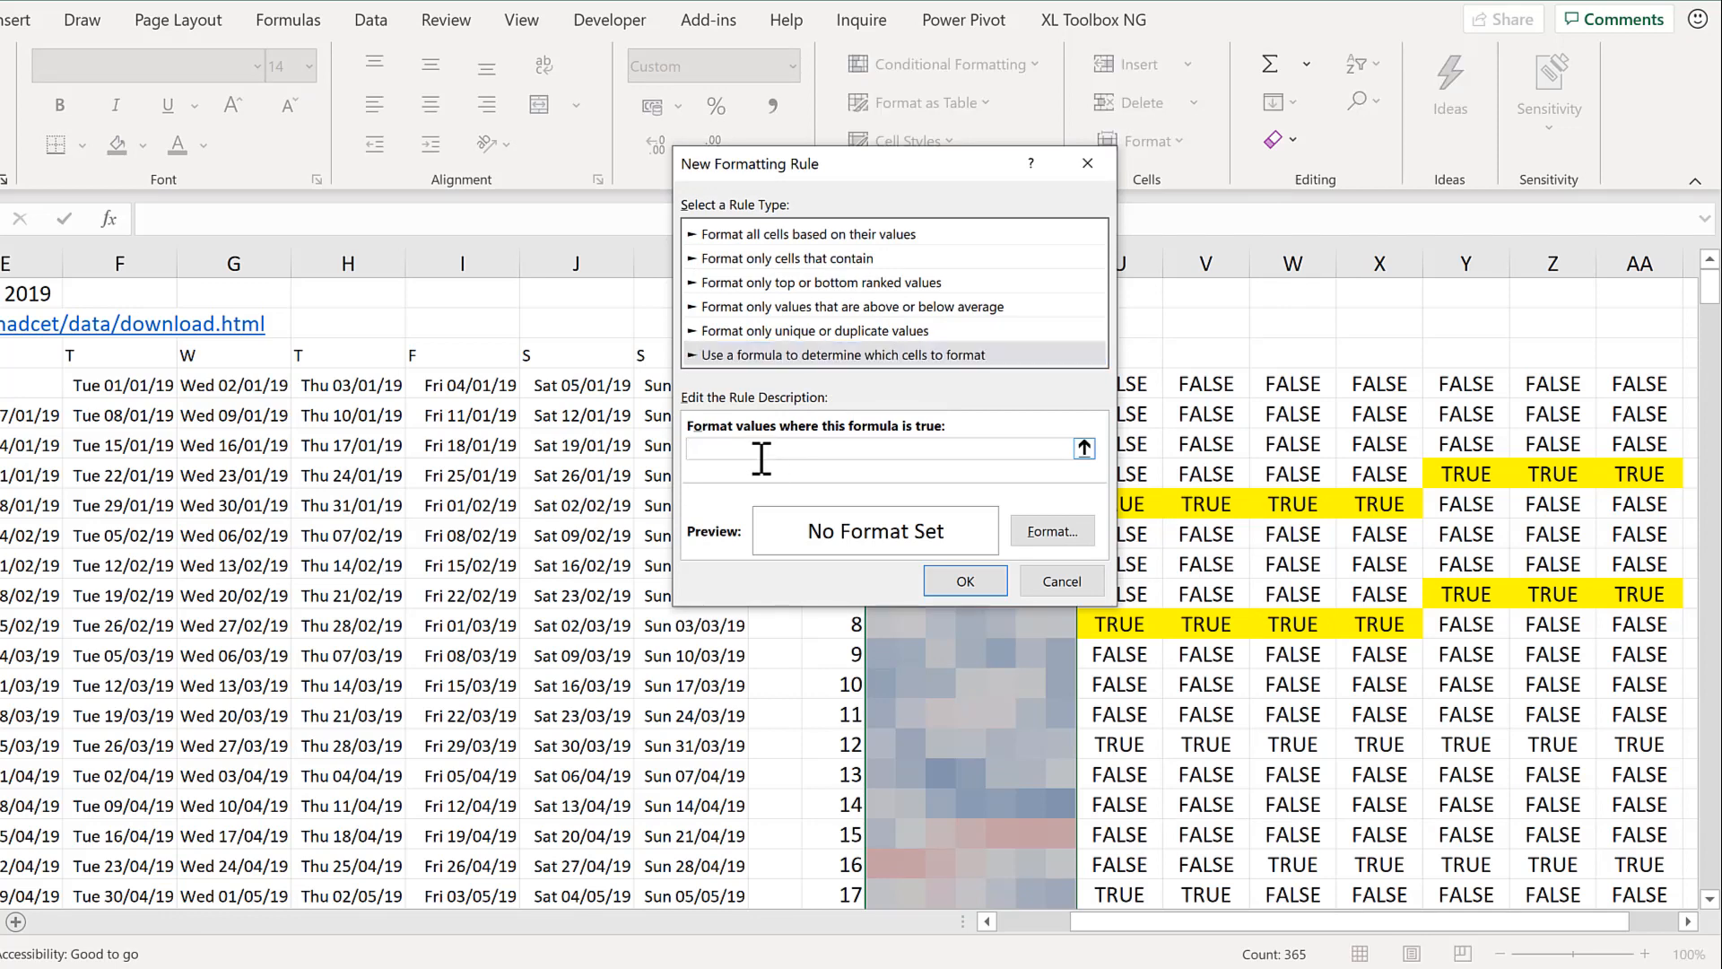
{"action": "key", "text": "ctrl+v"}
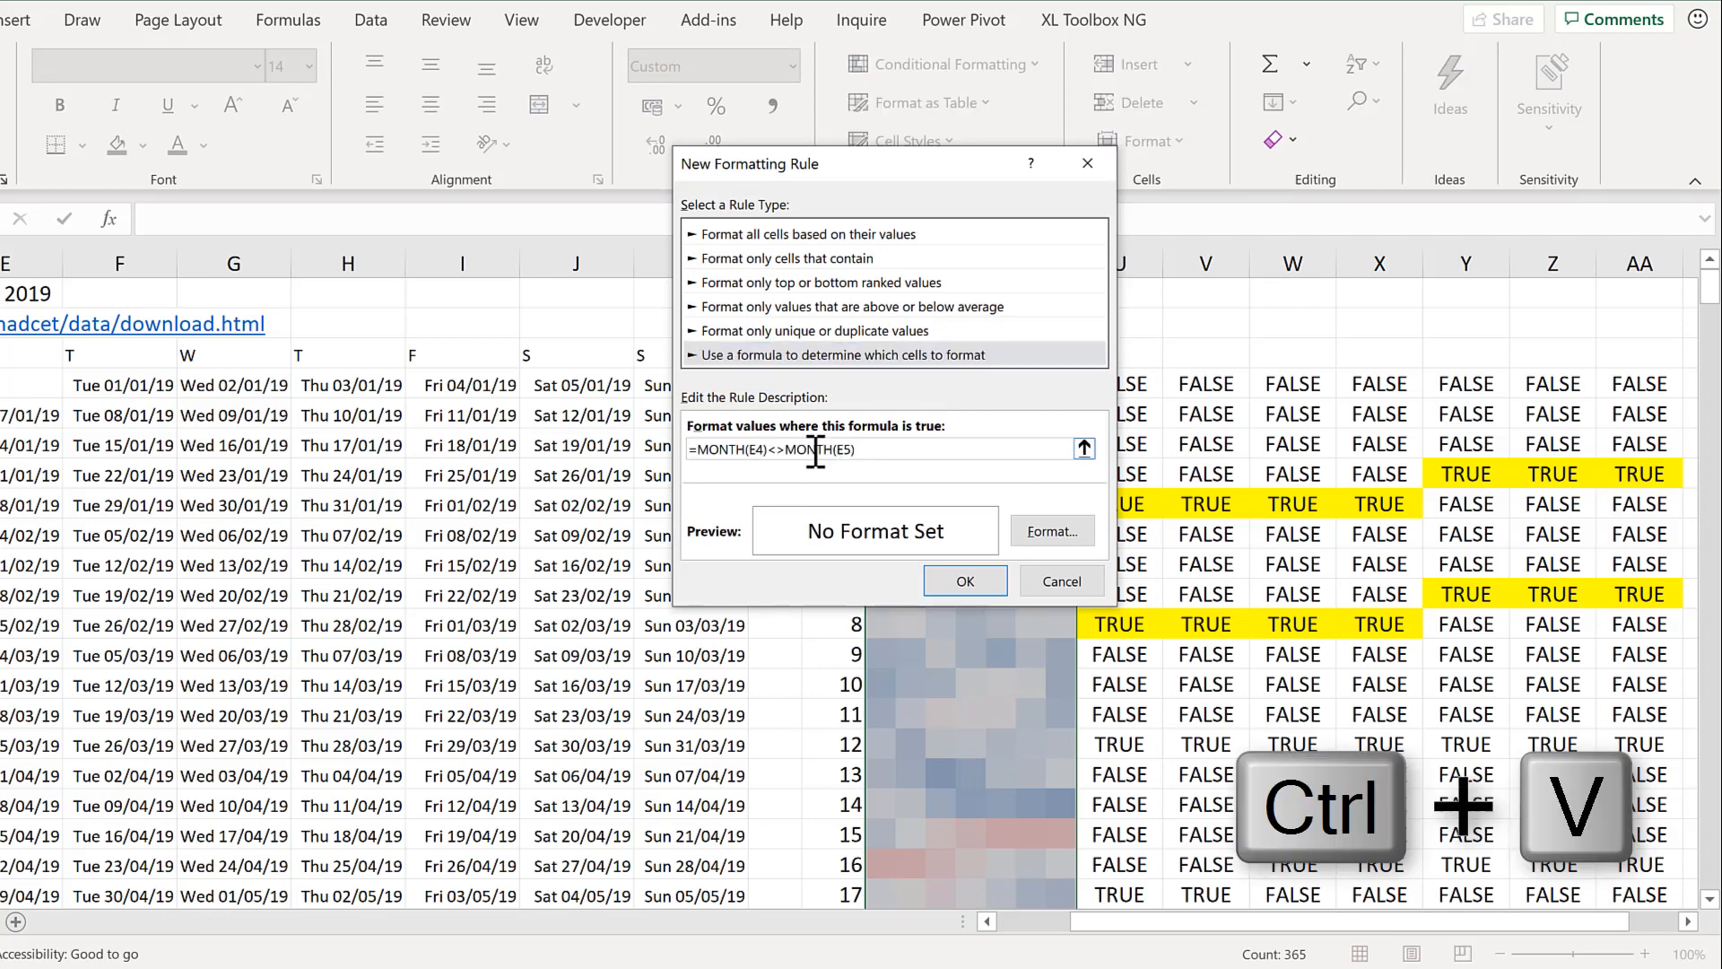
Step: Give the new formatting rule a bottom cell border and apply it to the heatmap
{"action": "left_click", "coordinate": [1050, 531]}
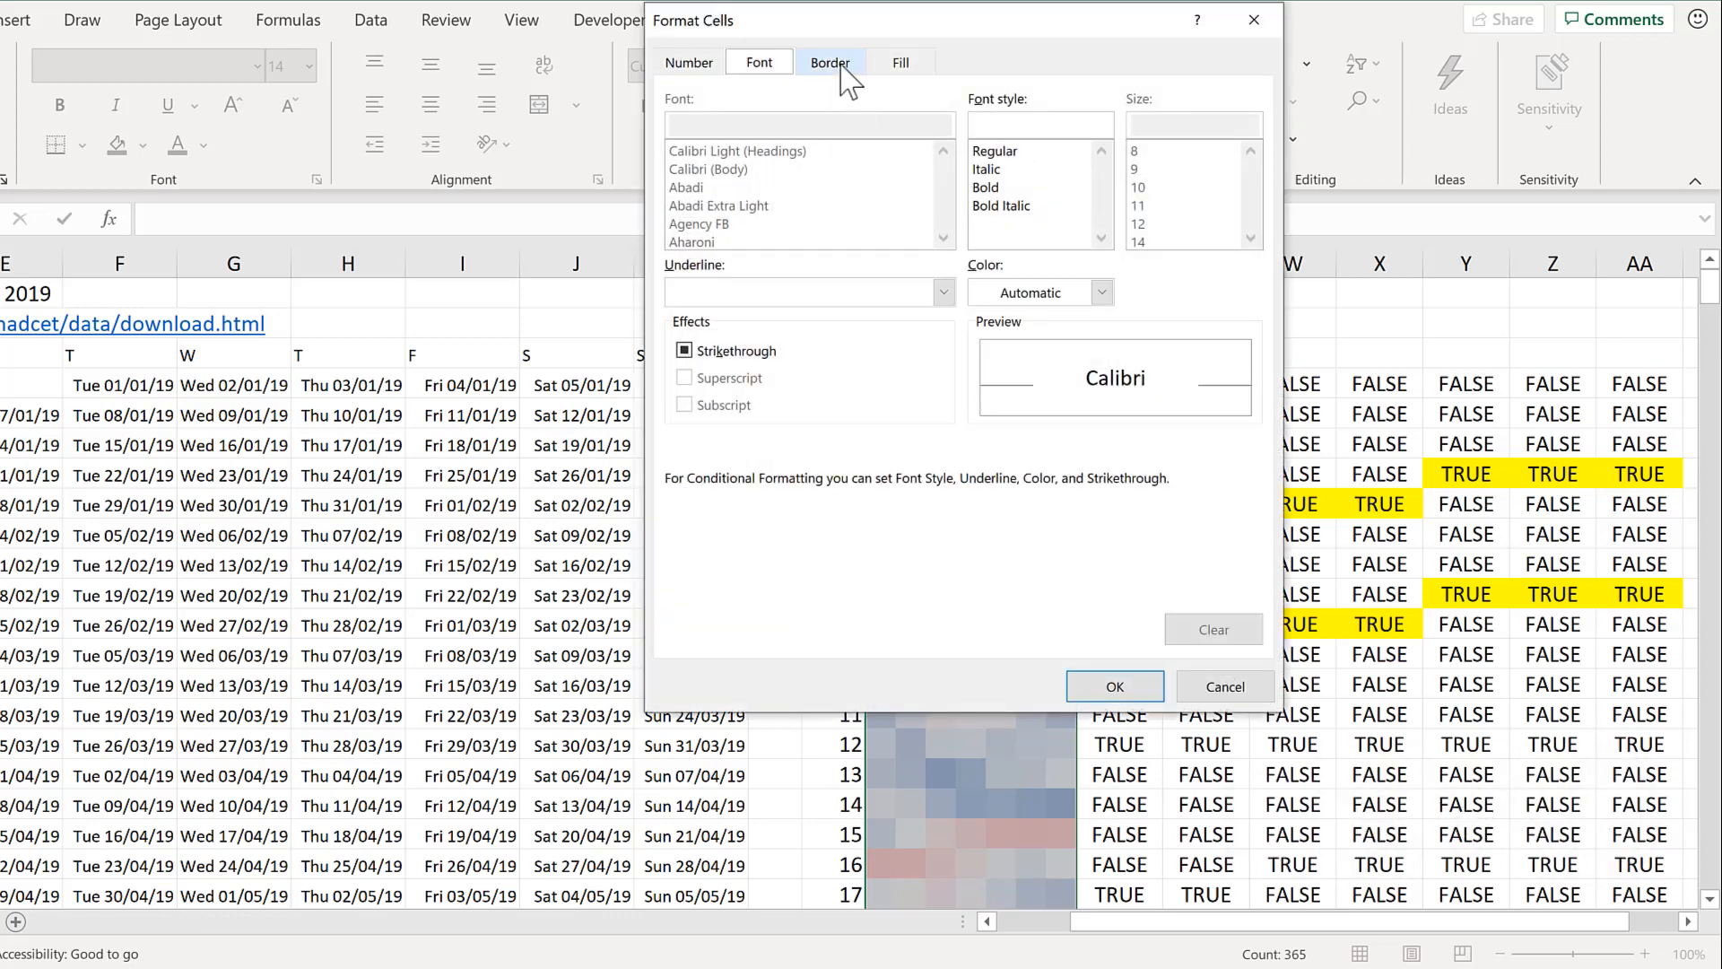
{"action": "left_click", "coordinate": [848, 81]}
{"action": "left_click", "coordinate": [873, 355]}
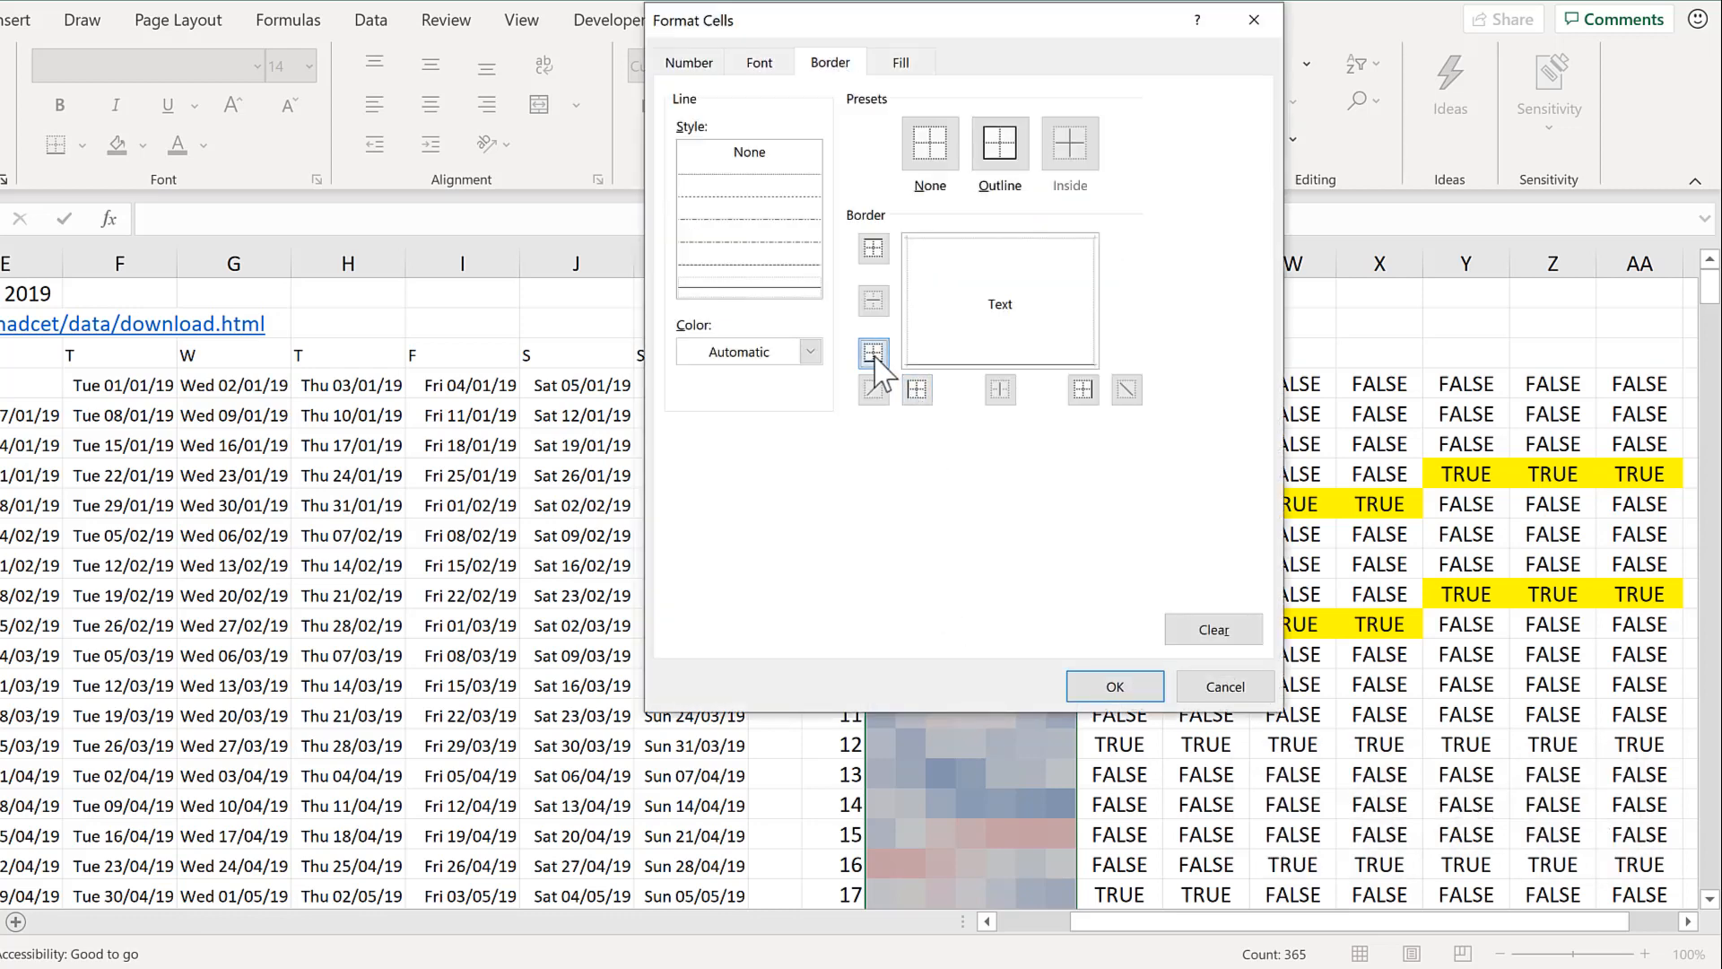
{"action": "left_click", "coordinate": [1112, 684]}
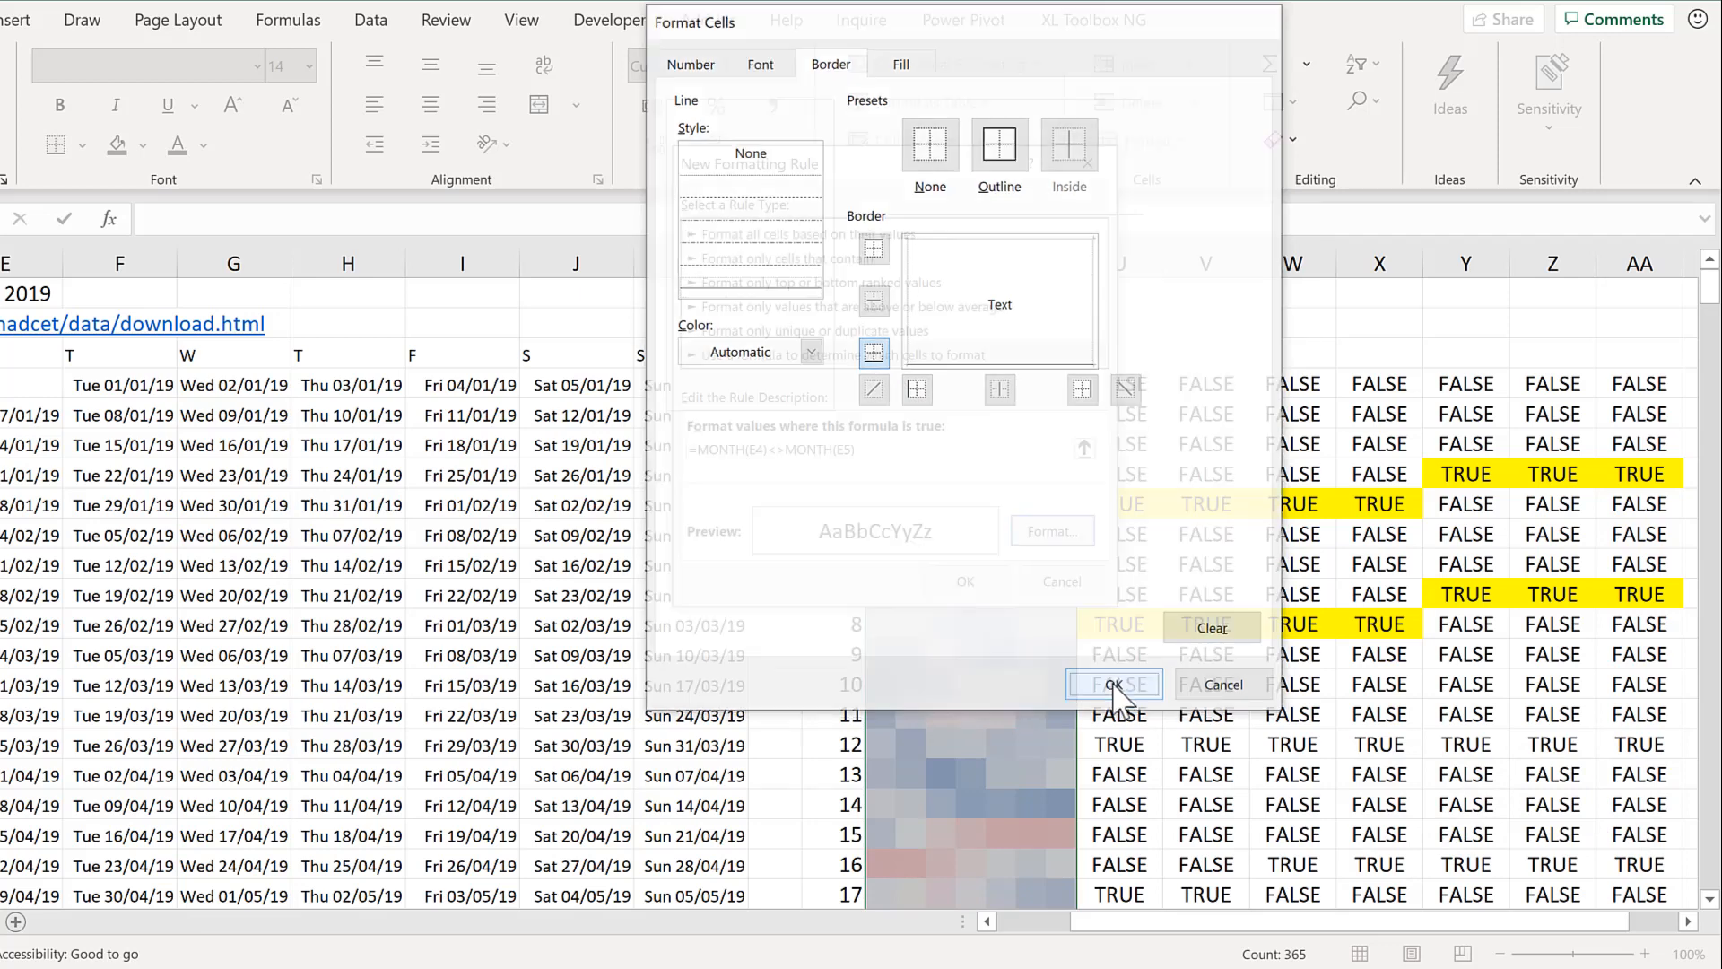
{"action": "left_click", "coordinate": [994, 587]}
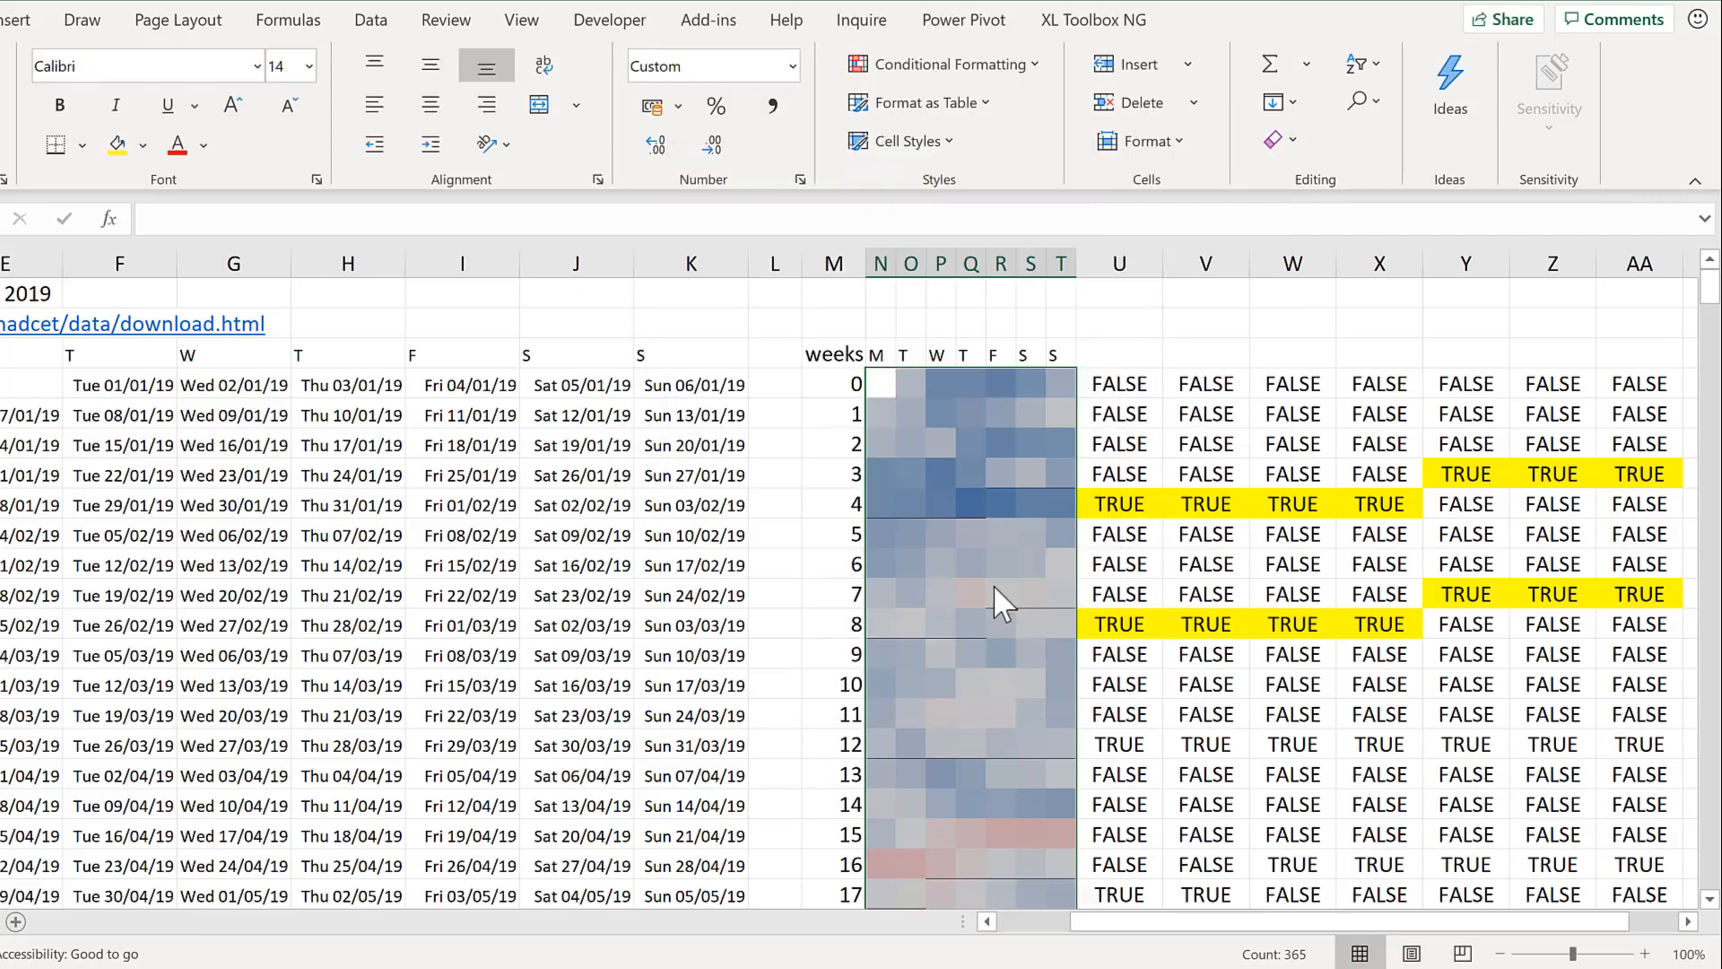
Step: Look over the horizontal month-boundary lines down the whole heatmap
{"action": "left_click", "coordinate": [976, 420]}
{"action": "scroll", "coordinate": [998, 468], "scroll_direction": "down", "scroll_amount": 6}
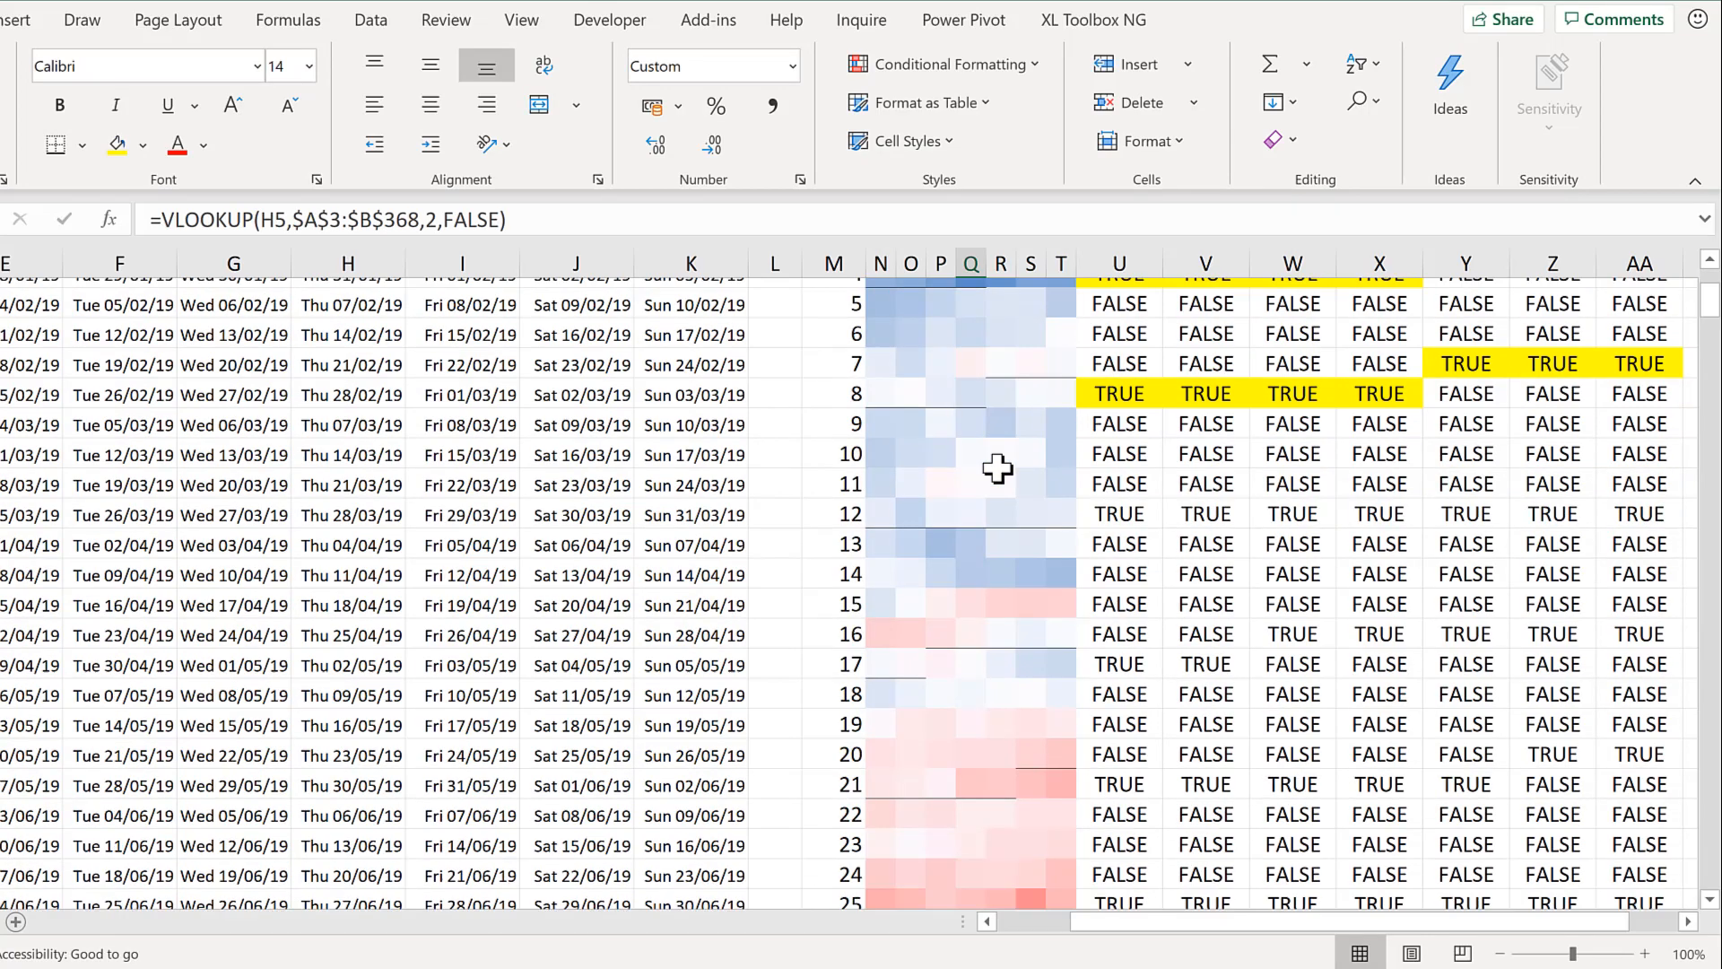
{"action": "scroll", "coordinate": [998, 469], "scroll_direction": "down", "scroll_amount": 3}
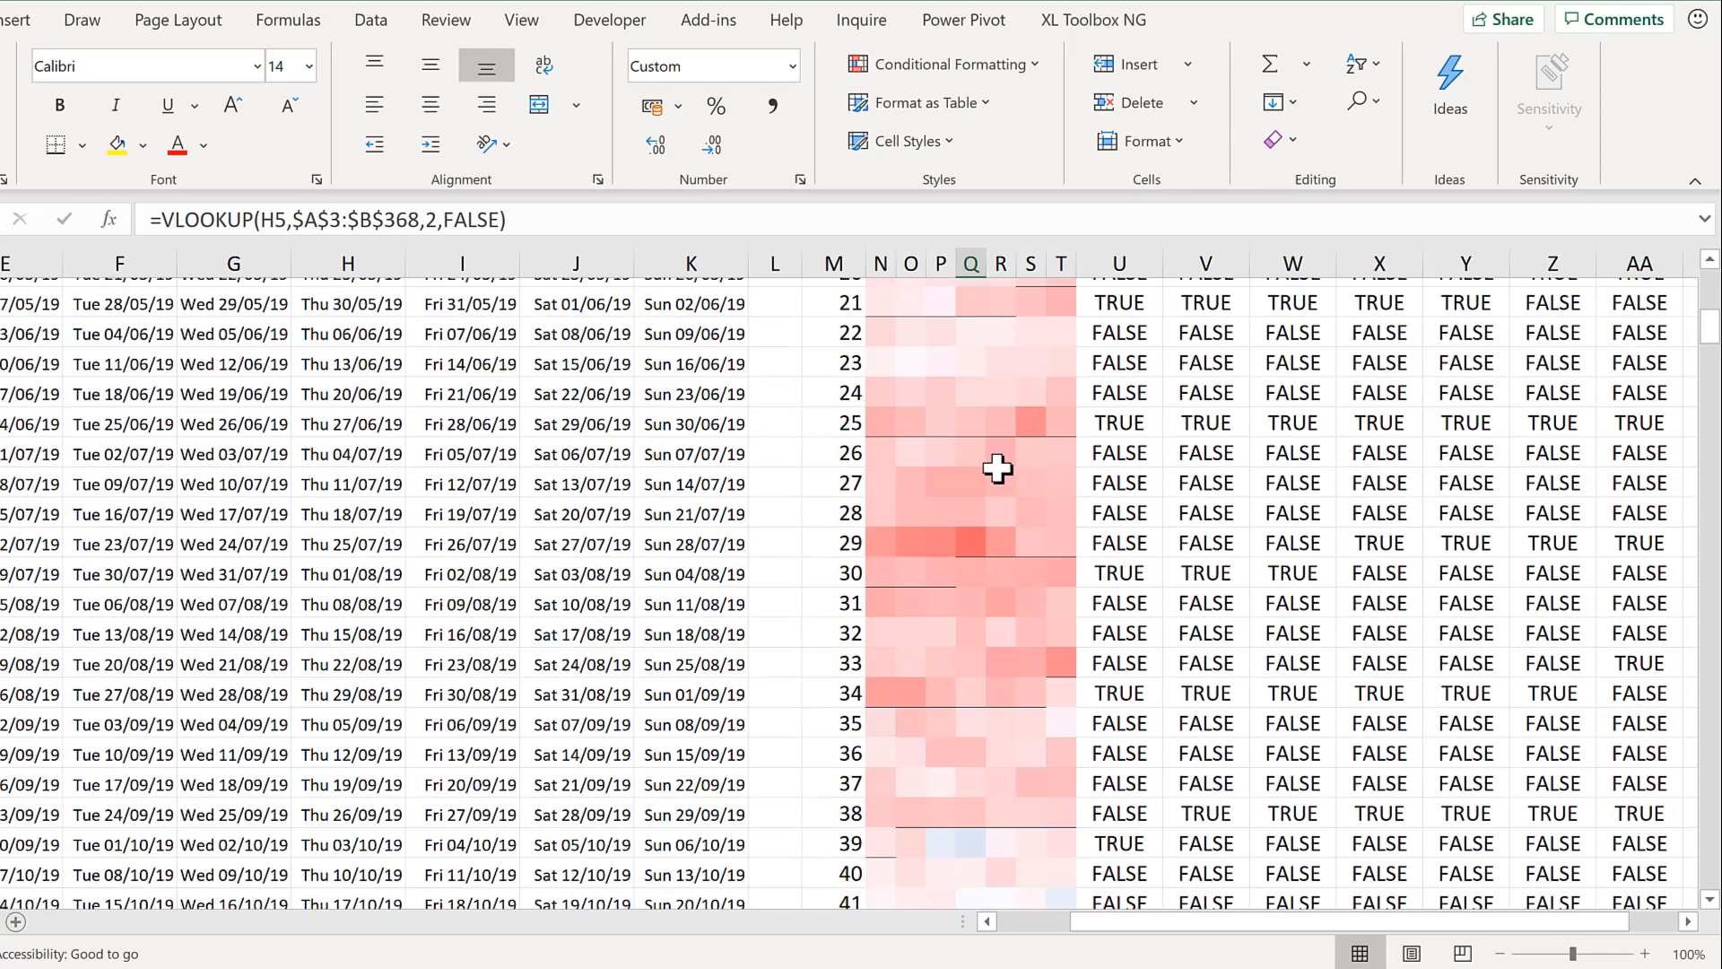
{"action": "scroll", "coordinate": [998, 468], "scroll_direction": "down", "scroll_amount": 4}
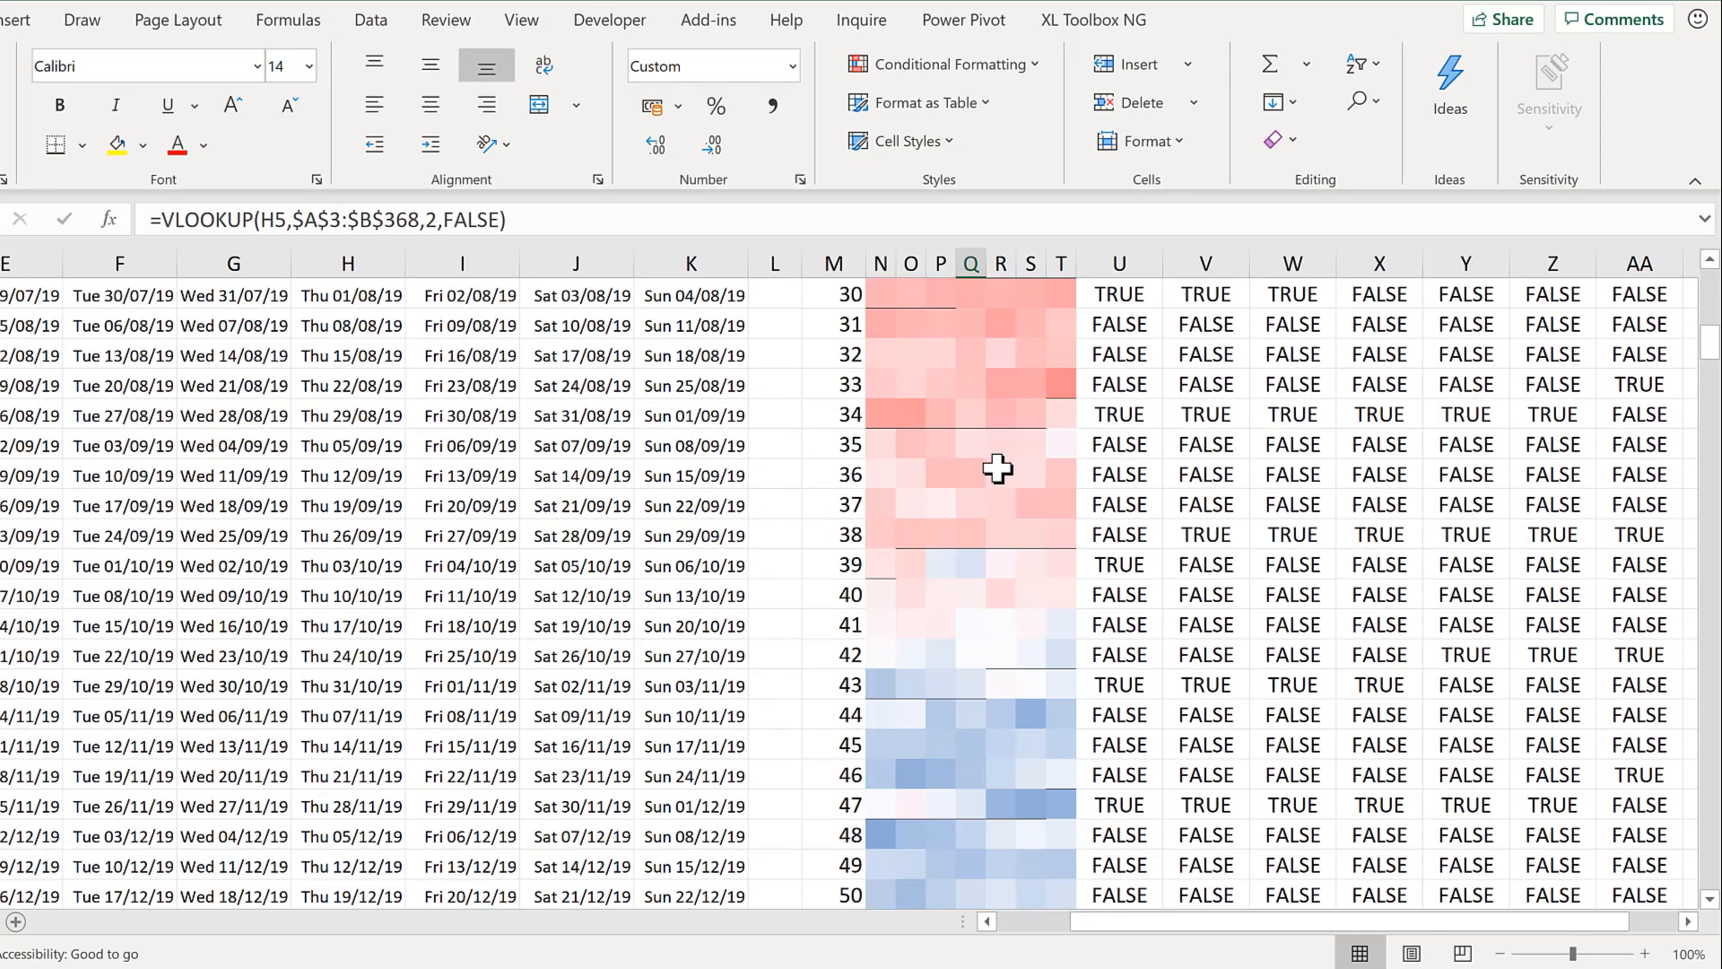
{"action": "scroll", "coordinate": [998, 468], "scroll_direction": "up", "scroll_amount": 2}
{"action": "scroll", "coordinate": [998, 469], "scroll_direction": "up", "scroll_amount": 5}
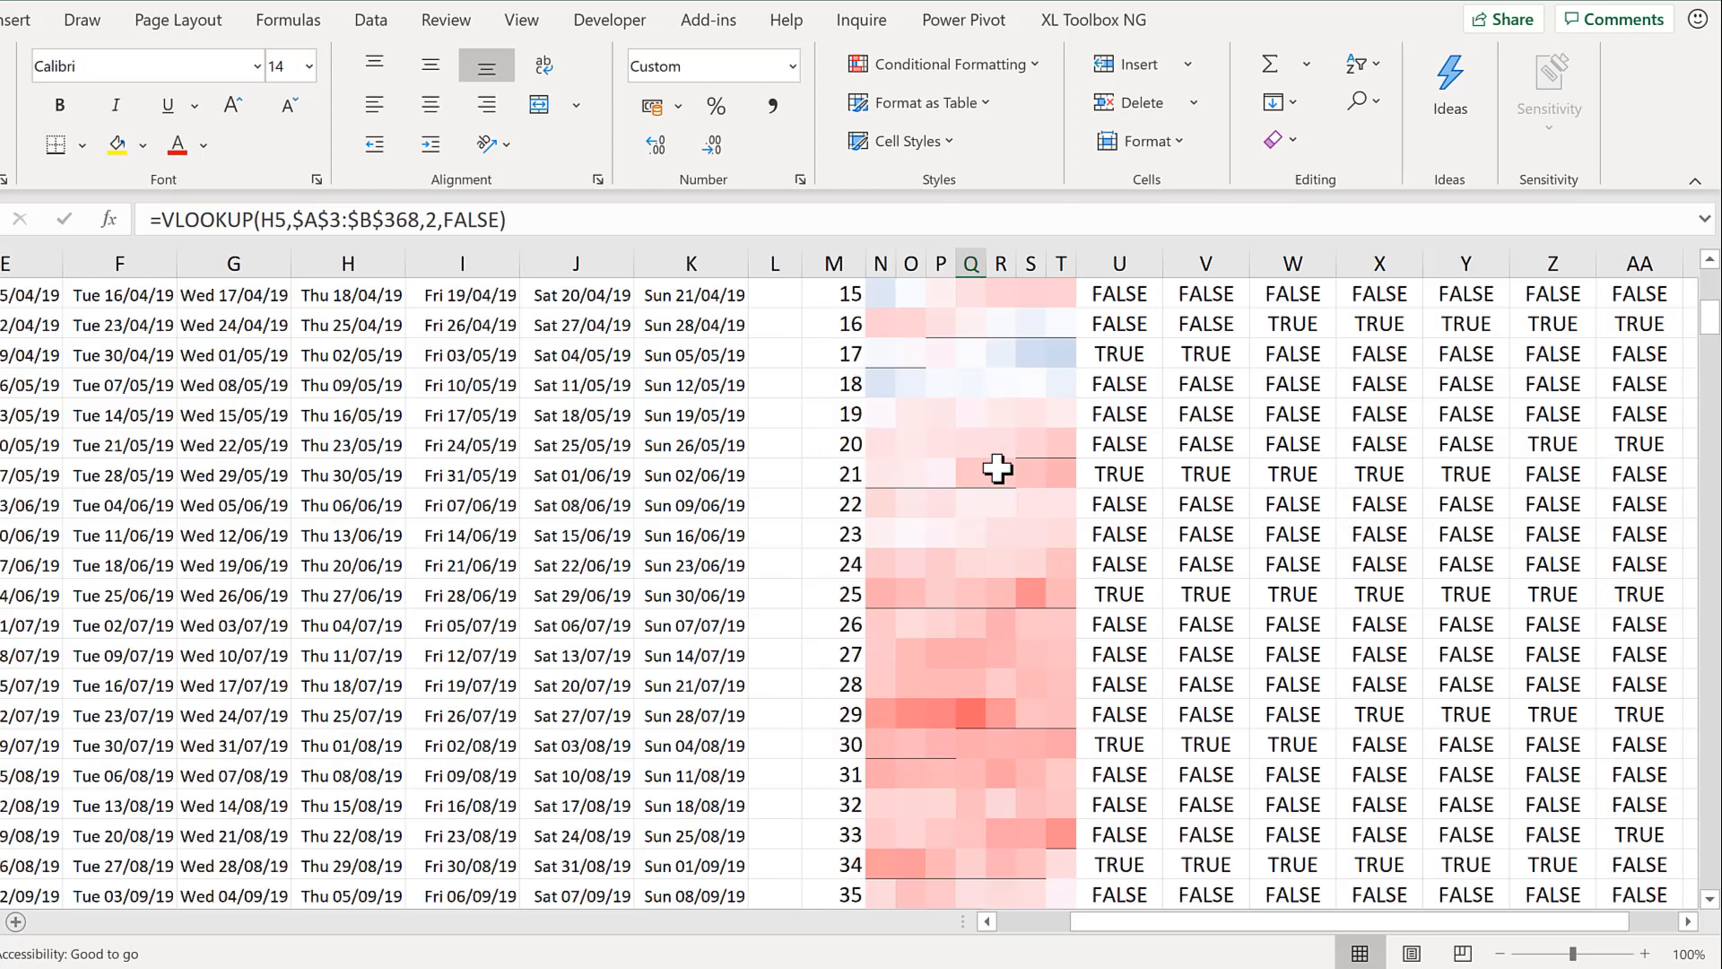
{"action": "scroll", "coordinate": [997, 469], "scroll_direction": "up", "scroll_amount": 4}
{"action": "scroll", "coordinate": [998, 468], "scroll_direction": "up", "scroll_amount": 2}
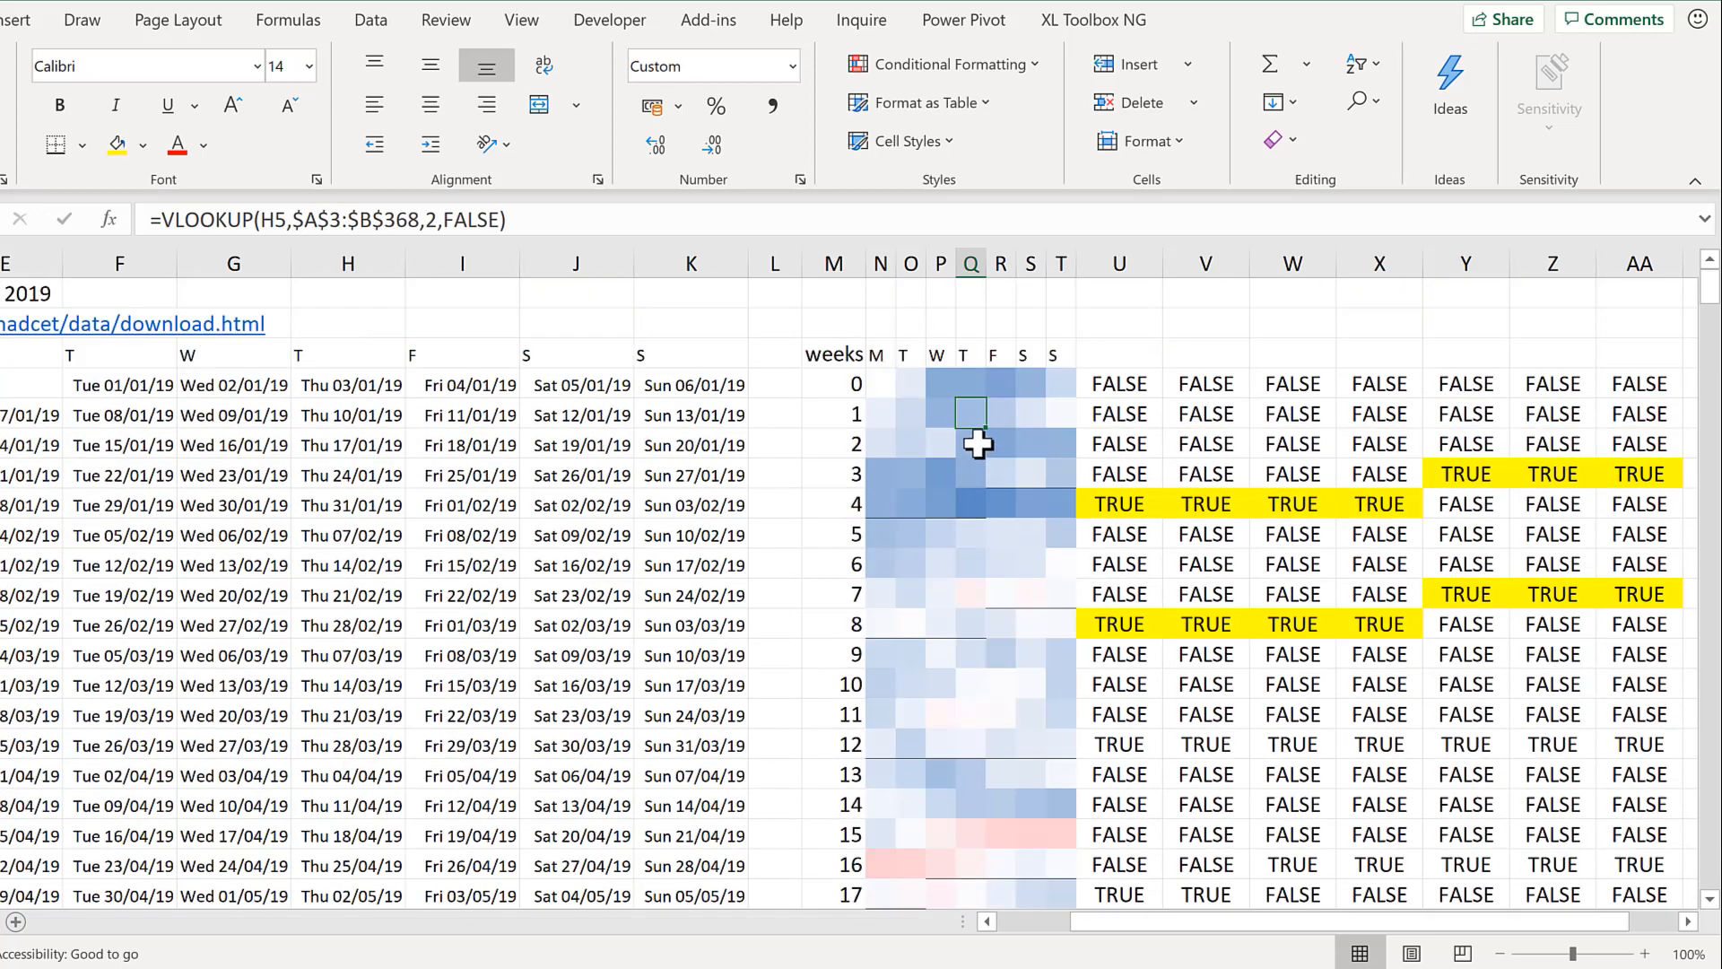
Step: Examine the heatmap cells where the boundary line steps between weeks, such as Q8, P12, Q12, O21 and P34
{"action": "left_click", "coordinate": [971, 502]}
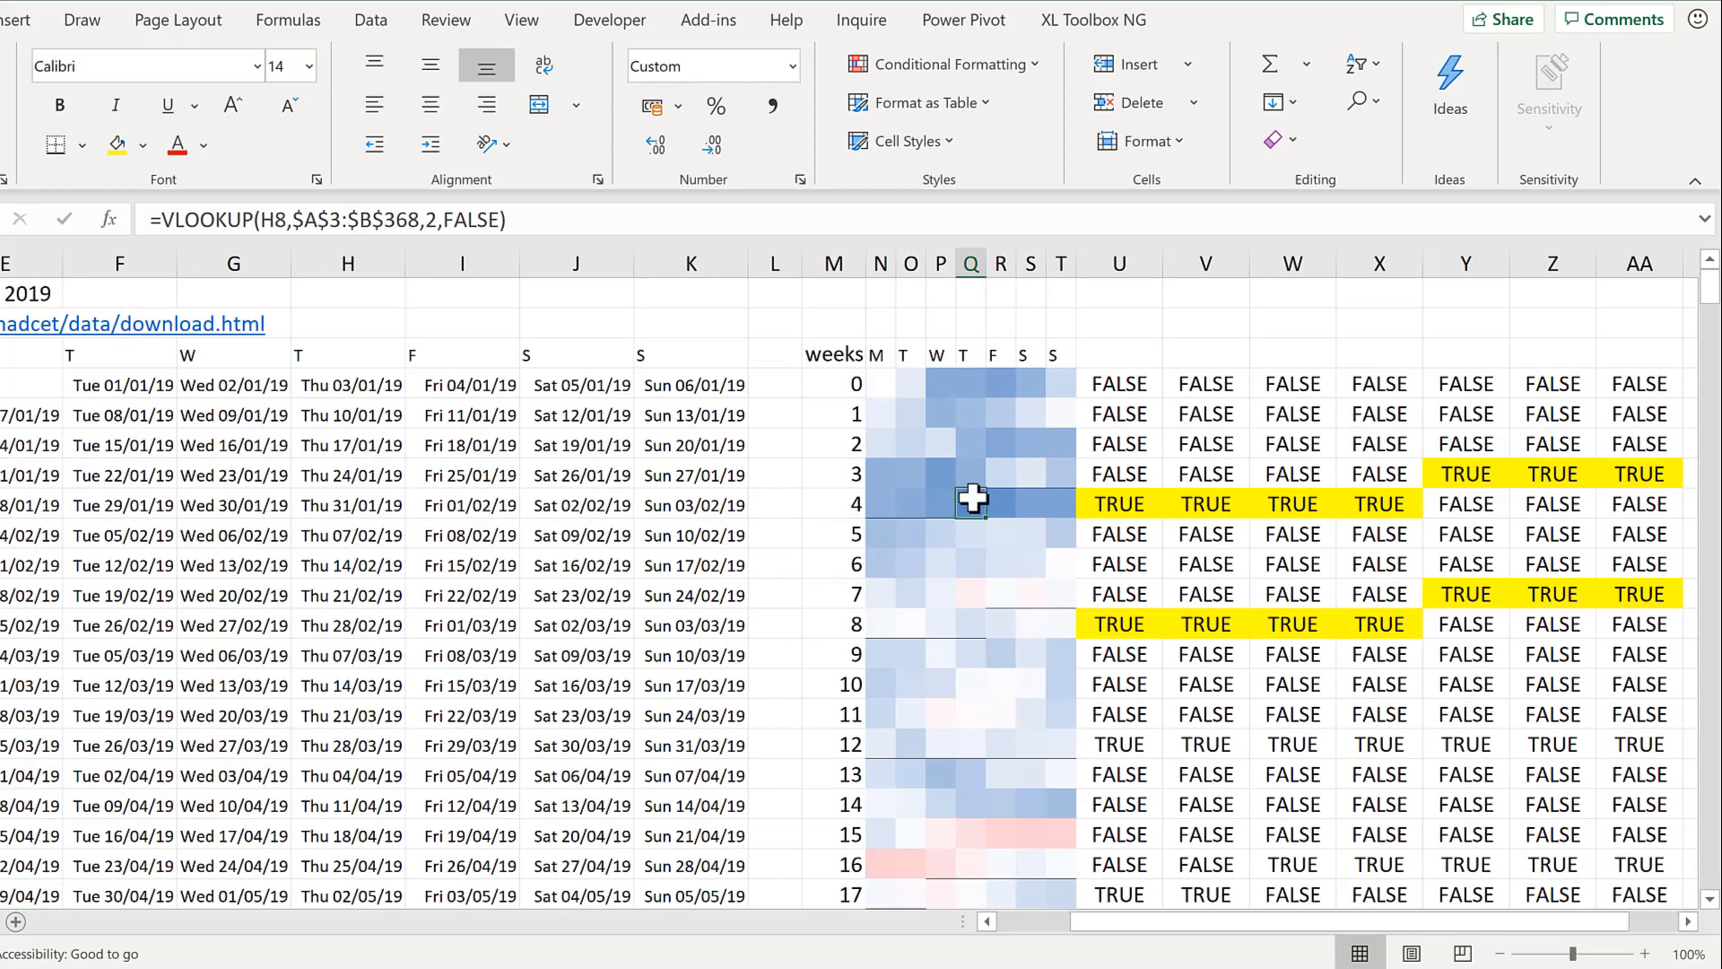
{"action": "left_click", "coordinate": [945, 619]}
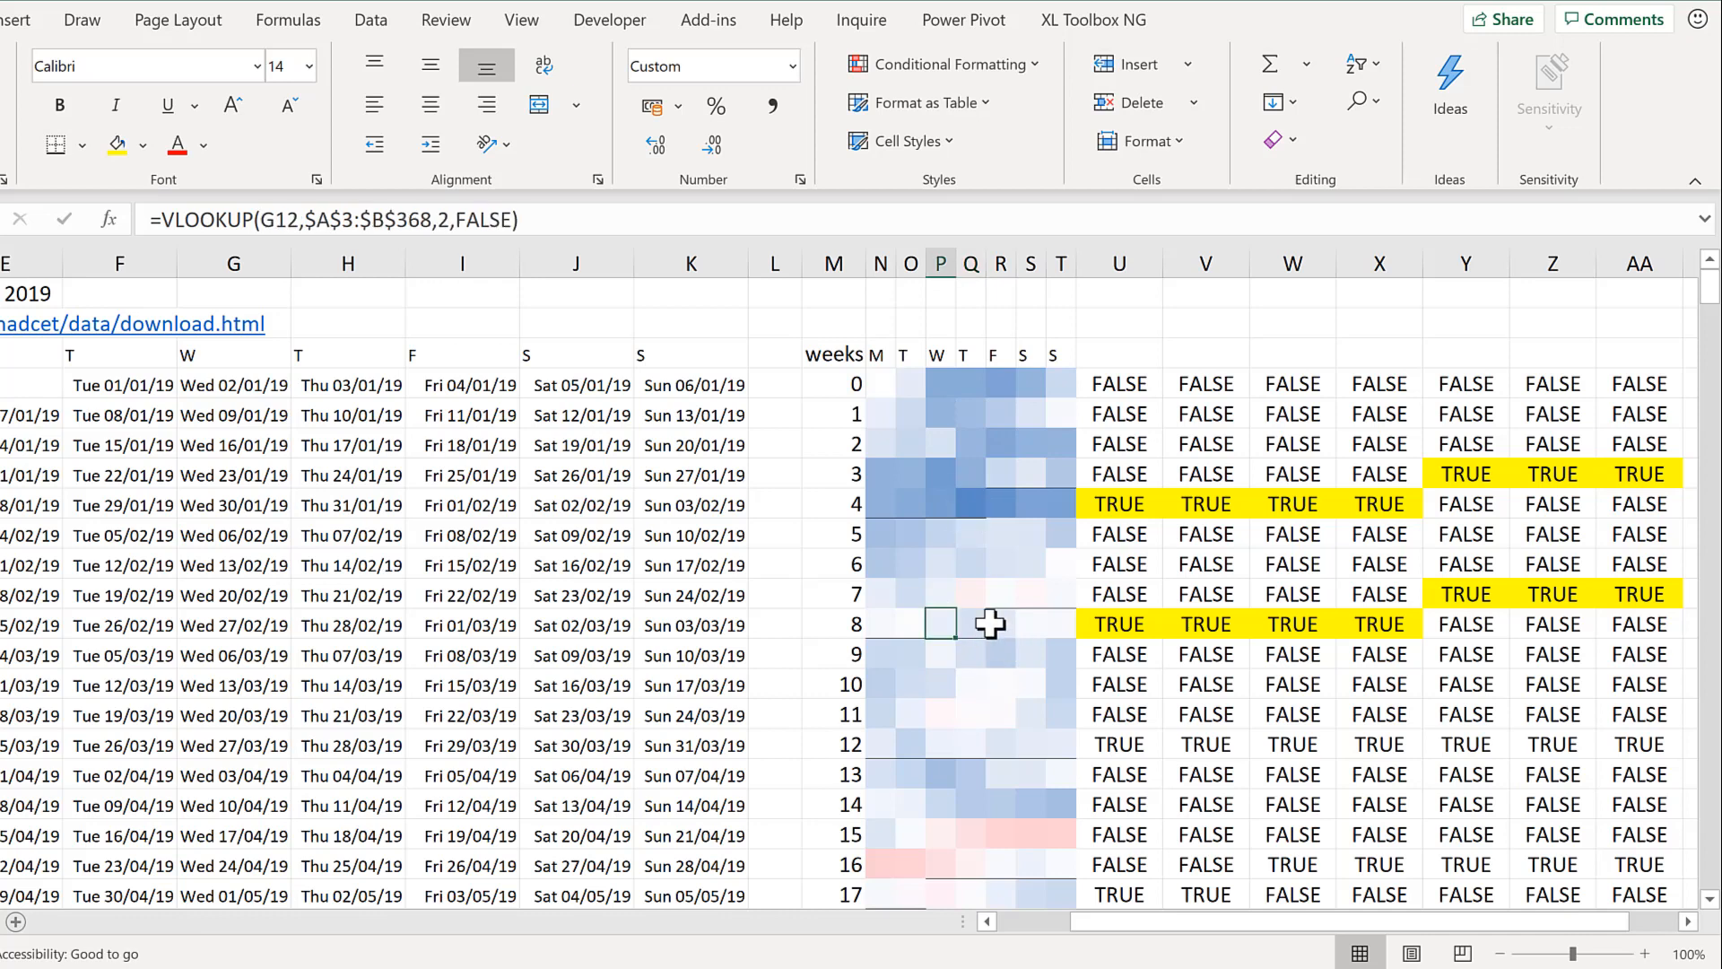
{"action": "left_click", "coordinate": [977, 630]}
{"action": "scroll", "coordinate": [960, 758], "scroll_direction": "down", "scroll_amount": 1}
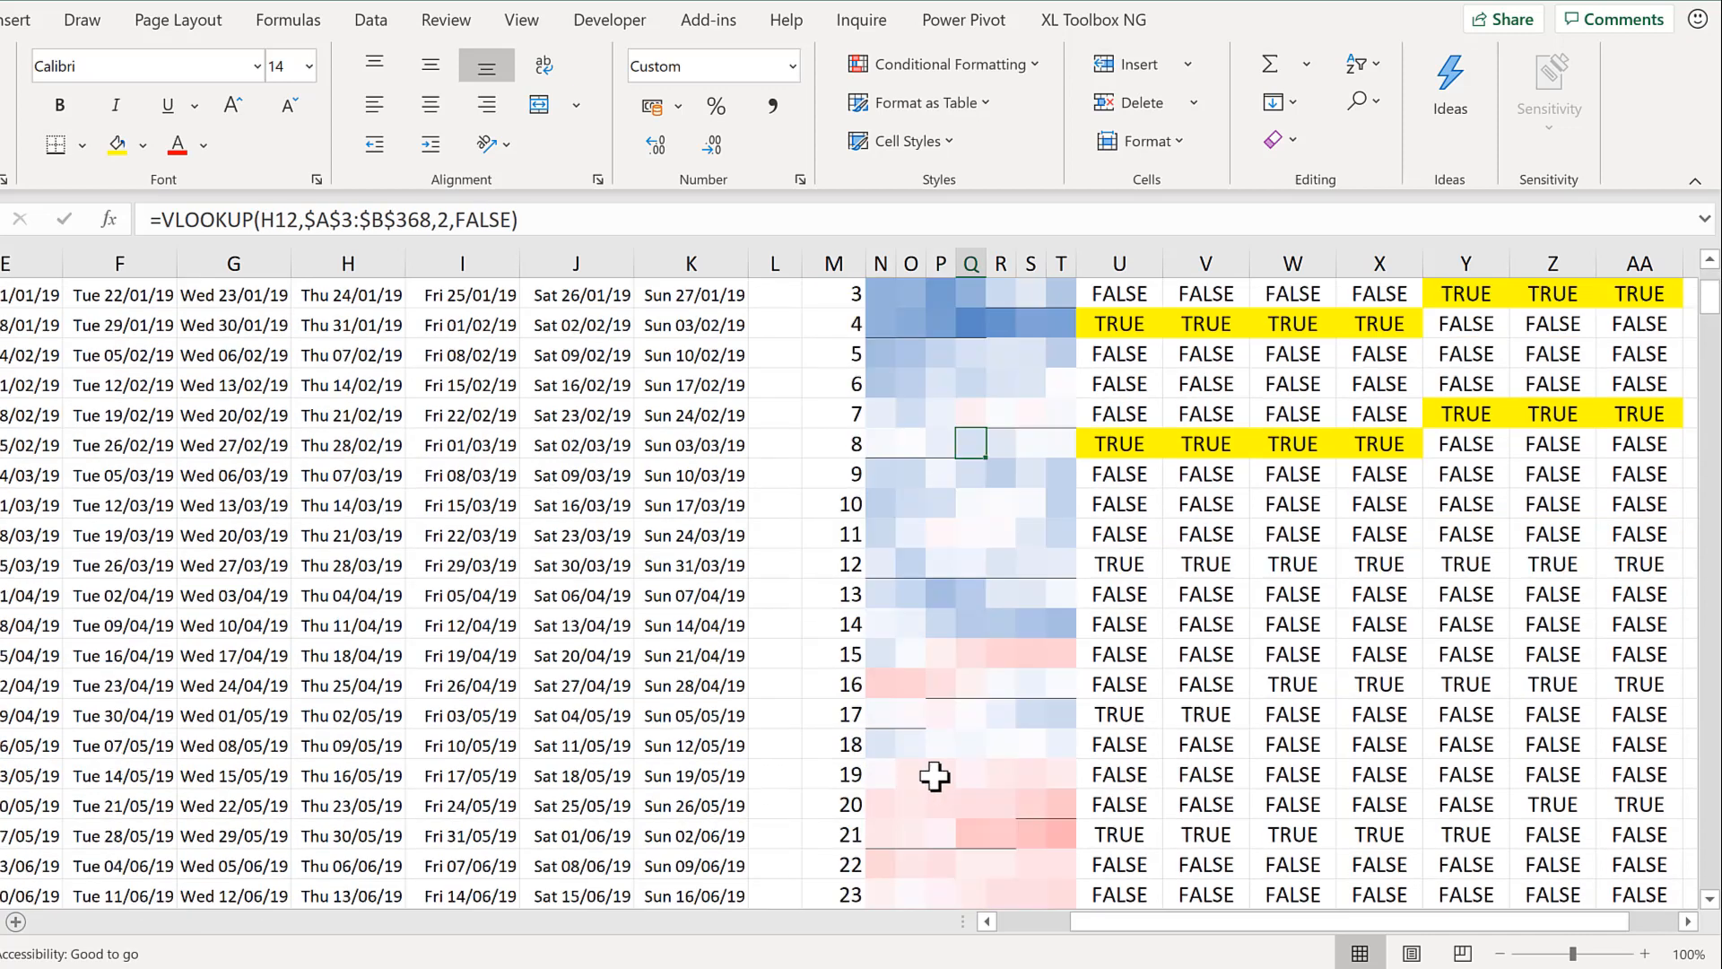
{"action": "left_click", "coordinate": [910, 717]}
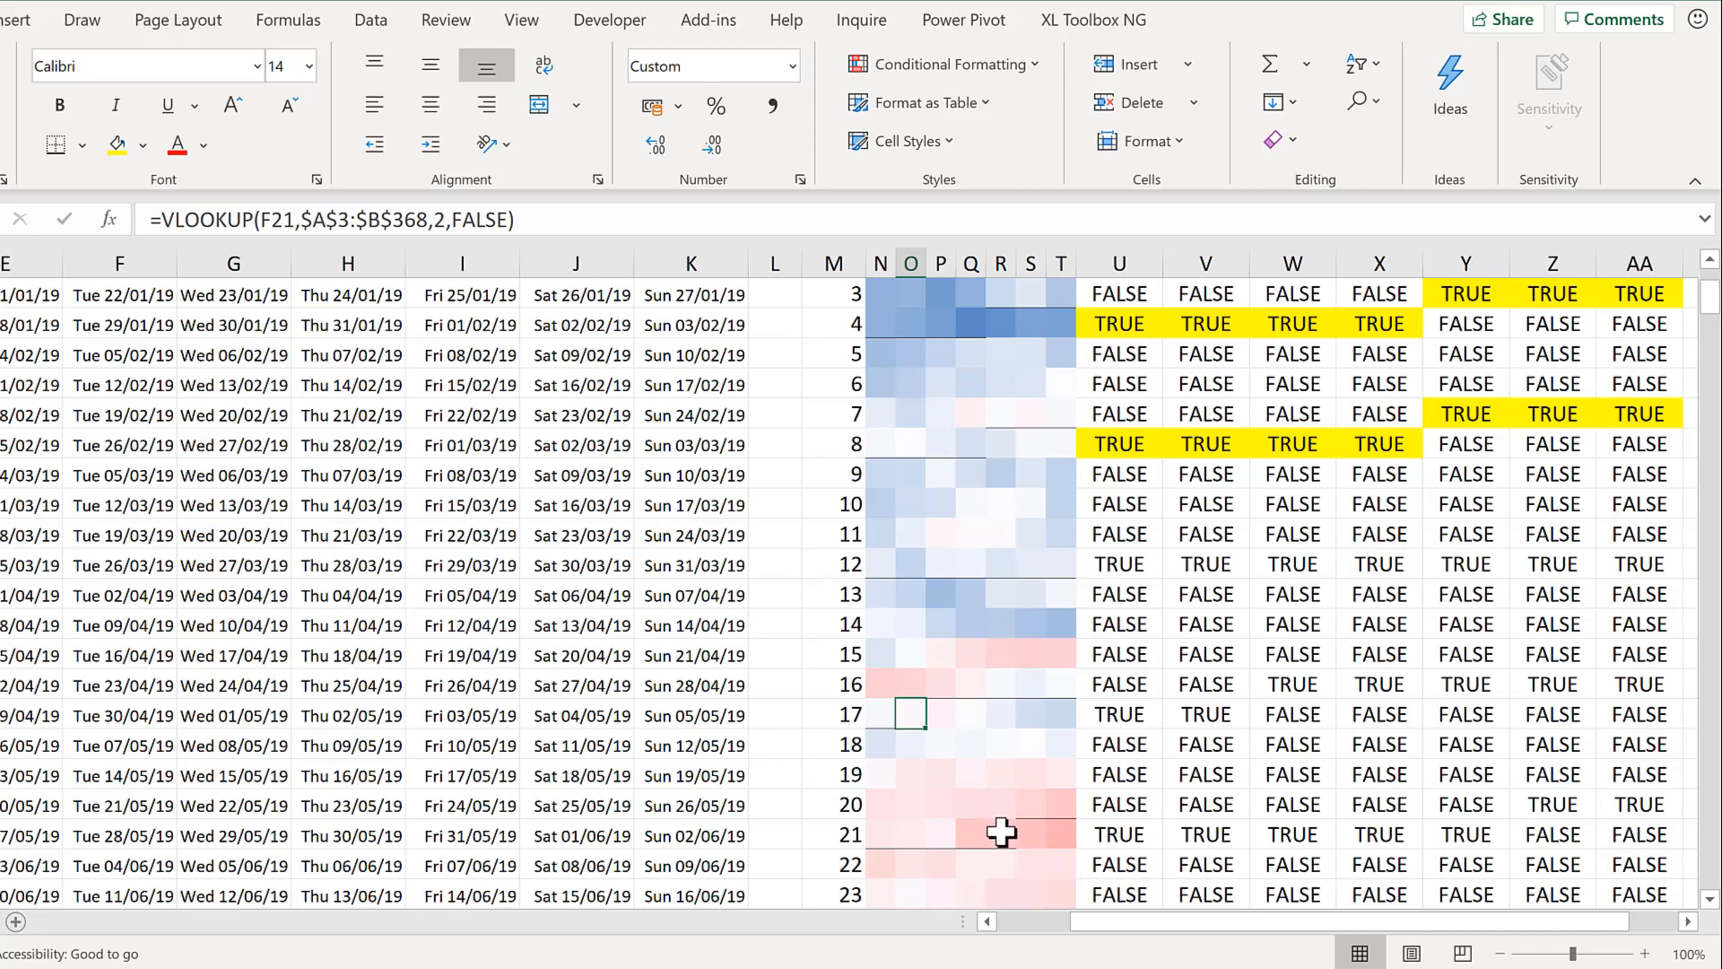
{"action": "left_click", "coordinate": [1000, 833]}
{"action": "scroll", "coordinate": [969, 764], "scroll_direction": "down", "scroll_amount": 2}
{"action": "scroll", "coordinate": [987, 758], "scroll_direction": "down", "scroll_amount": 2}
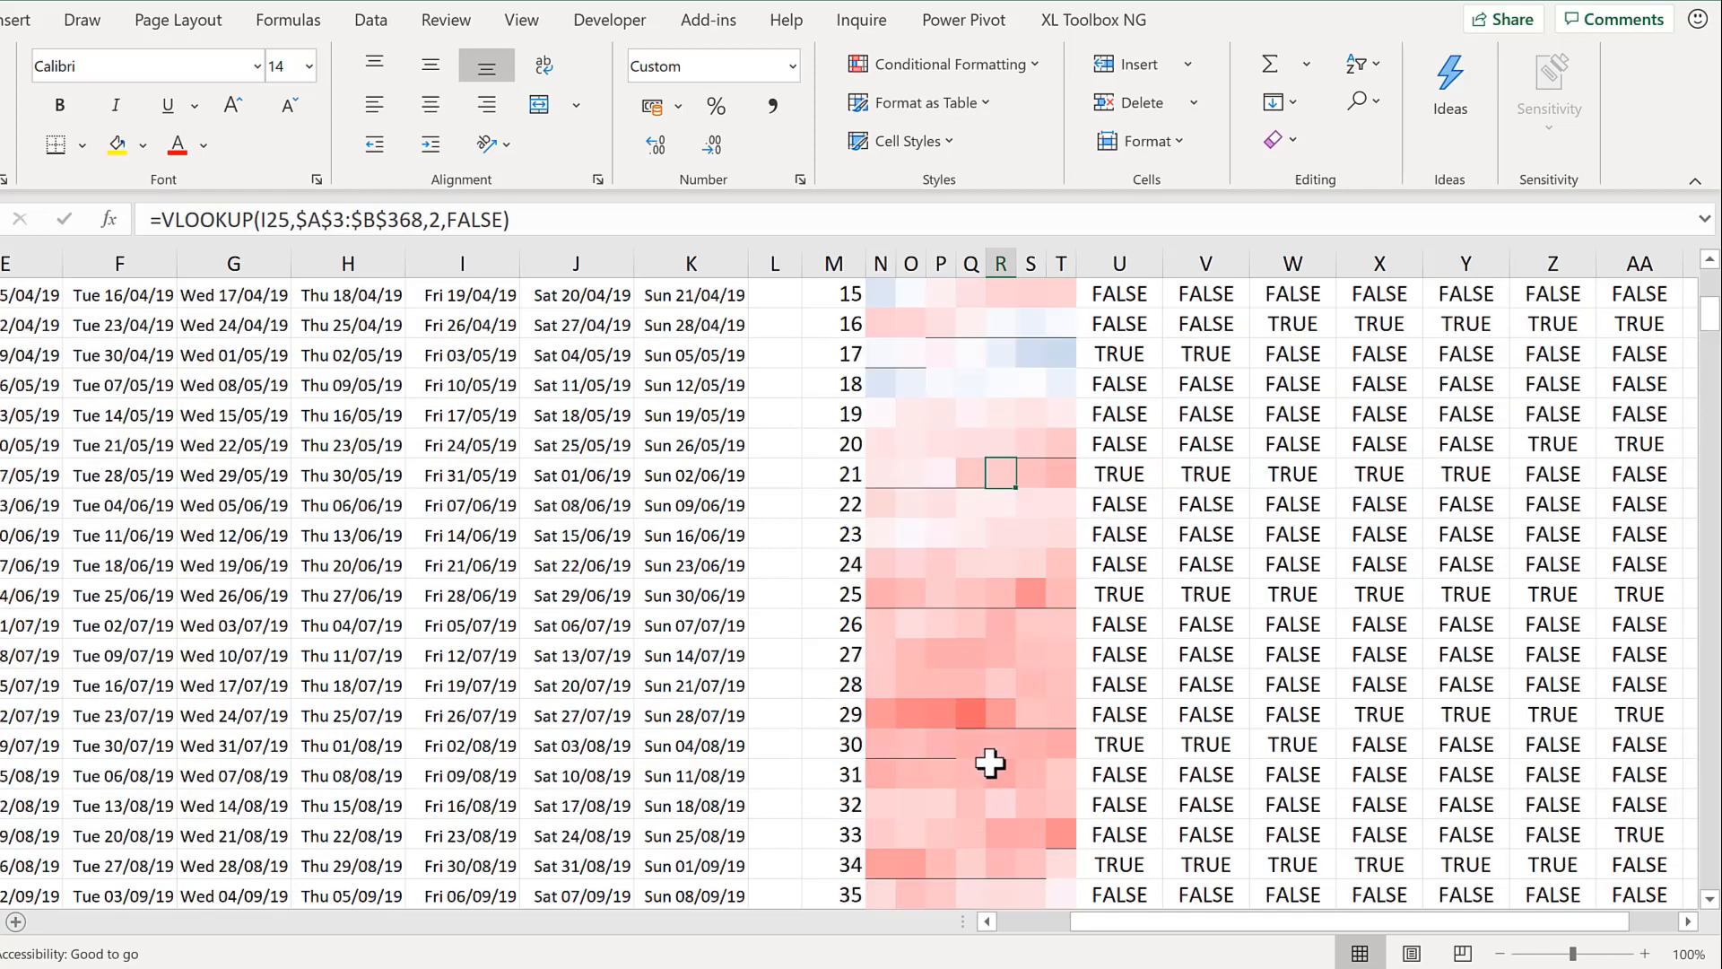
{"action": "left_click", "coordinate": [942, 742]}
{"action": "scroll", "coordinate": [961, 671], "scroll_direction": "up", "scroll_amount": 6}
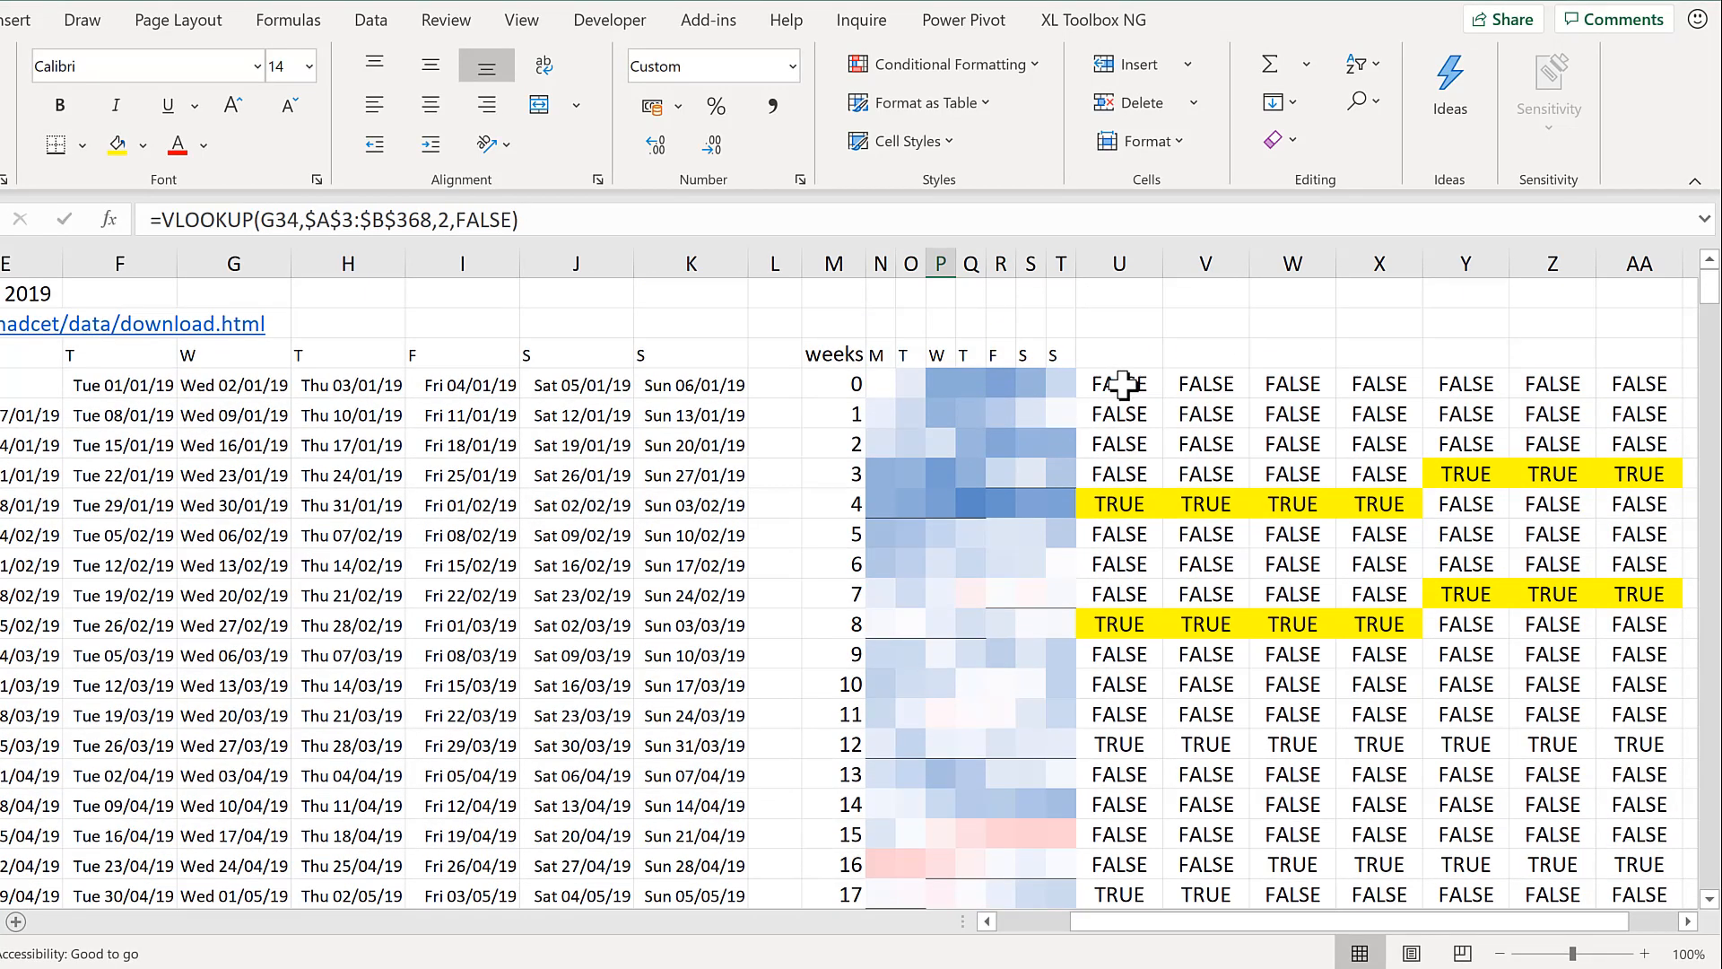
Step: Replace the formula in cell U4 with =EOMONTH(E4,0)
{"action": "left_click", "coordinate": [1122, 384]}
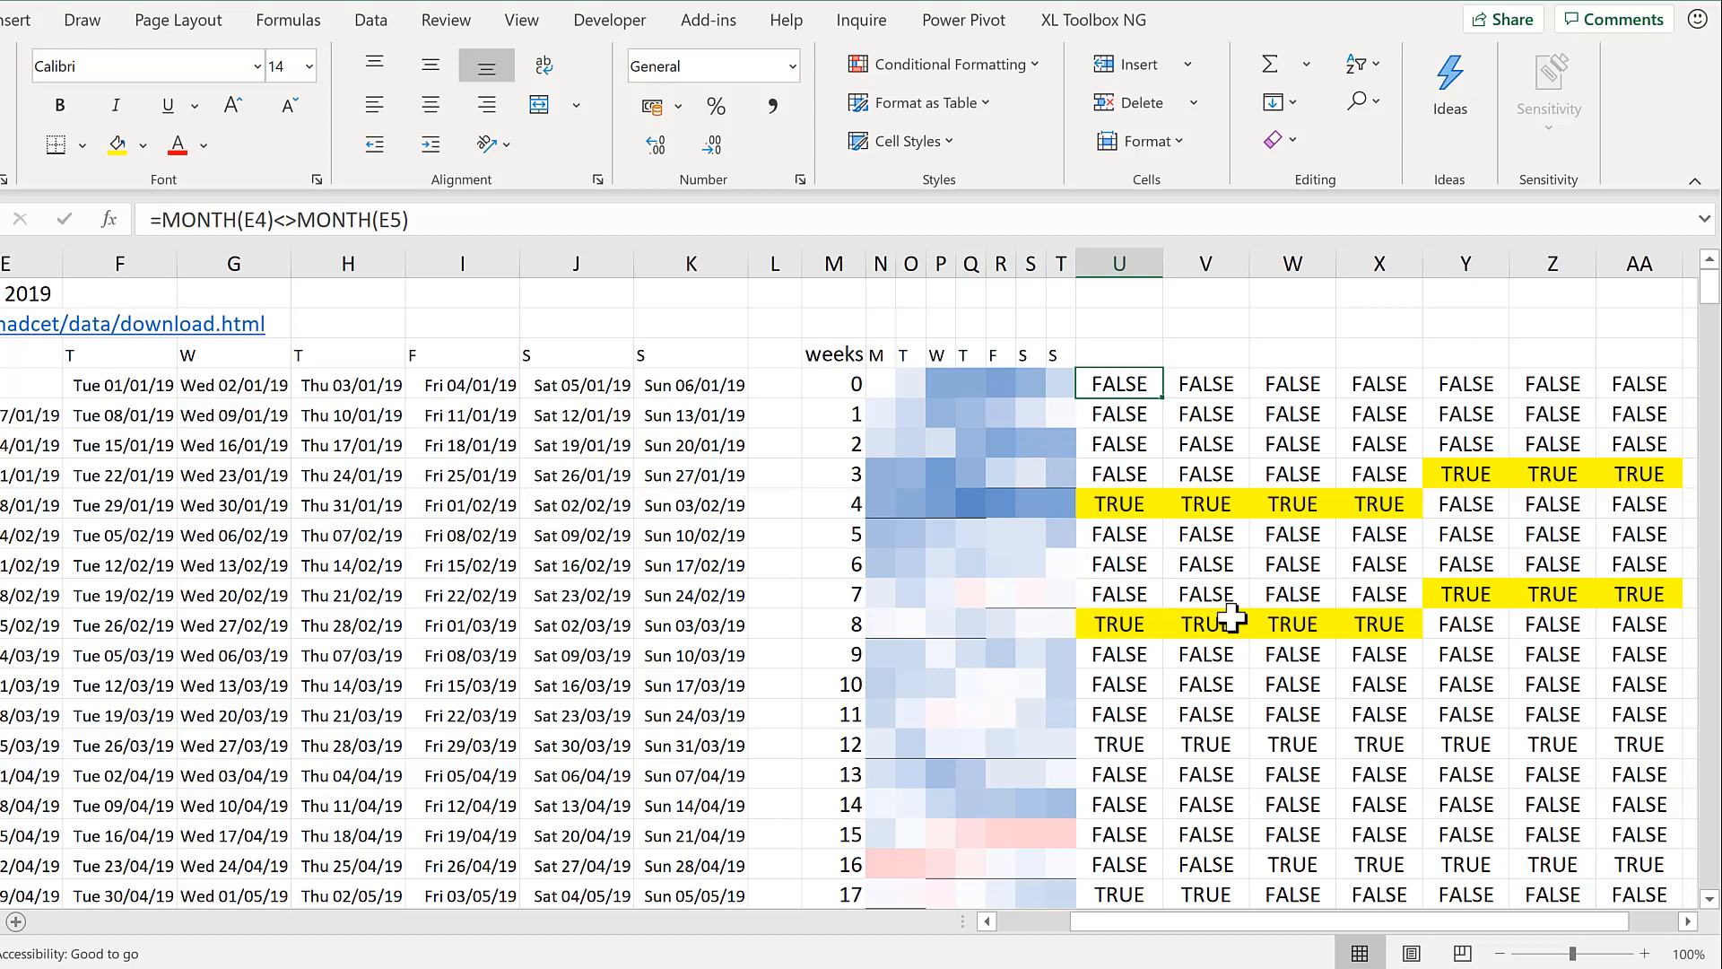
{"action": "type", "text": "="}
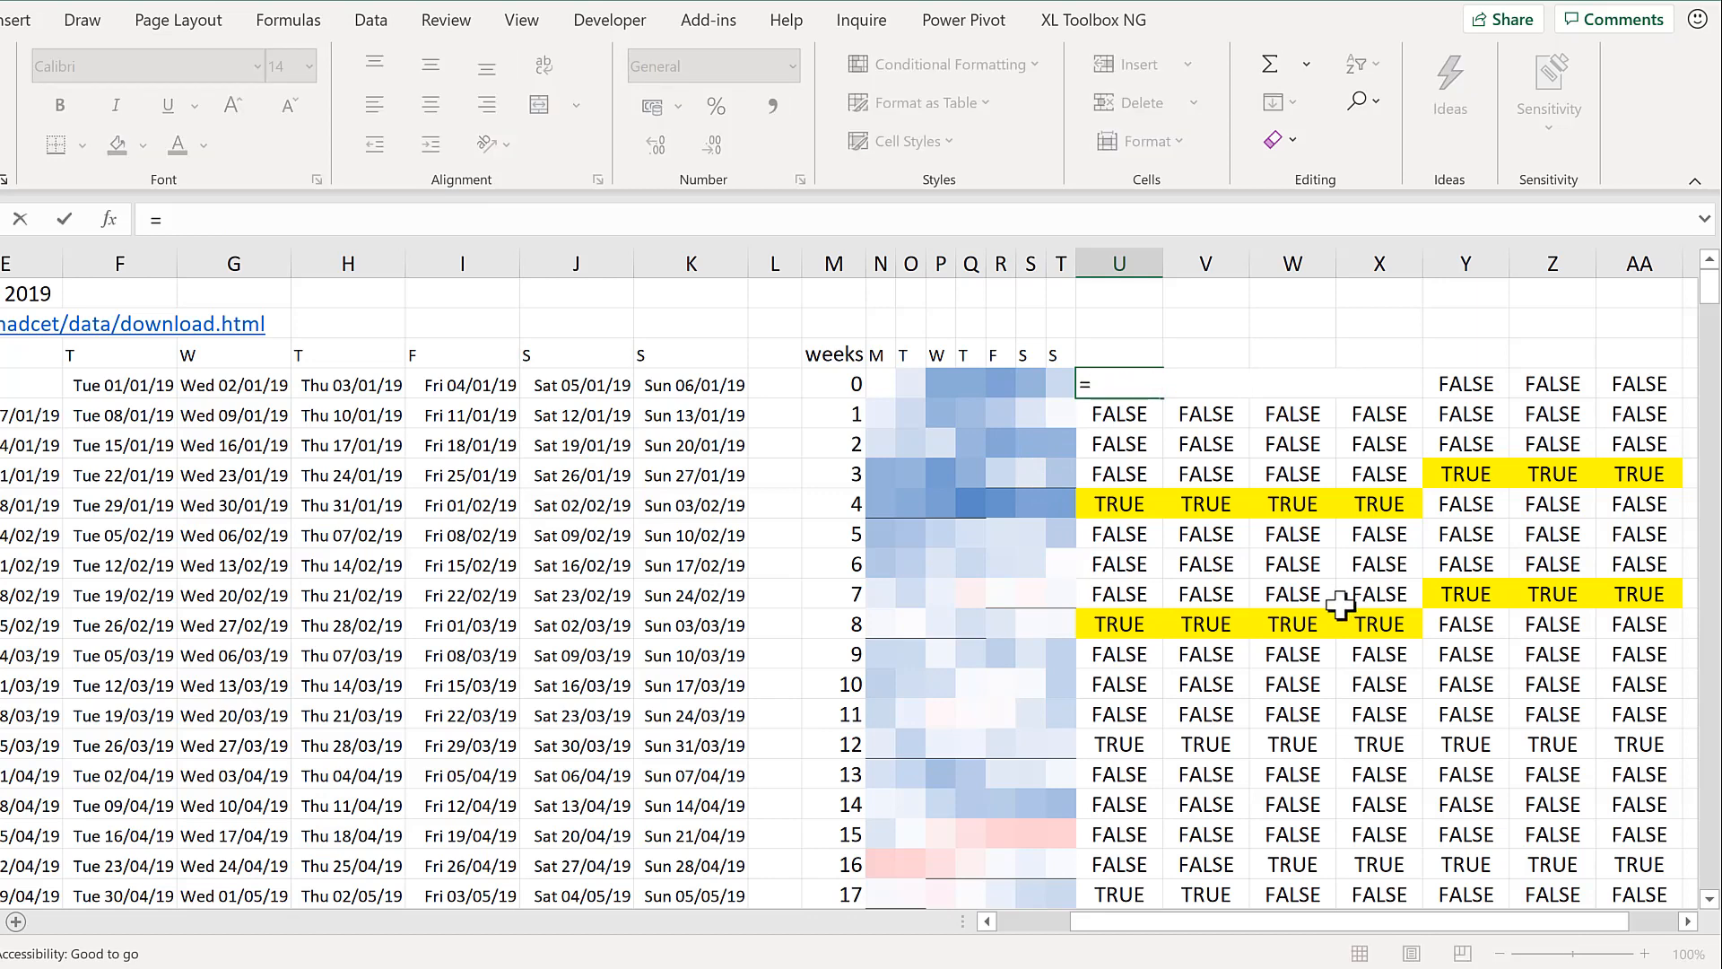
{"action": "type", "text": "eomonth"}
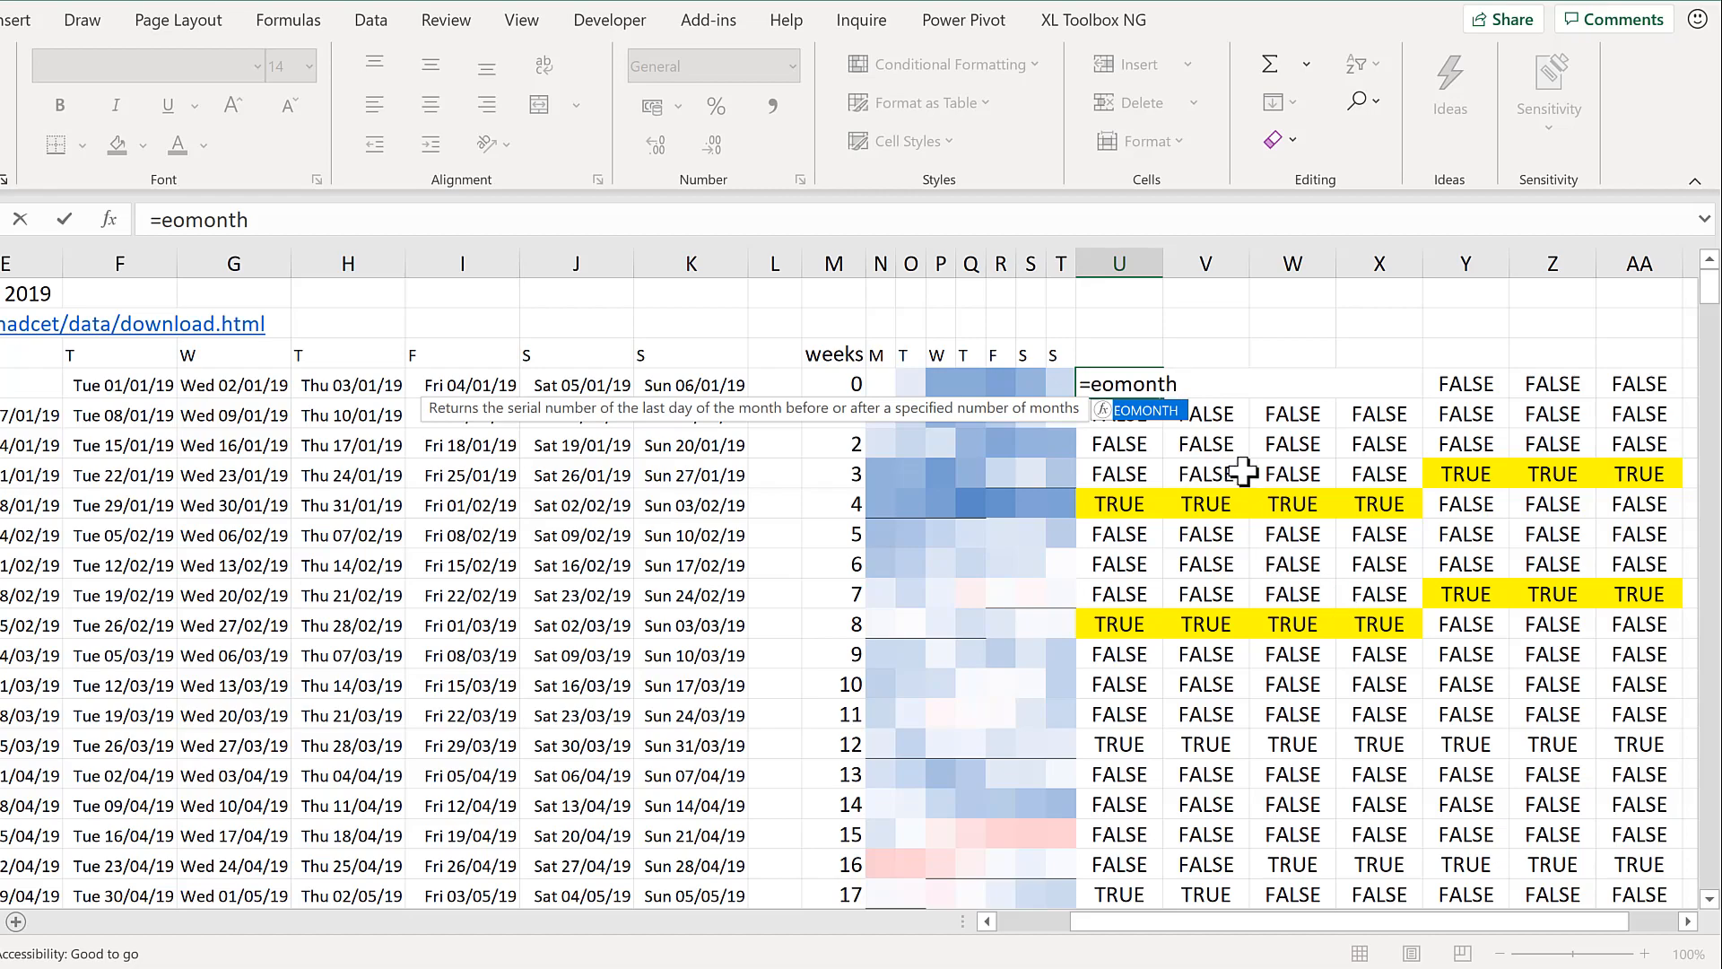
{"action": "key", "text": "Tab"}
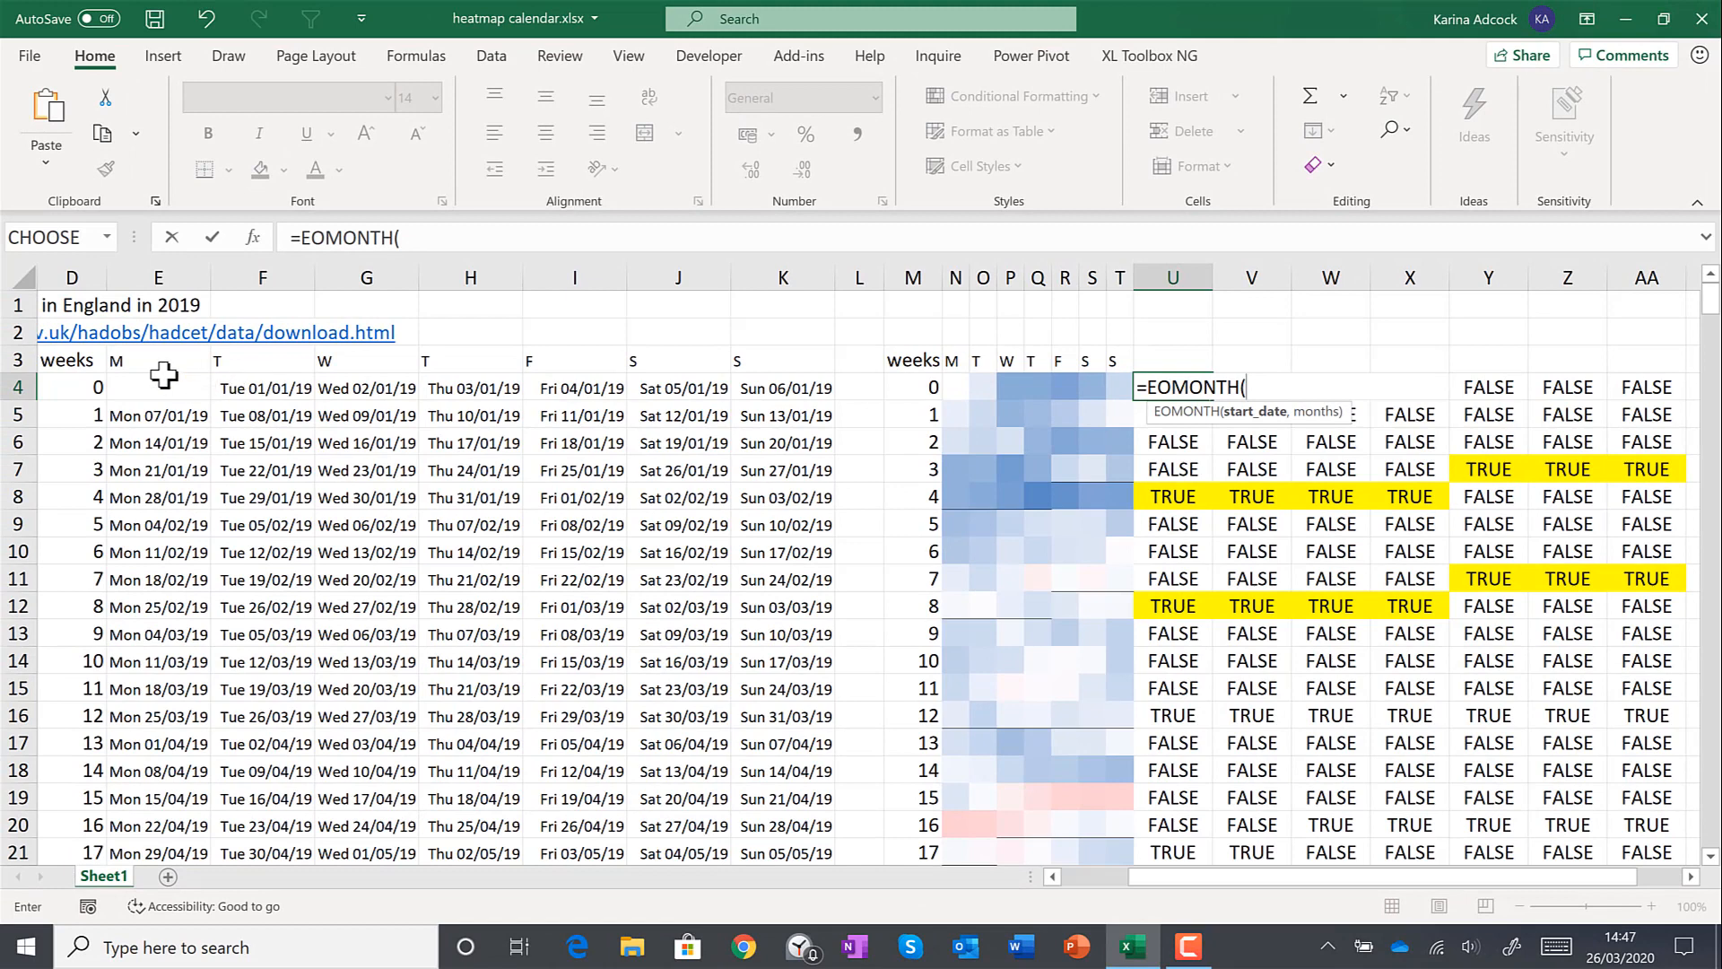
{"action": "left_click", "coordinate": [163, 387]}
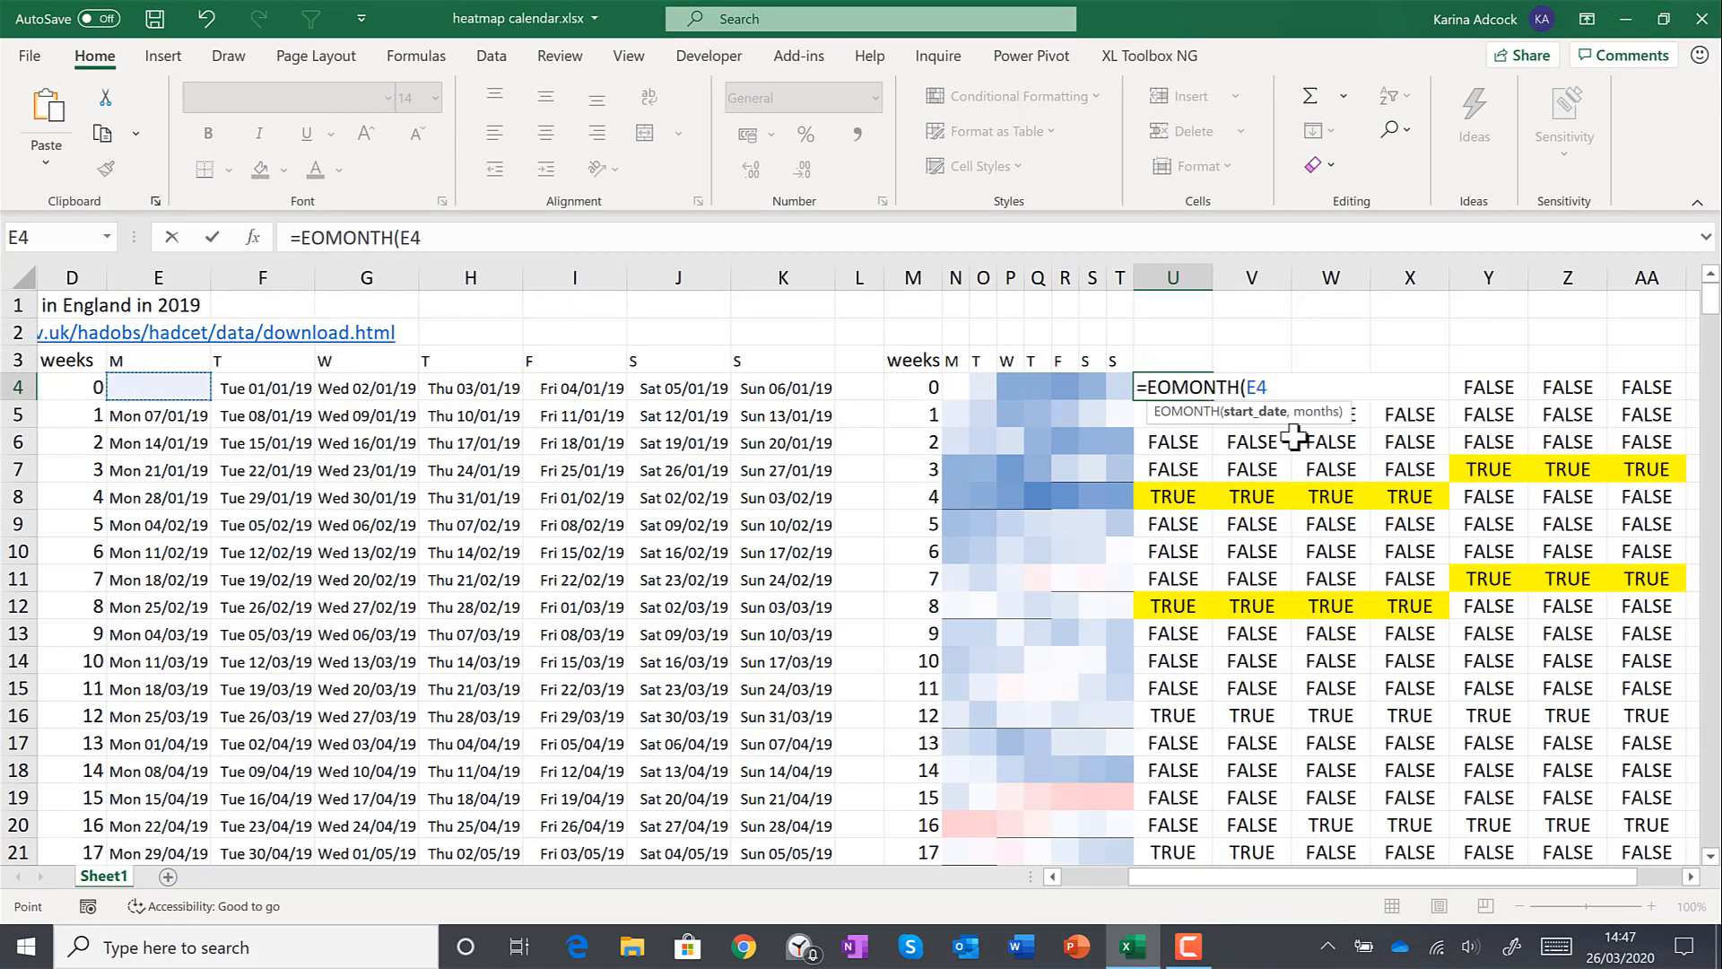
{"action": "type", "text": ",0"}
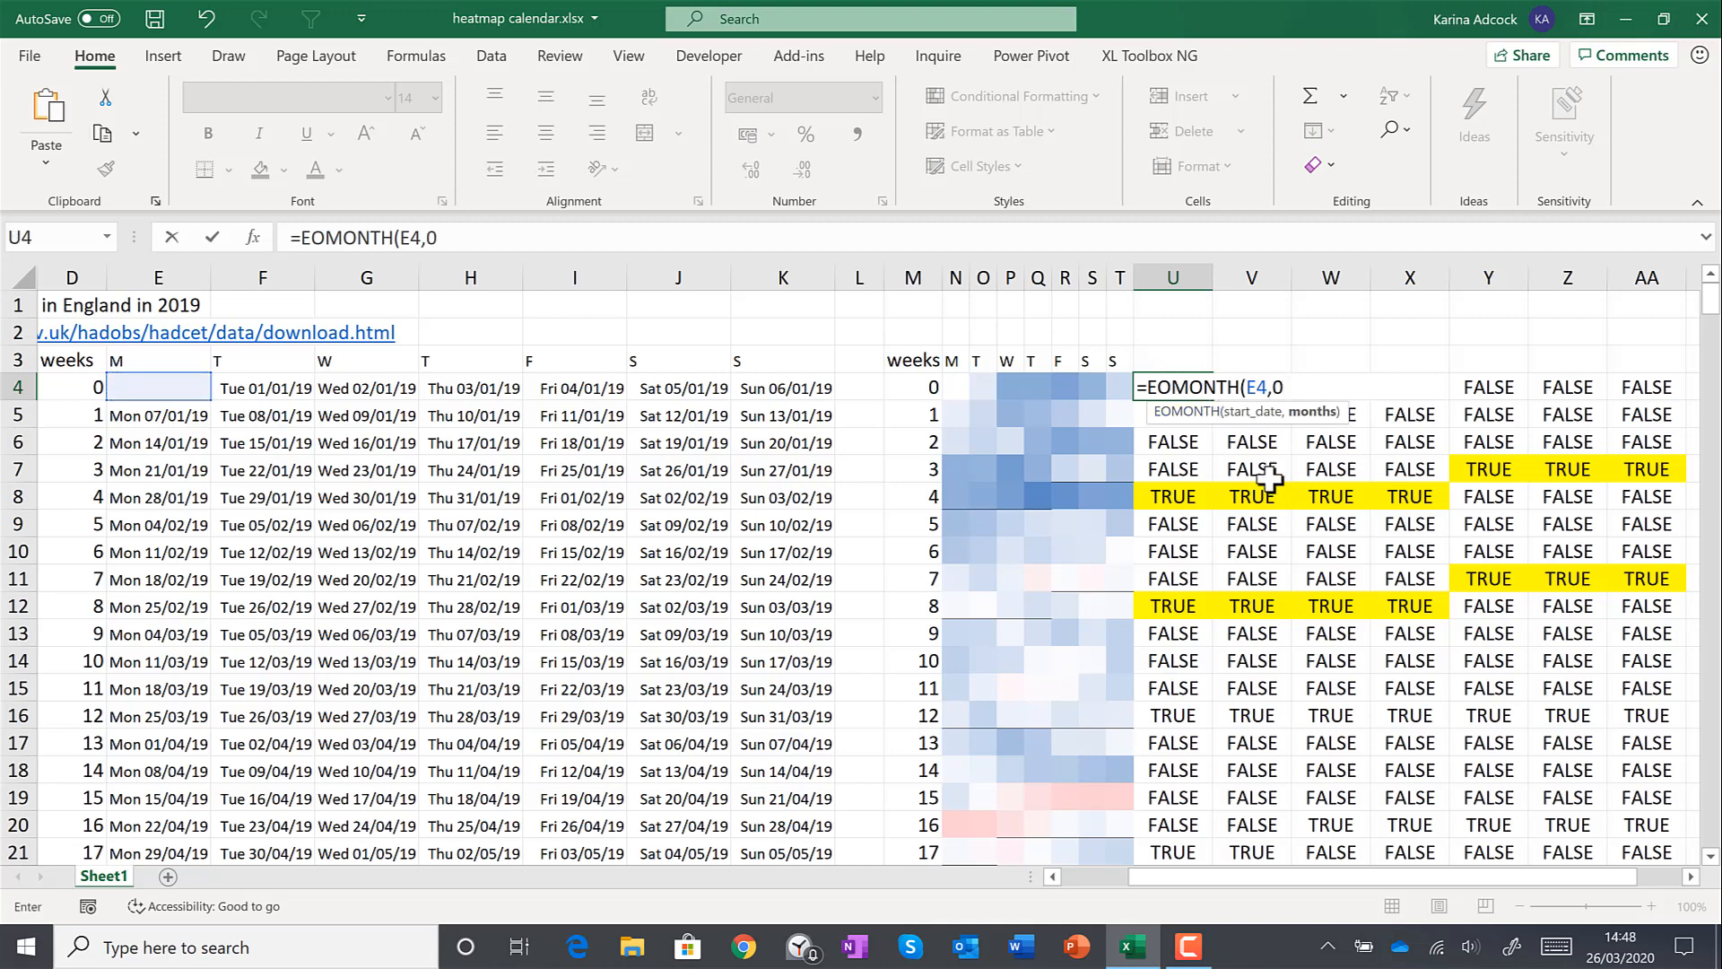
{"action": "type", "text": ")"}
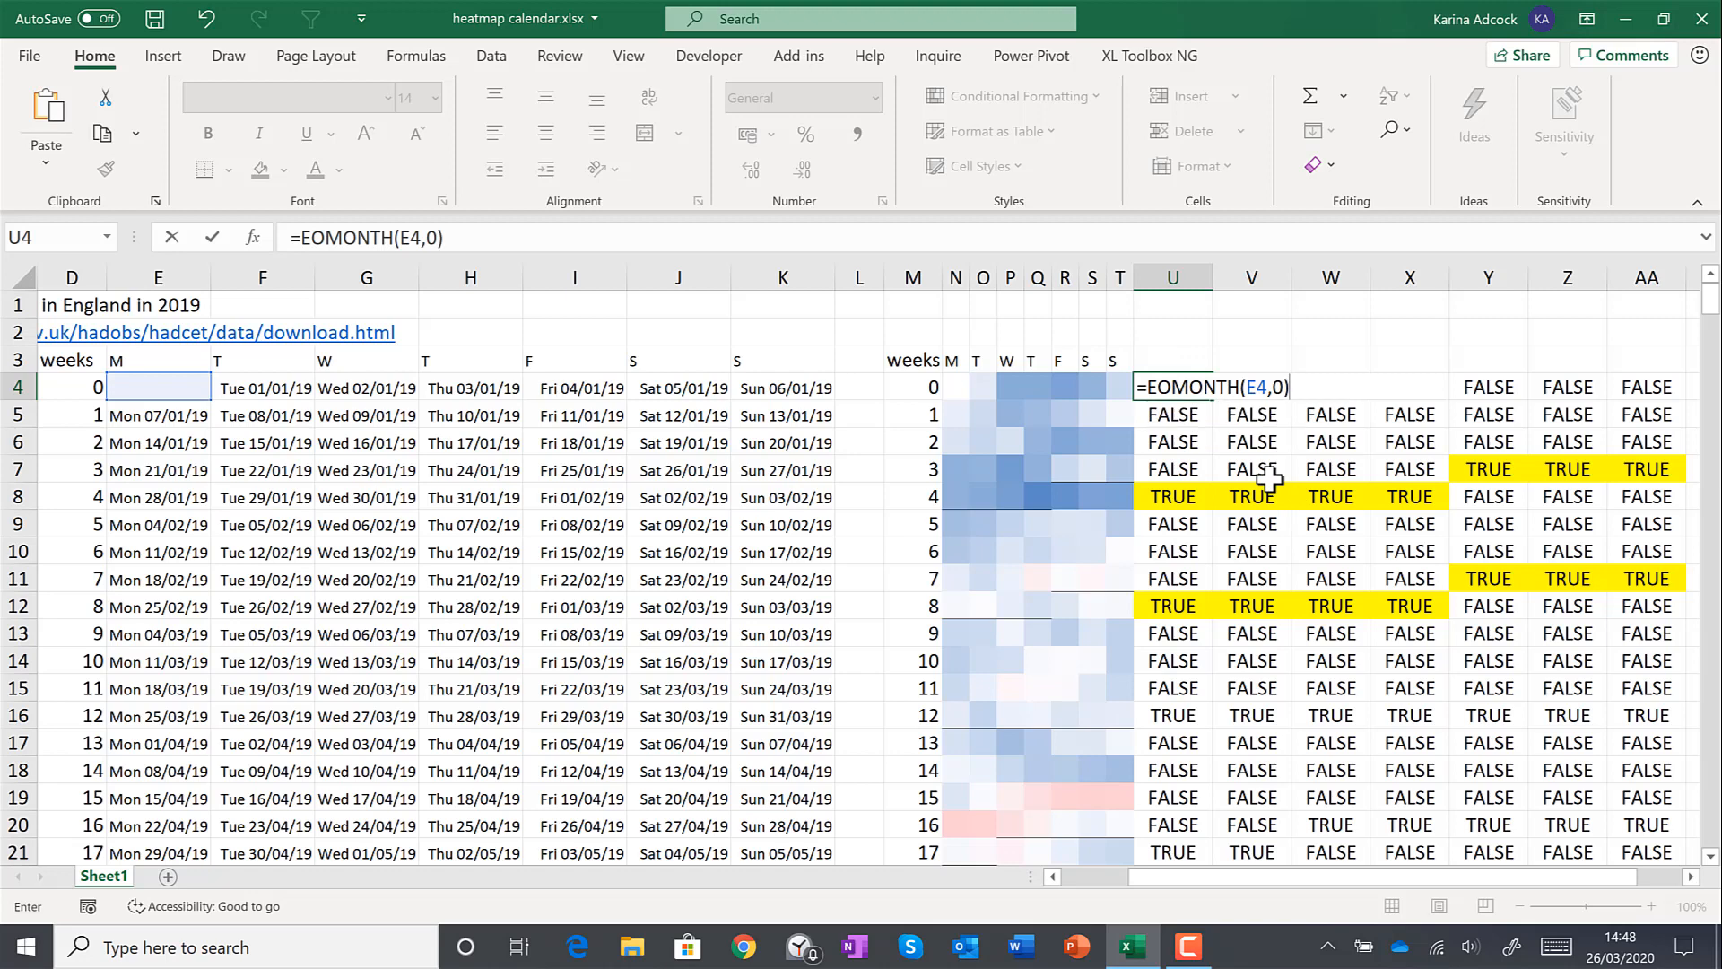
{"action": "key", "text": "Return"}
Step: Copy the end-of-month formula from U4 across to AA4 and format these cells as Short Date
{"action": "left_click", "coordinate": [1163, 388]}
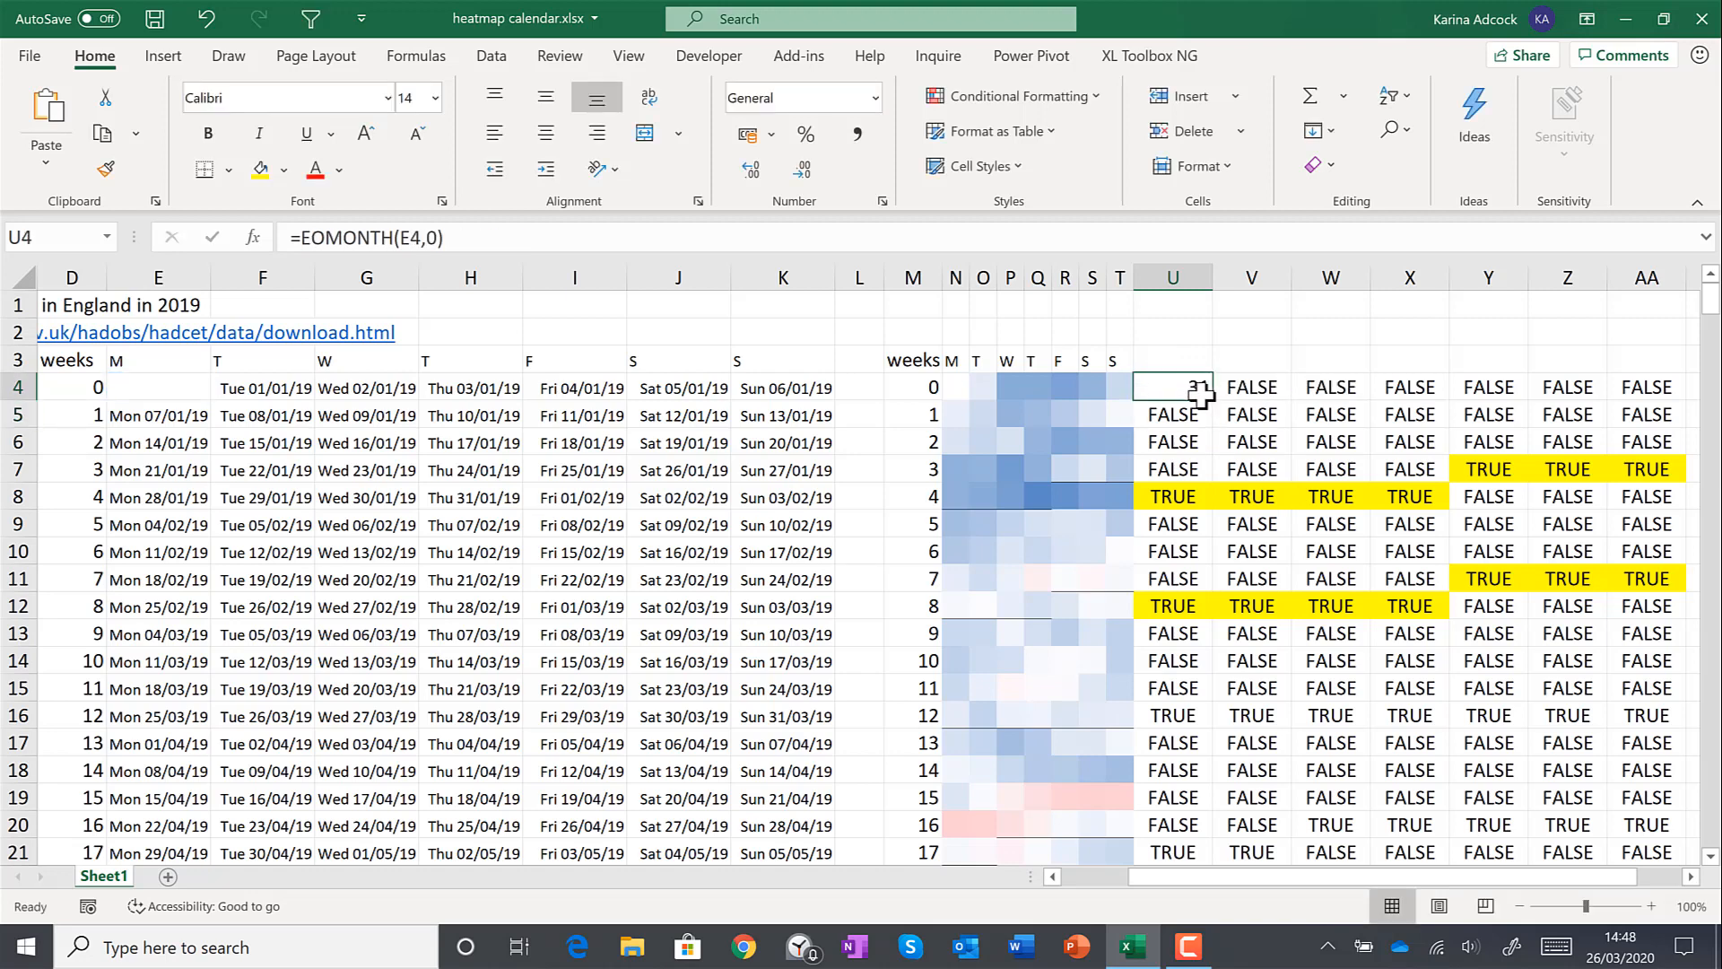
{"action": "left_click_drag", "start_coordinate": [1218, 406], "coordinate": [1642, 386]}
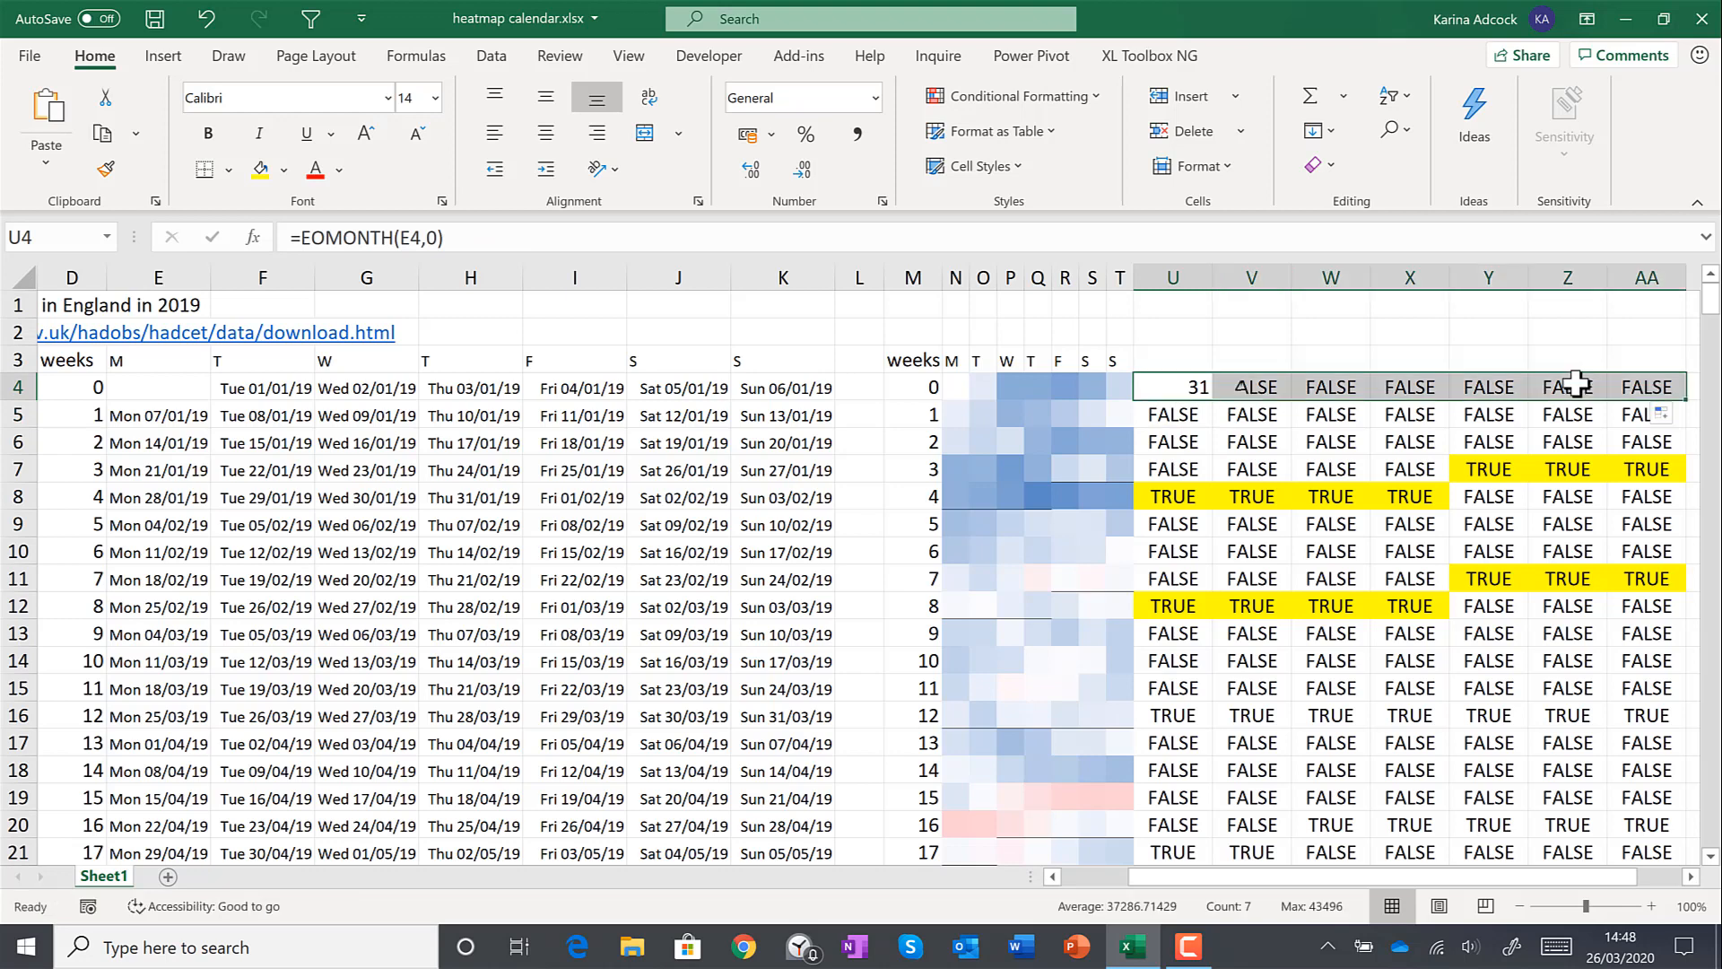
{"action": "left_click", "coordinate": [874, 99]}
{"action": "left_click", "coordinate": [828, 357]}
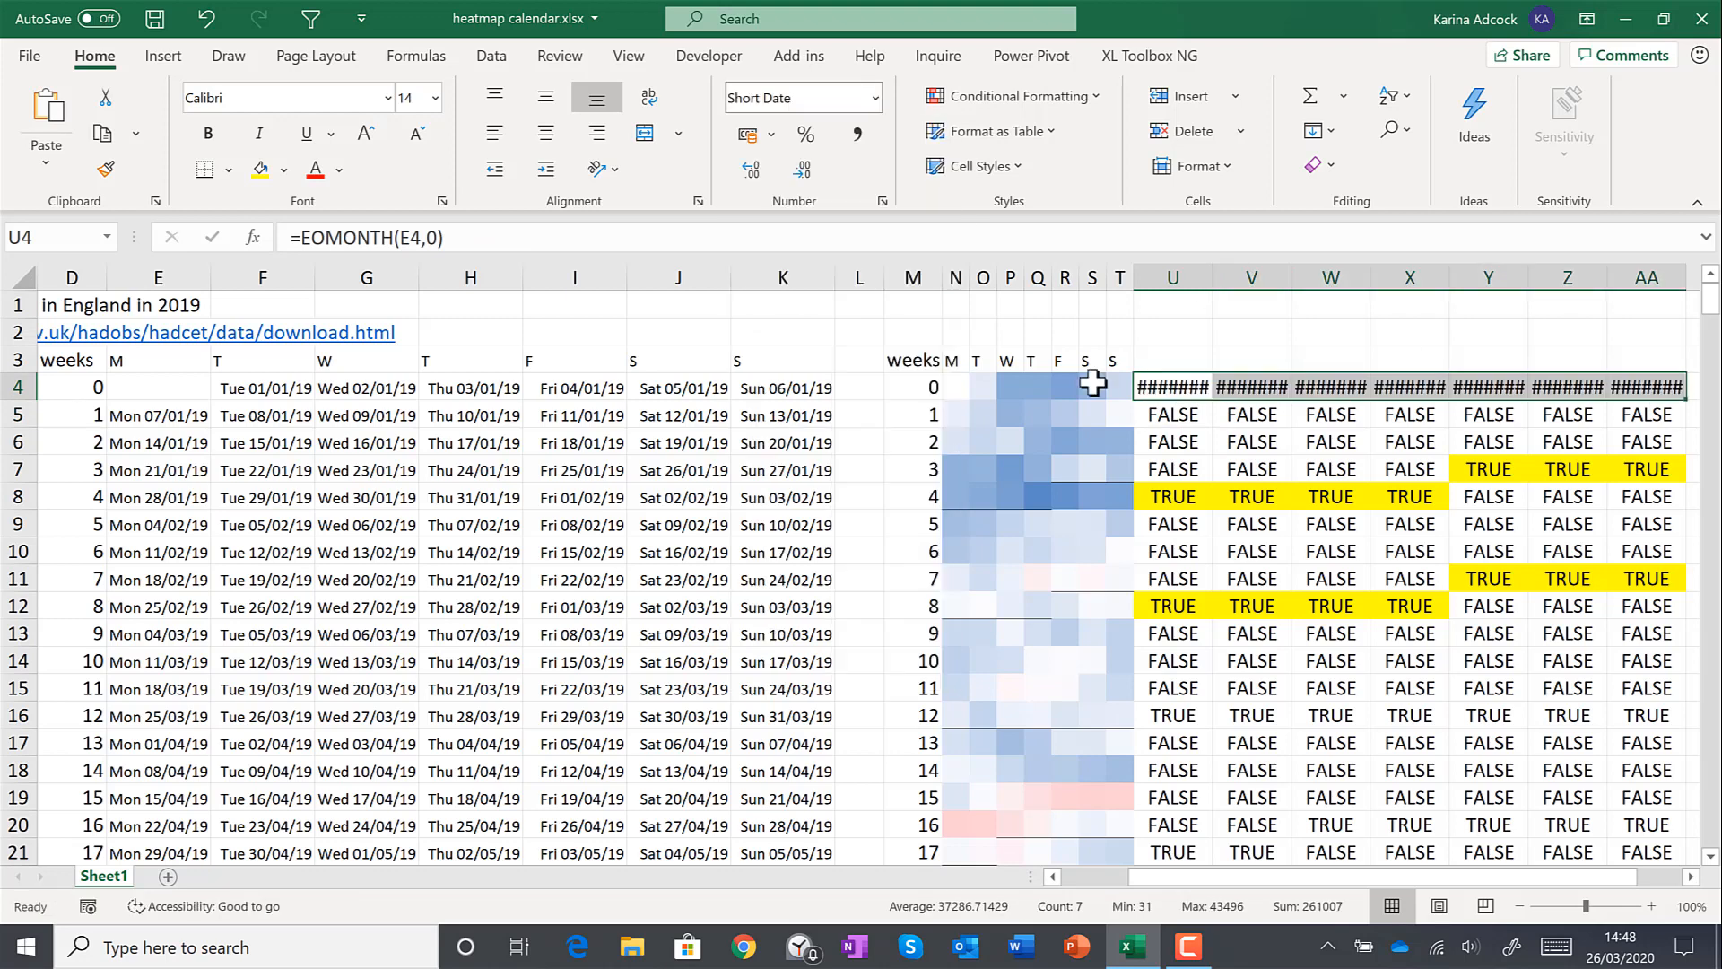
Step: Widen columns U to AA to fit the dates and fill the U4:AA4 formulas down the whole grid
{"action": "left_click_drag", "start_coordinate": [1173, 332], "coordinate": [1642, 274]}
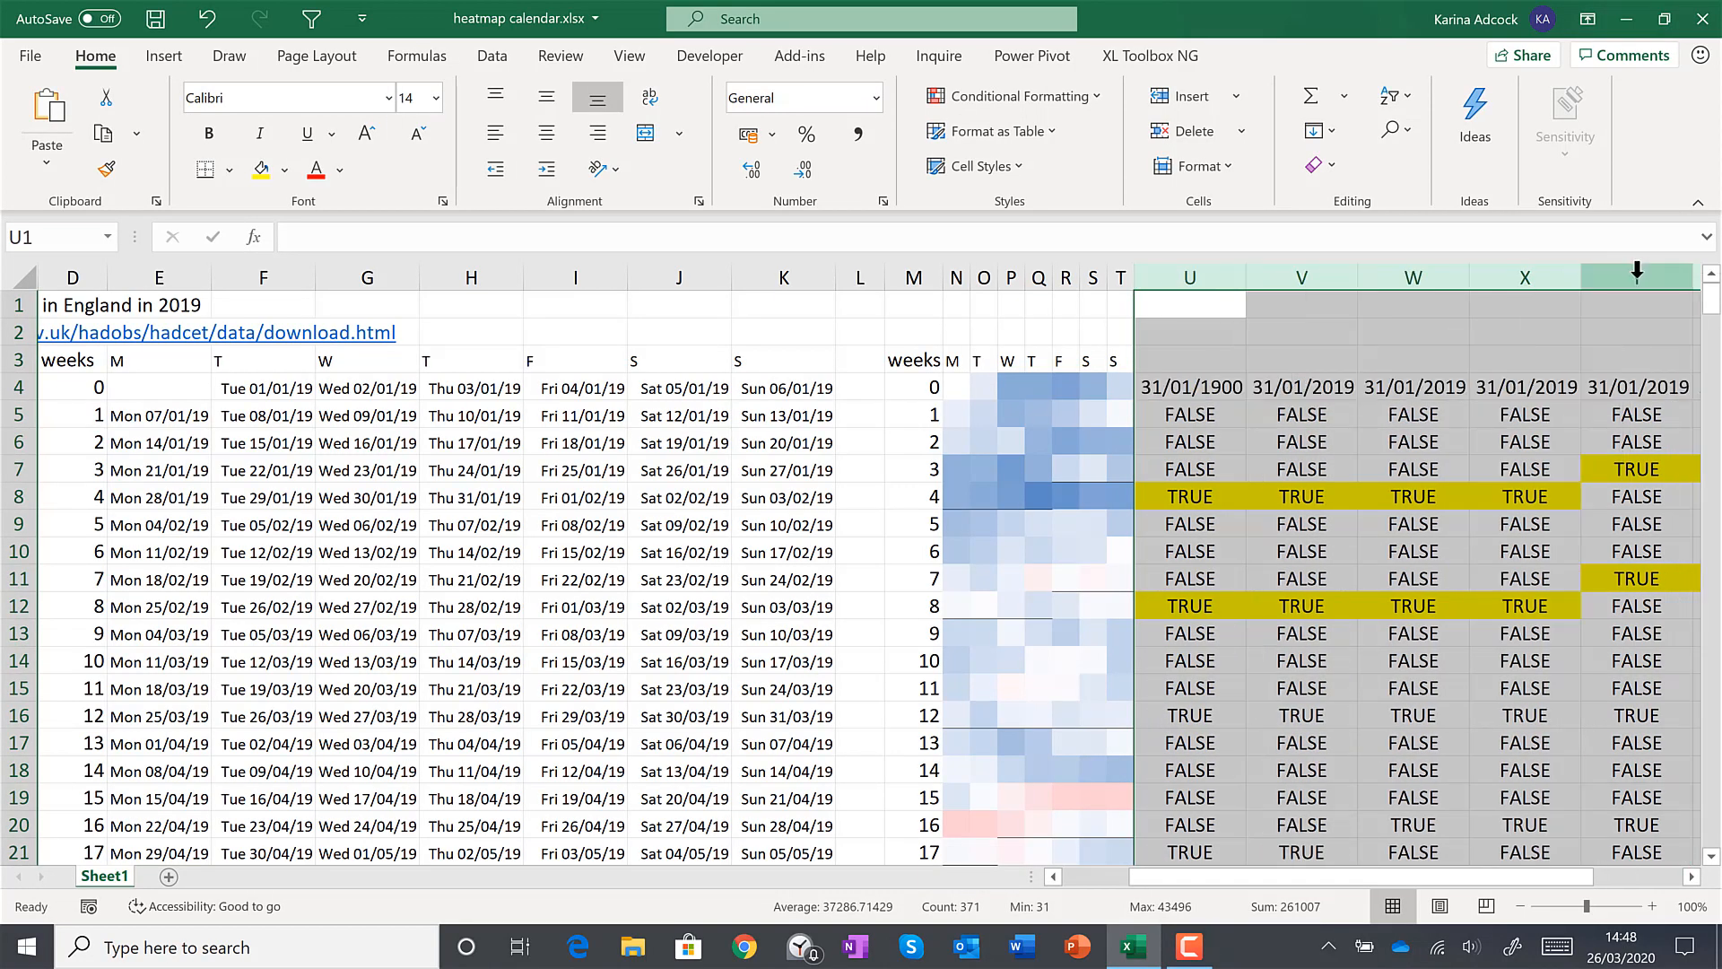
{"action": "left_click_drag", "start_coordinate": [1172, 878], "coordinate": [1260, 878]}
{"action": "left_click_drag", "start_coordinate": [834, 387], "coordinate": [1524, 391]}
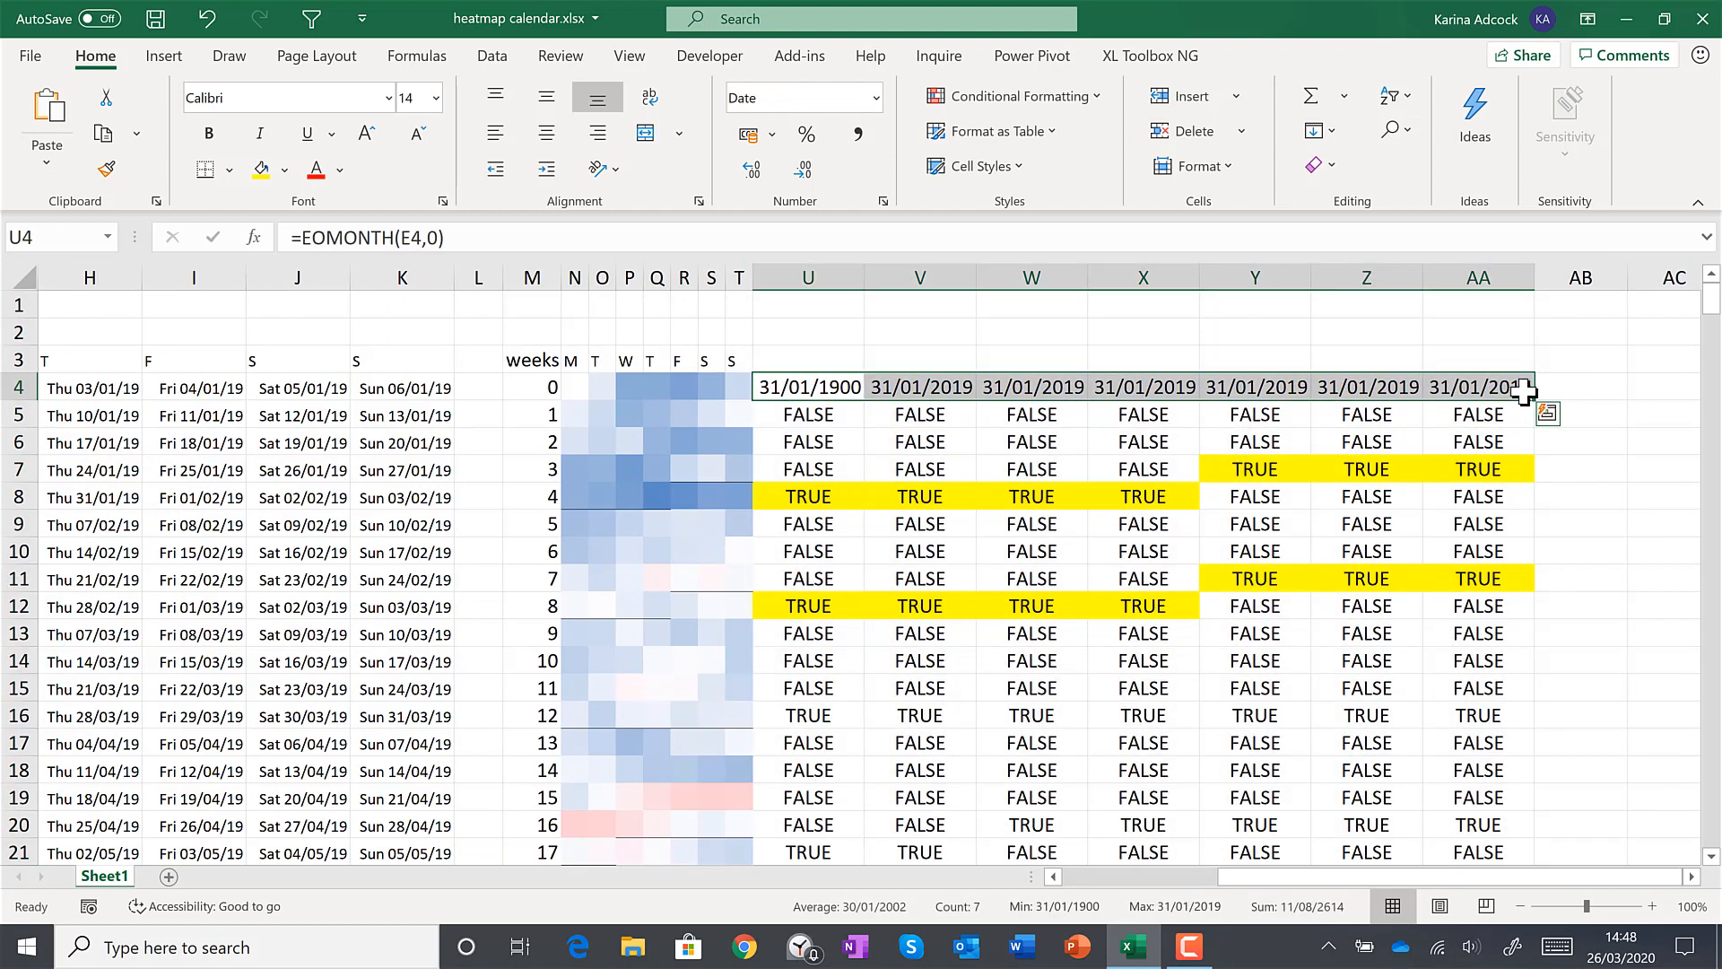
{"action": "double_click", "coordinate": [1534, 398]}
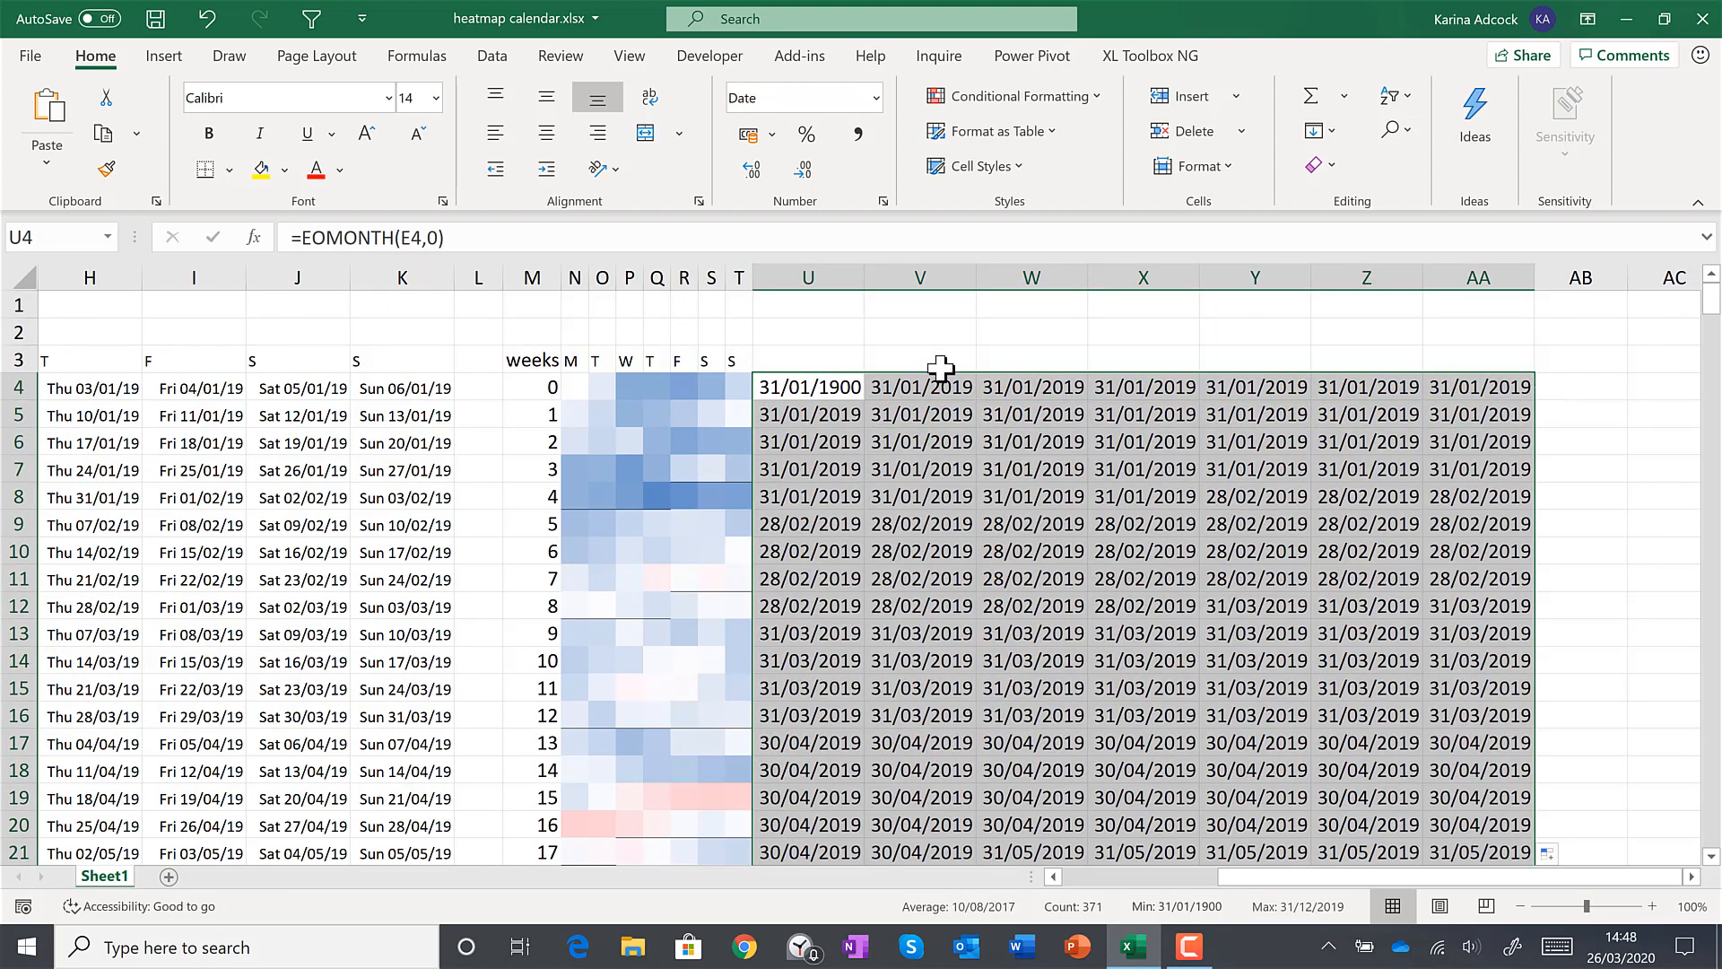
Step: Check which cell the U4 formula refers to and clear U4
{"action": "left_click", "coordinate": [833, 386]}
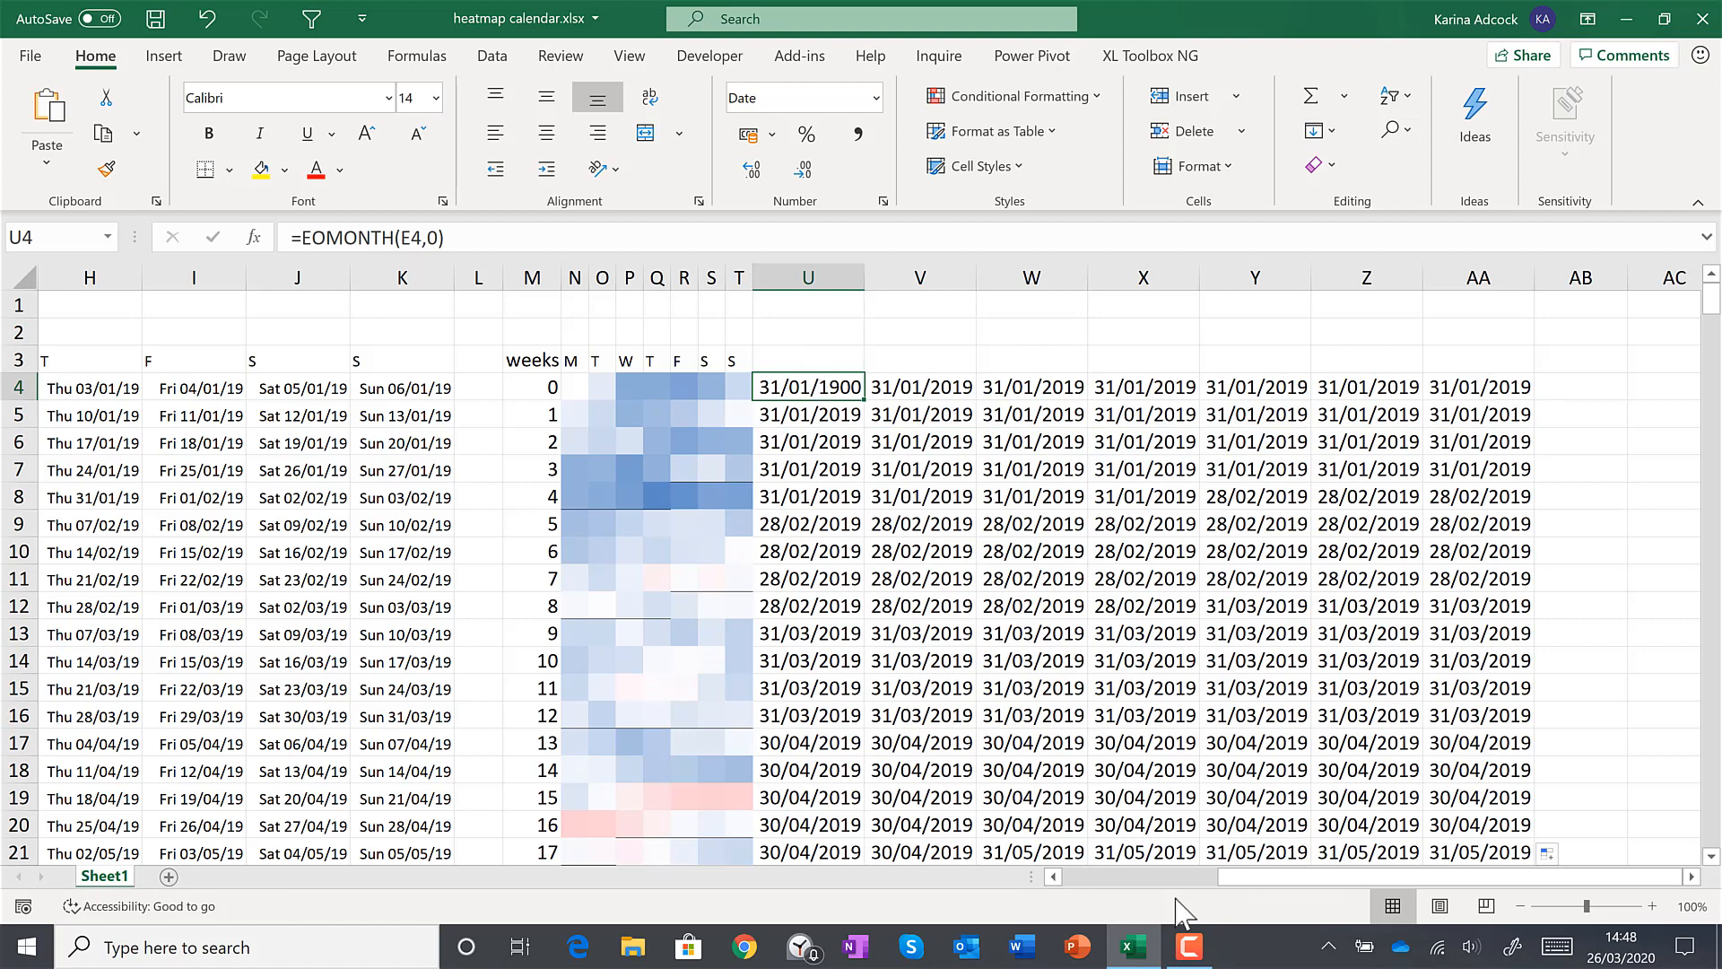
{"action": "left_click_drag", "start_coordinate": [1245, 877], "coordinate": [1157, 883]}
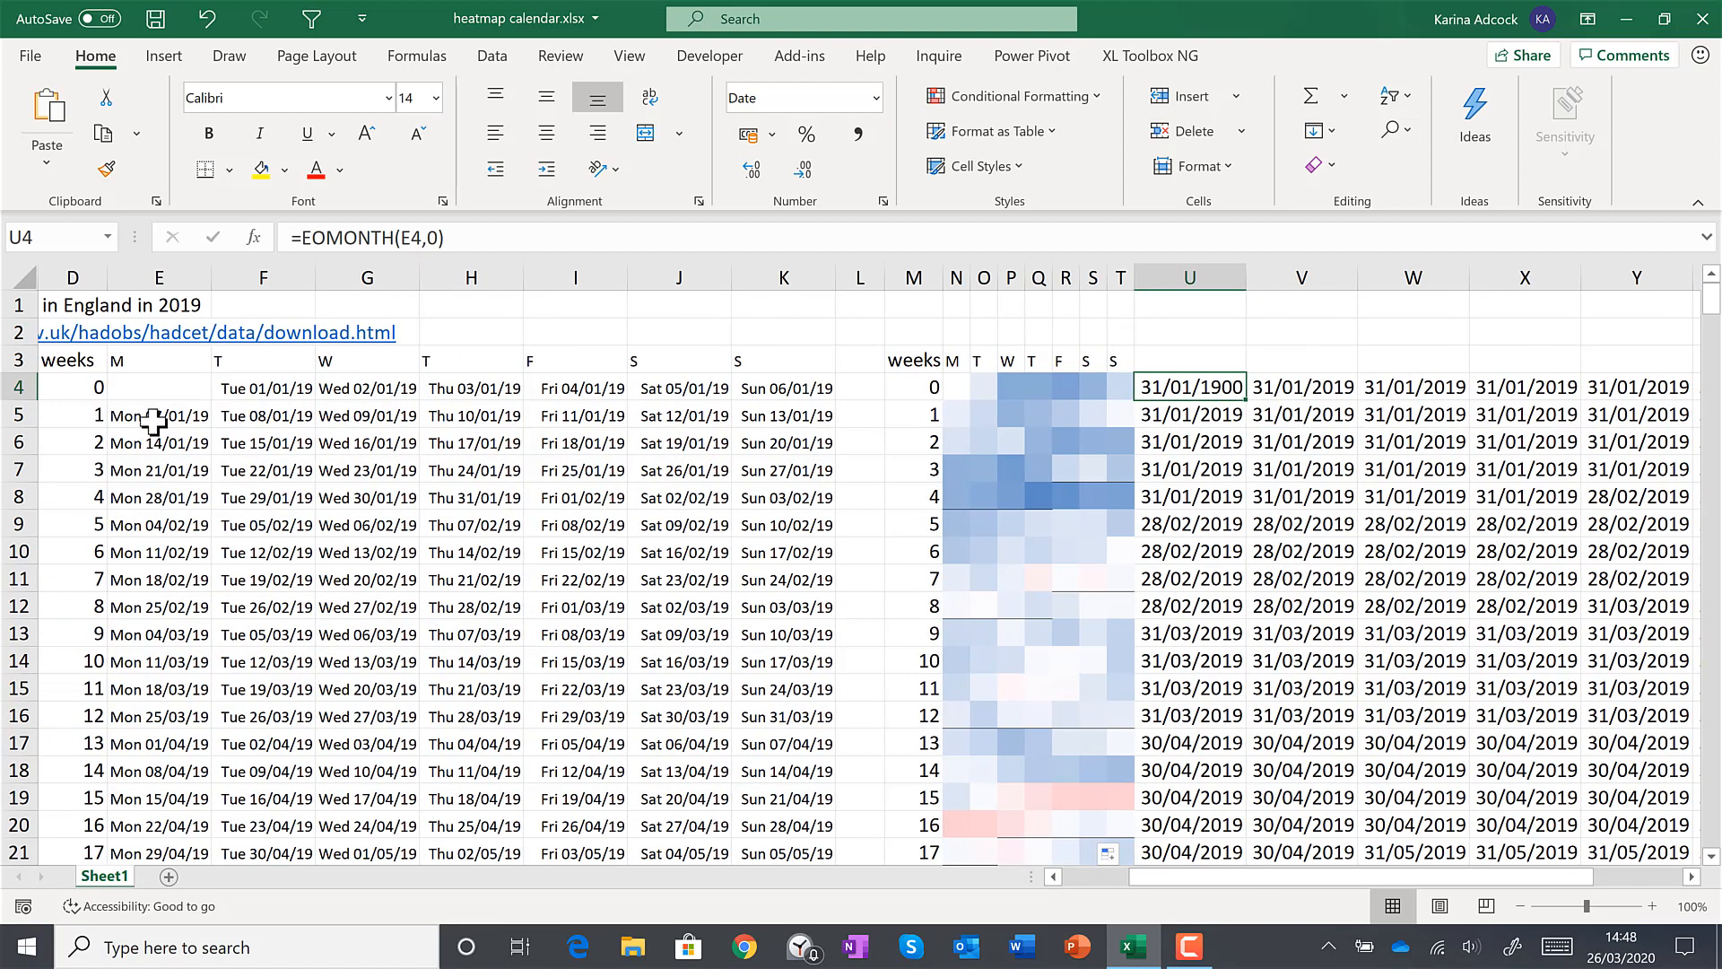
{"action": "left_click", "coordinate": [478, 240]}
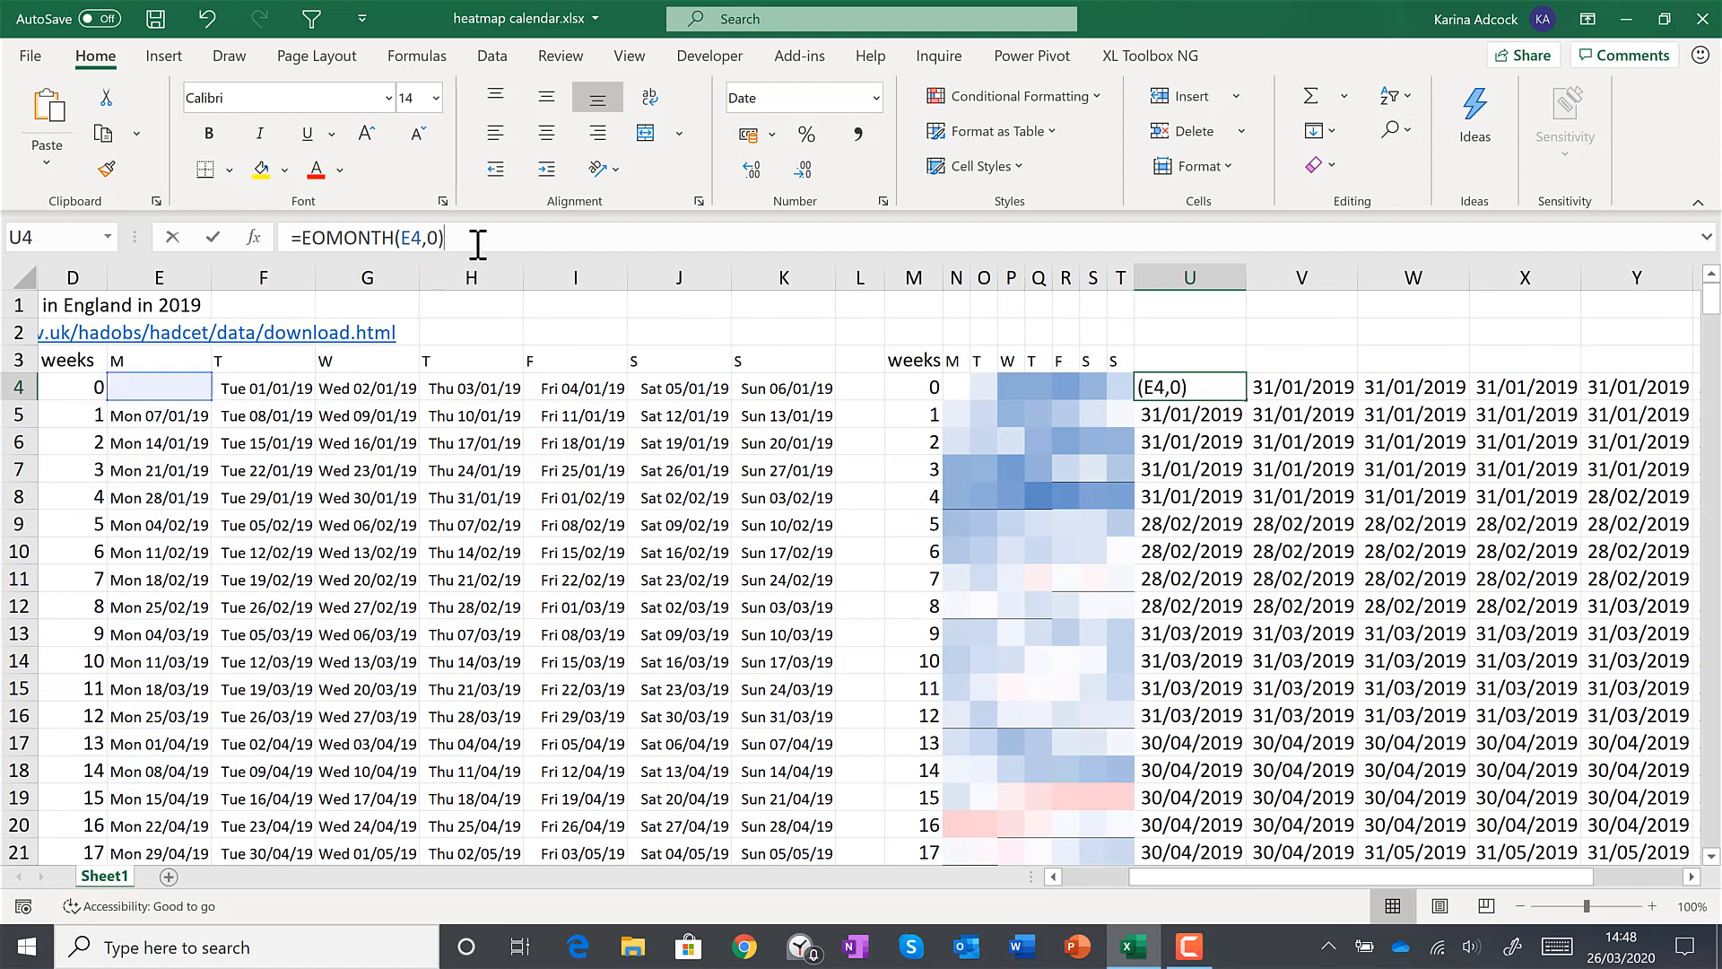
{"action": "left_click", "coordinate": [1213, 377]}
{"action": "key", "text": "Delete"}
Step: Examine the source dates behind the end-of-month formulas in V4 and Y8 and the block U4:X8
{"action": "left_click", "coordinate": [1305, 386]}
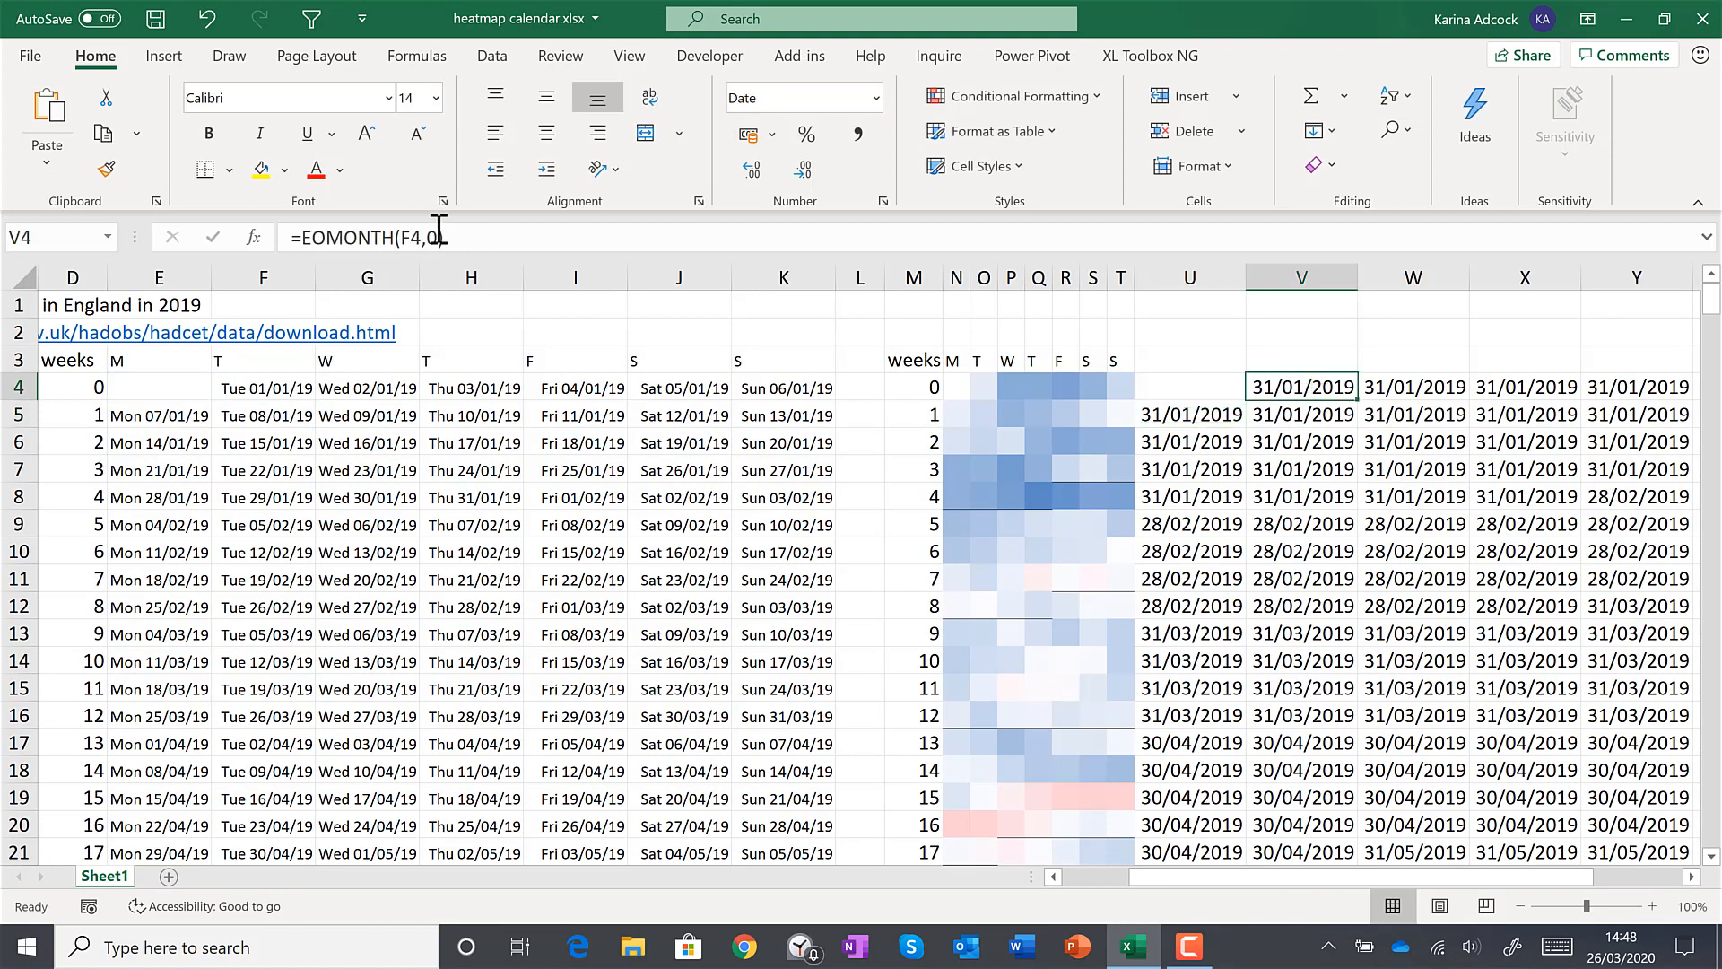
{"action": "left_click", "coordinate": [474, 235]}
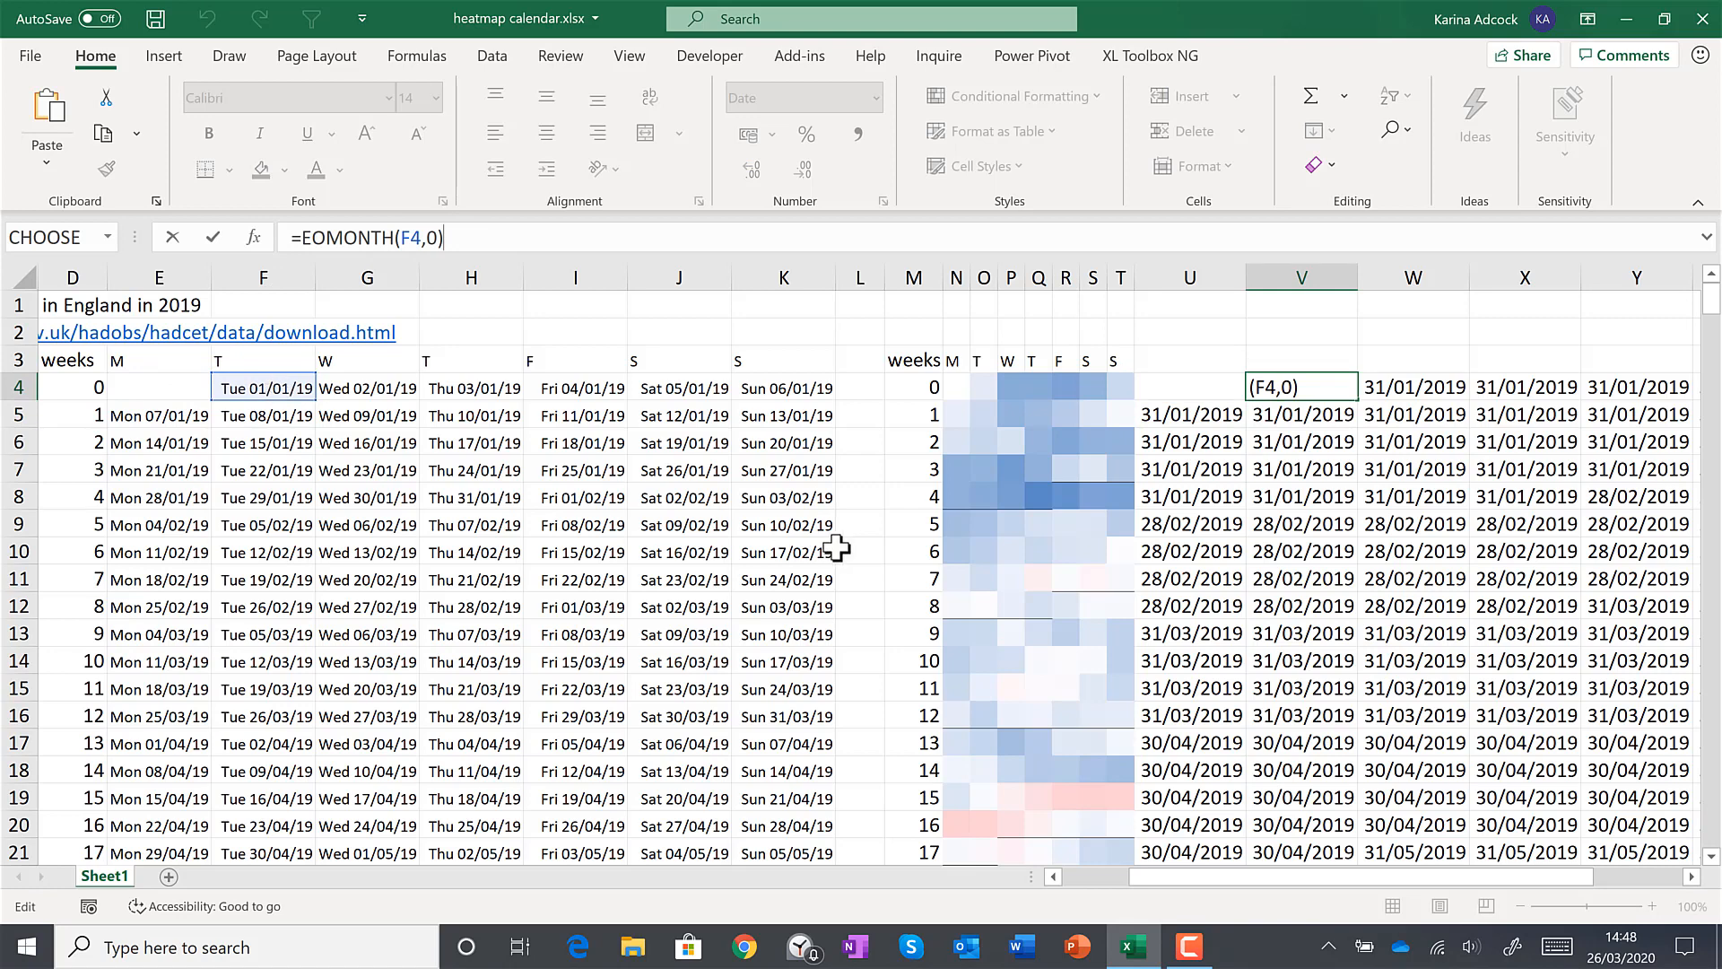
{"action": "key", "text": "Escape"}
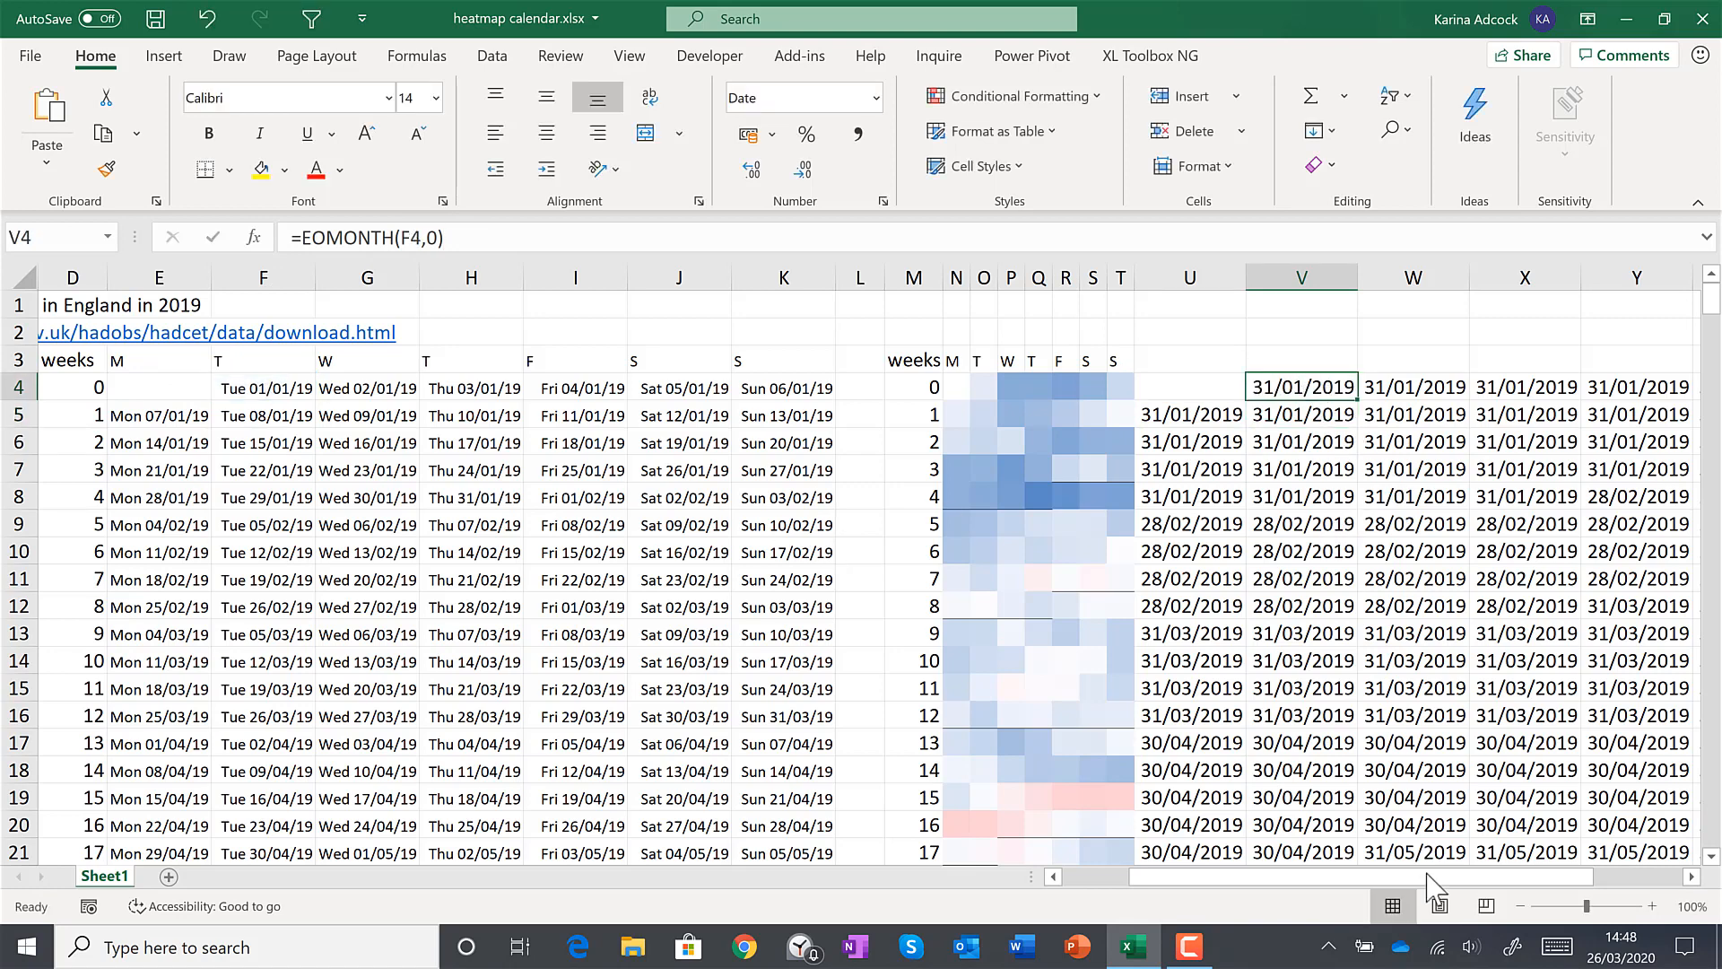
{"action": "left_click_drag", "start_coordinate": [1428, 879], "coordinate": [1540, 892]}
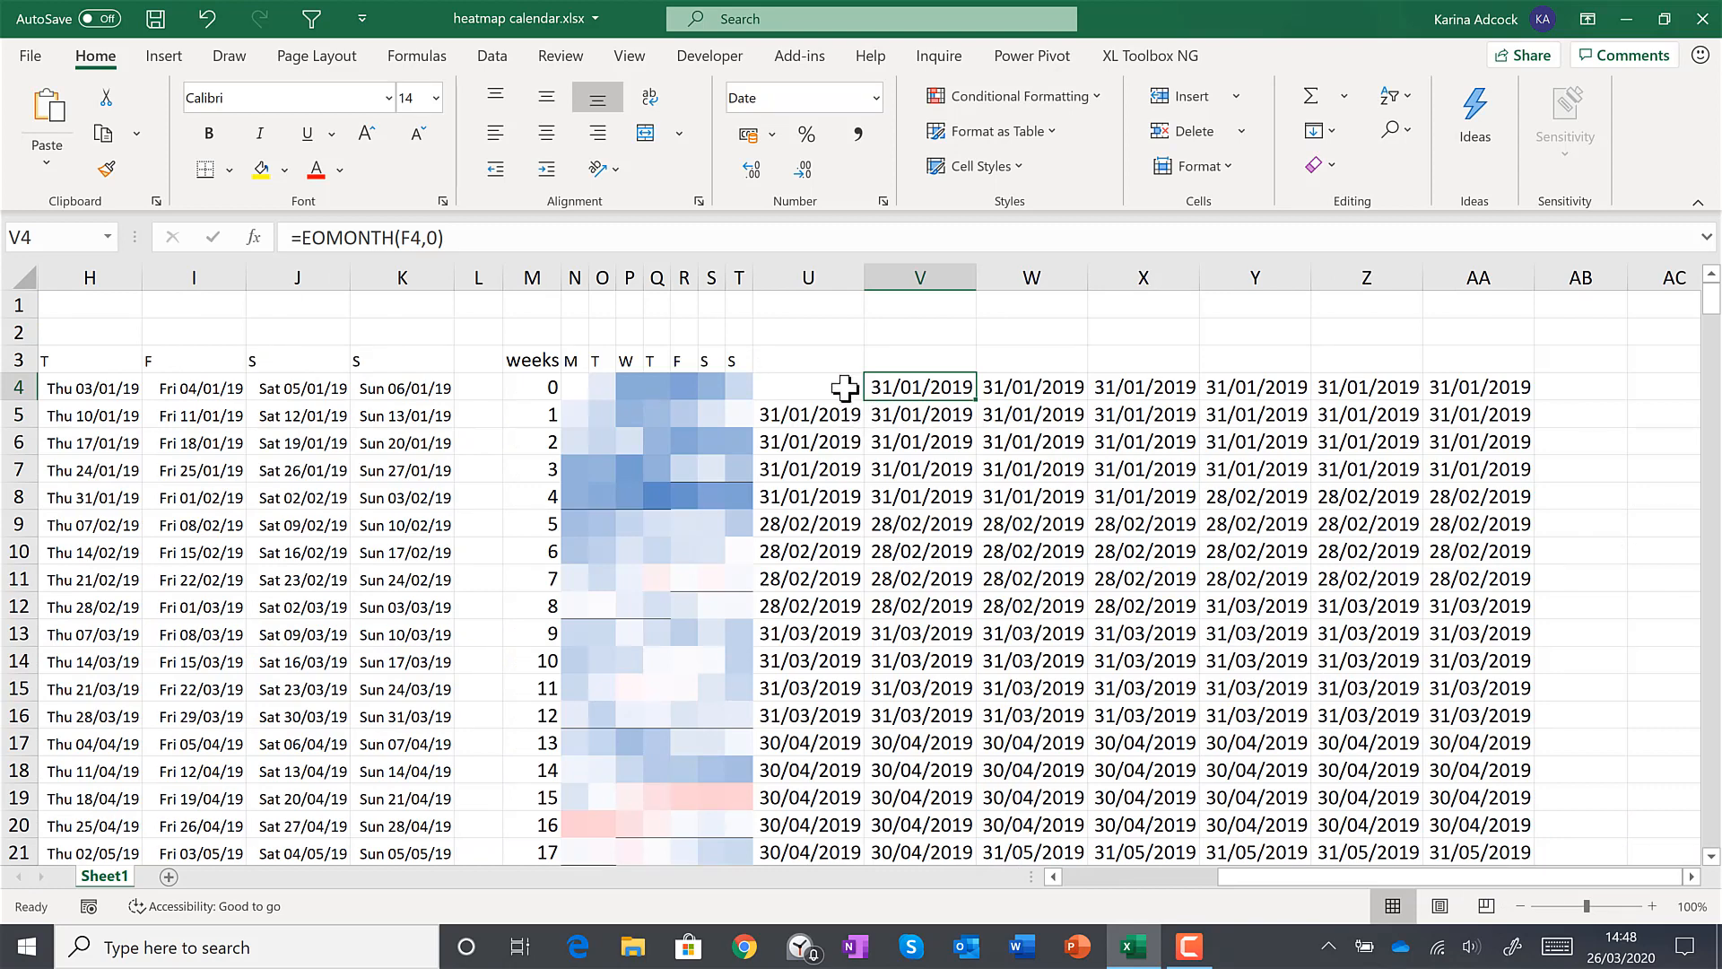
{"action": "left_click_drag", "start_coordinate": [807, 388], "coordinate": [1516, 498]}
{"action": "left_click_drag", "start_coordinate": [1179, 505], "coordinate": [1092, 505]}
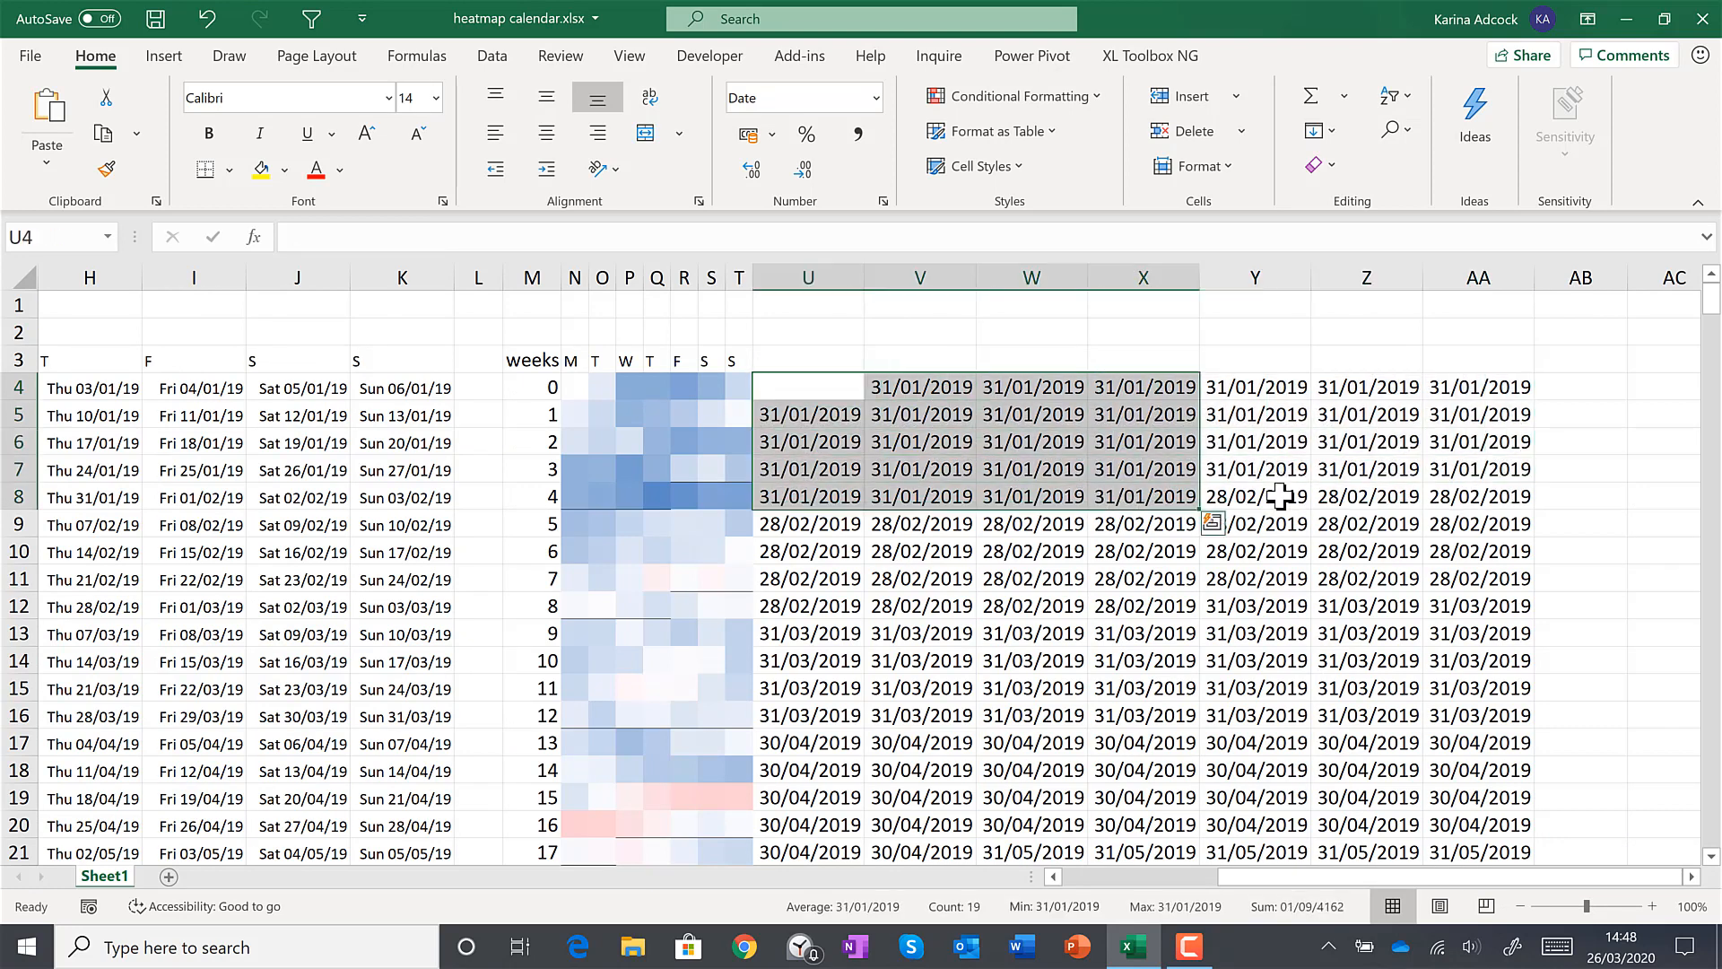
{"action": "left_click", "coordinate": [1266, 495]}
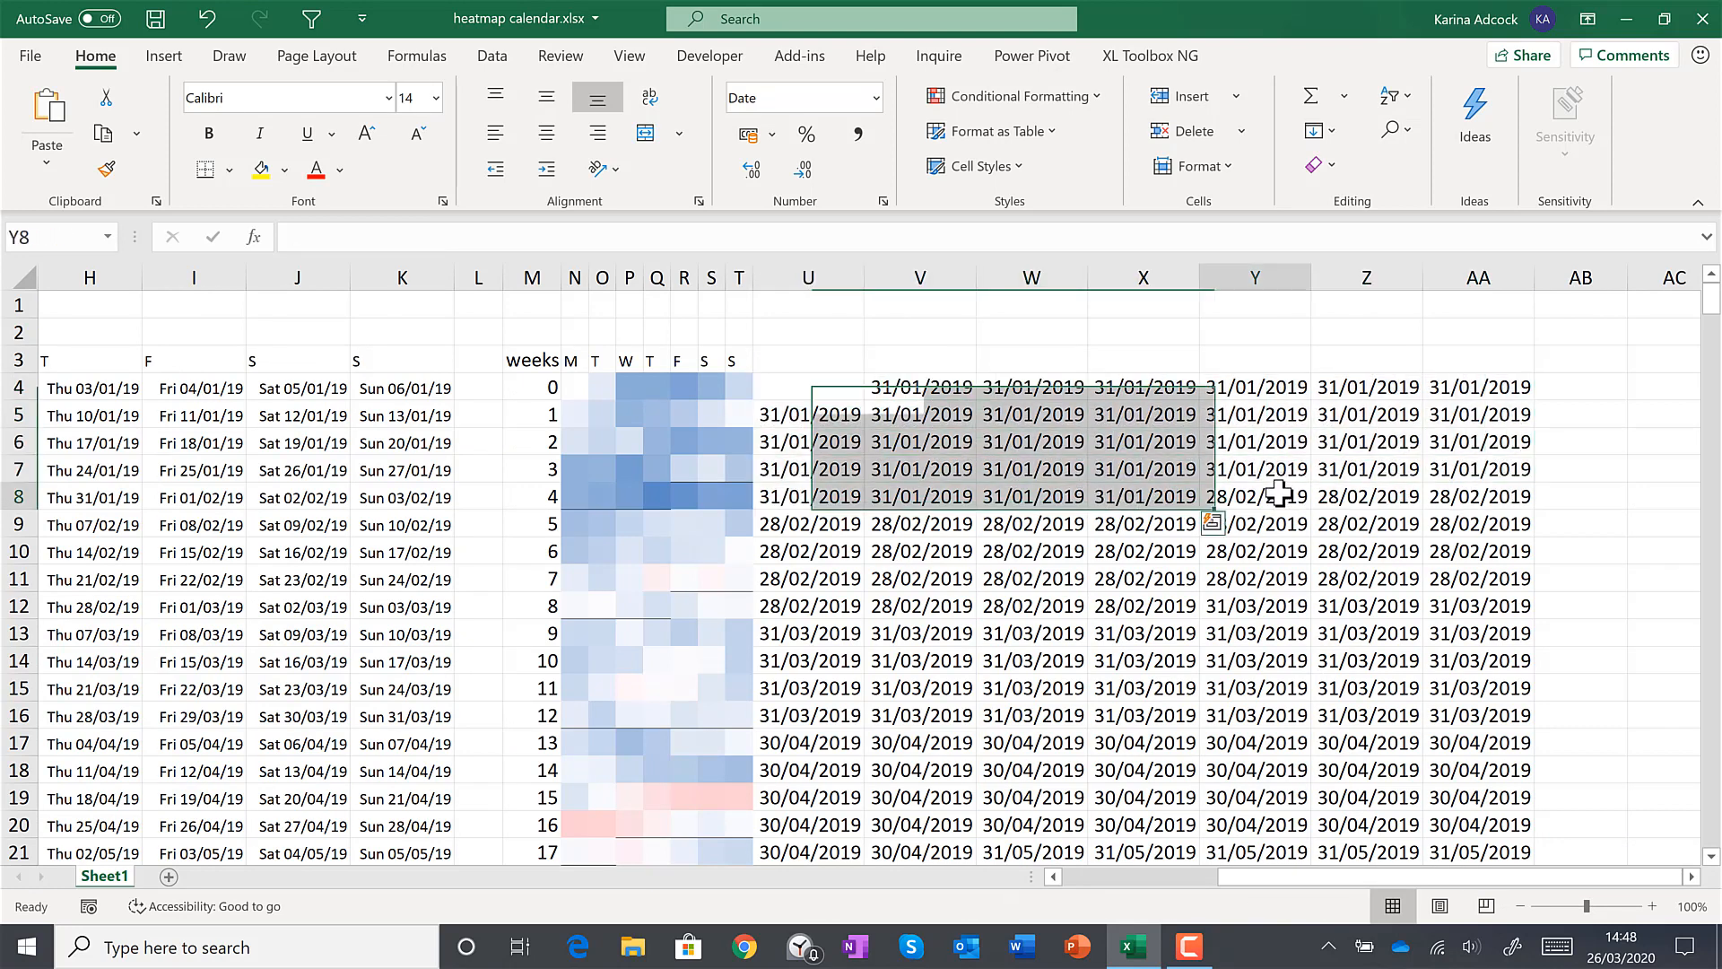
{"action": "left_click", "coordinate": [549, 239]}
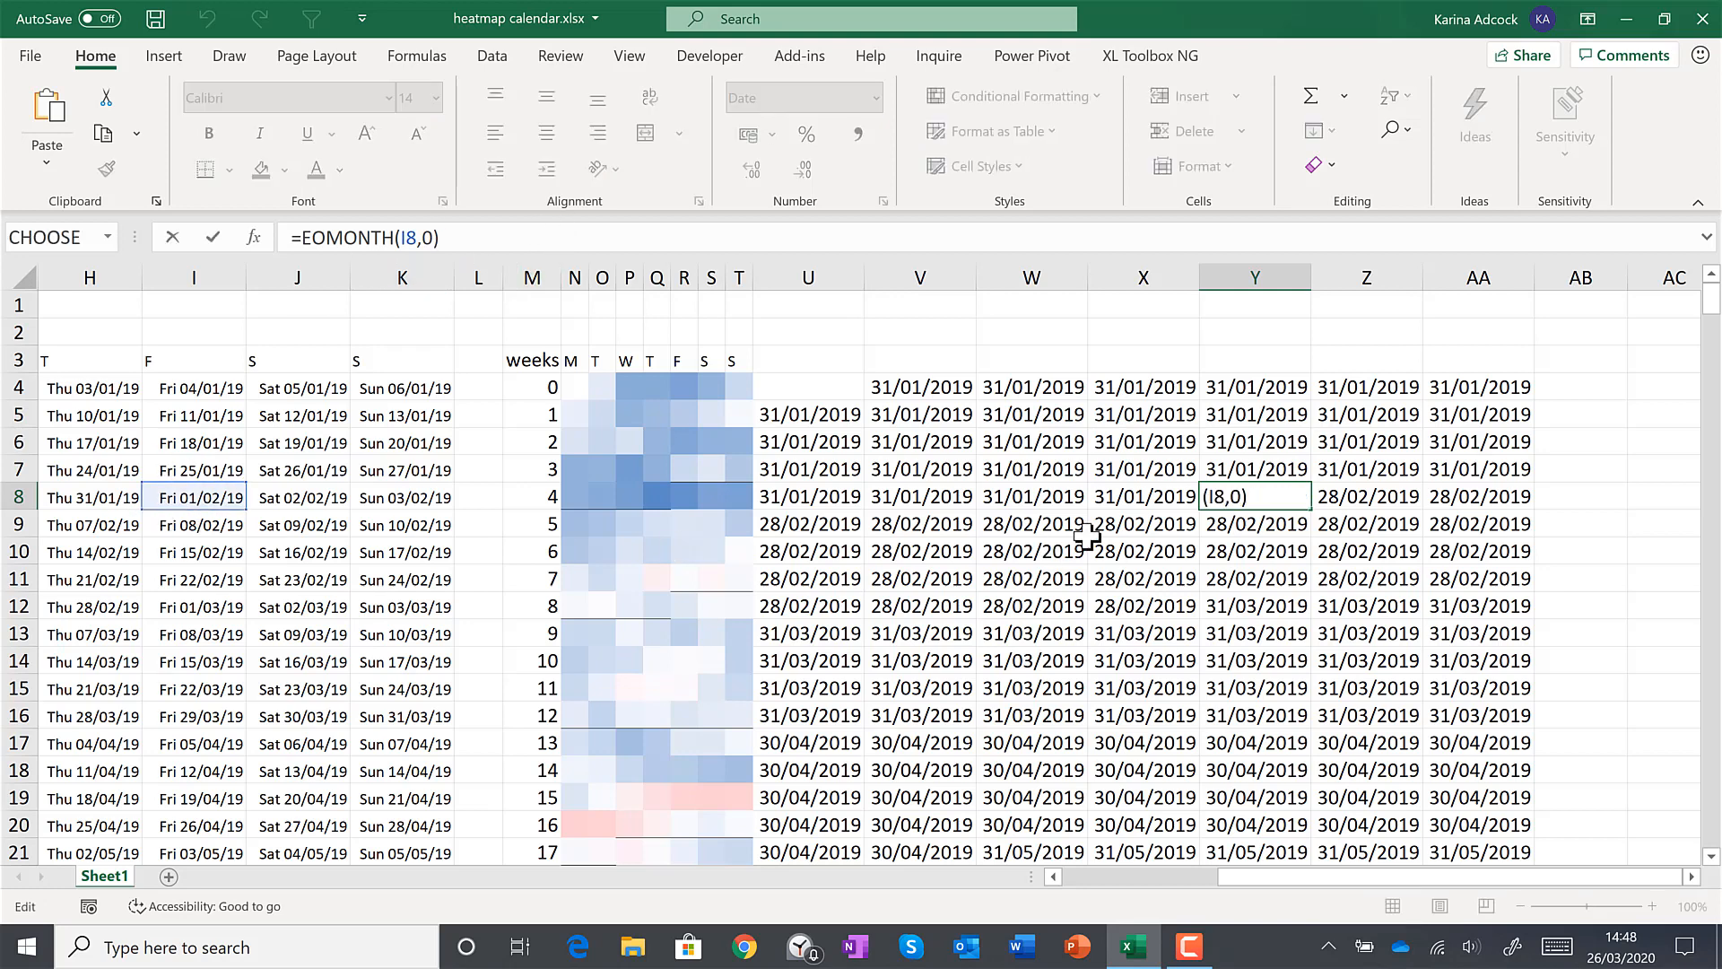
{"action": "key", "text": "Return"}
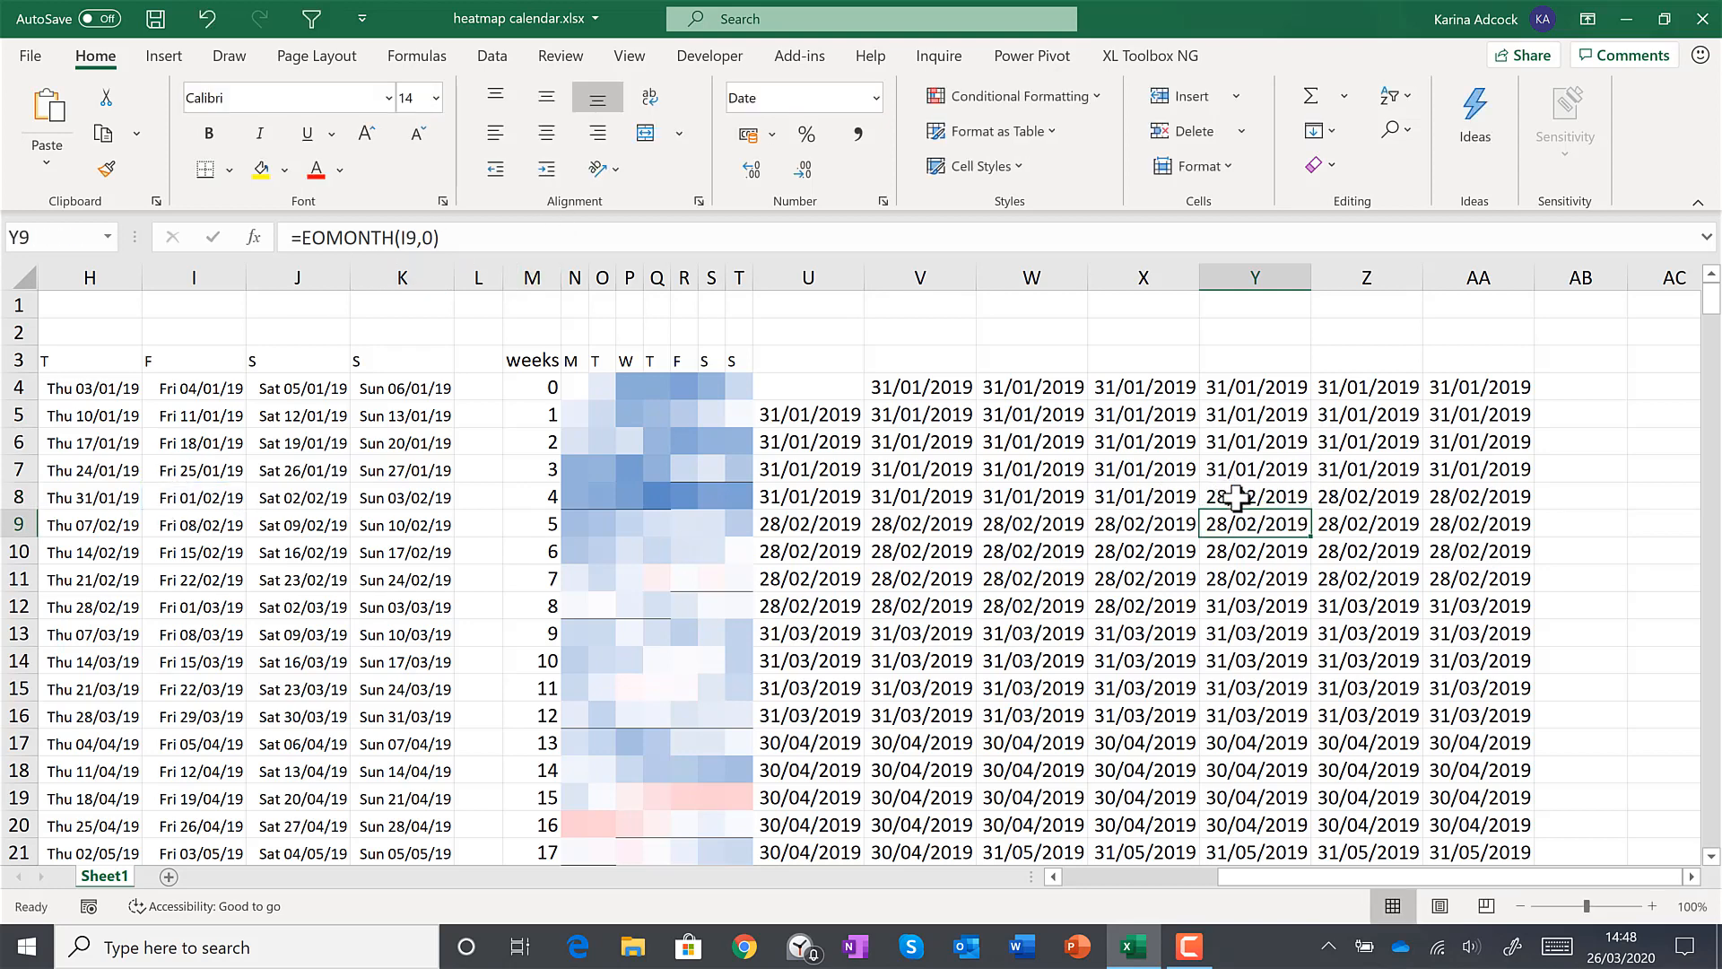
{"action": "left_click", "coordinate": [1238, 496]}
Step: Fill the end-of-month formula from V4 back into cell U4
{"action": "left_click_drag", "start_coordinate": [1229, 892], "coordinate": [1197, 897]}
{"action": "left_click", "coordinate": [1041, 392]}
{"action": "left_click_drag", "start_coordinate": [1085, 401], "coordinate": [893, 385]}
Step: Extend the U4 formula to =E4=EOMONTH(E4,0) so it tests whether the date is the month's last day
{"action": "left_click", "coordinate": [894, 386]}
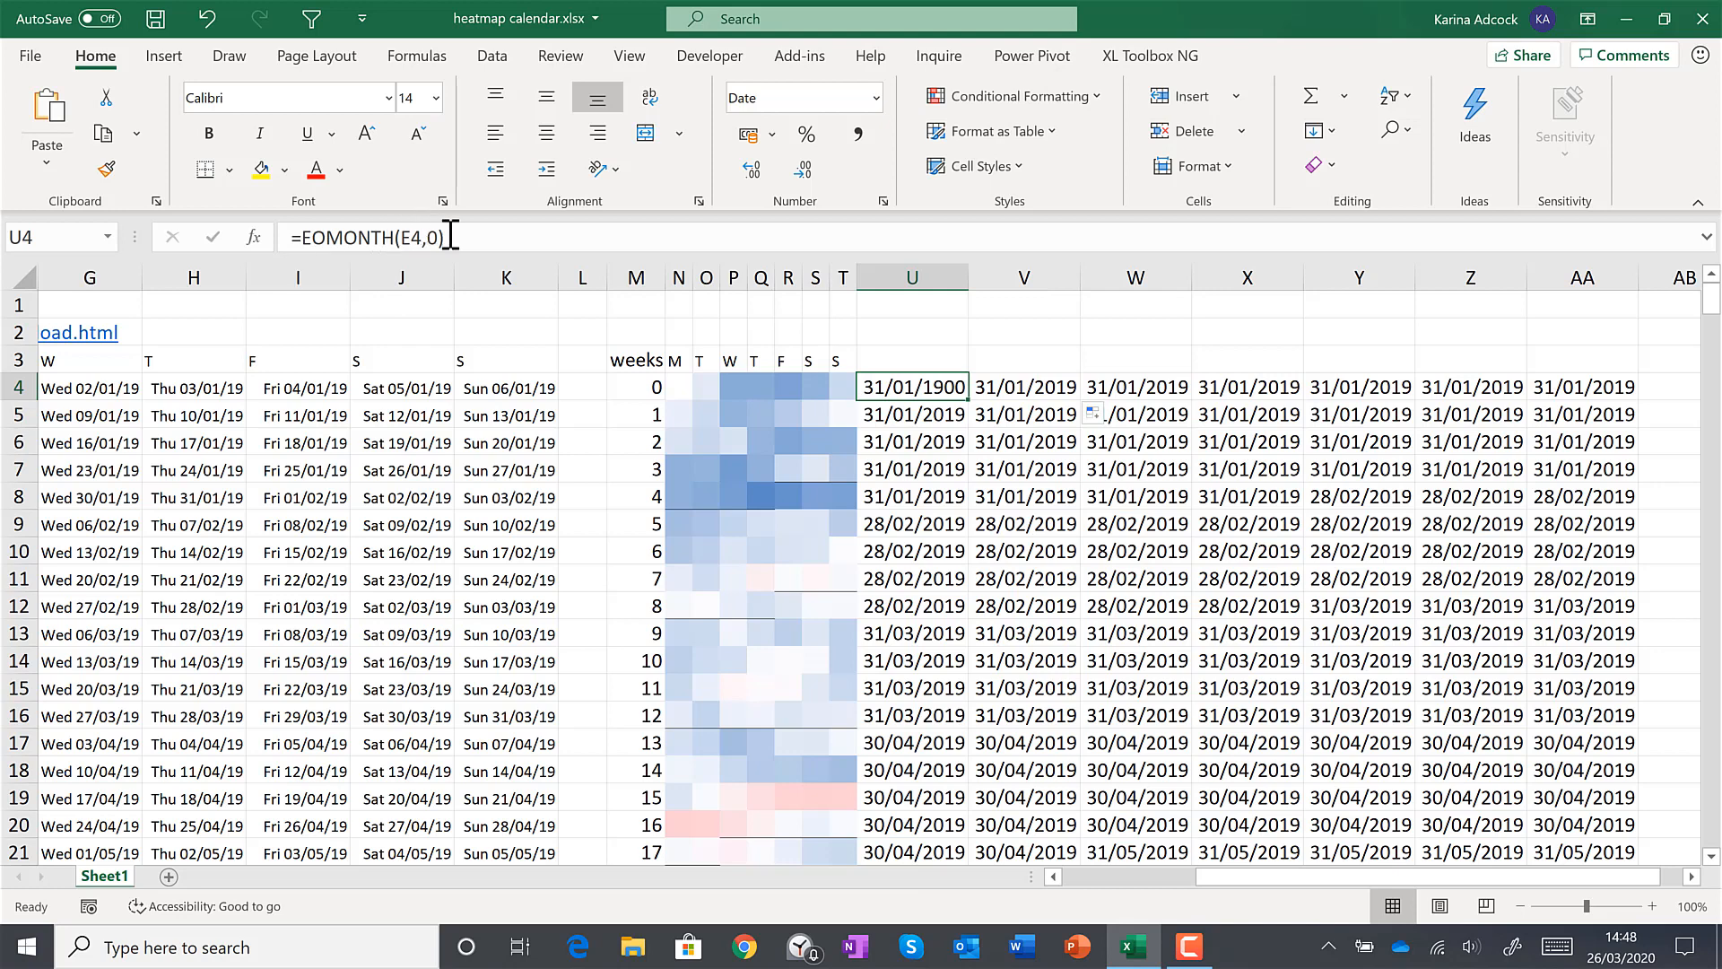
{"action": "left_click", "coordinate": [301, 236]}
{"action": "scroll", "coordinate": [958, 751], "scroll_direction": "left", "scroll_amount": 2}
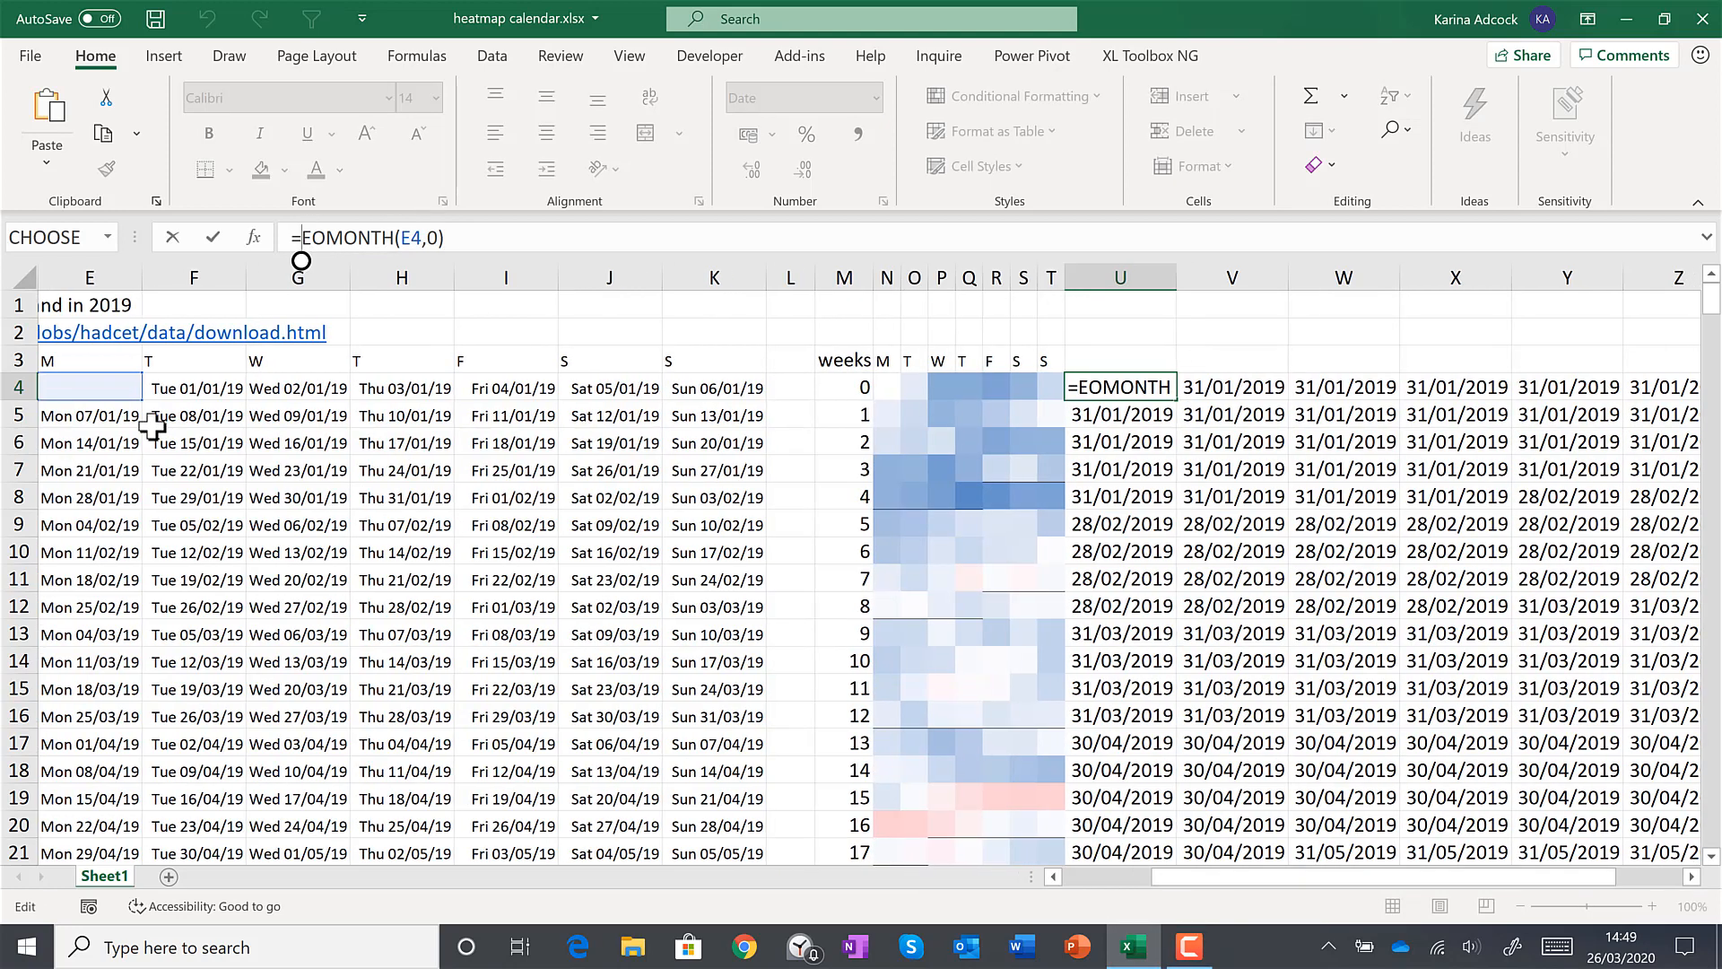
{"action": "left_click", "coordinate": [127, 388]}
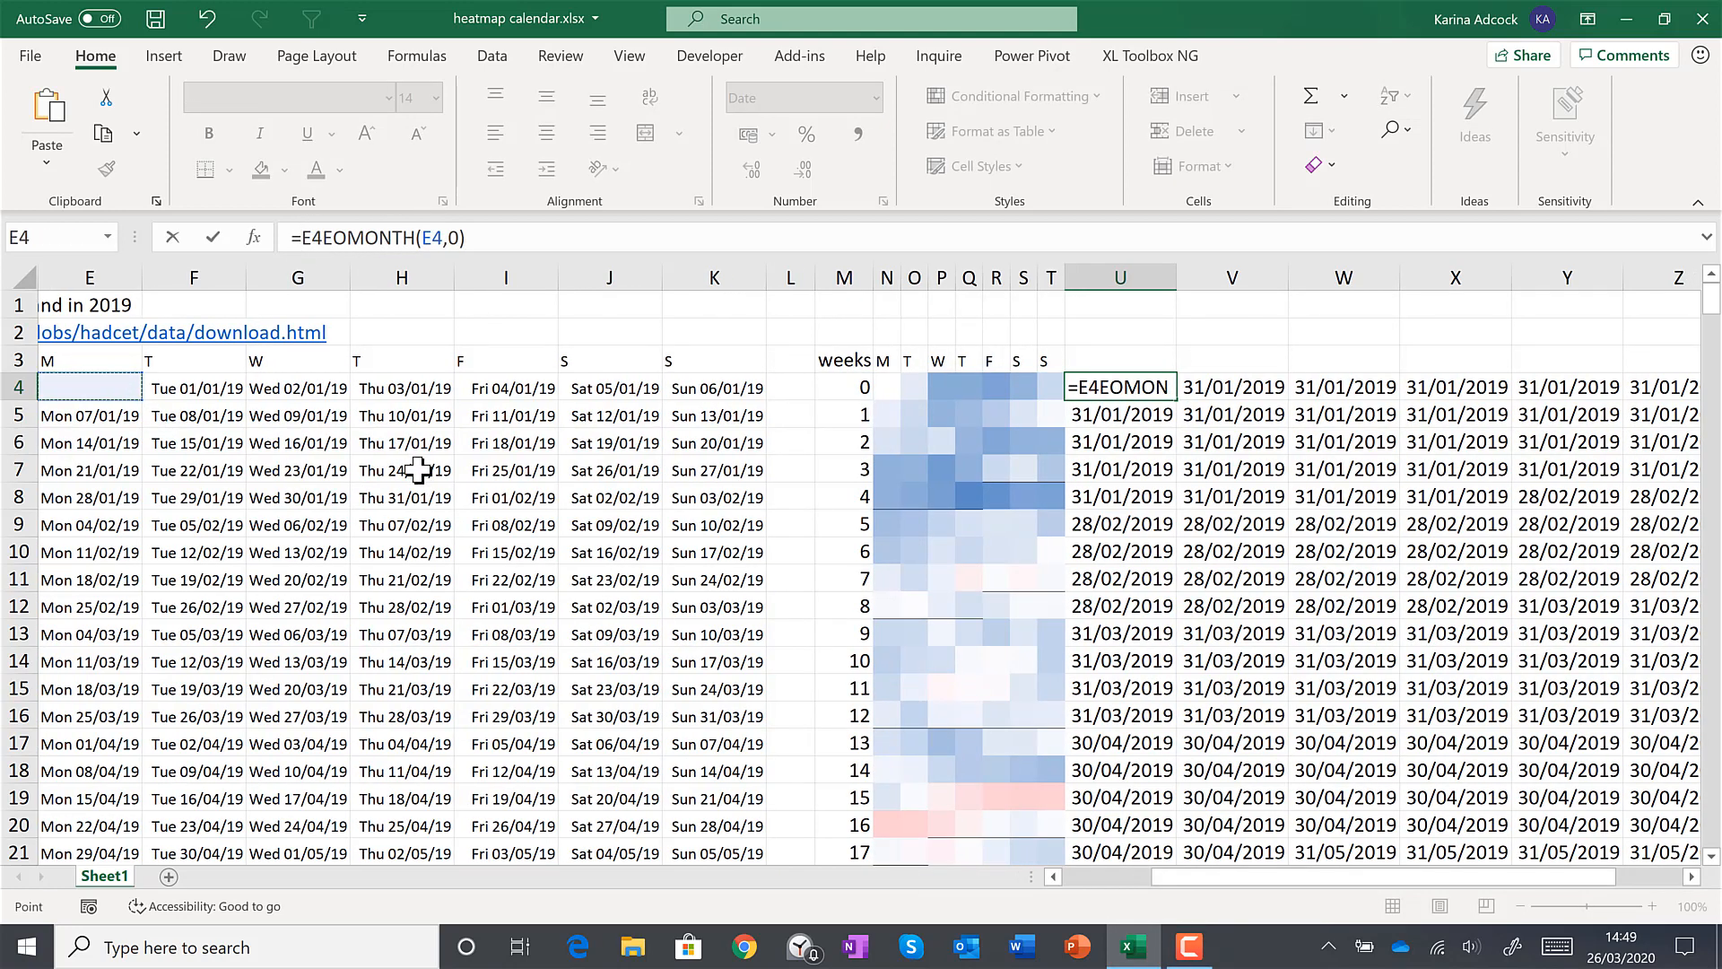
{"action": "type", "text": "="}
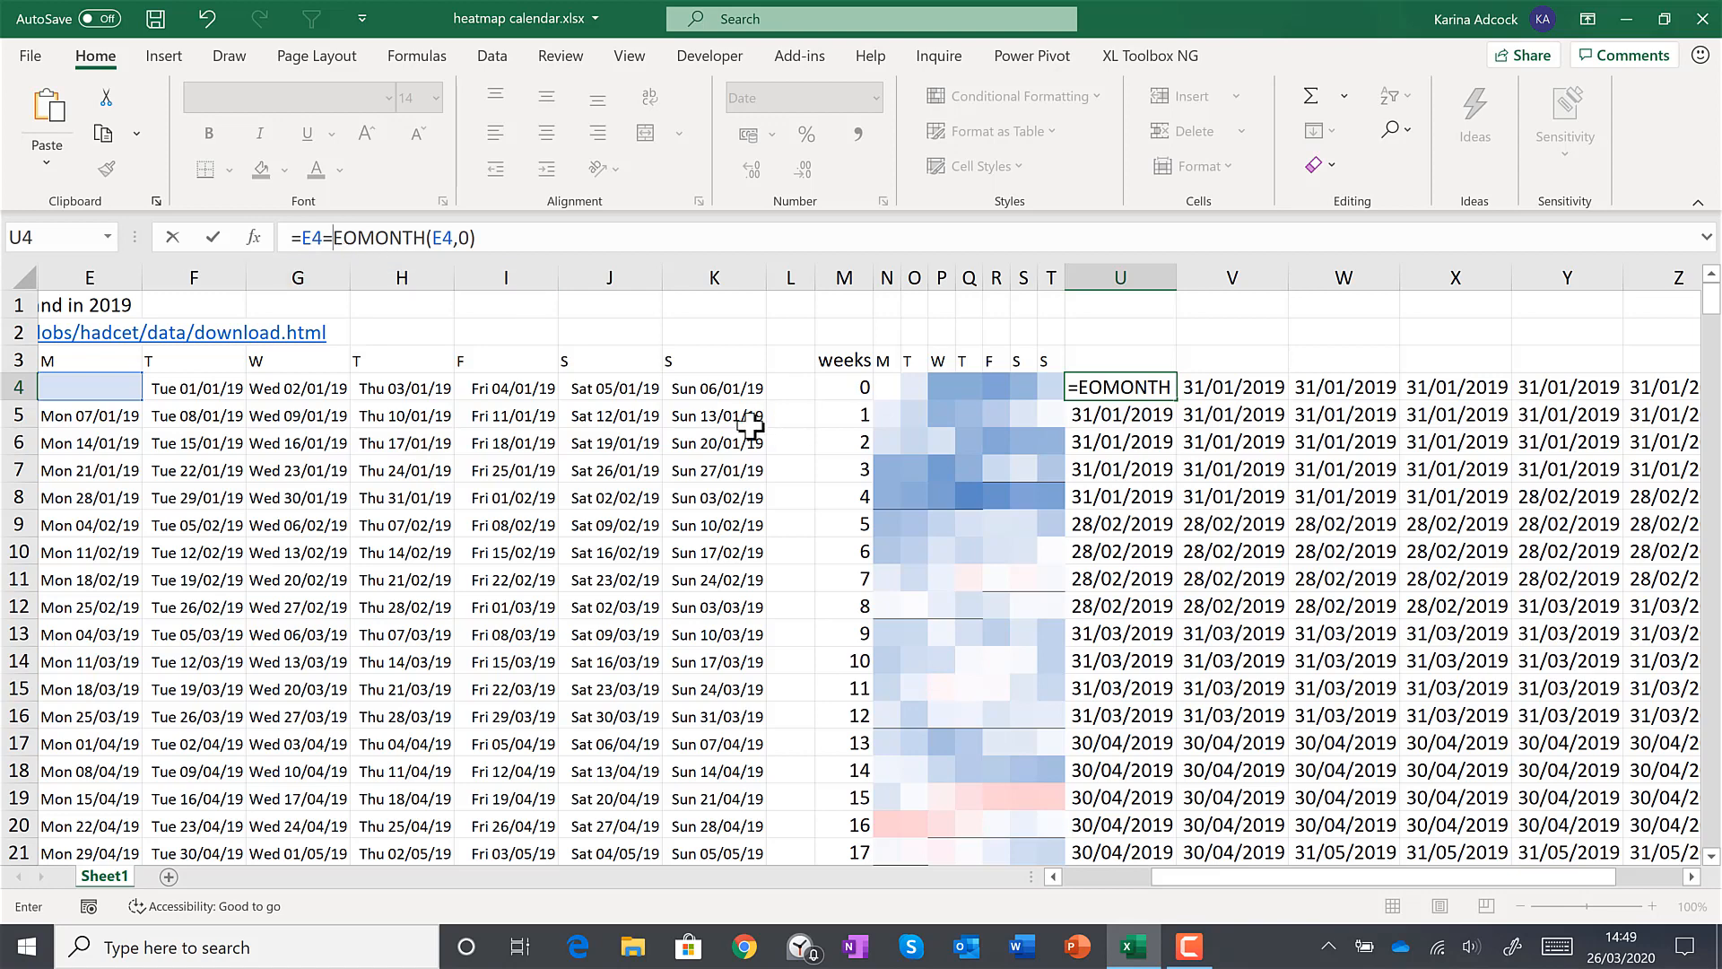
{"action": "key", "text": "ctrl+Return"}
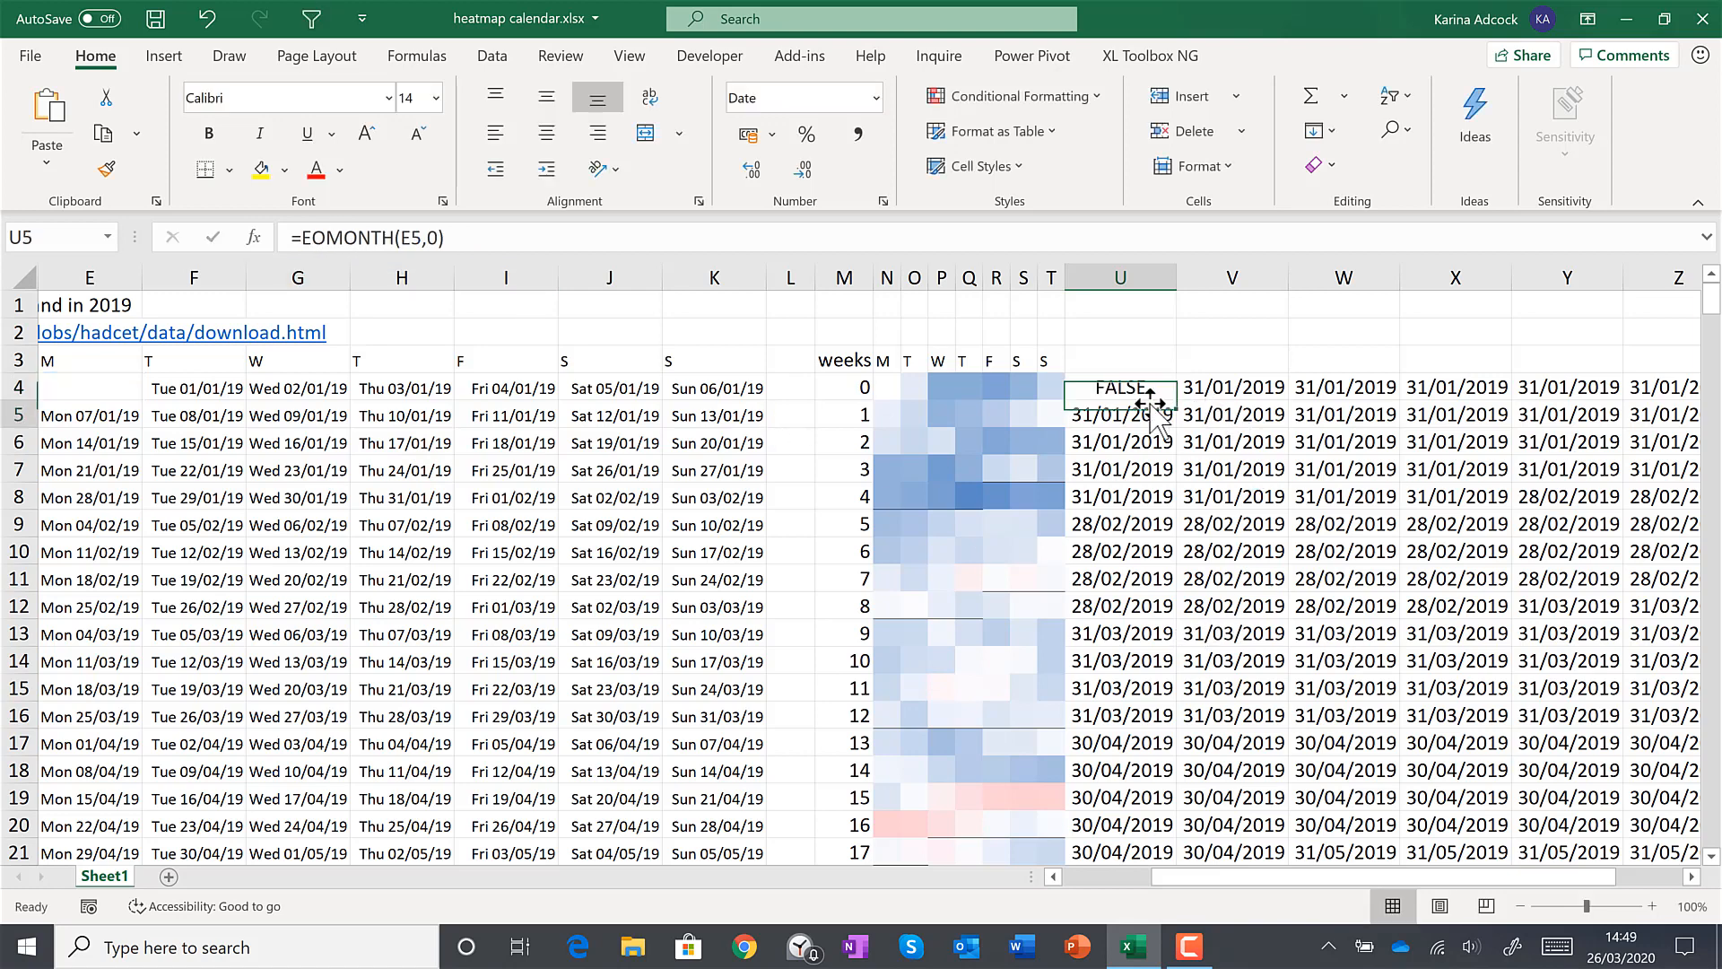
Step: Copy the month-end test from U4 across to AA4 and down through the whole grid
{"action": "left_click_drag", "start_coordinate": [1176, 400], "coordinate": [1535, 400]}
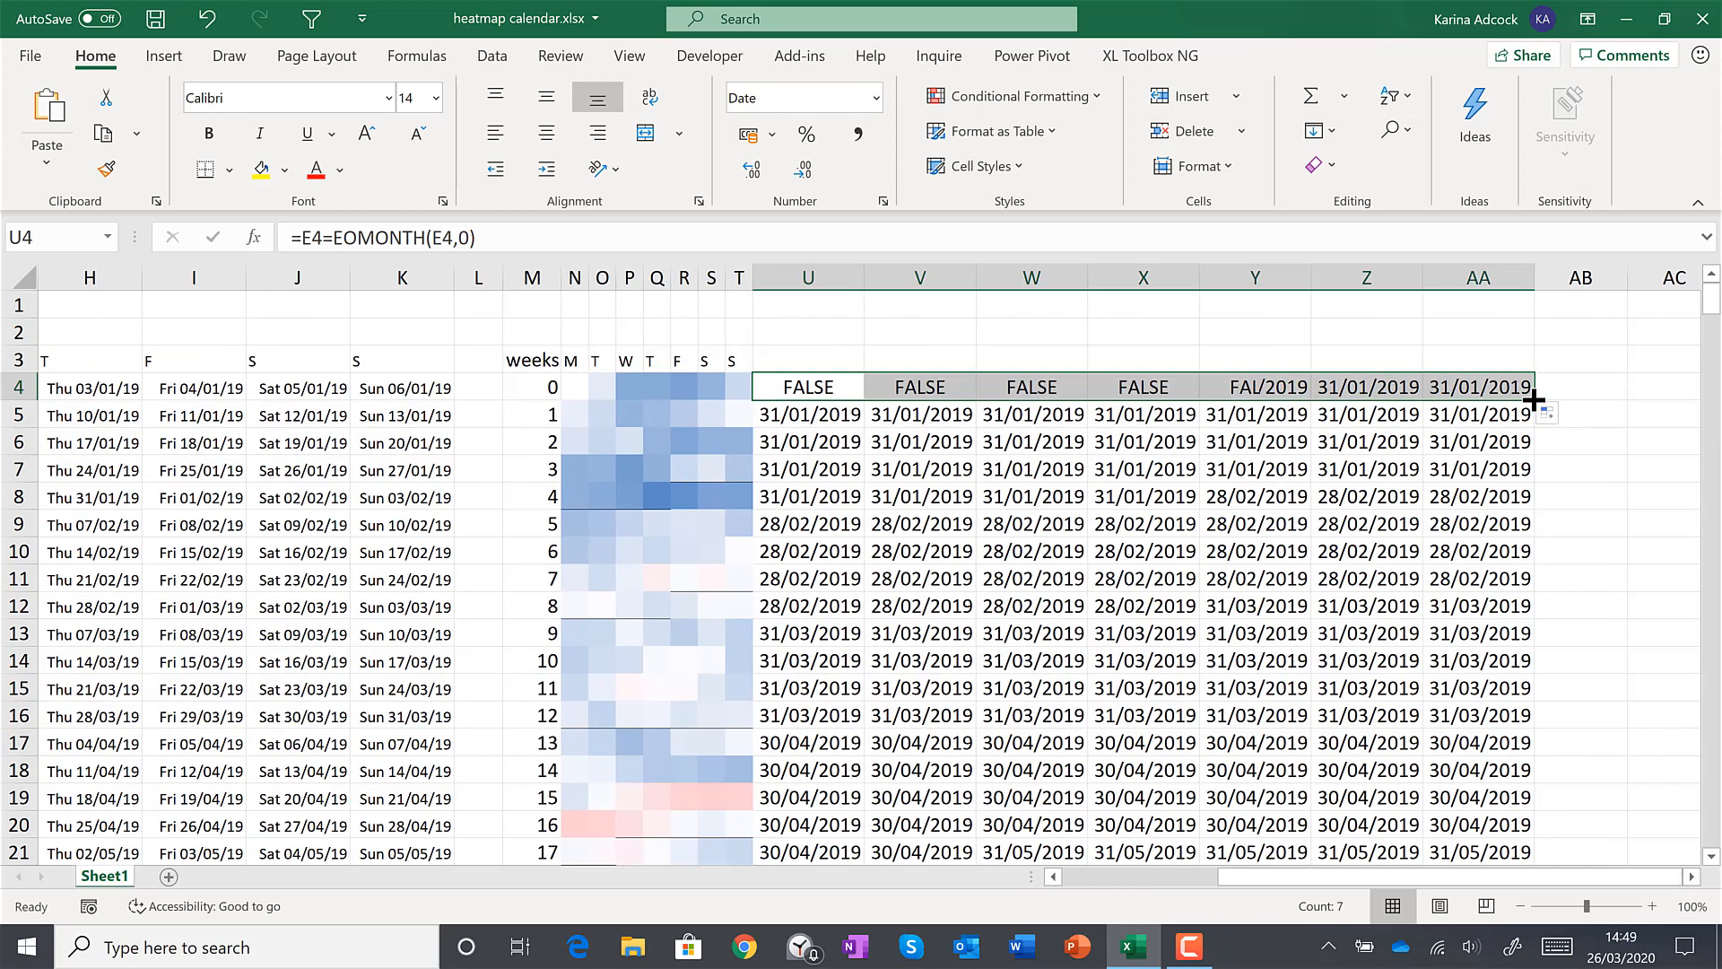
{"action": "key", "text": "ctrl+shift+Down"}
{"action": "key", "text": "ctrl+d"}
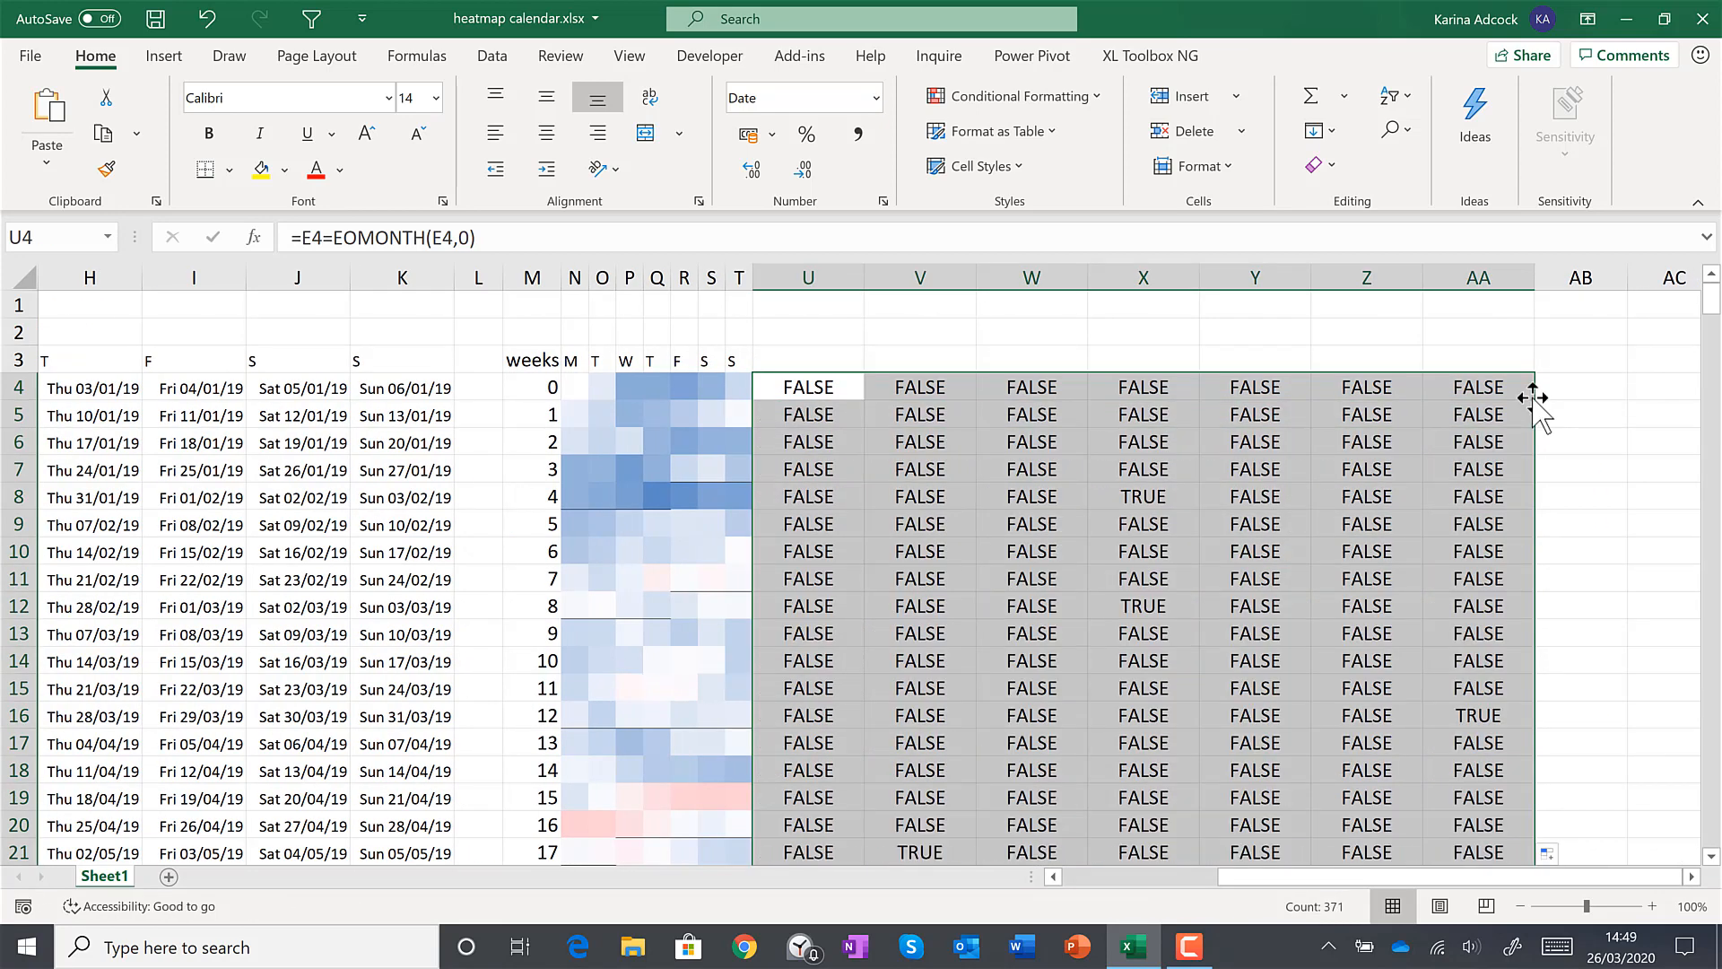
Step: Fill the month-end result in X8 with yellow and check the source date its formula refers to
{"action": "left_click", "coordinate": [1149, 496]}
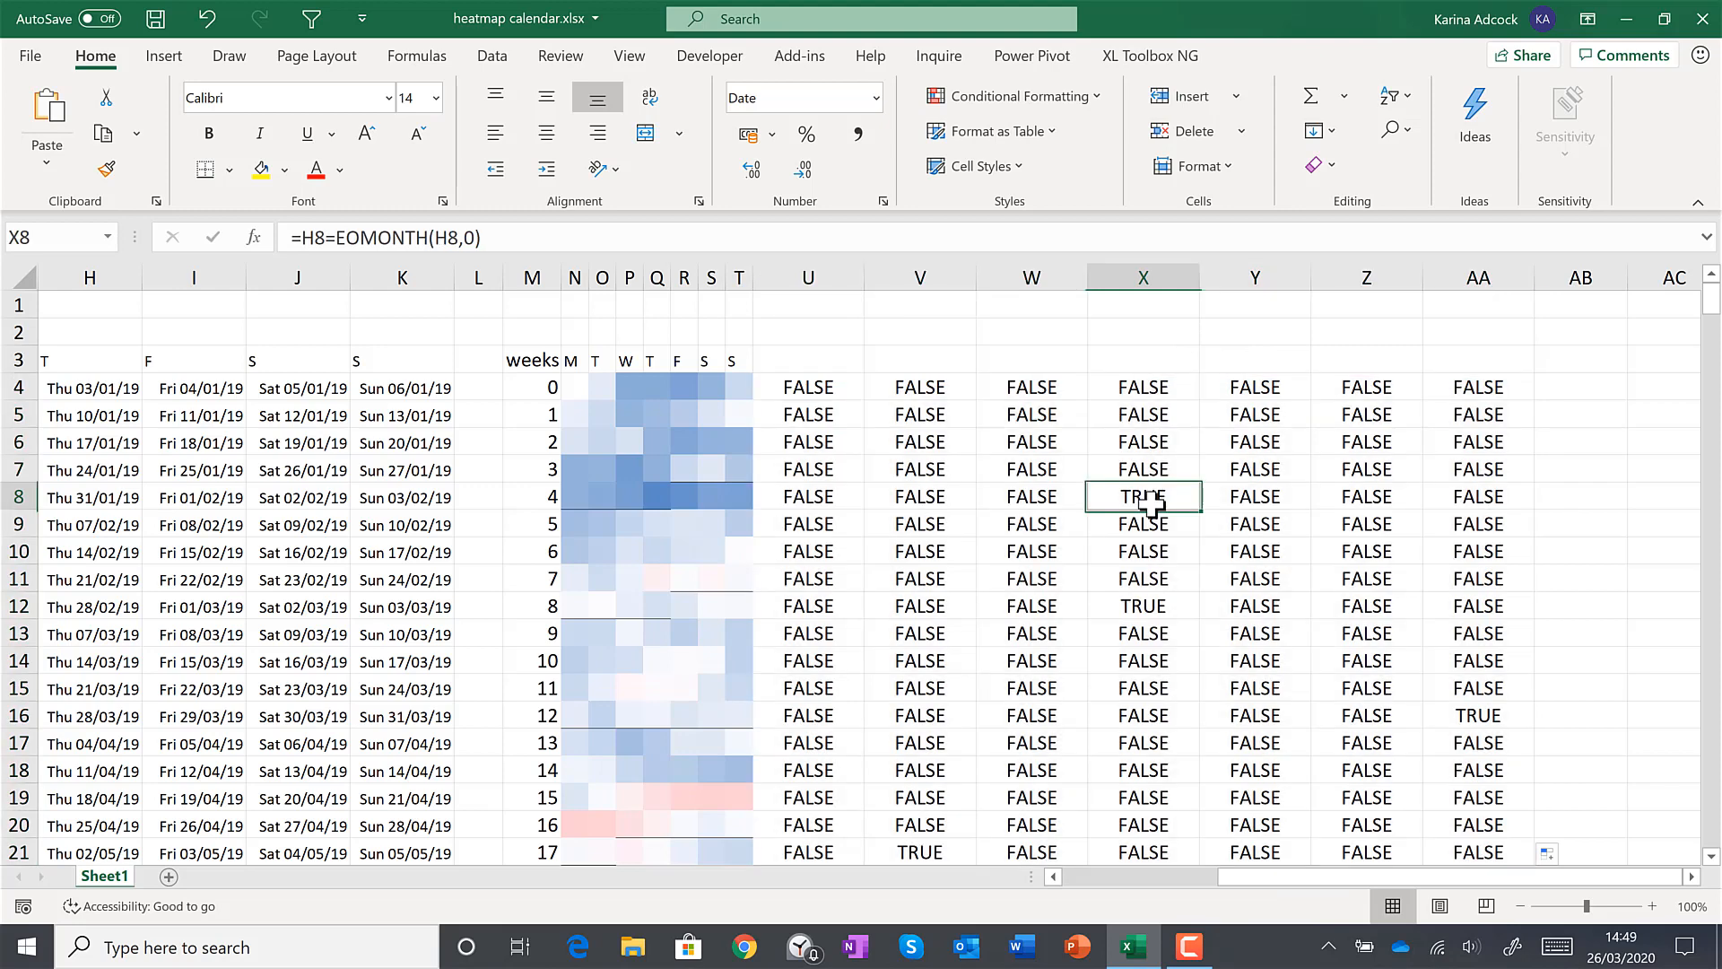
{"action": "left_click", "coordinate": [268, 180]}
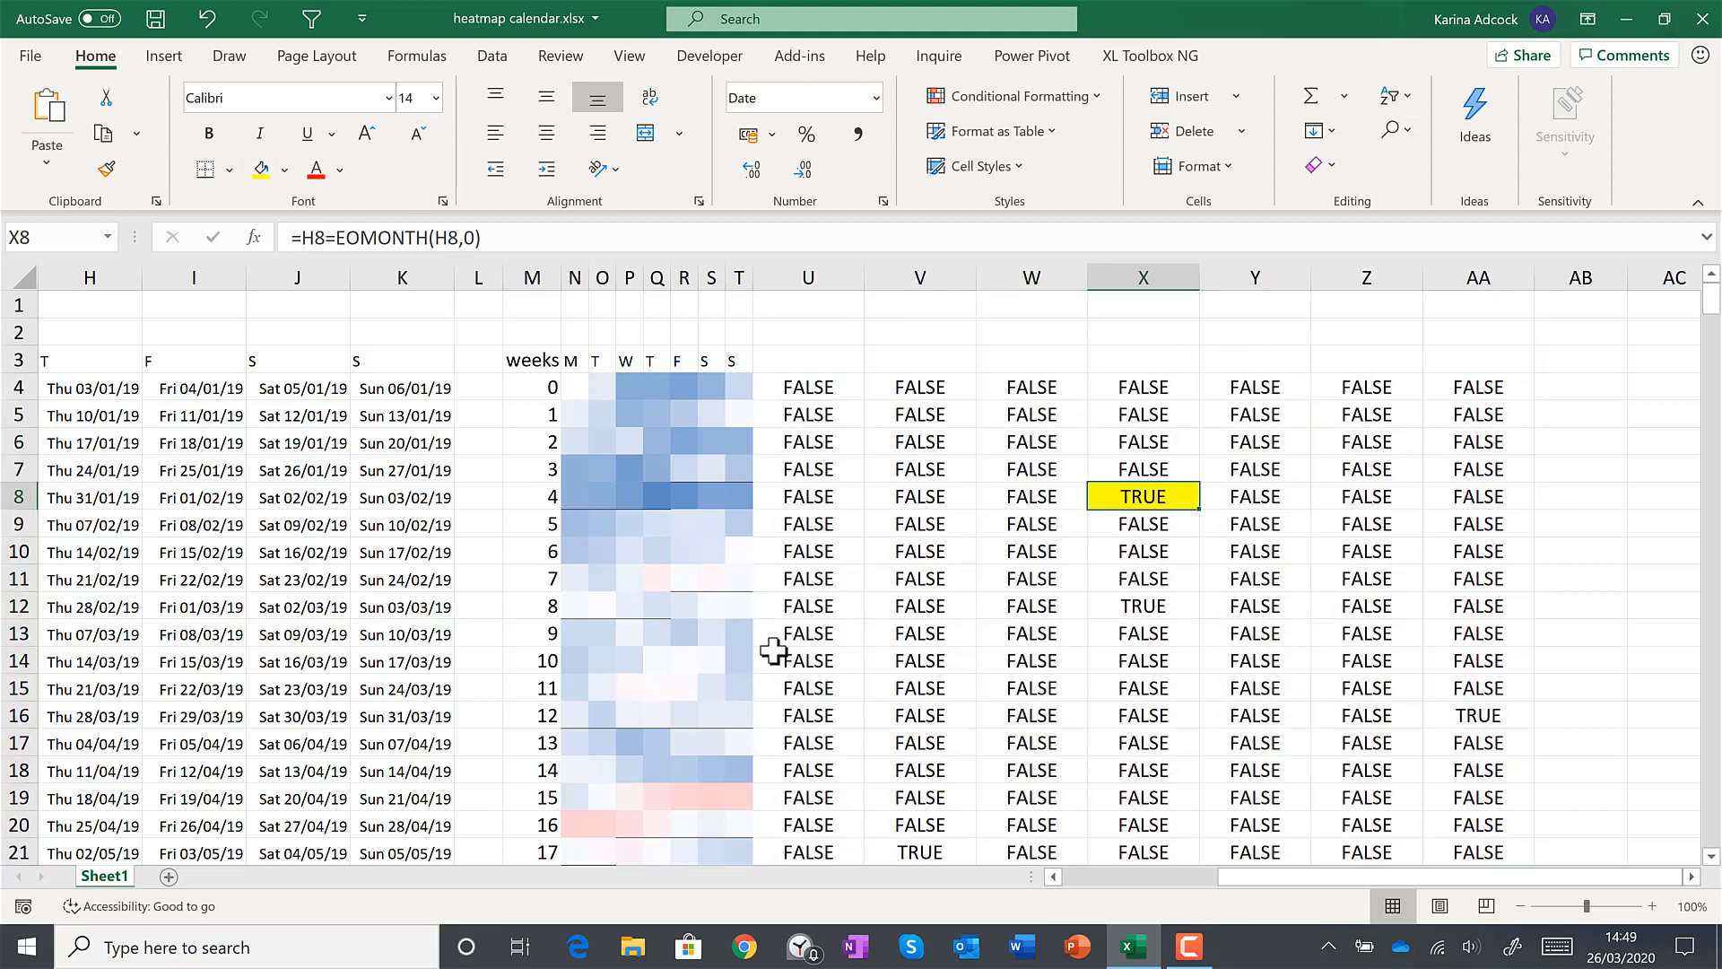
{"action": "left_click_drag", "start_coordinate": [1218, 878], "coordinate": [1193, 886]}
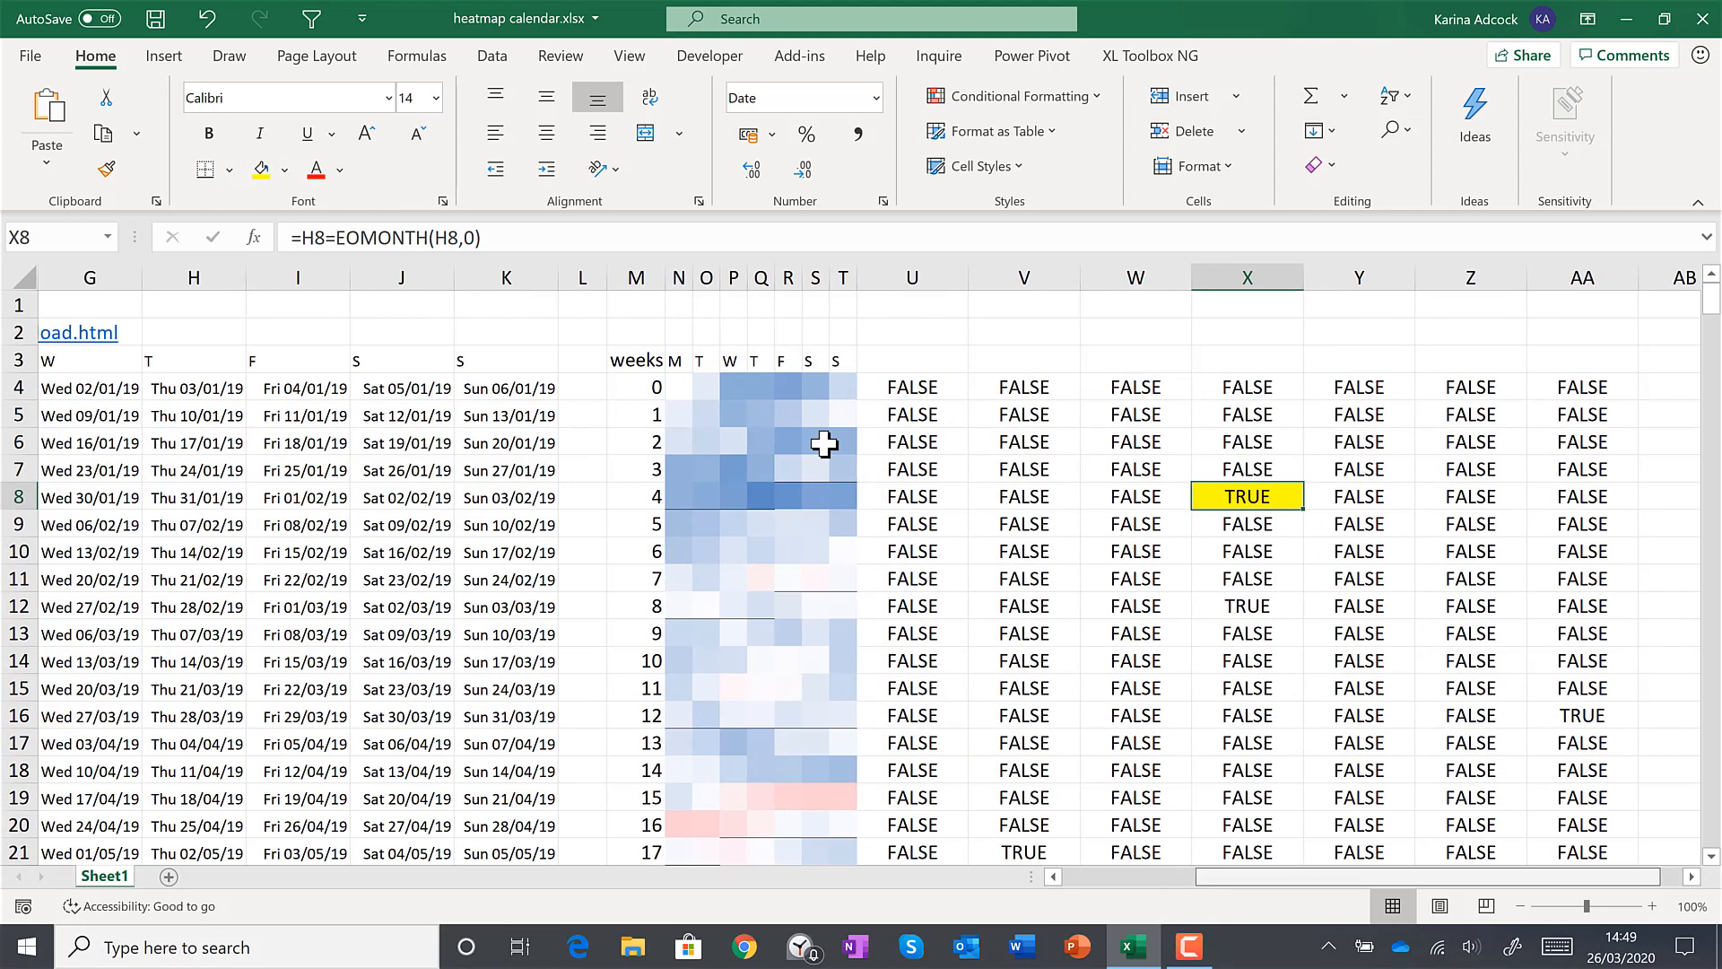
{"action": "left_click", "coordinate": [491, 235]}
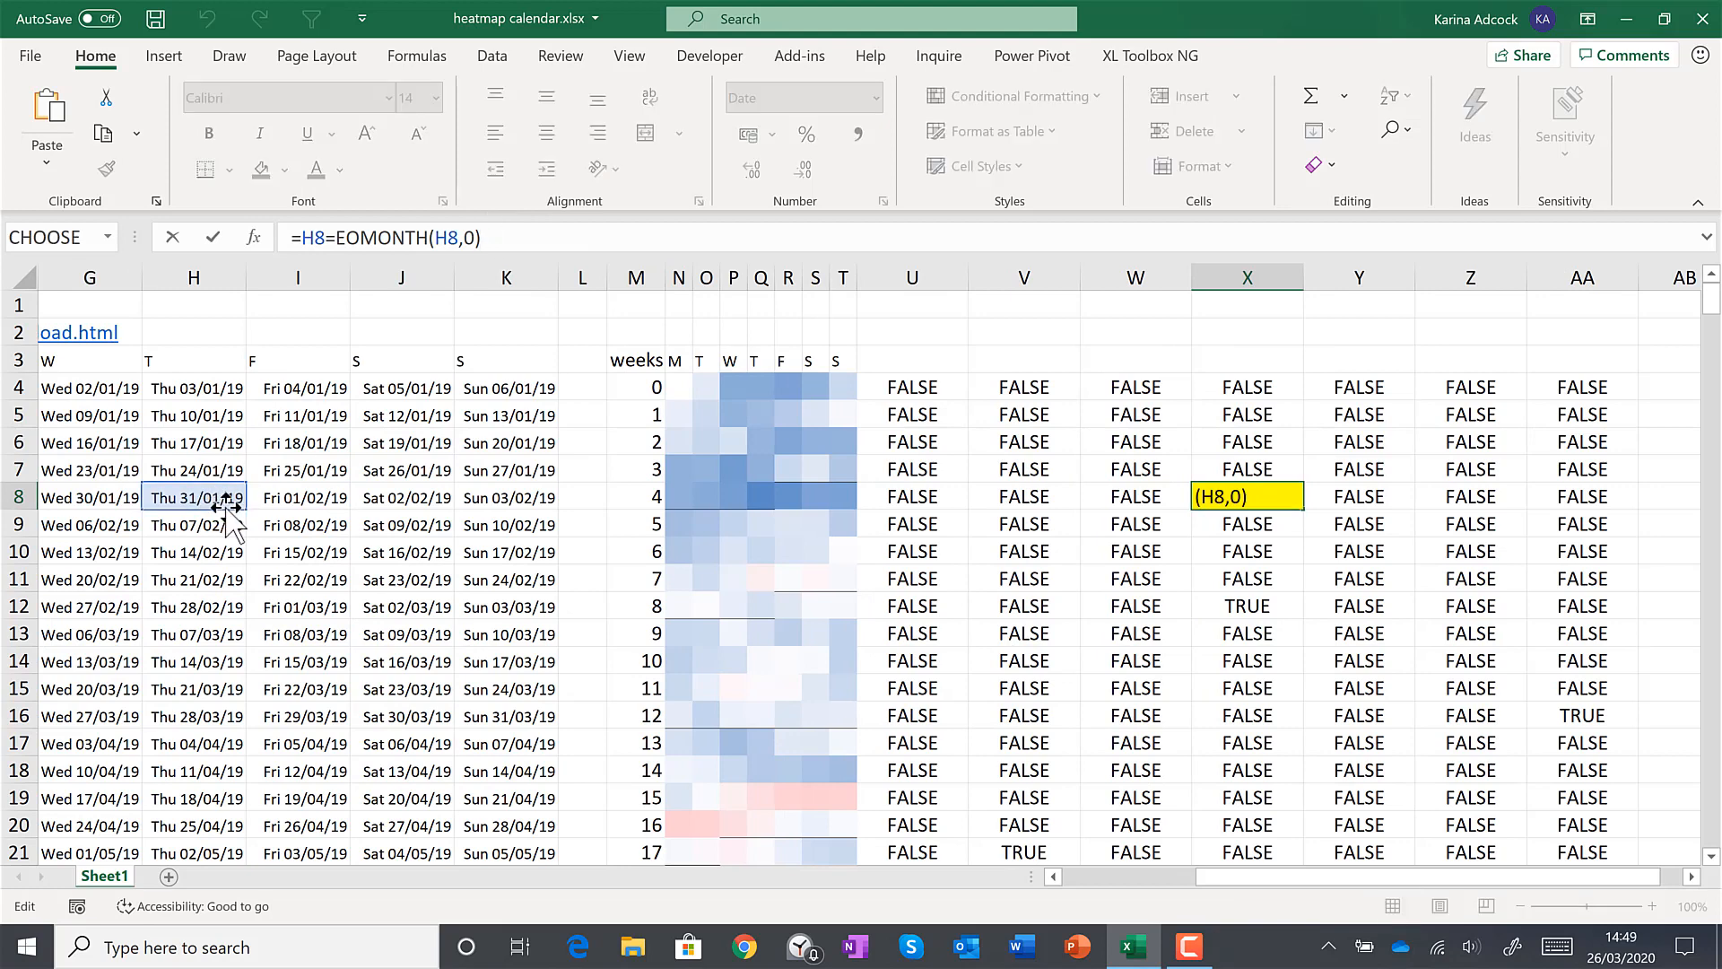
{"action": "key", "text": "Return"}
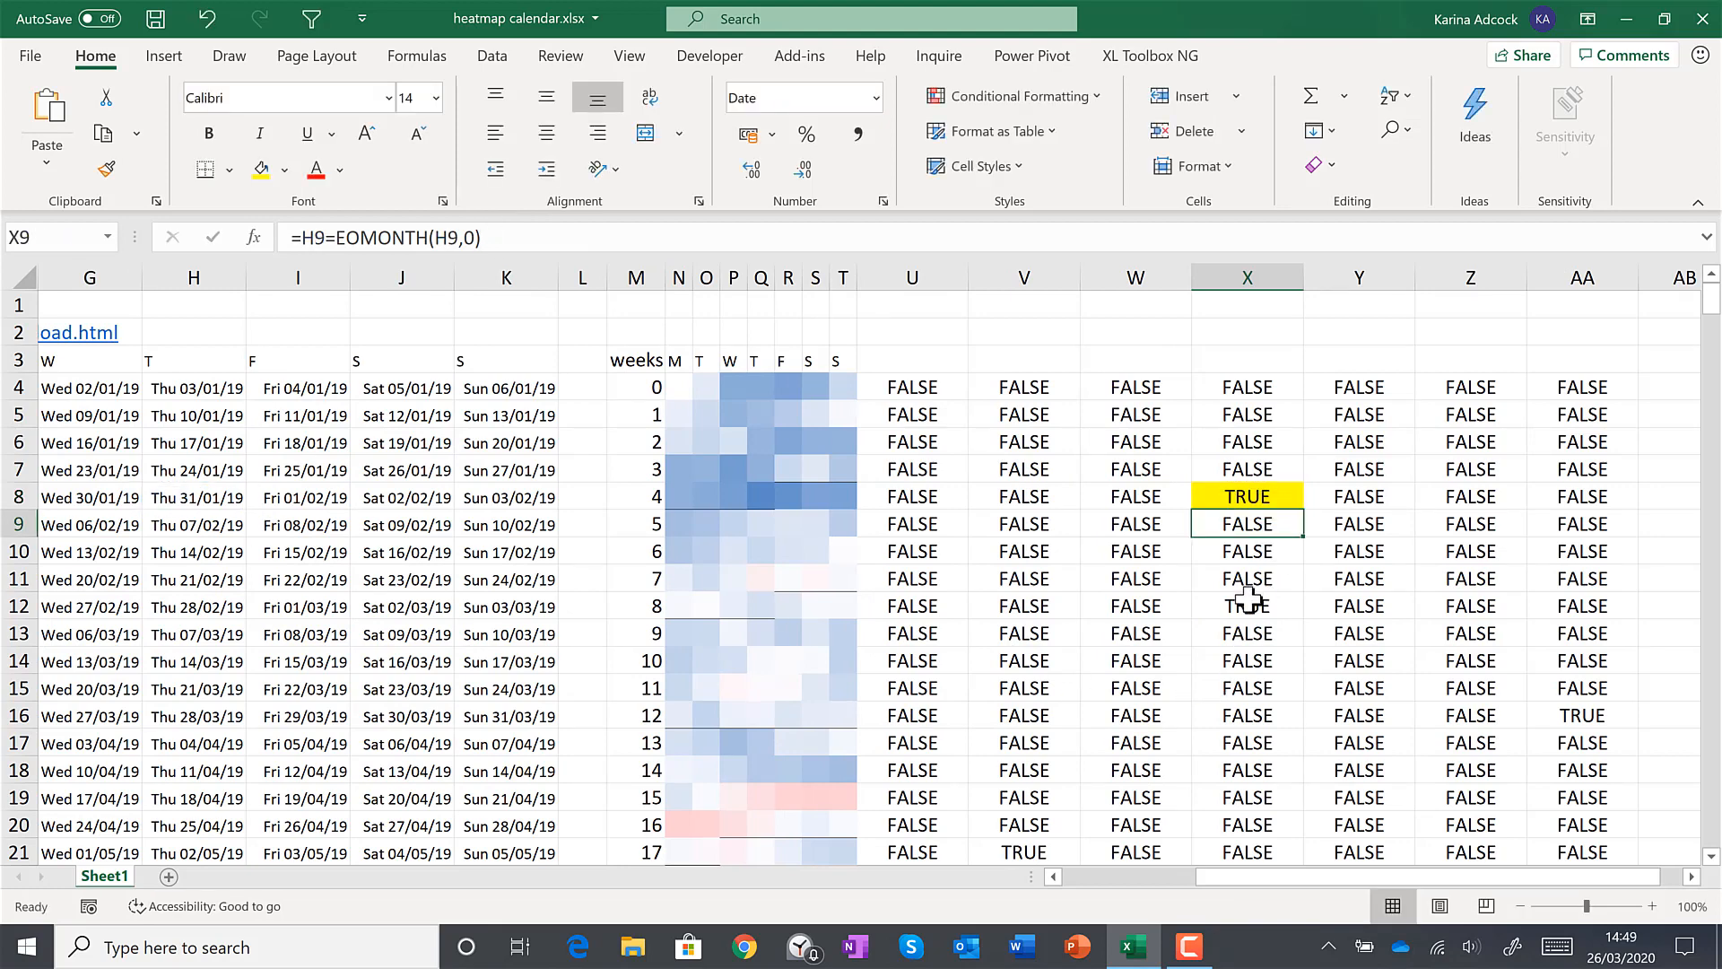
Step: Fill the month-end result in X12 with yellow and check the source date its formula refers to
{"action": "left_click", "coordinate": [1246, 608]}
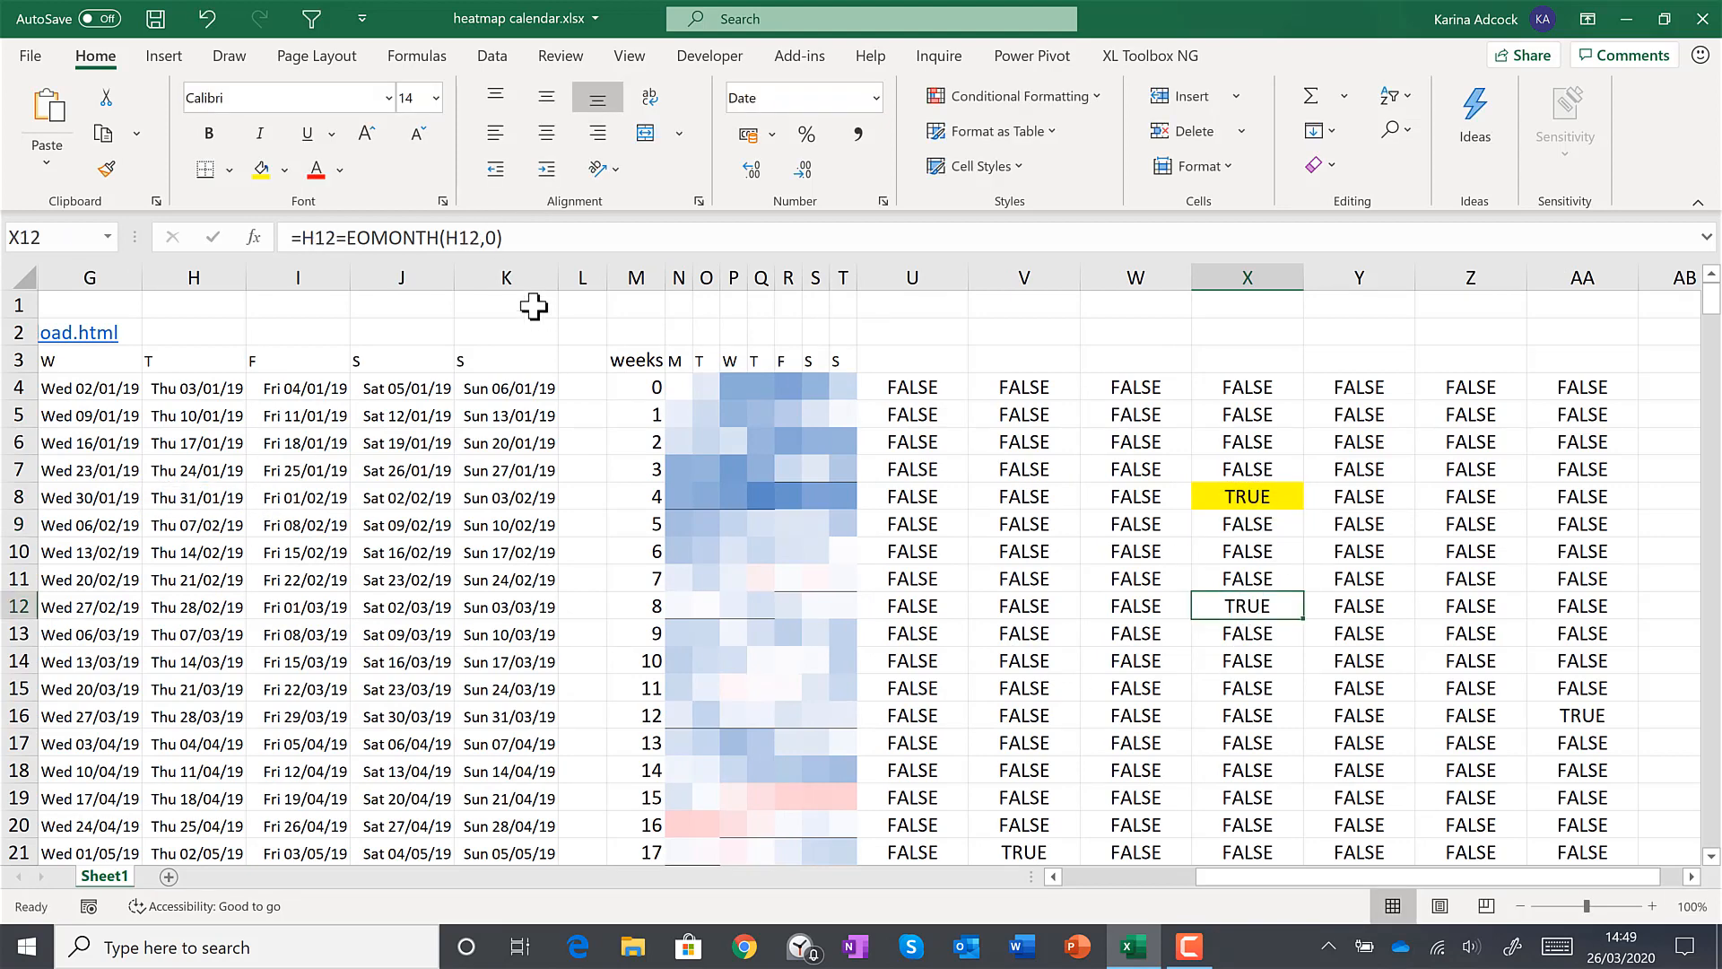
{"action": "left_click", "coordinate": [261, 170]}
{"action": "key", "text": "F2"}
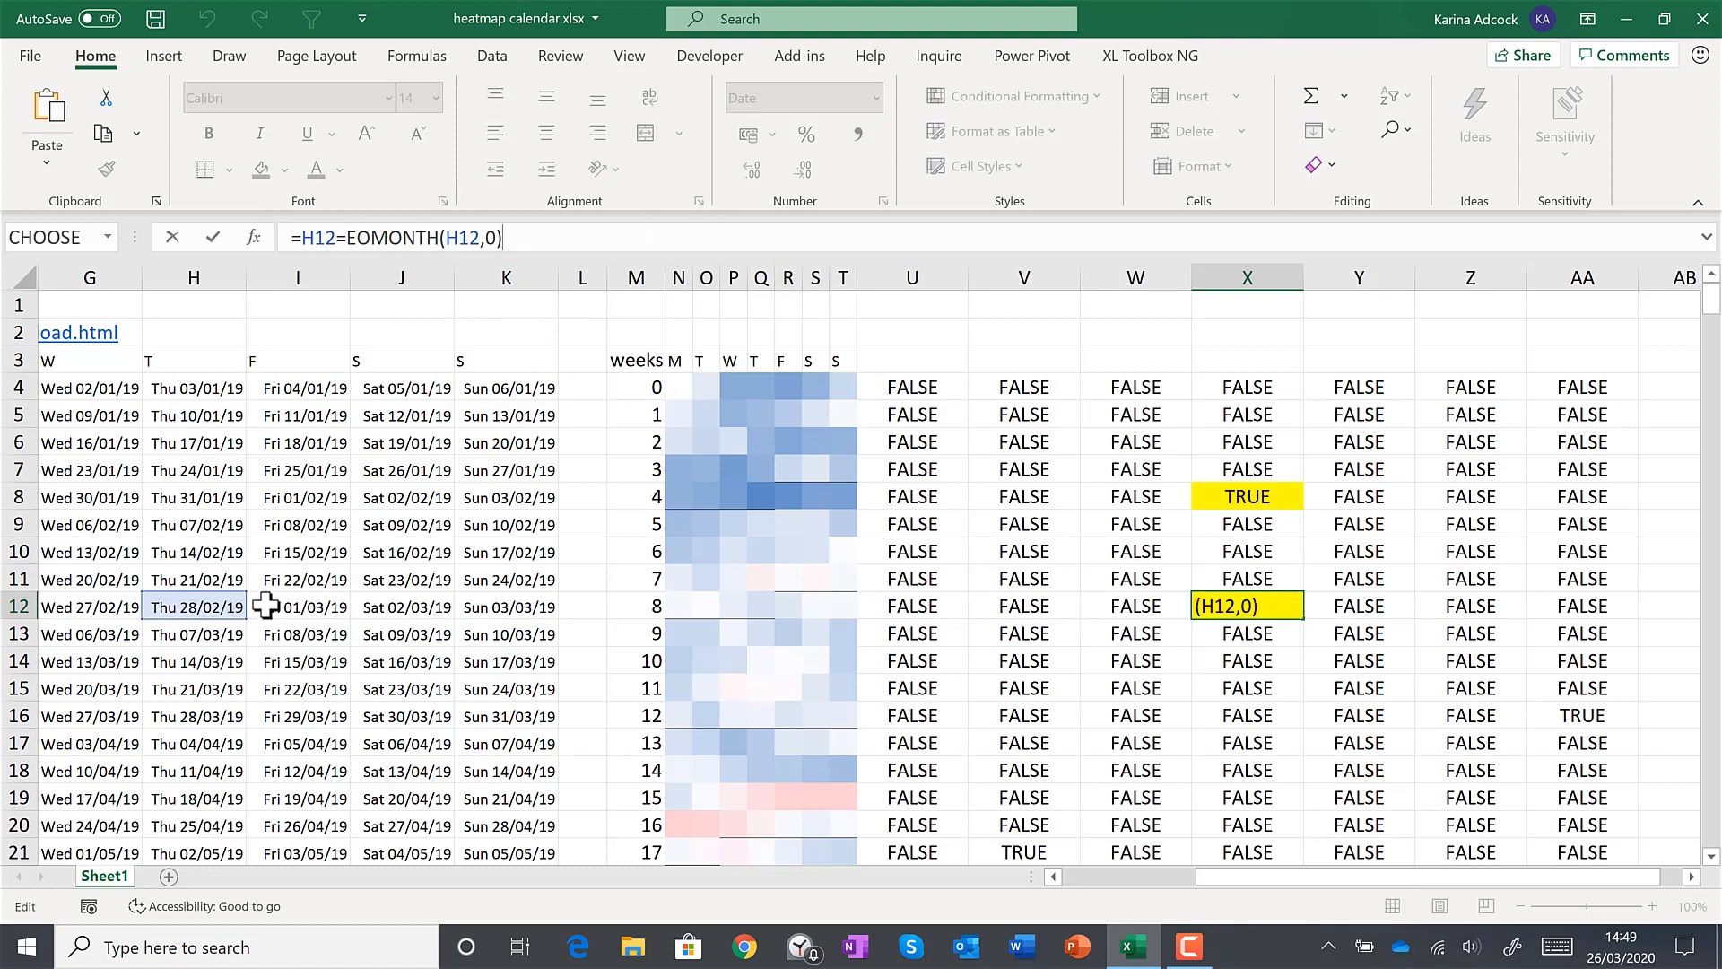
{"action": "left_click", "coordinate": [1236, 637]}
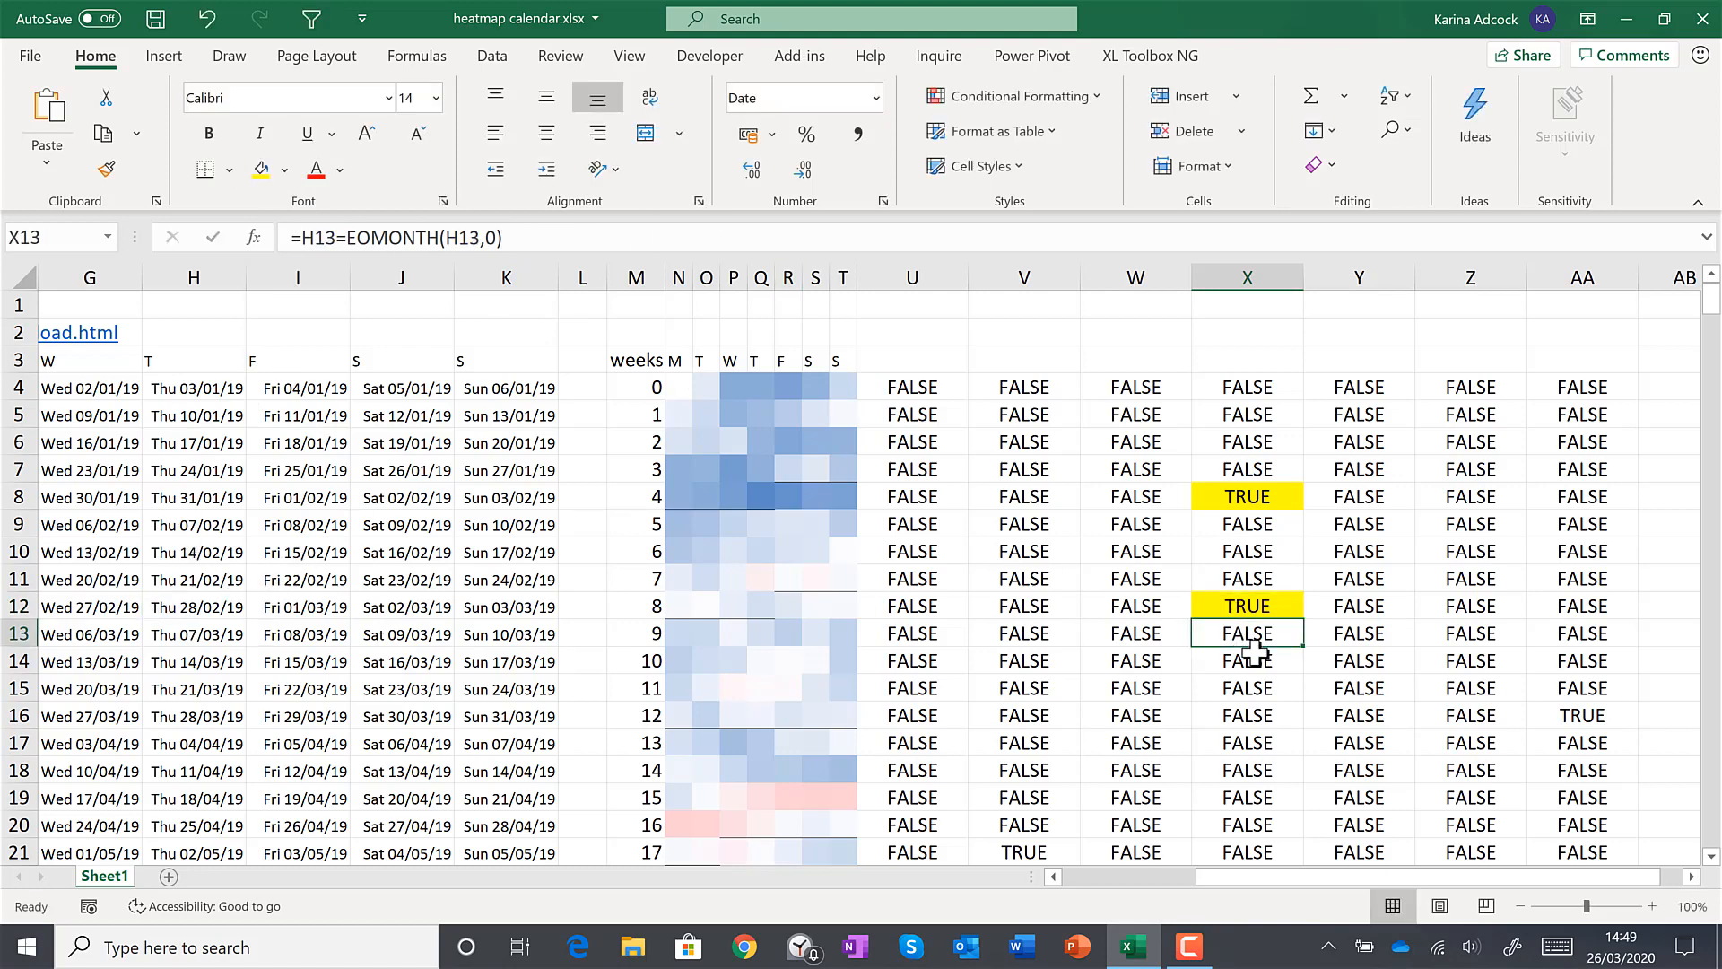
Step: Fill the month-end result in AA16 with yellow and check the source date its formula refers to
{"action": "scroll", "coordinate": [1242, 650], "scroll_direction": "down", "scroll_amount": 1}
{"action": "left_click", "coordinate": [1593, 623]}
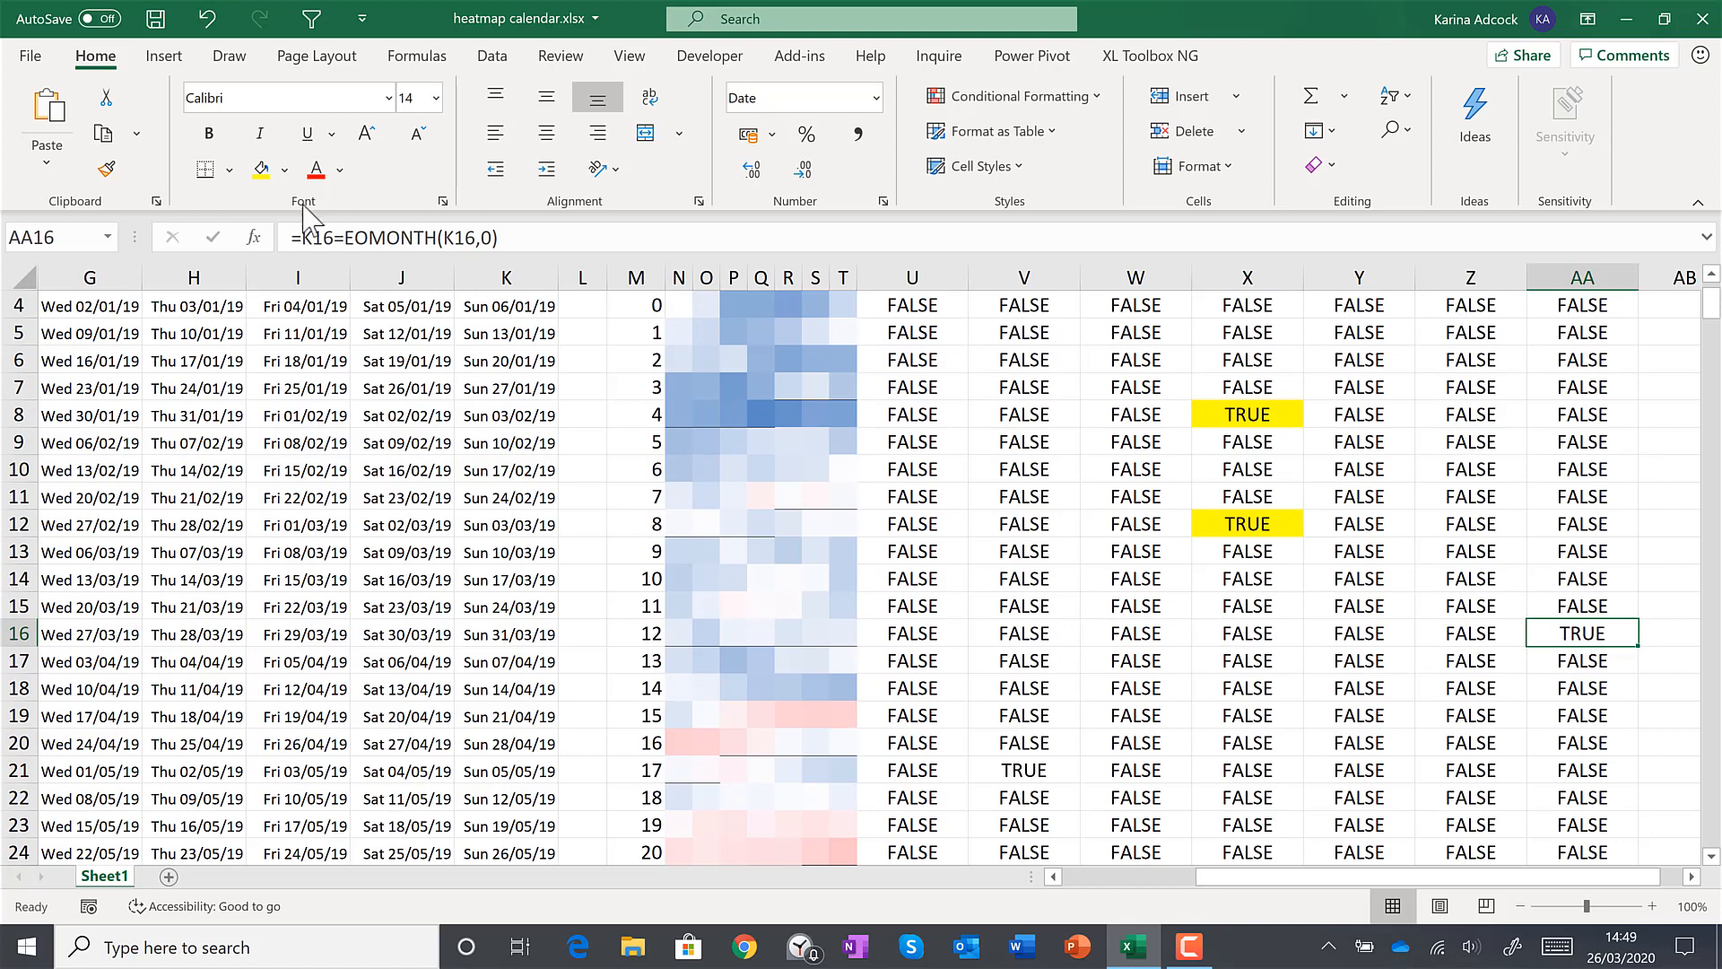
{"action": "left_click", "coordinate": [261, 171]}
{"action": "left_click", "coordinate": [541, 238]}
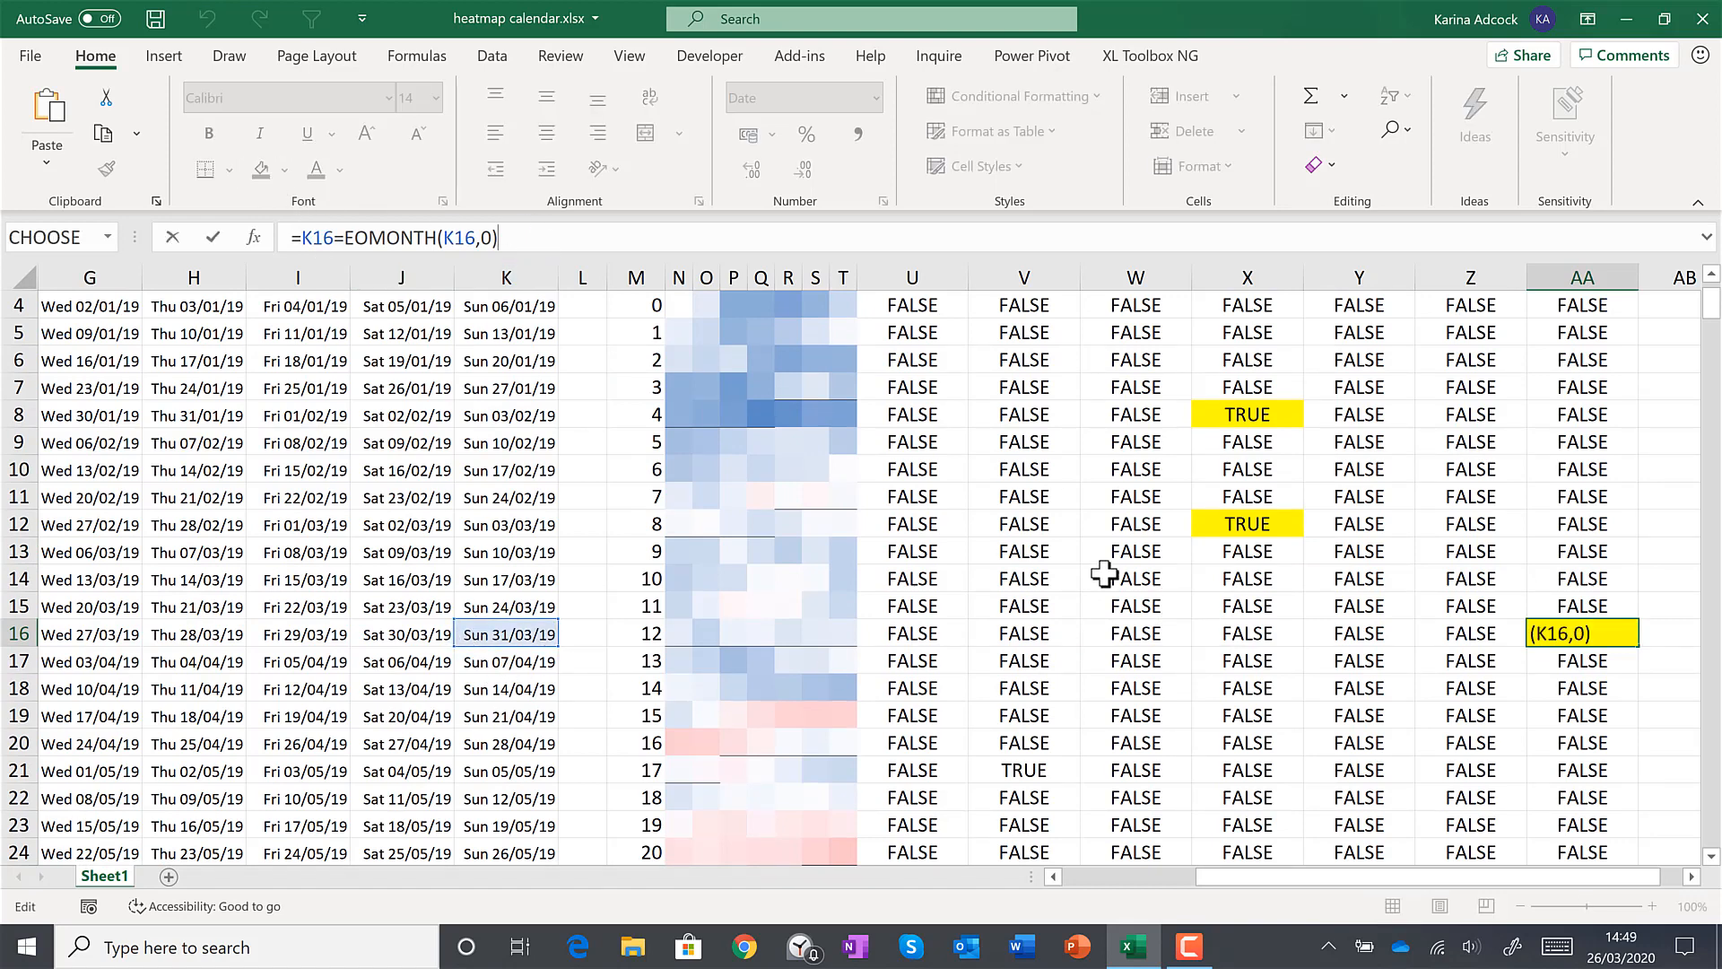
{"action": "key", "text": "Return"}
Step: Copy the formula text =E4=EOMONTH(E4,0) from cell U4 without changing the cell
{"action": "scroll", "coordinate": [1112, 567], "scroll_direction": "up", "scroll_amount": 1}
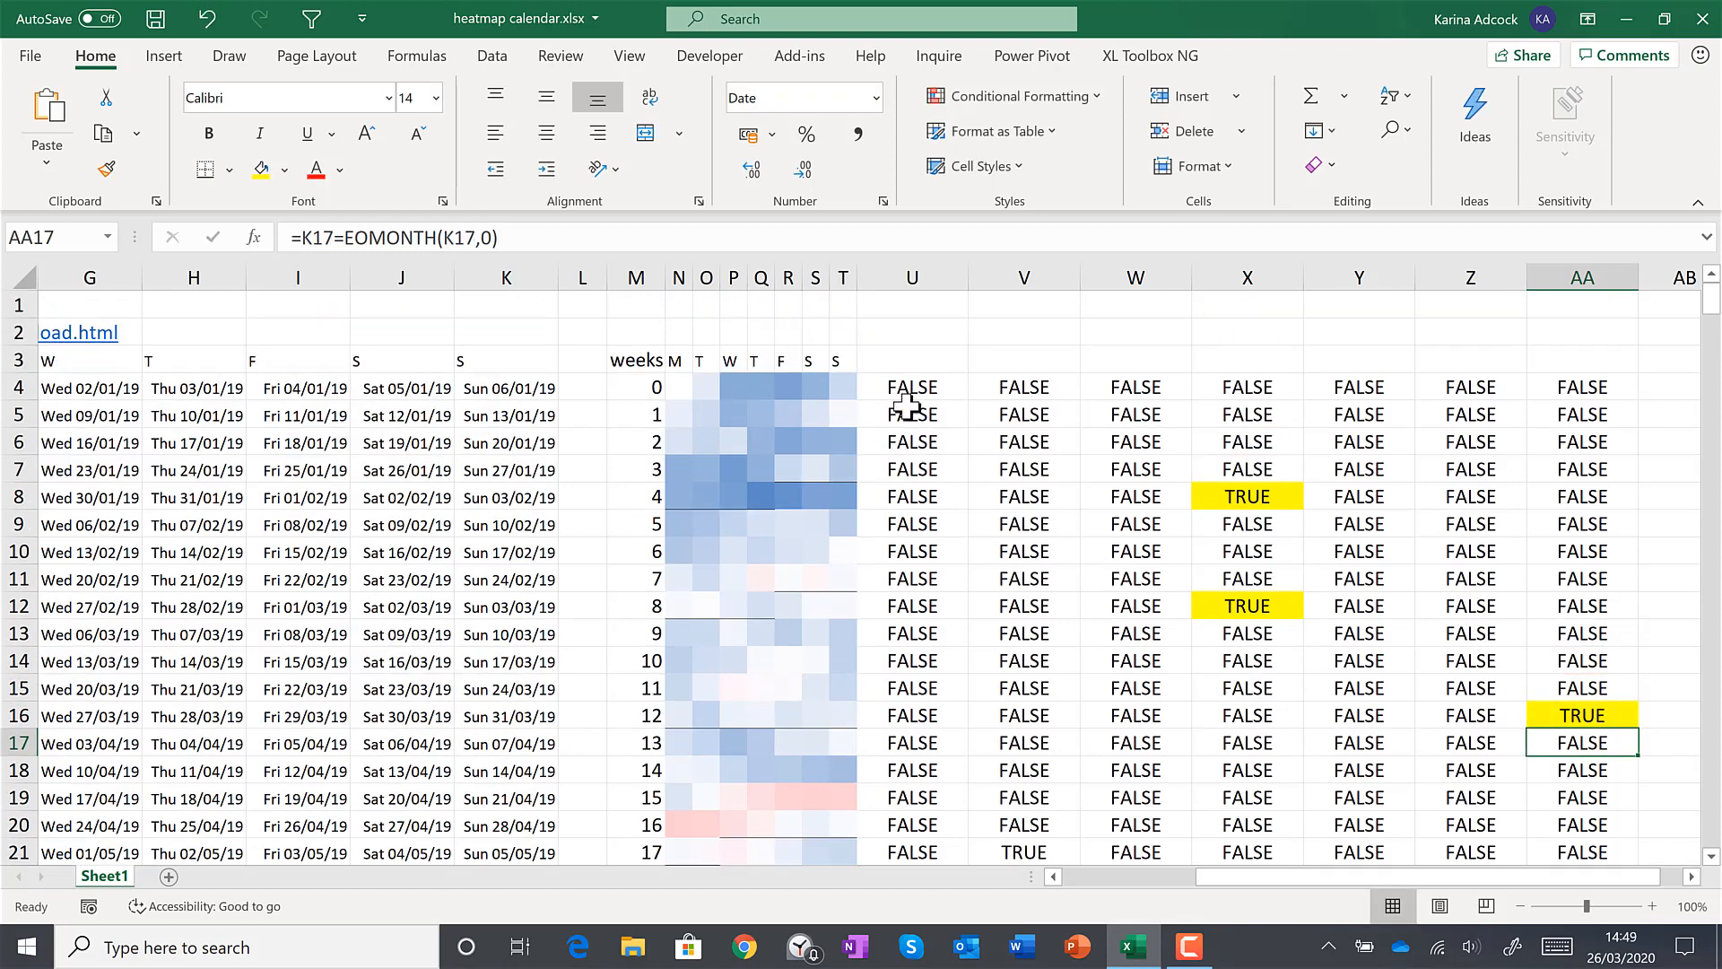
{"action": "left_click", "coordinate": [911, 385]}
{"action": "left_click_drag", "start_coordinate": [507, 241], "coordinate": [288, 238]}
{"action": "key", "text": "ctrl+c"}
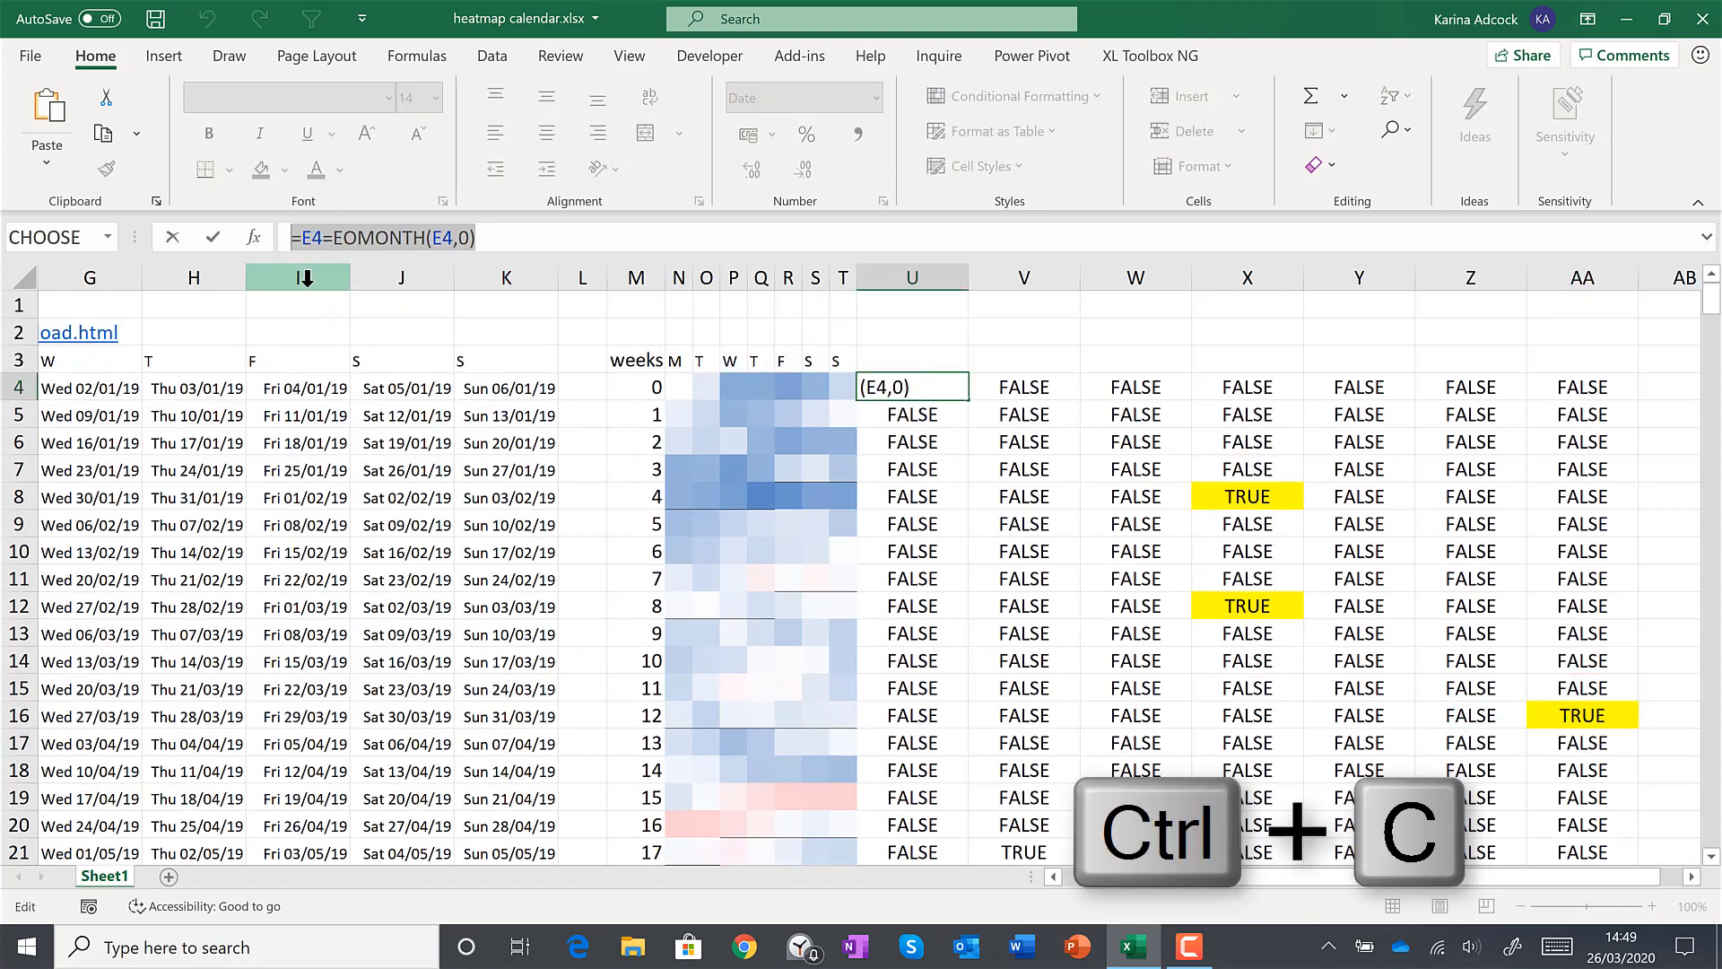
{"action": "key", "text": "Escape"}
Step: Start a formula-based conditional formatting rule for the whole heatmap from N4:T4 down, using =E4=EOMONTH(E4,0)
{"action": "left_click_drag", "start_coordinate": [679, 387], "coordinate": [839, 387]}
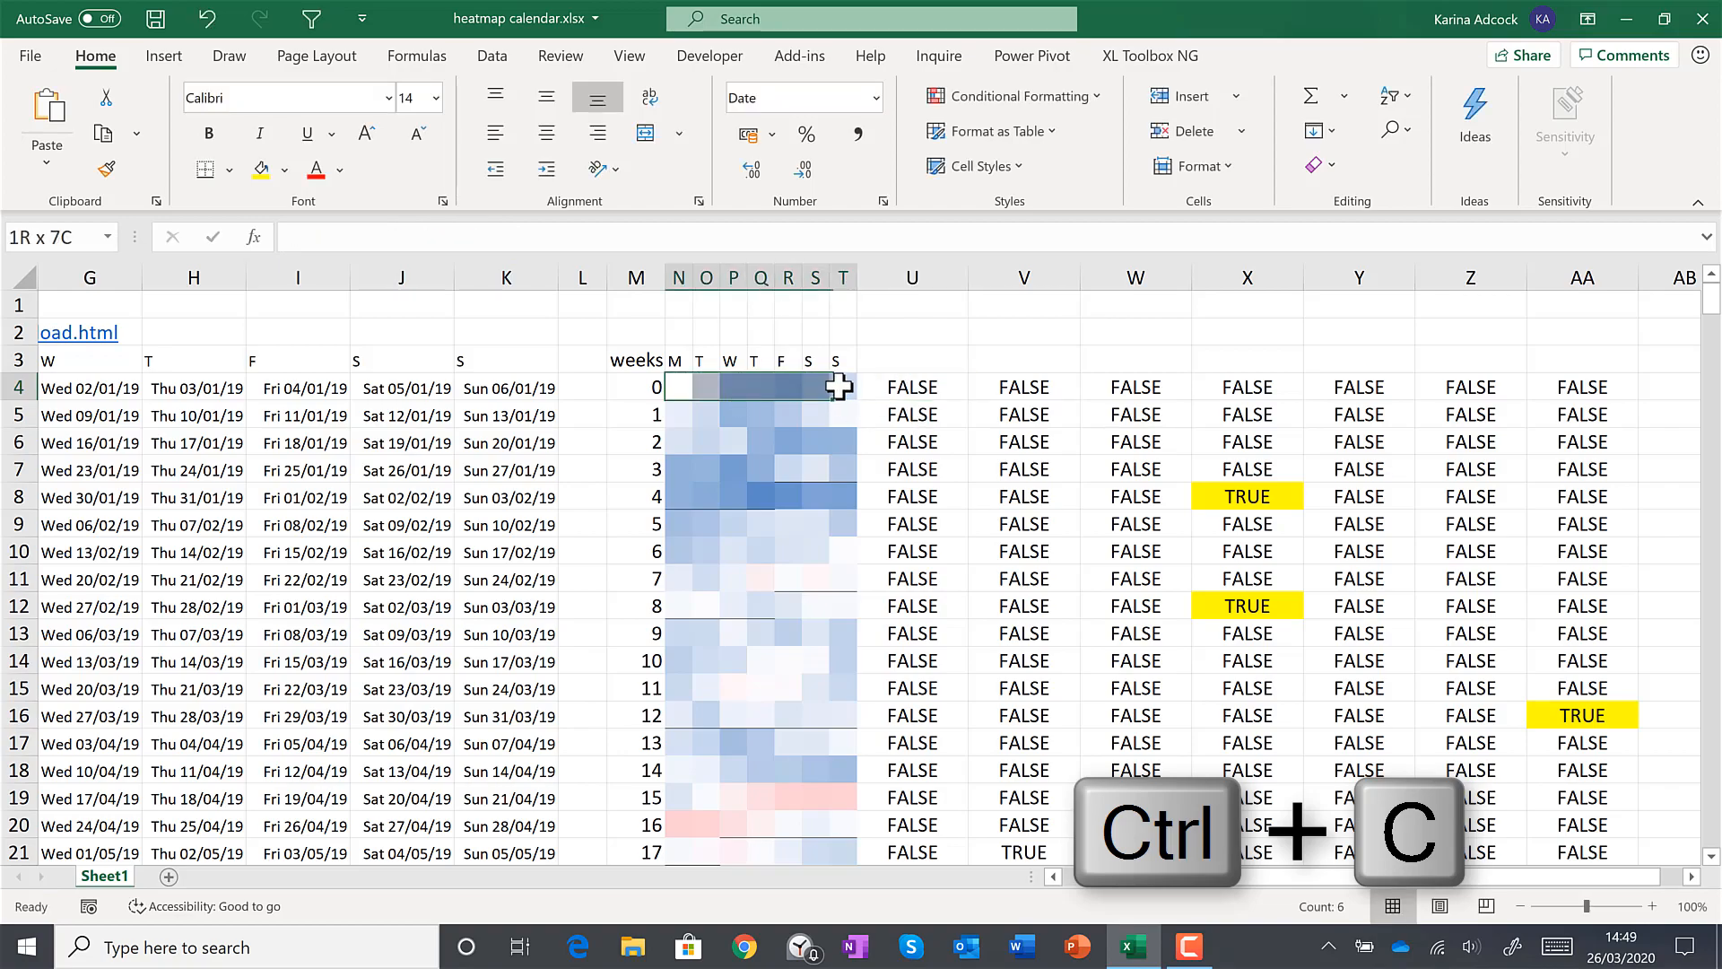
{"action": "key", "text": "ctrl+shift+Down"}
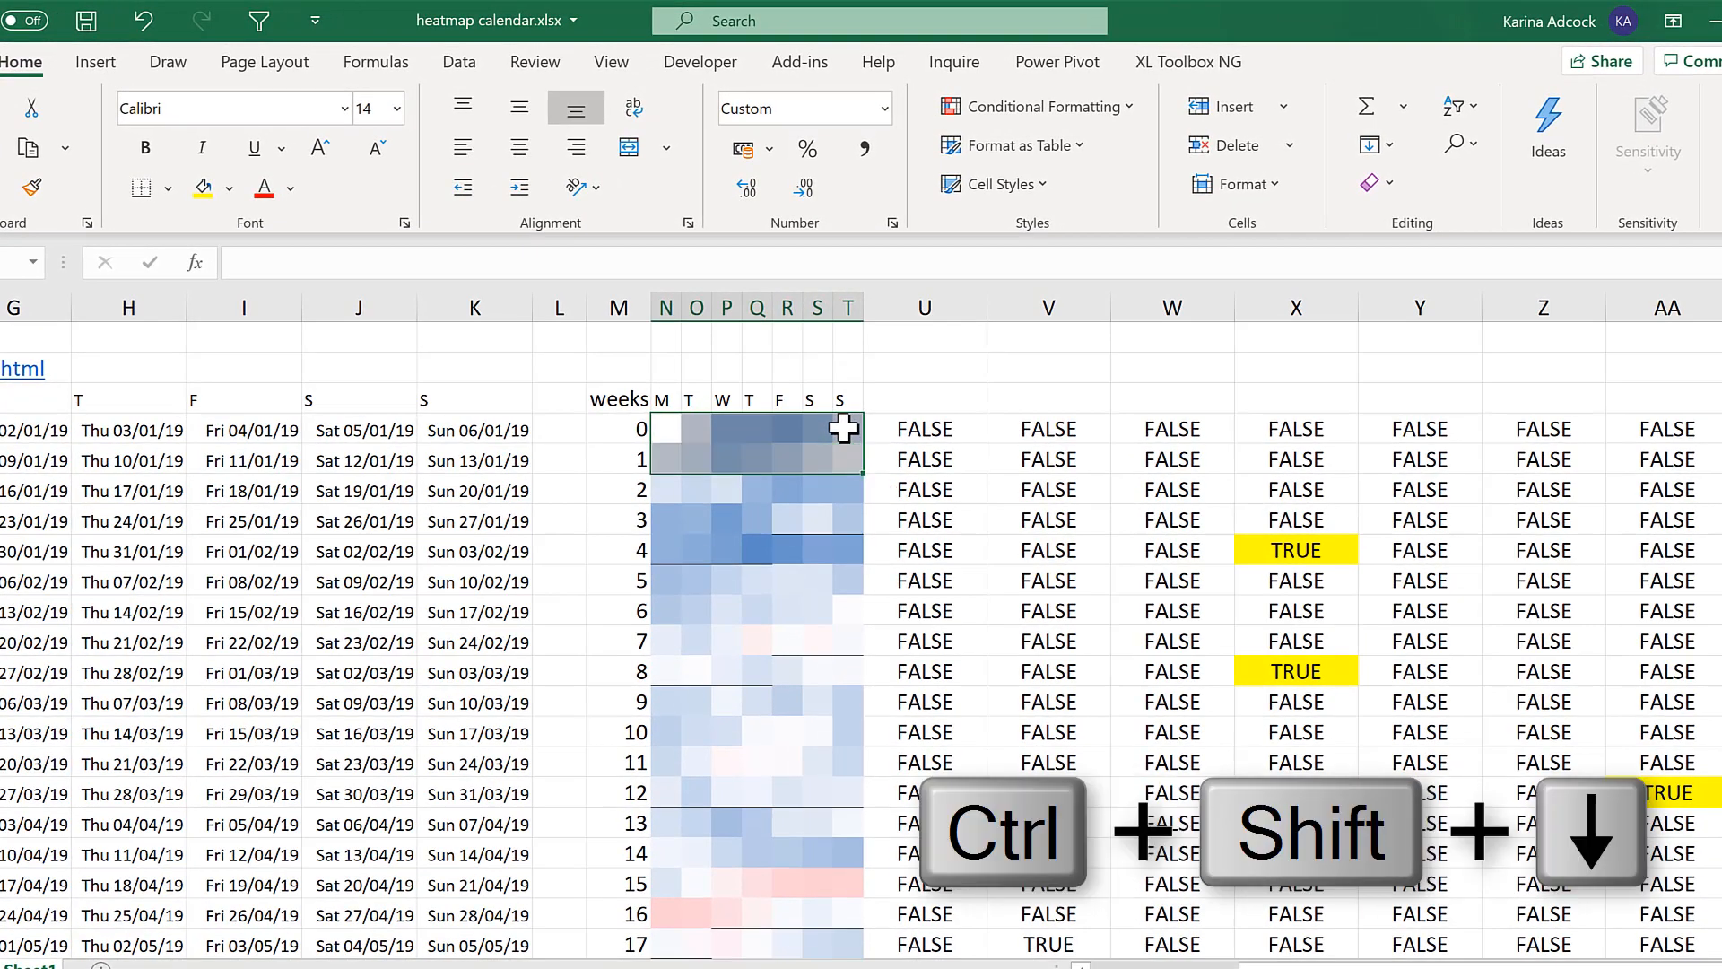
{"action": "key", "text": "ctrl+BackSpace"}
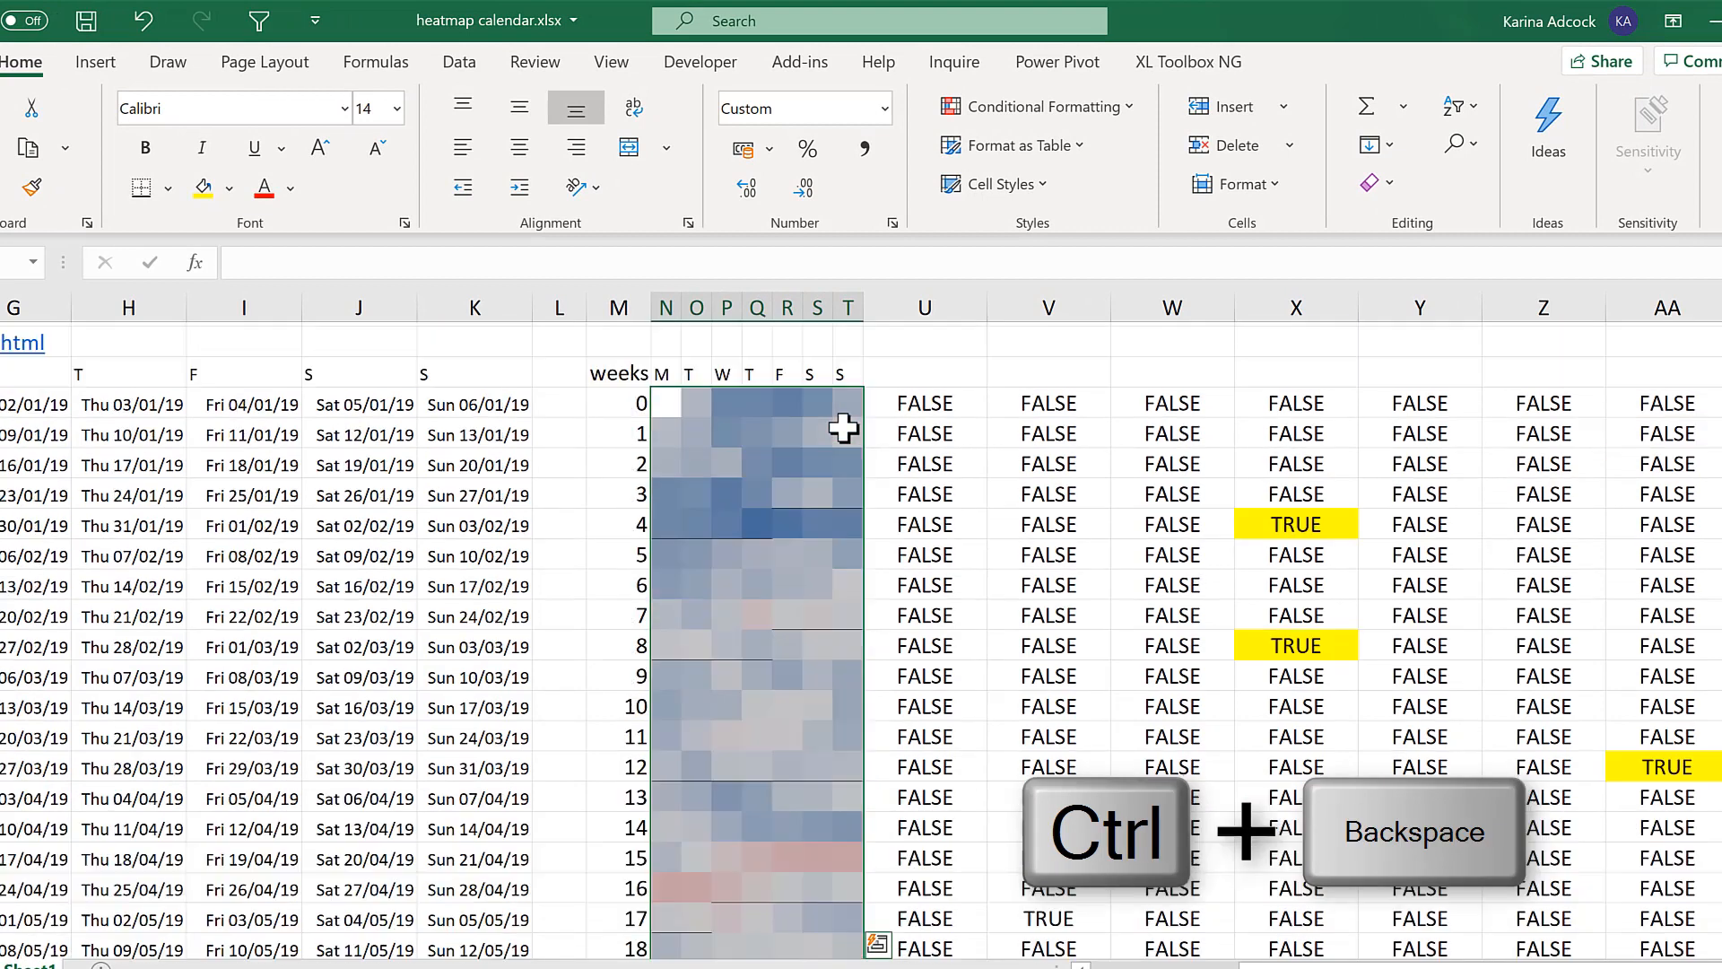
{"action": "left_click", "coordinate": [1059, 109]}
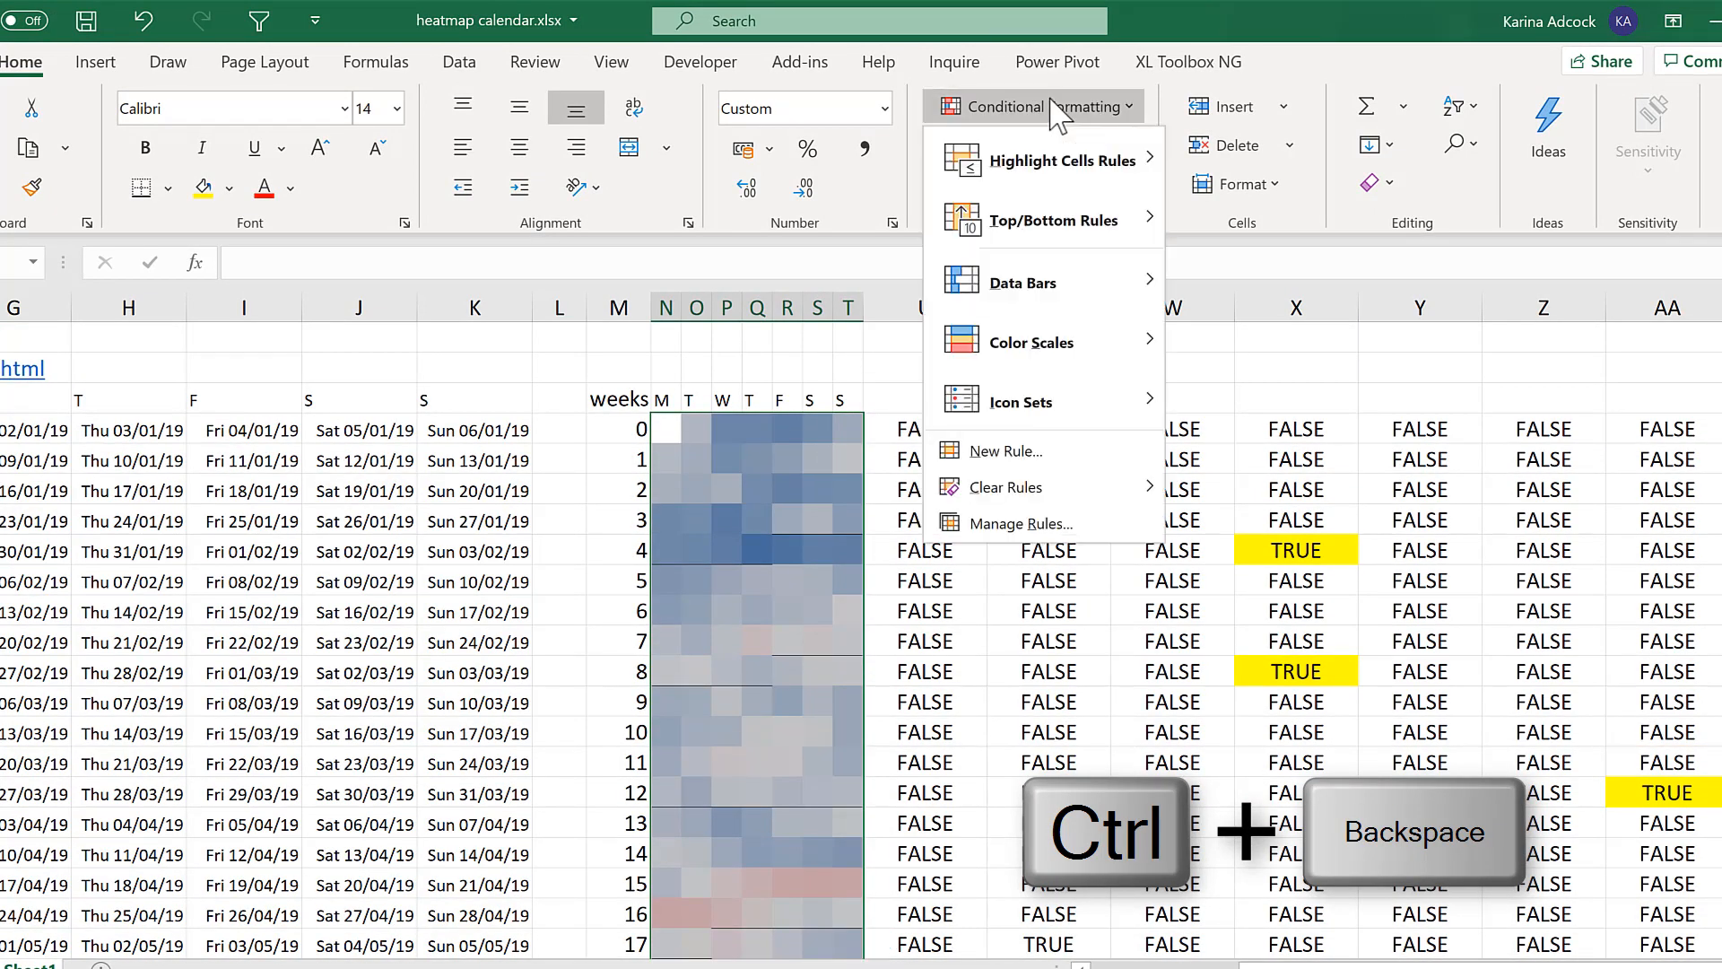
{"action": "left_click", "coordinate": [1063, 453]}
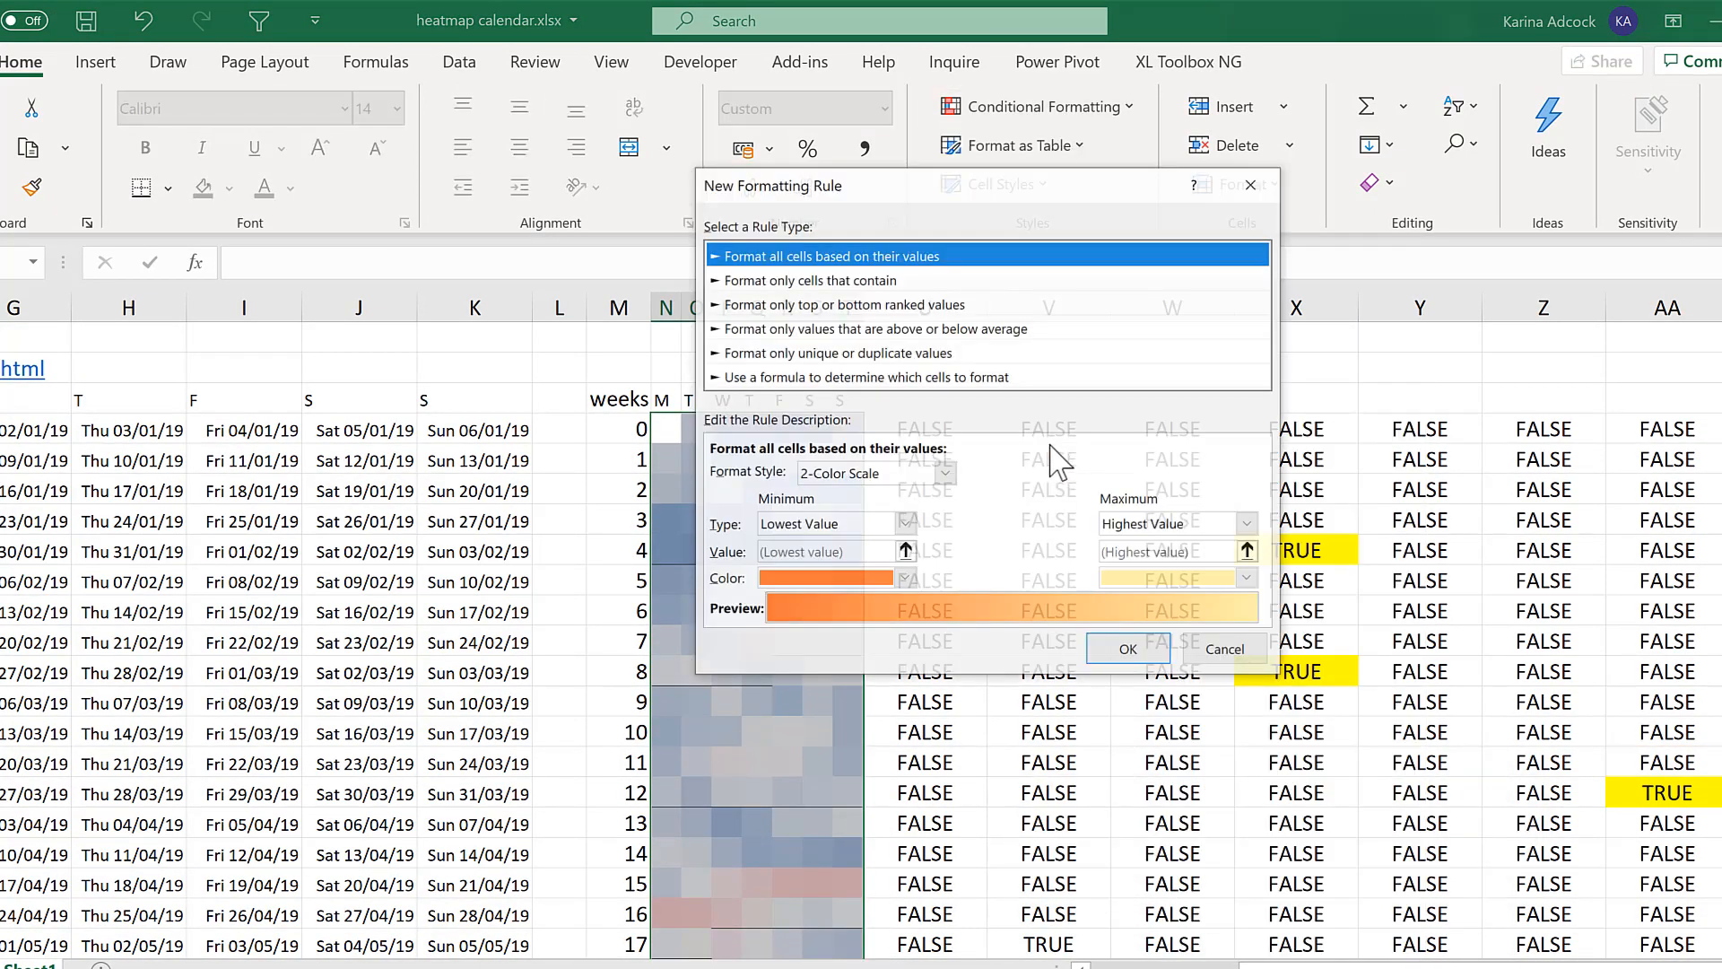
{"action": "left_click", "coordinate": [827, 376]}
{"action": "left_click", "coordinate": [804, 473]}
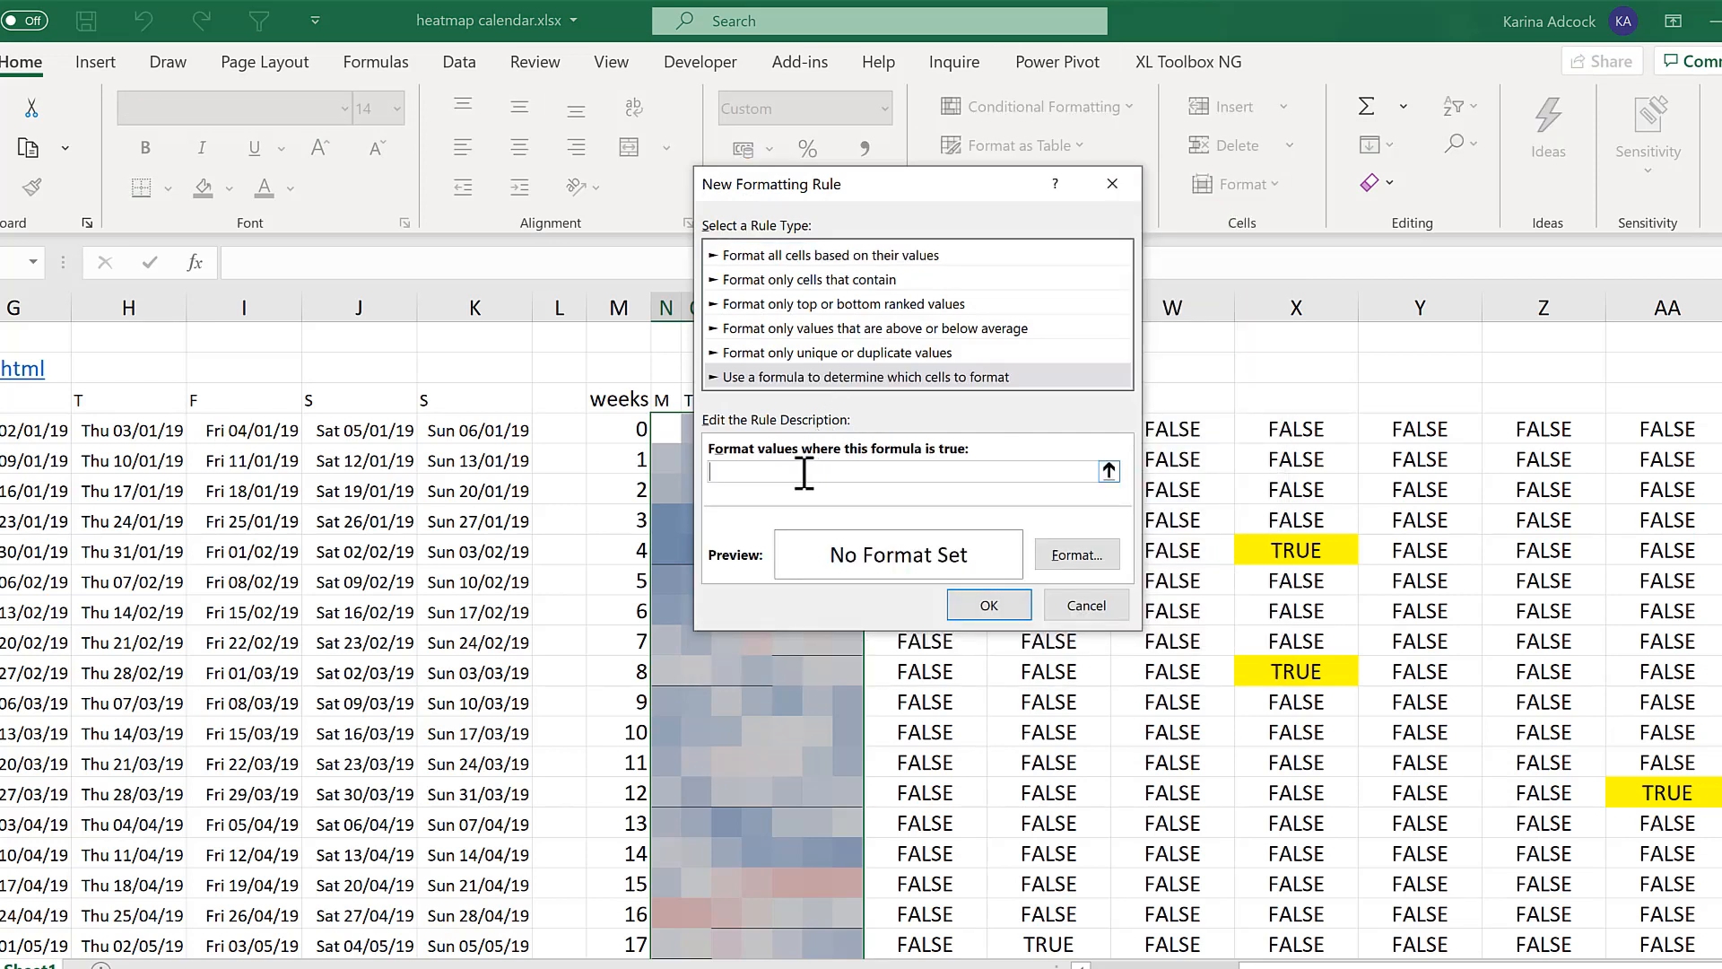
{"action": "key", "text": "ctrl+v"}
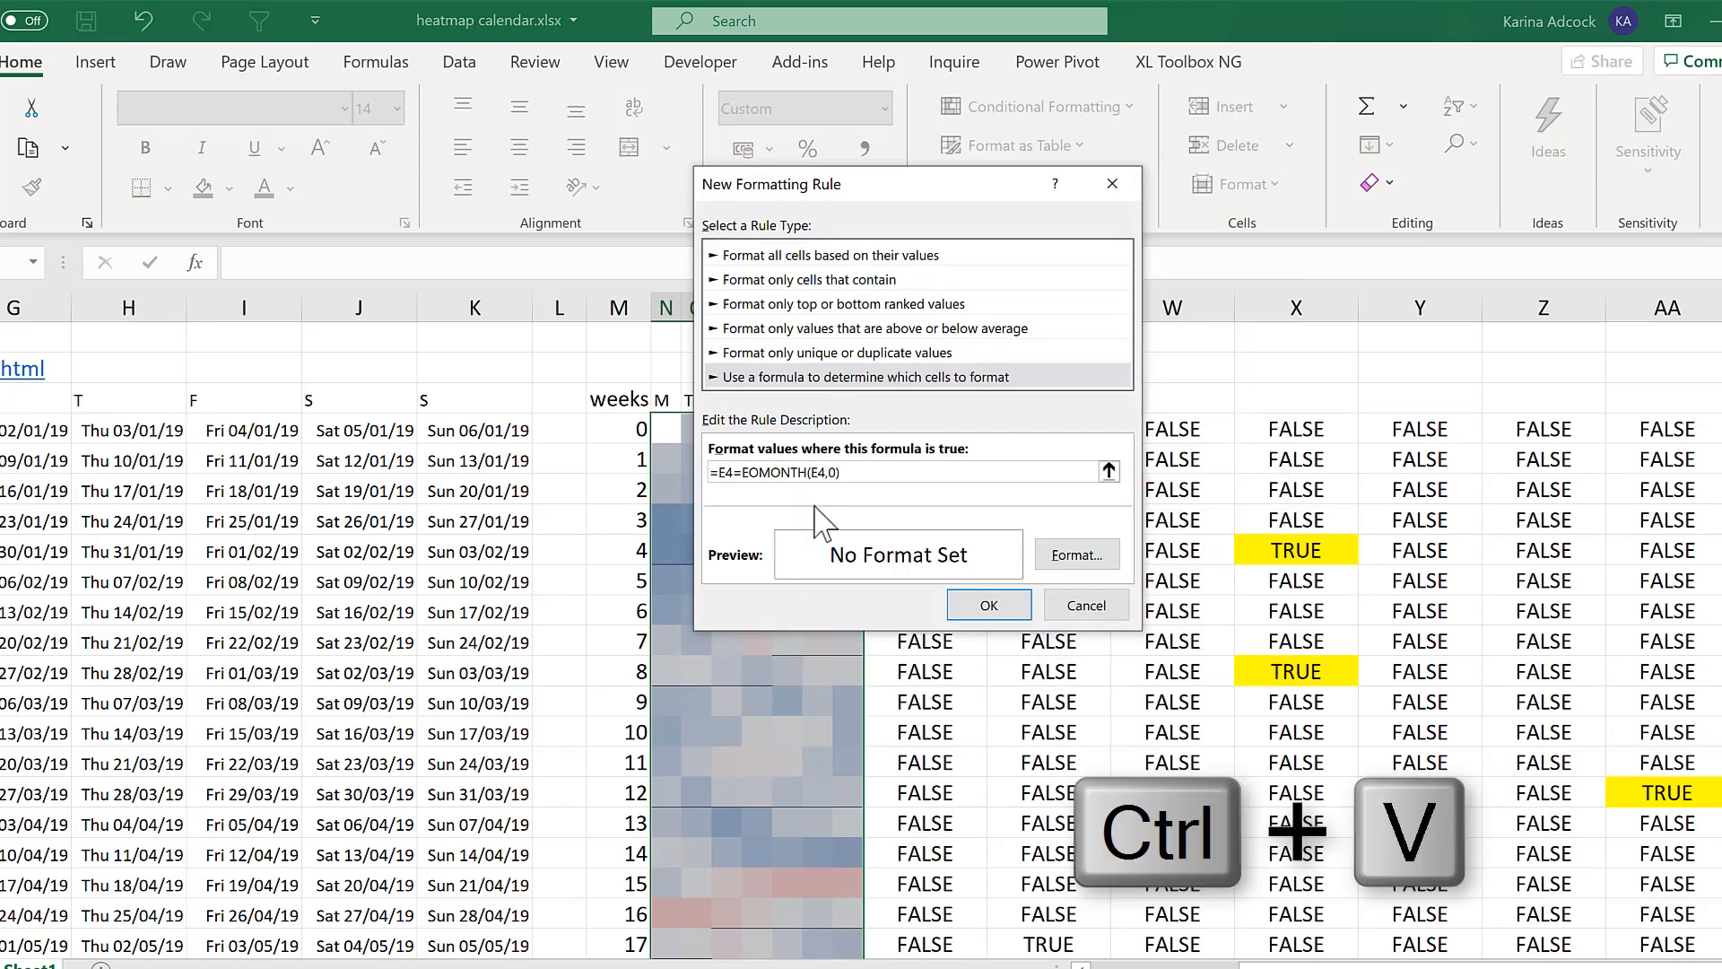
Step: Give the month-end rule a bottom and right border and apply it to the heatmap
{"action": "left_click", "coordinate": [1076, 554]}
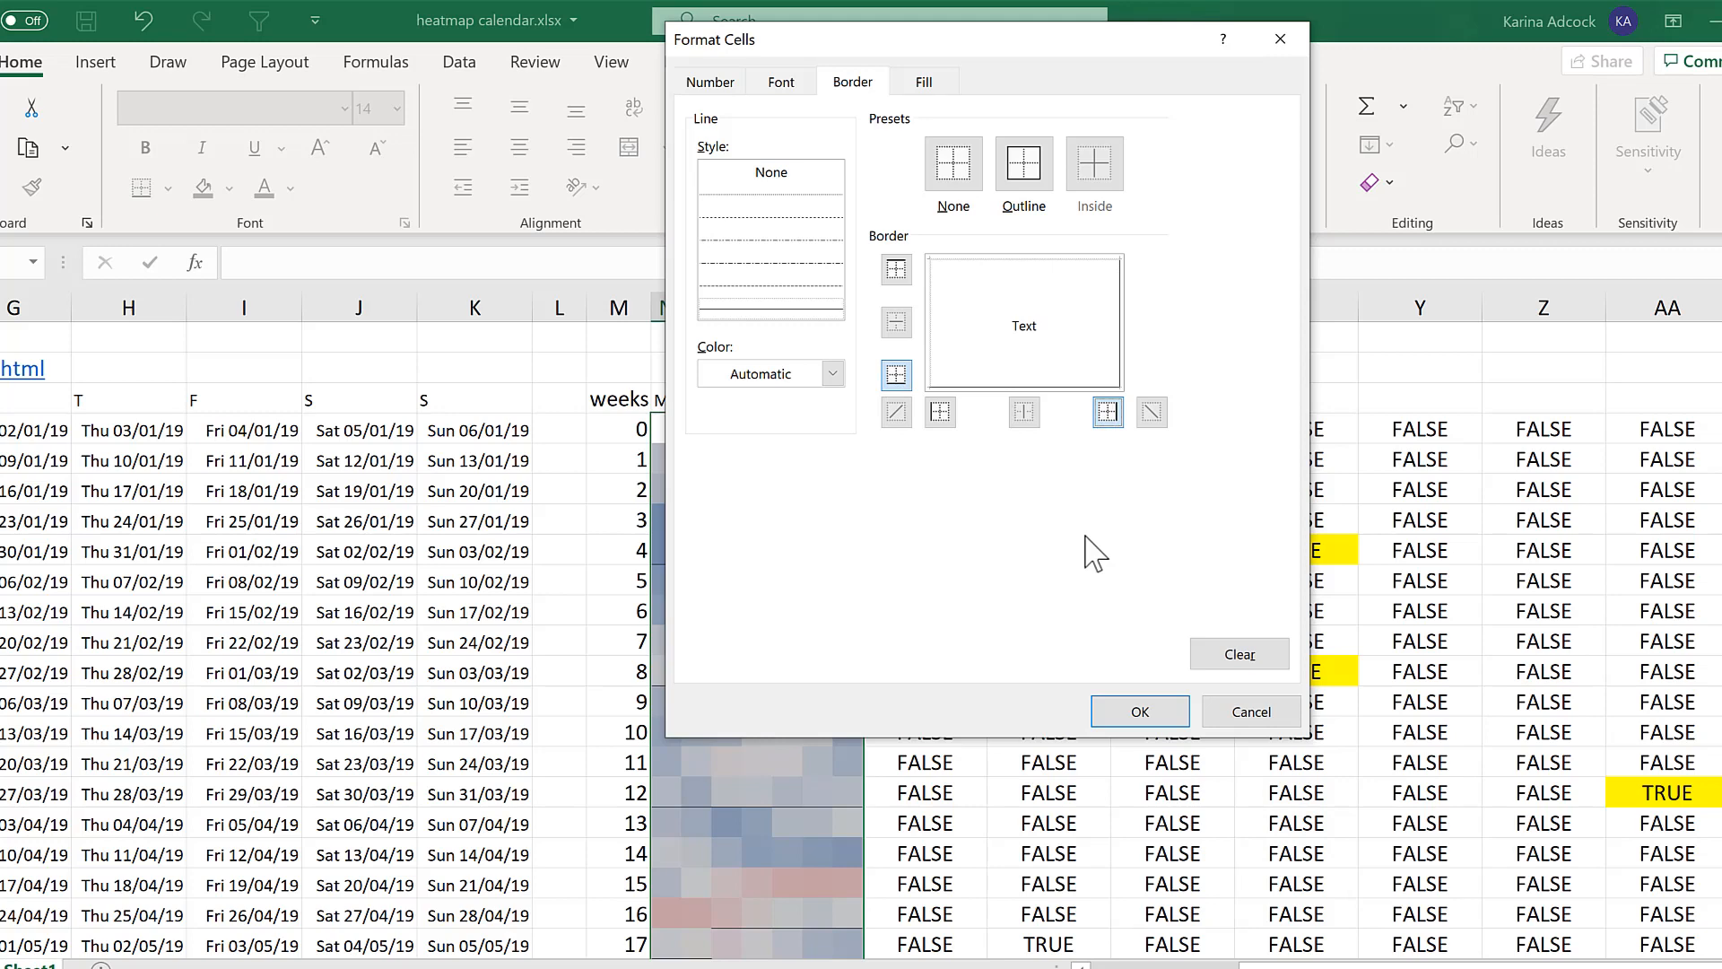
{"action": "left_click", "coordinate": [1132, 713]}
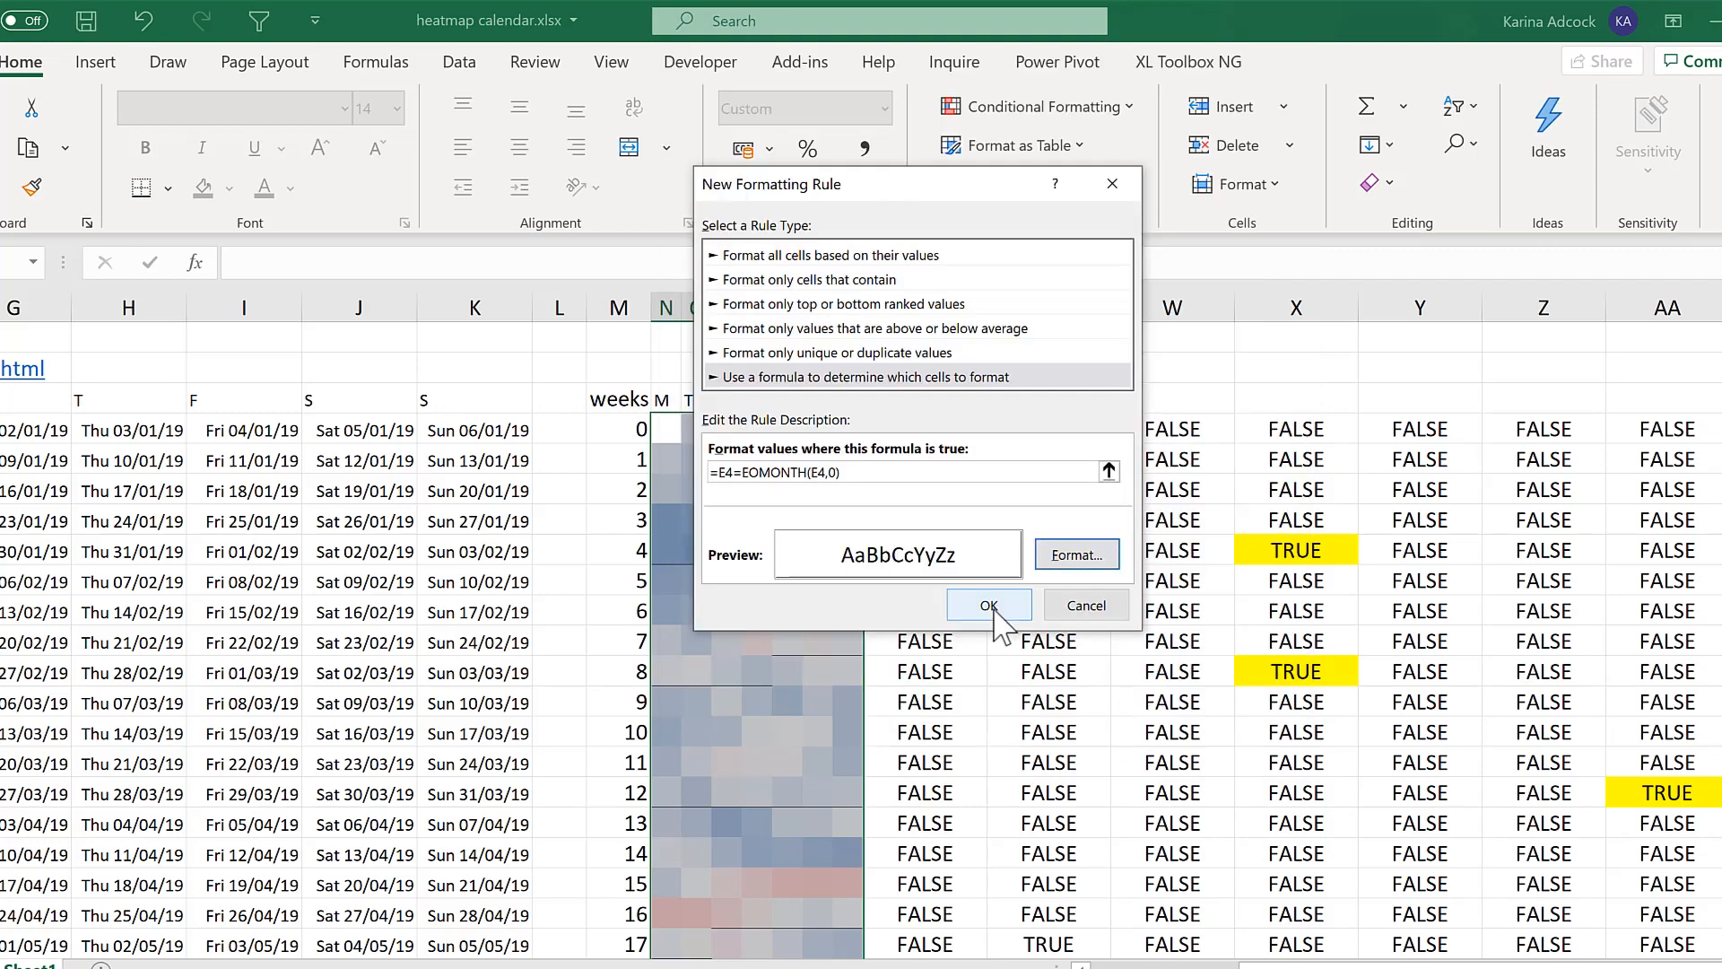
{"action": "left_click", "coordinate": [989, 606]}
{"action": "left_click", "coordinate": [970, 520]}
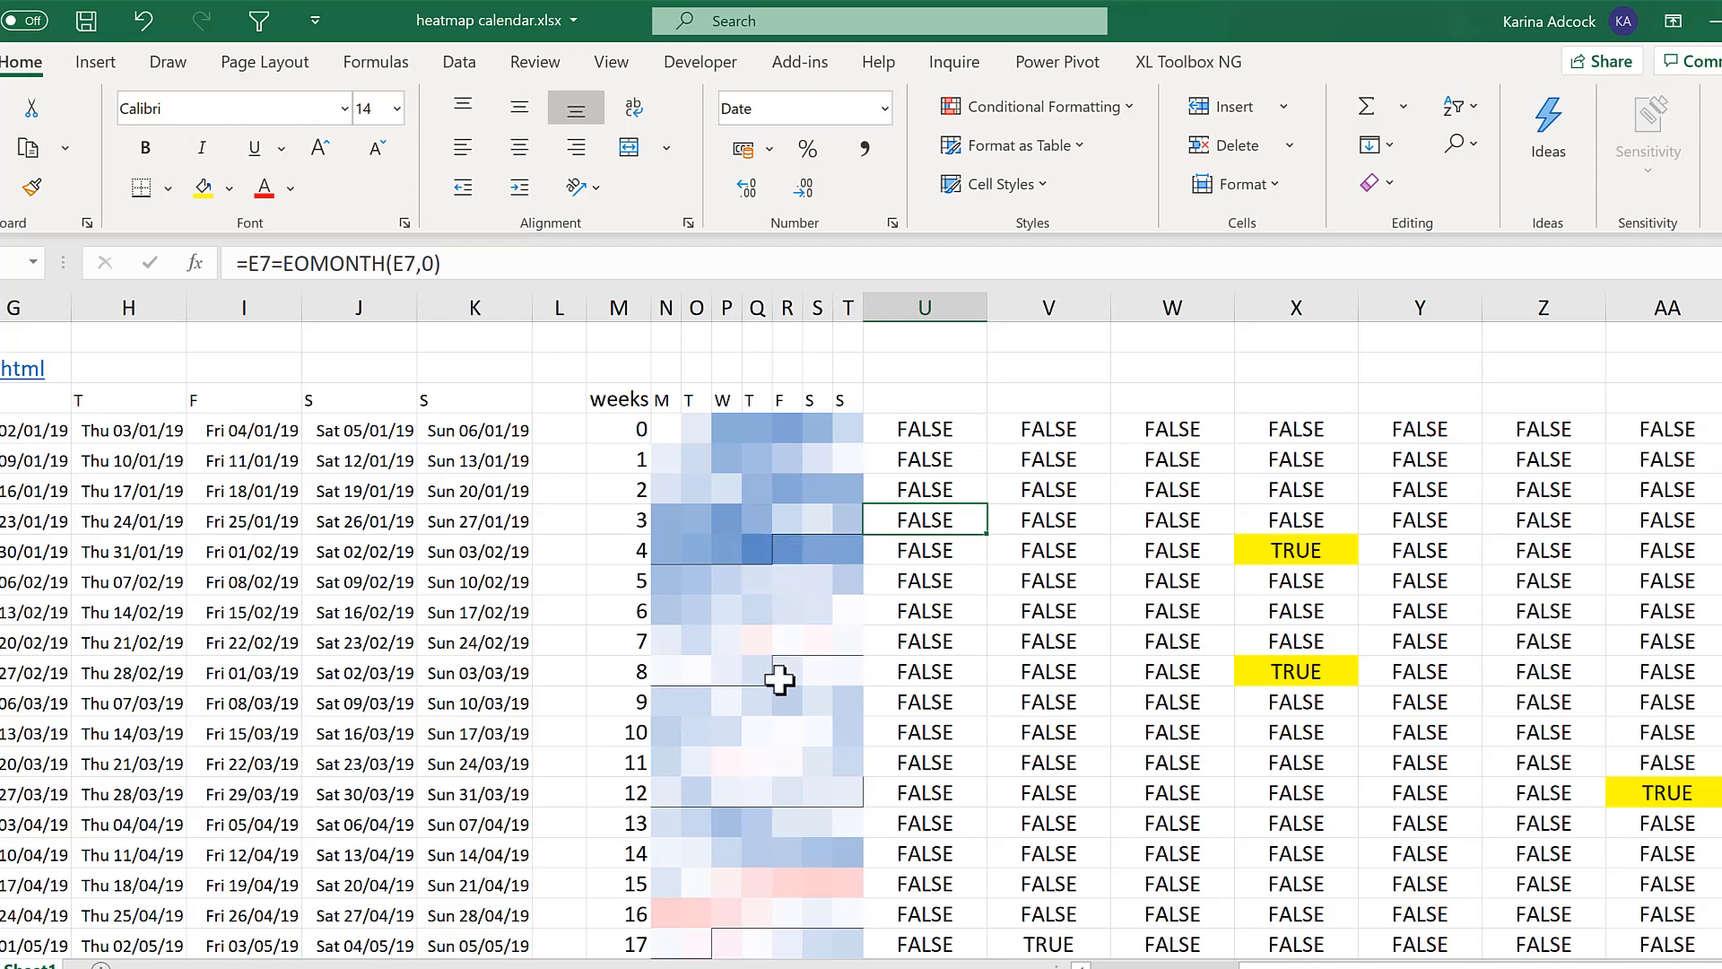
Step: Add a right border to the heatmap's last Sunday column, from T4 down to its end
{"action": "scroll", "coordinate": [814, 689], "scroll_direction": "down", "scroll_amount": 2}
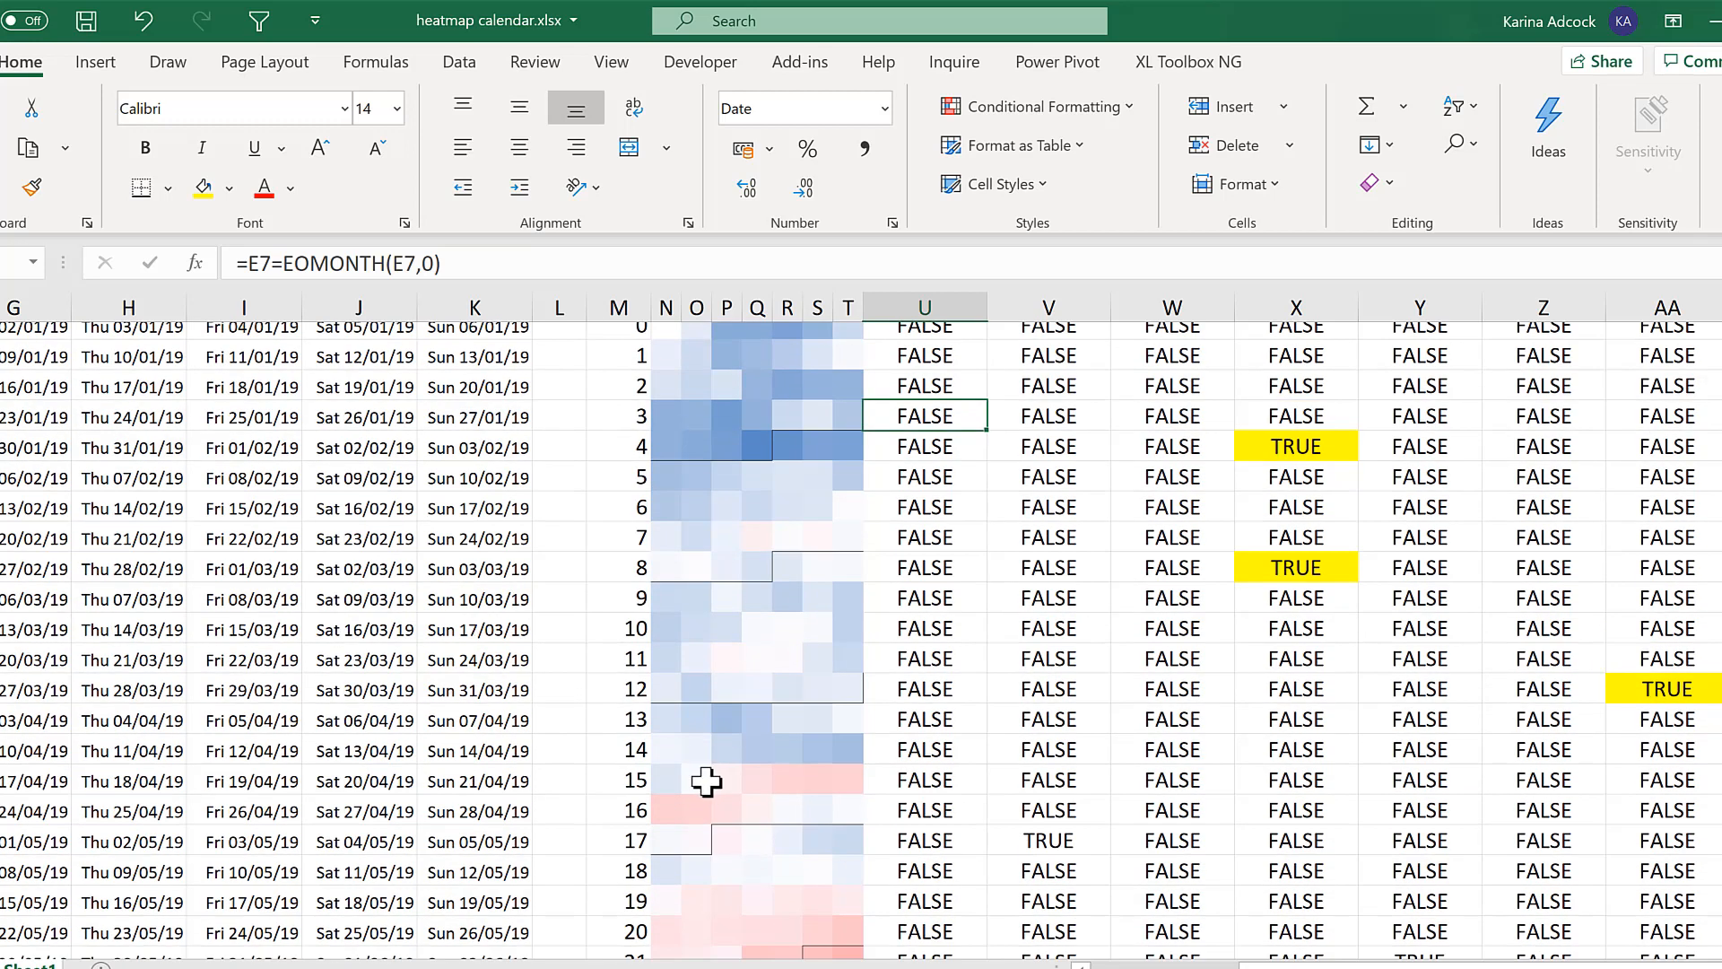
{"action": "scroll", "coordinate": [782, 711], "scroll_direction": "down", "scroll_amount": 4}
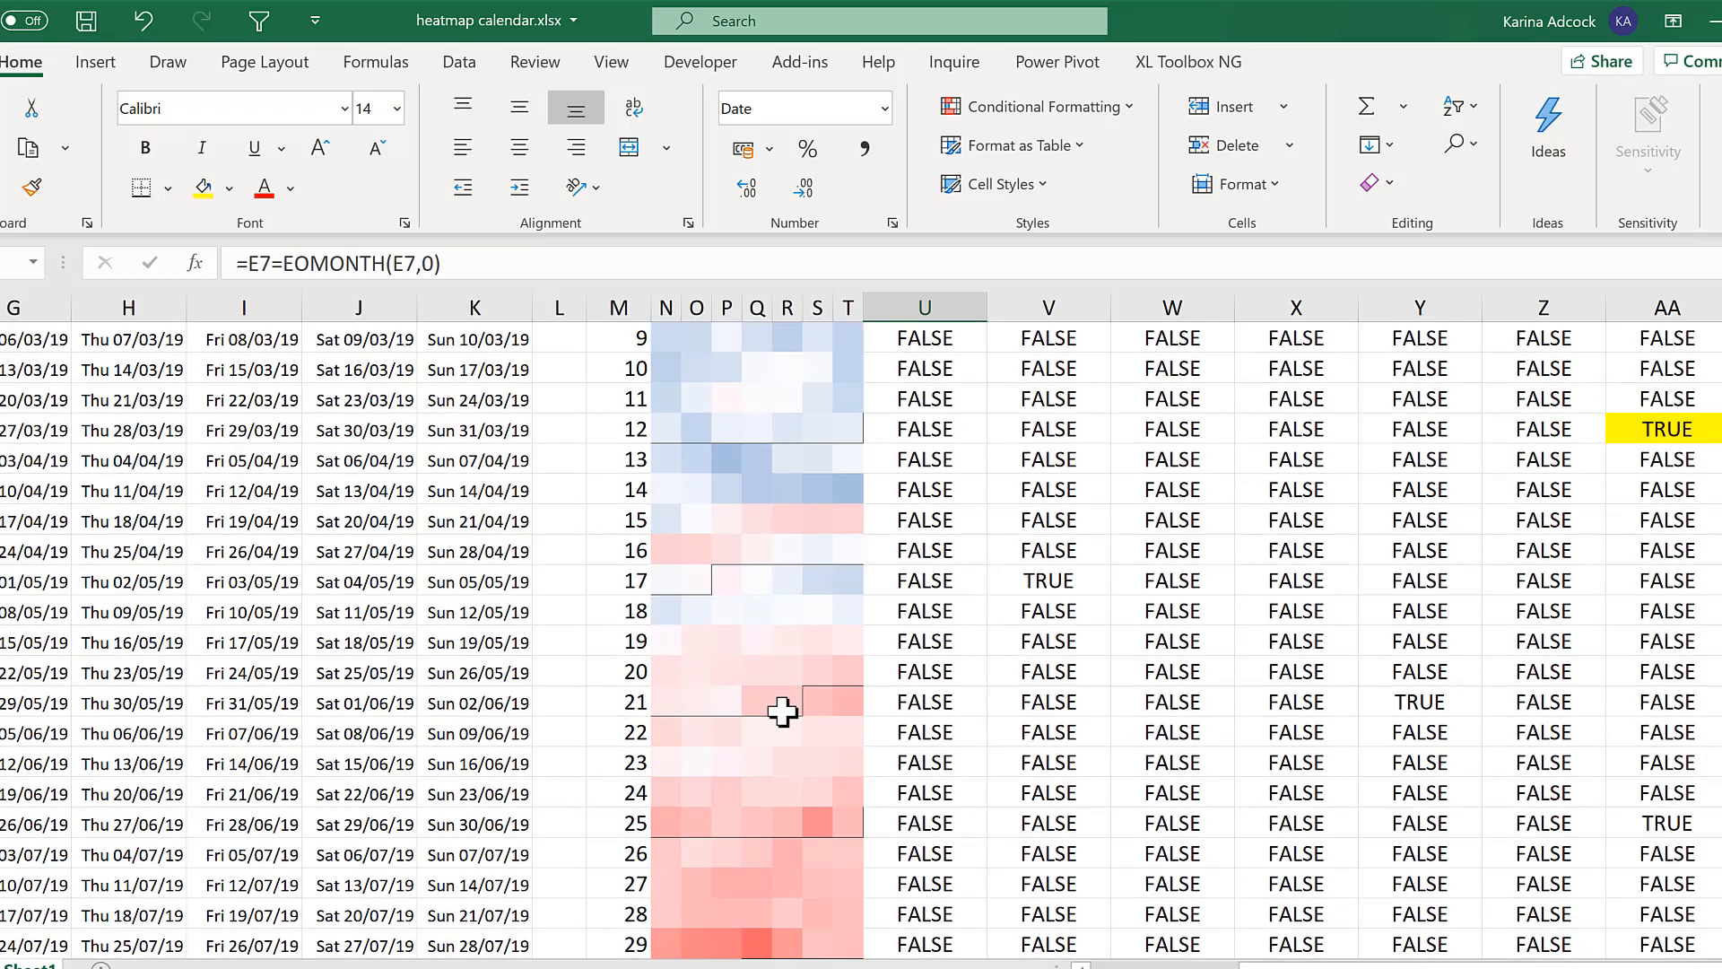
{"action": "scroll", "coordinate": [783, 711], "scroll_direction": "down", "scroll_amount": 6}
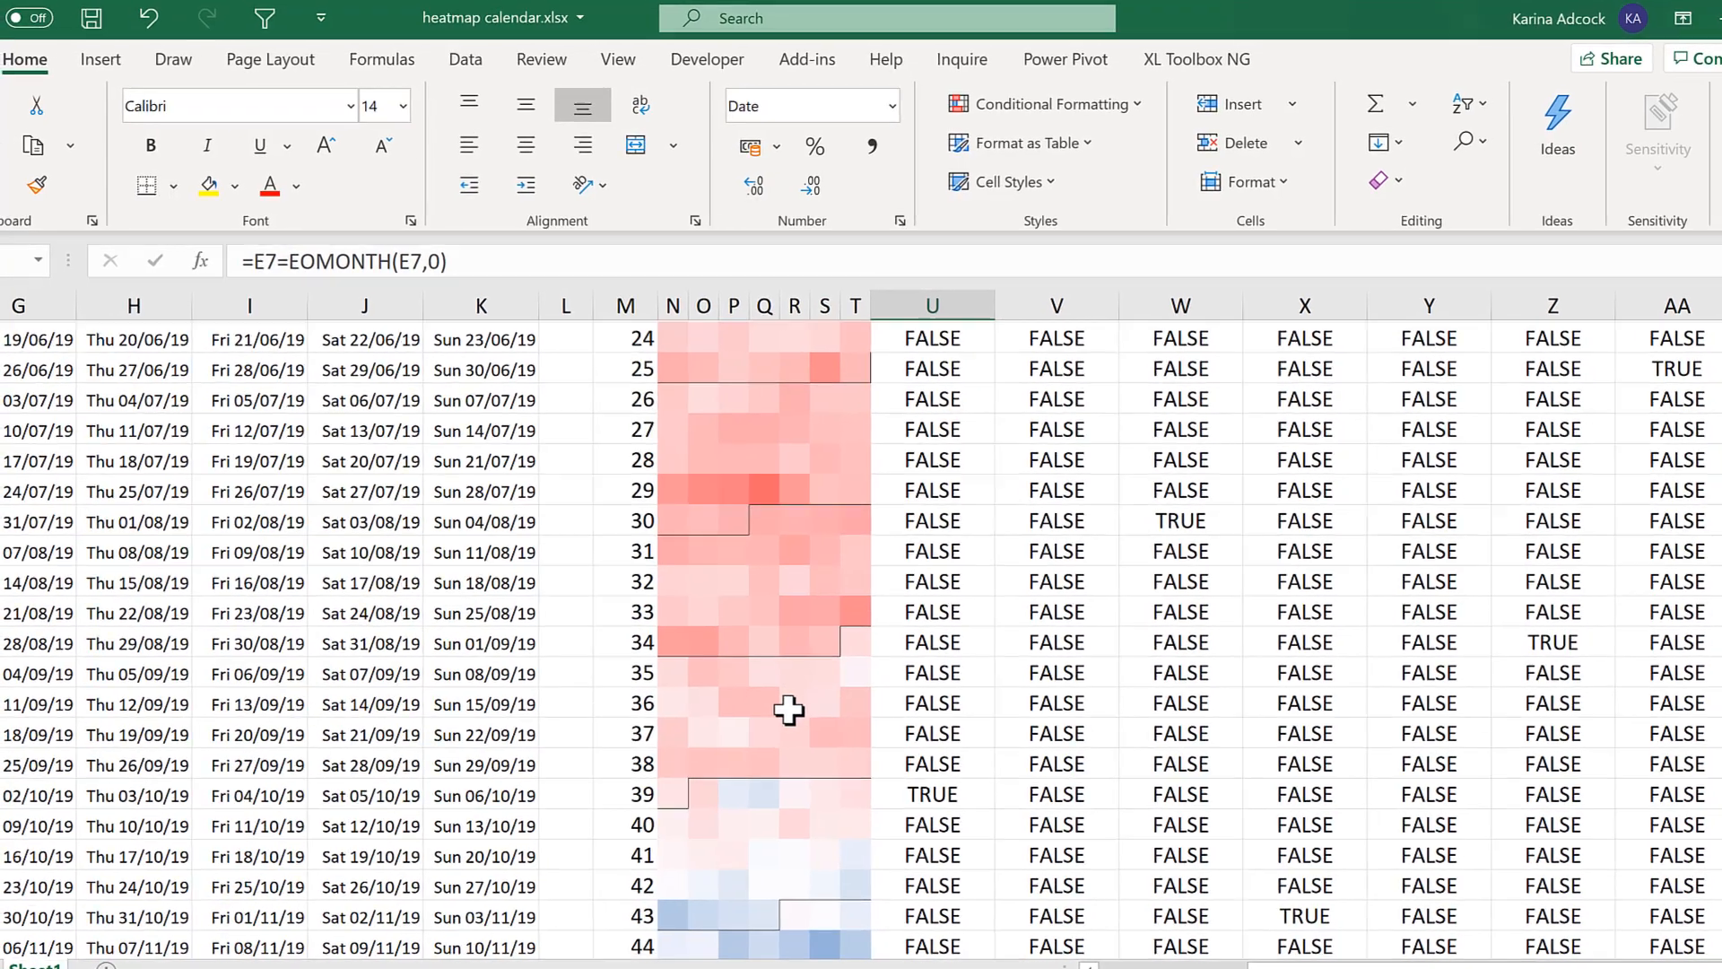
{"action": "scroll", "coordinate": [913, 690], "scroll_direction": "up", "scroll_amount": 12}
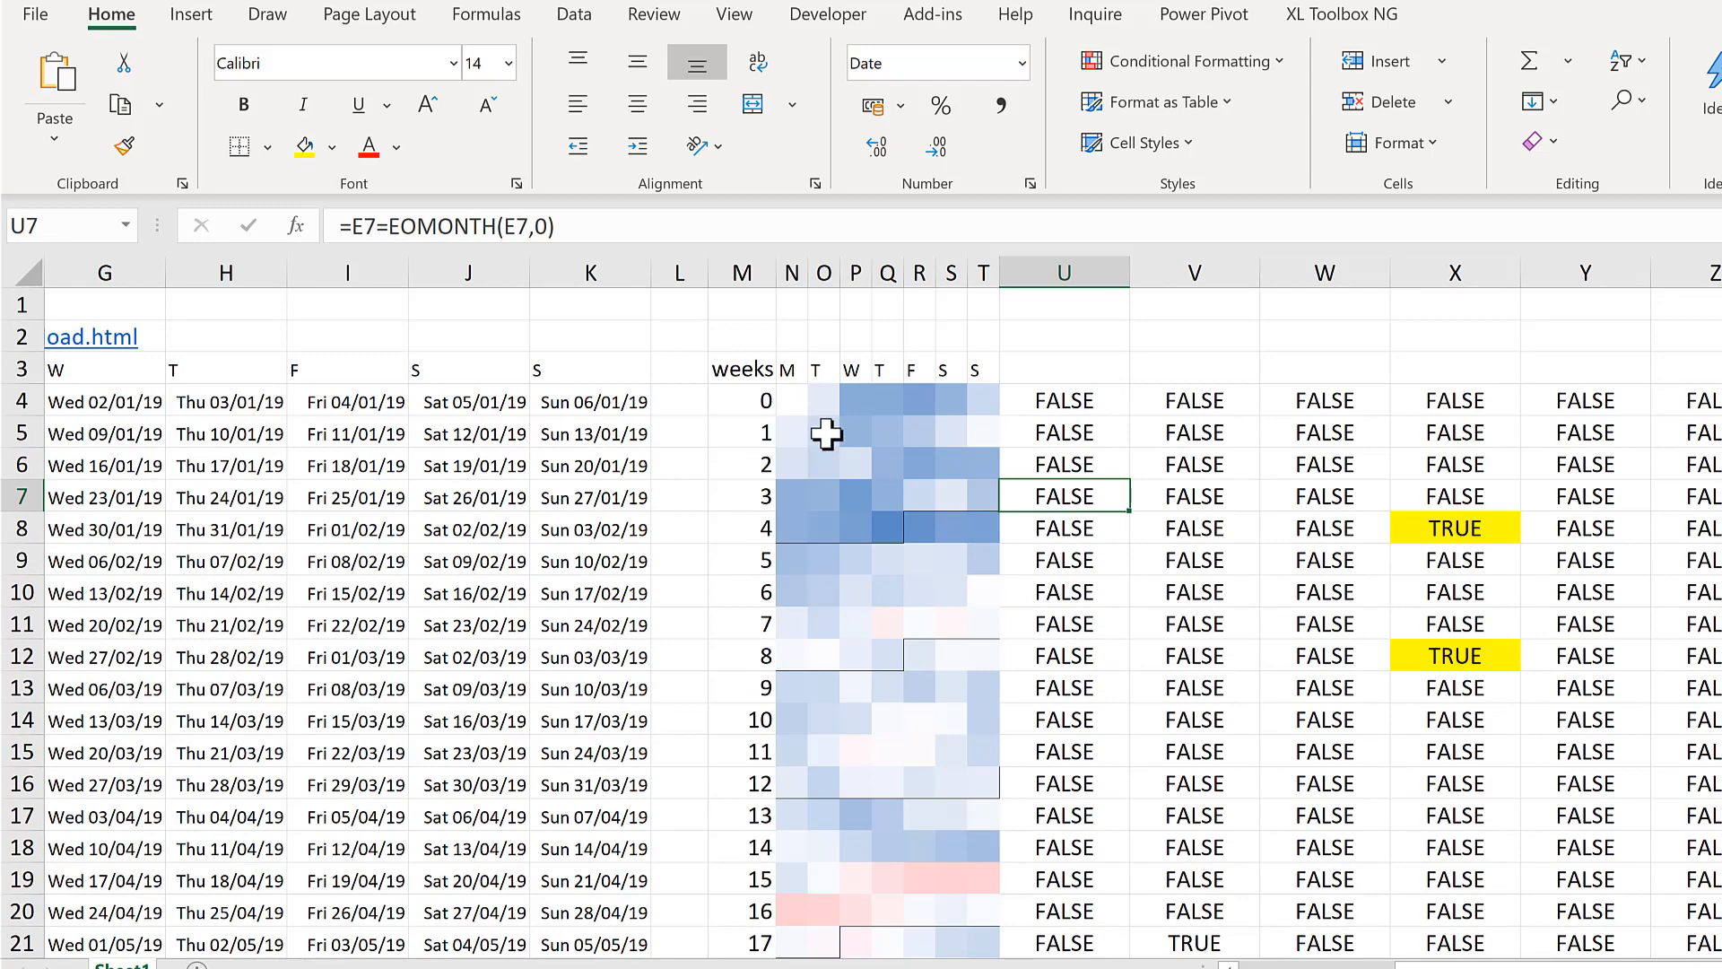
{"action": "left_click", "coordinate": [983, 401]}
{"action": "key", "text": "ctrl+shift+Down"}
{"action": "left_click", "coordinate": [267, 147]}
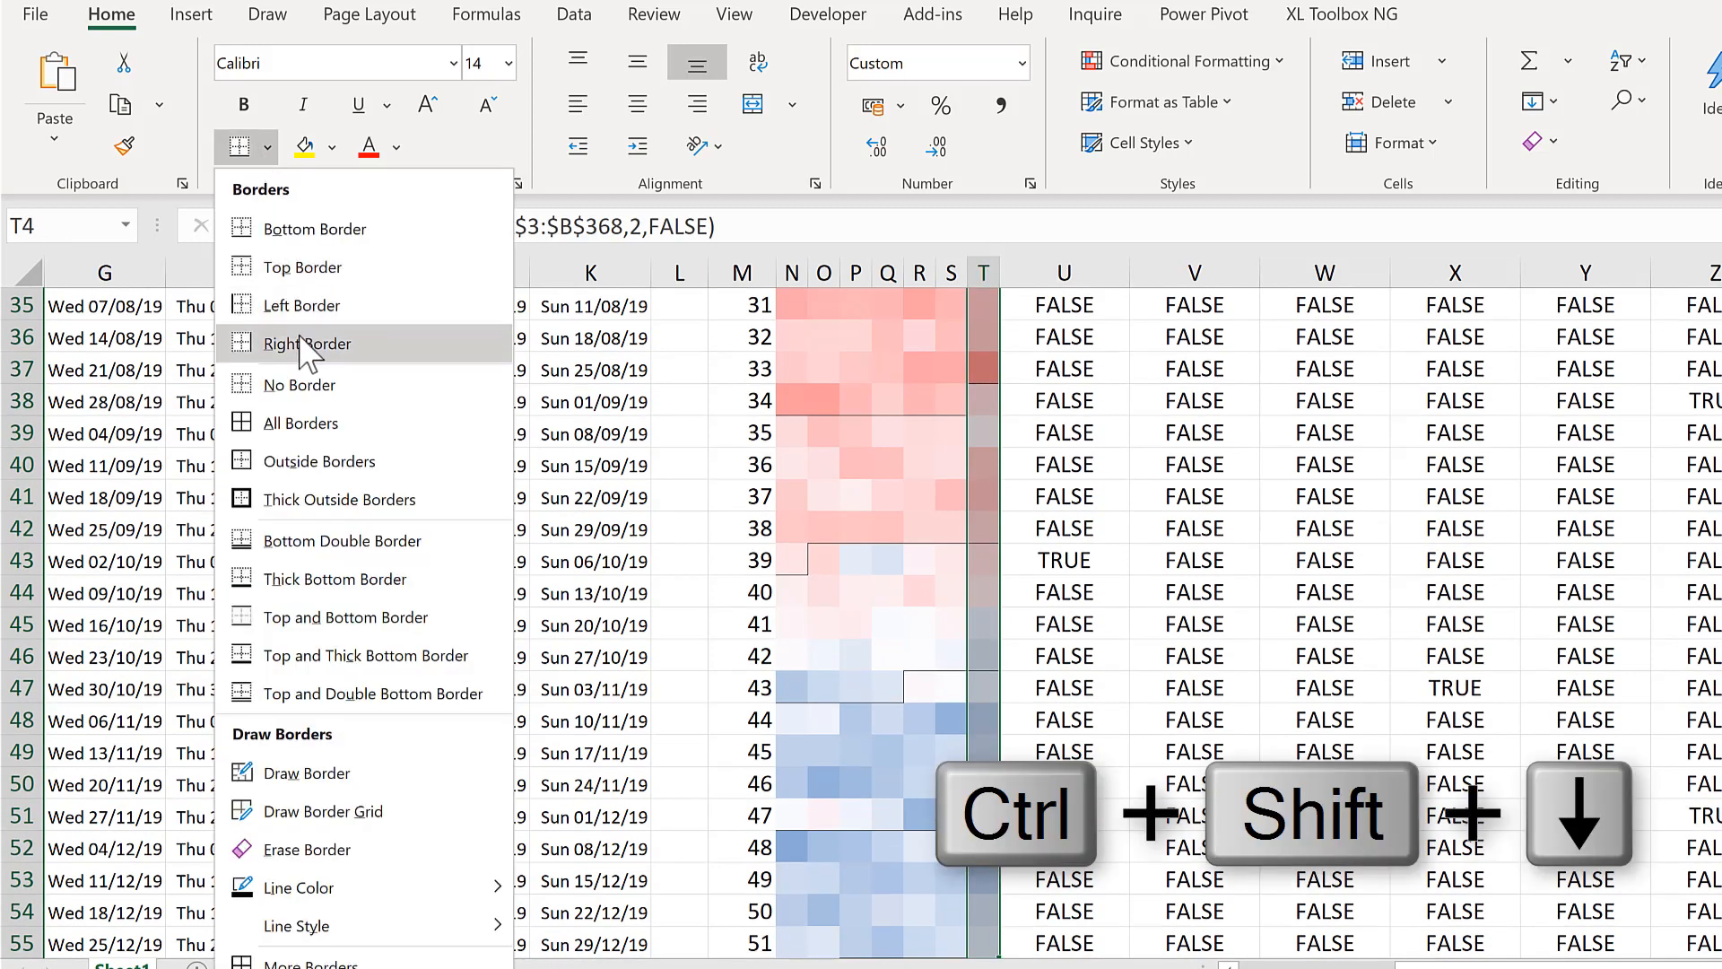
{"action": "left_click", "coordinate": [305, 350]}
Step: Add a left border to the heatmap's Monday column, from N5 down to its end
{"action": "scroll", "coordinate": [780, 430], "scroll_direction": "up", "scroll_amount": 10}
{"action": "left_click", "coordinate": [789, 430]}
{"action": "key", "text": "ctrl+shift+Down"}
{"action": "left_click", "coordinate": [268, 146]}
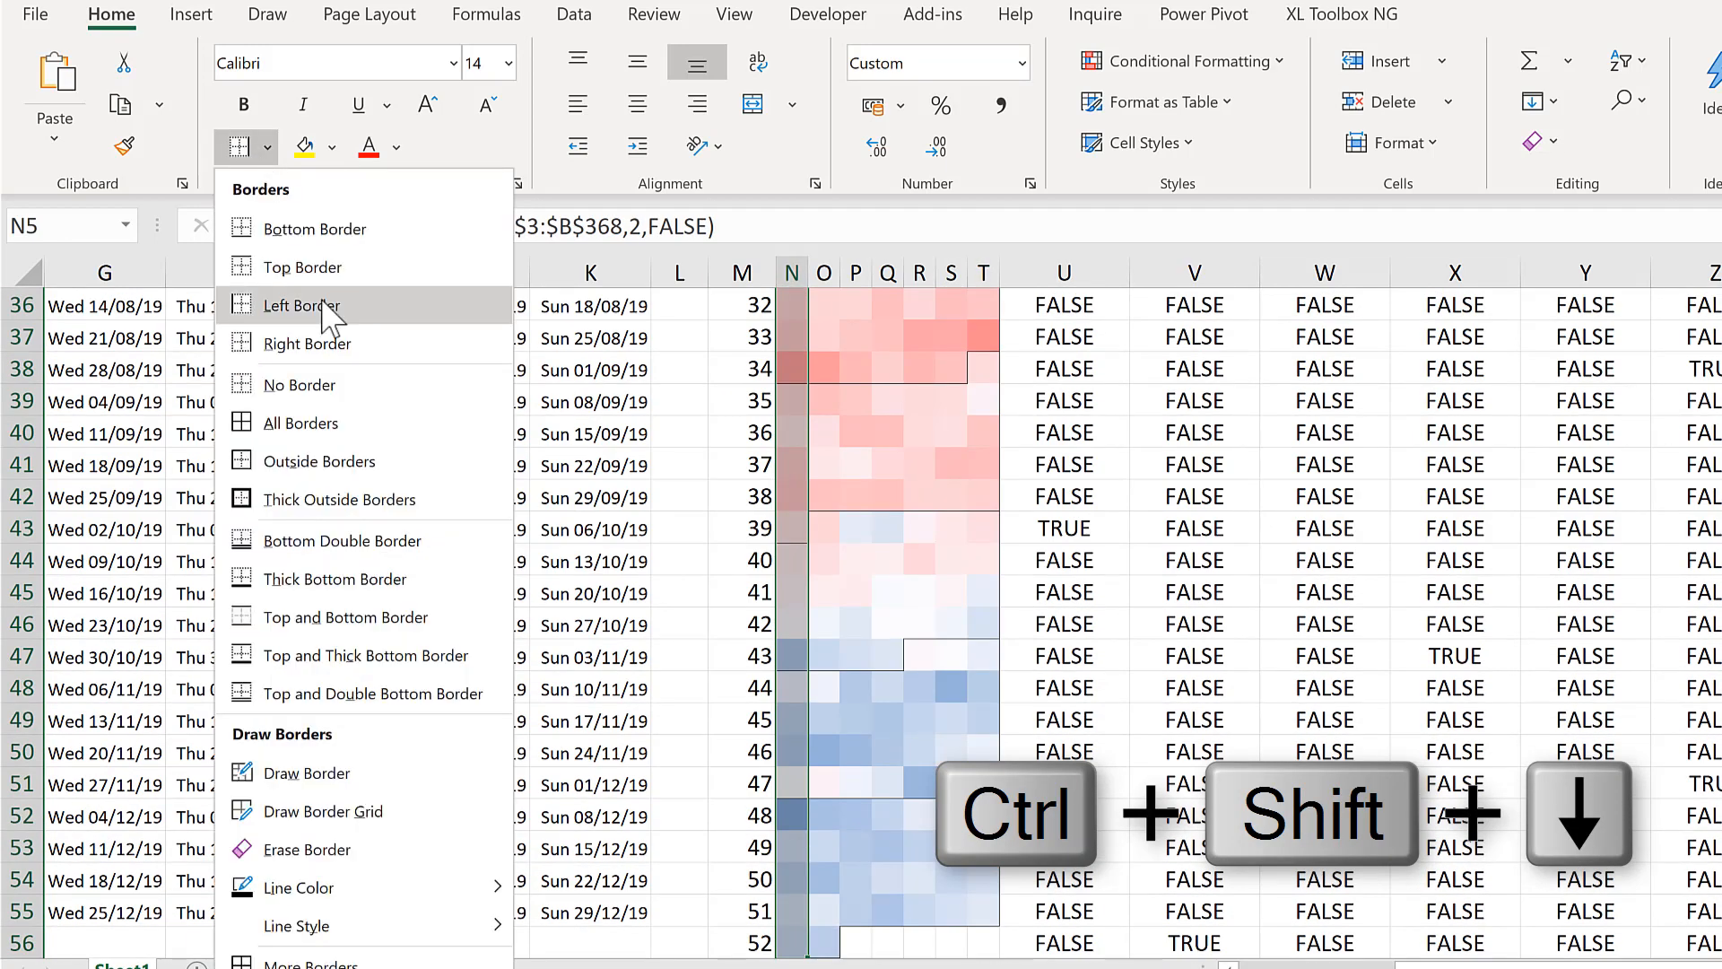
{"action": "left_click", "coordinate": [324, 305]}
Step: Add a top border to the first heatmap week across O4:T4
{"action": "scroll", "coordinate": [762, 412], "scroll_direction": "up", "scroll_amount": 12}
{"action": "left_click_drag", "start_coordinate": [823, 401], "coordinate": [983, 401]}
{"action": "left_click", "coordinate": [267, 146]}
{"action": "left_click", "coordinate": [336, 270]}
Step: Add a right border and a bottom border to the blank heatmap cell N4
{"action": "left_click", "coordinate": [792, 401]}
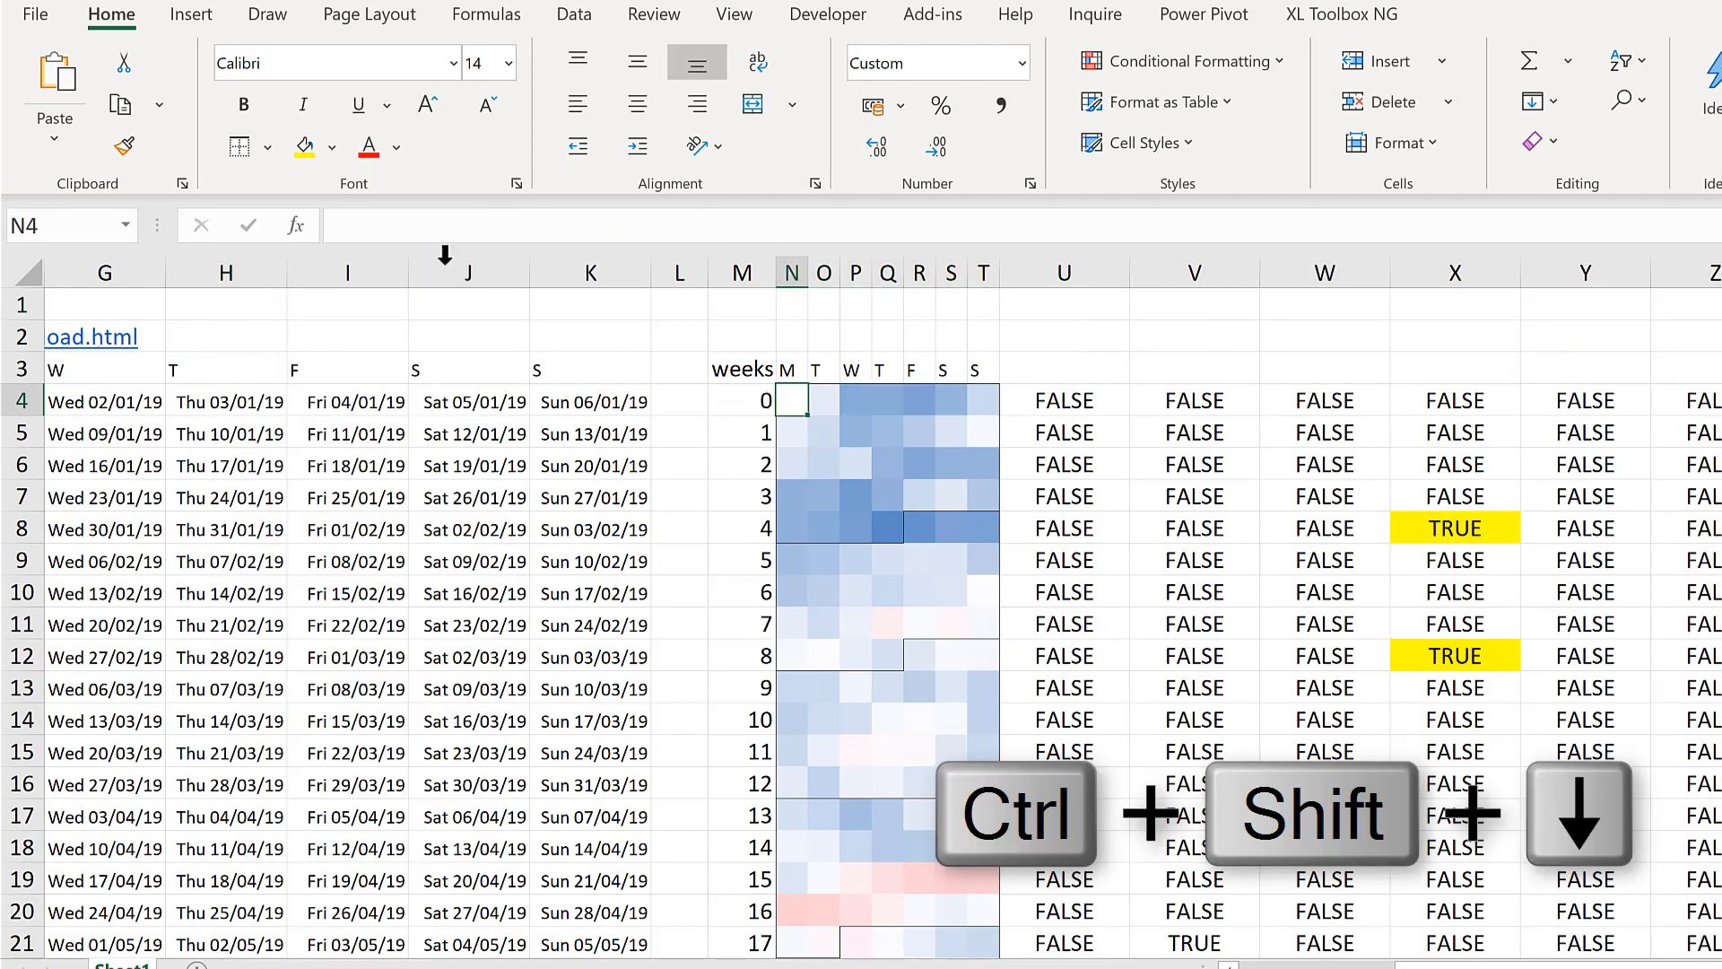
{"action": "left_click", "coordinate": [267, 146]}
{"action": "left_click", "coordinate": [305, 344]}
{"action": "left_click", "coordinate": [267, 146]}
{"action": "left_click", "coordinate": [304, 227]}
{"action": "left_click", "coordinate": [919, 305]}
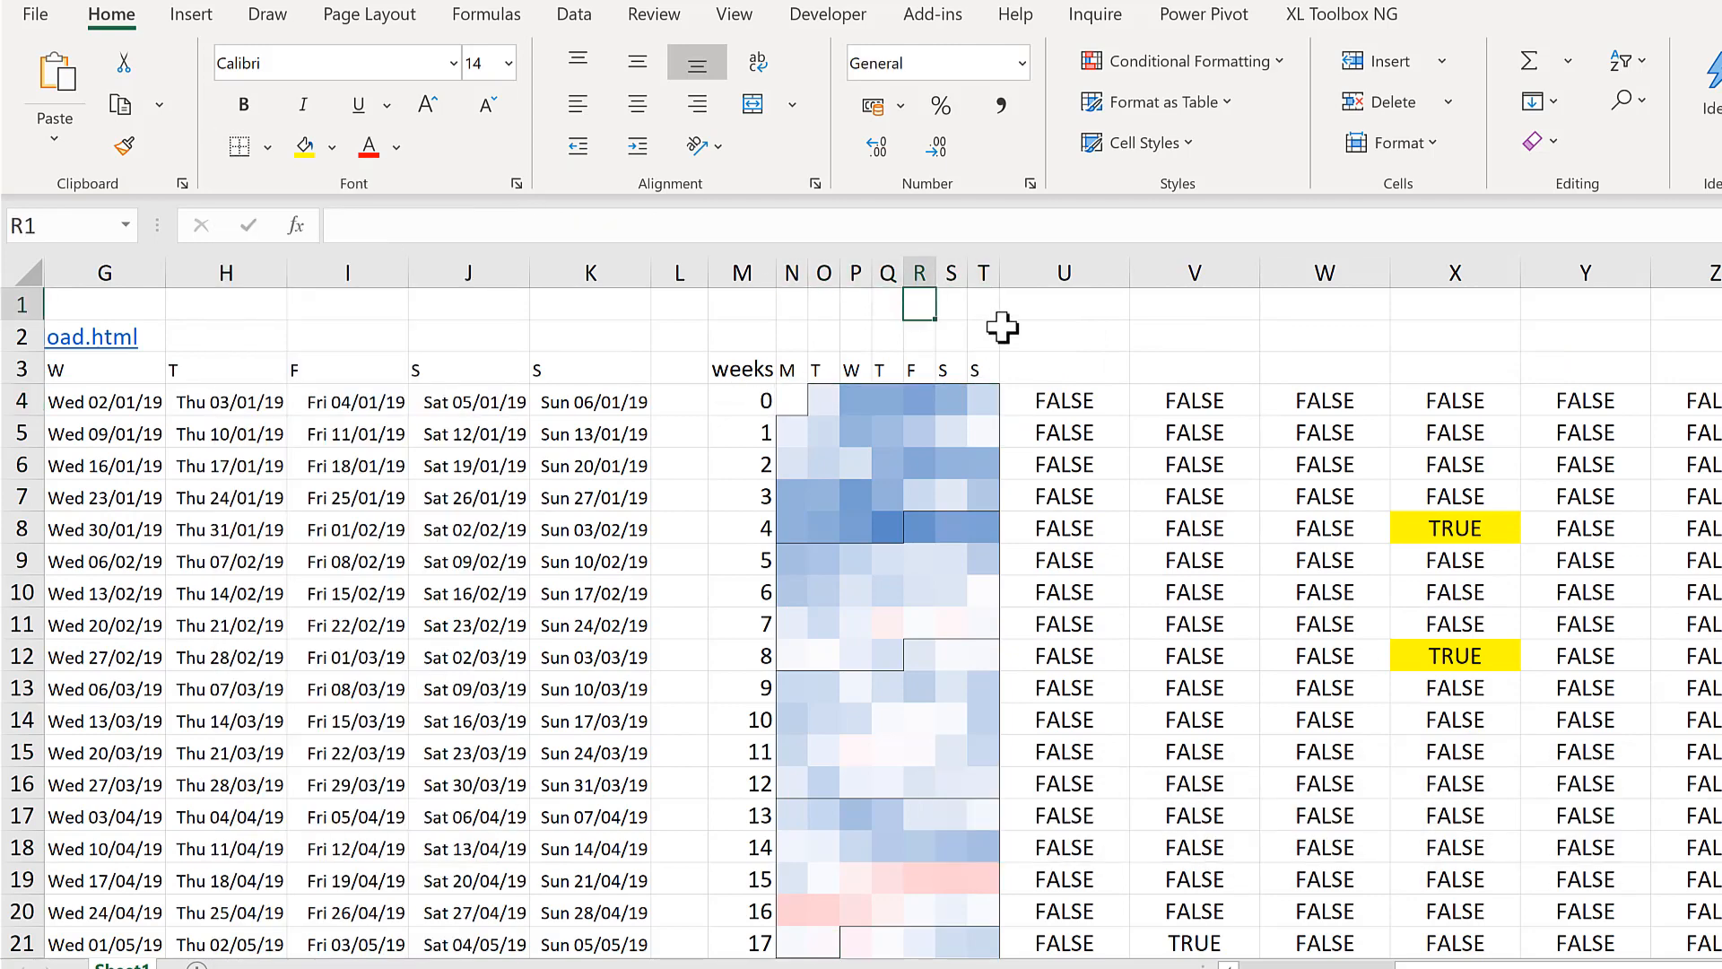
Step: Clear all contents and formatting from the TRUE/FALSE test grid in columns U to AA
{"action": "scroll", "coordinate": [924, 552], "scroll_direction": "down", "scroll_amount": 16}
{"action": "scroll", "coordinate": [924, 552], "scroll_direction": "up", "scroll_amount": 16}
{"action": "left_click", "coordinate": [1052, 345]}
{"action": "left_click_drag", "start_coordinate": [1064, 274], "coordinate": [1582, 310]}
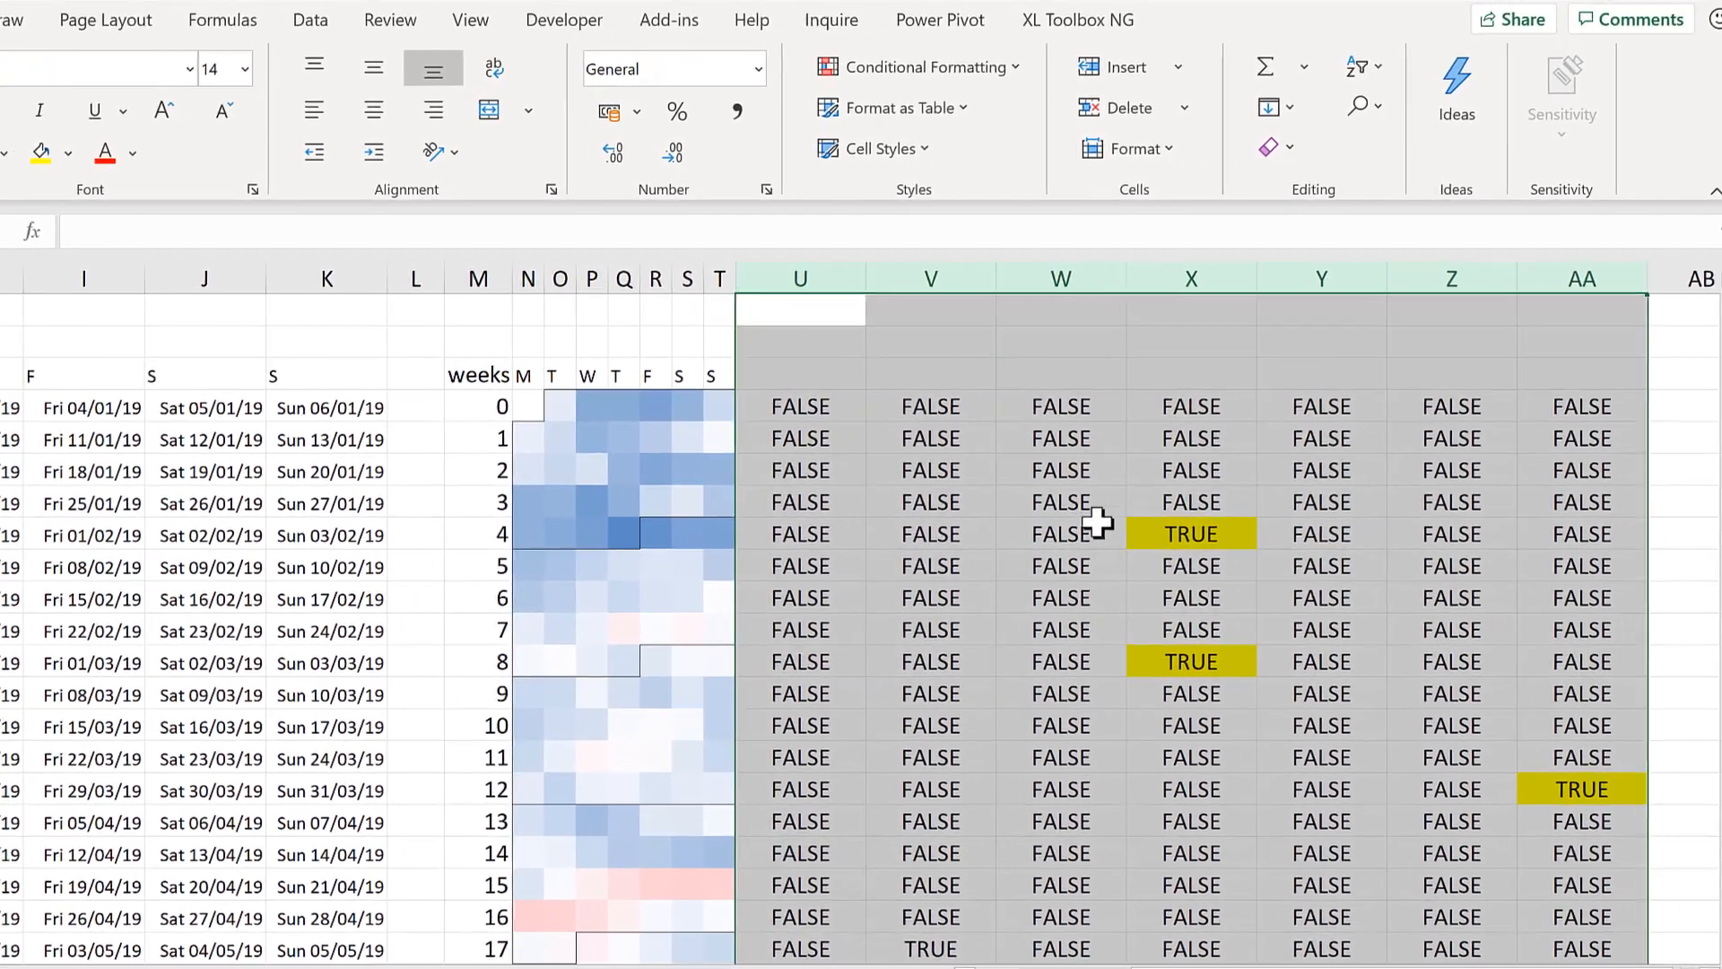
{"action": "left_click", "coordinate": [1268, 147]}
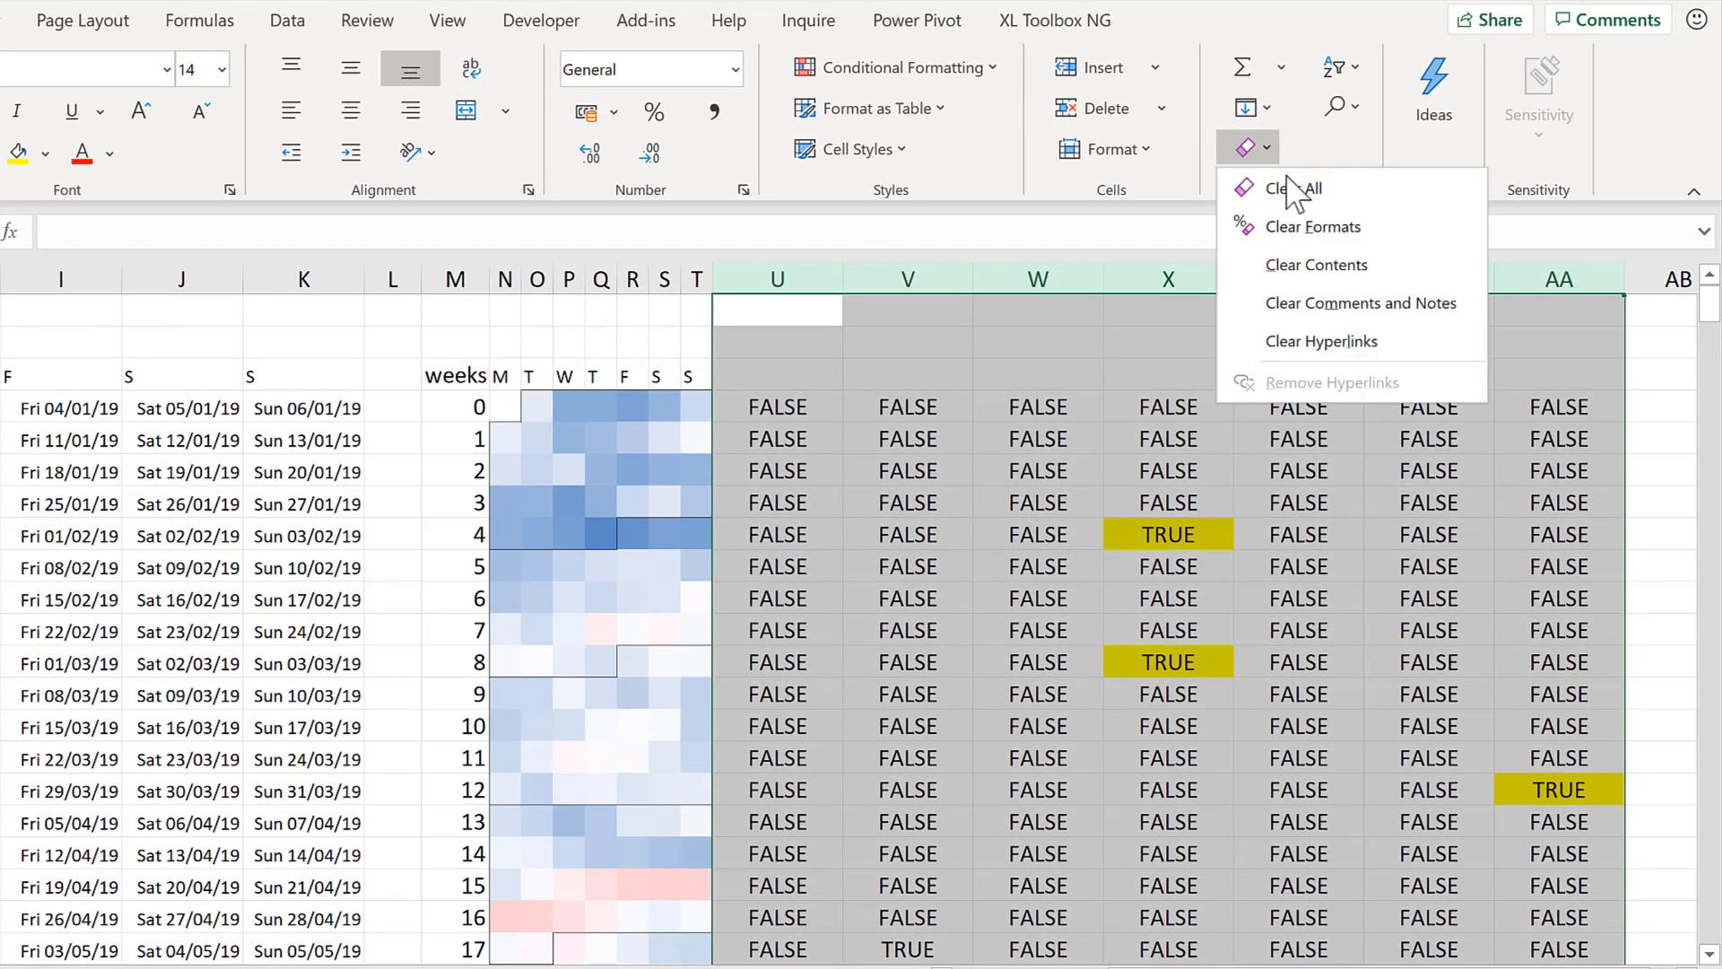
{"action": "left_click", "coordinate": [1294, 188]}
{"action": "left_click", "coordinate": [779, 404]}
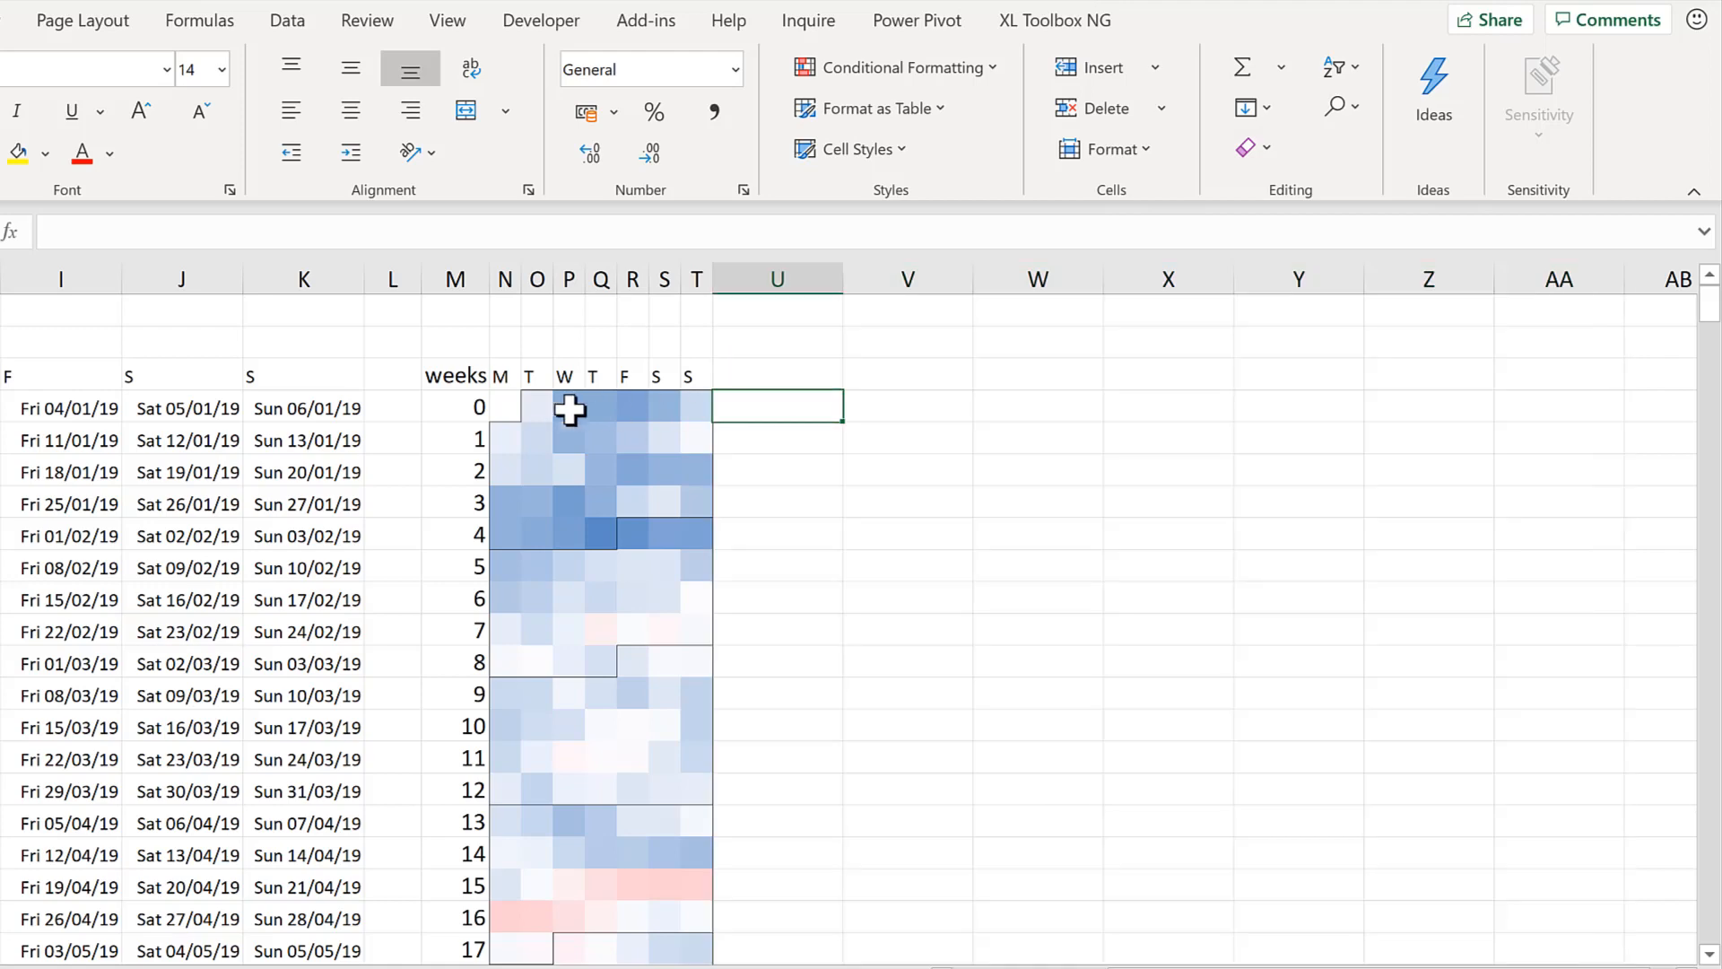
Step: Clear the week numbers and their heading from column M
{"action": "left_click", "coordinate": [455, 272]}
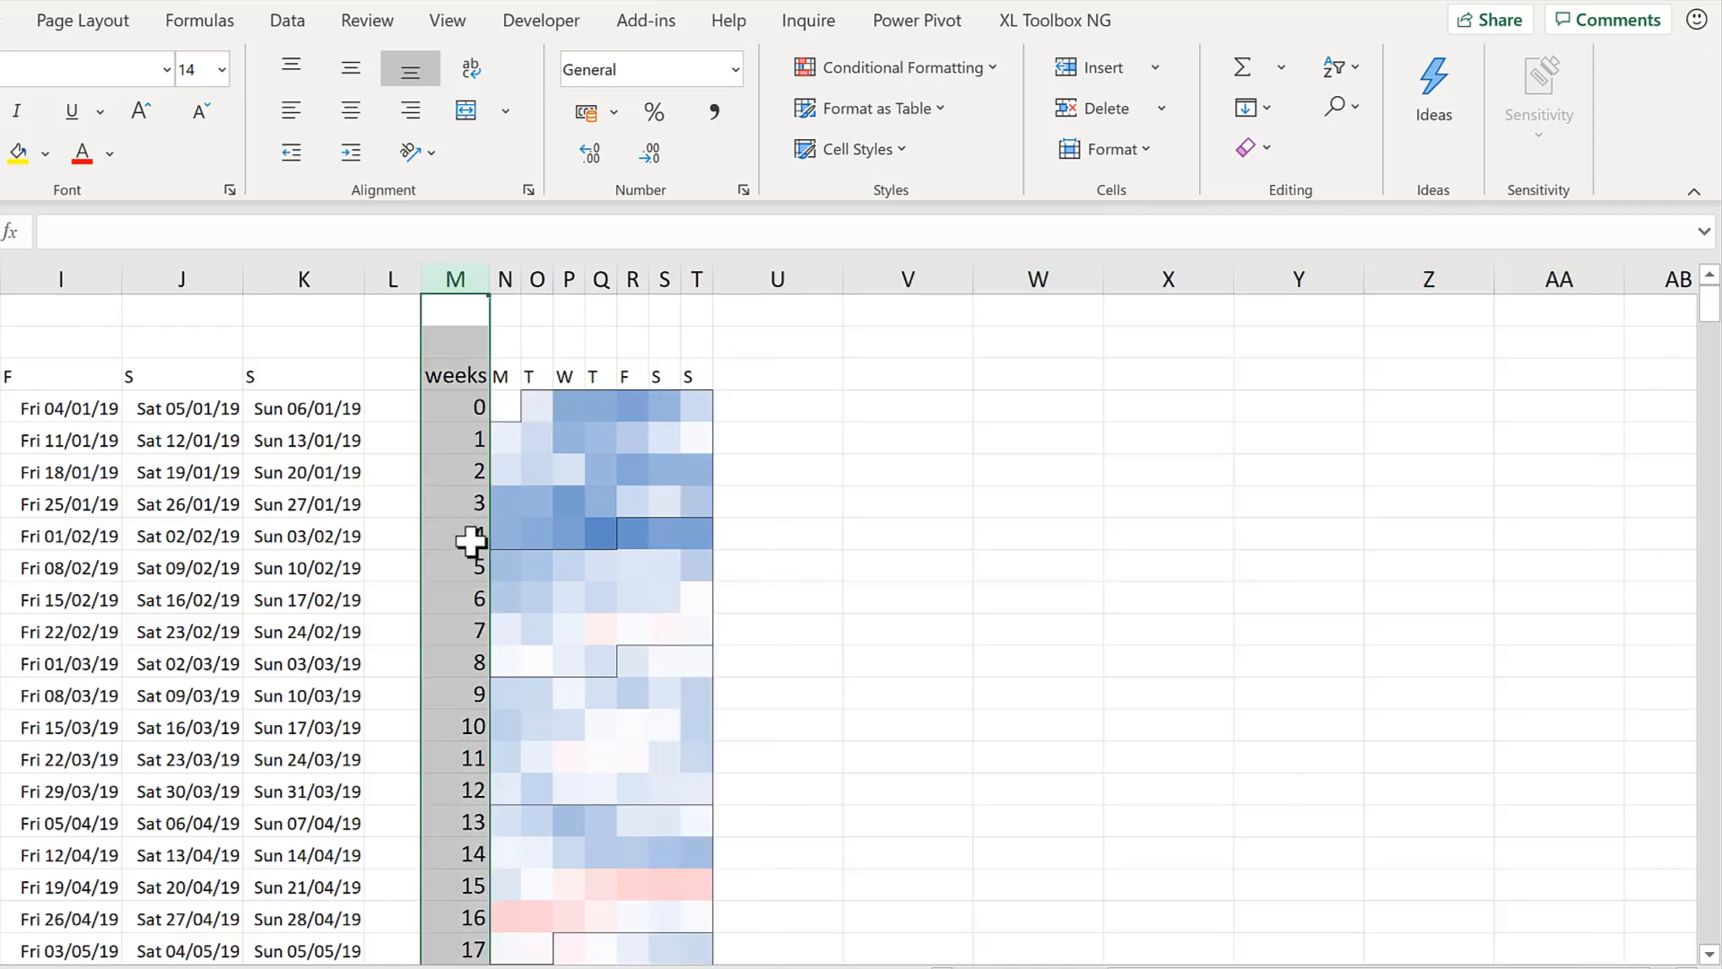
{"action": "scroll", "coordinate": [496, 542], "scroll_direction": "down", "scroll_amount": 14}
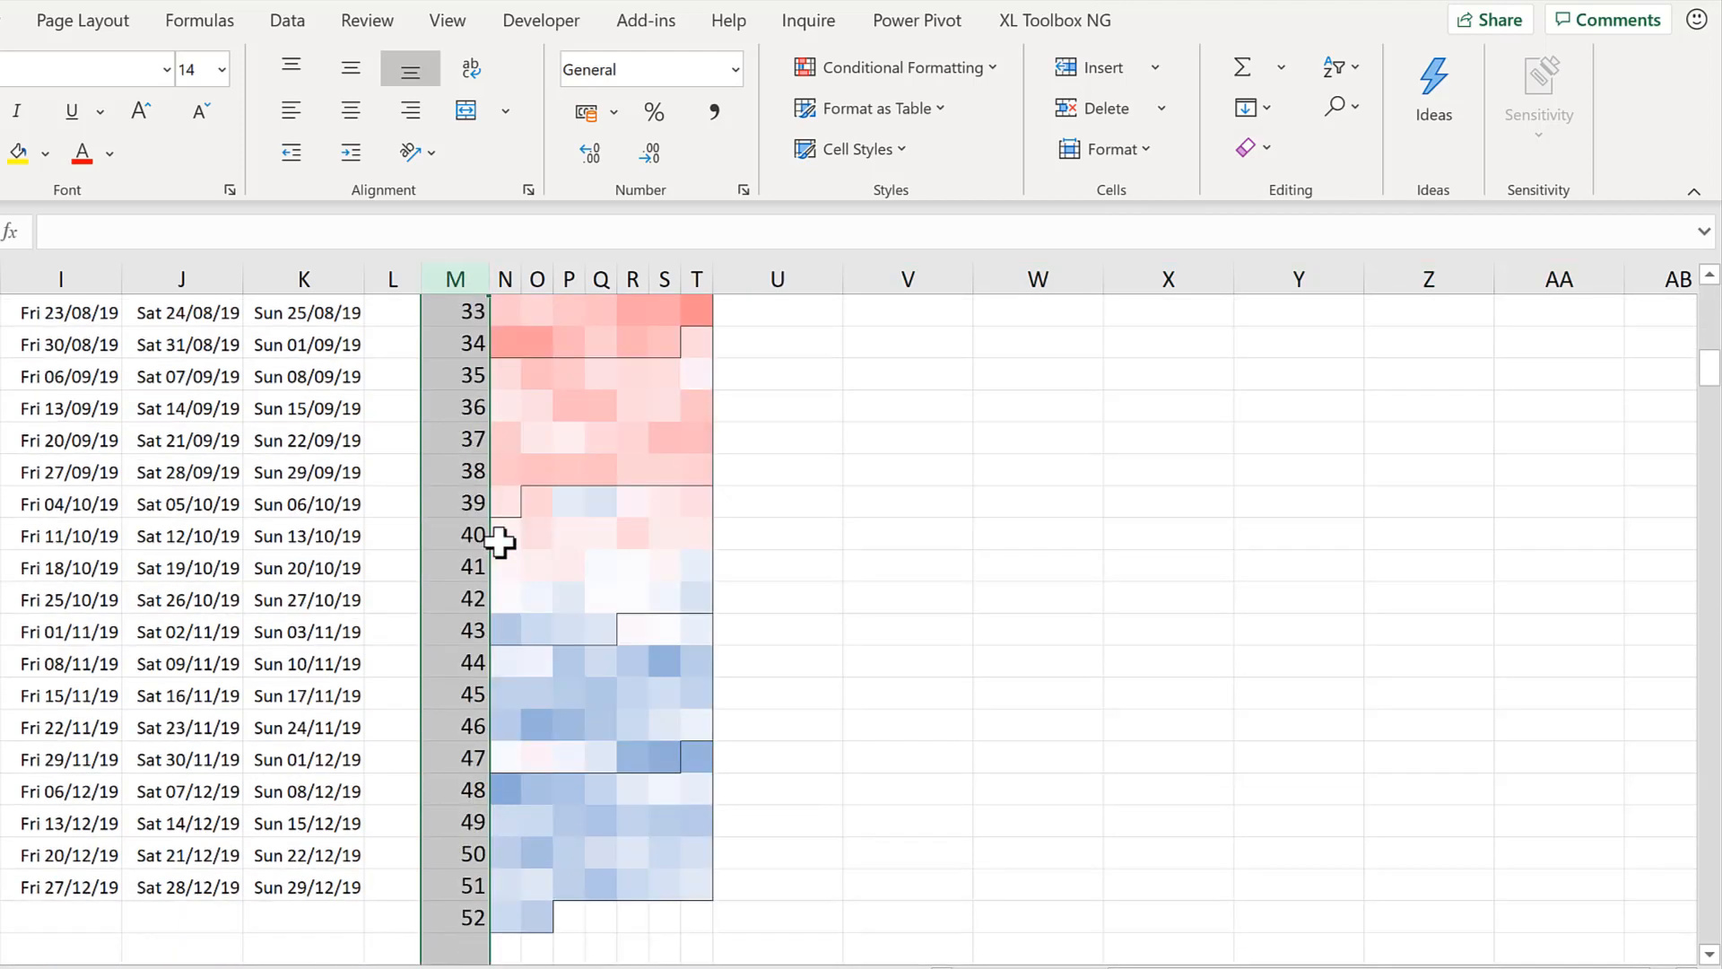
{"action": "scroll", "coordinate": [499, 541], "scroll_direction": "up", "scroll_amount": 14}
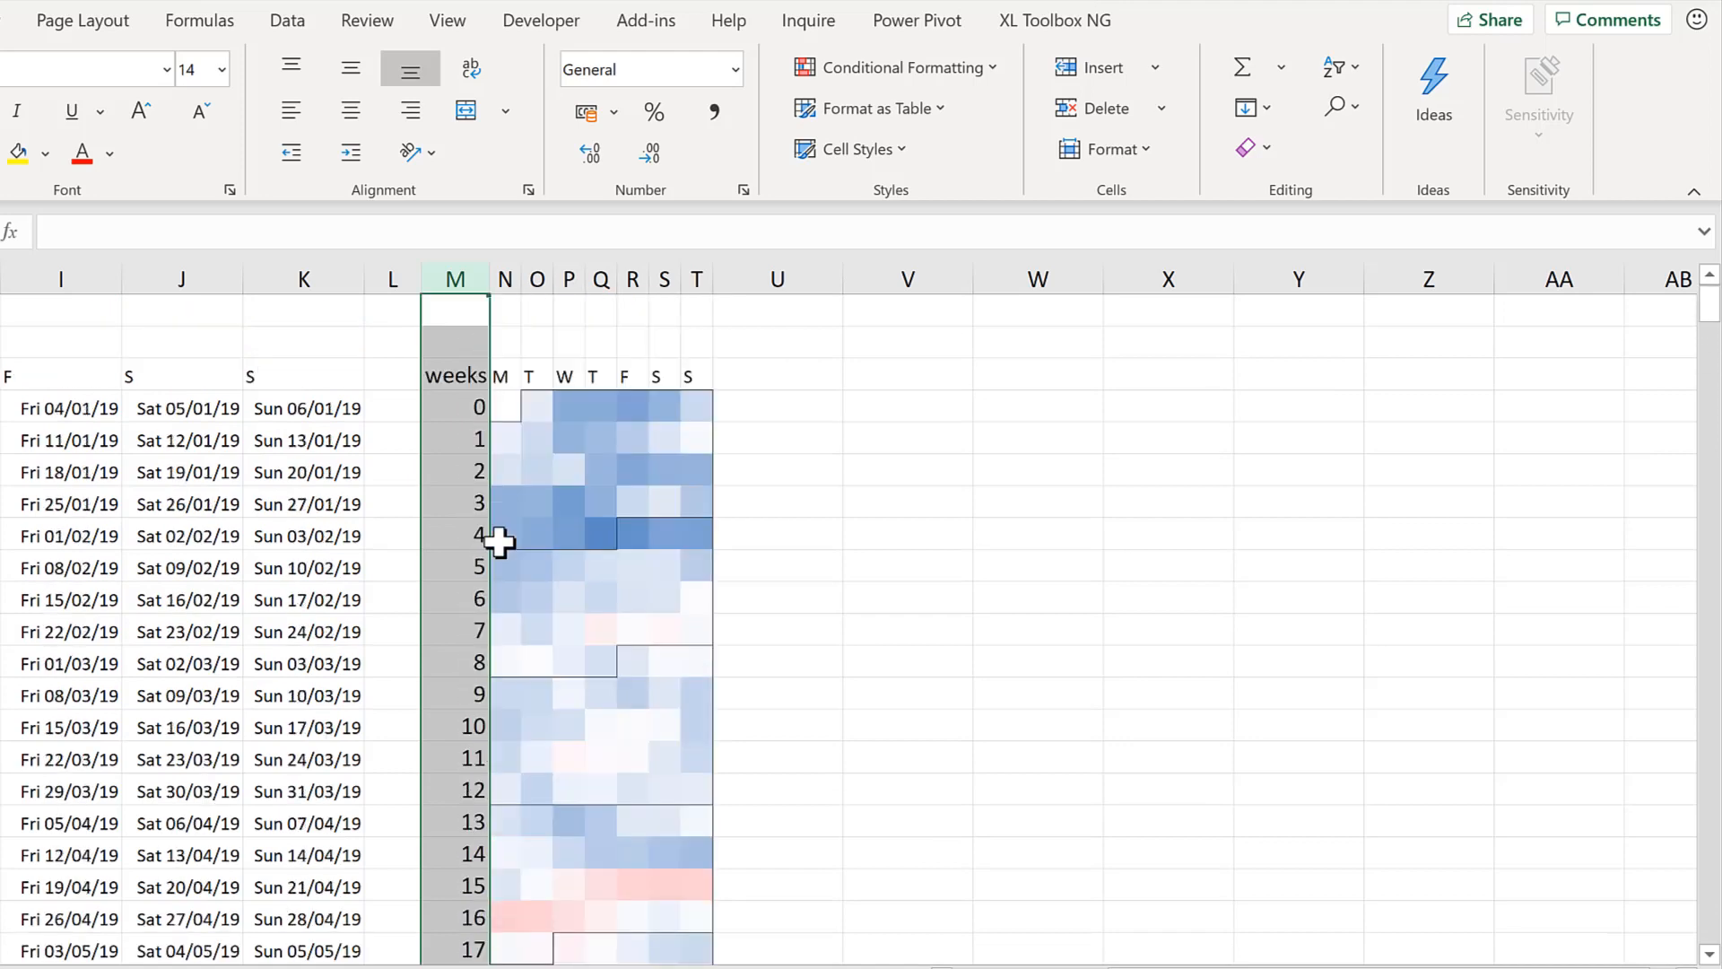
Step: Format the weekday headings in N3:T3 as 14 pt, centred and bold
{"action": "left_click_drag", "start_coordinate": [503, 381], "coordinate": [696, 377]}
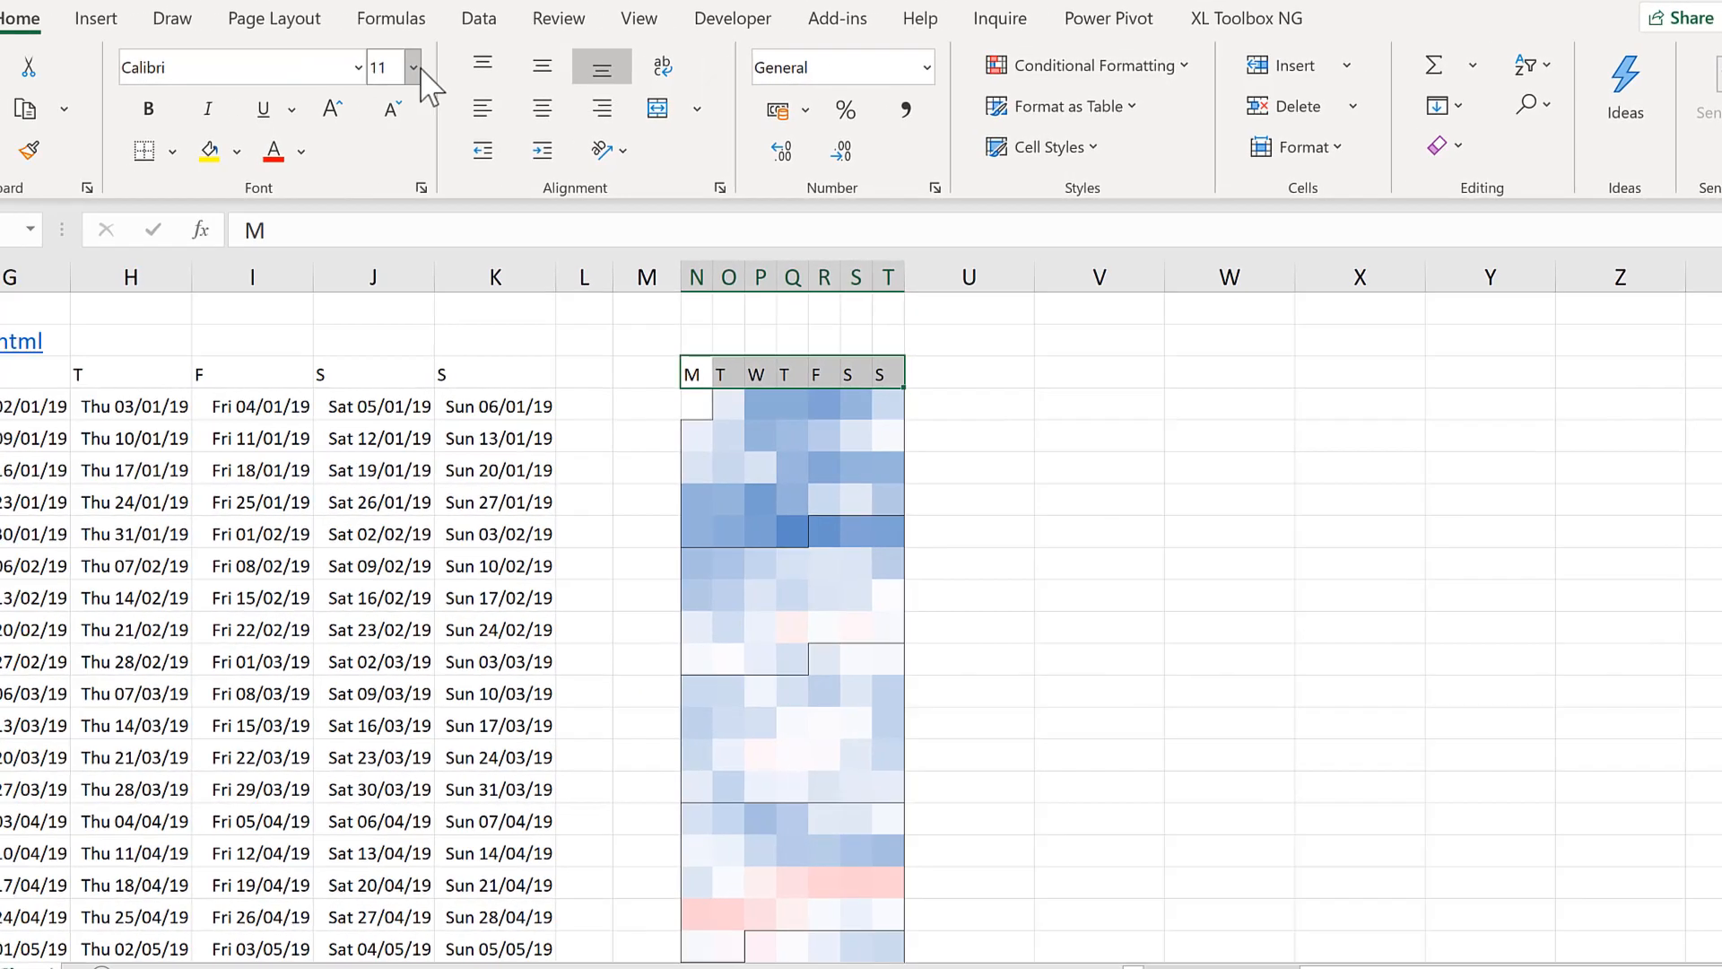
{"action": "left_click", "coordinate": [637, 108]}
{"action": "key", "text": "ctrl+b"}
Step: Merge and centre N2:T2 above the weekdays, enter the title 2019, and make it bold at 24 pt
{"action": "left_click_drag", "start_coordinate": [794, 341], "coordinate": [982, 341]}
{"action": "left_click", "coordinate": [754, 107]}
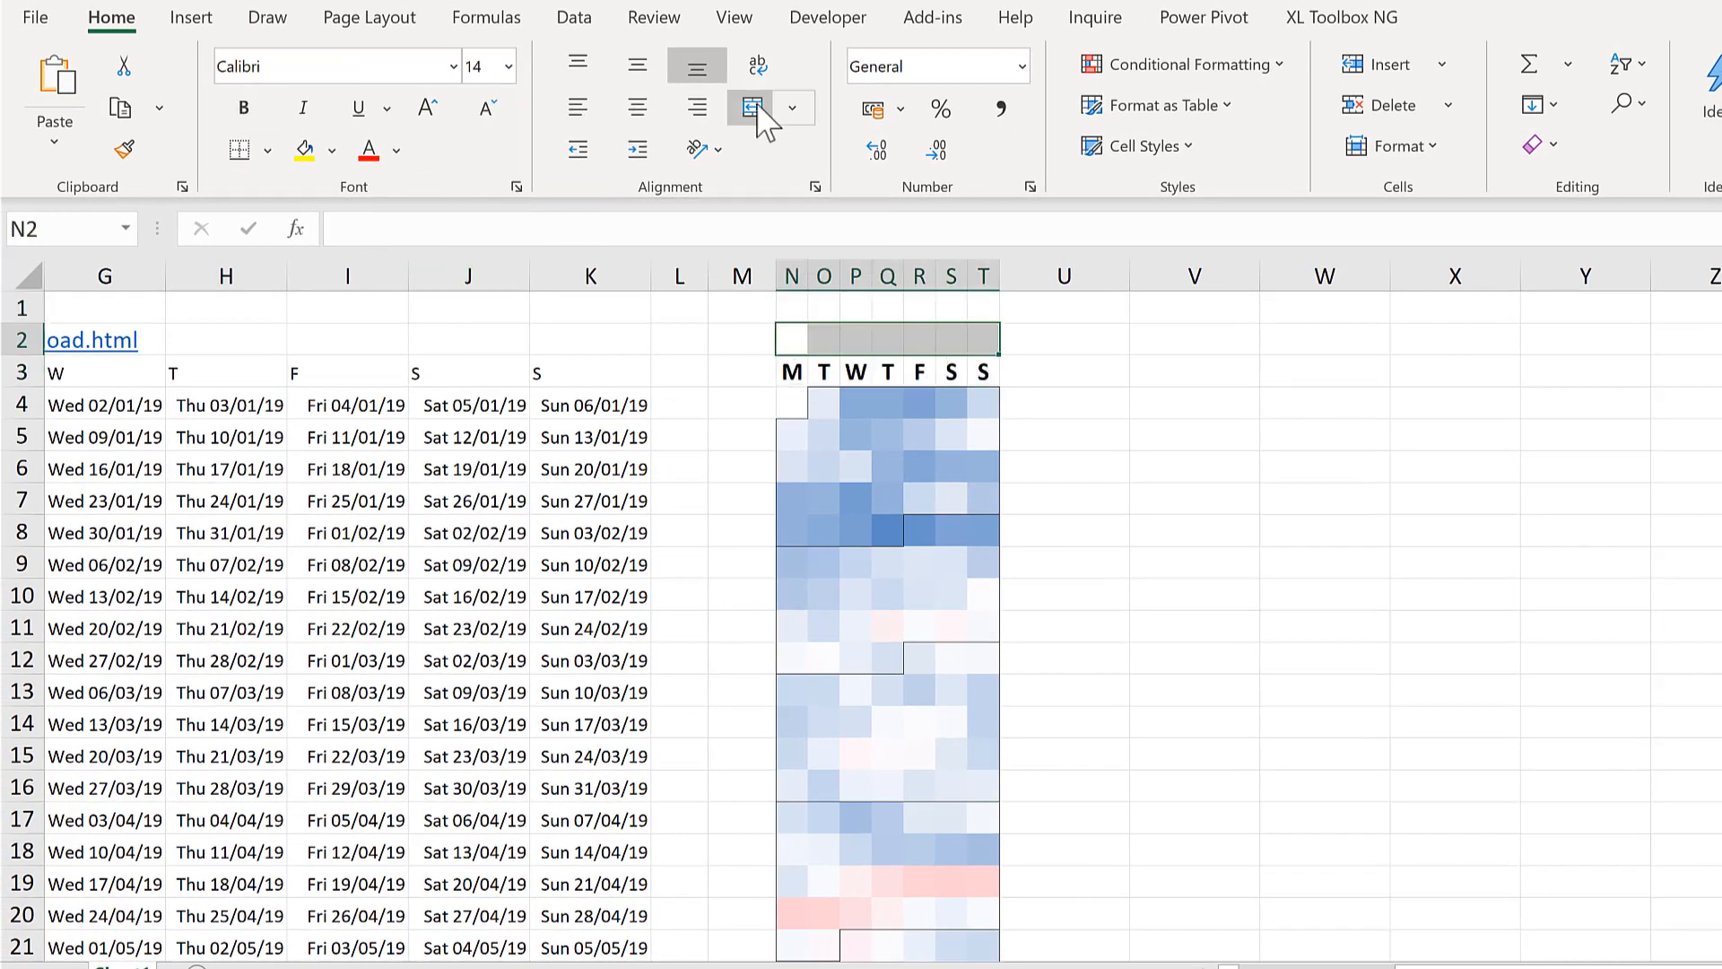
{"action": "type", "text": "2019"}
{"action": "key", "text": "Return"}
{"action": "left_click", "coordinate": [942, 345]}
{"action": "left_click", "coordinate": [243, 107]}
{"action": "left_click", "coordinate": [508, 67]}
{"action": "left_click", "coordinate": [493, 430]}
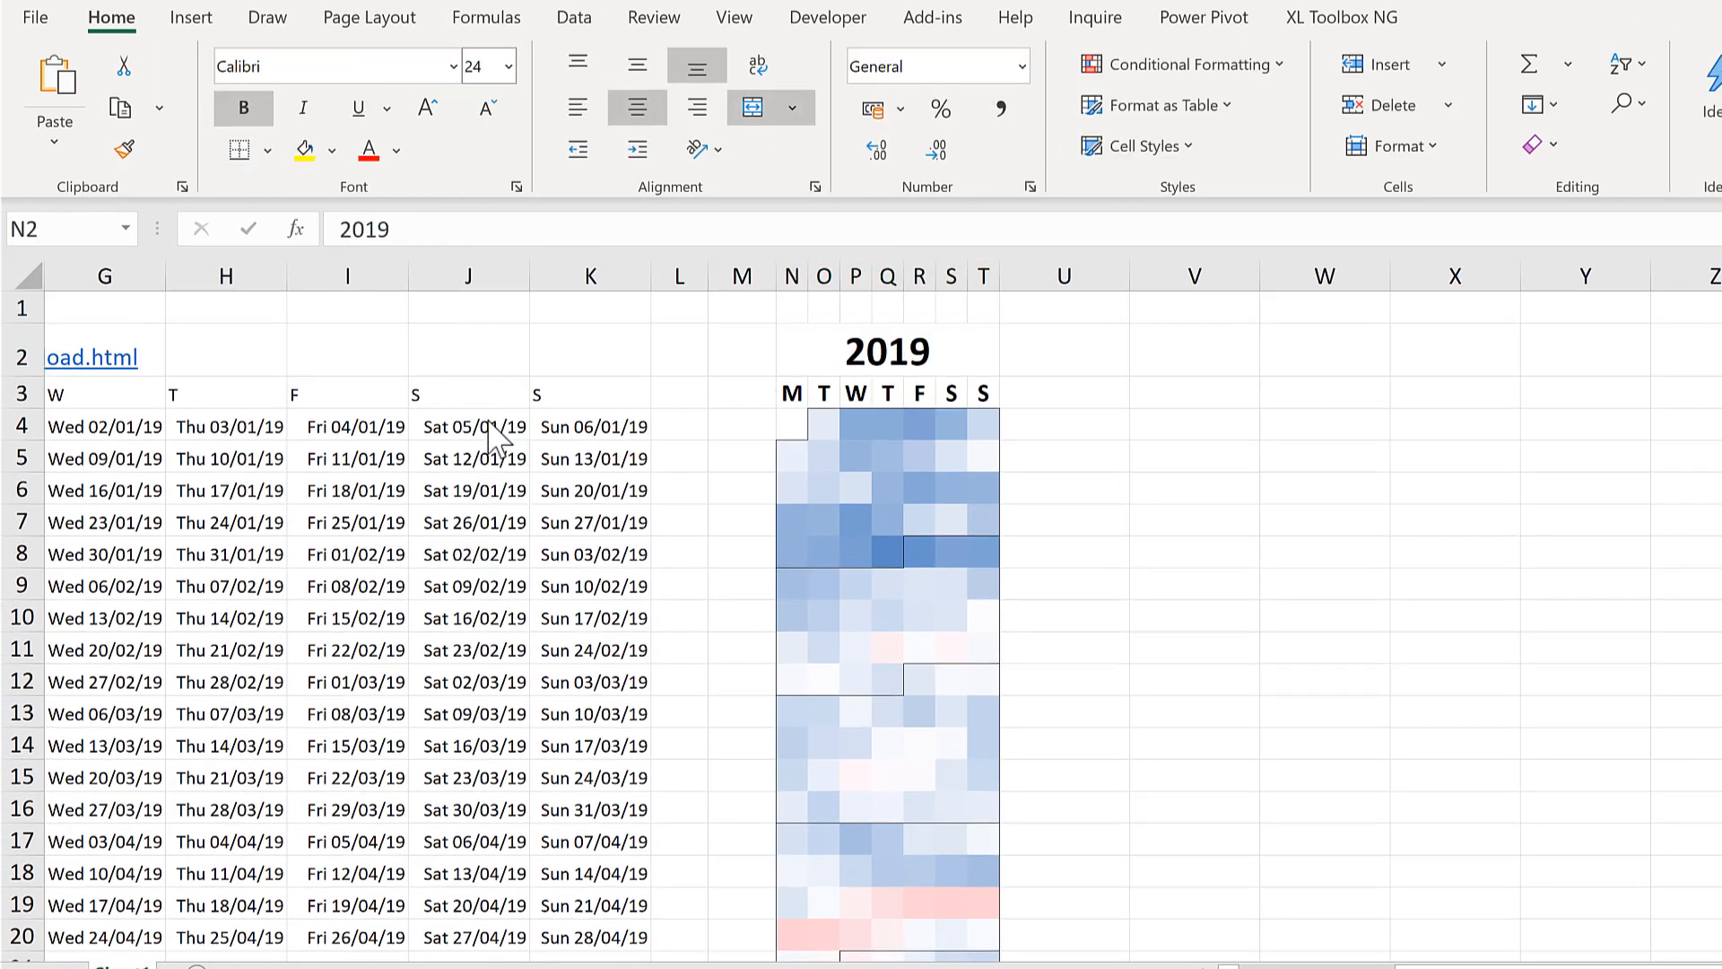
Step: Change the font of columns M to U to Times New Roman
{"action": "left_click_drag", "start_coordinate": [743, 276], "coordinate": [1065, 276]}
{"action": "left_click", "coordinate": [332, 67]}
{"action": "type", "text": "Times New Roman"}
{"action": "key", "text": "Return"}
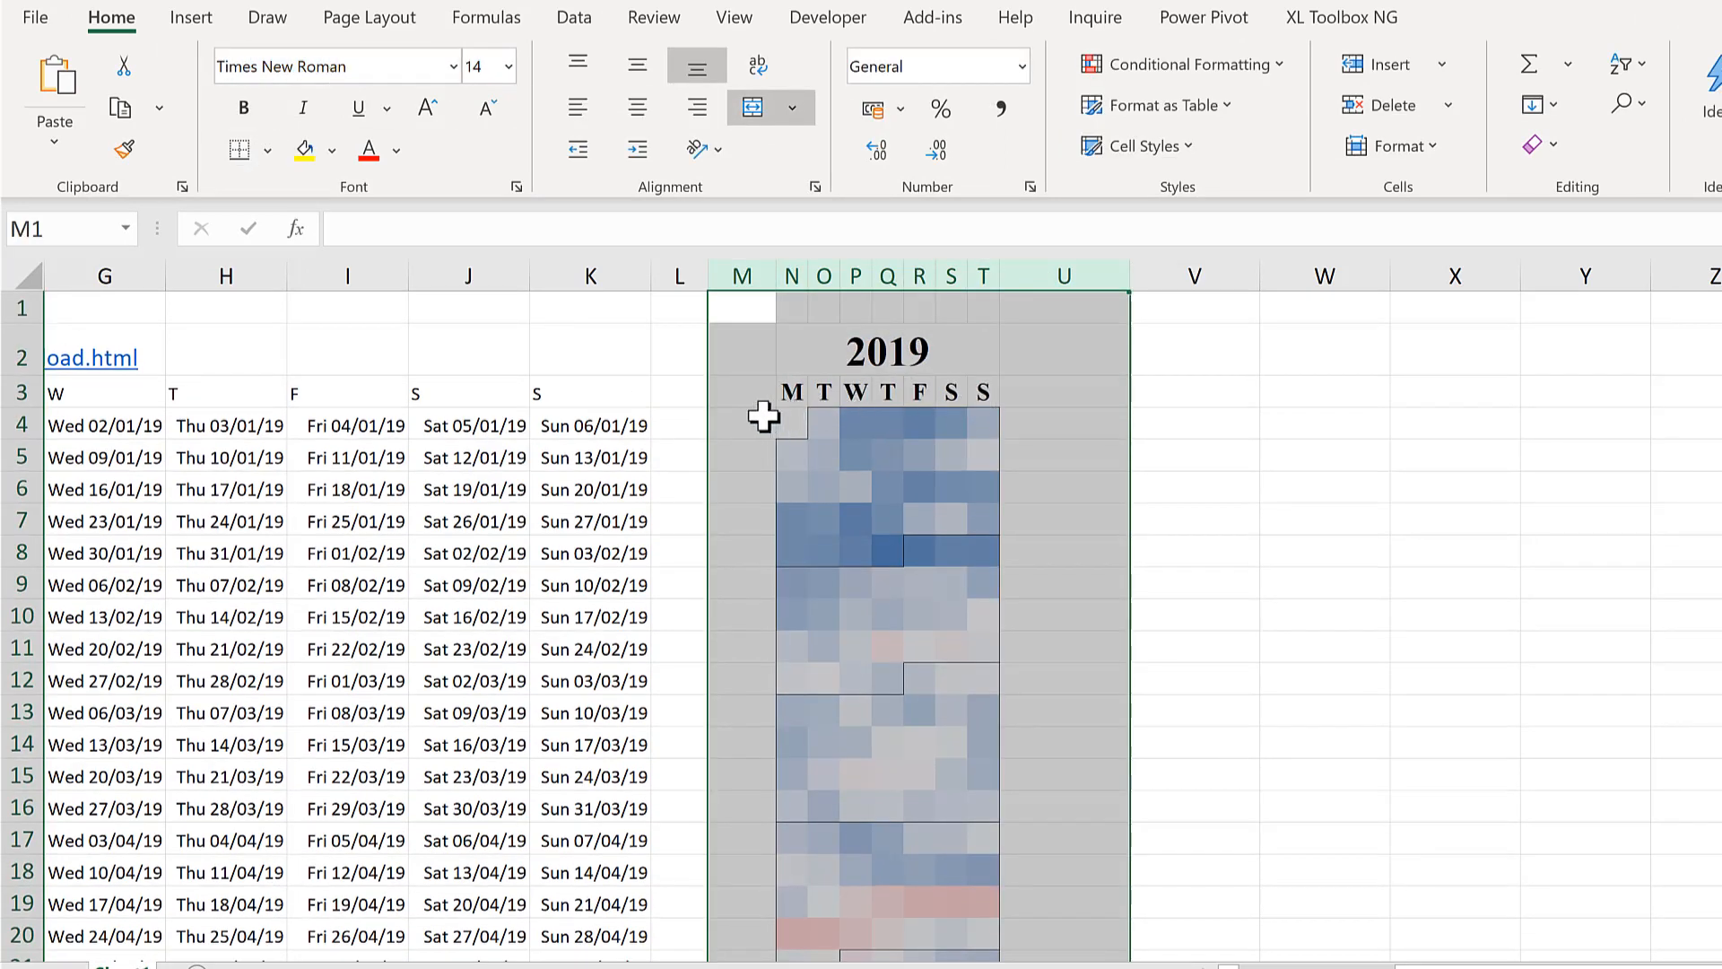
Step: Merge M4:M8 beside the first month's weeks and enter the label Jan
{"action": "left_click", "coordinate": [735, 432]}
{"action": "left_click_drag", "start_coordinate": [731, 429], "coordinate": [730, 552]}
{"action": "left_click", "coordinate": [749, 108]}
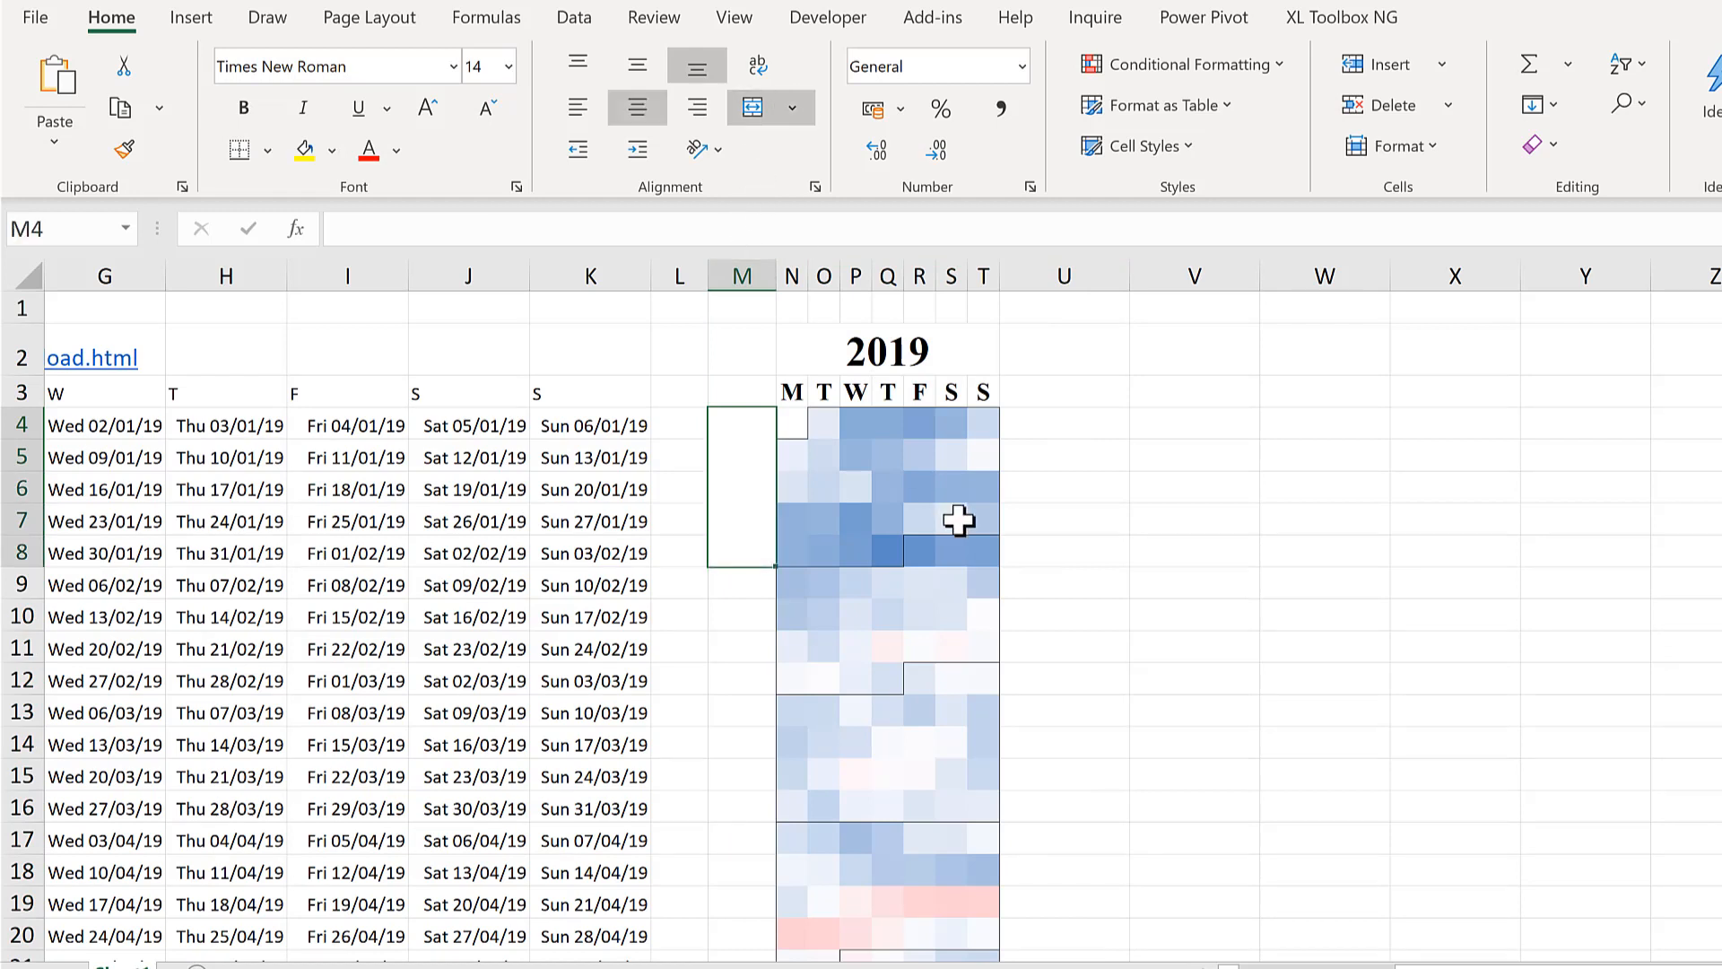
{"action": "type", "text": "Jan"}
{"action": "key", "text": "Return"}
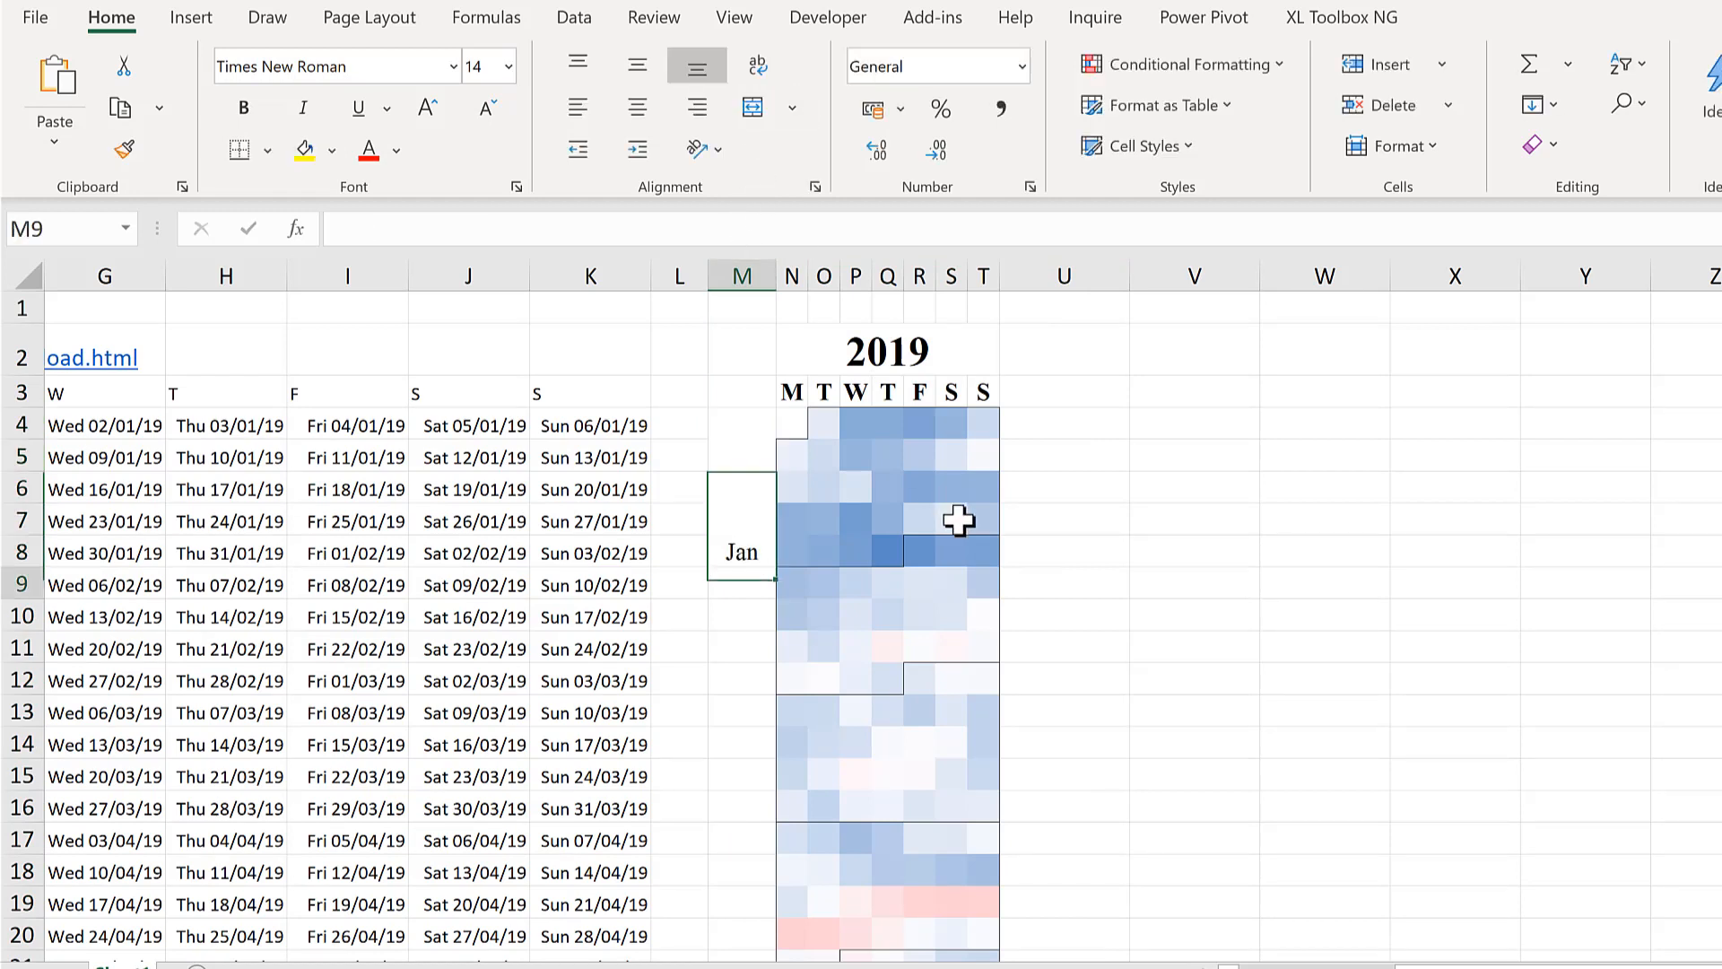
Step: Right-align the Jan label, centre it vertically, and rotate its text up
{"action": "left_click", "coordinate": [770, 435]}
{"action": "left_click", "coordinate": [636, 108]}
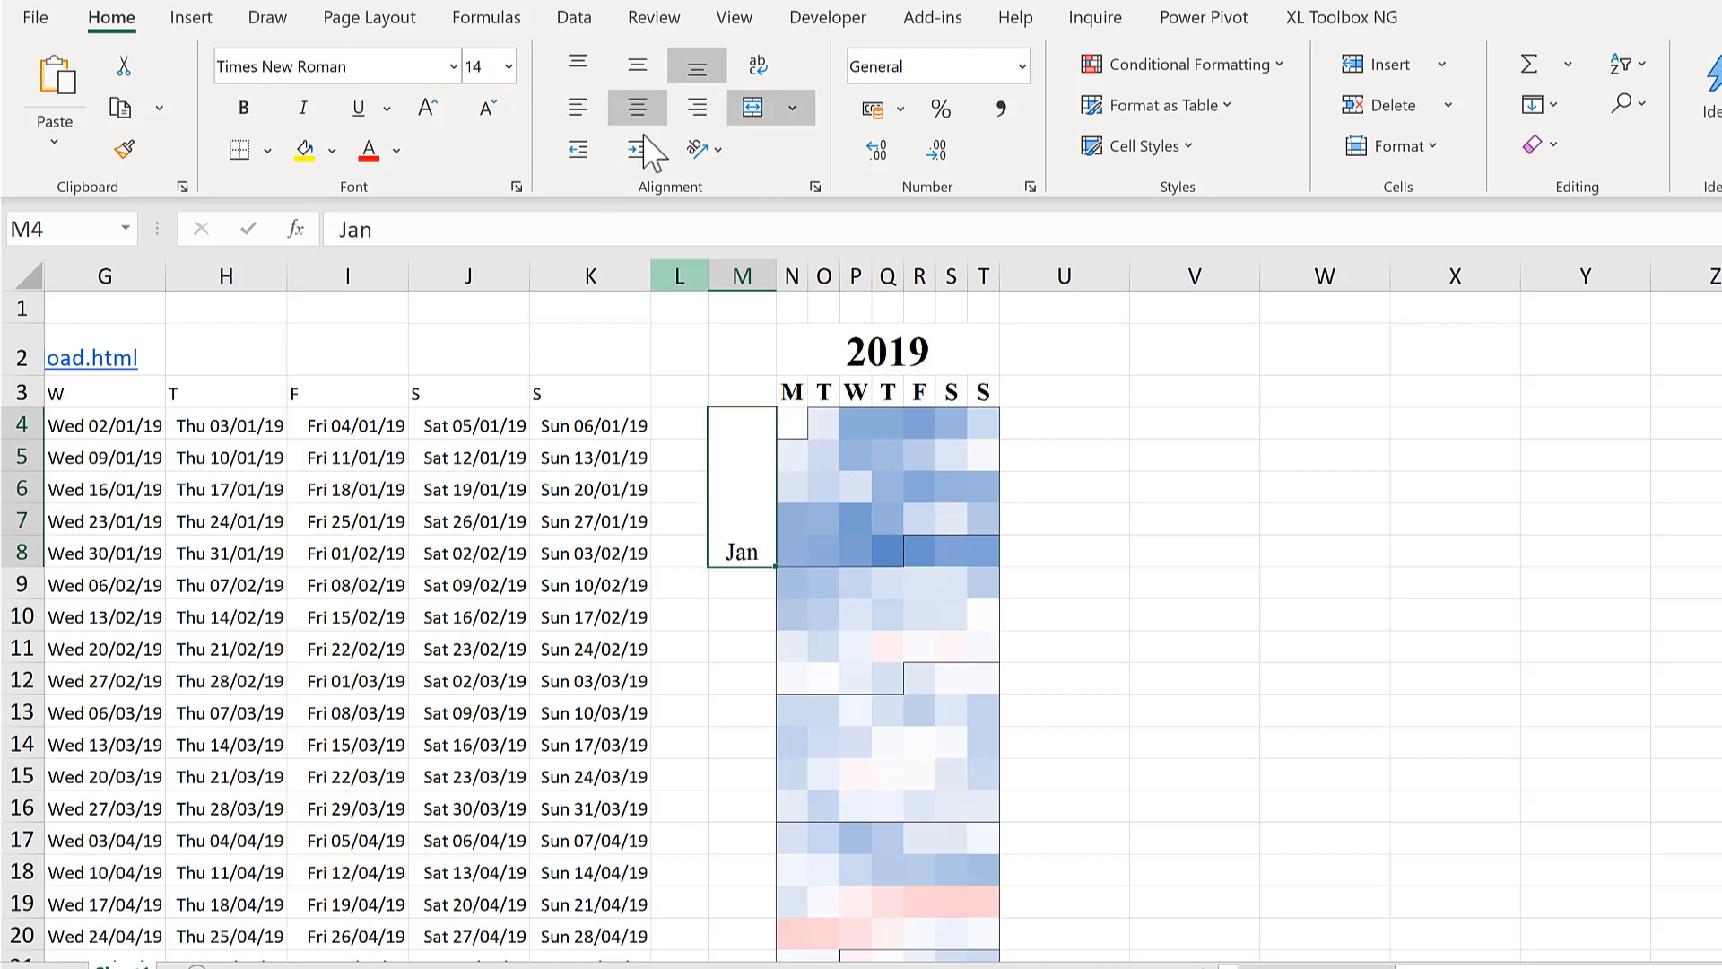
{"action": "left_click", "coordinate": [701, 112]}
{"action": "left_click", "coordinate": [651, 69]}
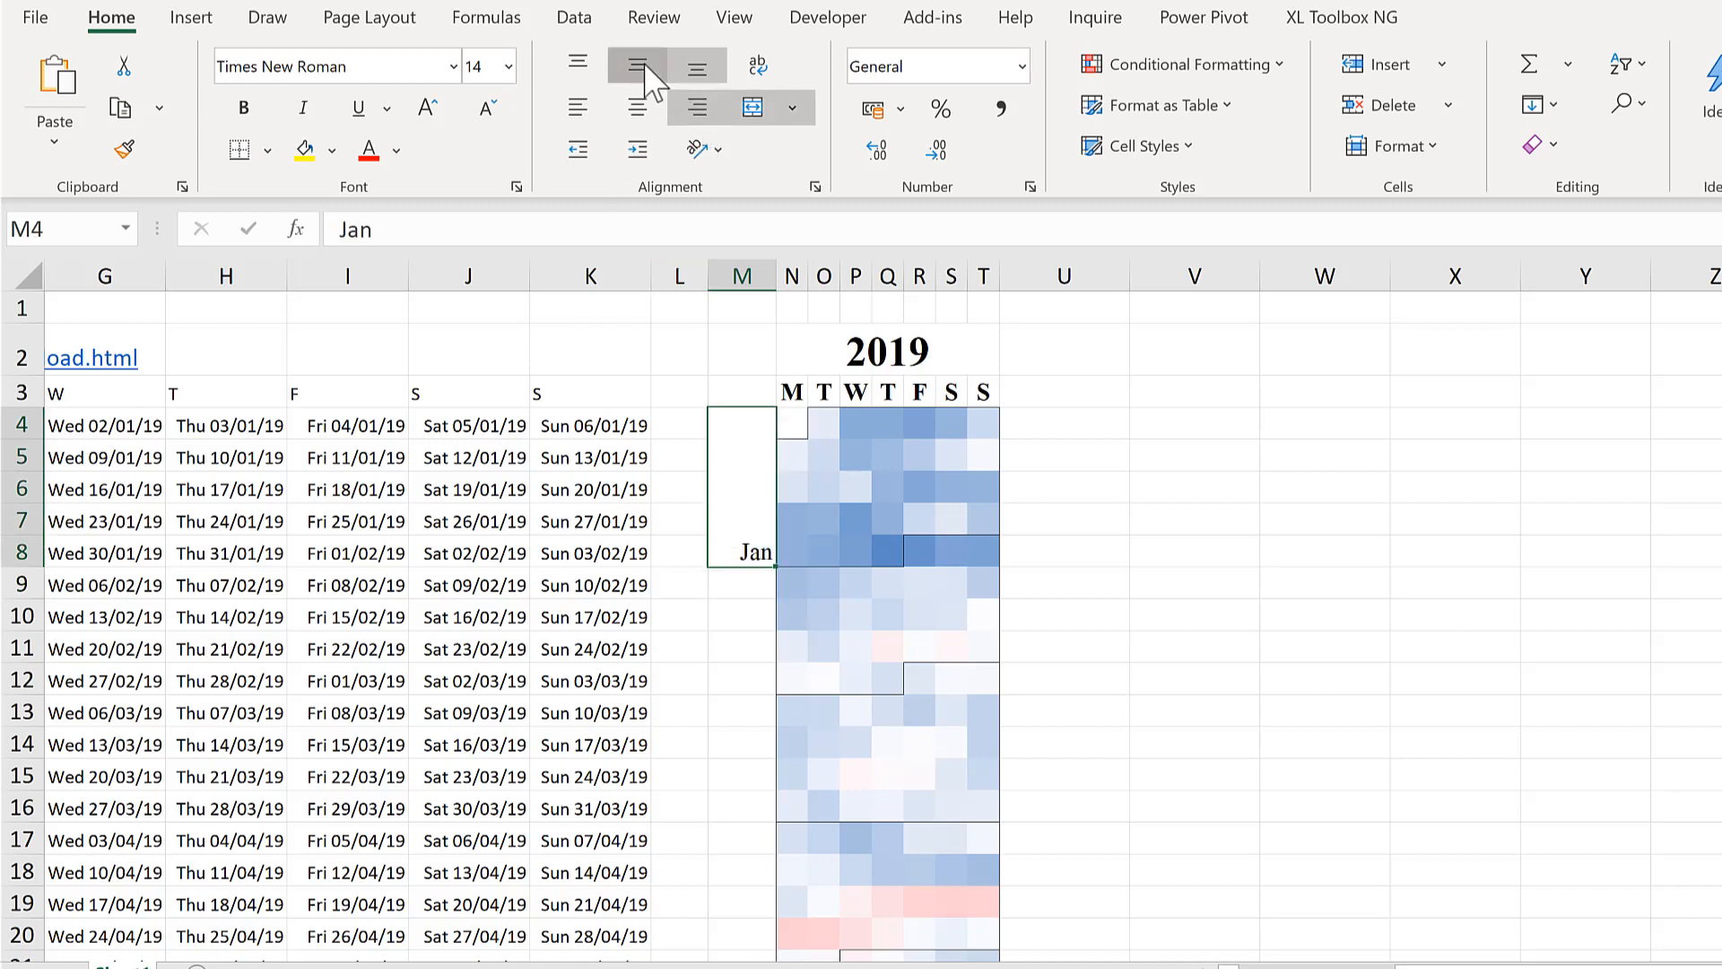
{"action": "left_click", "coordinate": [713, 148]}
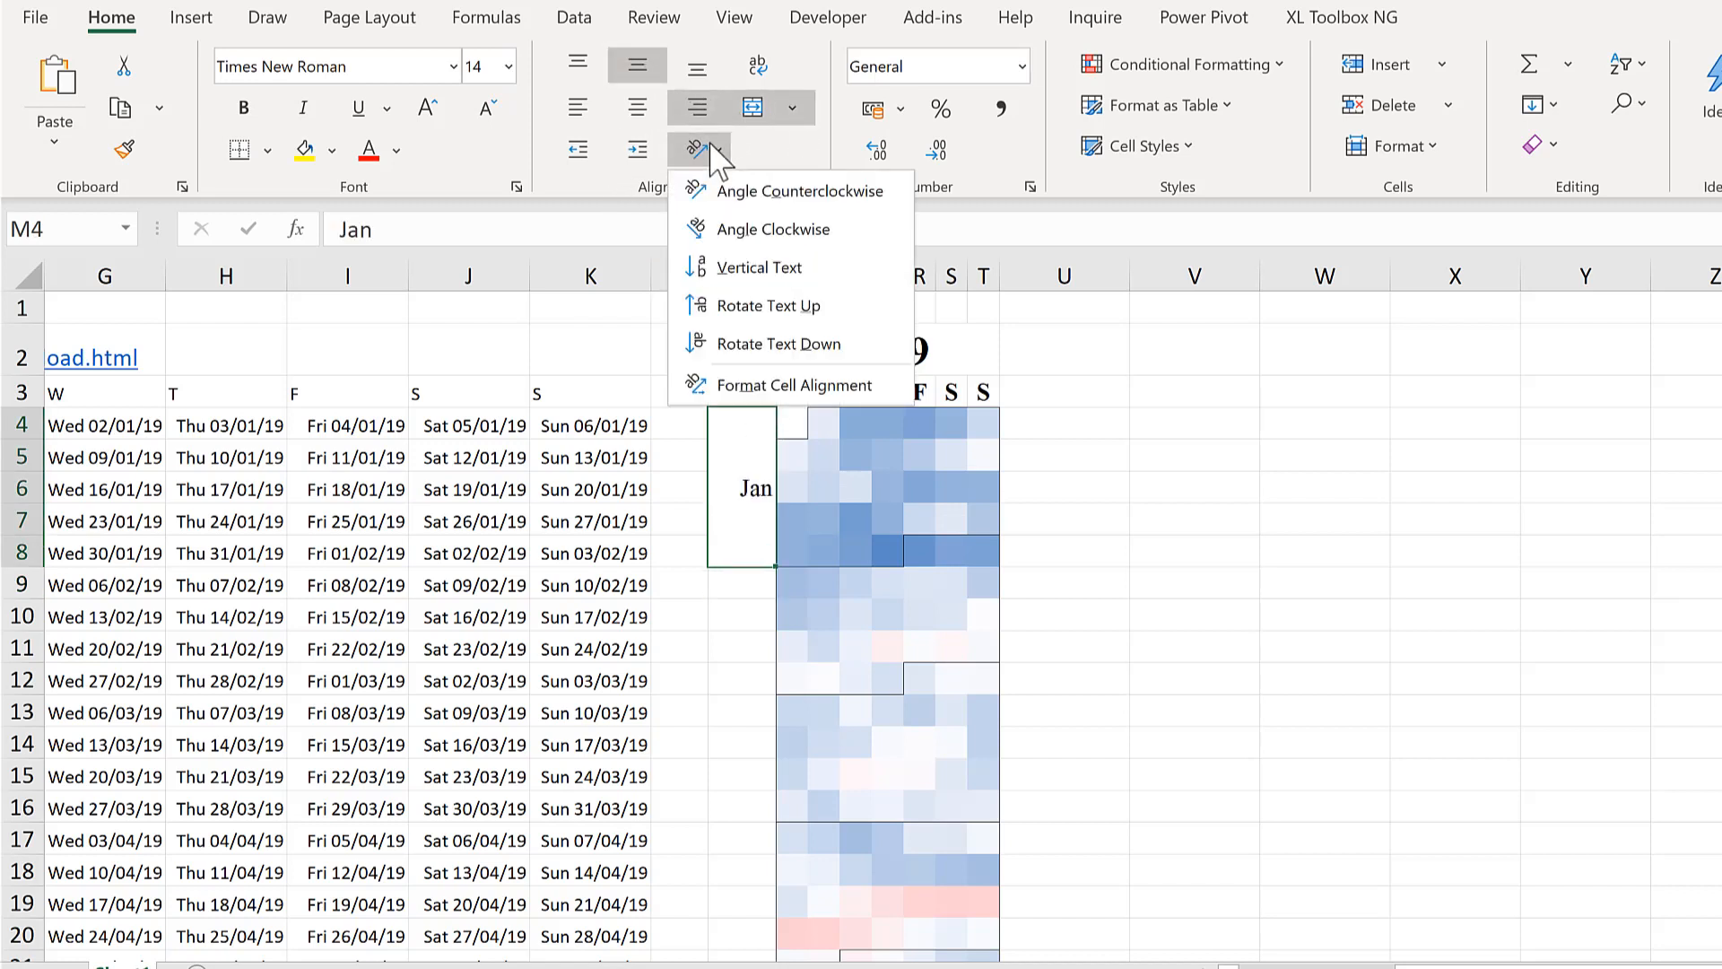
{"action": "left_click", "coordinate": [779, 306]}
Step: Merge M9:M12, M13:M16 and M17:M21 into label cells for February, March and April
{"action": "left_click", "coordinate": [753, 588]}
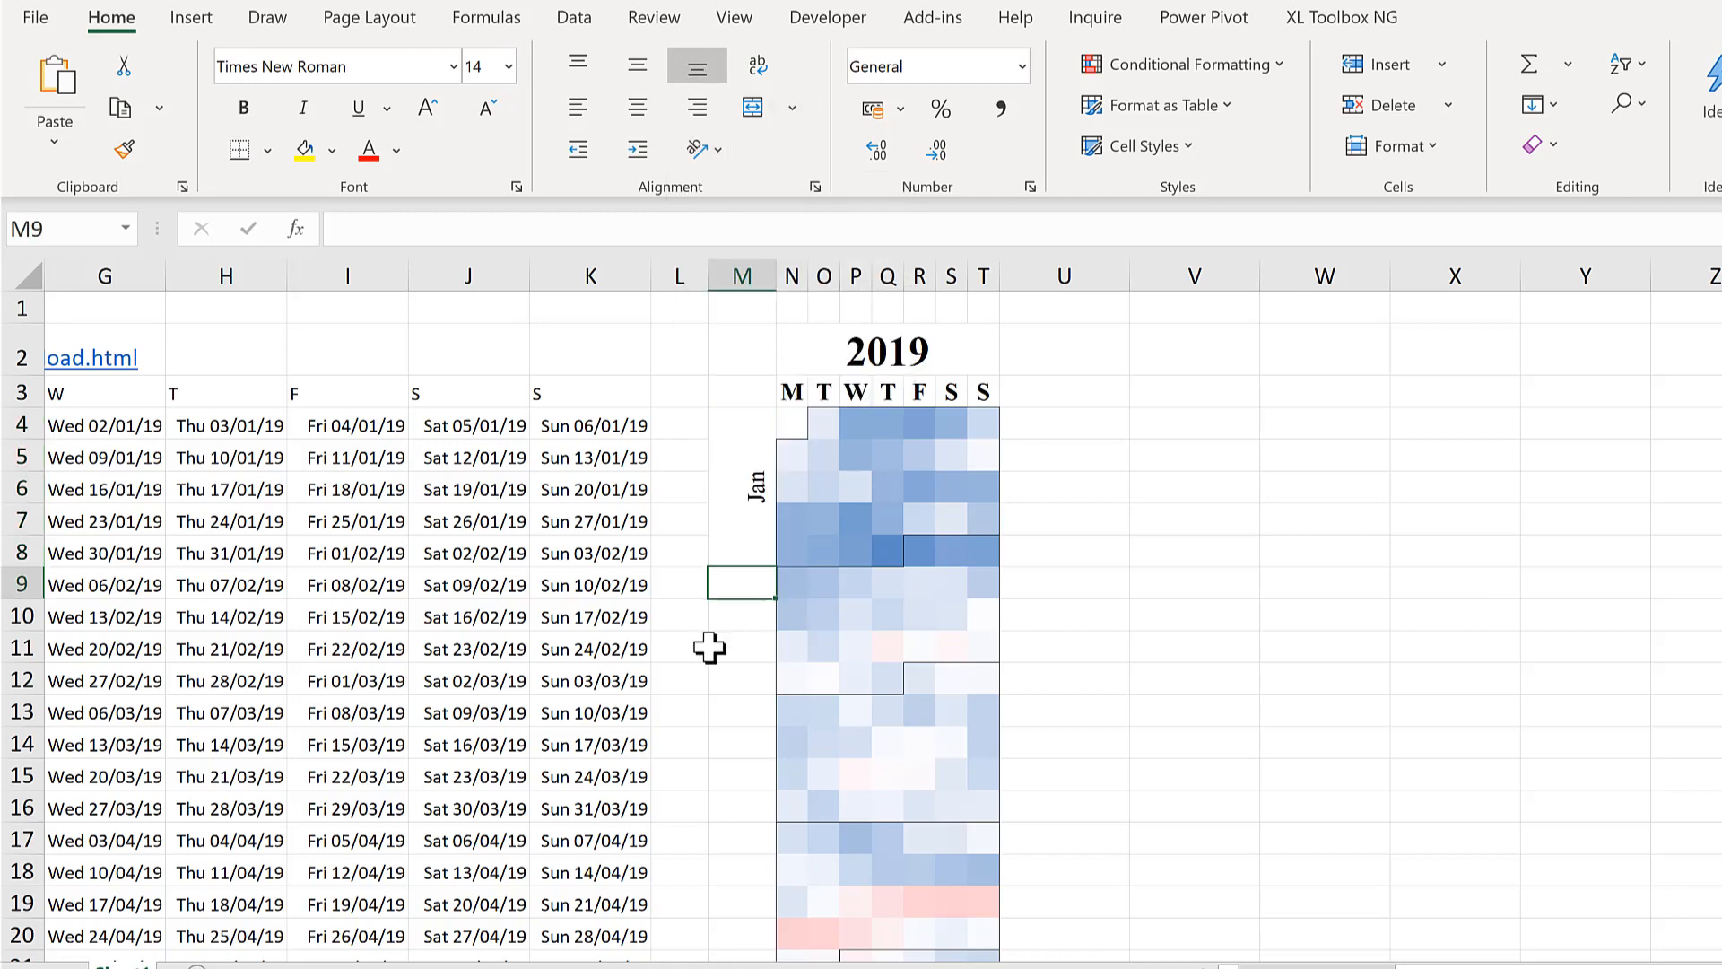
{"action": "scroll", "coordinate": [744, 512], "scroll_direction": "down", "scroll_amount": 1}
{"action": "left_click_drag", "start_coordinate": [738, 469], "coordinate": [758, 689]}
{"action": "left_click", "coordinate": [748, 115]}
{"action": "key", "text": "F4"}
{"action": "scroll", "coordinate": [763, 628], "scroll_direction": "down", "scroll_amount": 2}
{"action": "left_click_drag", "start_coordinate": [749, 534], "coordinate": [749, 661]}
{"action": "key", "text": "F4"}
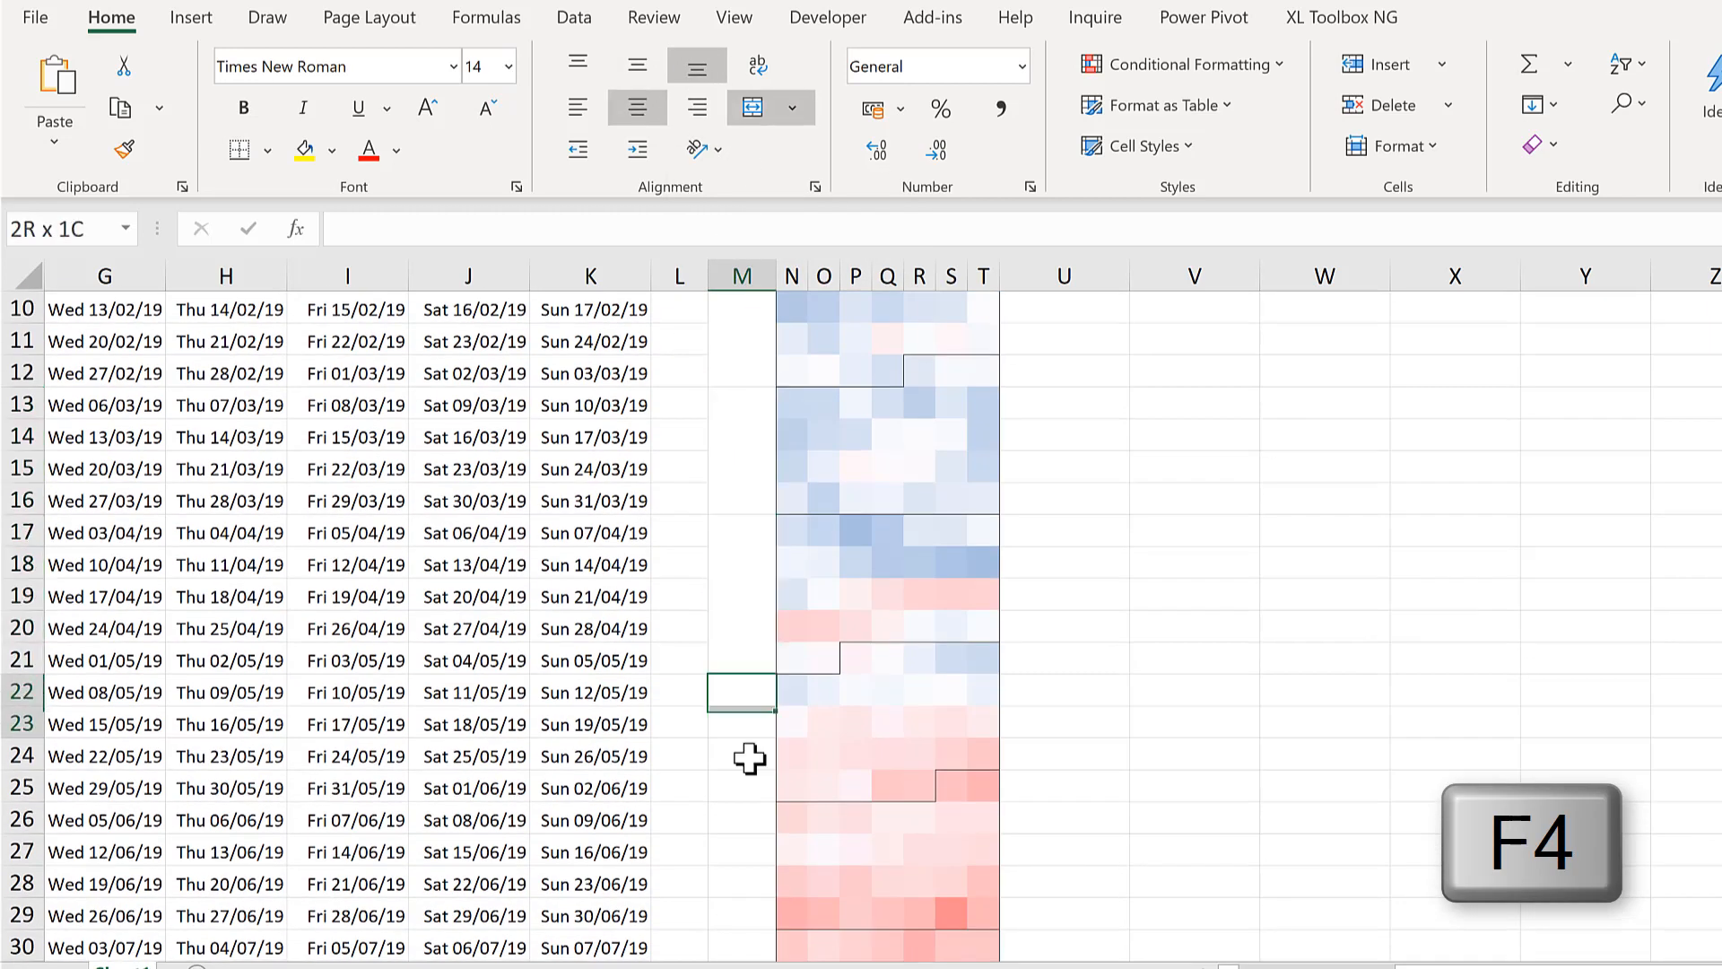
Step: Merge the column M cells beside each month from May to December, from M22:M25 down to M52:M56
{"action": "left_click_drag", "start_coordinate": [750, 759], "coordinate": [750, 789]}
{"action": "key", "text": "F4"}
{"action": "scroll", "coordinate": [750, 771], "scroll_direction": "down", "scroll_amount": 2}
{"action": "key", "text": "F4"}
{"action": "left_click_drag", "start_coordinate": [749, 630], "coordinate": [749, 882]}
{"action": "key", "text": "F4"}
{"action": "scroll", "coordinate": [744, 807], "scroll_direction": "down", "scroll_amount": 3}
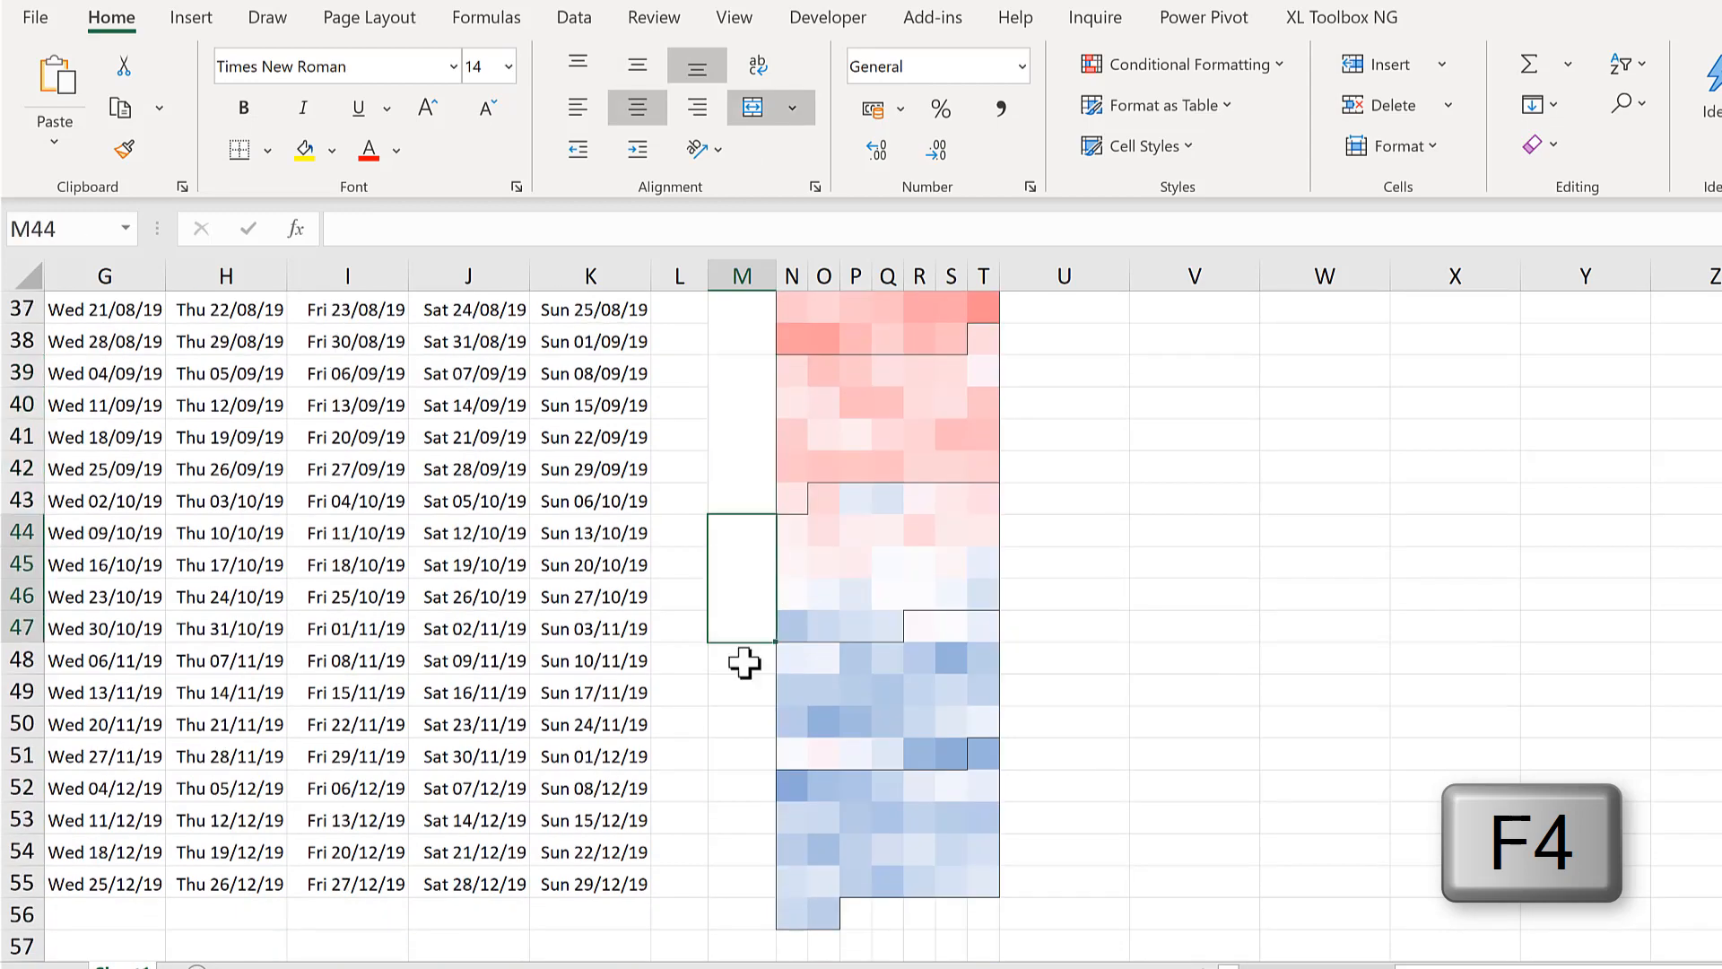
{"action": "left_click_drag", "start_coordinate": [745, 663], "coordinate": [744, 756]}
{"action": "key", "text": "F4"}
{"action": "left_click_drag", "start_coordinate": [745, 788], "coordinate": [745, 913]}
{"action": "key", "text": "F4"}
Step: Enter the month labels Feb through Dec in the merged cells of column M
{"action": "scroll", "coordinate": [745, 646], "scroll_direction": "up", "scroll_amount": 12}
{"action": "left_click", "coordinate": [746, 646]}
{"action": "type", "text": "Feb"}
{"action": "key", "text": "Return"}
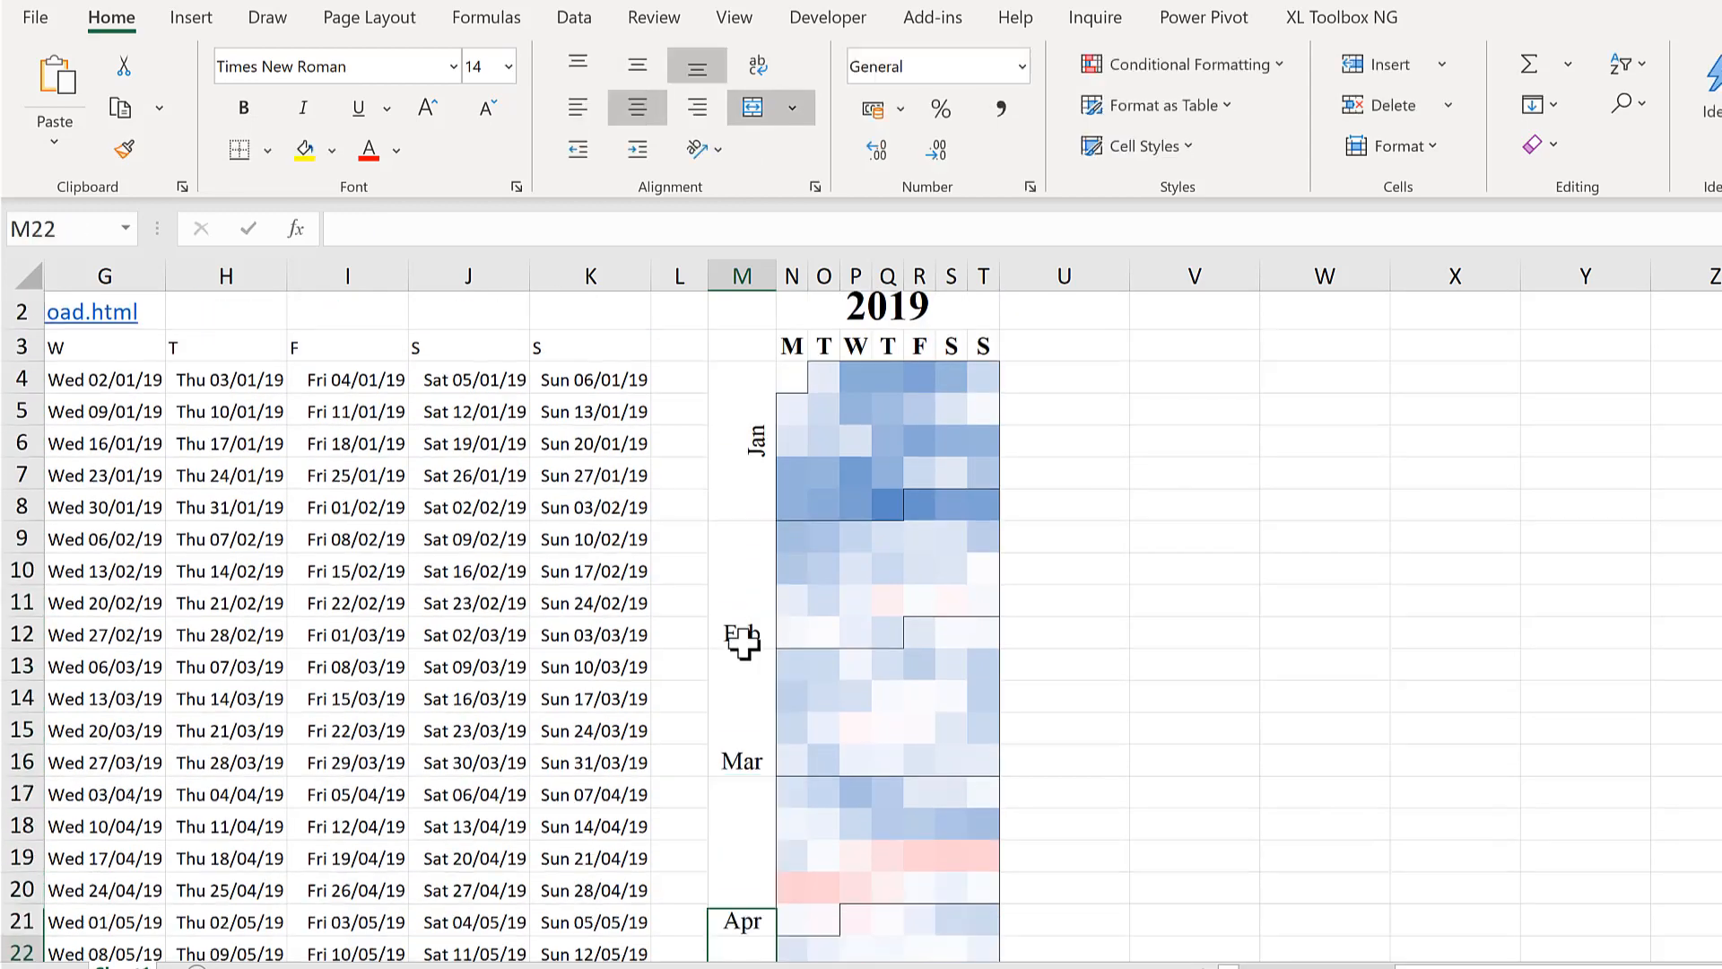
{"action": "type", "text": "May Jun Jul Aug Sep Oct"}
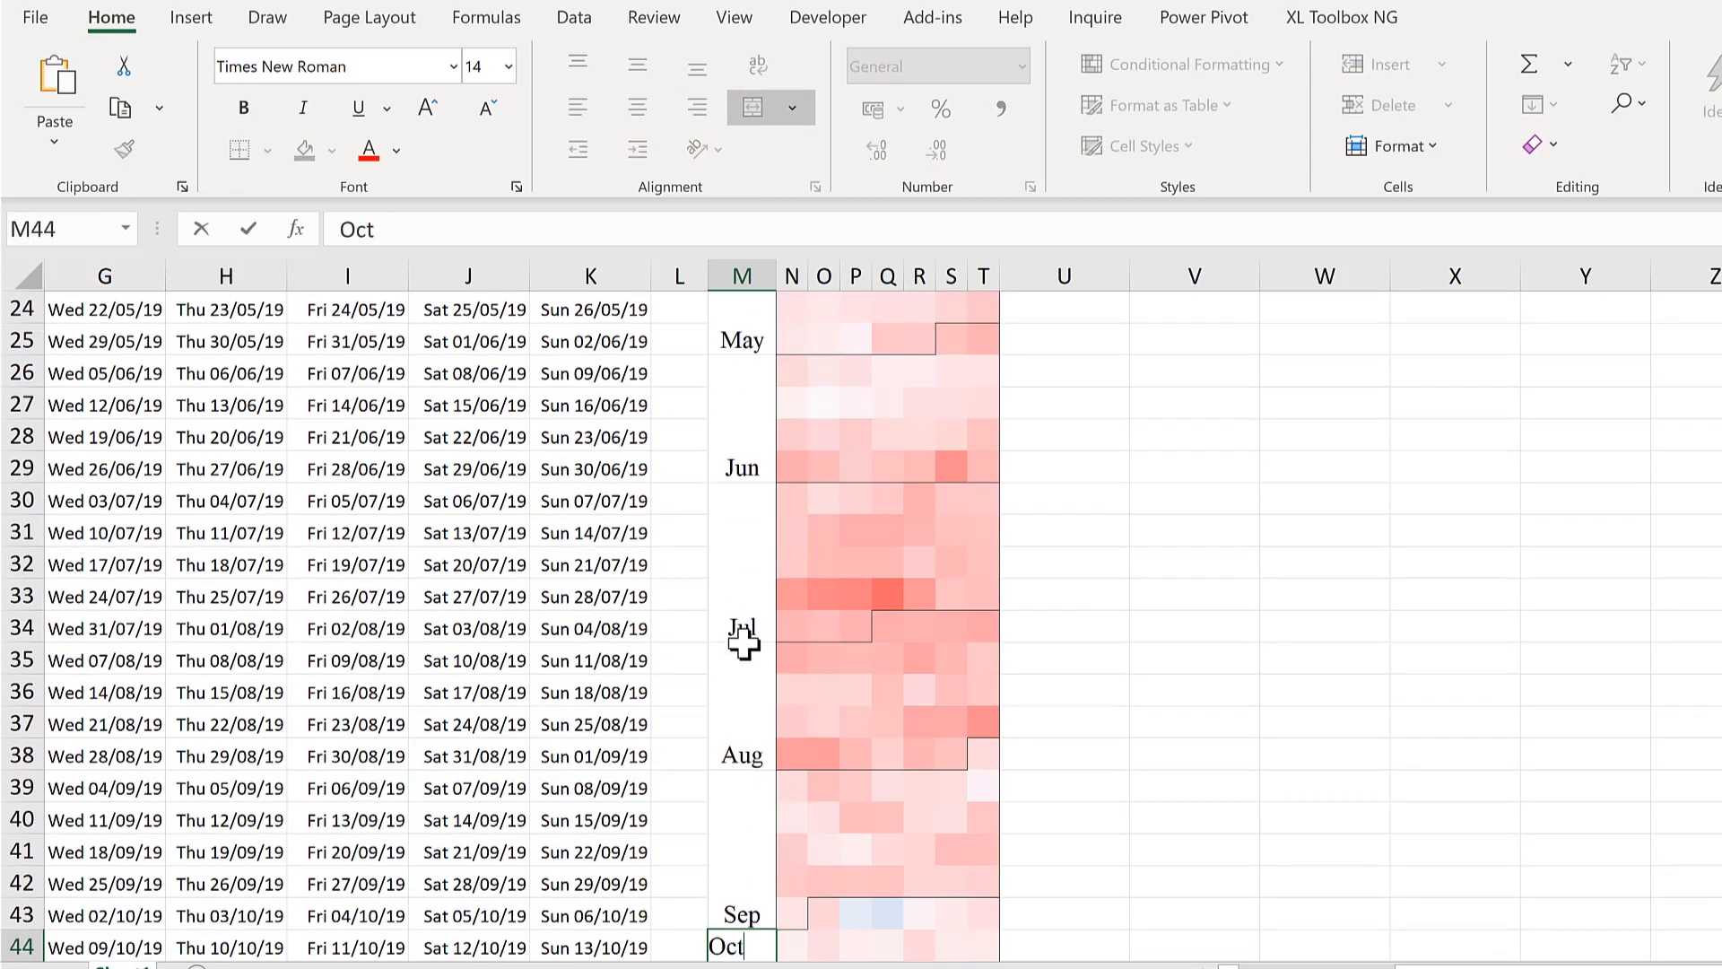
{"action": "type", "text": " Nov Dec"}
Step: Format all of column M as vertically centred, right-aligned, rotated up and bold
{"action": "left_click", "coordinate": [744, 275]}
{"action": "scroll", "coordinate": [745, 277], "scroll_direction": "up", "scroll_amount": 4}
{"action": "left_click", "coordinate": [637, 66]}
{"action": "left_click", "coordinate": [697, 107]}
{"action": "left_click", "coordinate": [706, 149]}
{"action": "left_click", "coordinate": [771, 310]}
{"action": "left_click", "coordinate": [243, 108]}
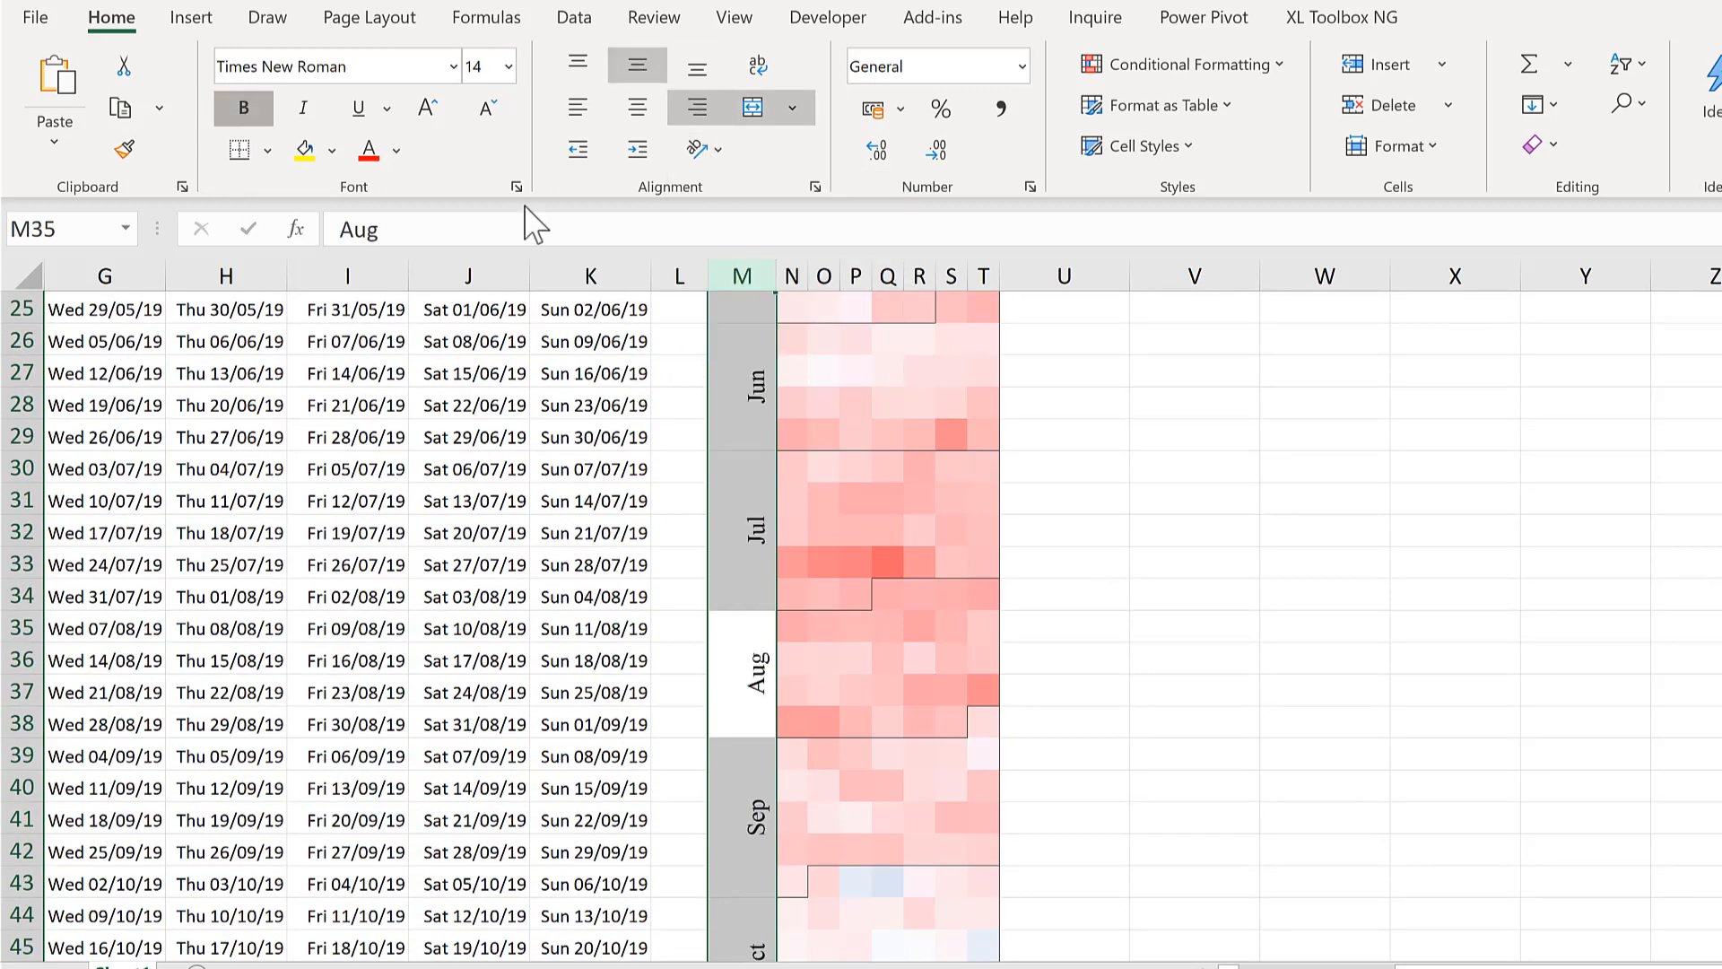
Step: Turn off the worksheet gridlines
{"action": "scroll", "coordinate": [1066, 499], "scroll_direction": "up", "scroll_amount": 8}
{"action": "left_click", "coordinate": [1065, 424]}
{"action": "left_click", "coordinate": [750, 369]}
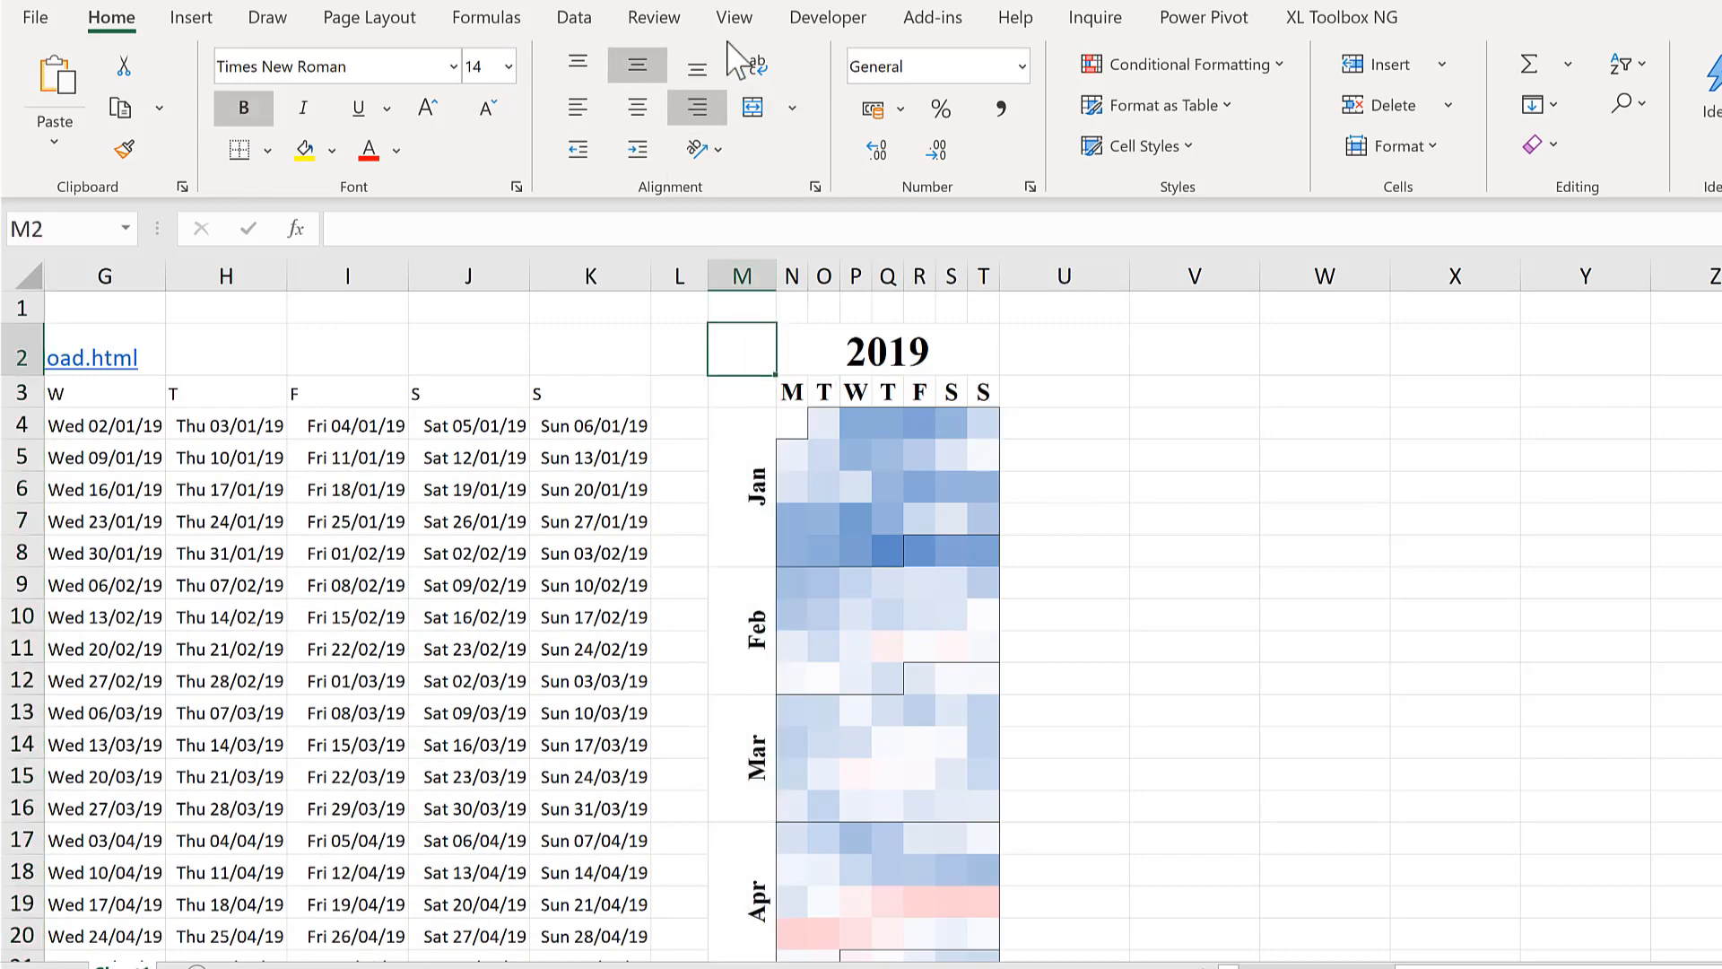
{"action": "left_click", "coordinate": [733, 18]}
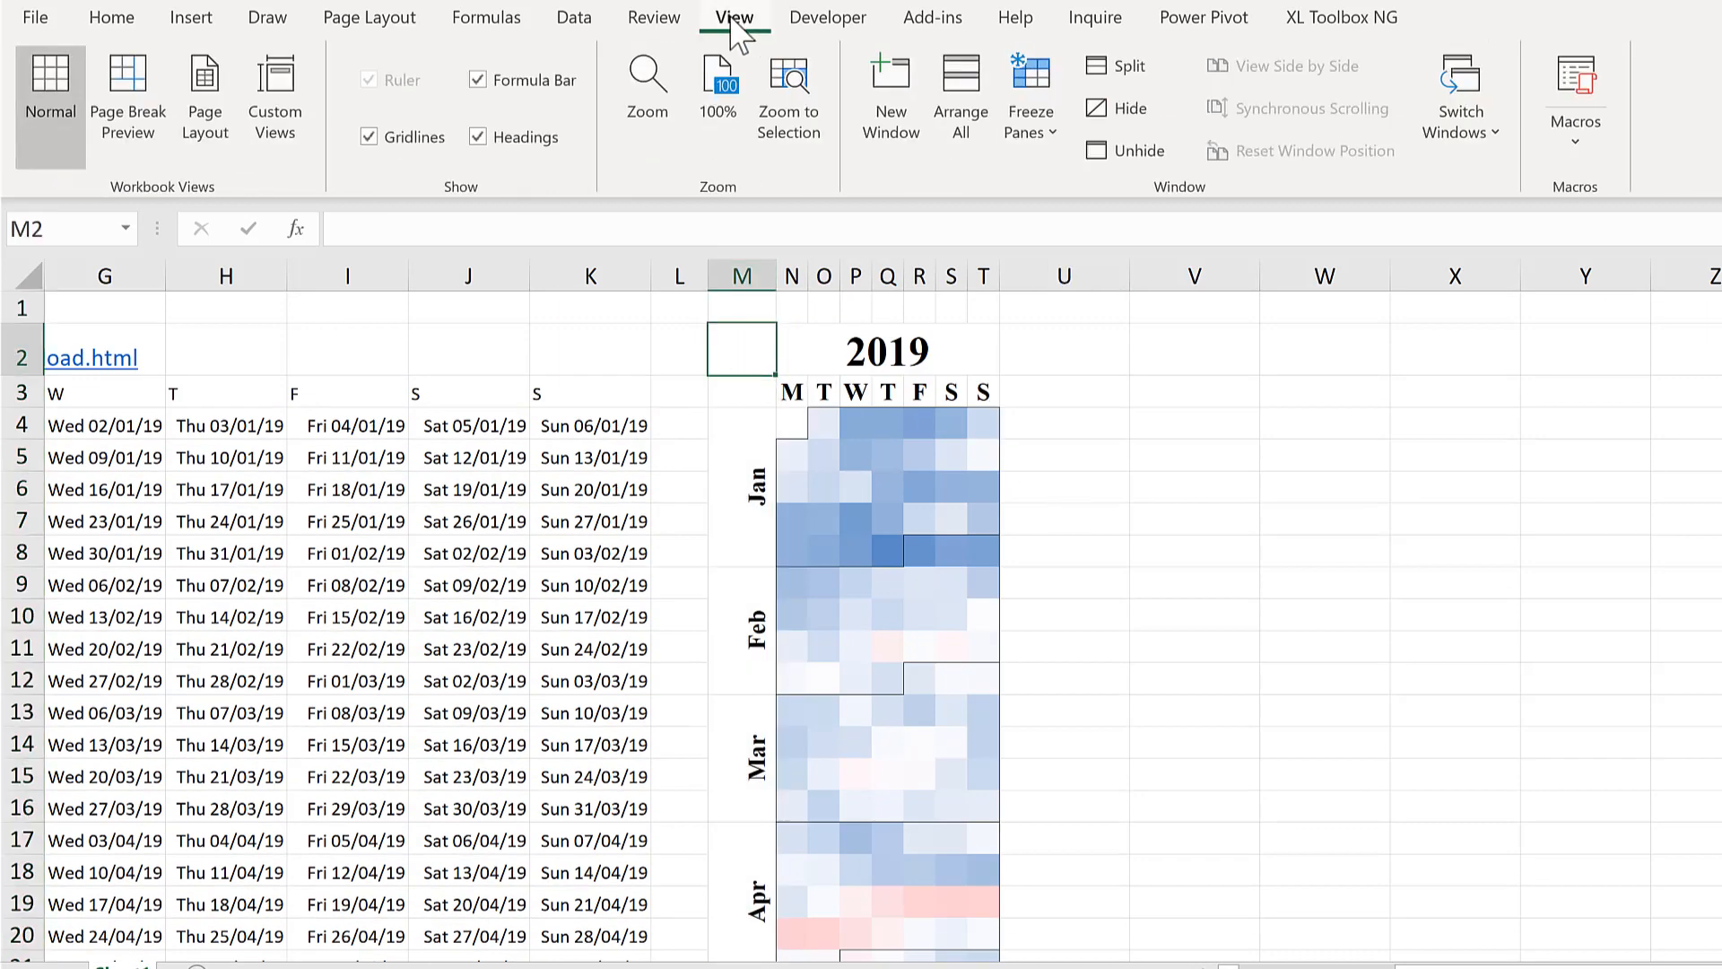
{"action": "left_click", "coordinate": [368, 137]}
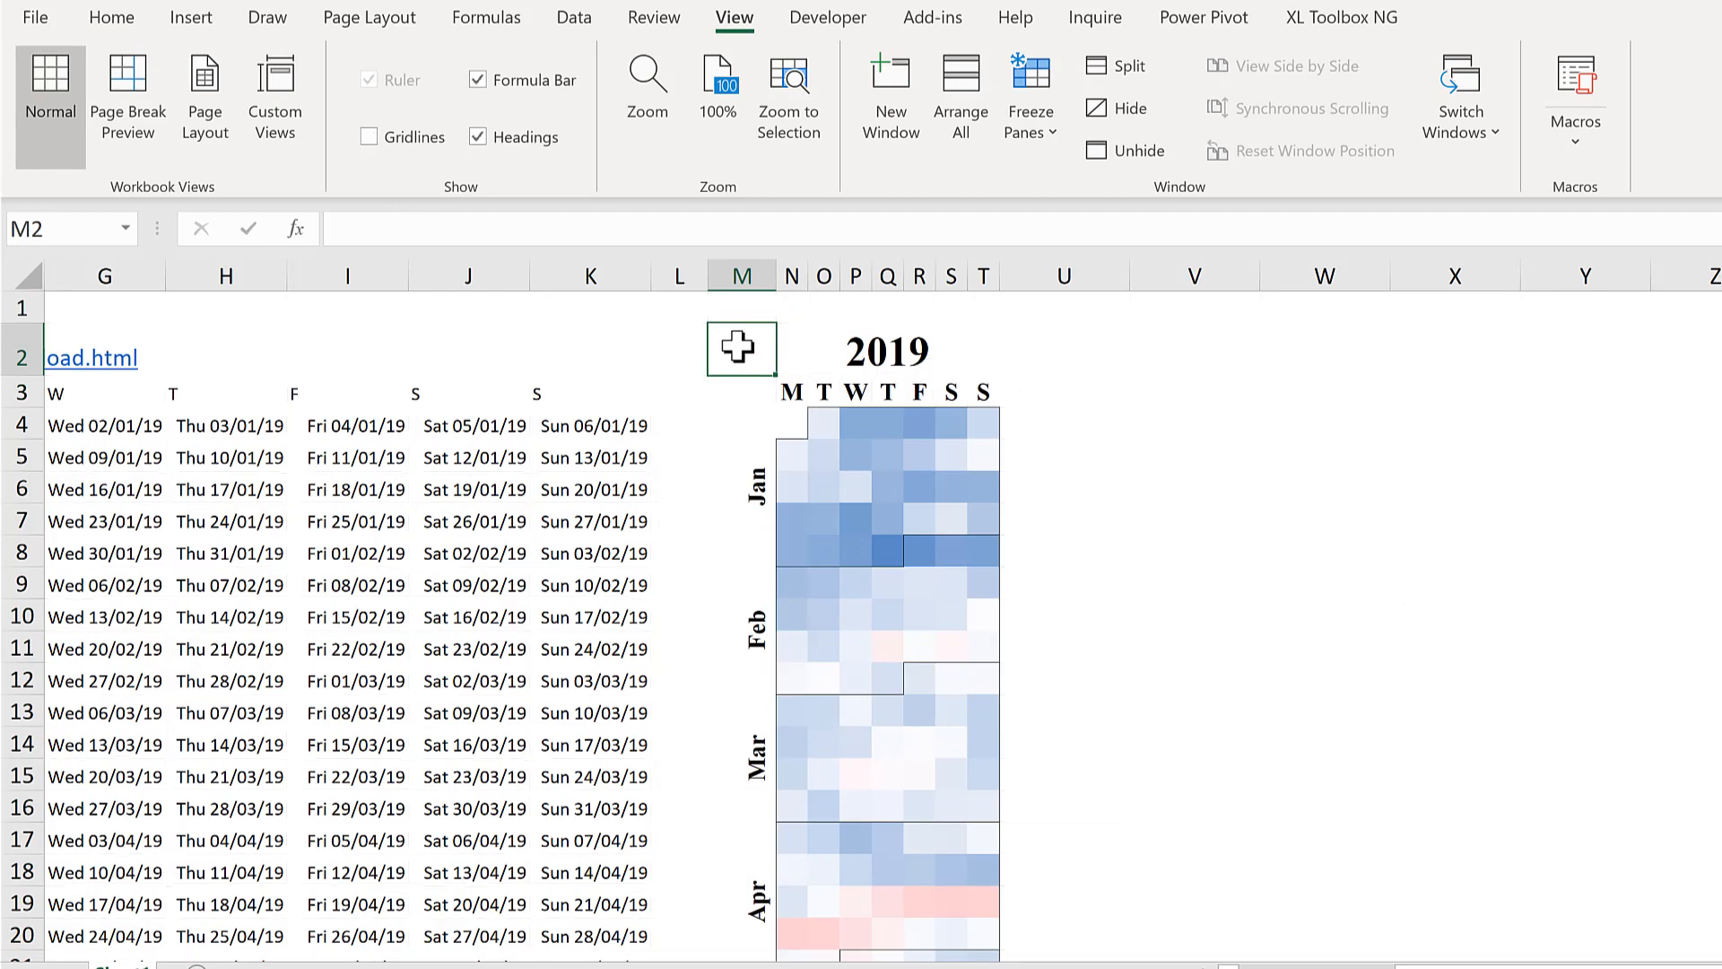
Step: Apply a thick outside border around the whole calendar, M2:U57
{"action": "left_click_drag", "start_coordinate": [737, 347], "coordinate": [1011, 812]}
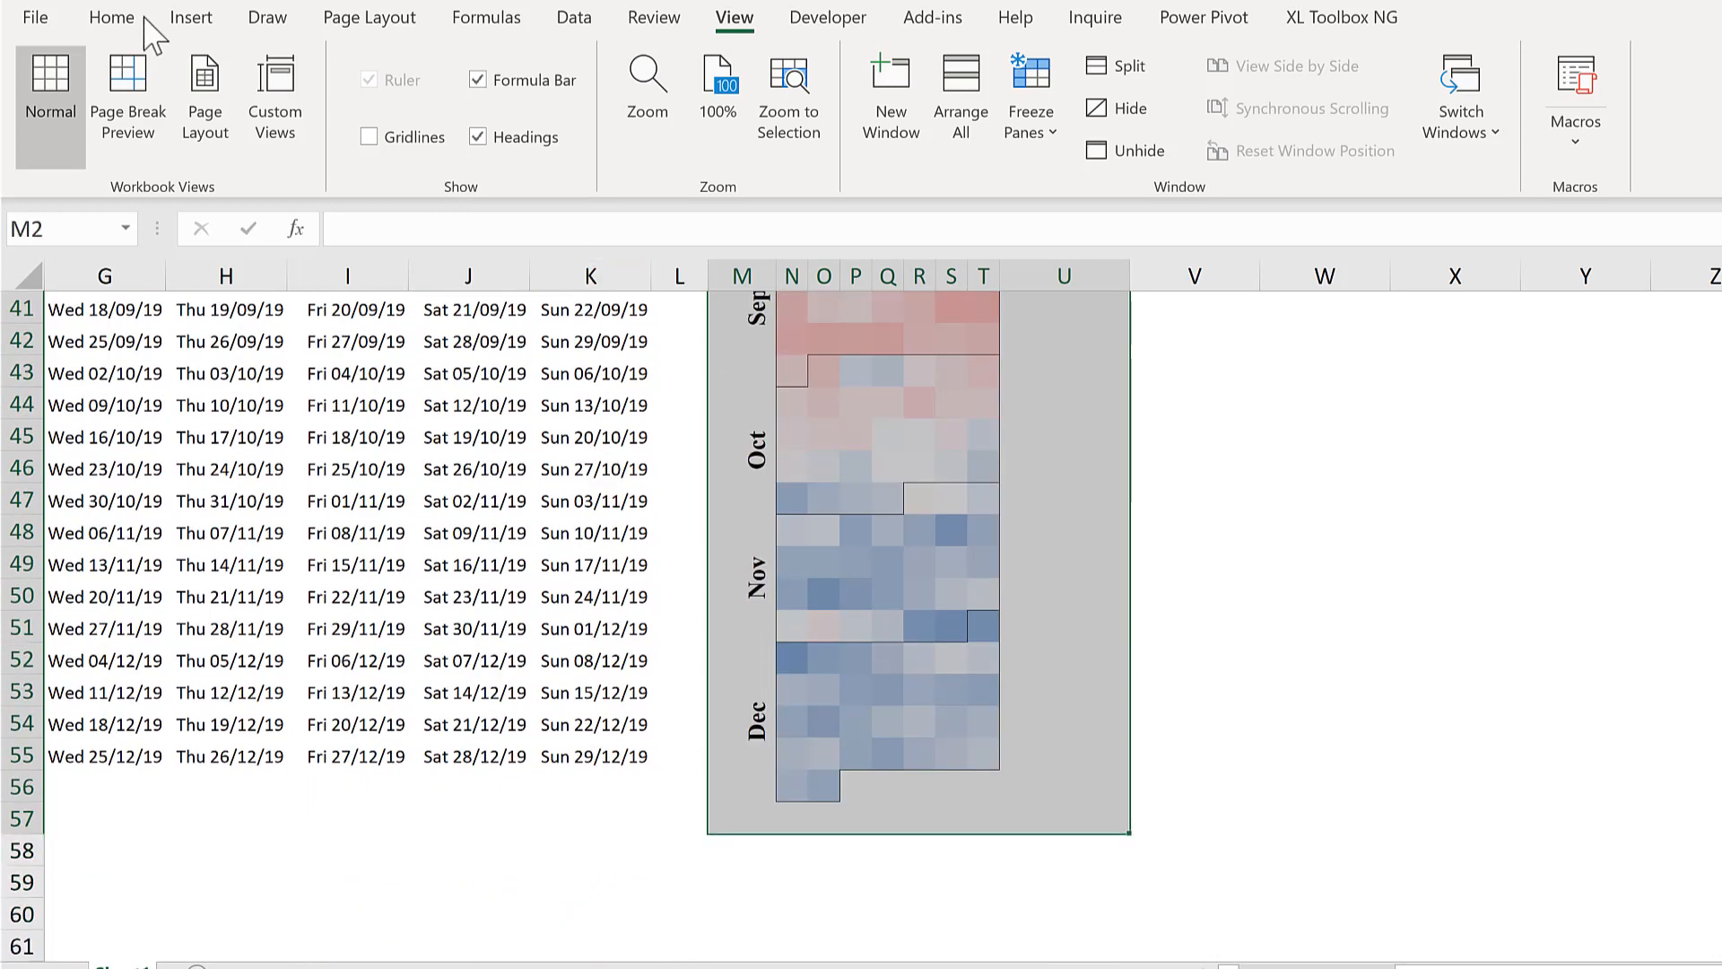
{"action": "left_click", "coordinate": [133, 18]}
{"action": "left_click", "coordinate": [269, 151]}
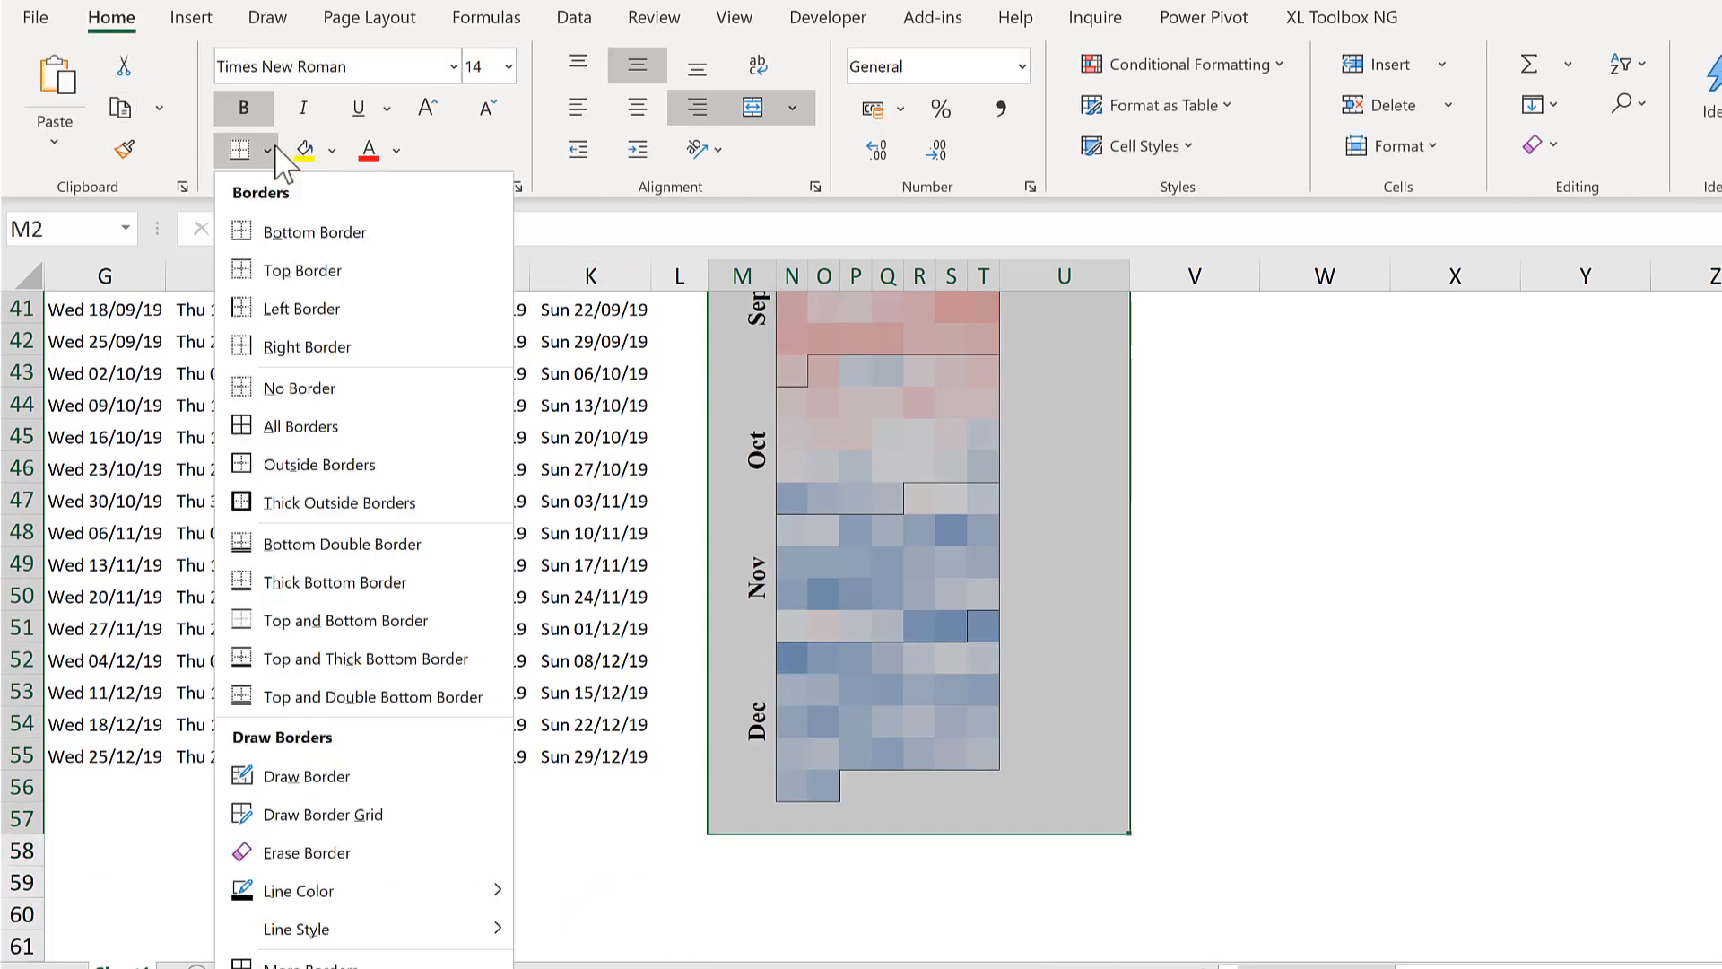
{"action": "left_click", "coordinate": [329, 504]}
{"action": "scroll", "coordinate": [1176, 377], "scroll_direction": "up", "scroll_amount": 14}
Step: Narrow column U considerably and column M slightly to tighten the calendar's side margins
{"action": "left_click", "coordinate": [1104, 359]}
{"action": "left_click", "coordinate": [1189, 394]}
{"action": "left_click_drag", "start_coordinate": [1130, 278], "coordinate": [1047, 289]}
{"action": "left_click_drag", "start_coordinate": [777, 280], "coordinate": [764, 278]}
{"action": "left_click", "coordinate": [1188, 418]}
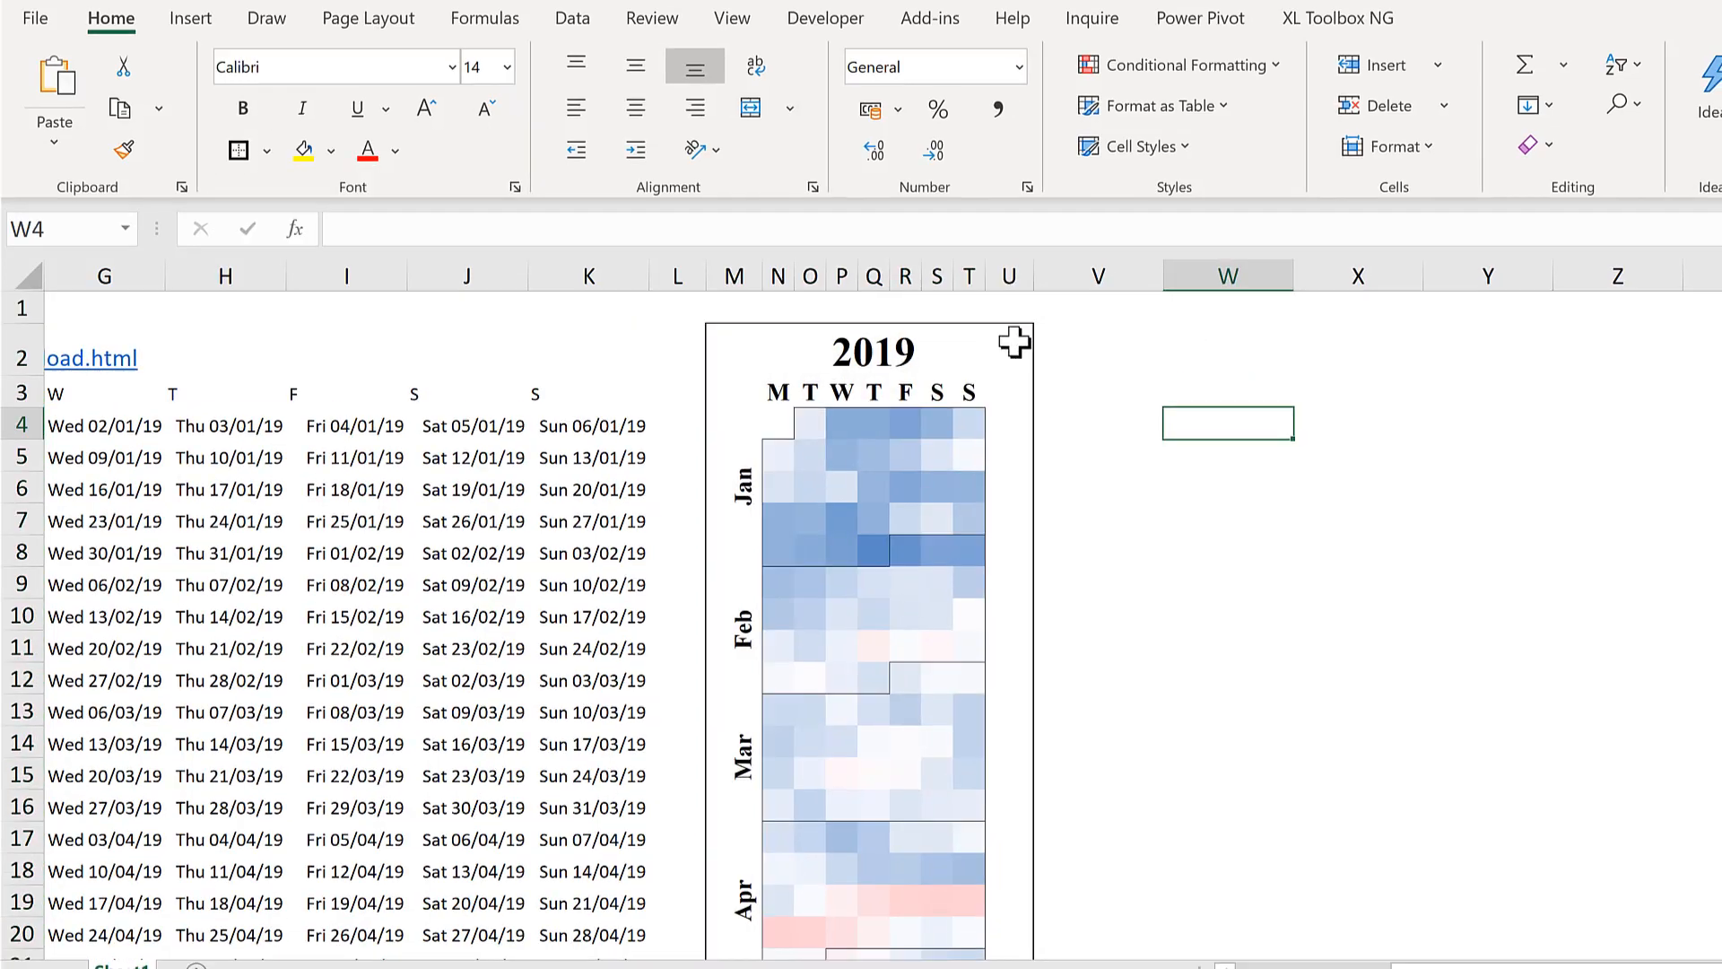
Step: Collapse the ribbon so that only its tabs are shown
{"action": "left_click", "coordinate": [1014, 341]}
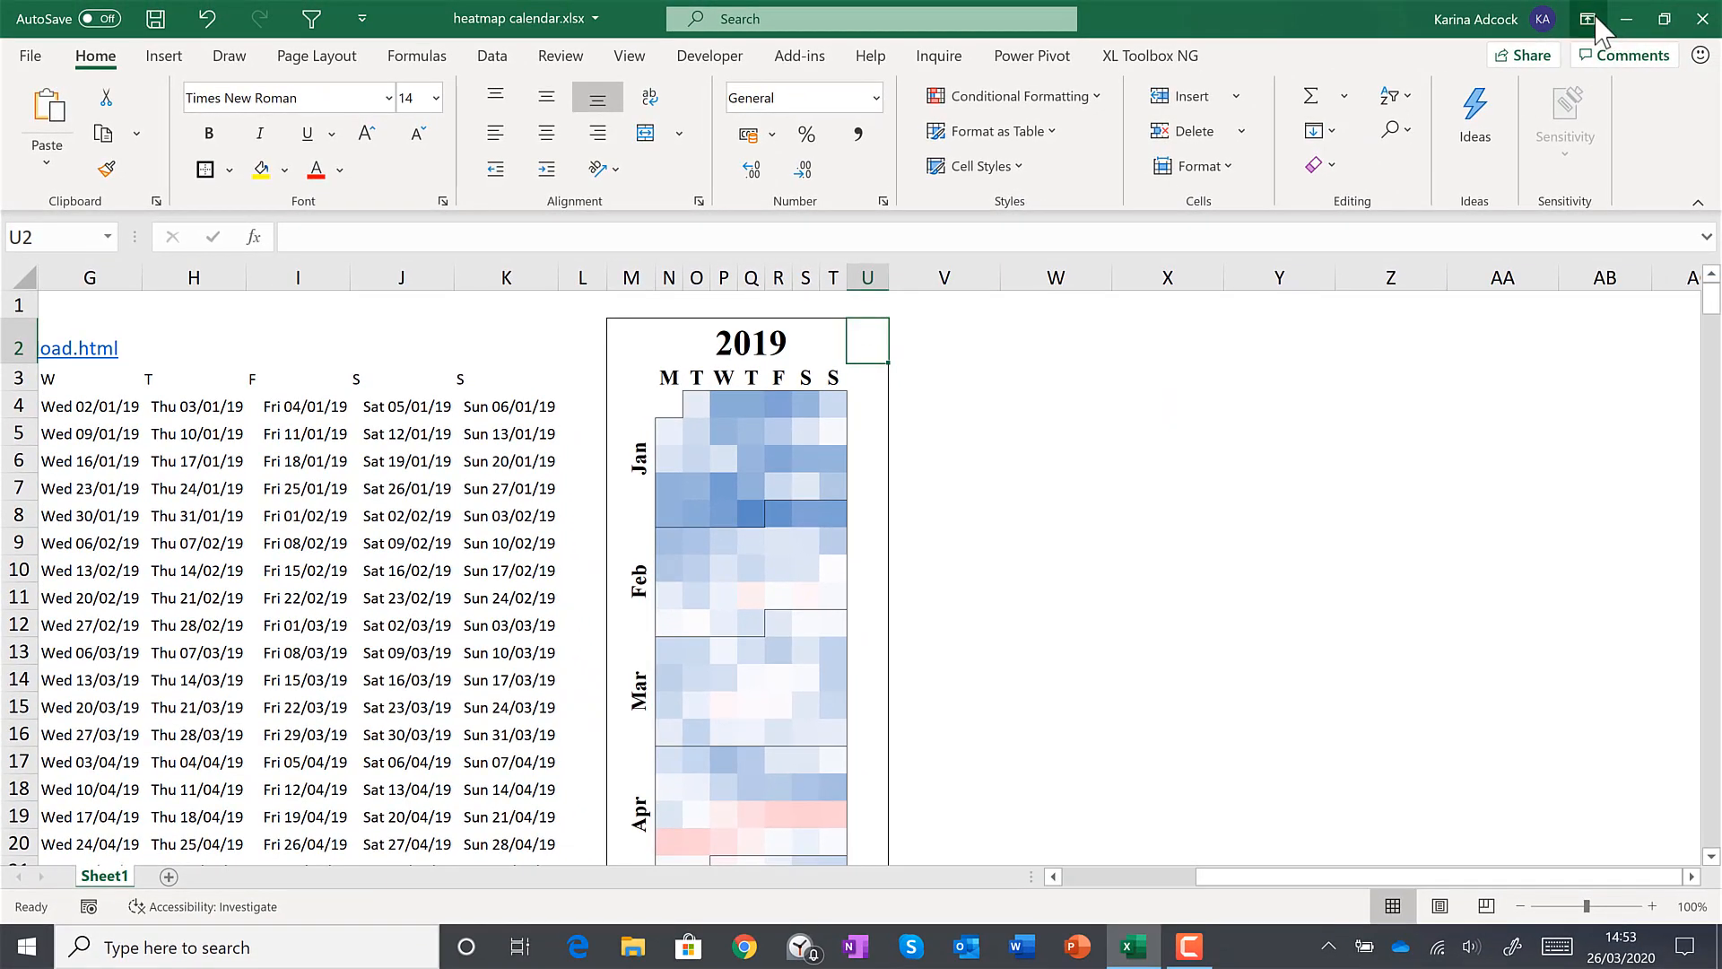
{"action": "left_click", "coordinate": [1589, 19]}
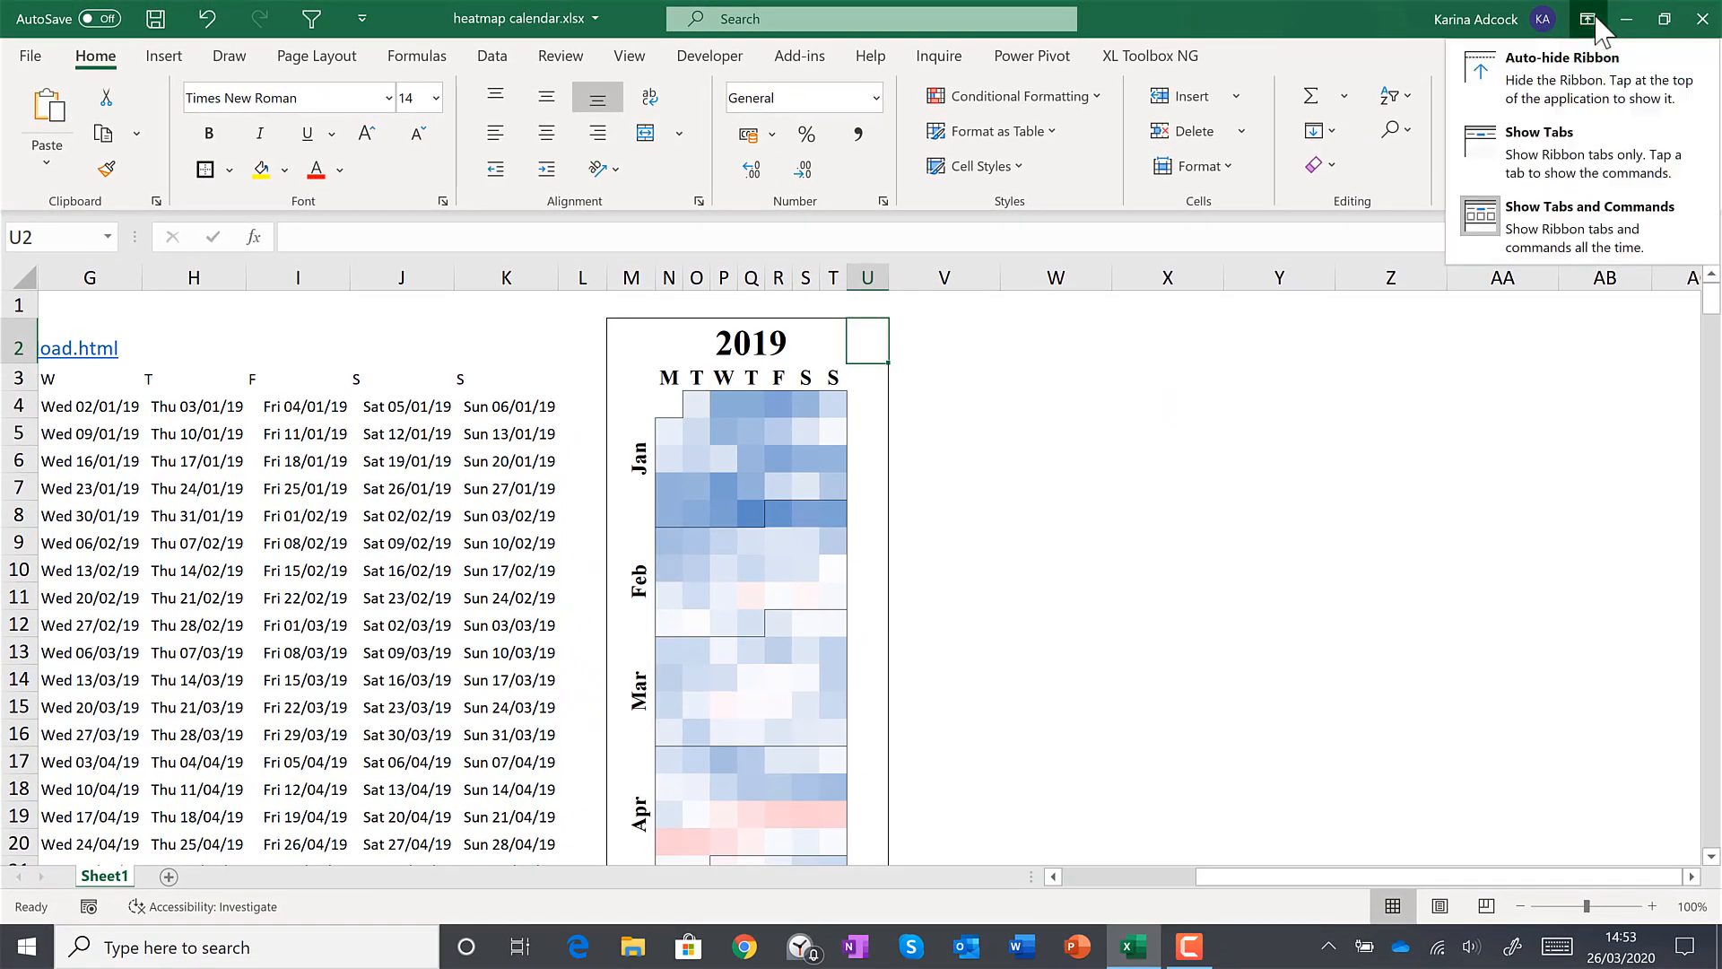
{"action": "left_click", "coordinate": [1589, 157]}
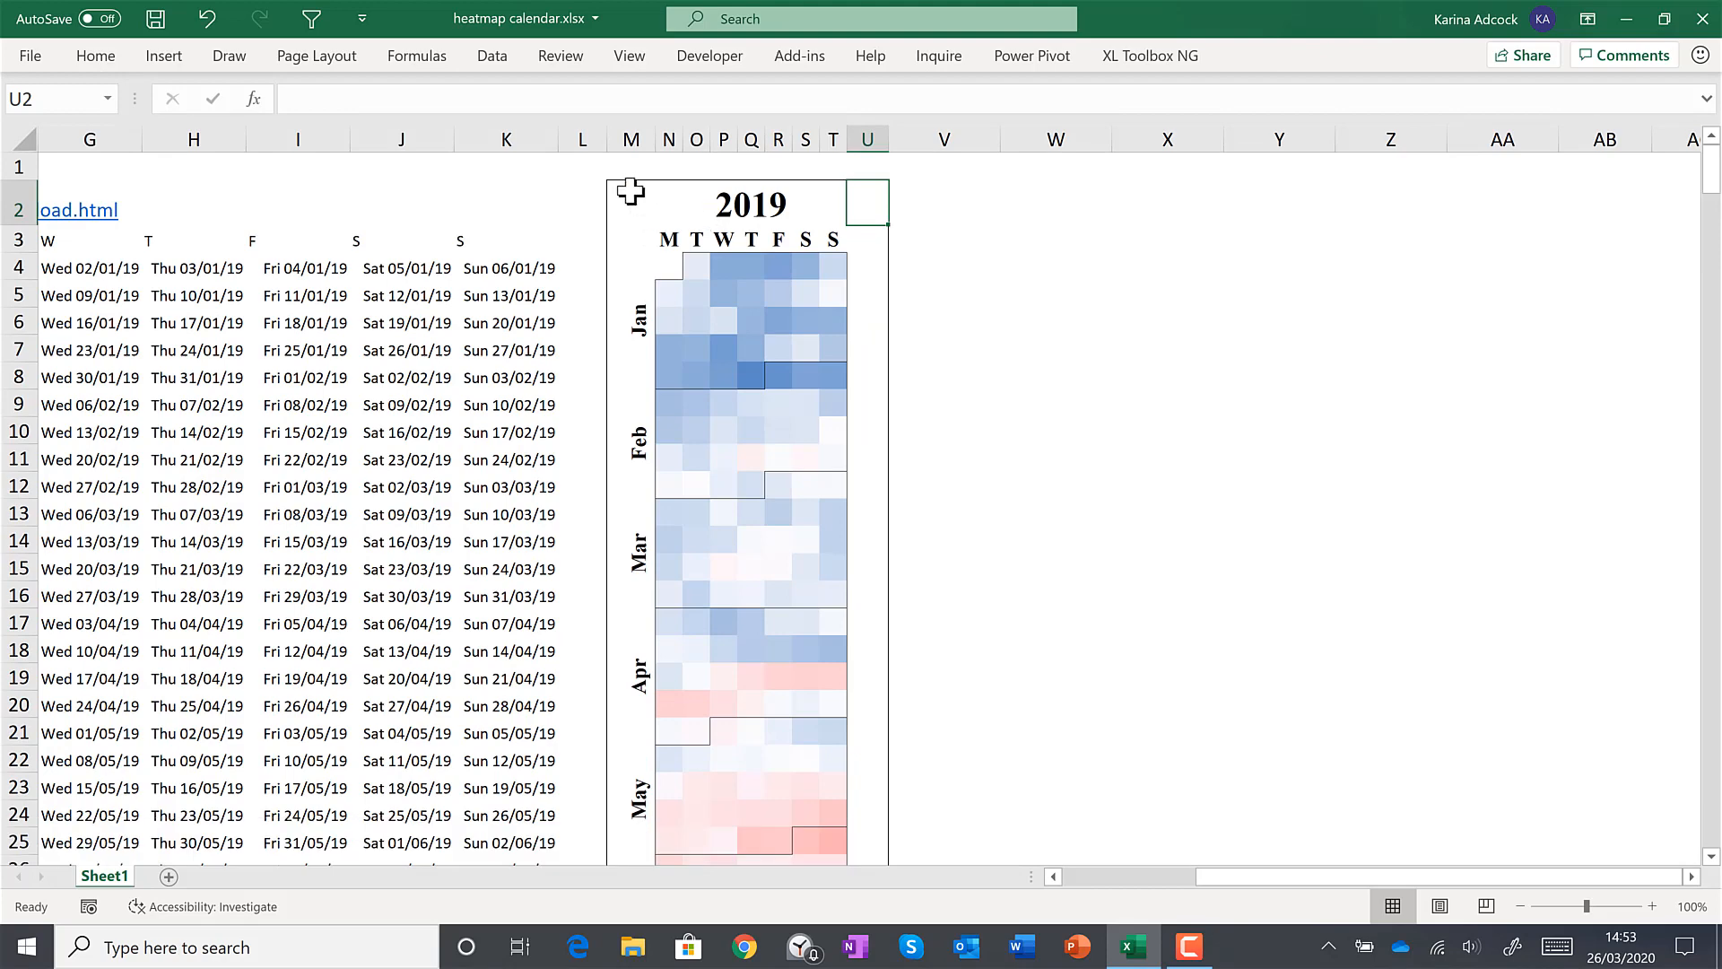
Step: Zoom the sheet to fit the calendar range M2:U57 and bring row 1 into view
{"action": "left_click_drag", "start_coordinate": [631, 191], "coordinate": [867, 689]}
{"action": "left_click", "coordinate": [1684, 897]}
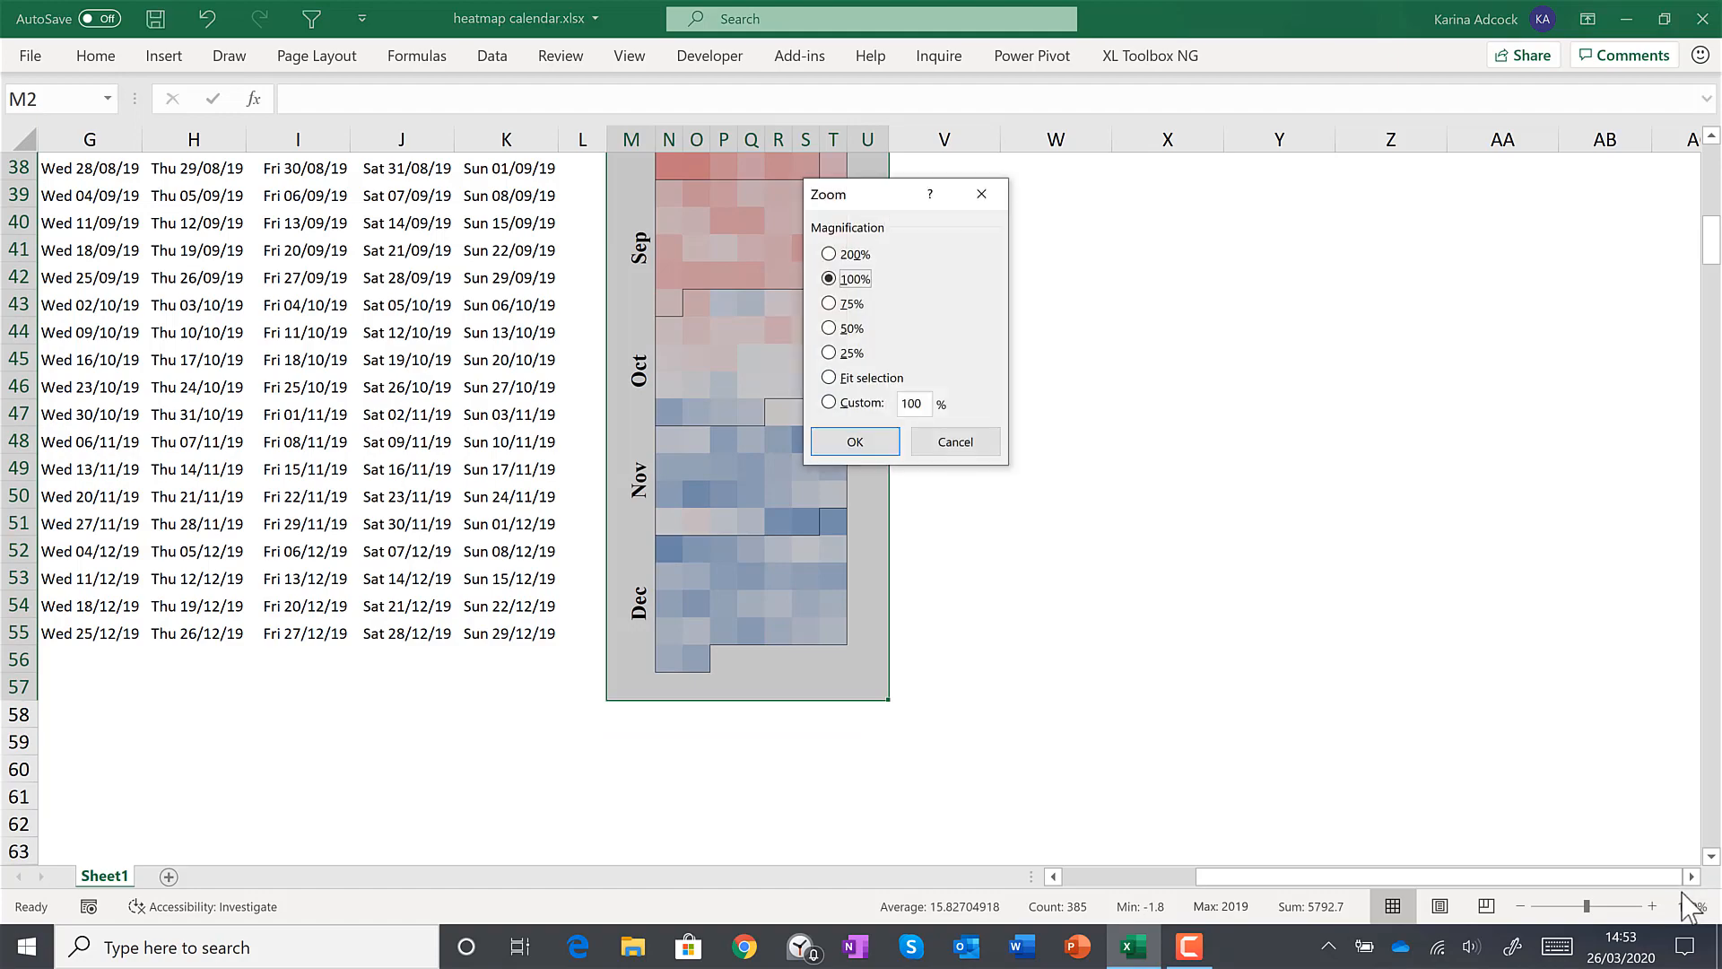
{"action": "left_click", "coordinate": [829, 378]}
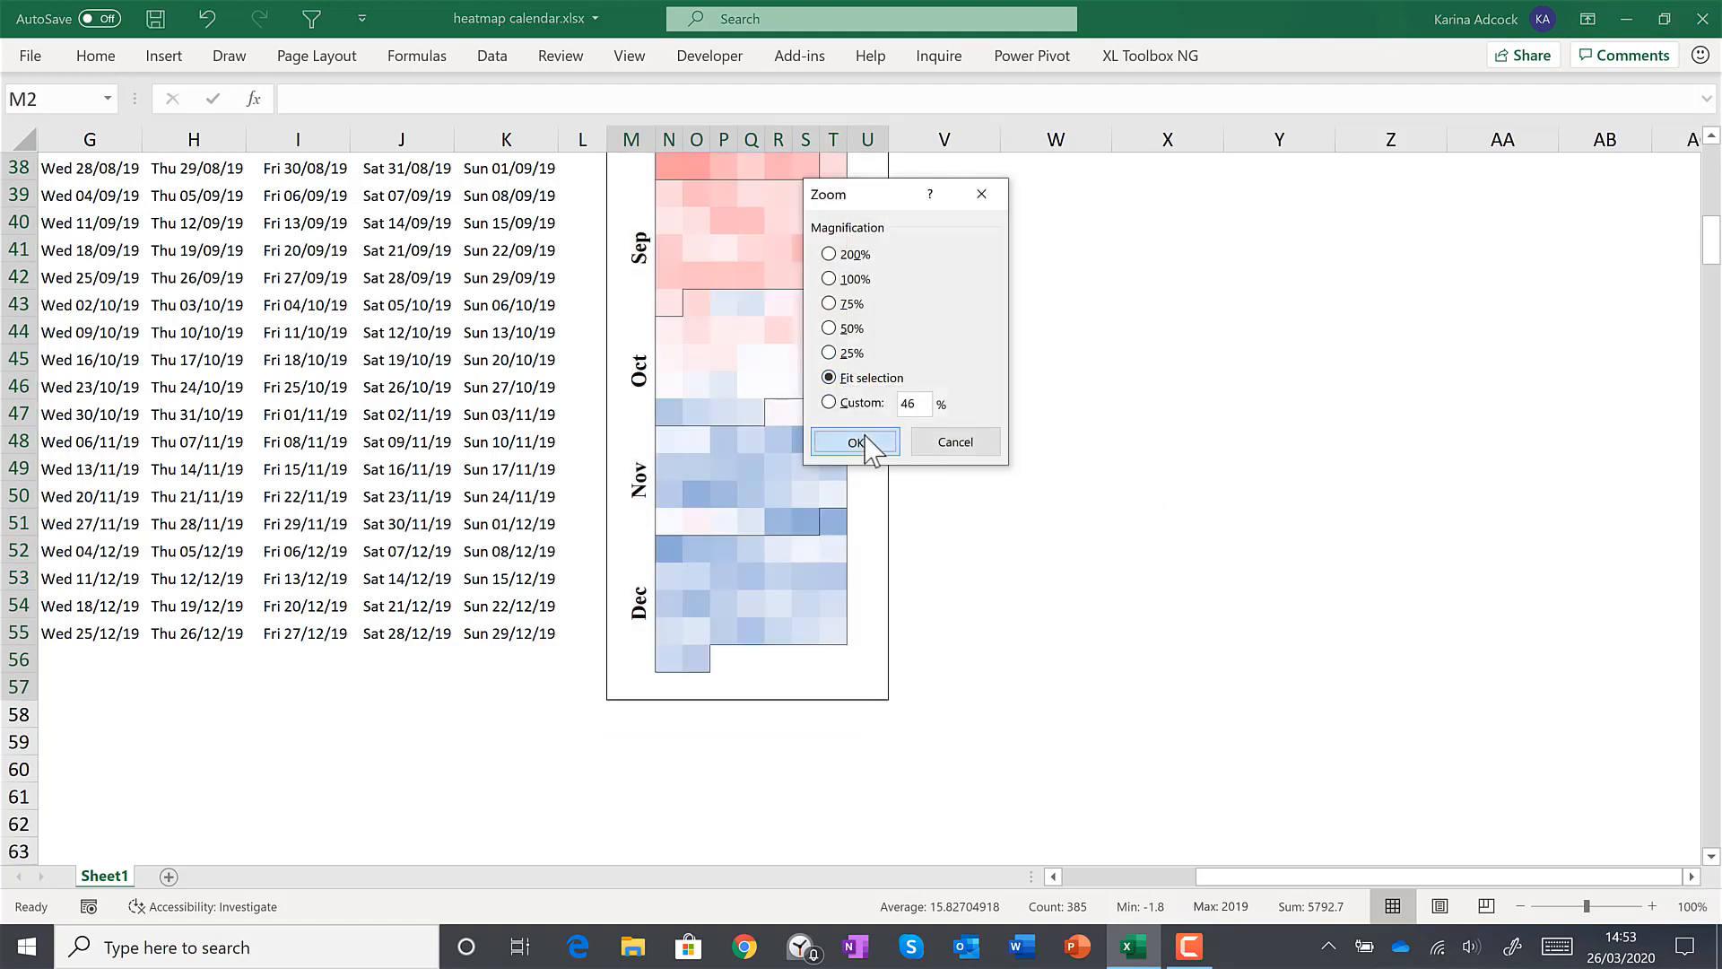
{"action": "left_click", "coordinate": [855, 442]}
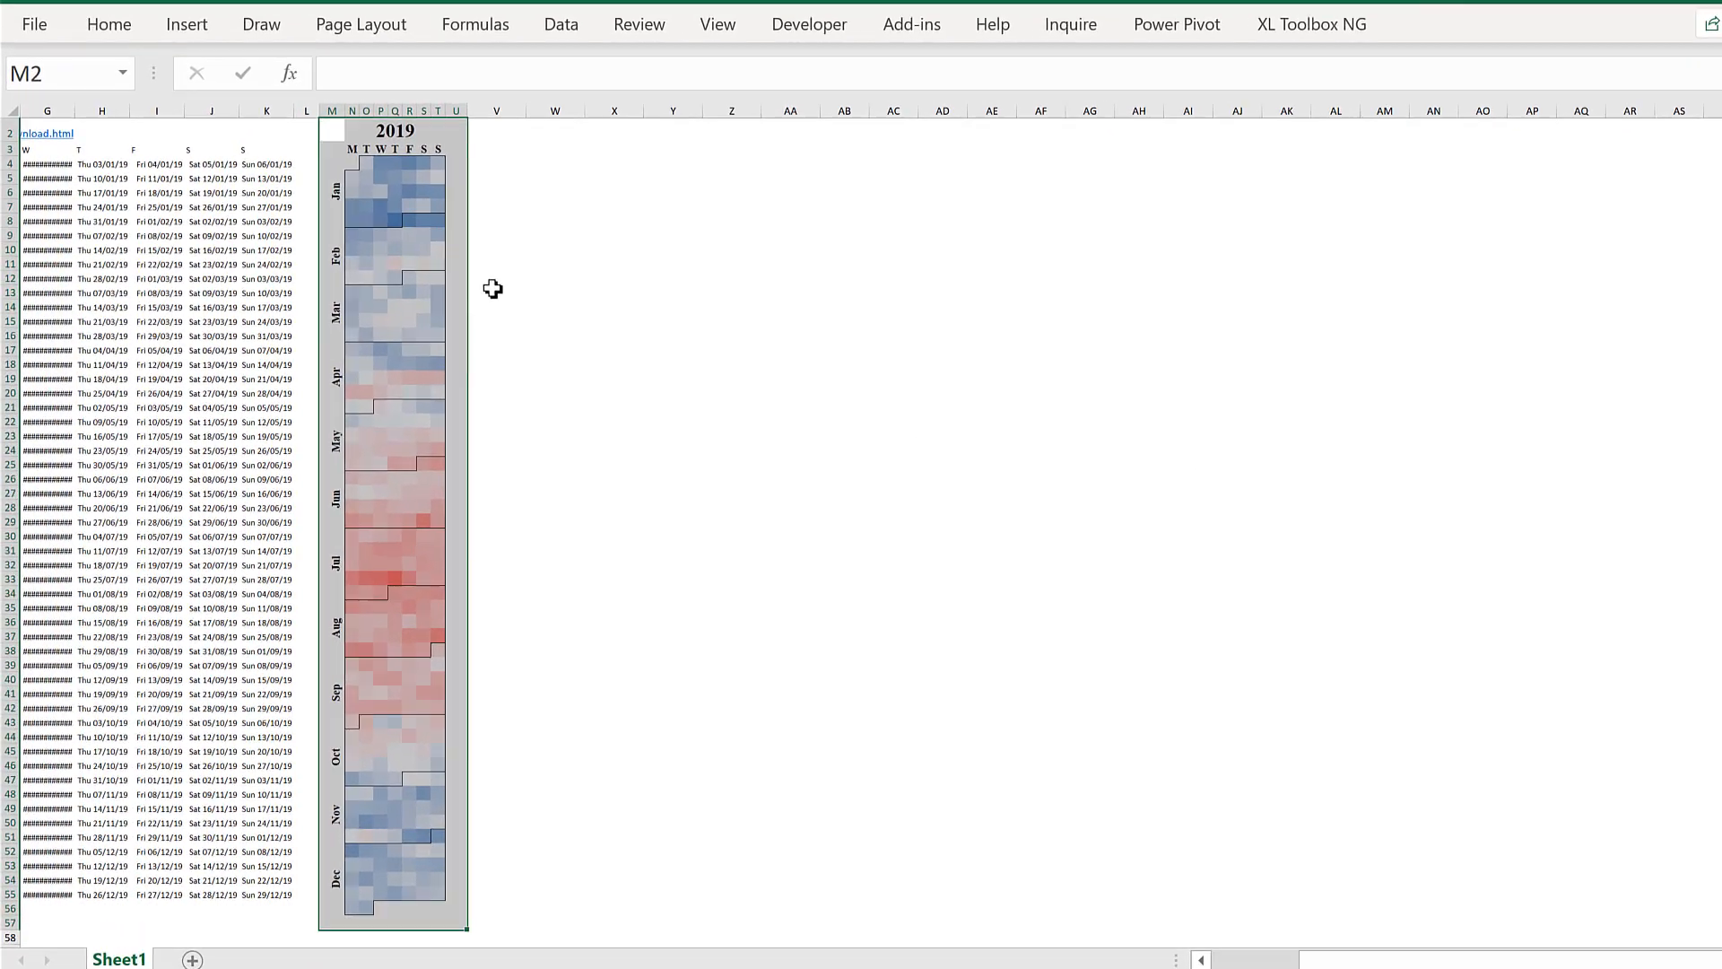
{"action": "left_click", "coordinate": [556, 278]}
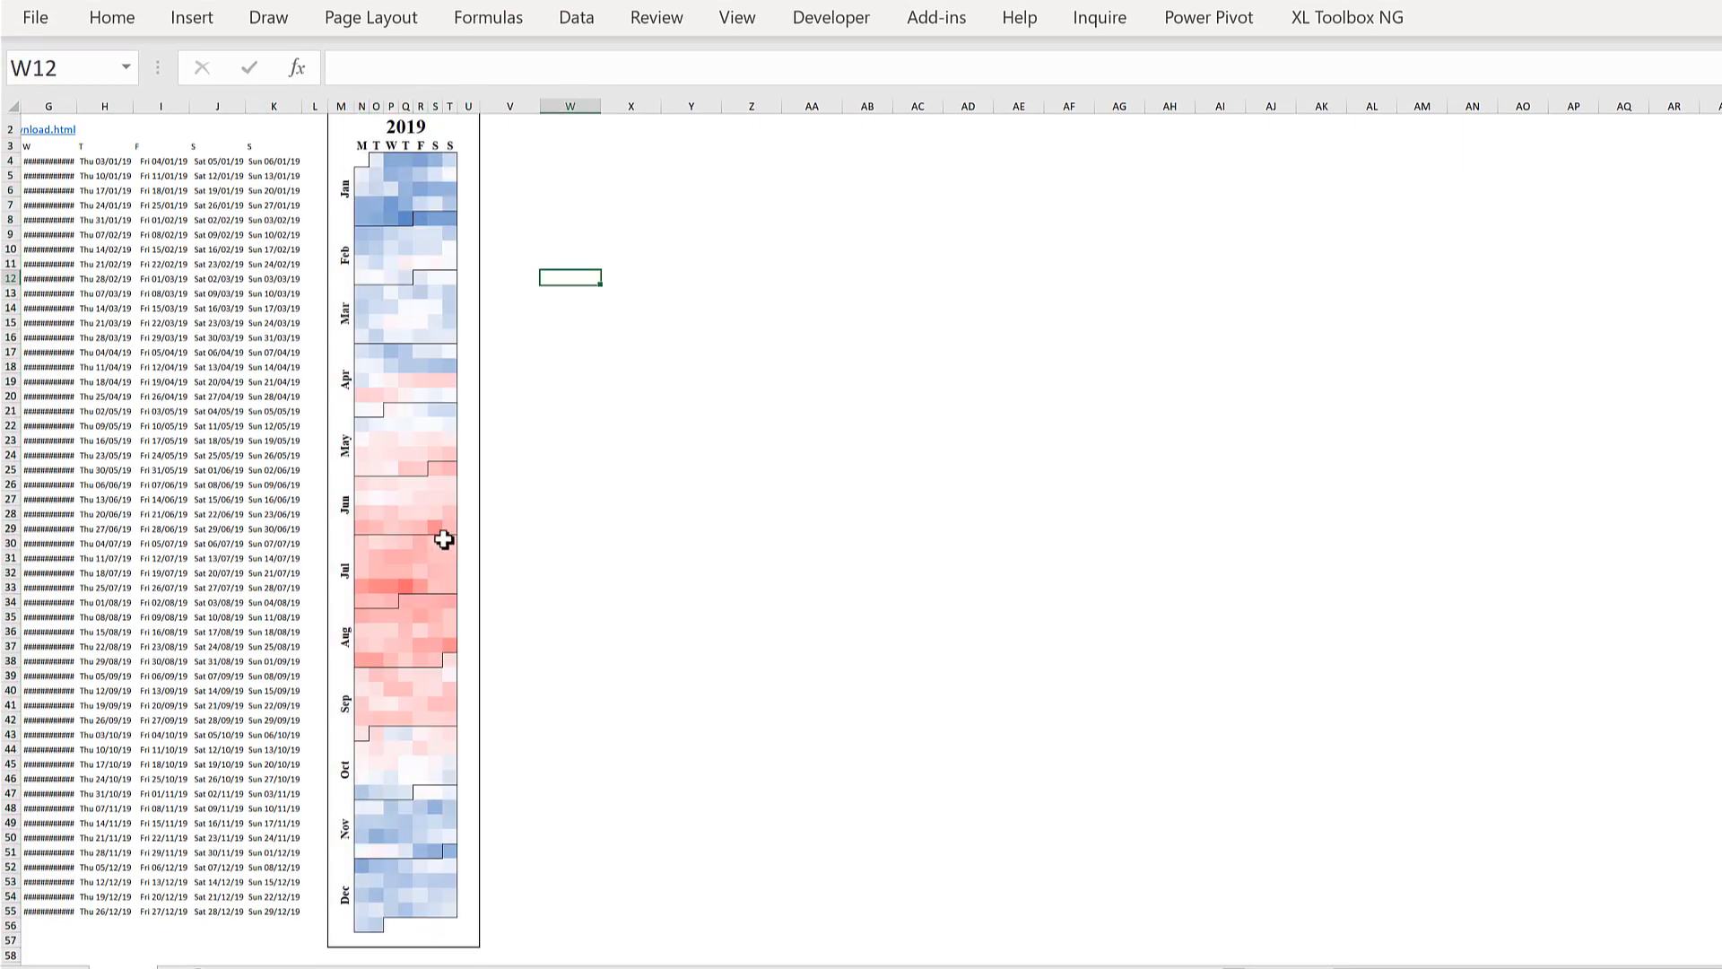
{"action": "left_click", "coordinate": [493, 124]}
{"action": "key", "text": "Up"}
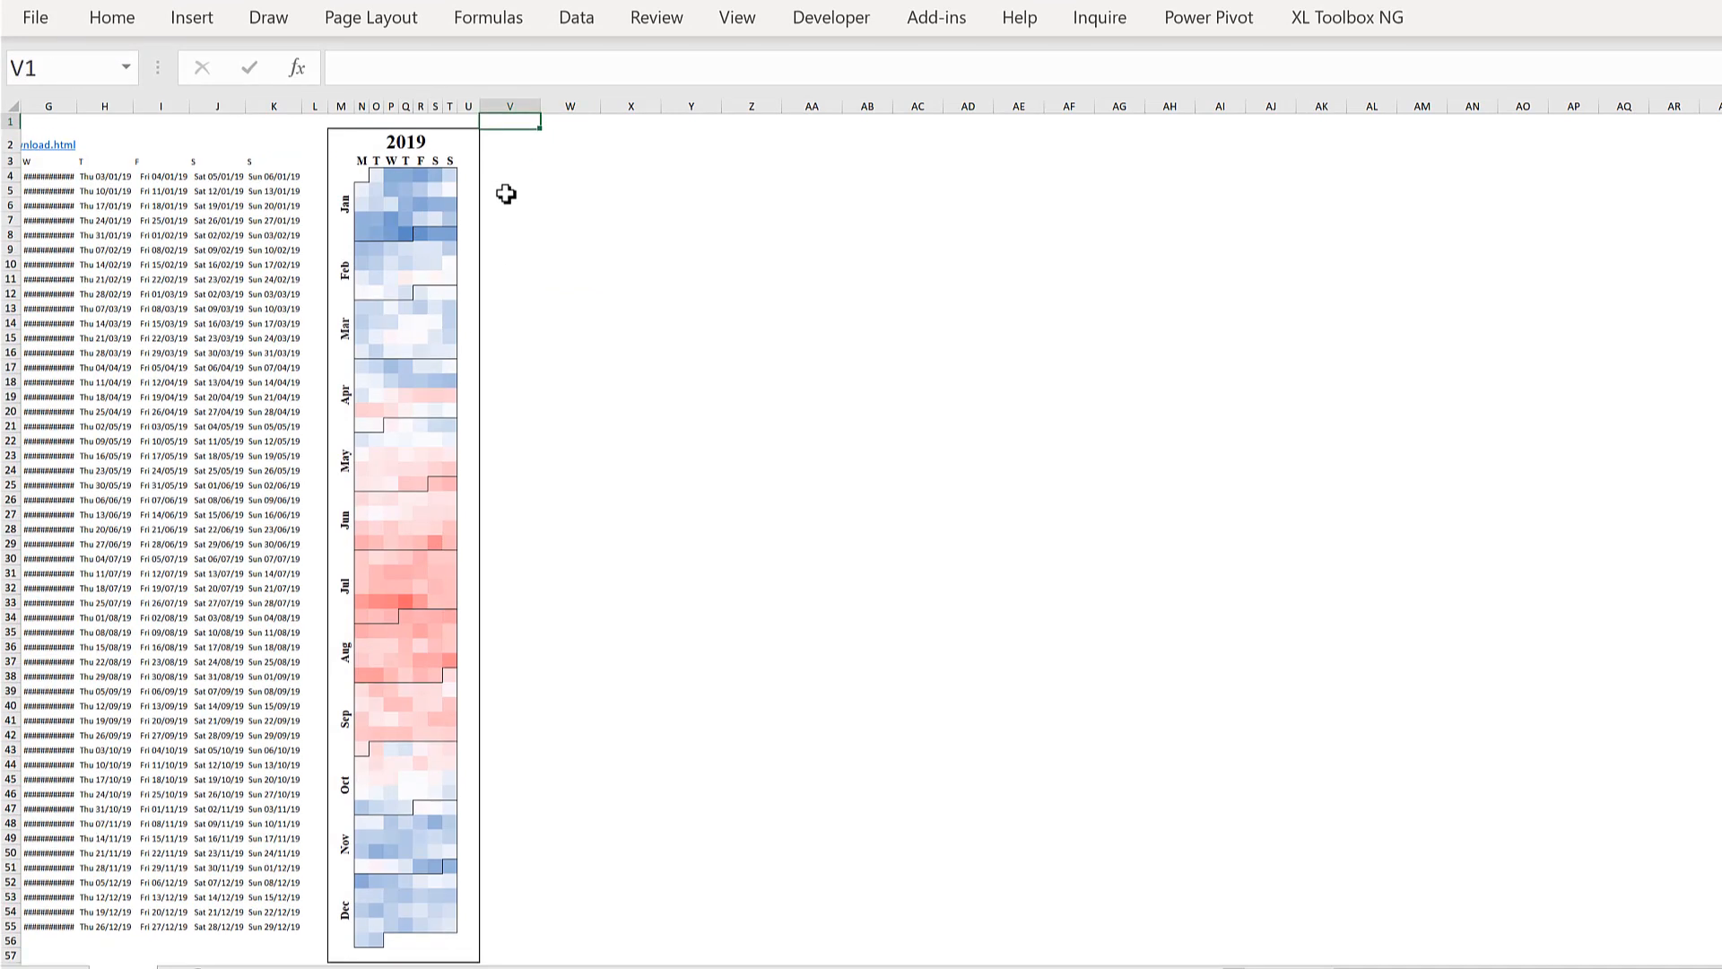
Step: Open the graded color scale rule of the calendar cells N4:T56 for editing in the conditional formatting rules manager
{"action": "left_click_drag", "start_coordinate": [361, 176], "coordinate": [452, 943]}
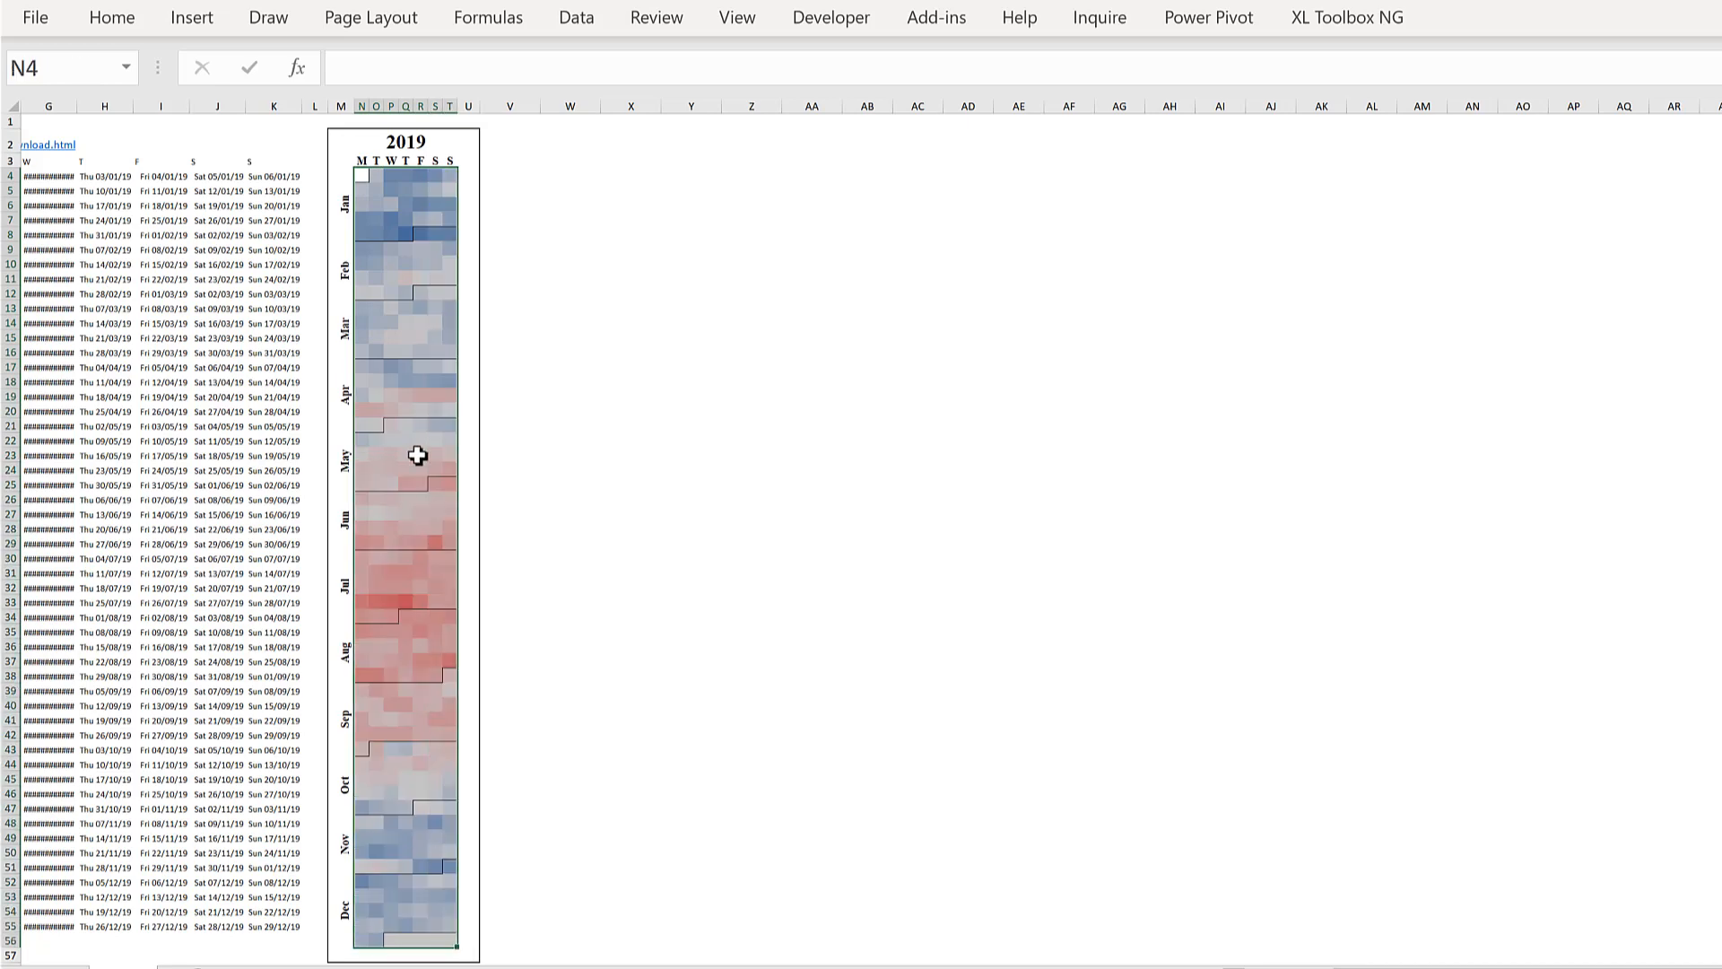
{"action": "left_click", "coordinate": [112, 20]}
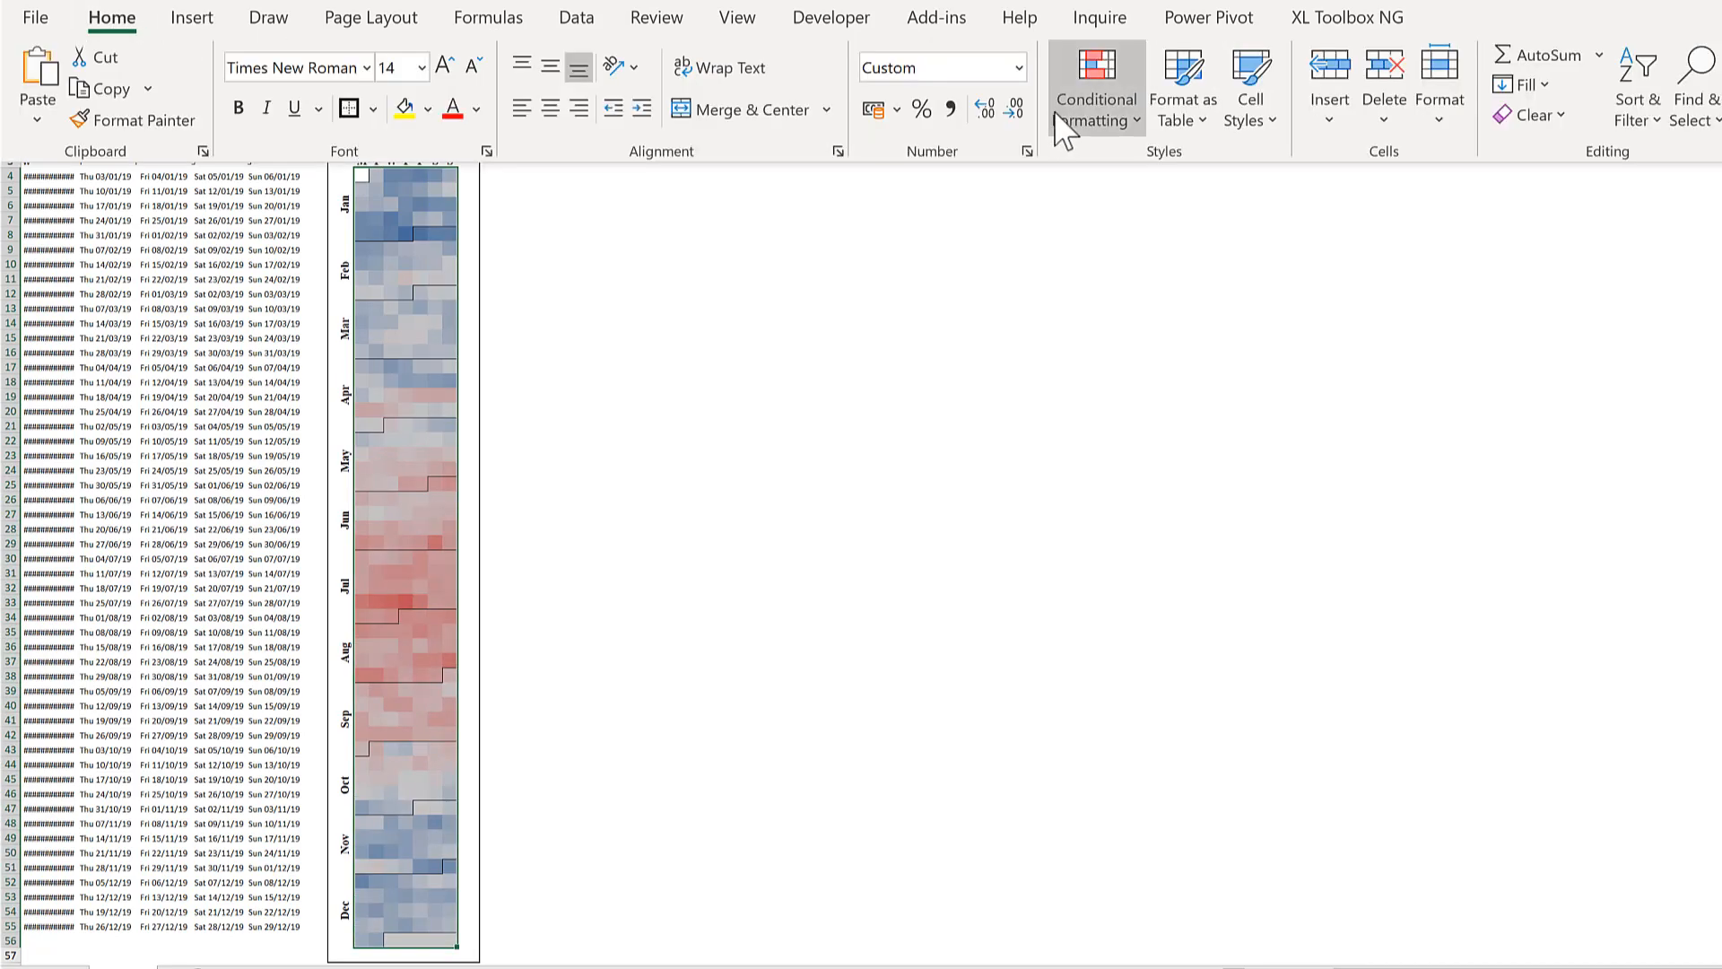
{"action": "left_click", "coordinate": [1063, 120]}
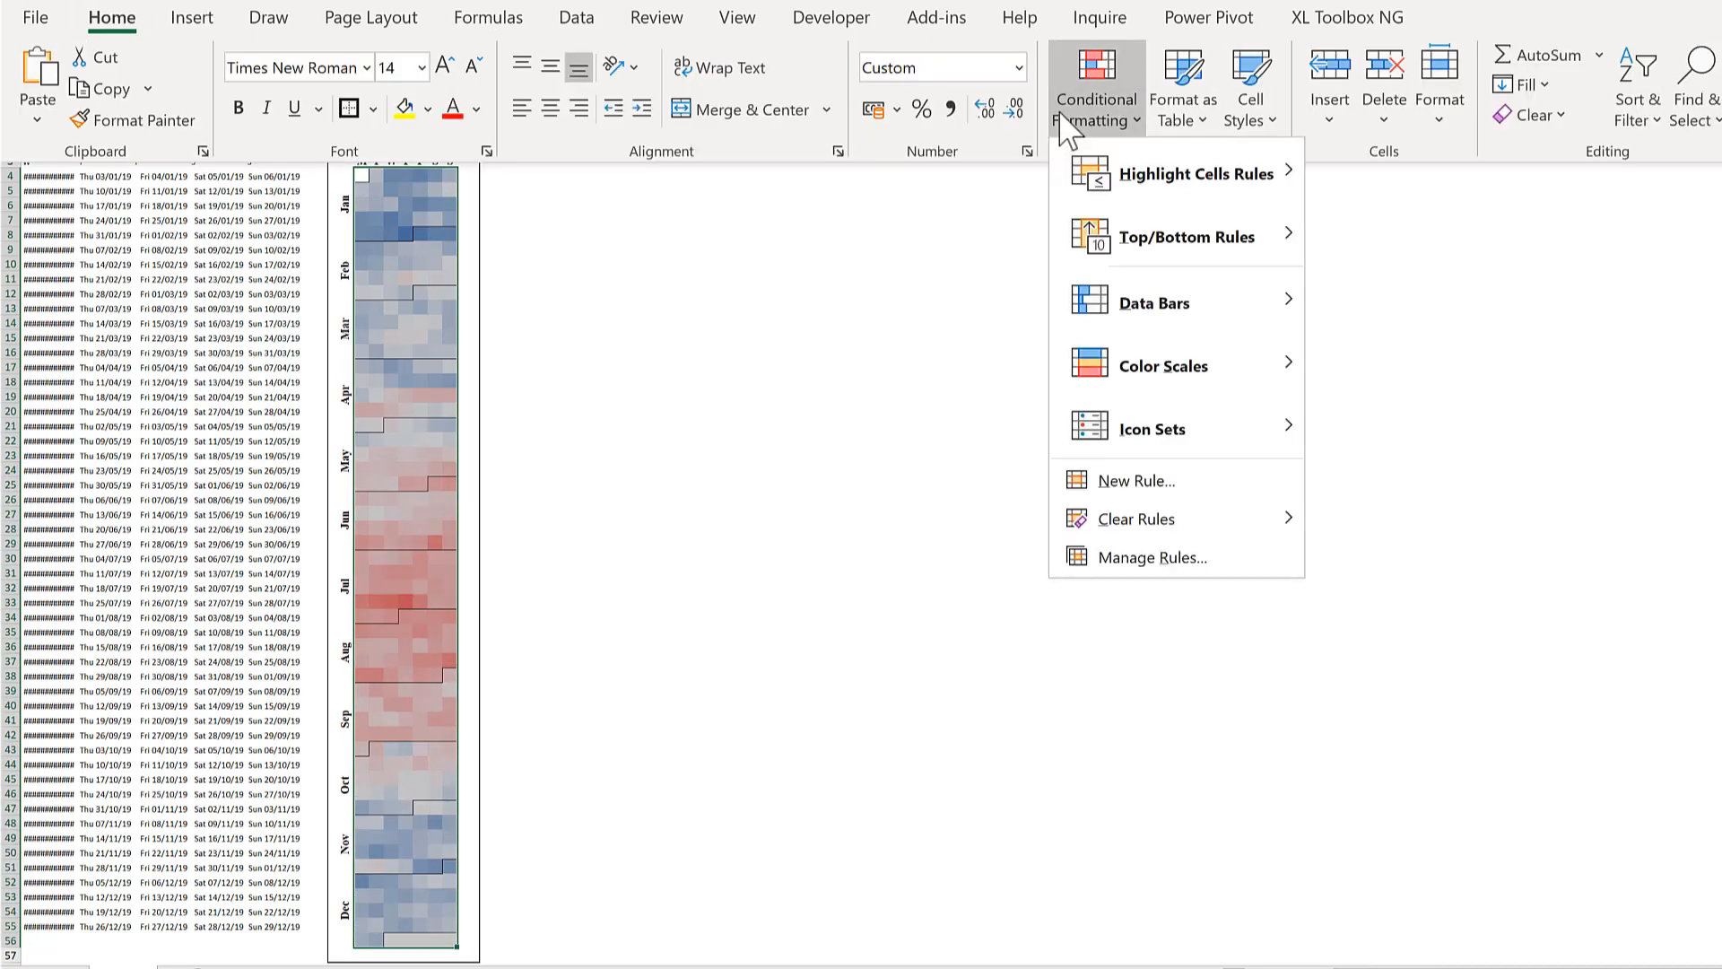
{"action": "left_click", "coordinate": [1180, 579]}
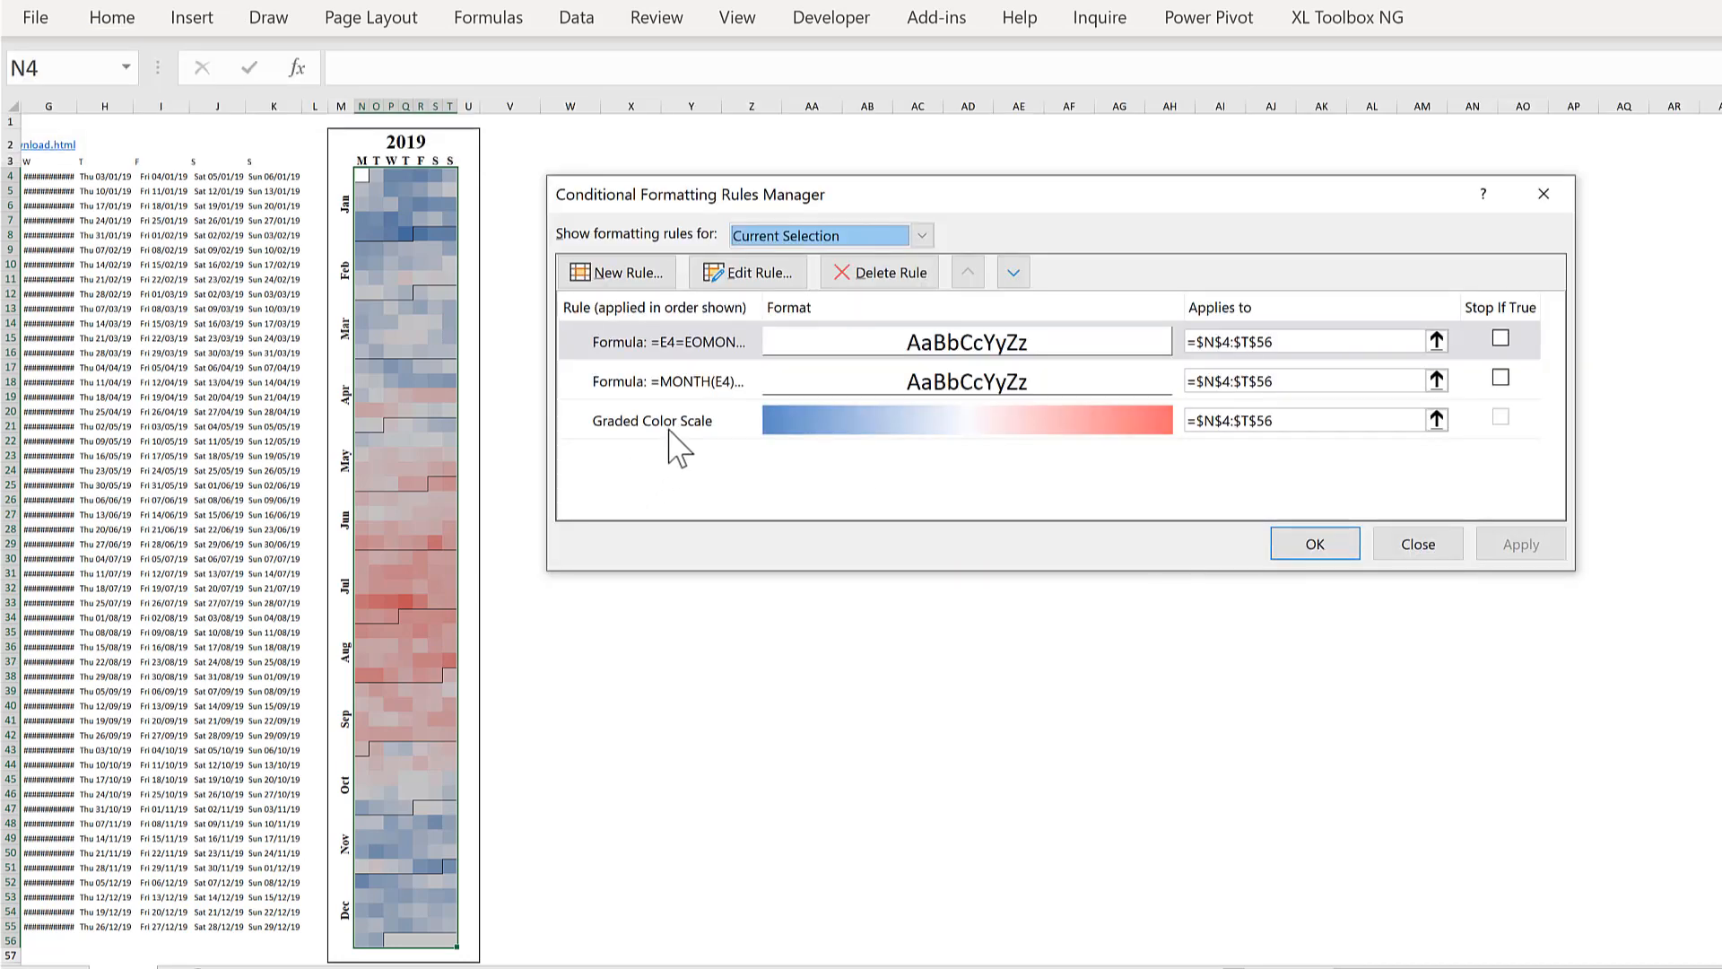
{"action": "left_click", "coordinate": [679, 446]}
{"action": "left_click", "coordinate": [744, 272]}
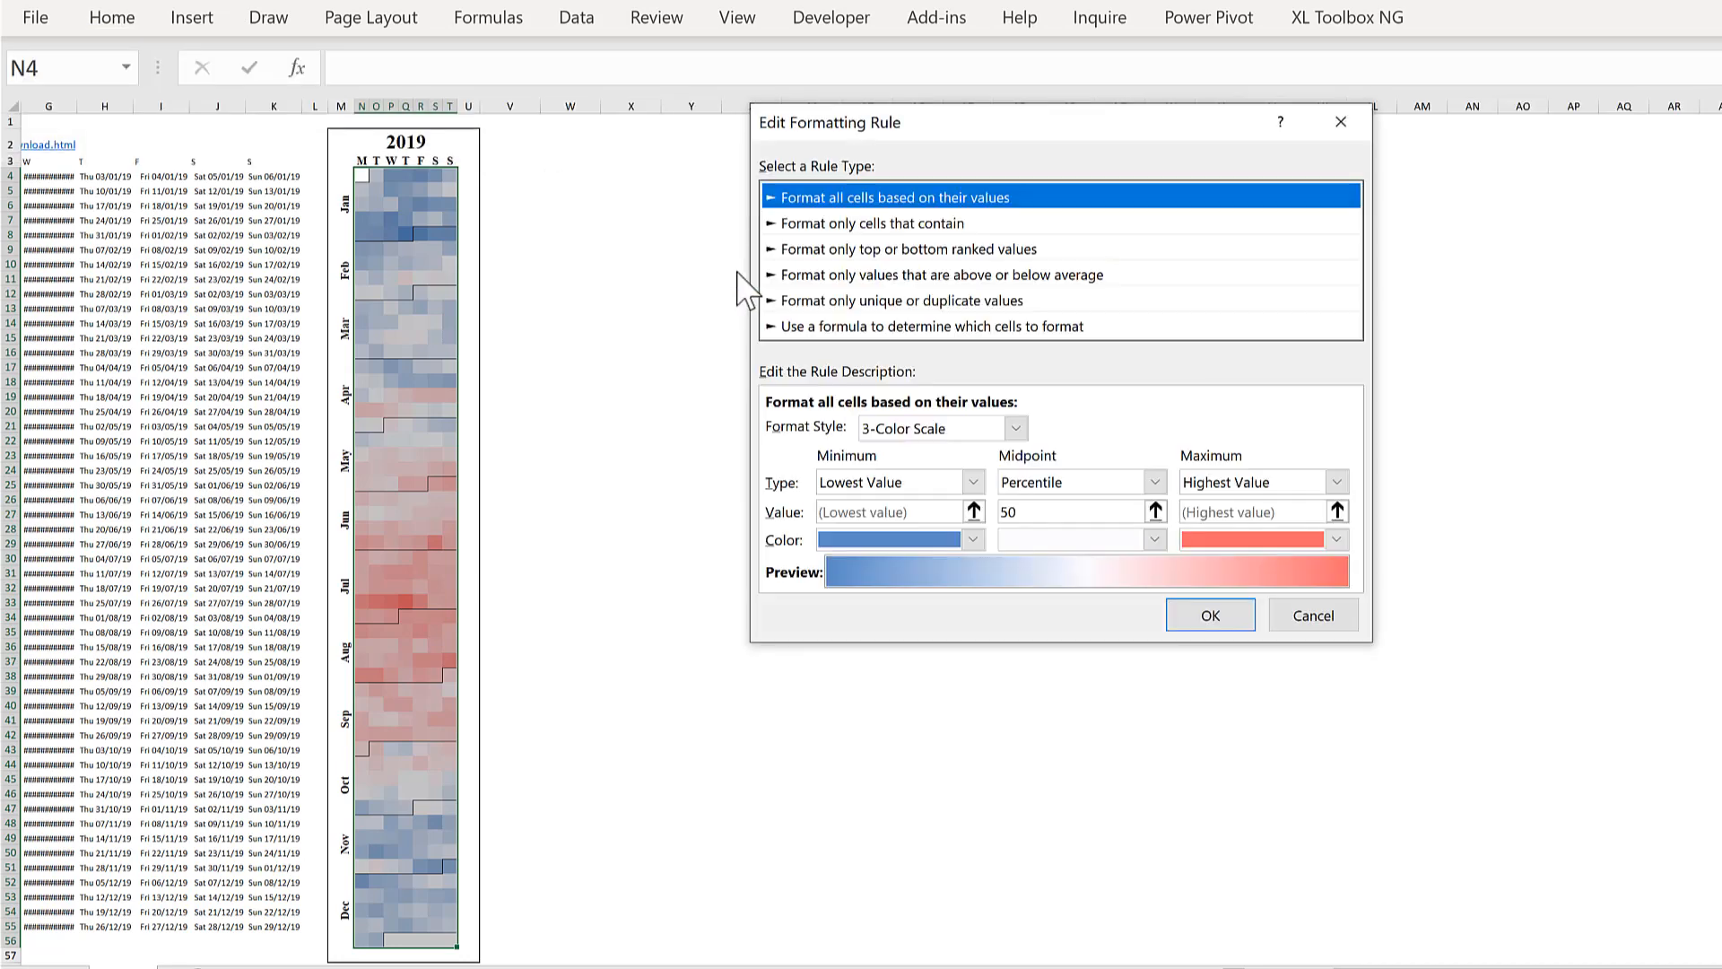
Step: Set the 3-color scale to standard blue for the minimum, light gray for the midpoint and dark red for the maximum, and apply it
{"action": "left_click", "coordinate": [978, 538]}
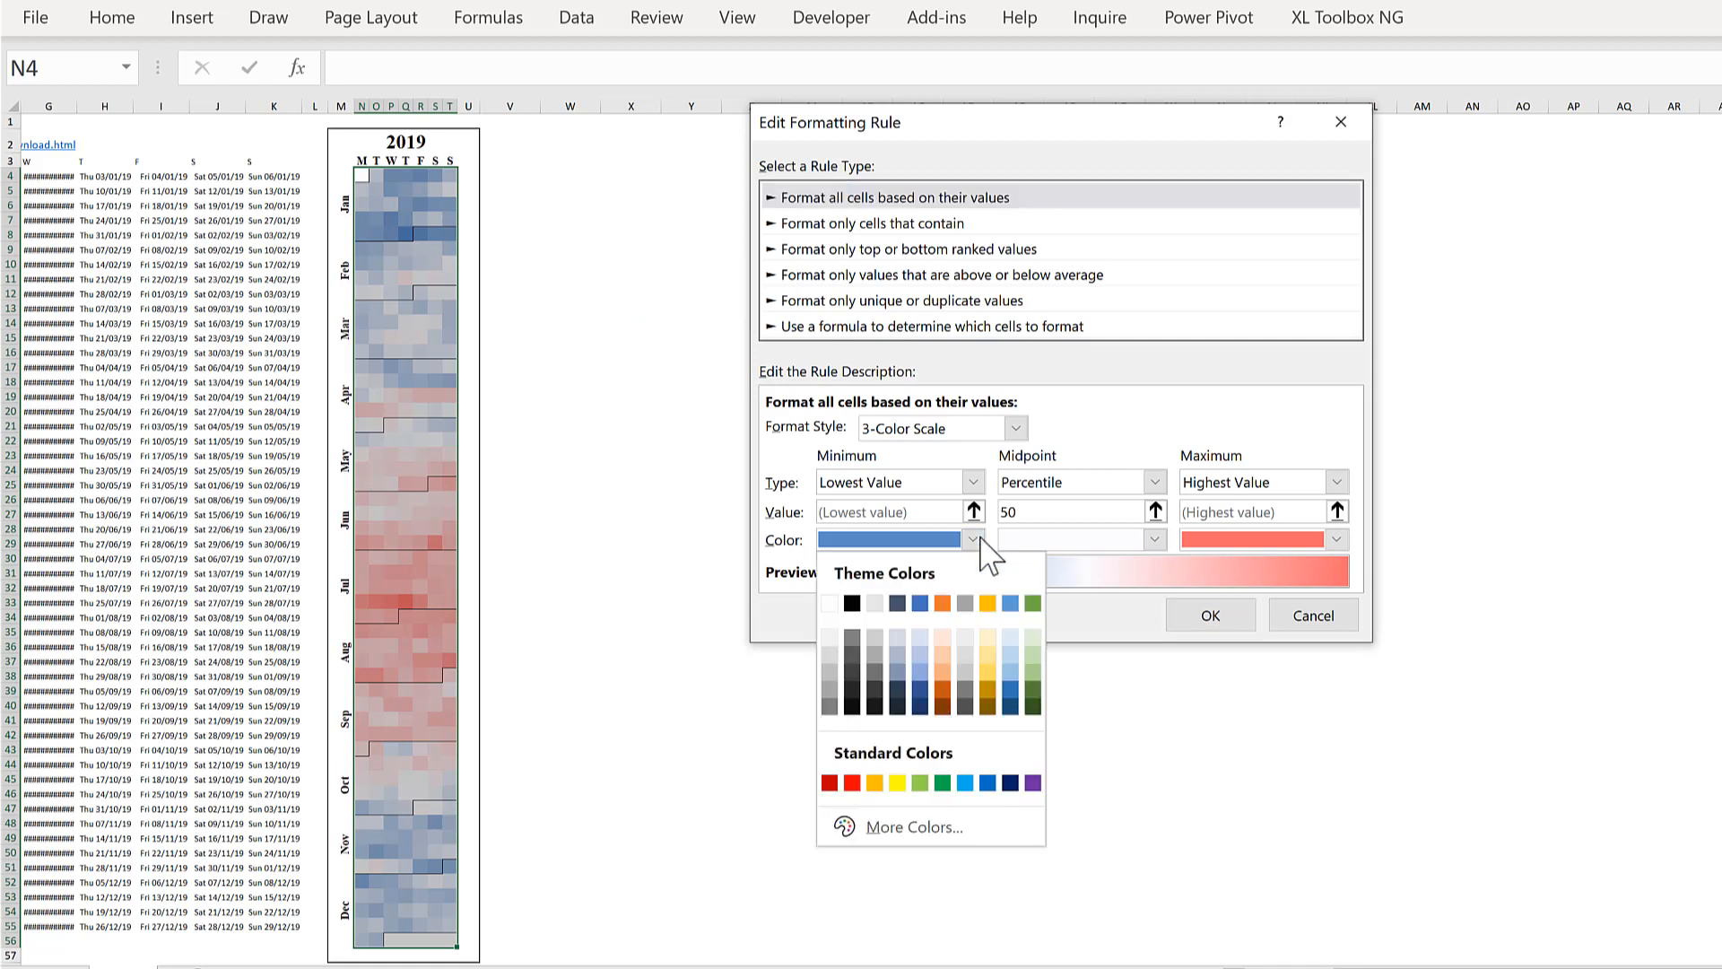
{"action": "left_click", "coordinate": [987, 783]}
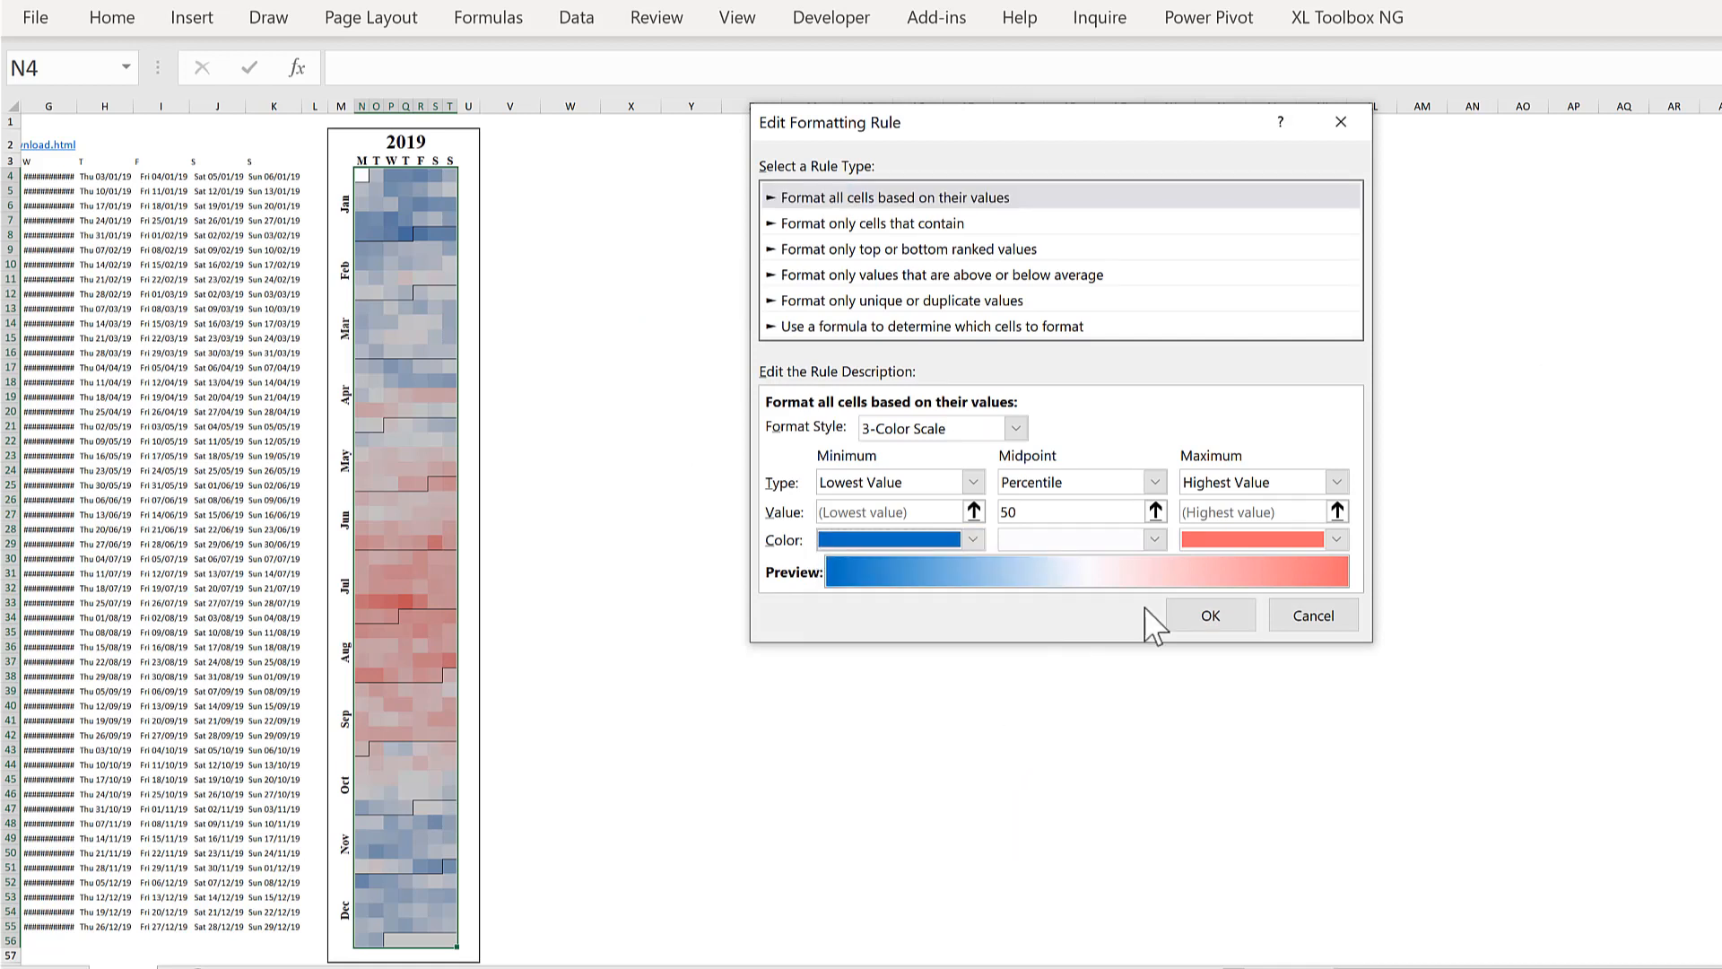
{"action": "left_click", "coordinate": [1251, 540]}
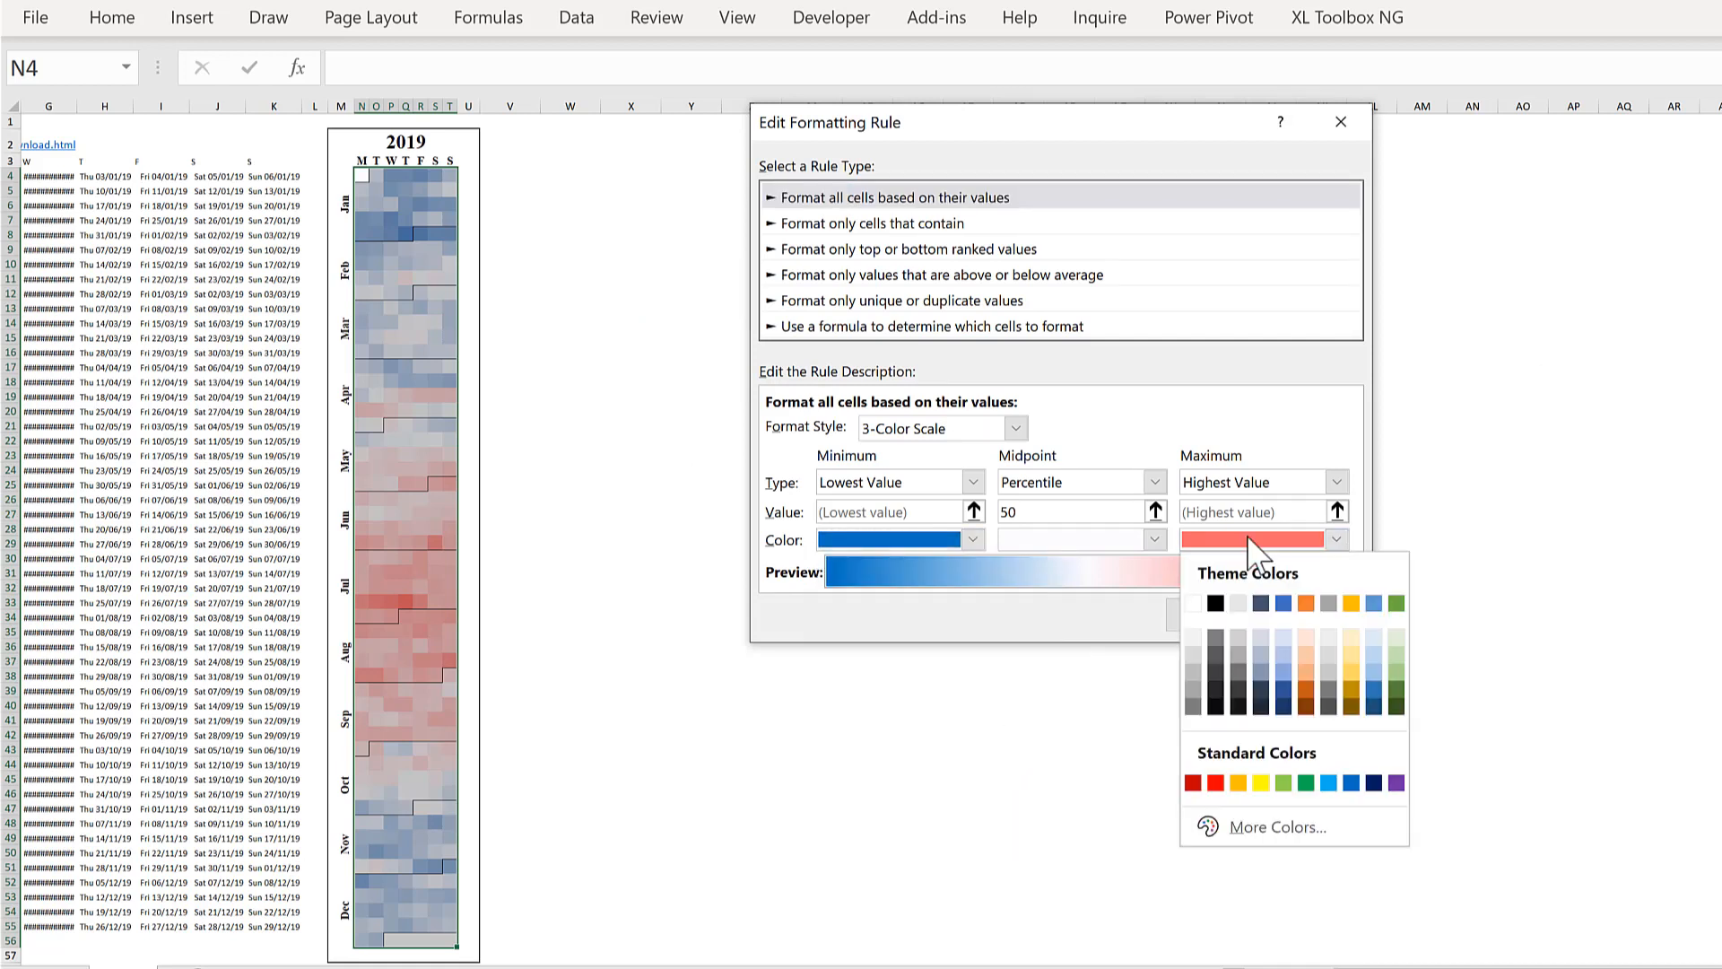
{"action": "left_click", "coordinate": [1192, 783]}
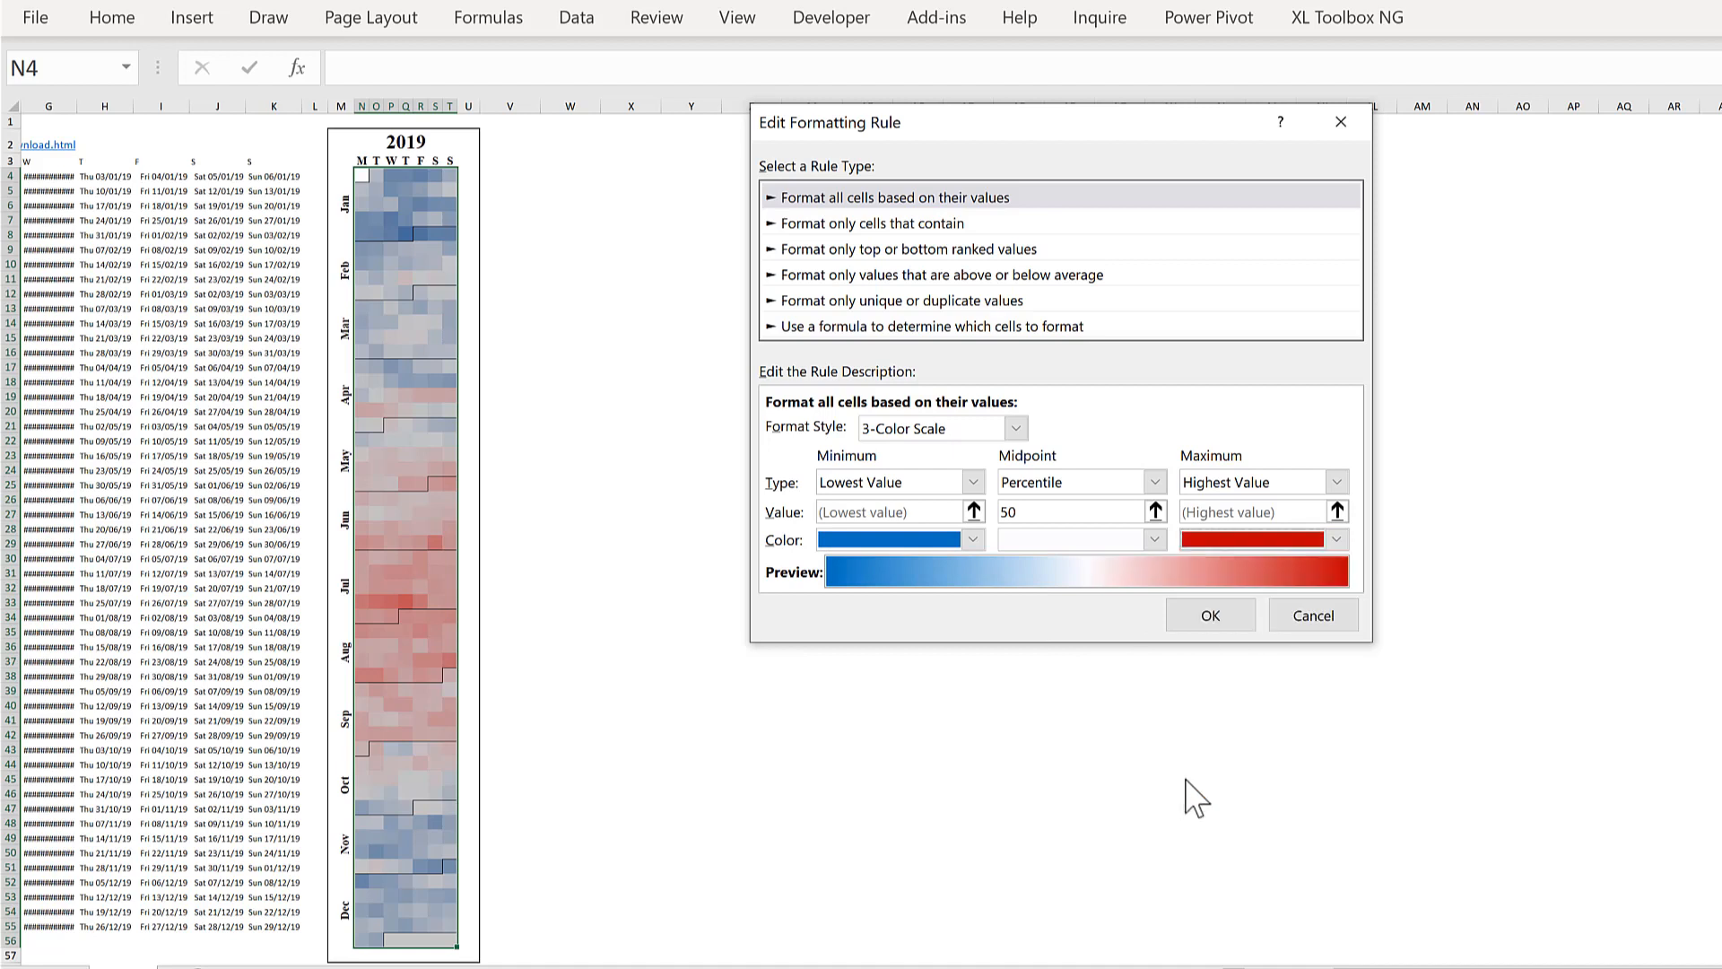
{"action": "left_click", "coordinate": [1154, 540]}
{"action": "left_click", "coordinate": [1150, 642]}
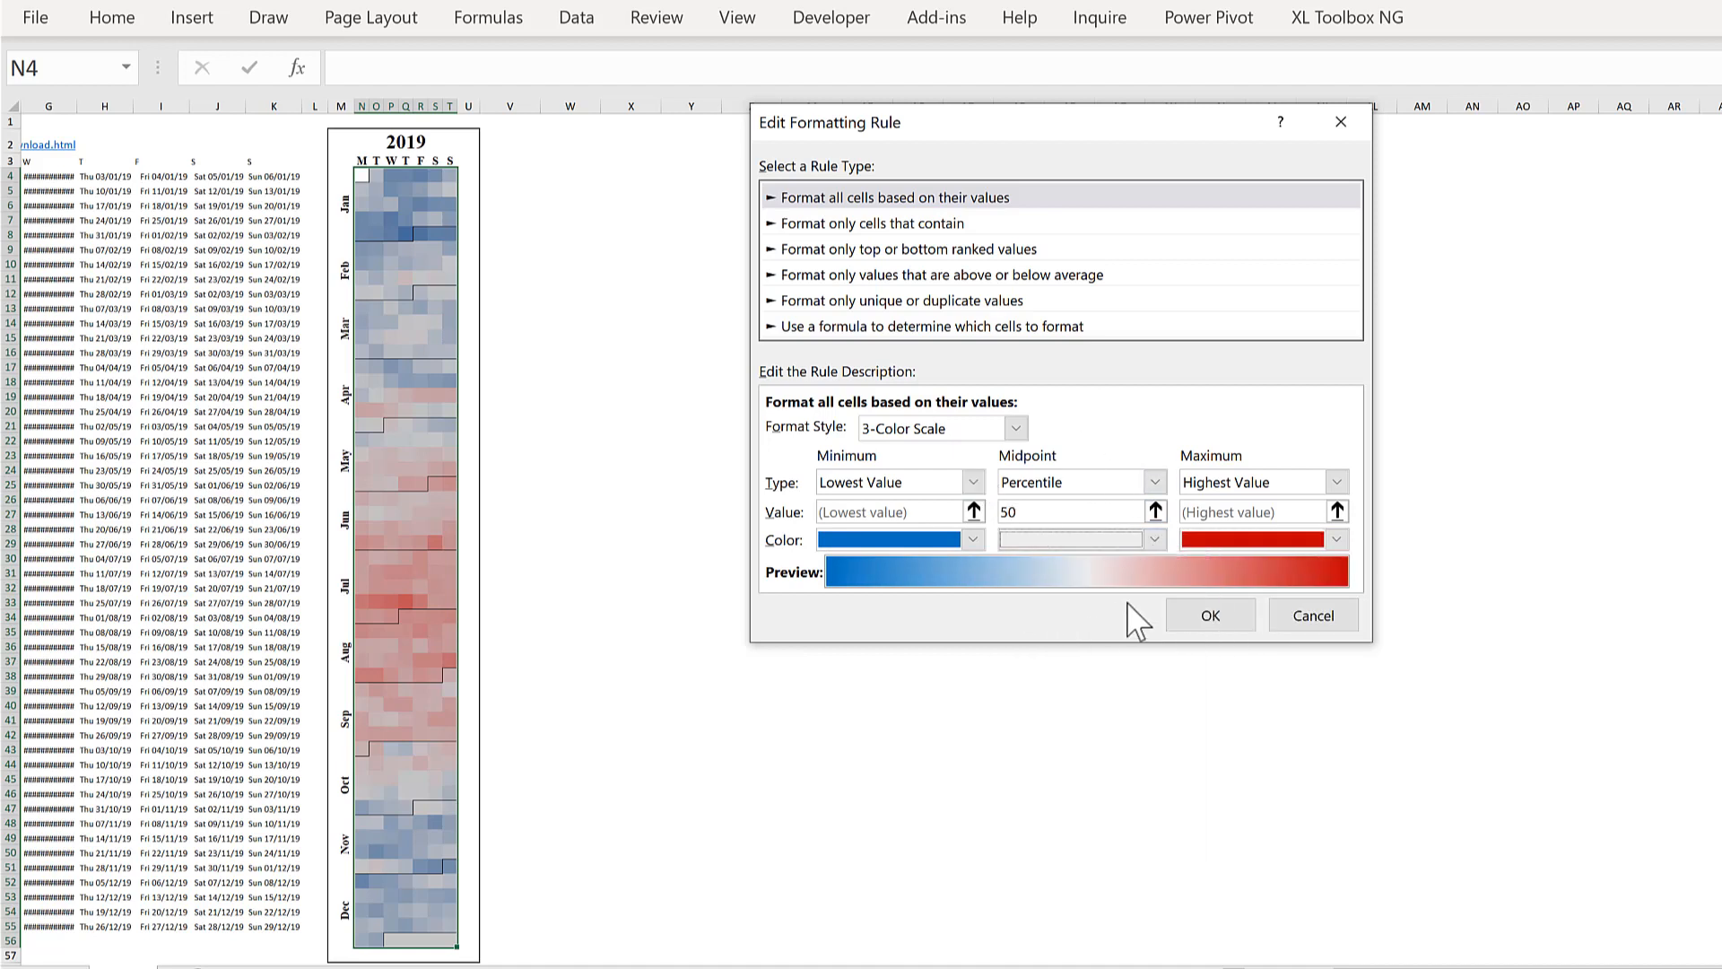
{"action": "left_click", "coordinate": [1213, 620]}
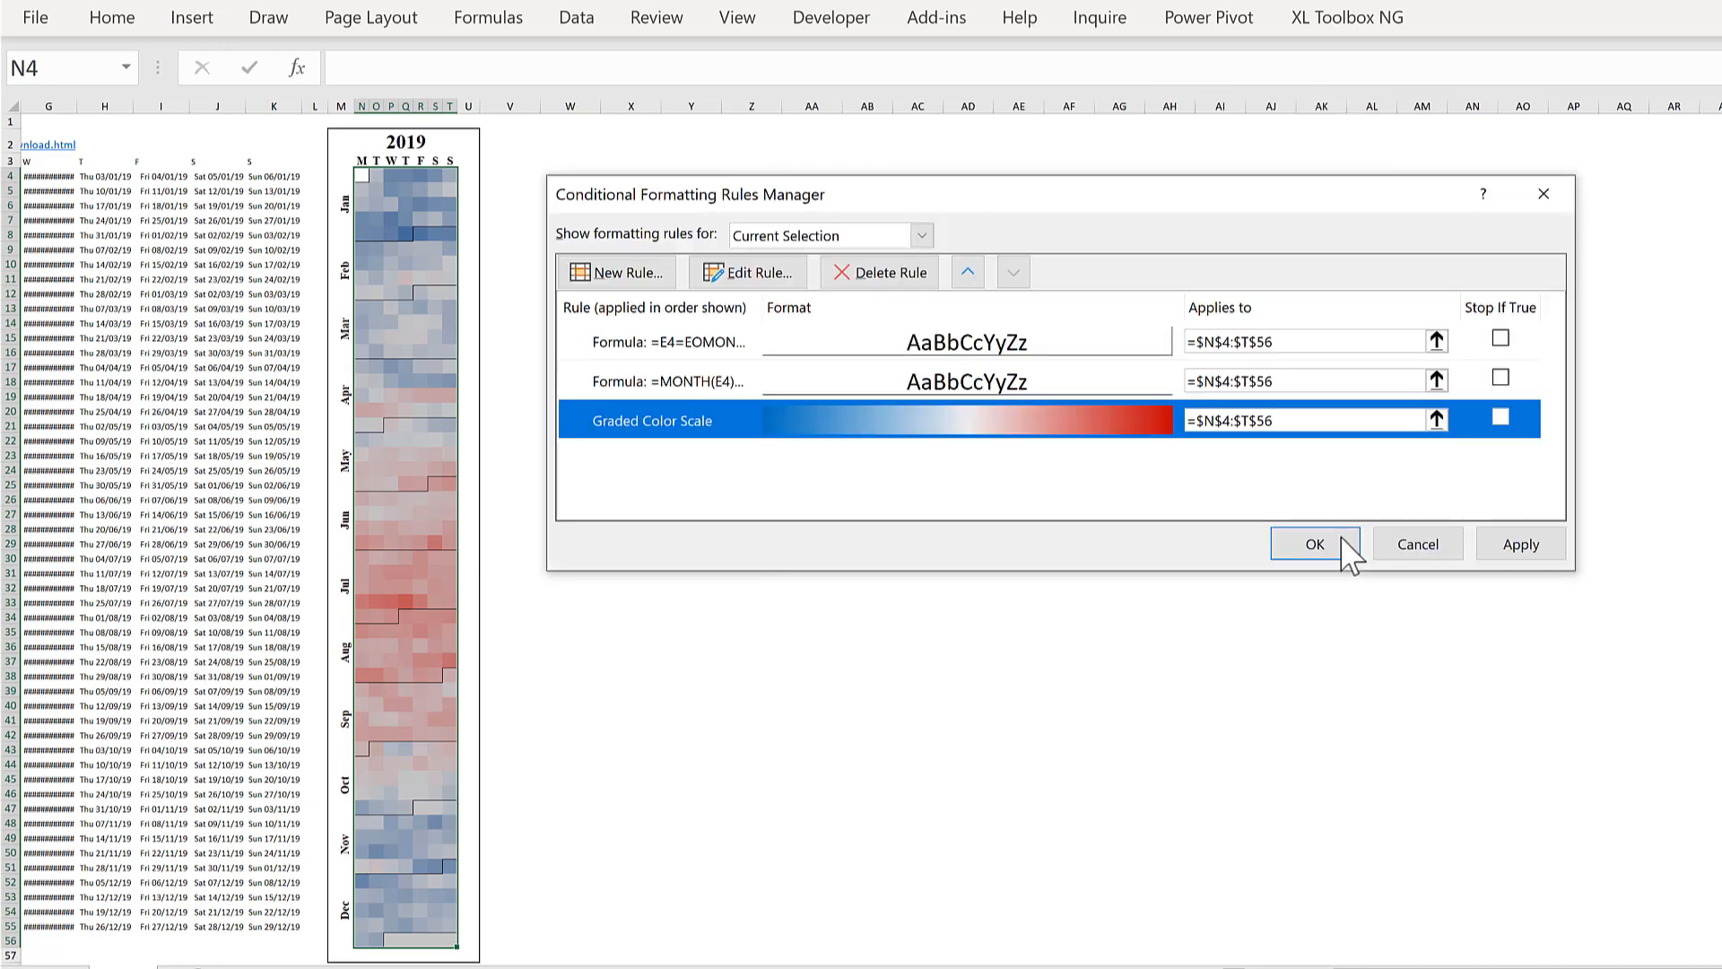
{"action": "left_click", "coordinate": [1343, 542]}
{"action": "left_click", "coordinate": [550, 412]}
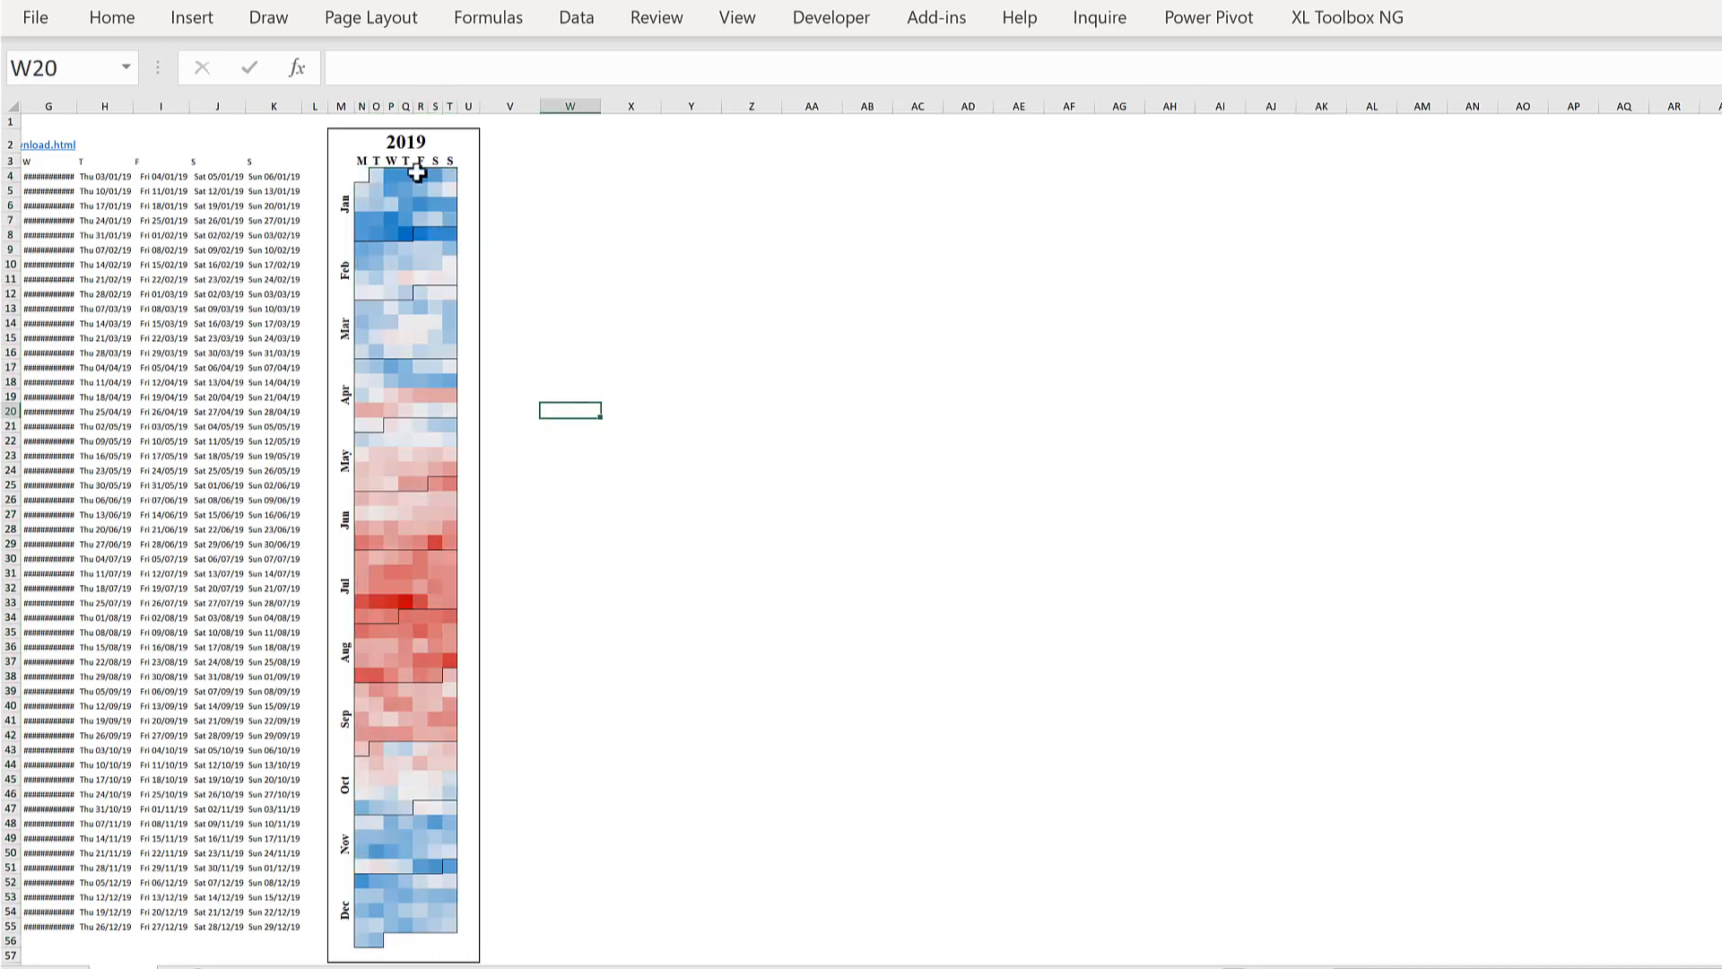
{"action": "left_click", "coordinate": [524, 549]}
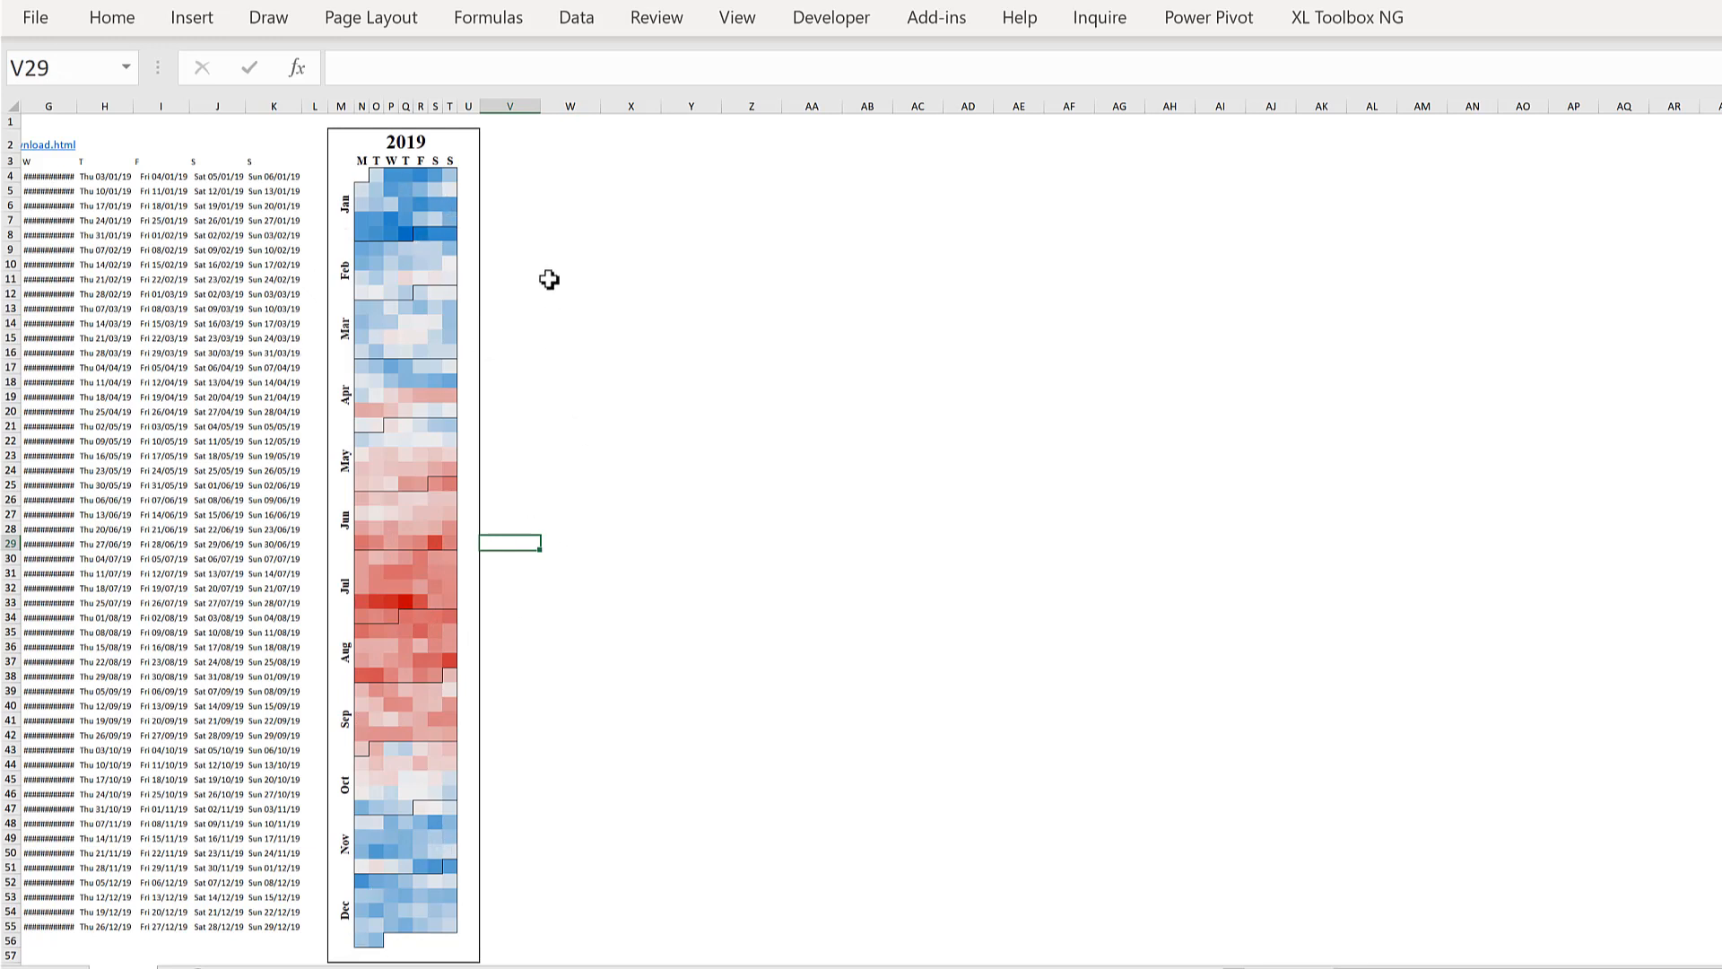
{"action": "left_click", "coordinate": [596, 408]}
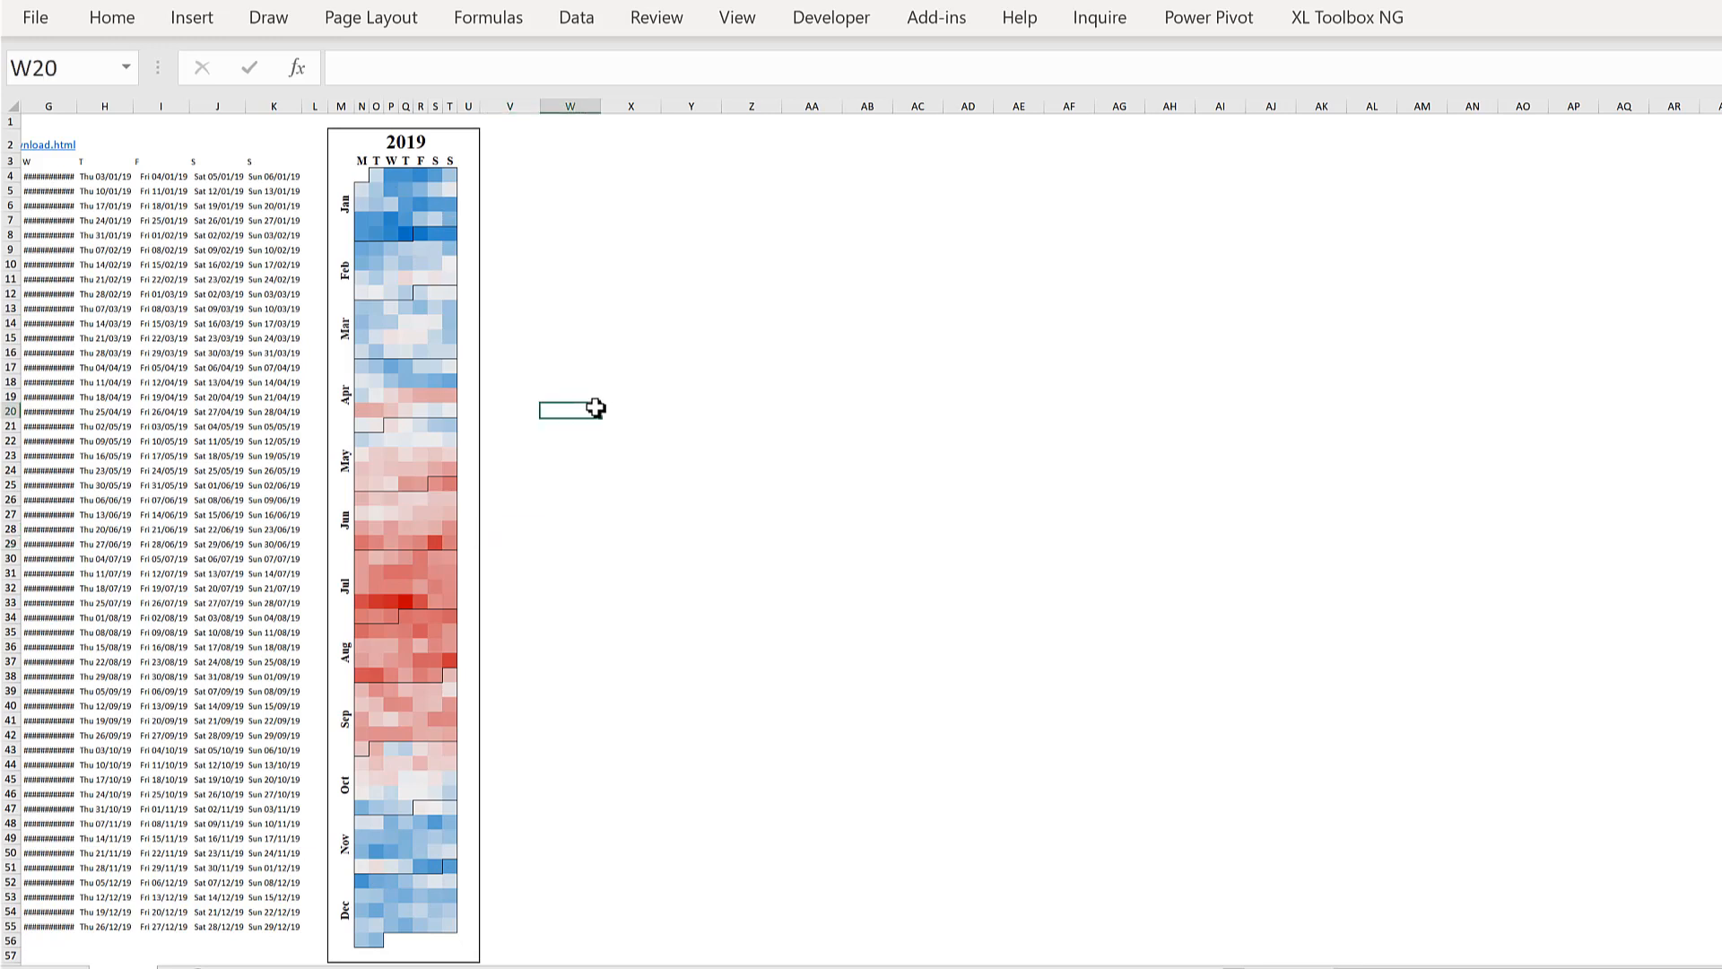